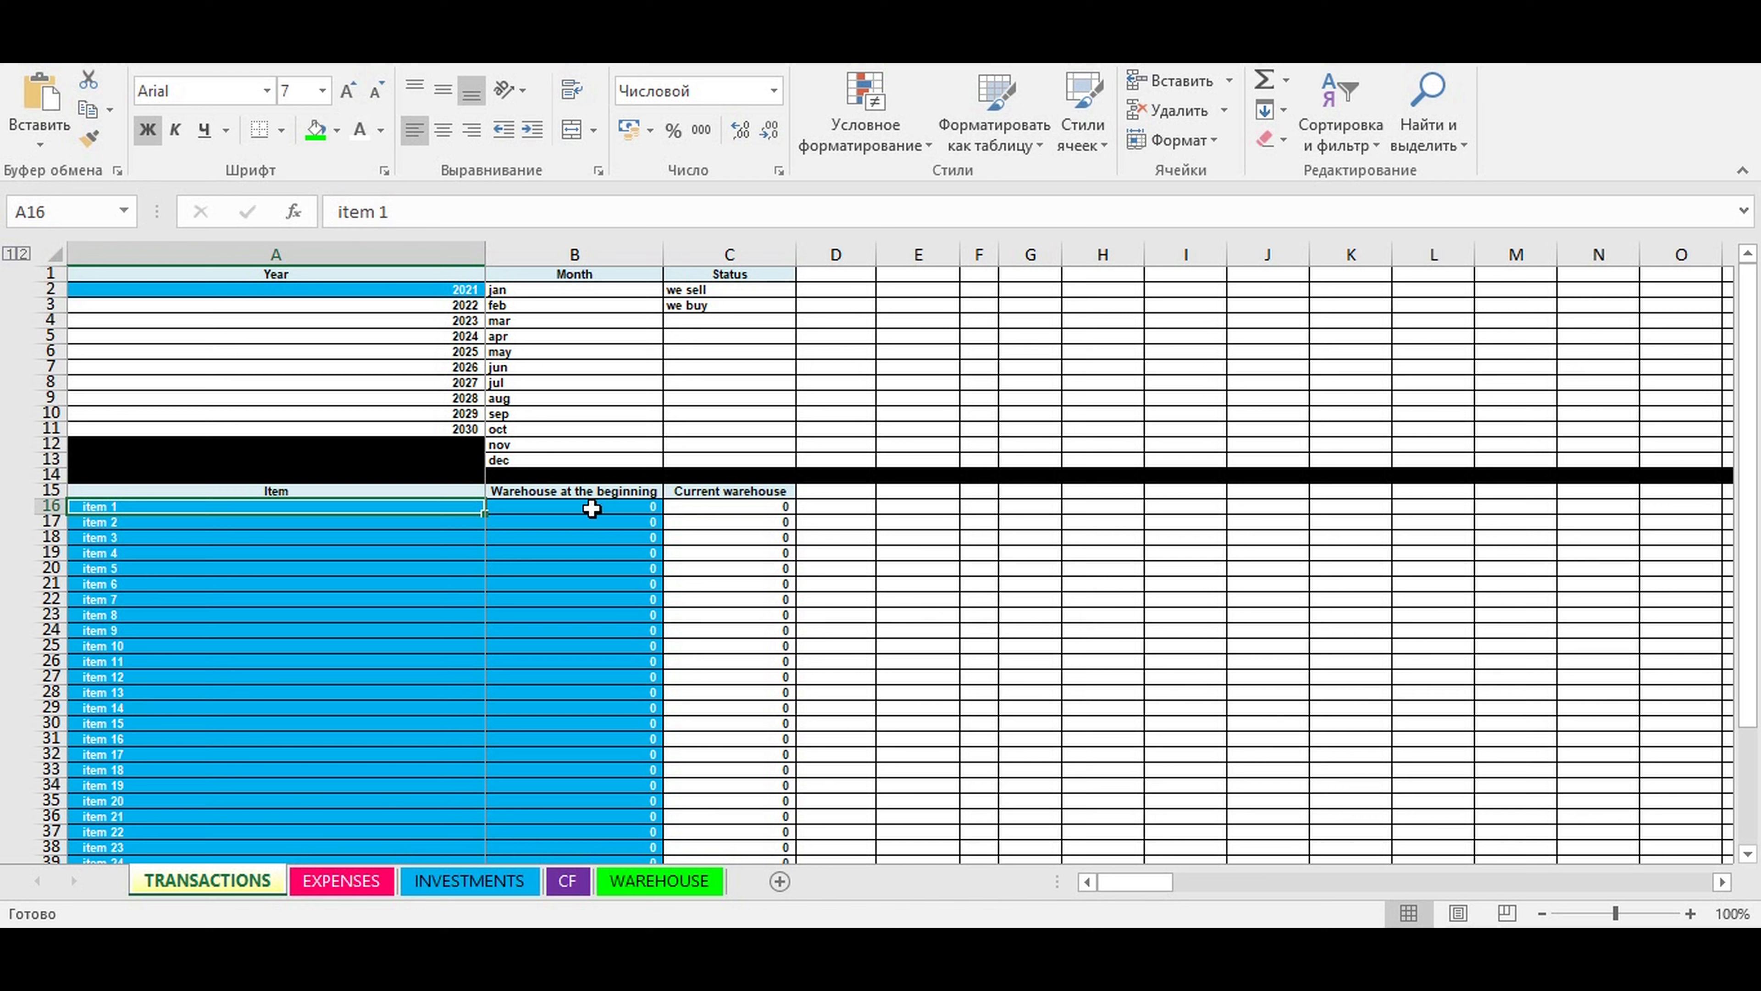
- Examine the year list, the item names and the beginning warehouse column on the TRANSACTIONS sheet
left_click(591, 507)
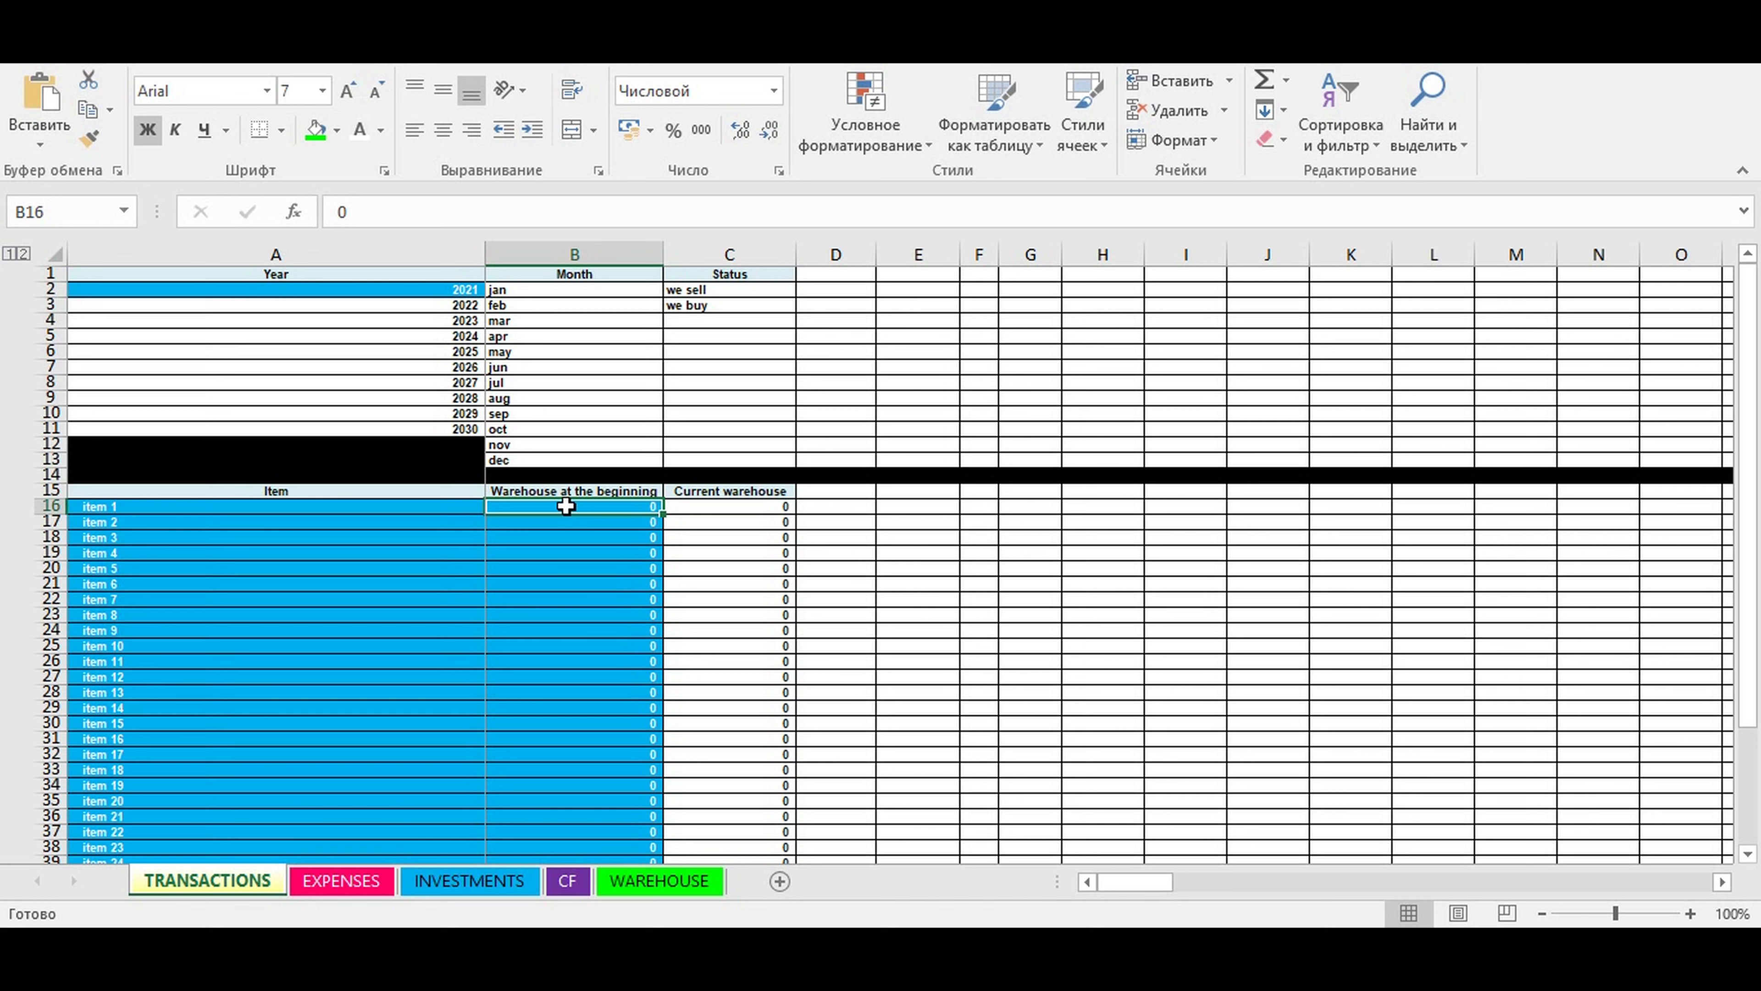
left_click(423, 351)
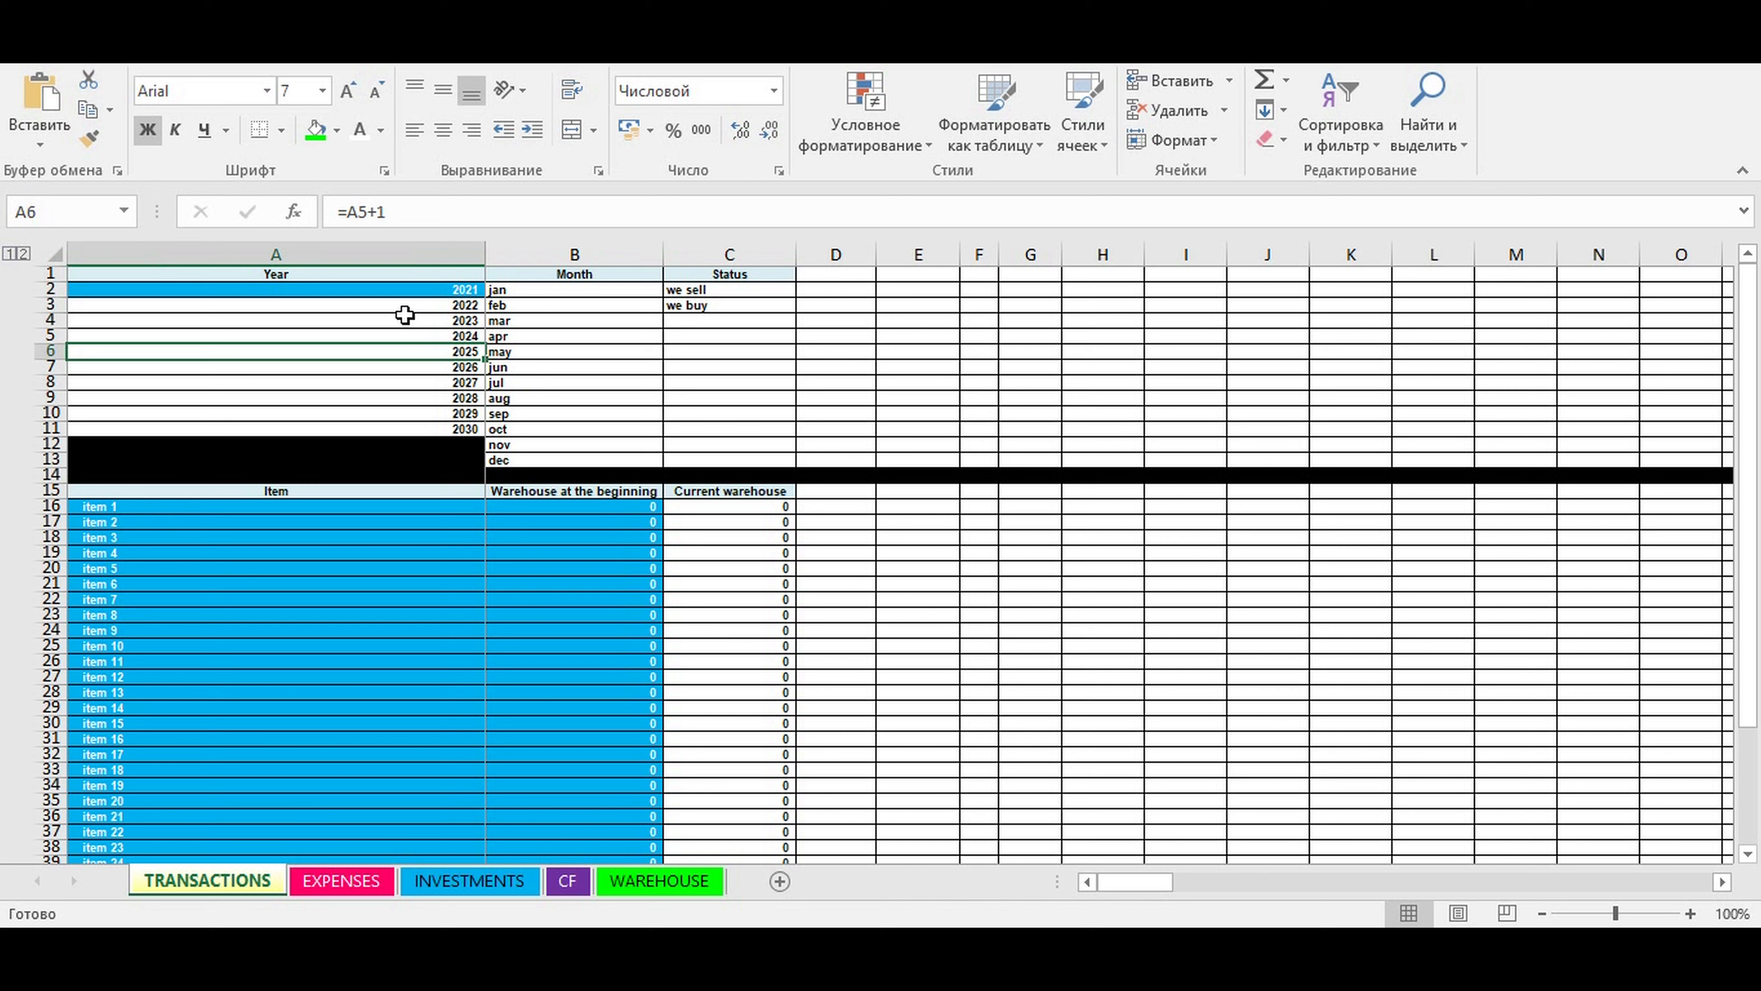
left_click(386, 288)
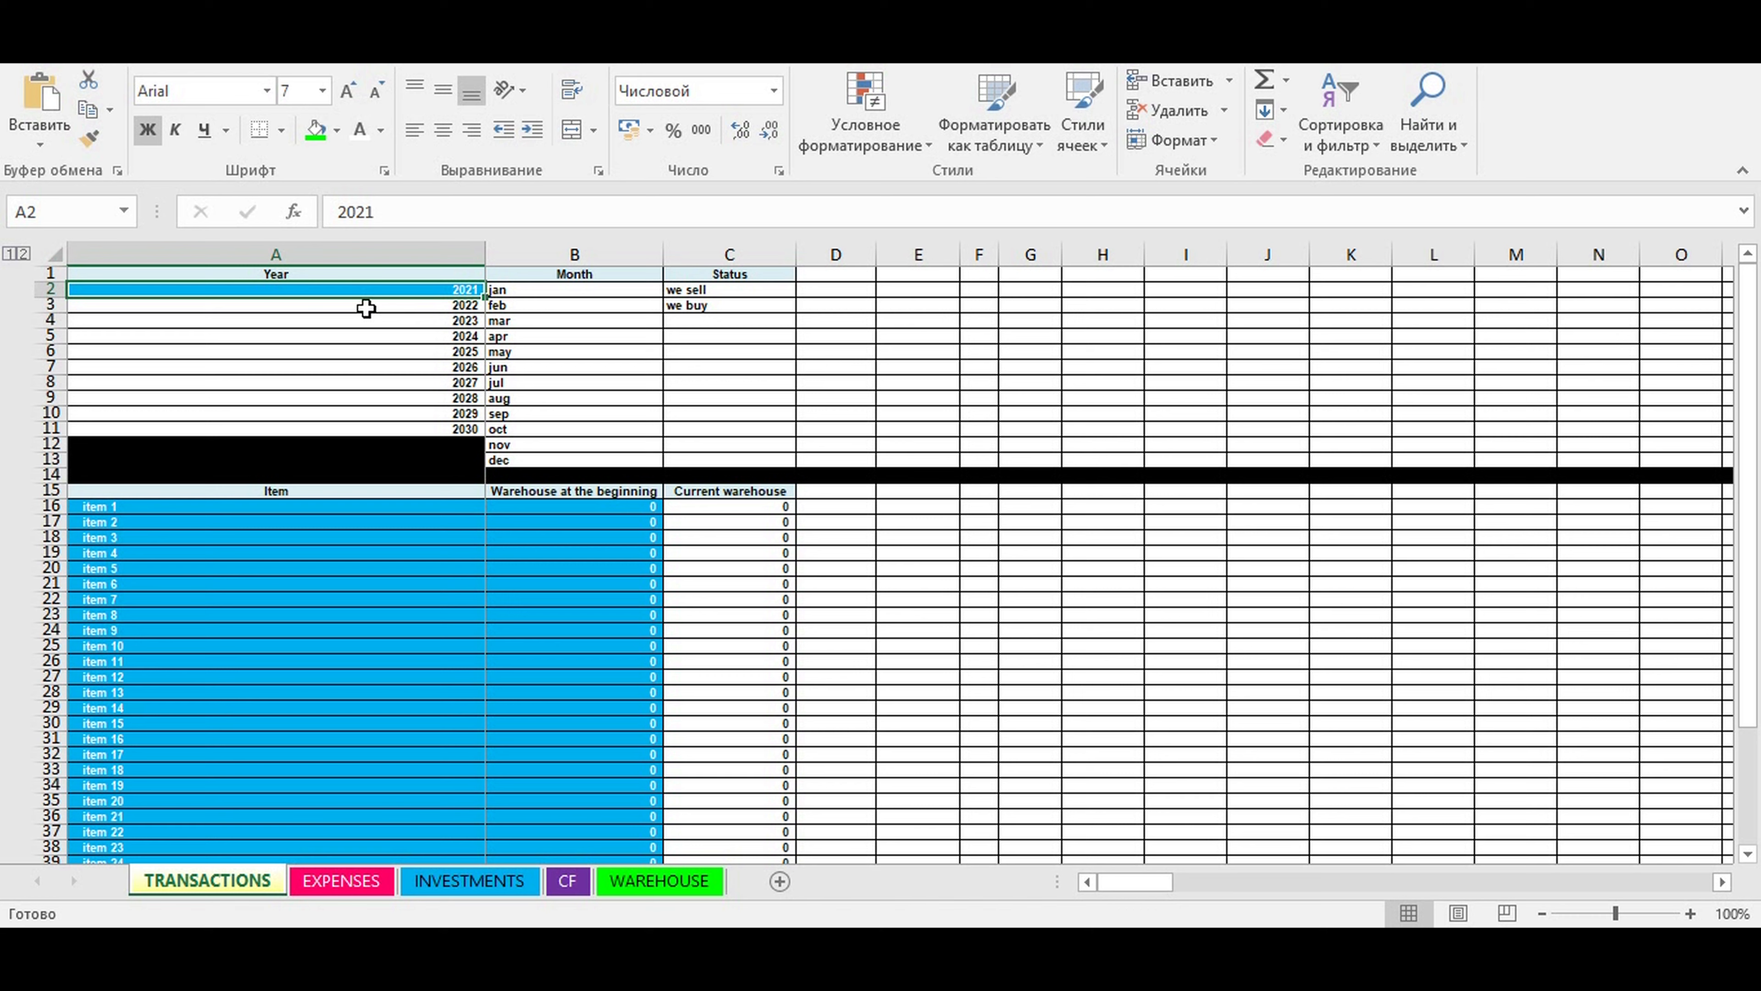
left_click(508, 551)
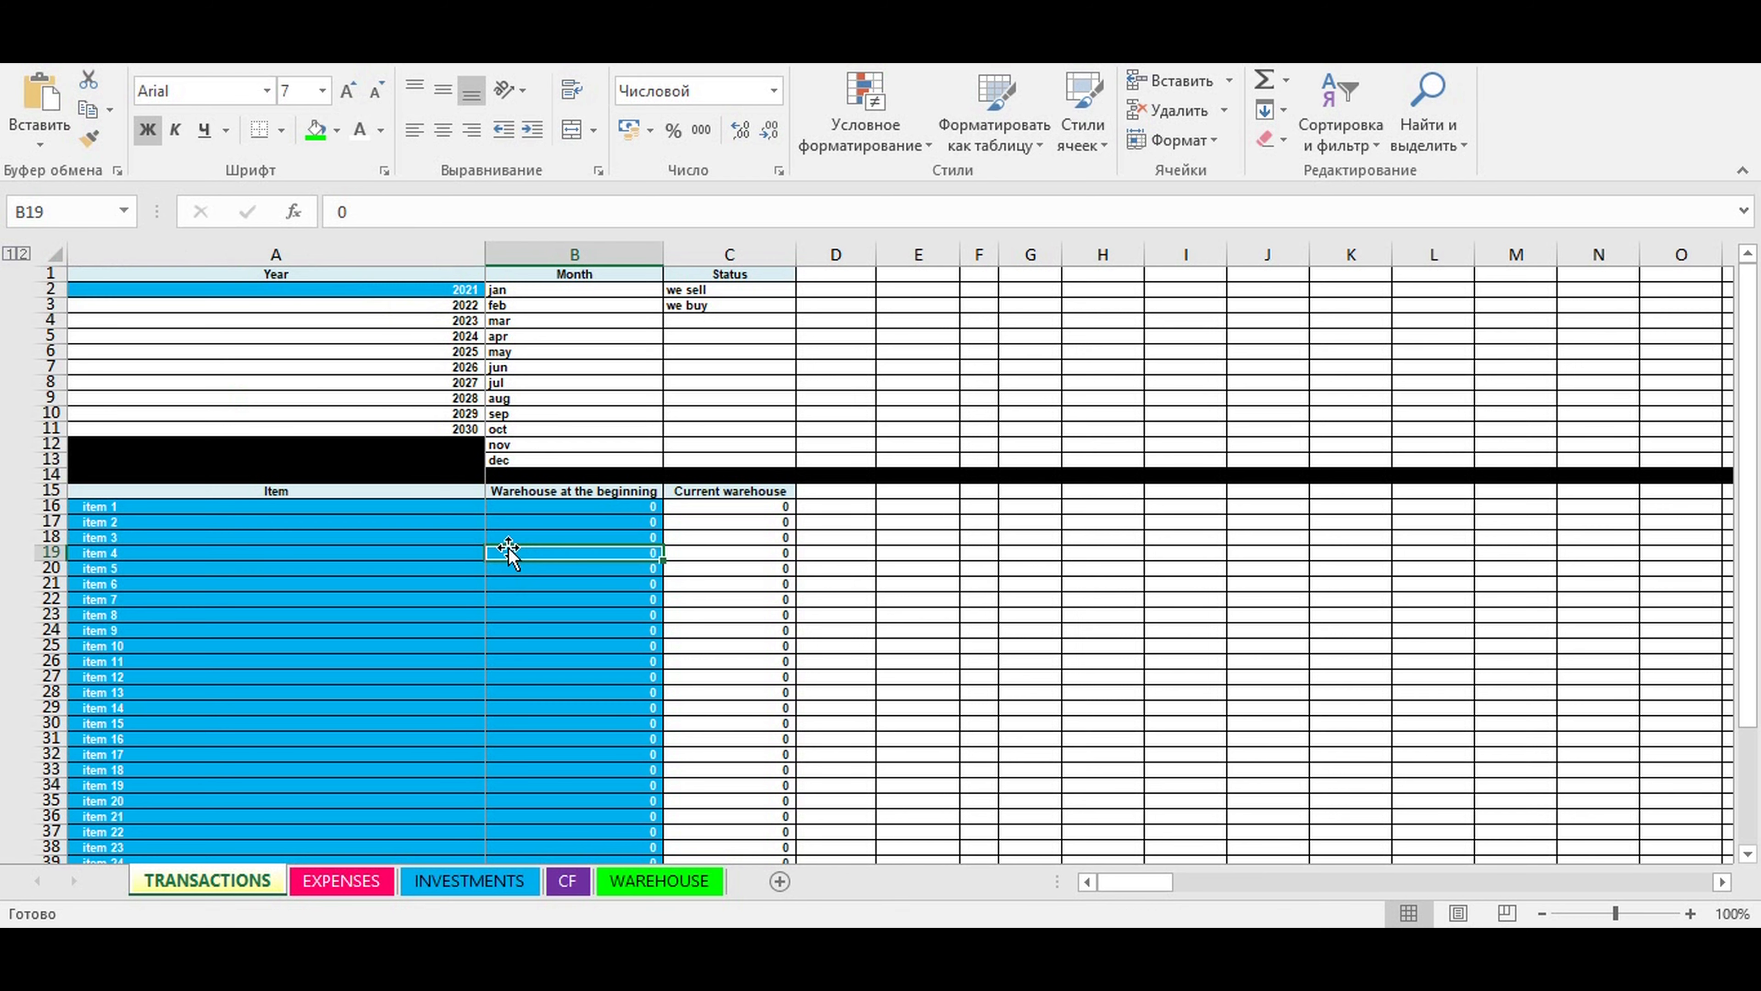
left_click(420, 294)
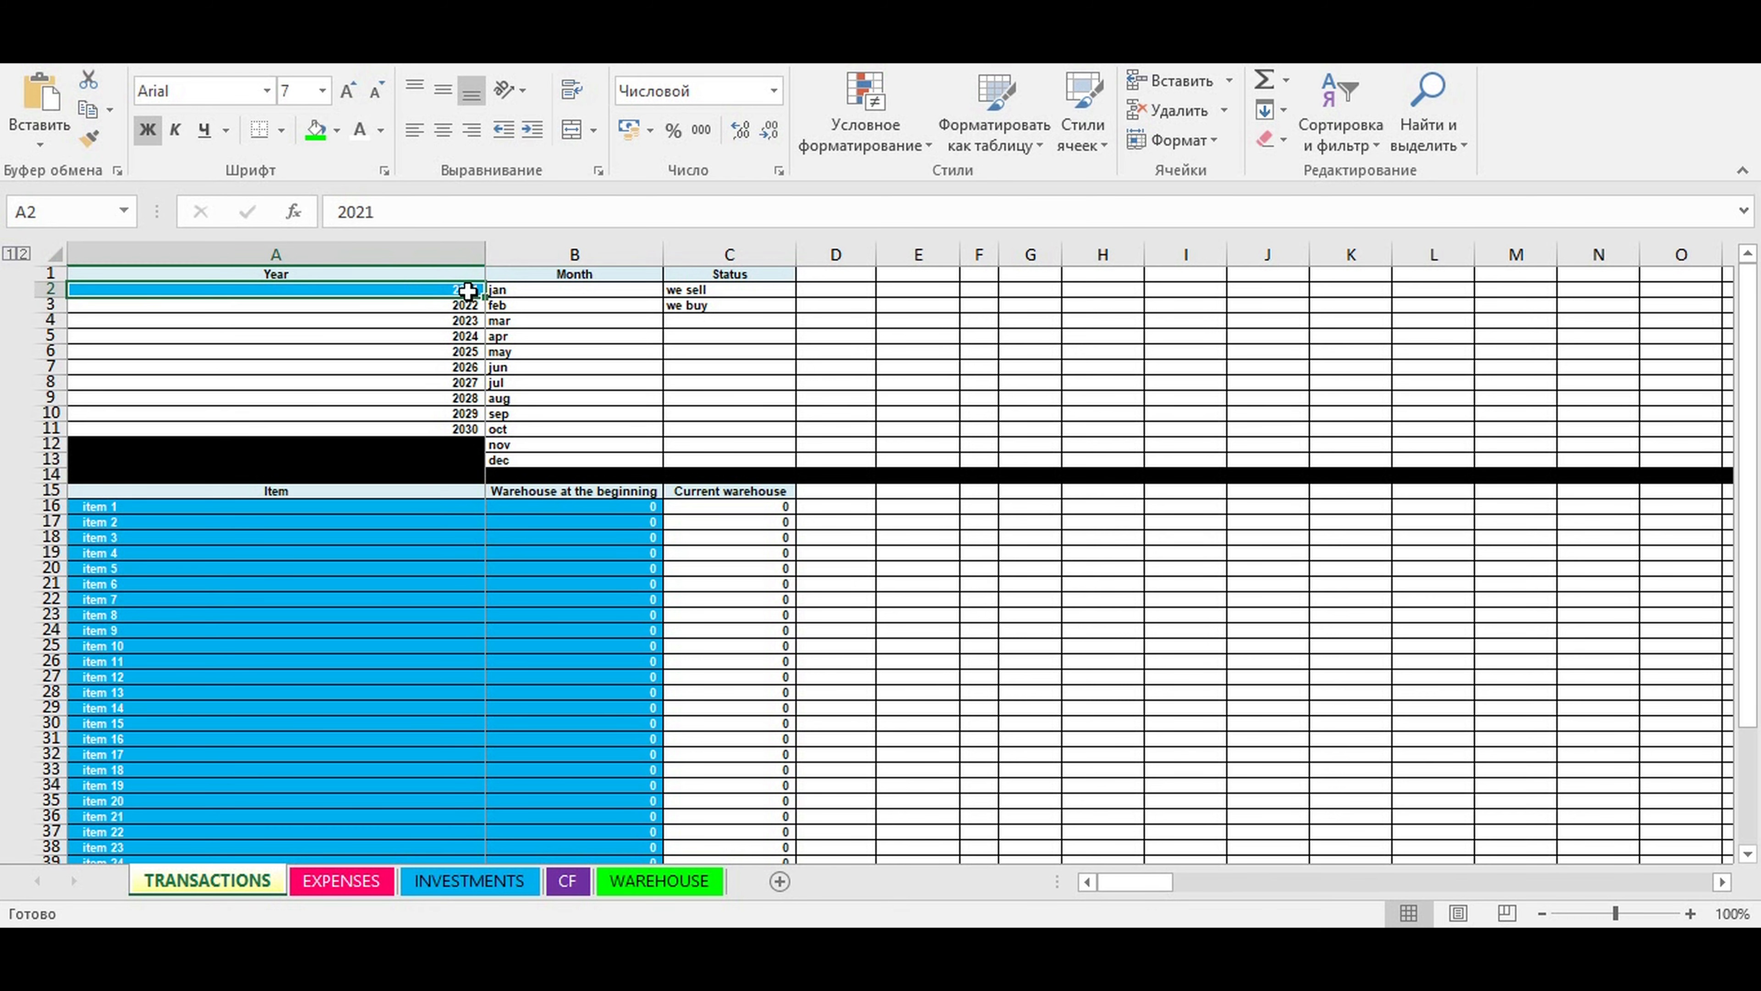
left_click(411, 583)
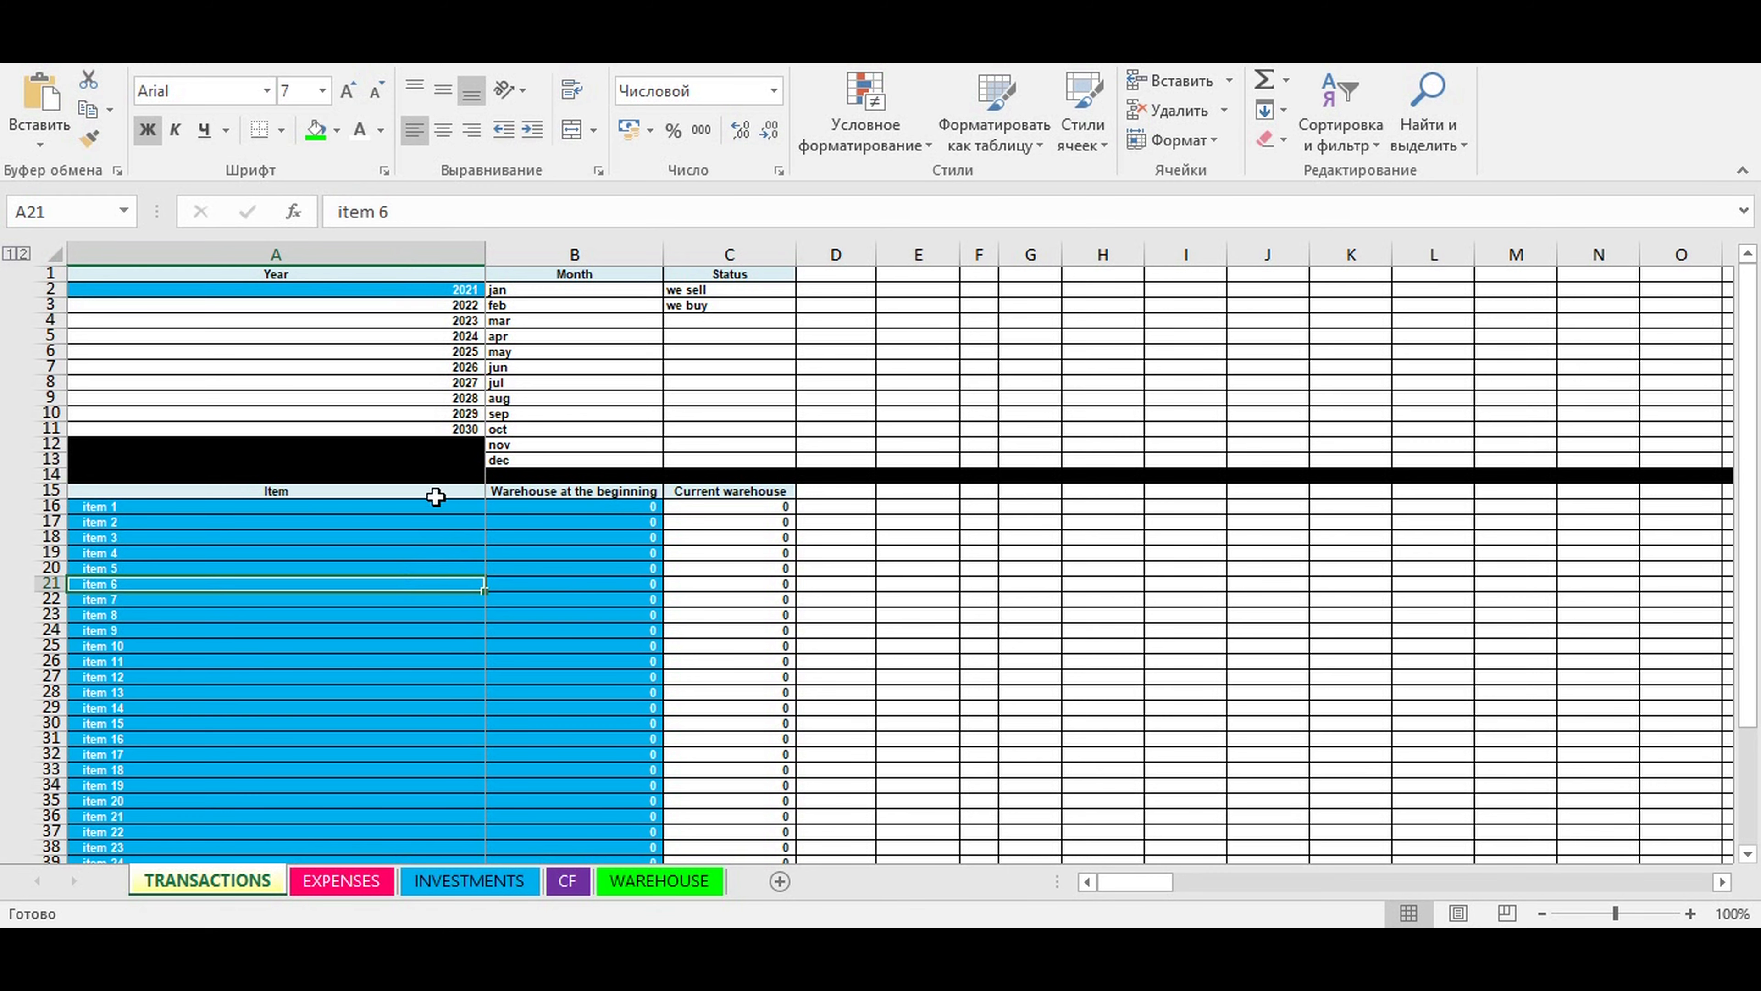
scroll(423, 490, "down", 3)
left_click_drag(110, 366, 576, 737)
left_click(108, 368)
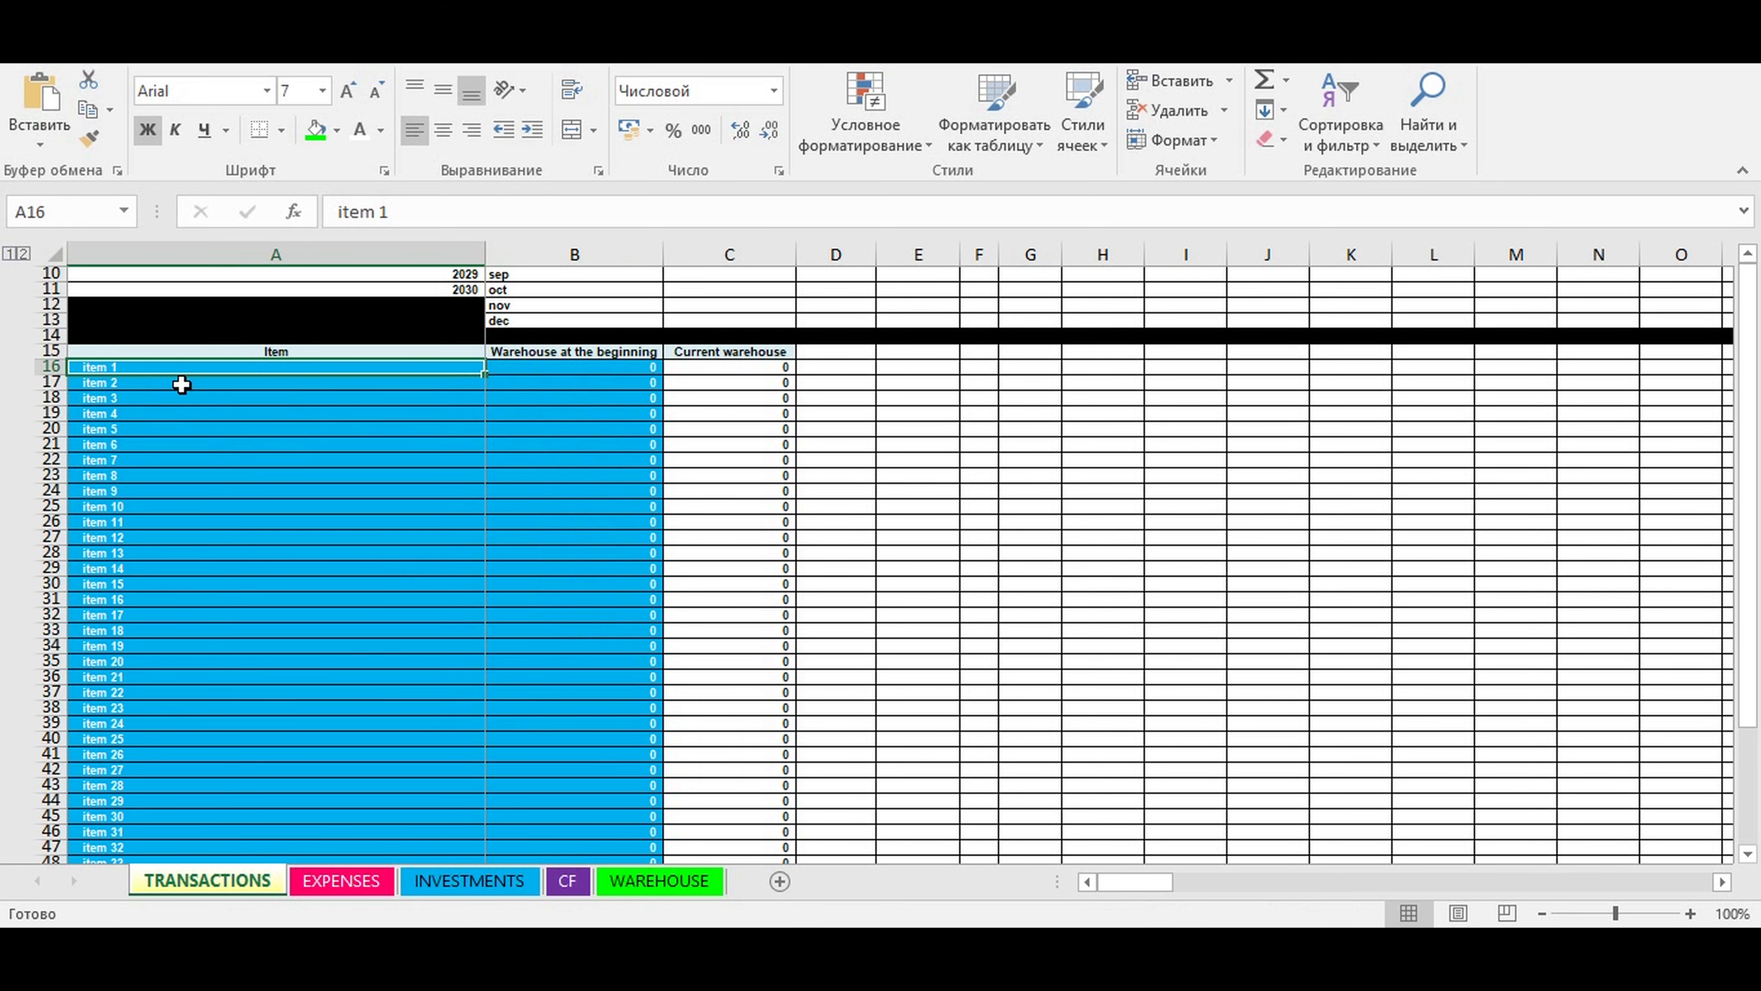
left_click(145, 445)
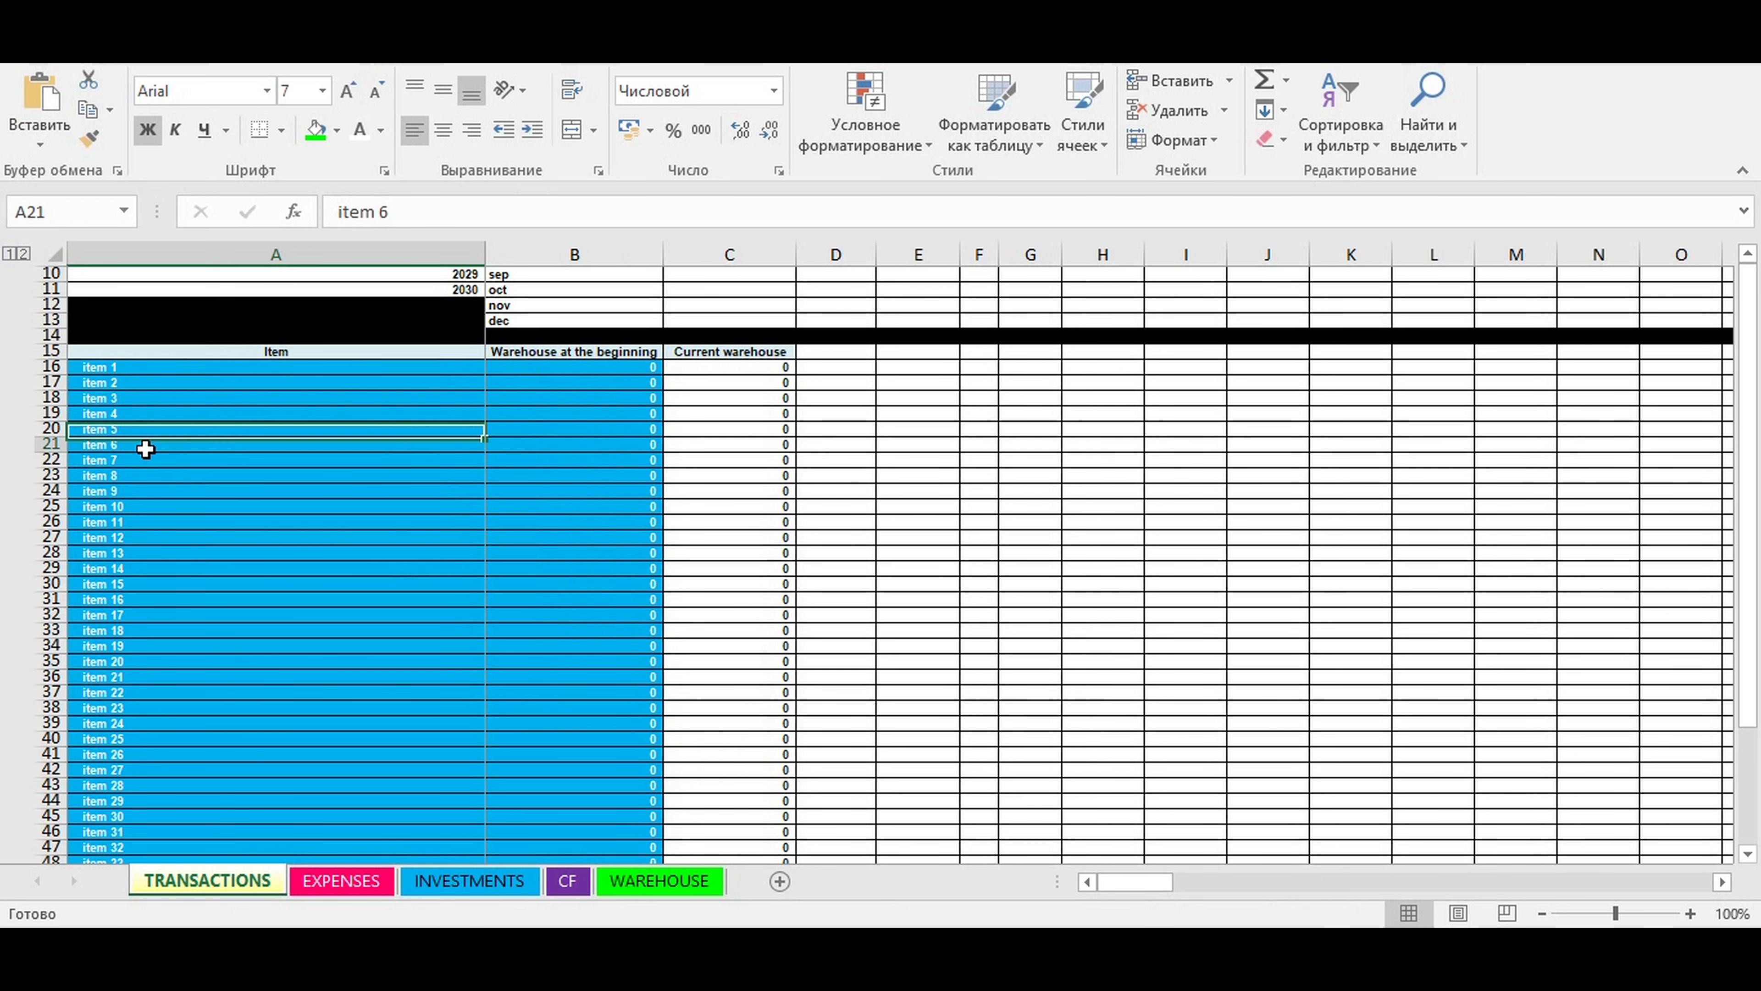
- Rename item 1 as "chair" and item 2 as "table" in the item list, cells A16 and A17
left_click(119, 366)
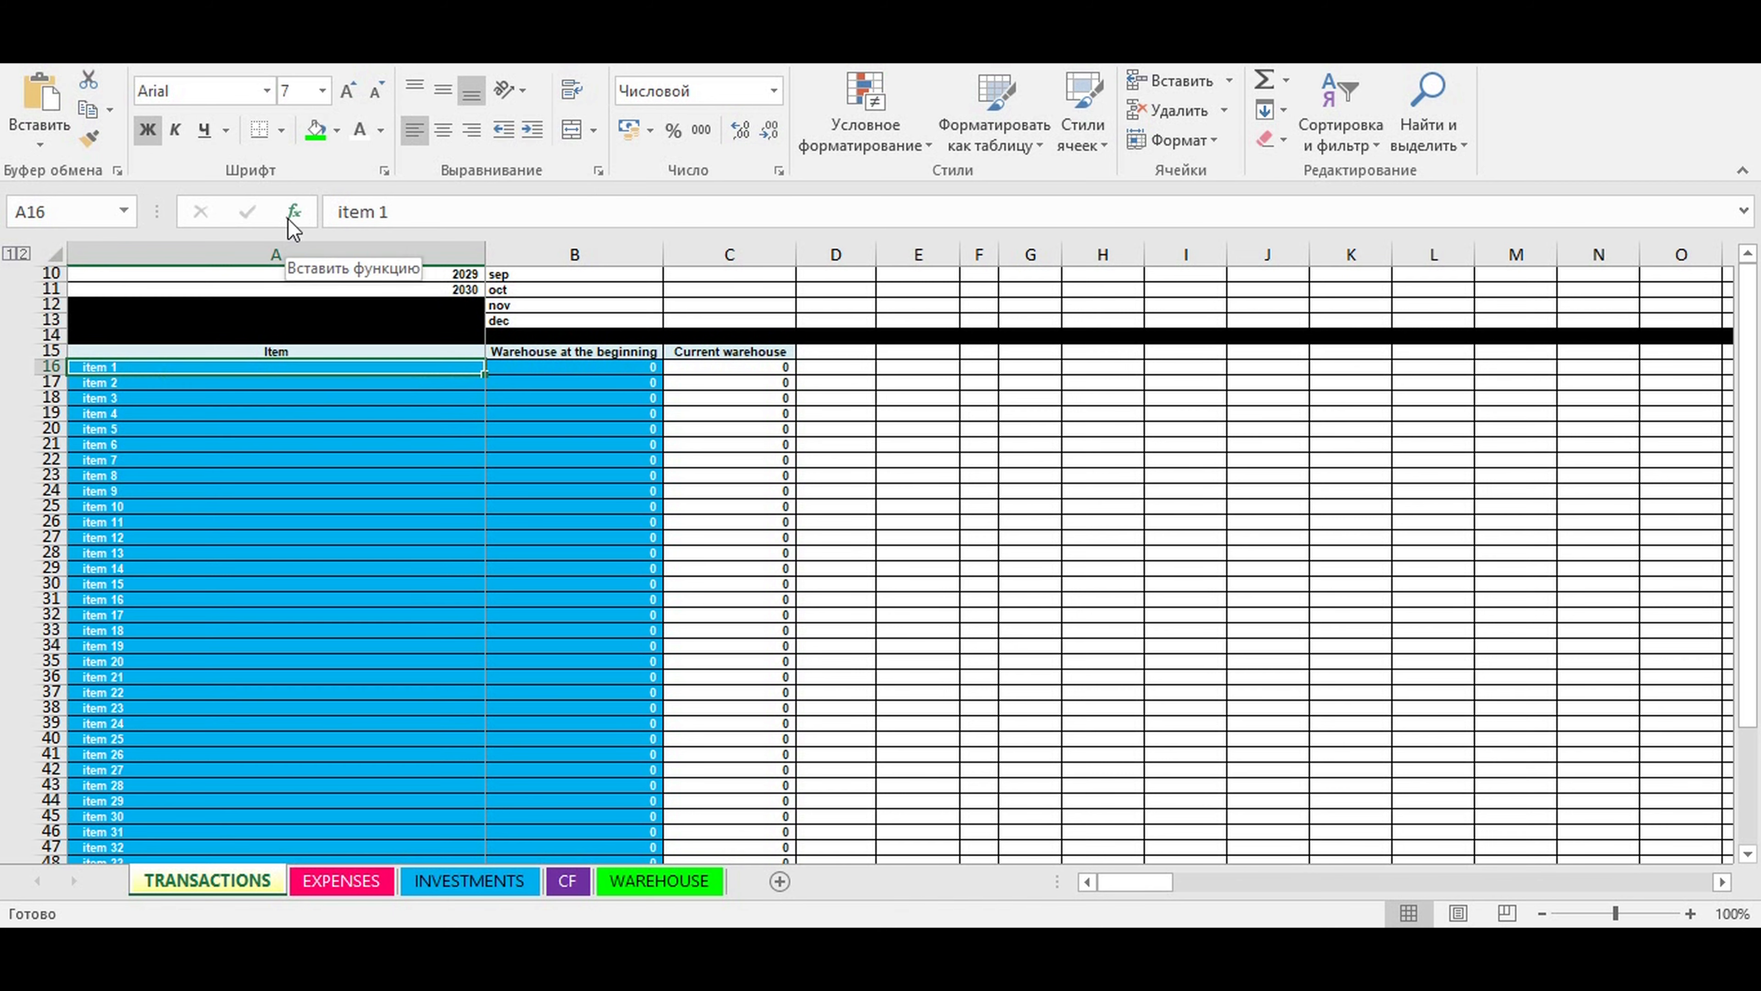
type("chair")
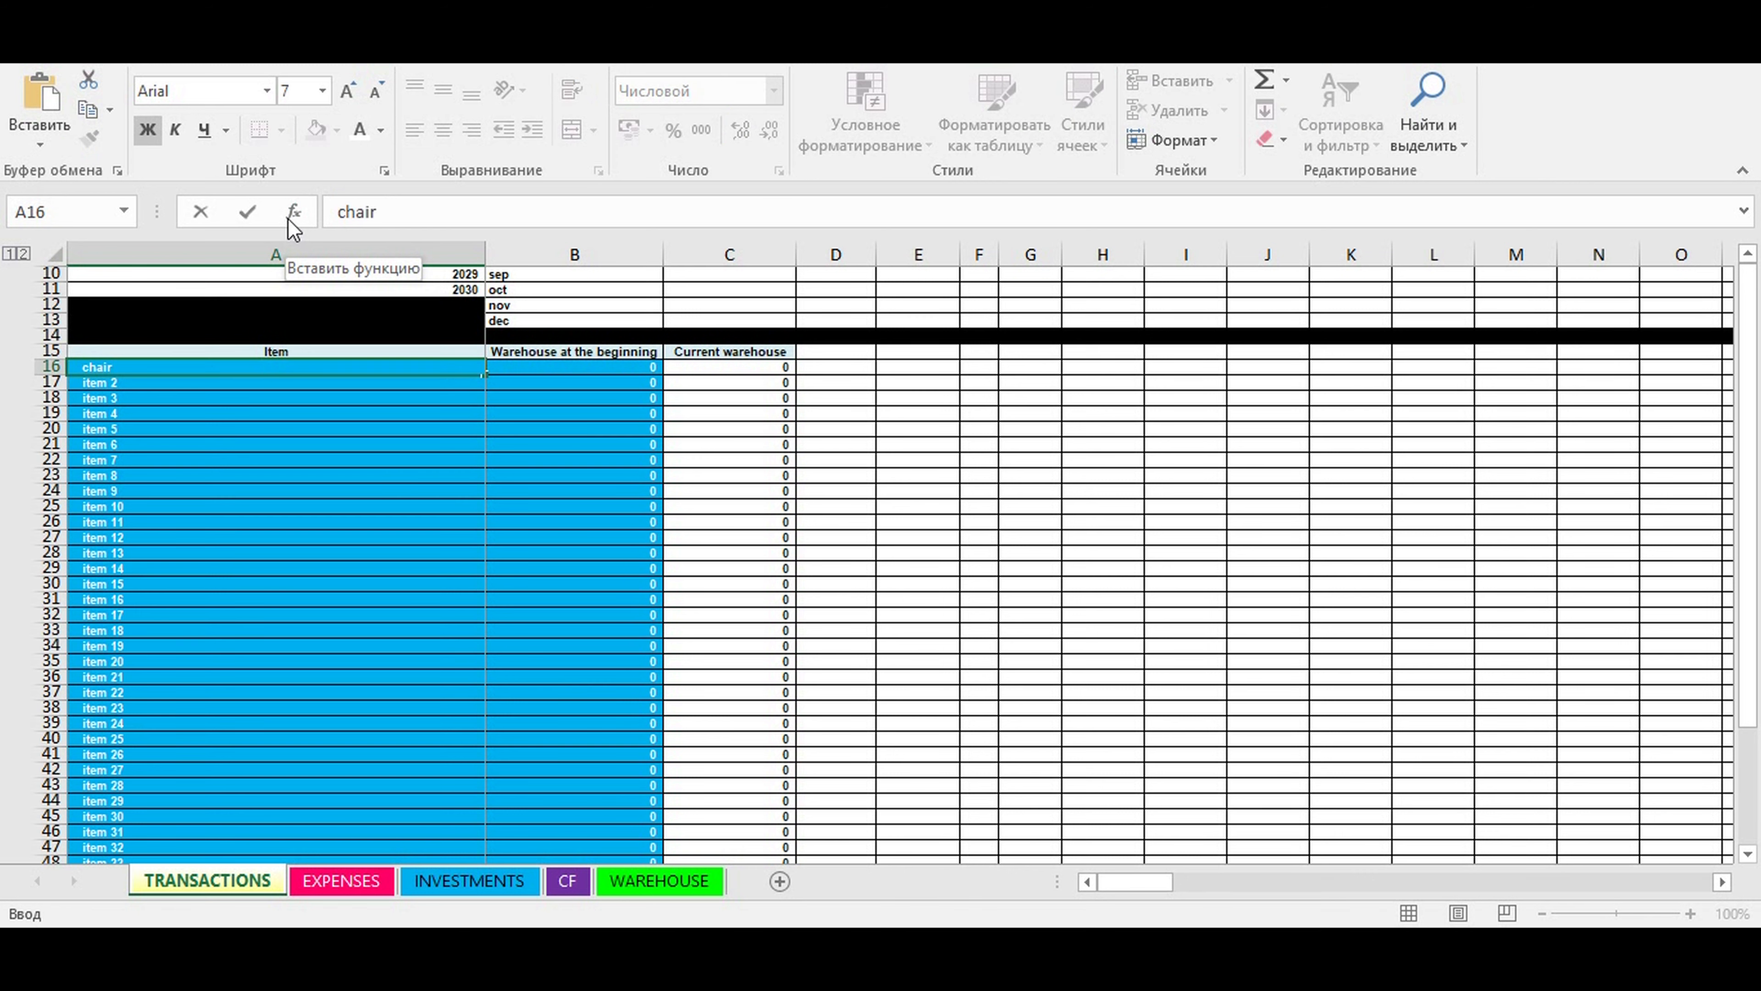
key("ctrl+Return")
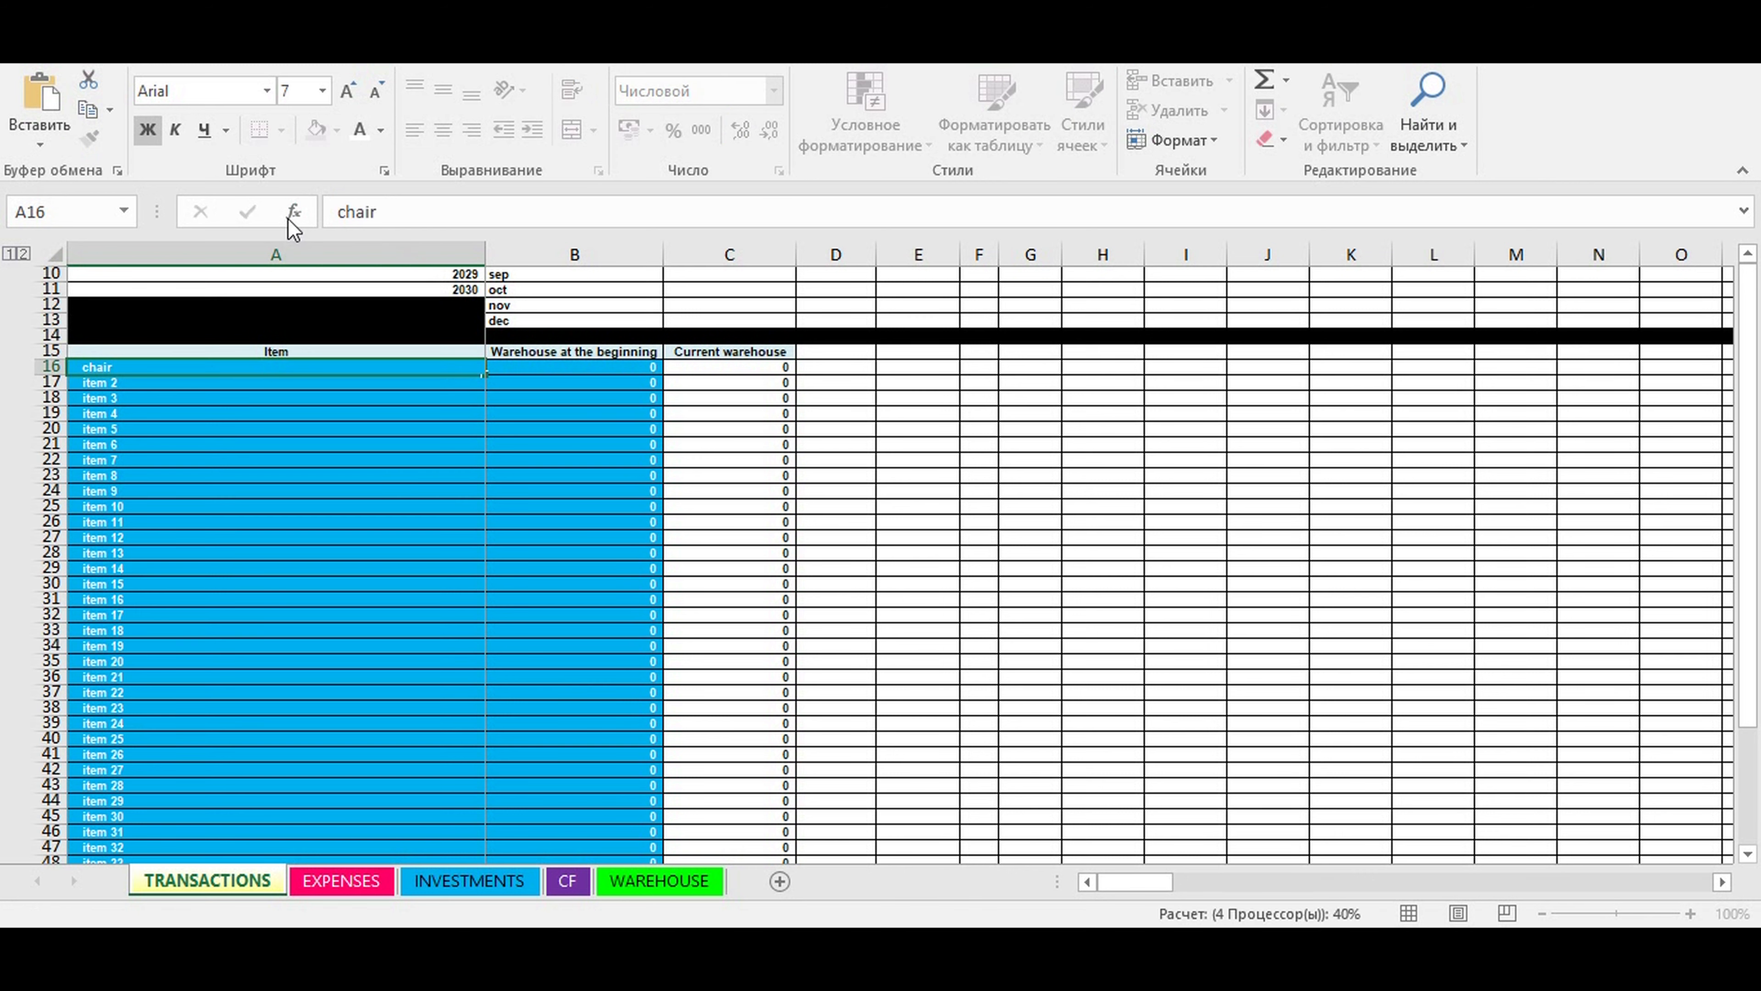
key("Down")
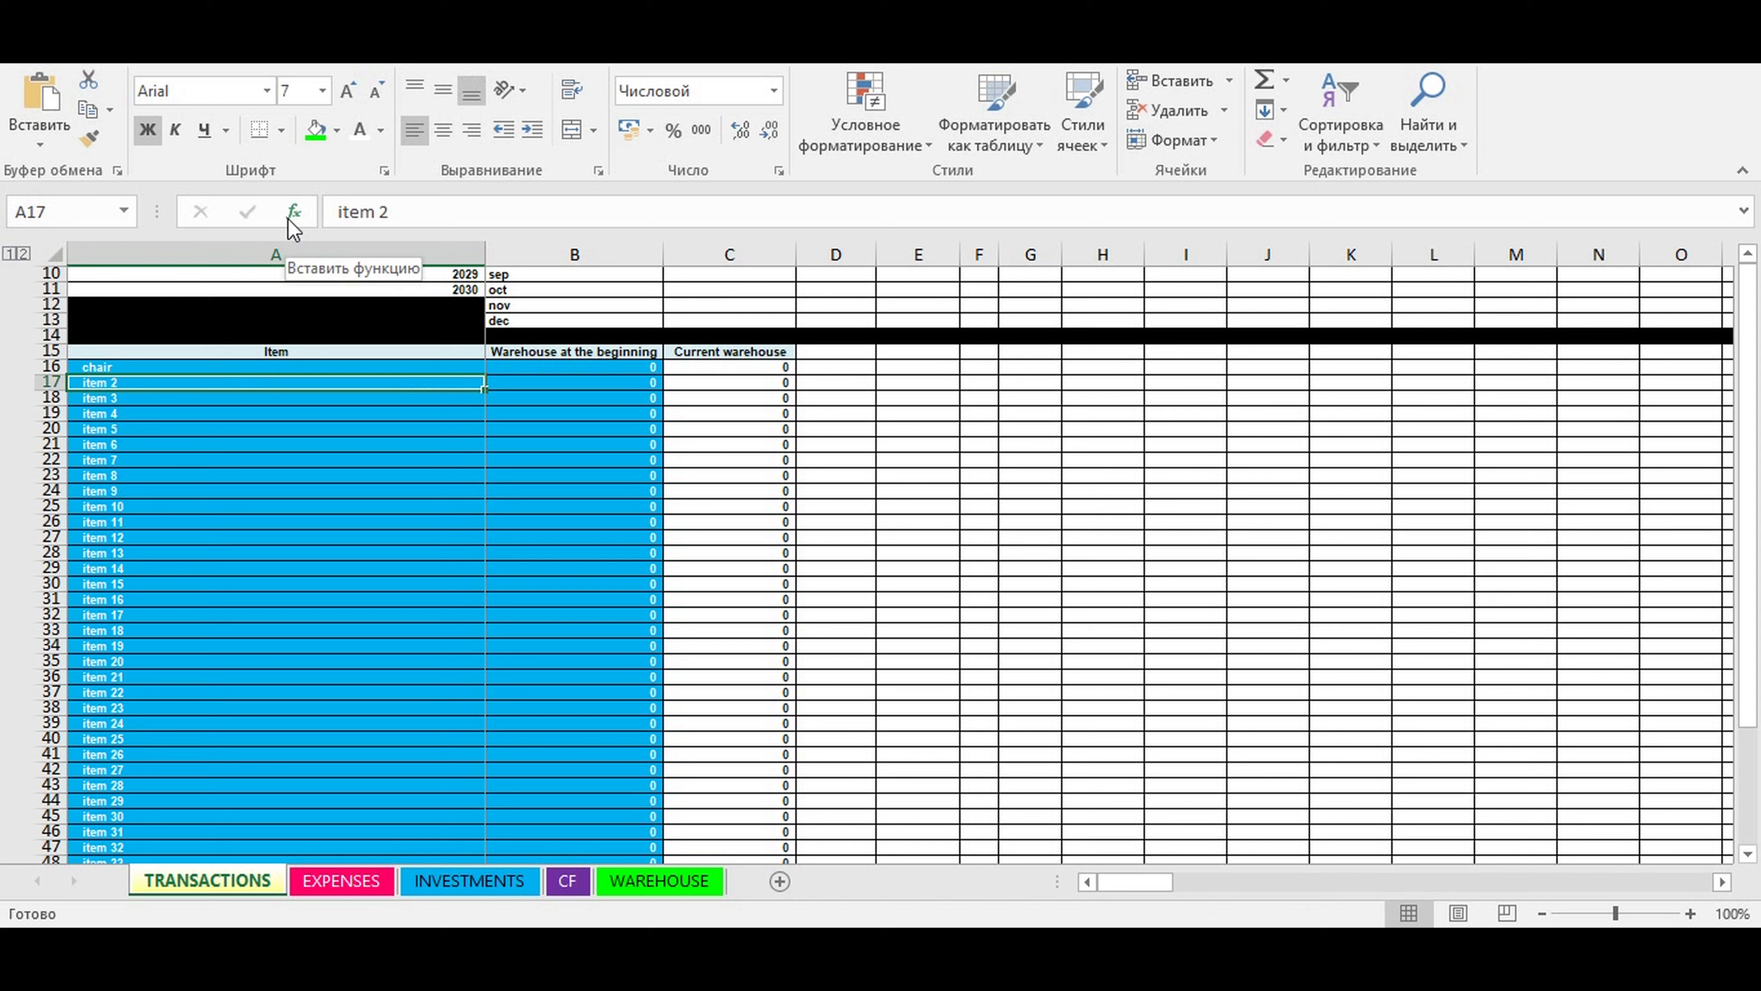
type("table")
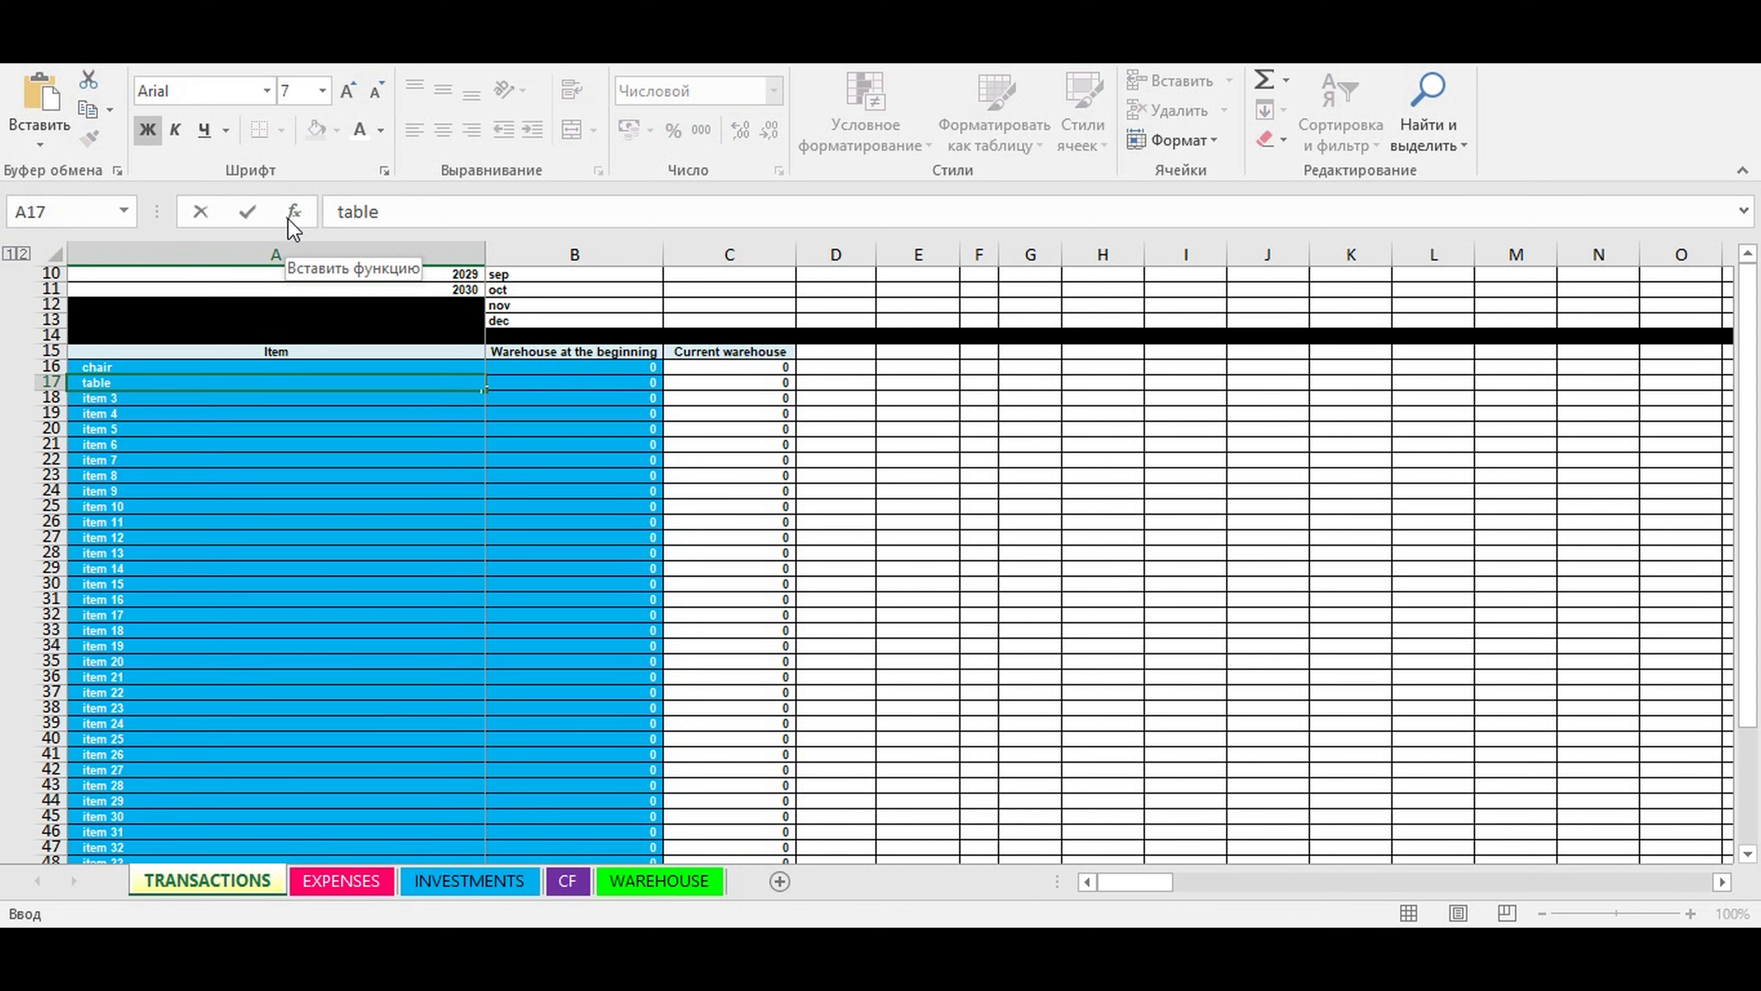
key("ctrl+Return")
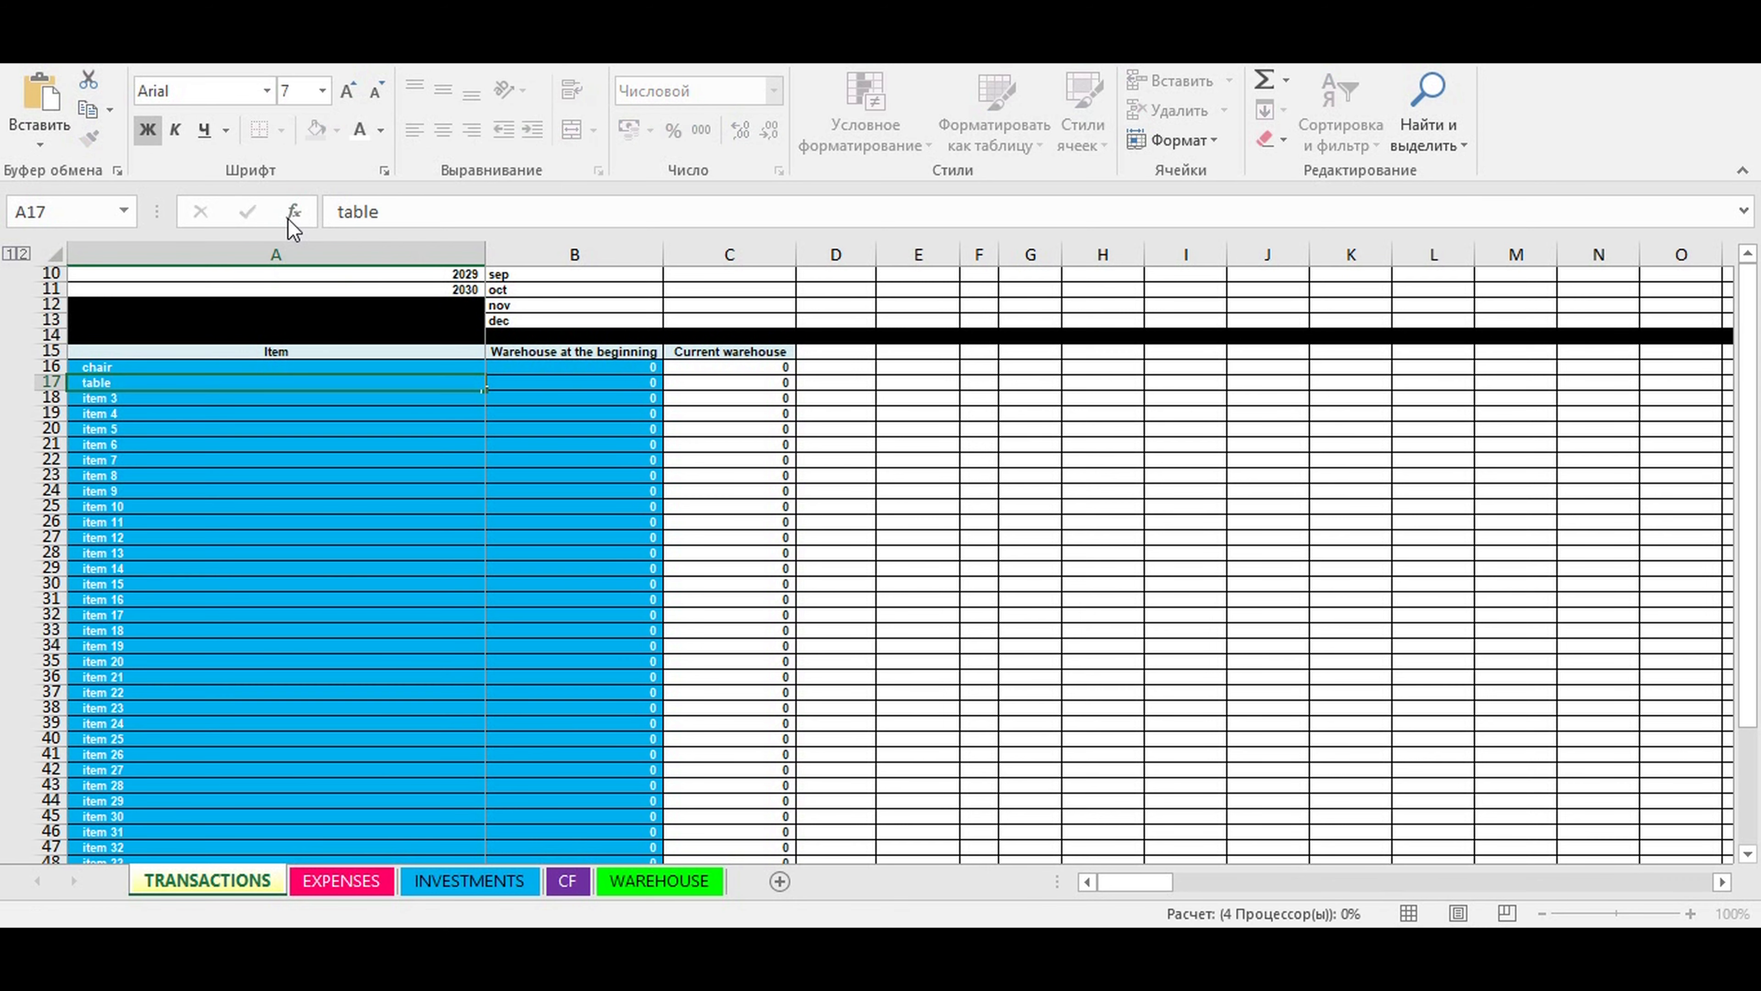
- Set the warehouse at the beginning to 50 for chair and 100 for table, in cells B16 and B17
left_click(559, 406)
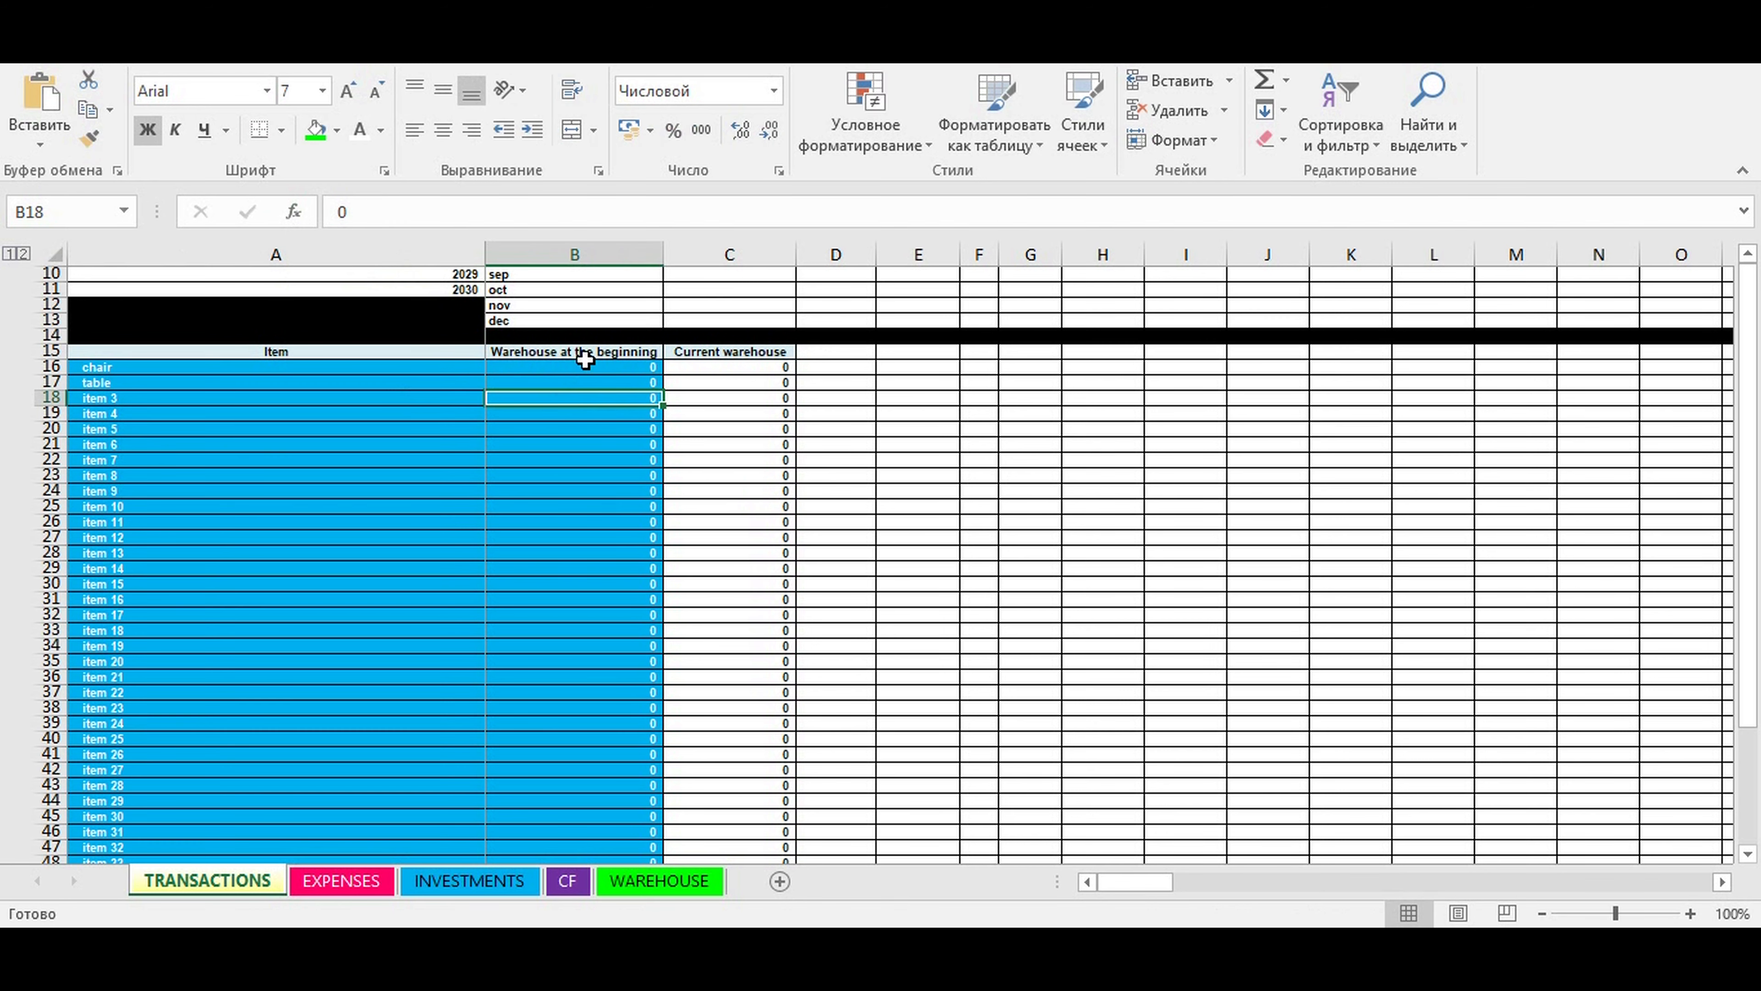
left_click(589, 367)
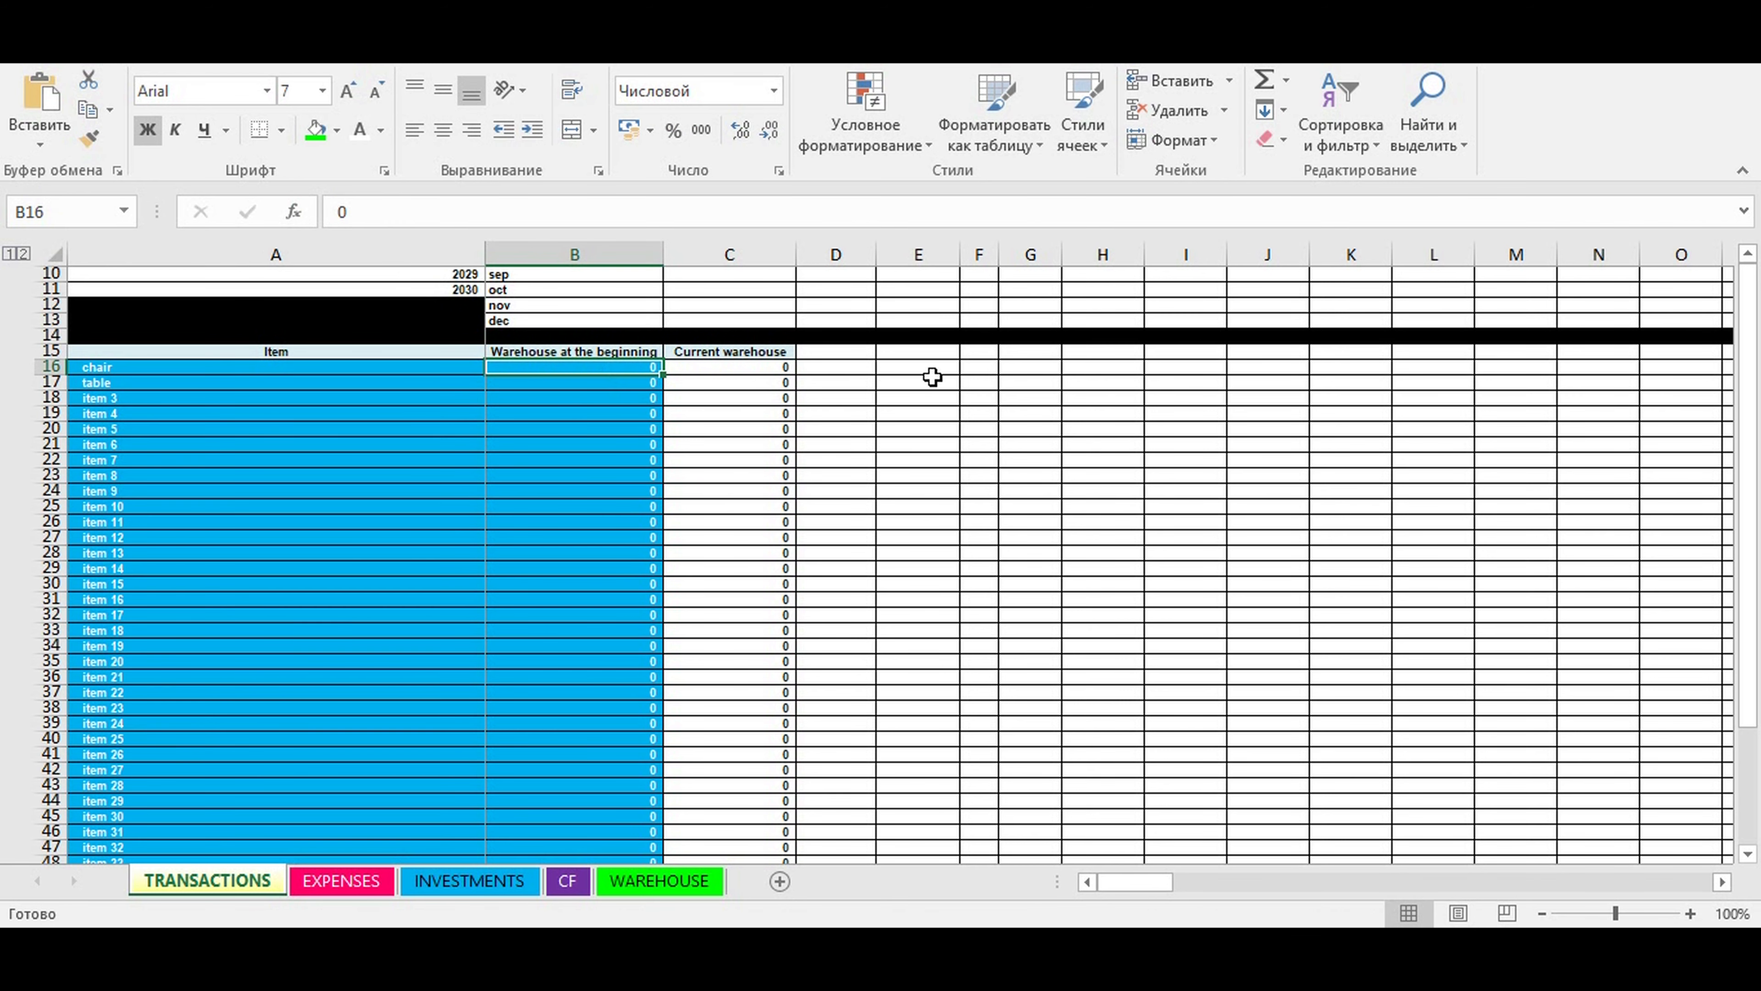
type("50")
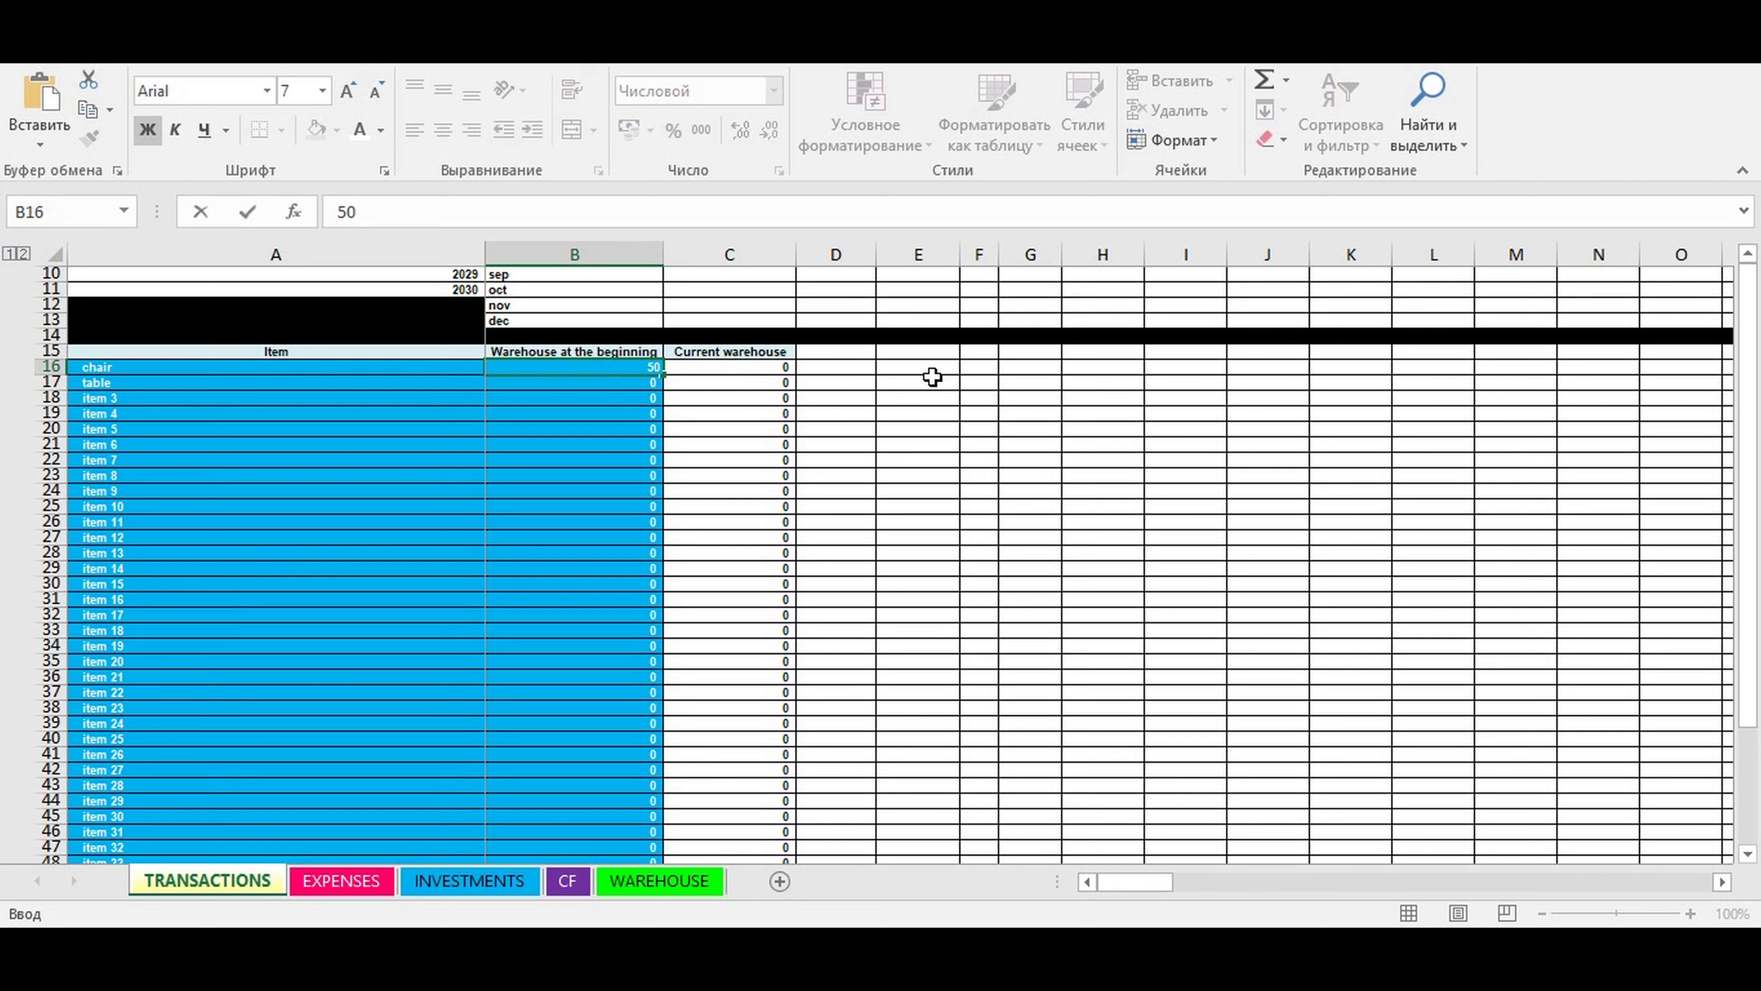
key("ctrl+Return")
key("Down")
type("100")
key("ctrl+Return")
key("Down")
left_click(624, 493)
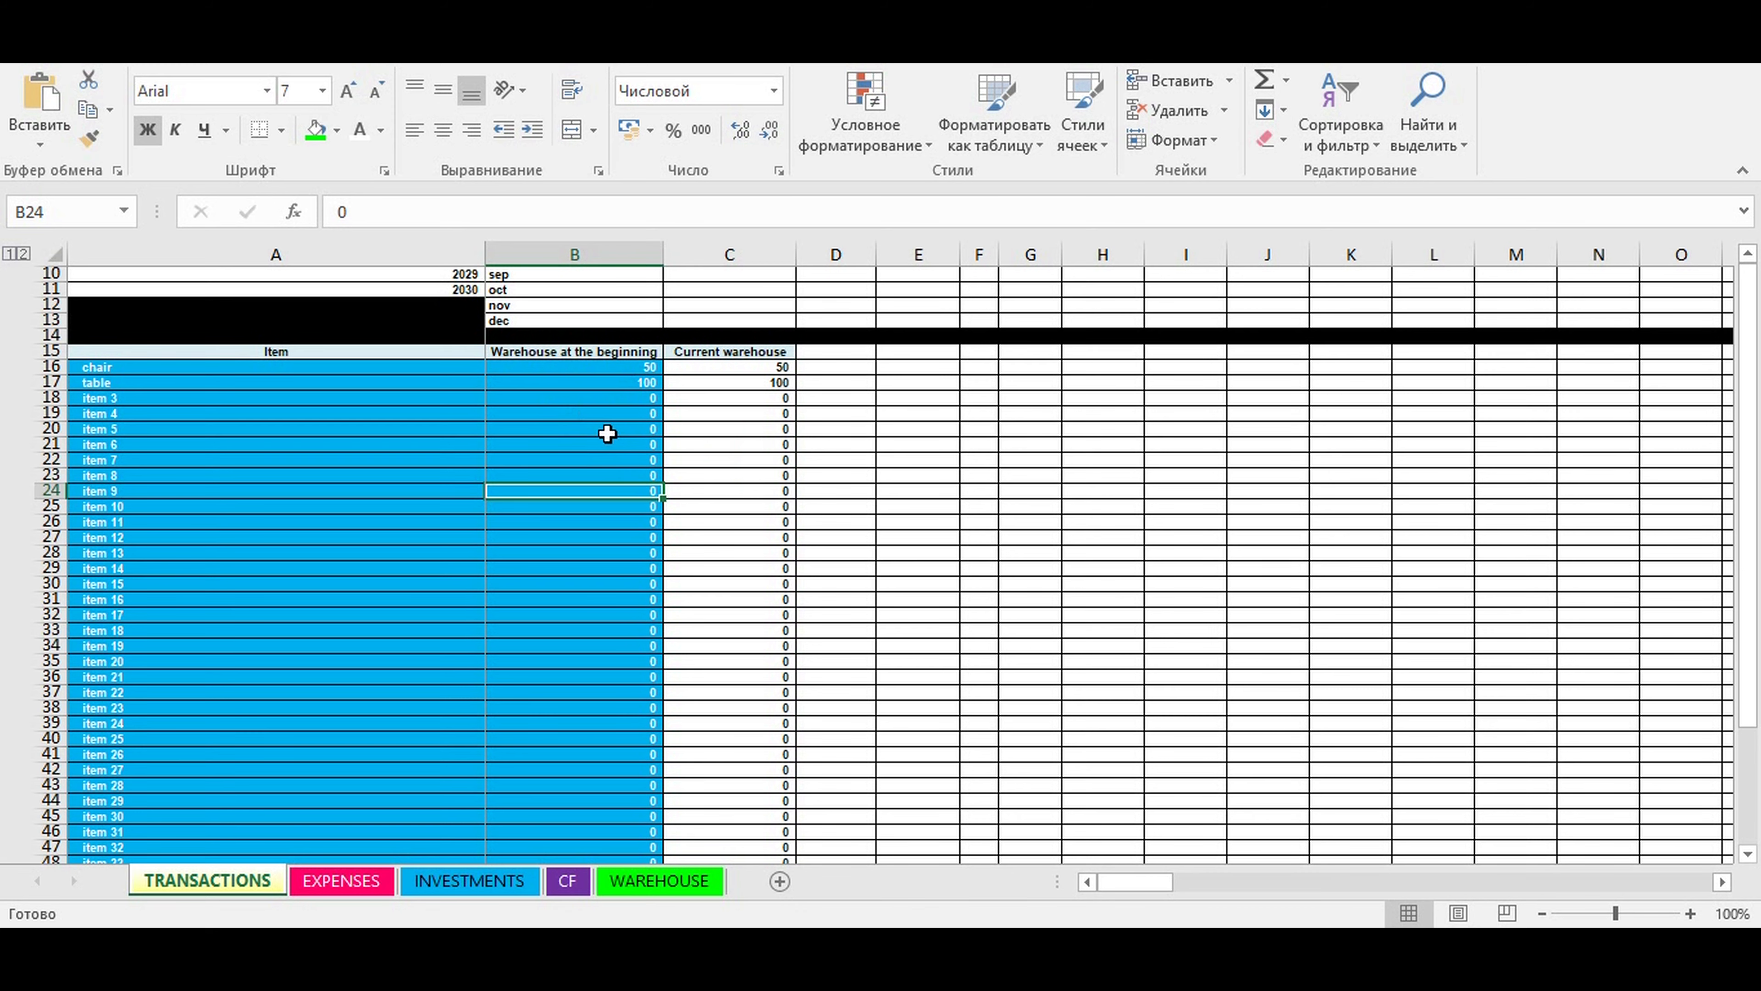
- Examine the Transactions table below the item list, including its transaction names and columns
scroll(565, 409, "down", 11)
scroll(557, 406, "down", 20)
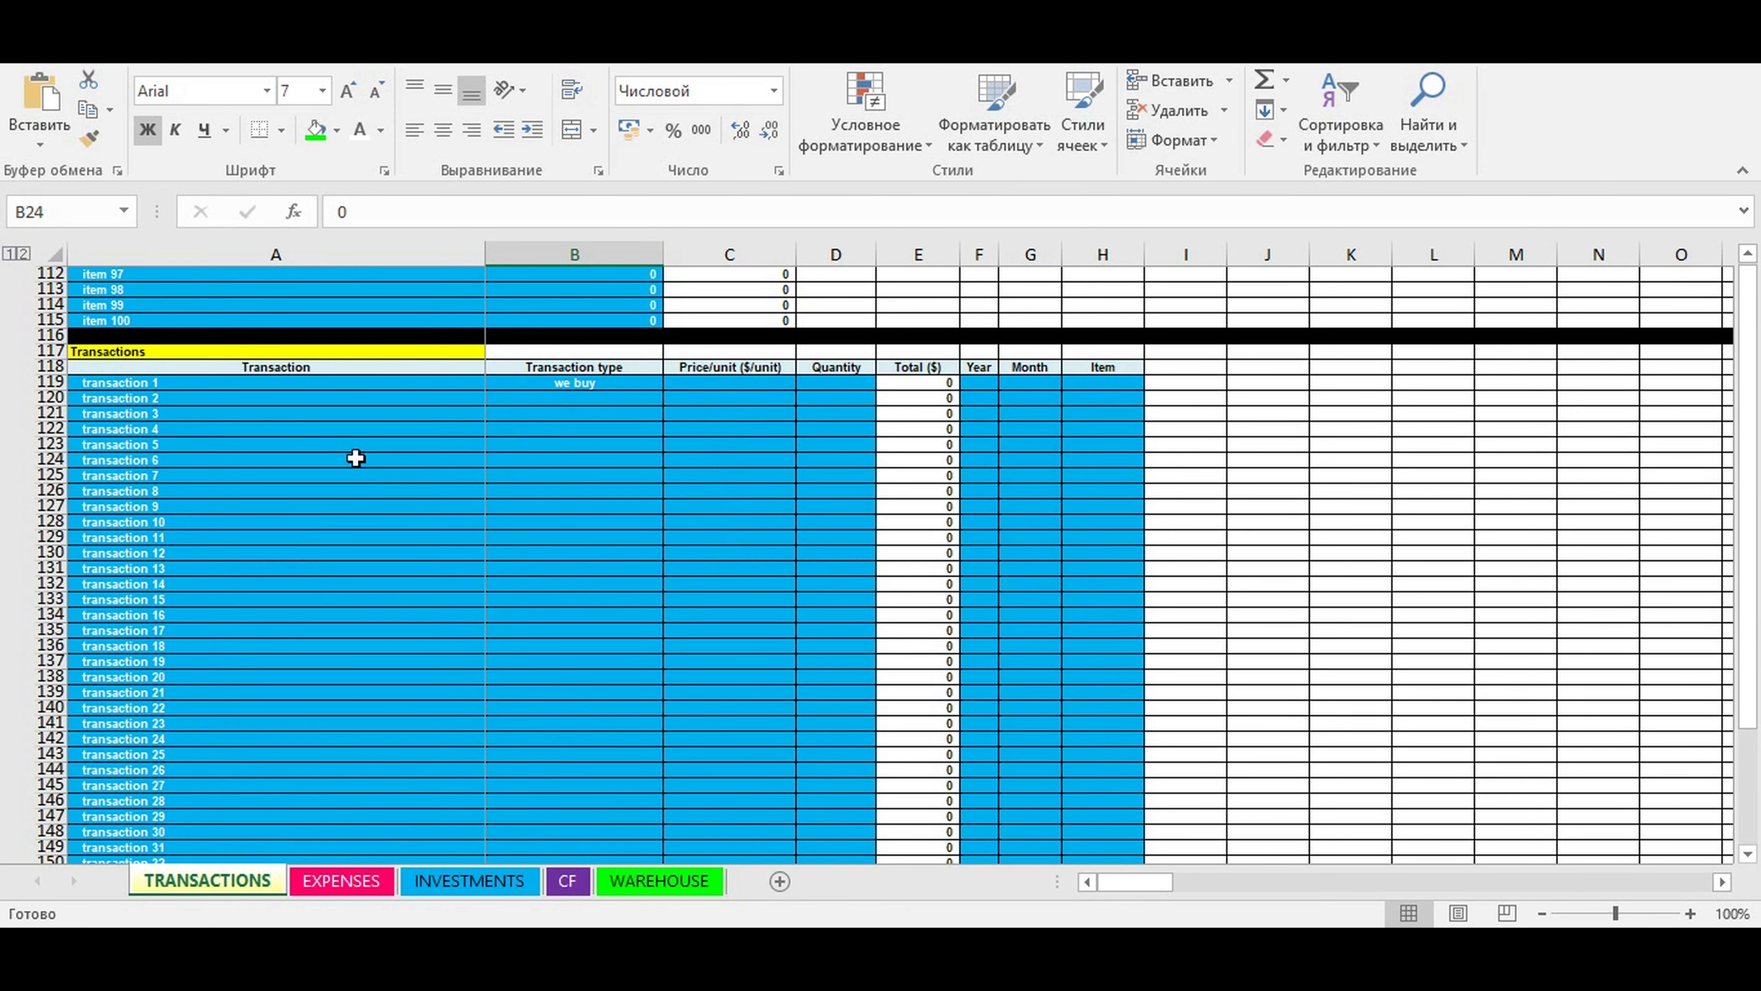
left_click(353, 459)
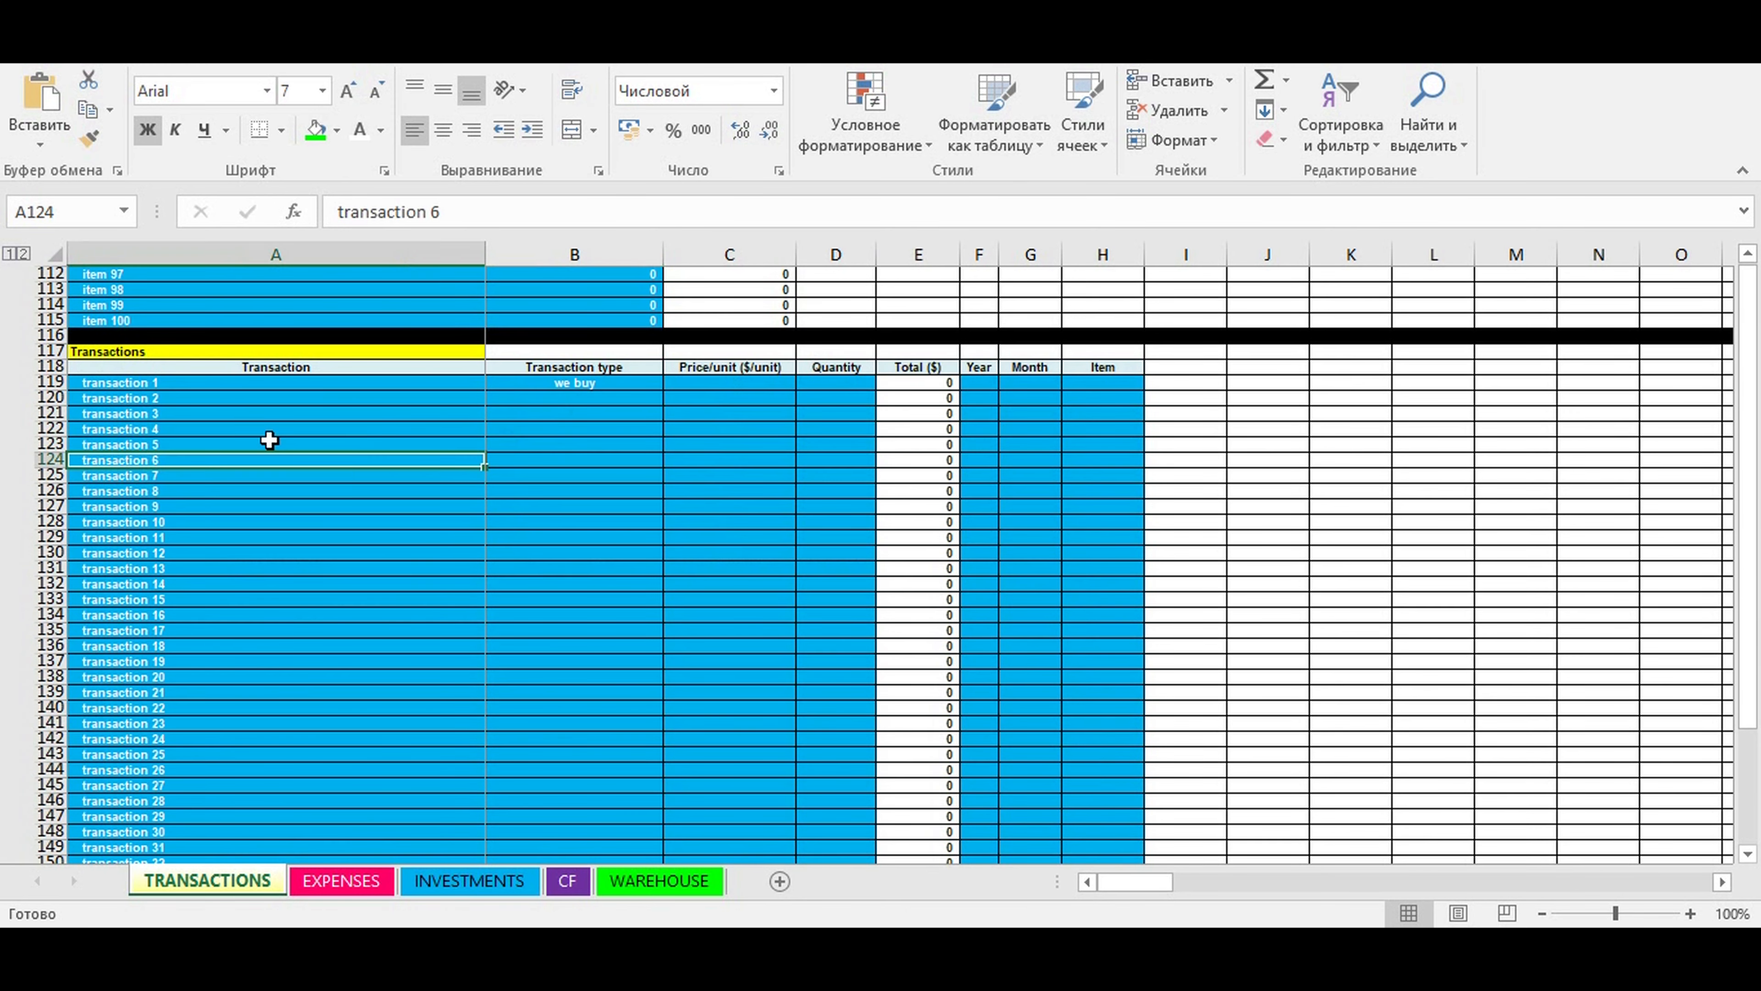
left_click_drag(142, 382, 106, 767)
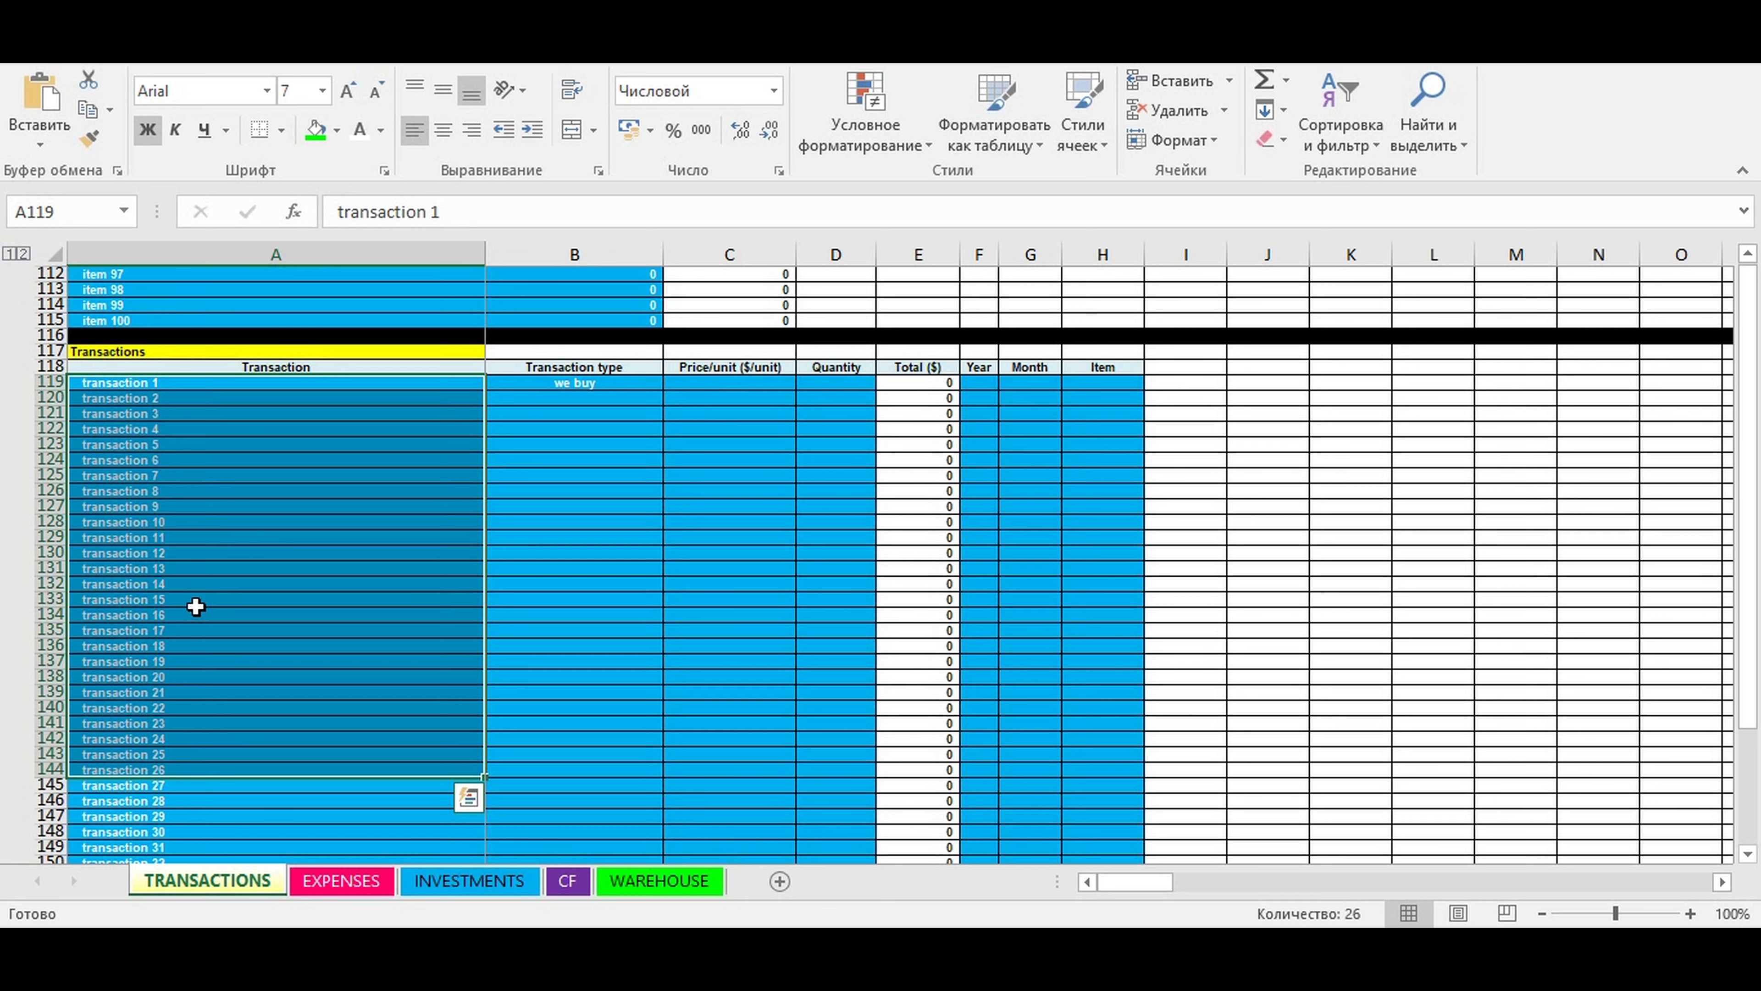
left_click(161, 458)
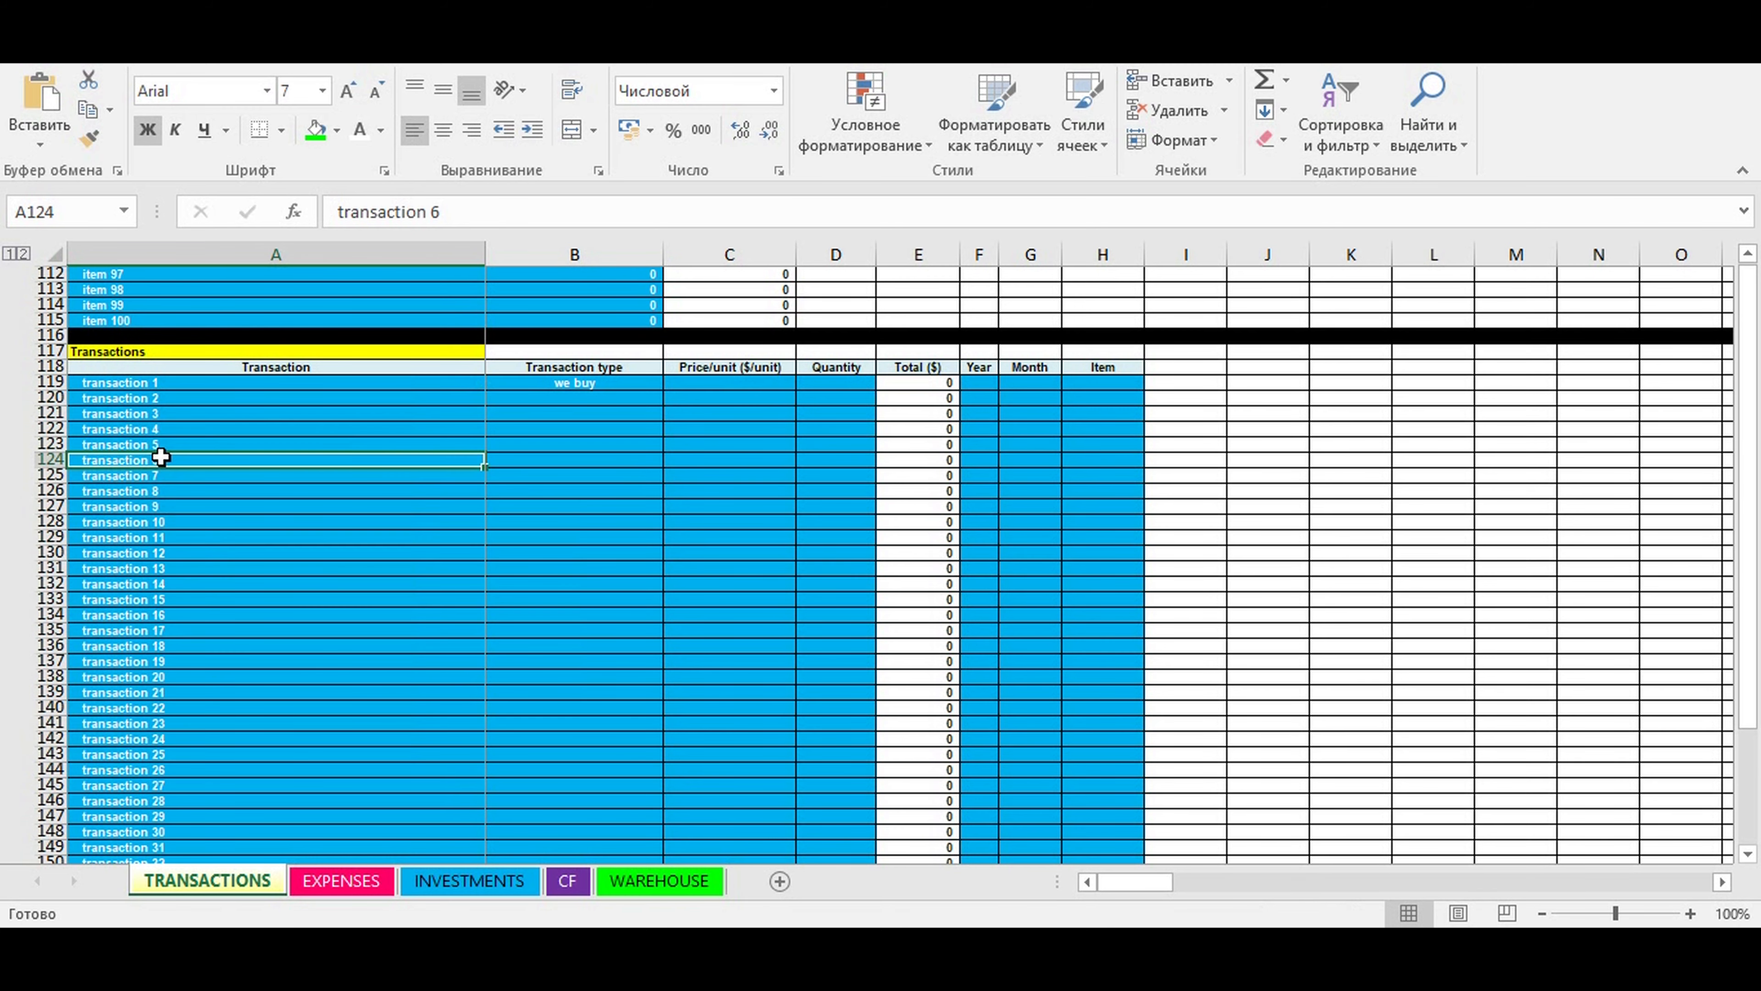
scroll(163, 443, "up", 20)
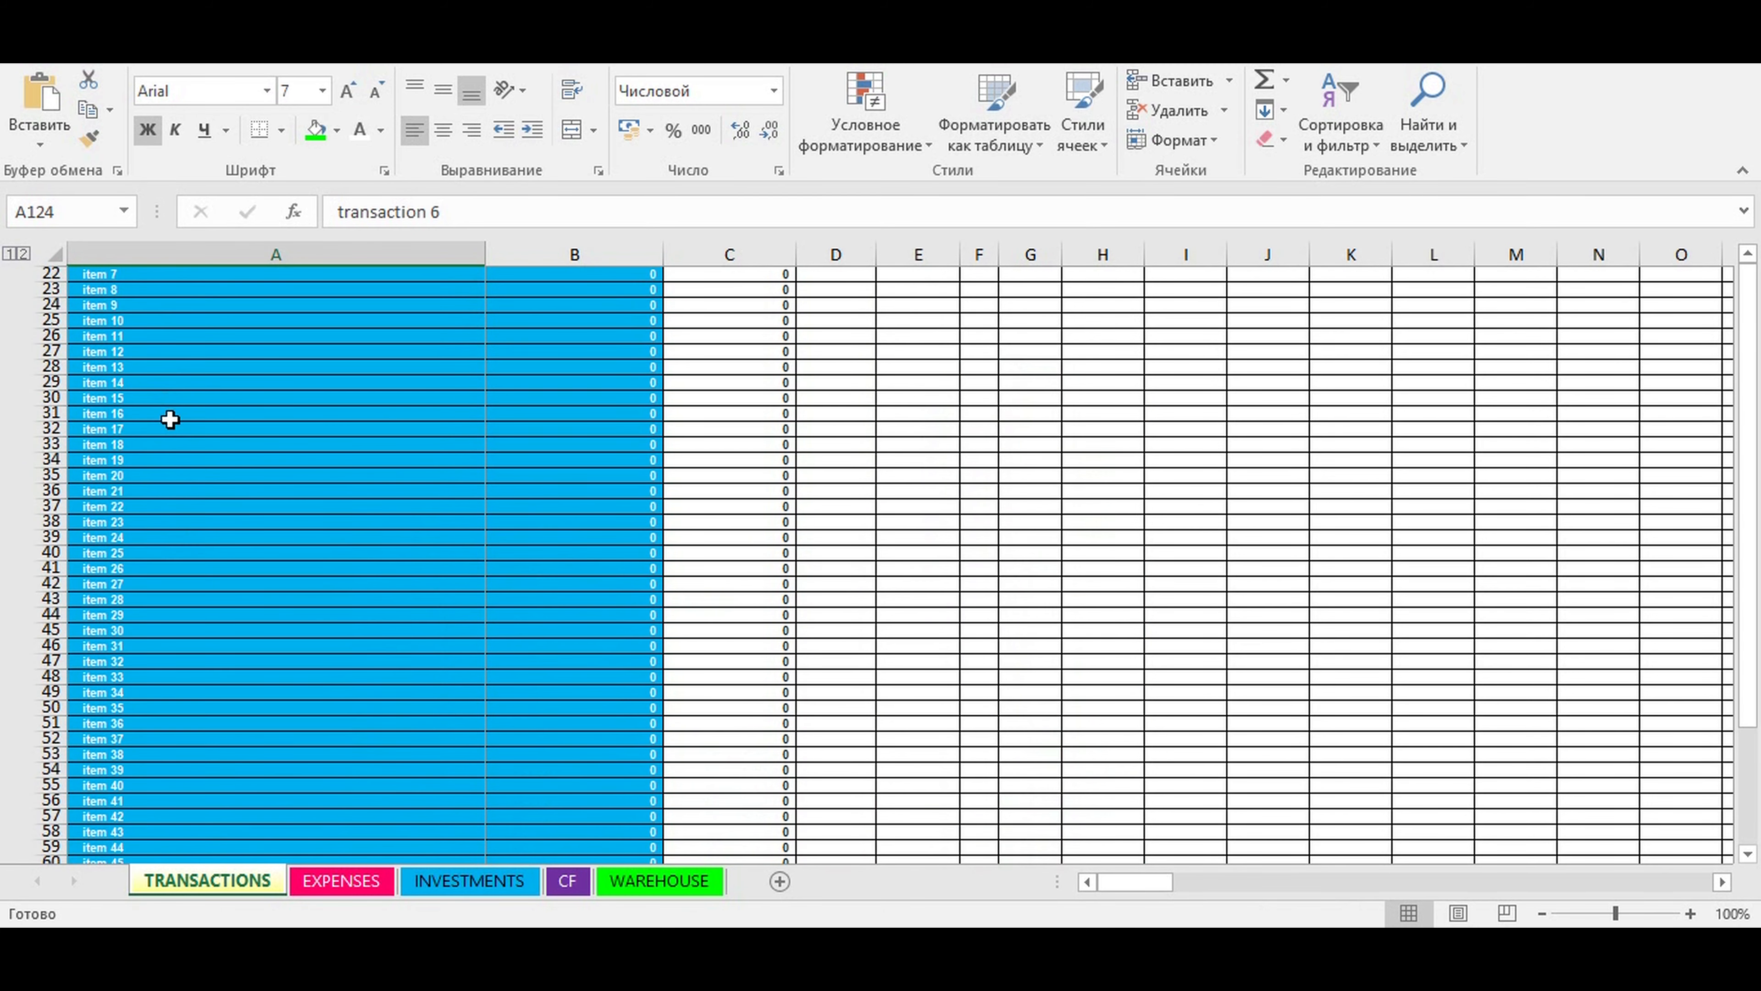
scroll(170, 420, "up", 7)
left_click_drag(117, 471, 191, 851)
scroll(268, 622, "down", 14)
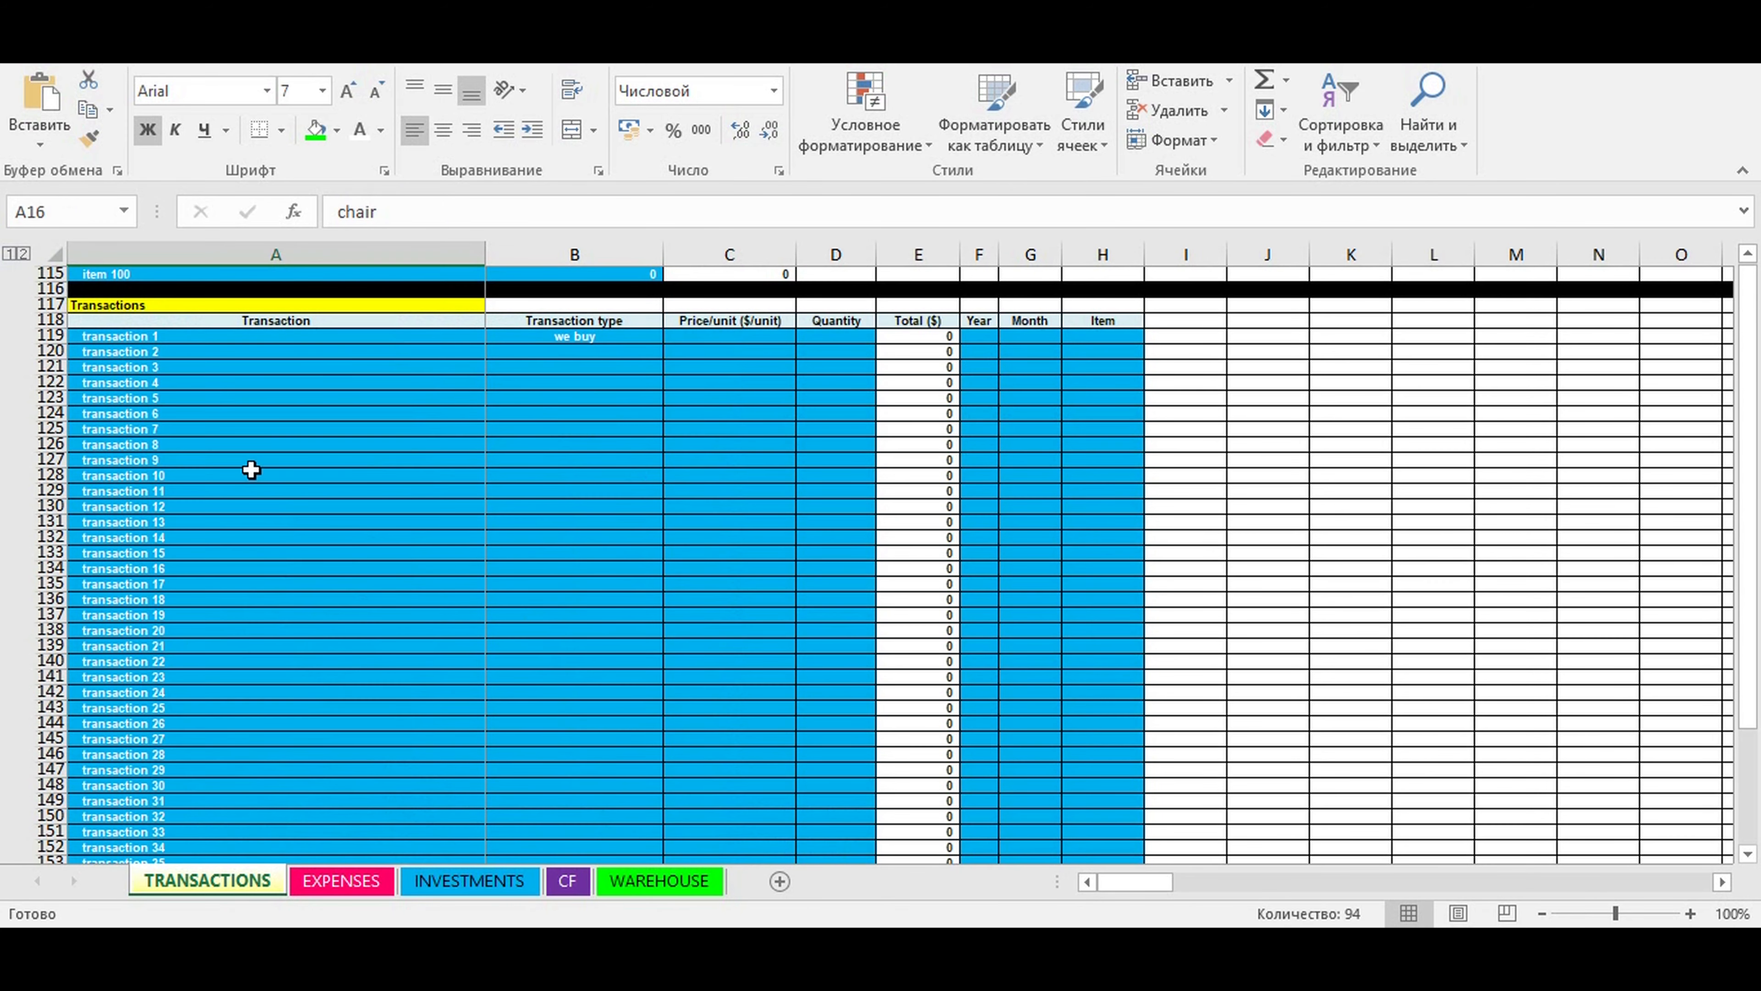
left_click(250, 461)
- Name the first transaction in row 119 "we bought chairs" and choose "we buy" as its transaction type
left_click(122, 335)
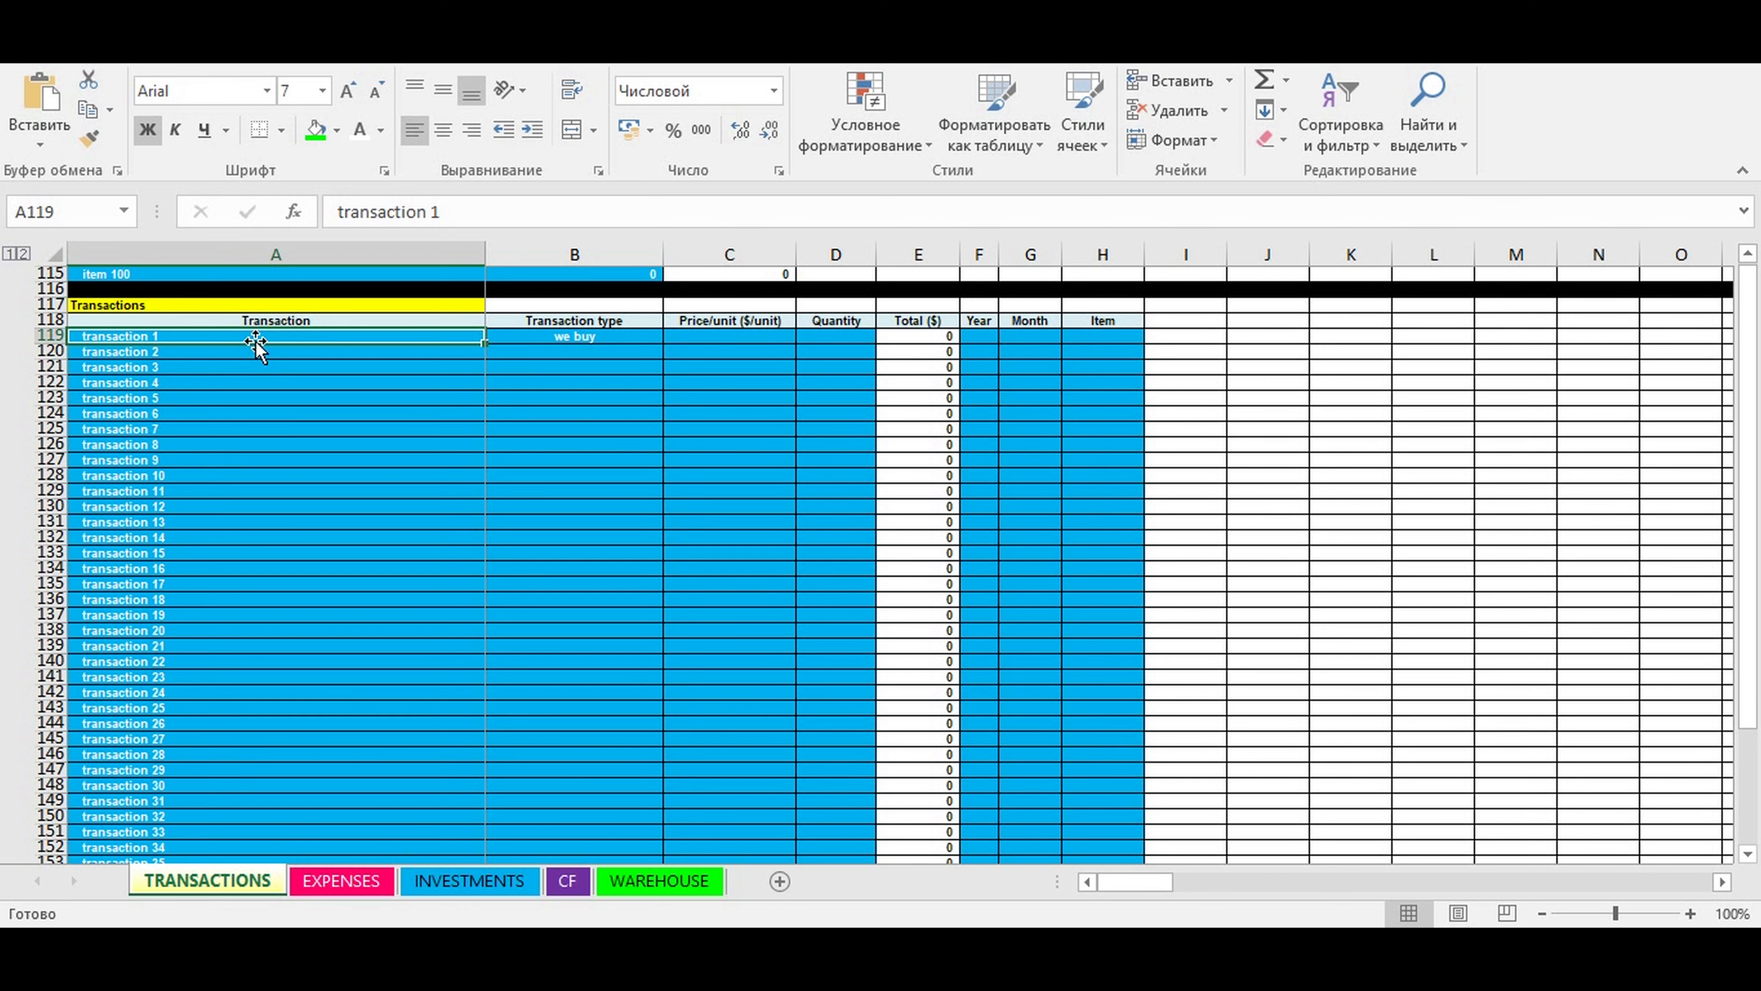
type("we bou")
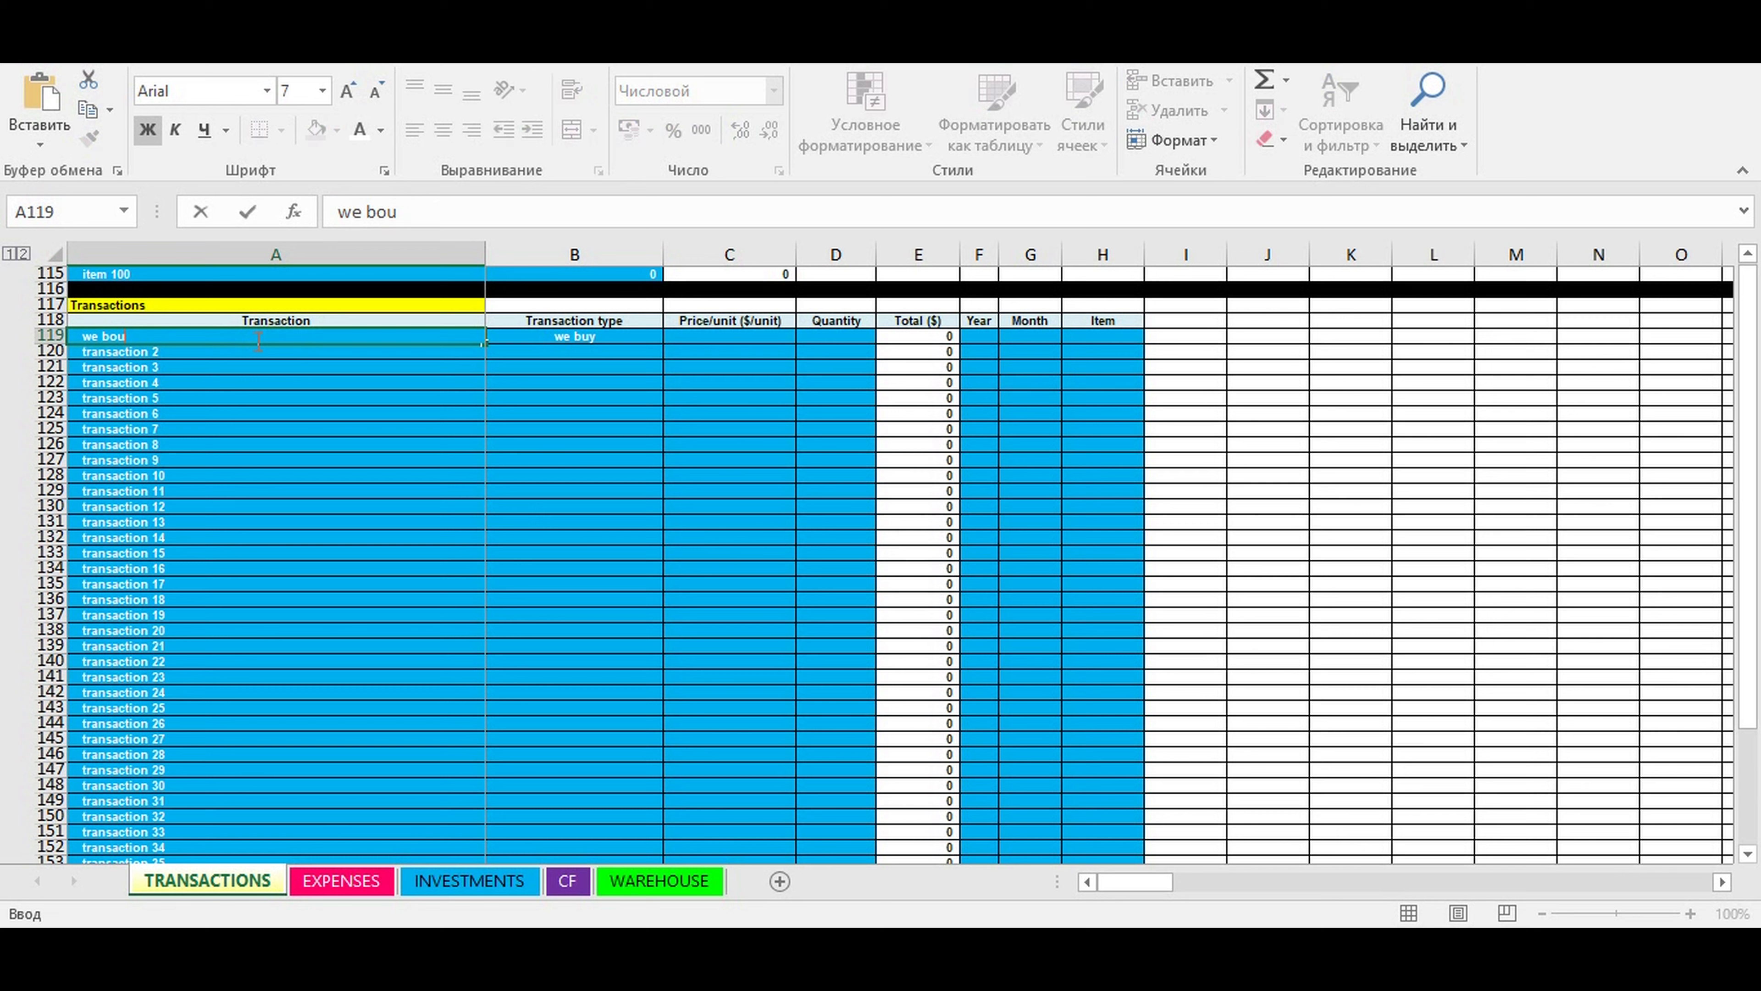
type("ght chairs")
key("Return")
left_click(584, 334)
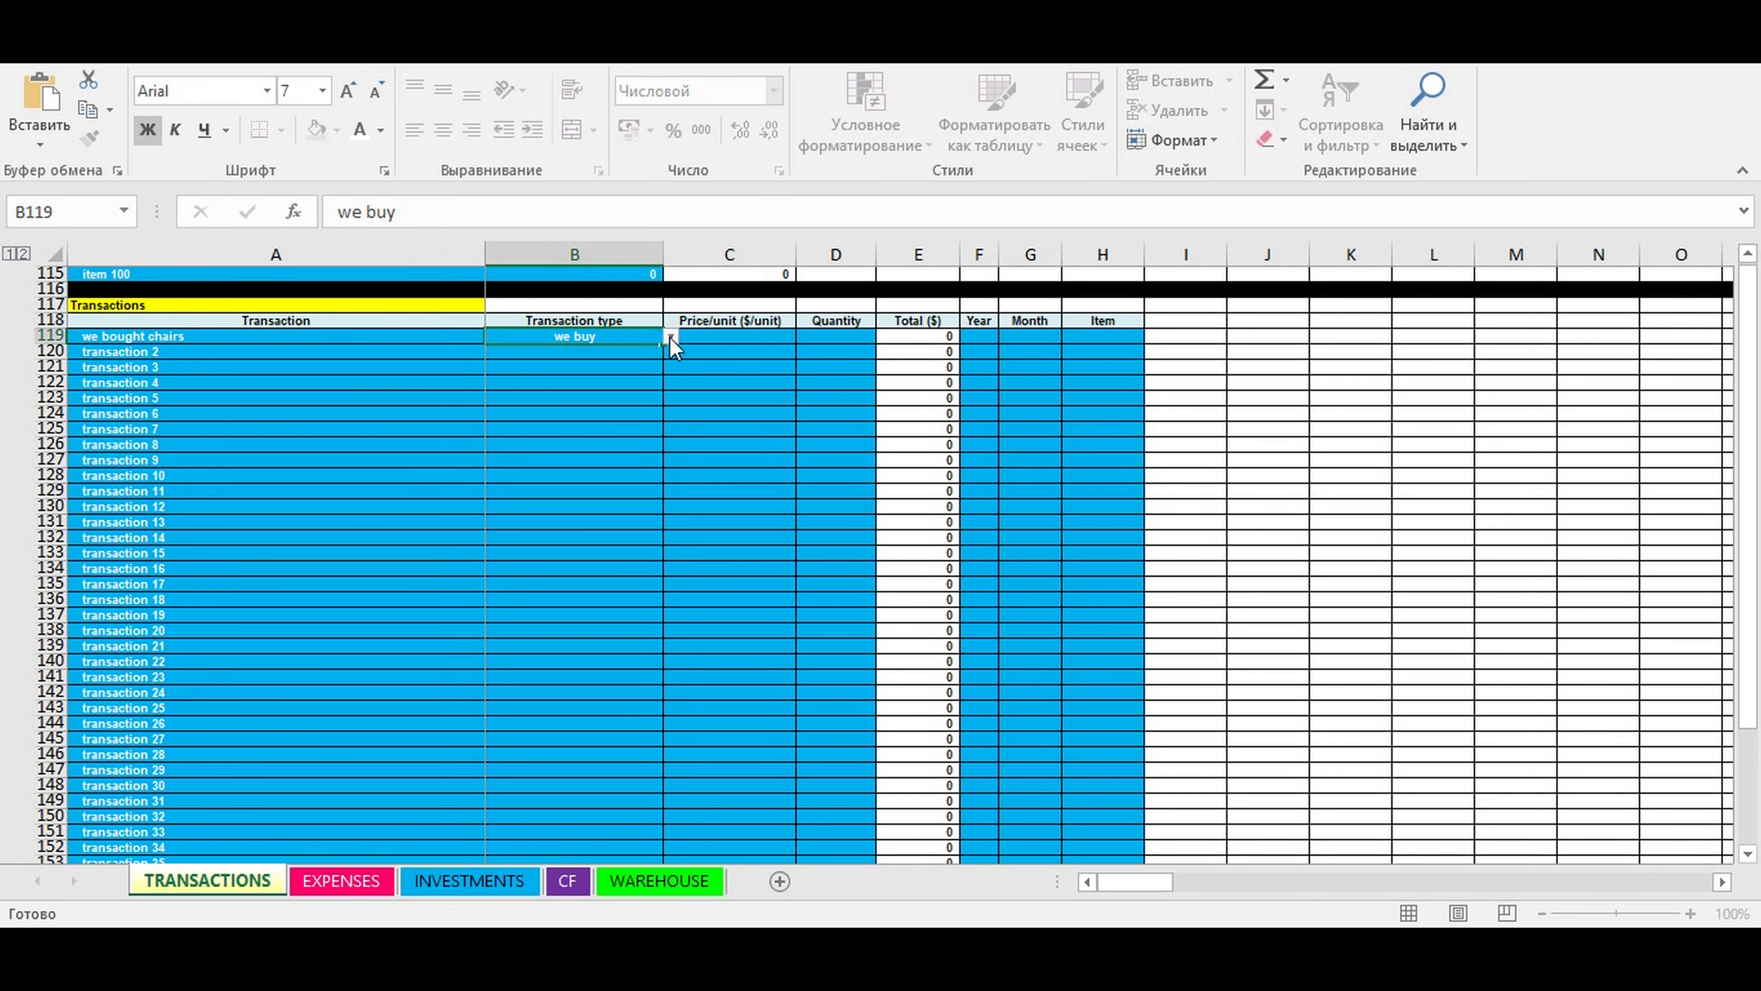
left_click(669, 337)
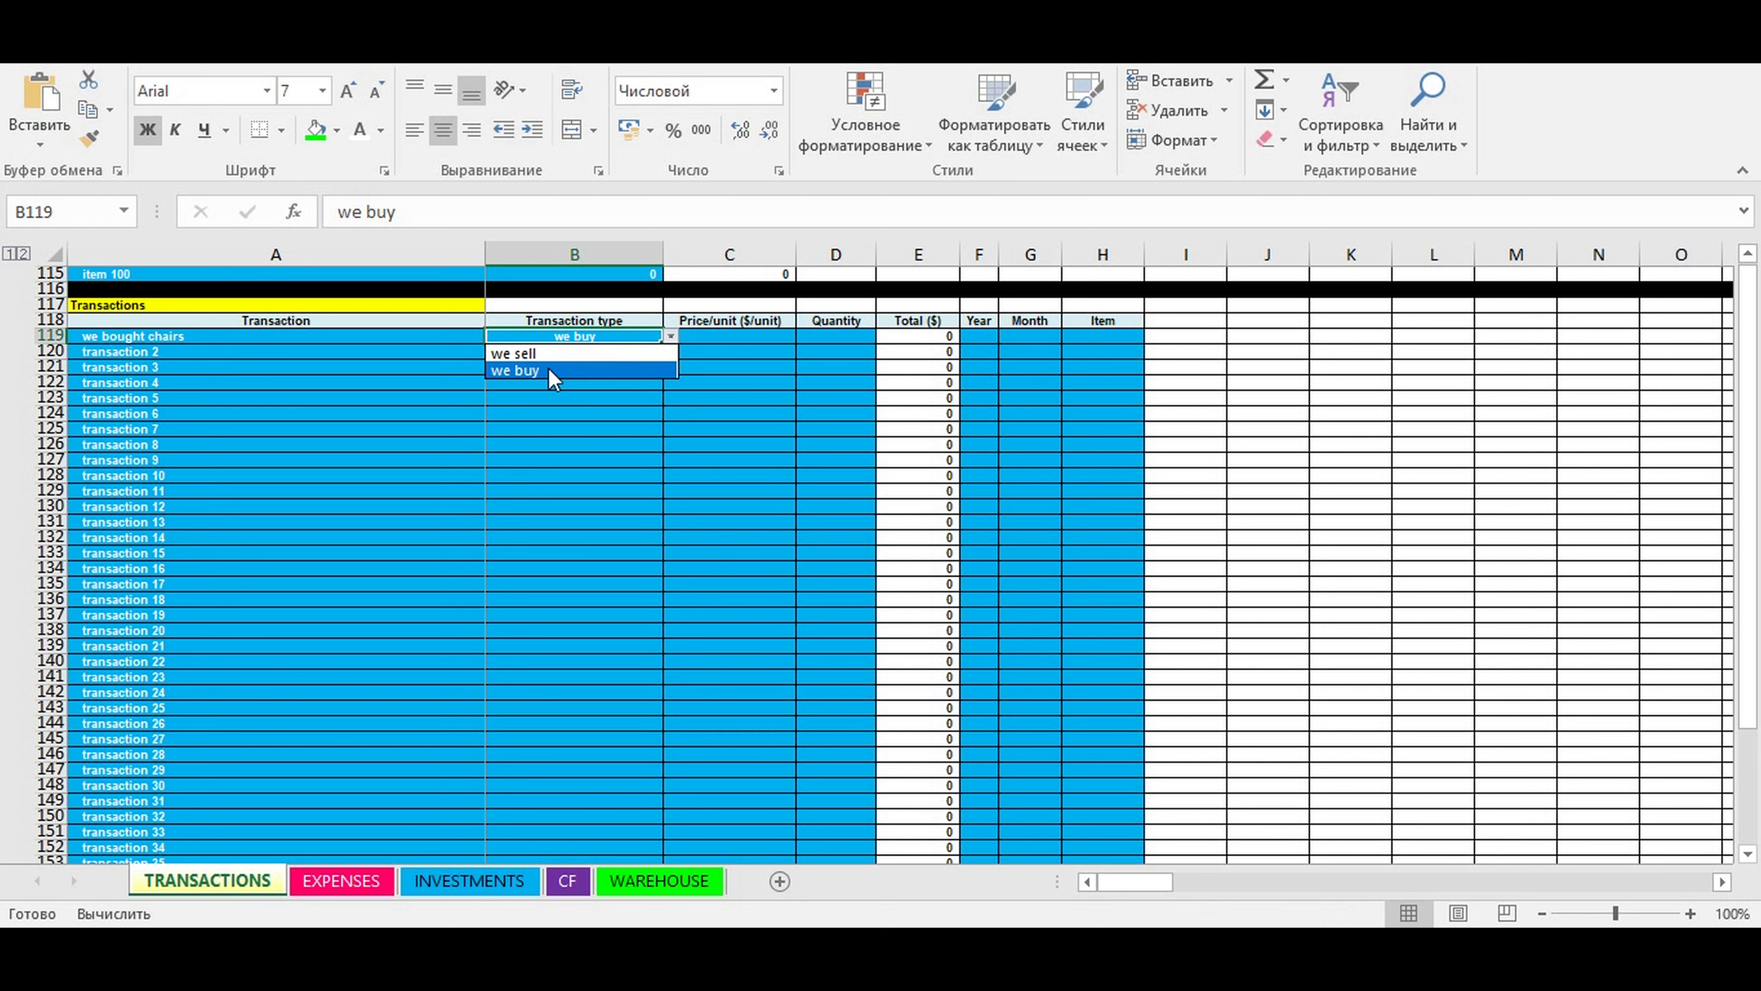
left_click(527, 370)
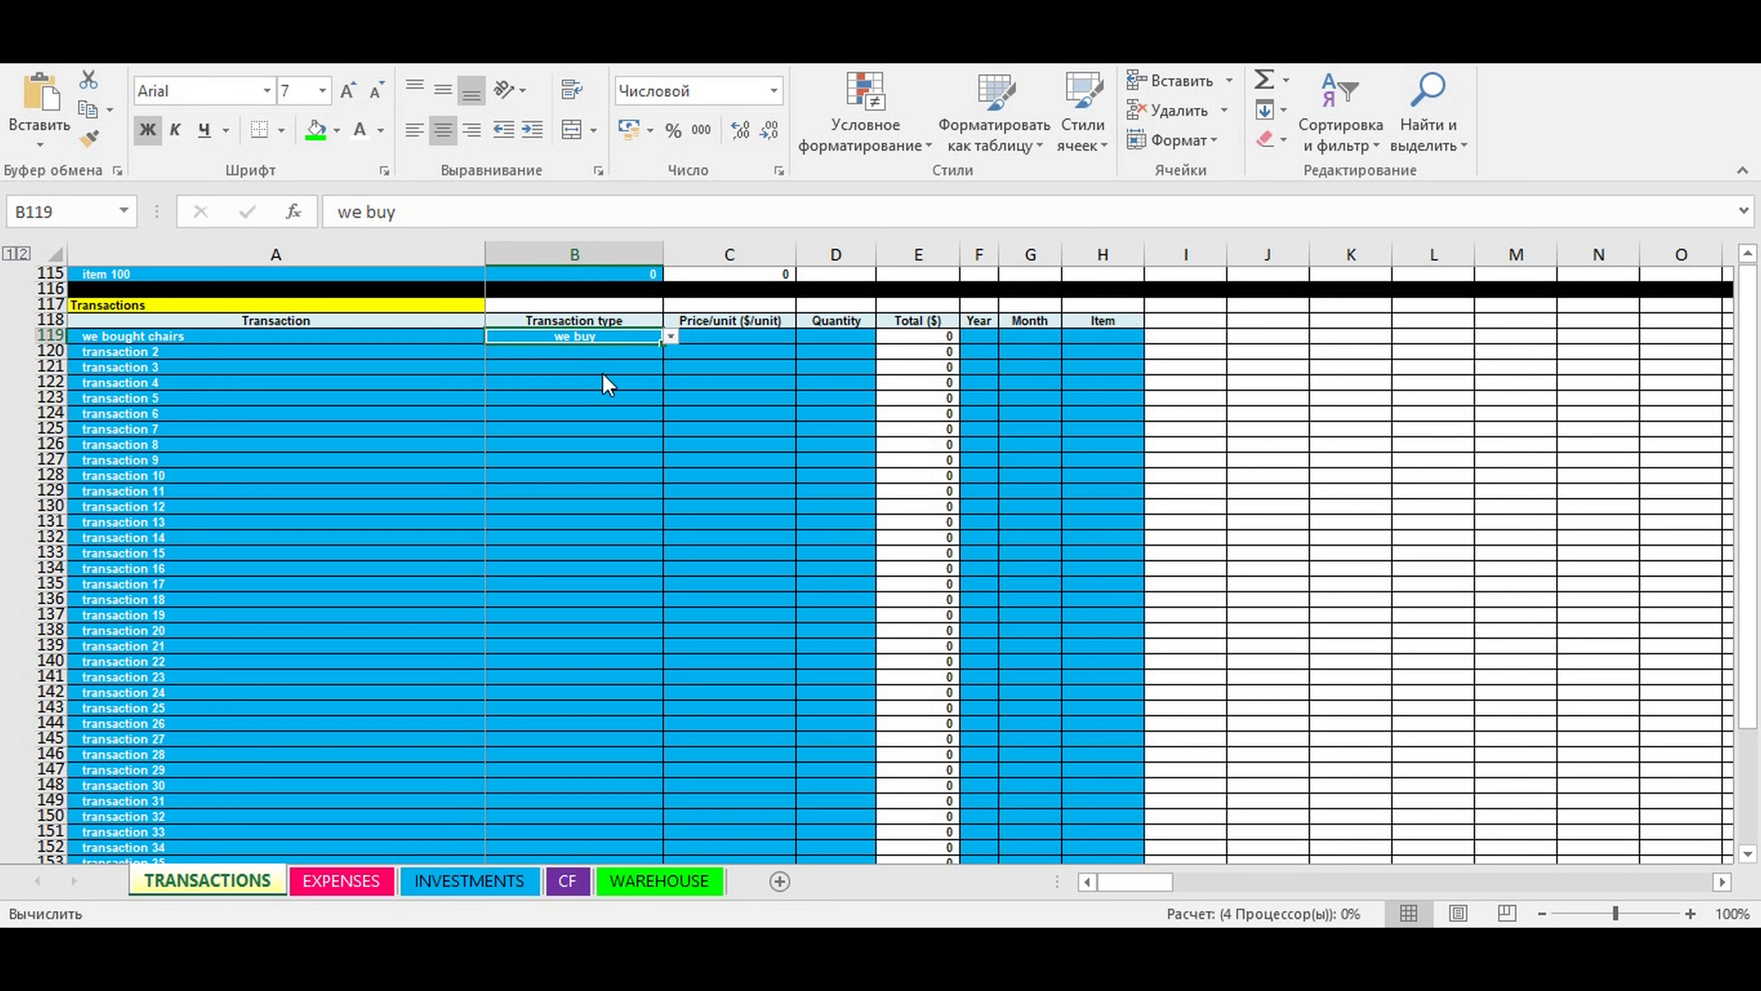
- Enter a price per unit of 5 and a quantity of 200 for the "we bought chairs" transaction
left_click(714, 338)
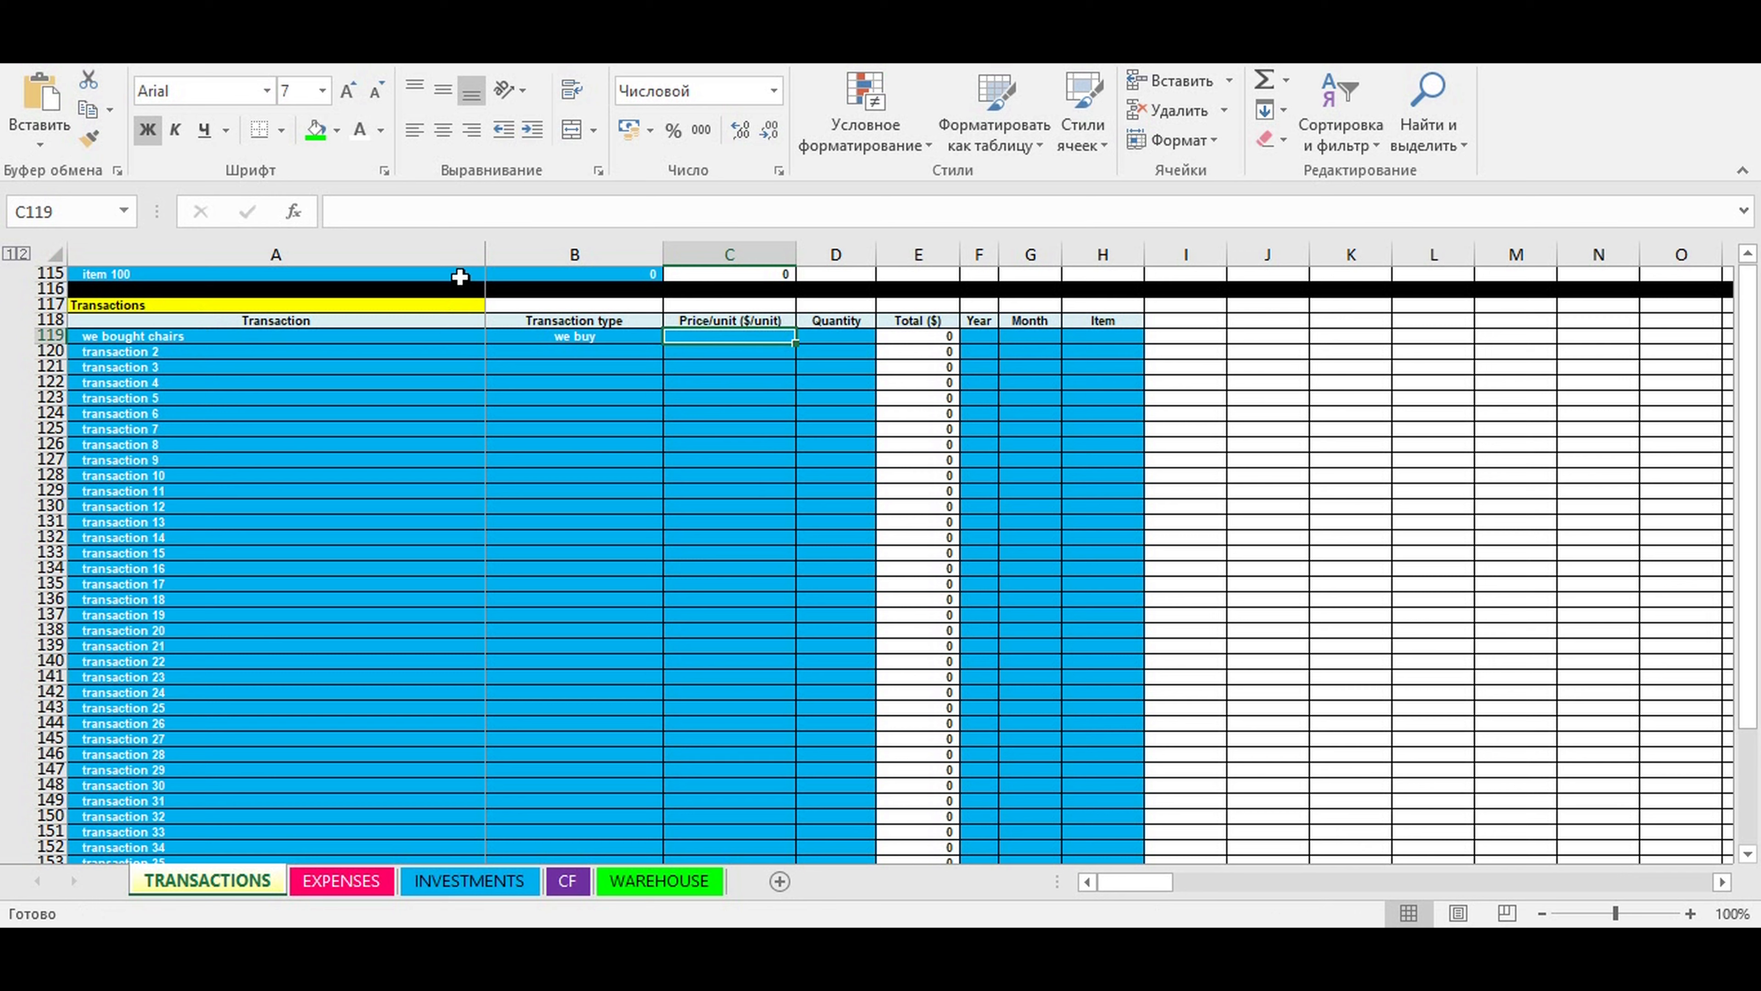
type("5")
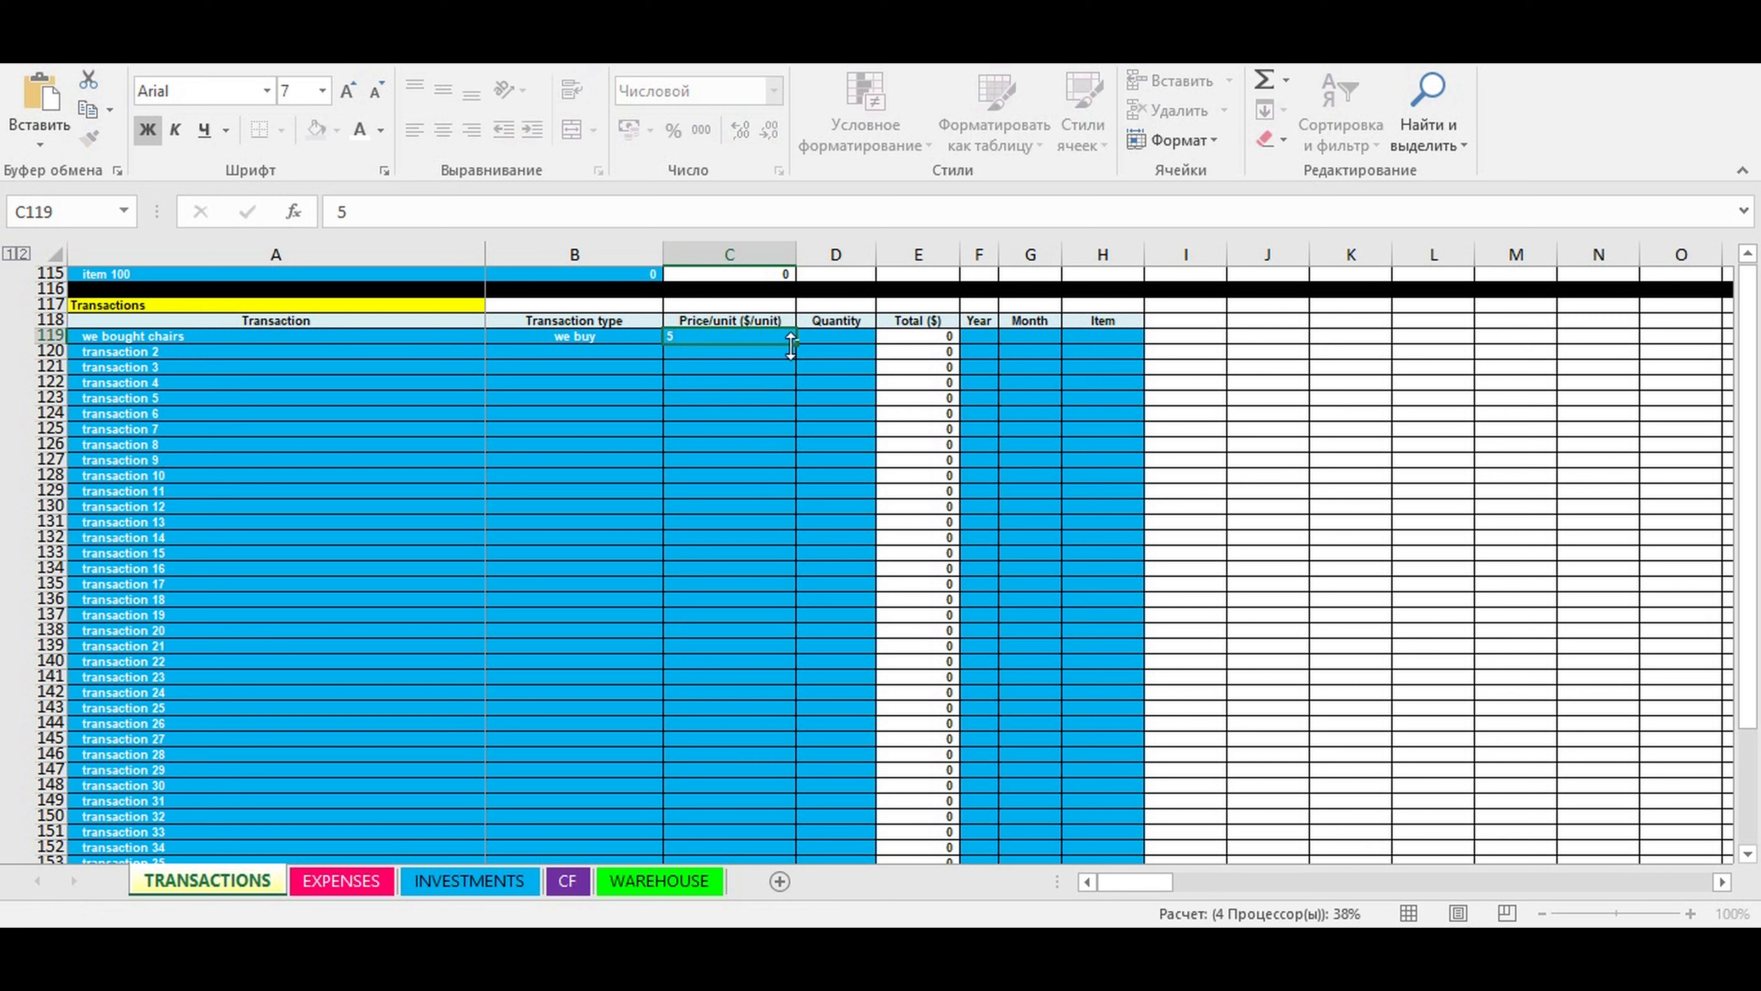
left_click(831, 336)
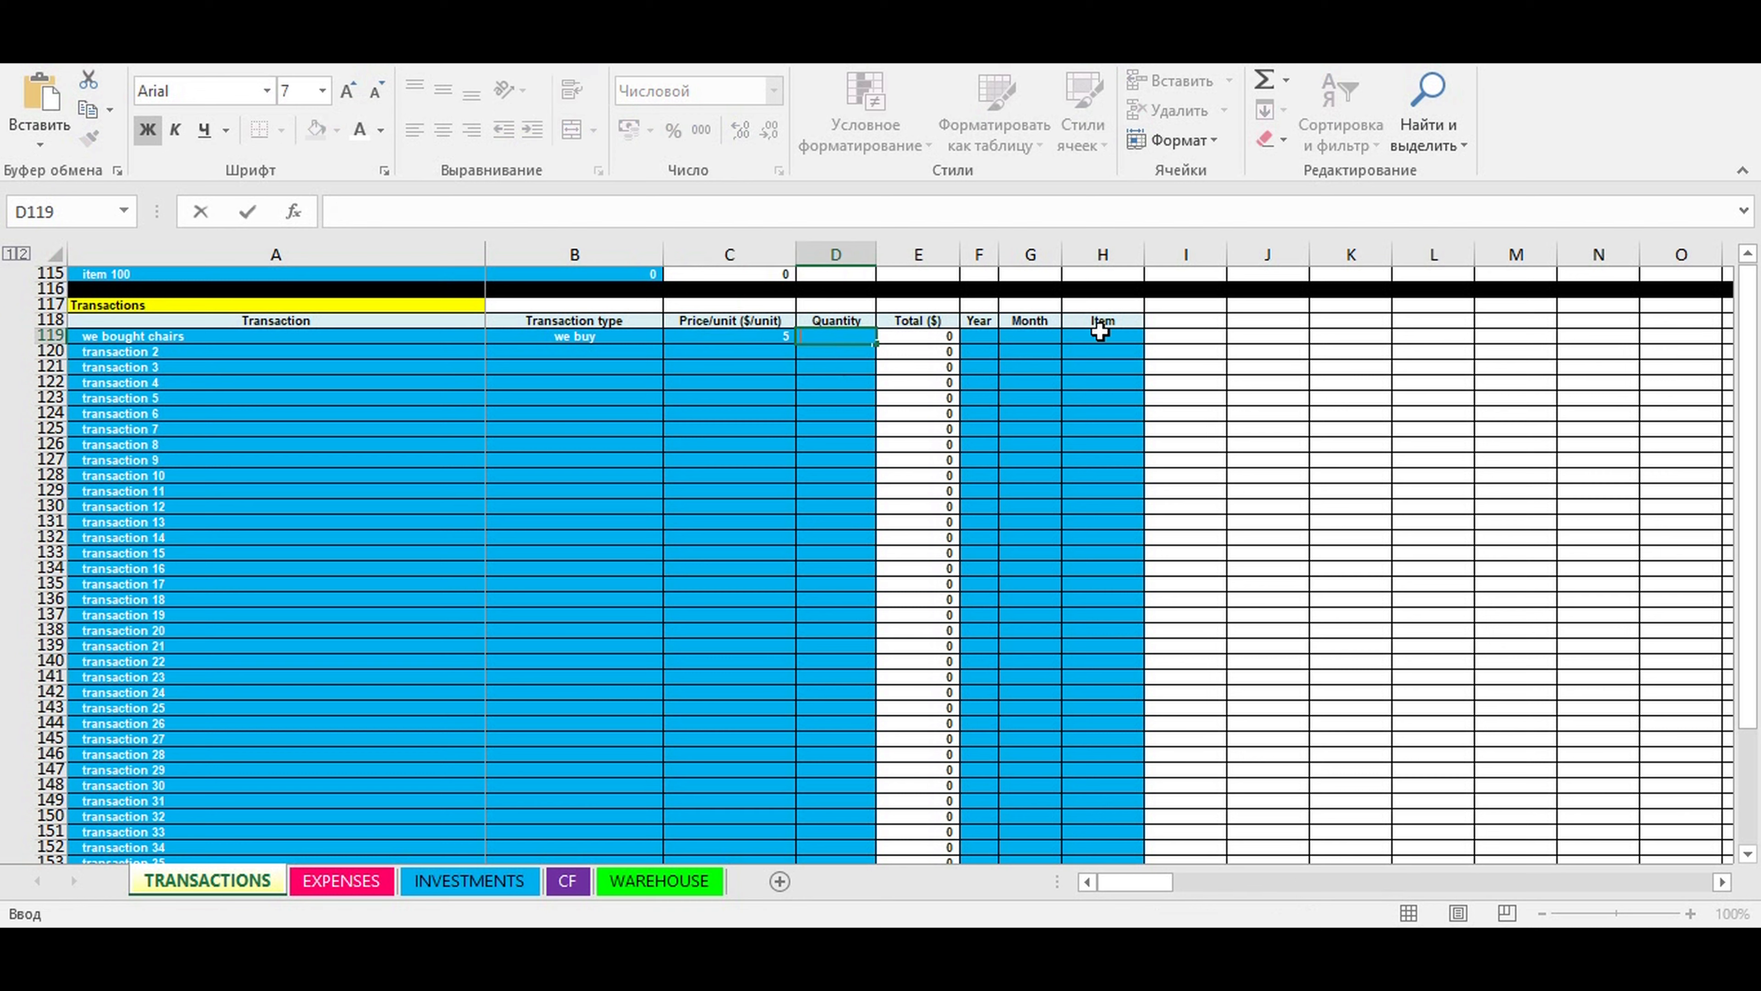
type("200")
left_click(1101, 332)
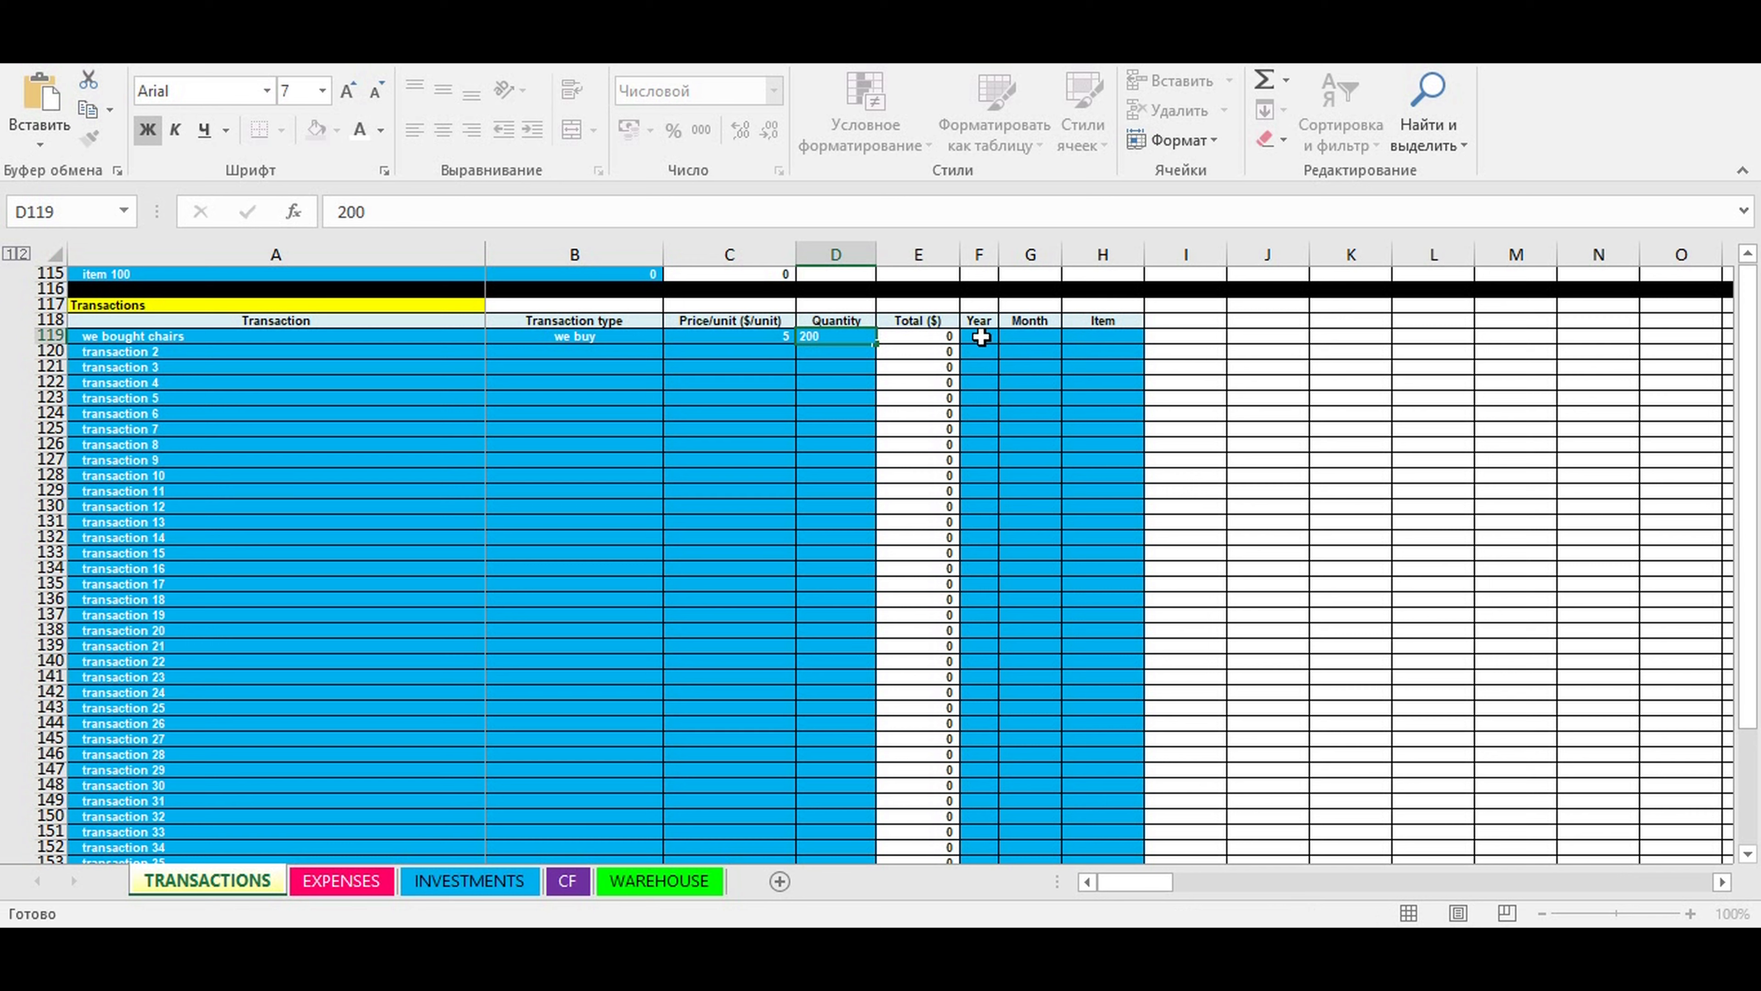
- Set the year to 2021 and the month to may for the "we bought chairs" transaction
left_click(981, 338)
left_click(1007, 335)
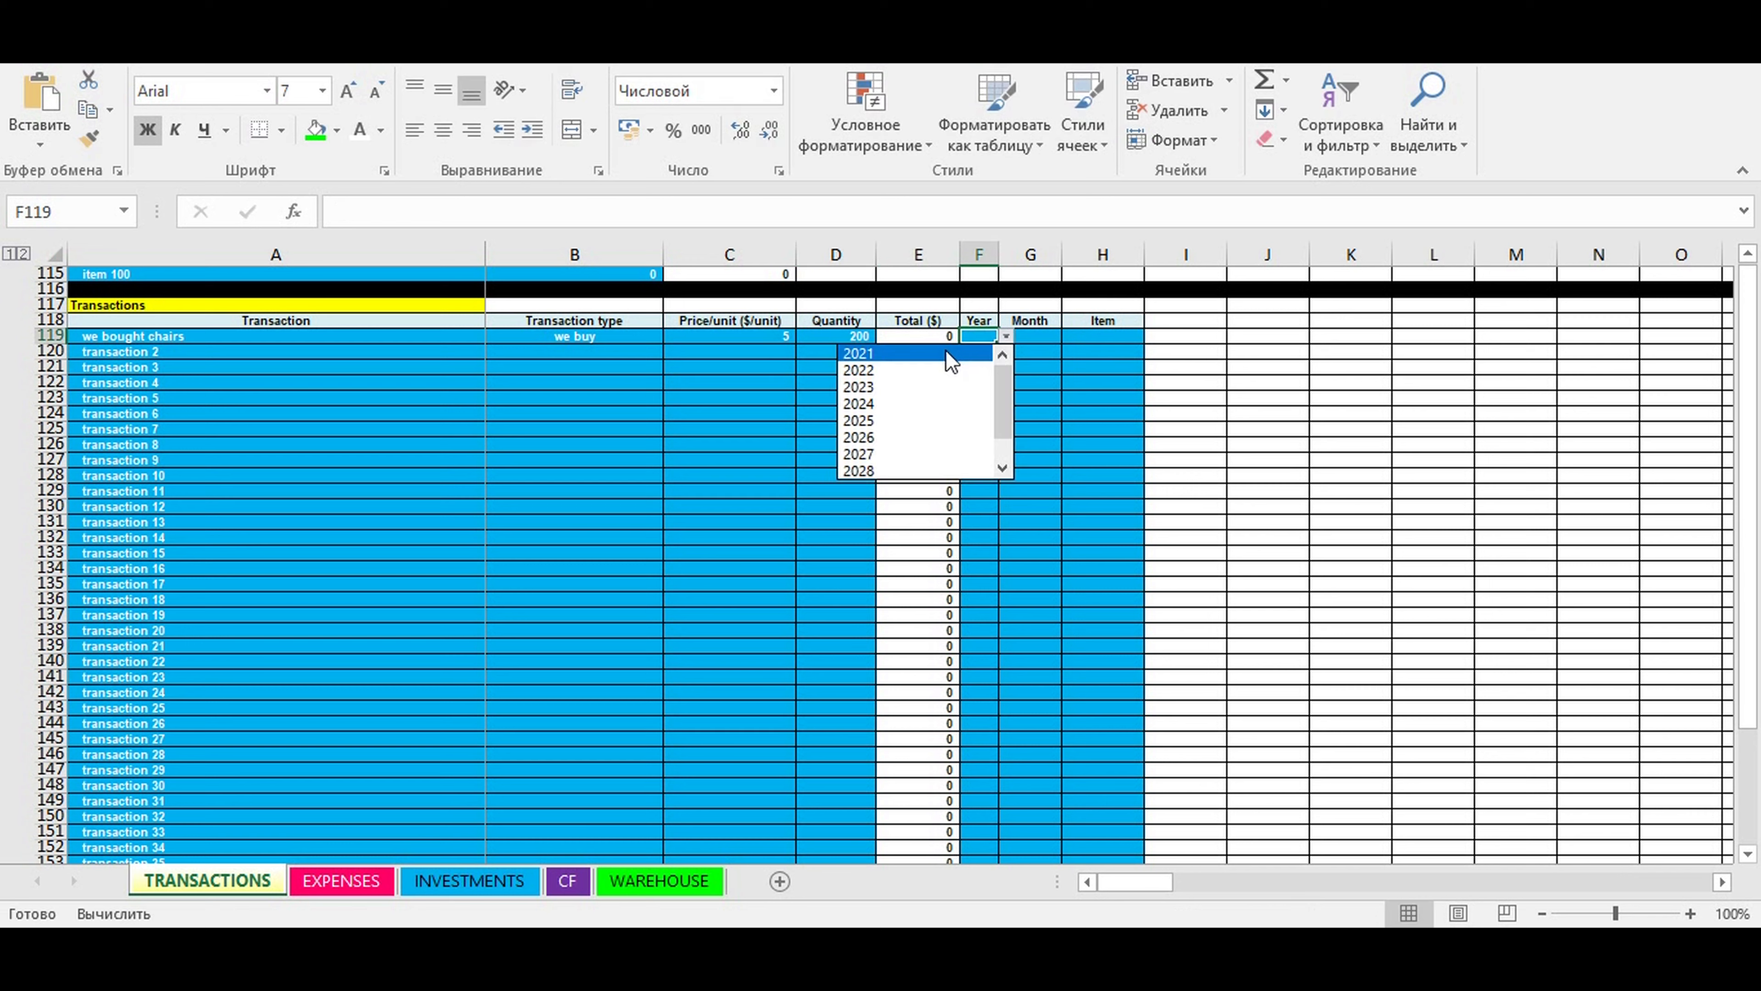
left_click(946, 348)
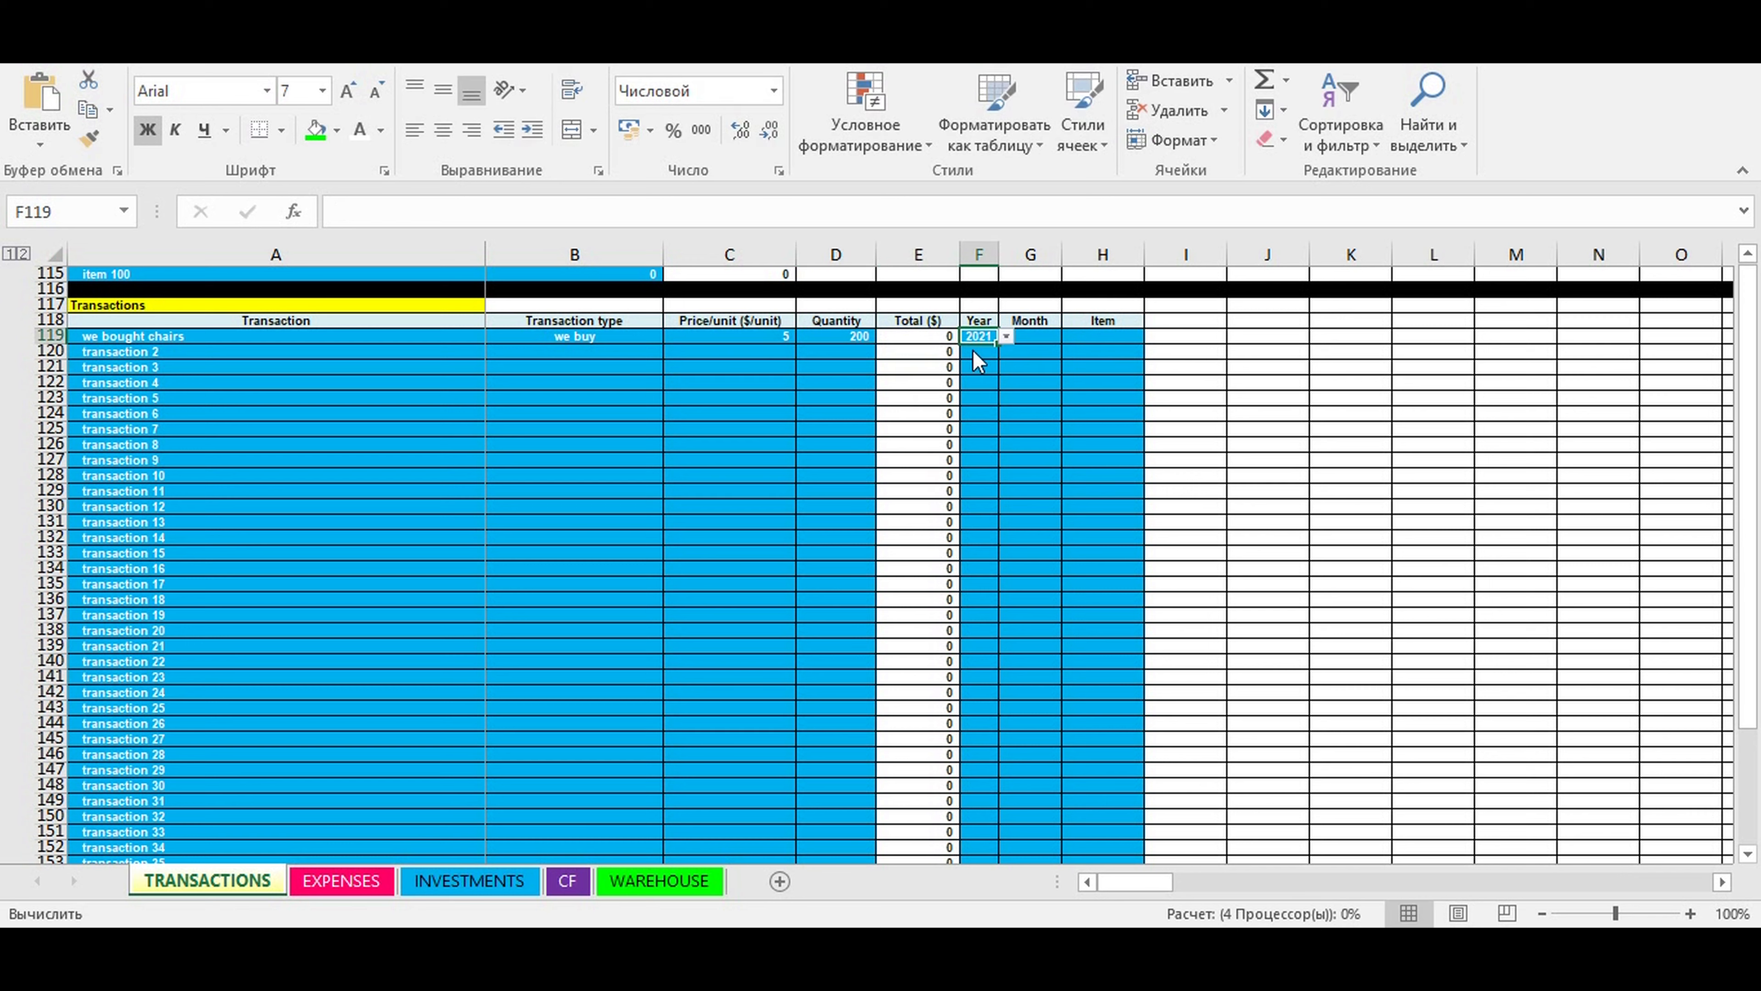
left_click(1036, 335)
left_click(1072, 336)
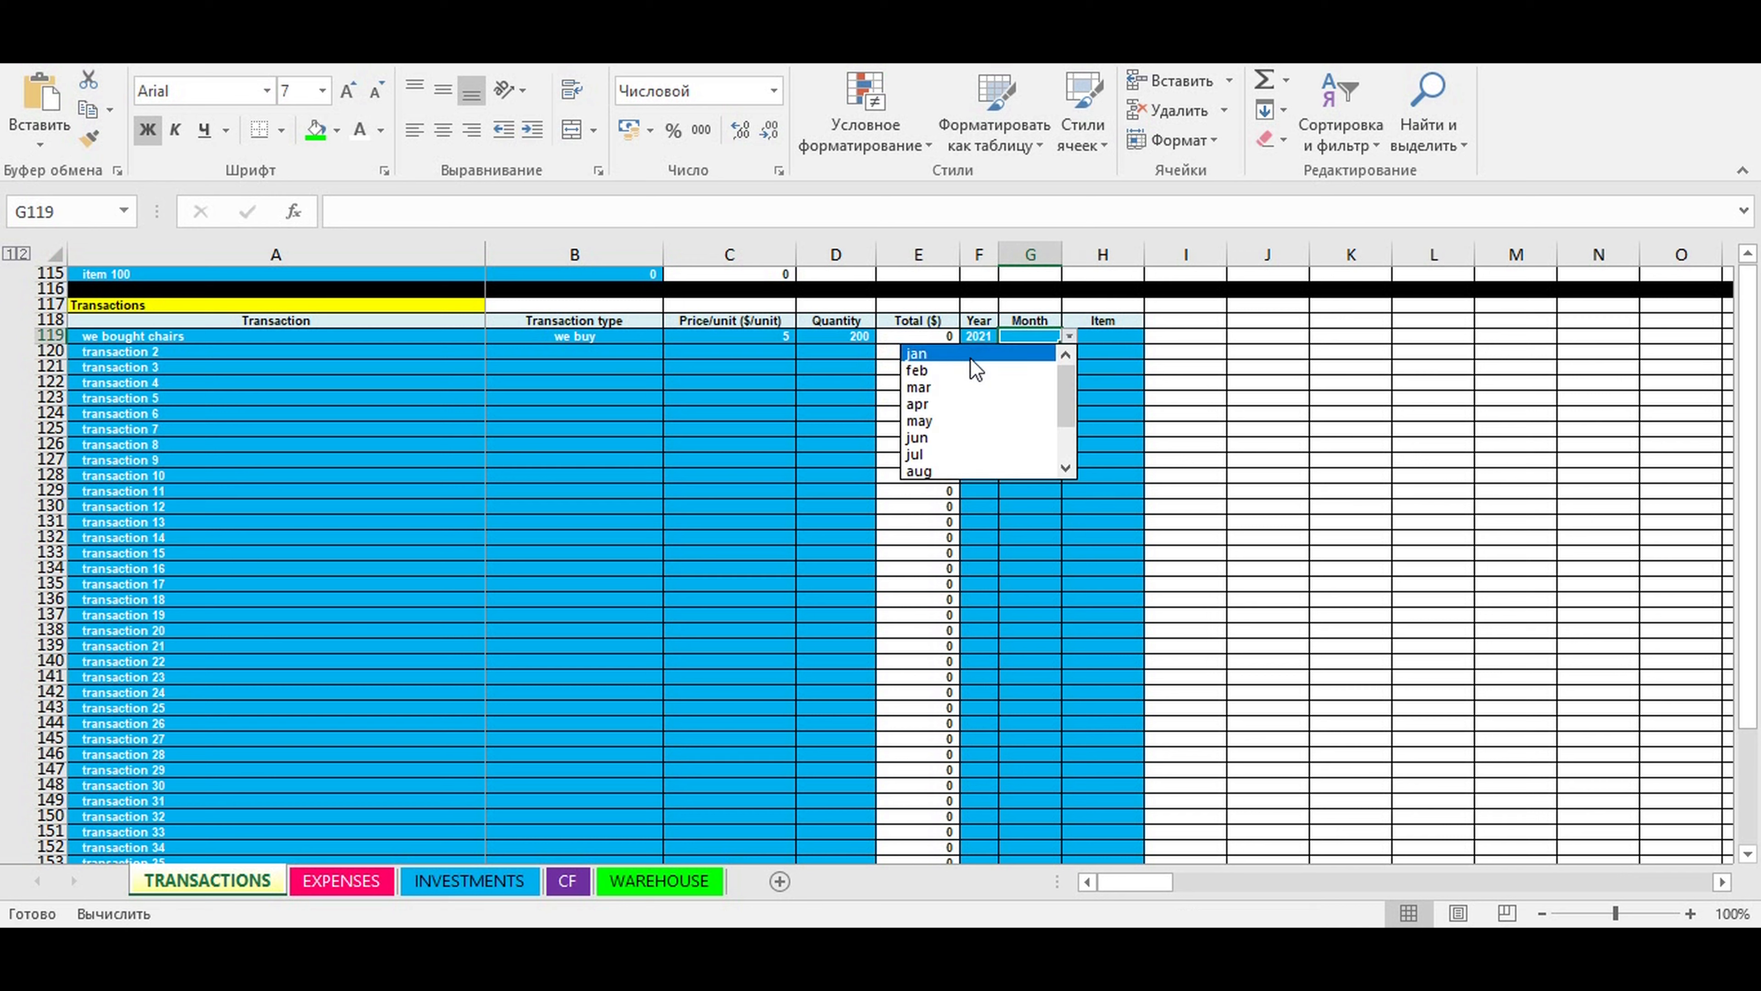
left_click(946, 420)
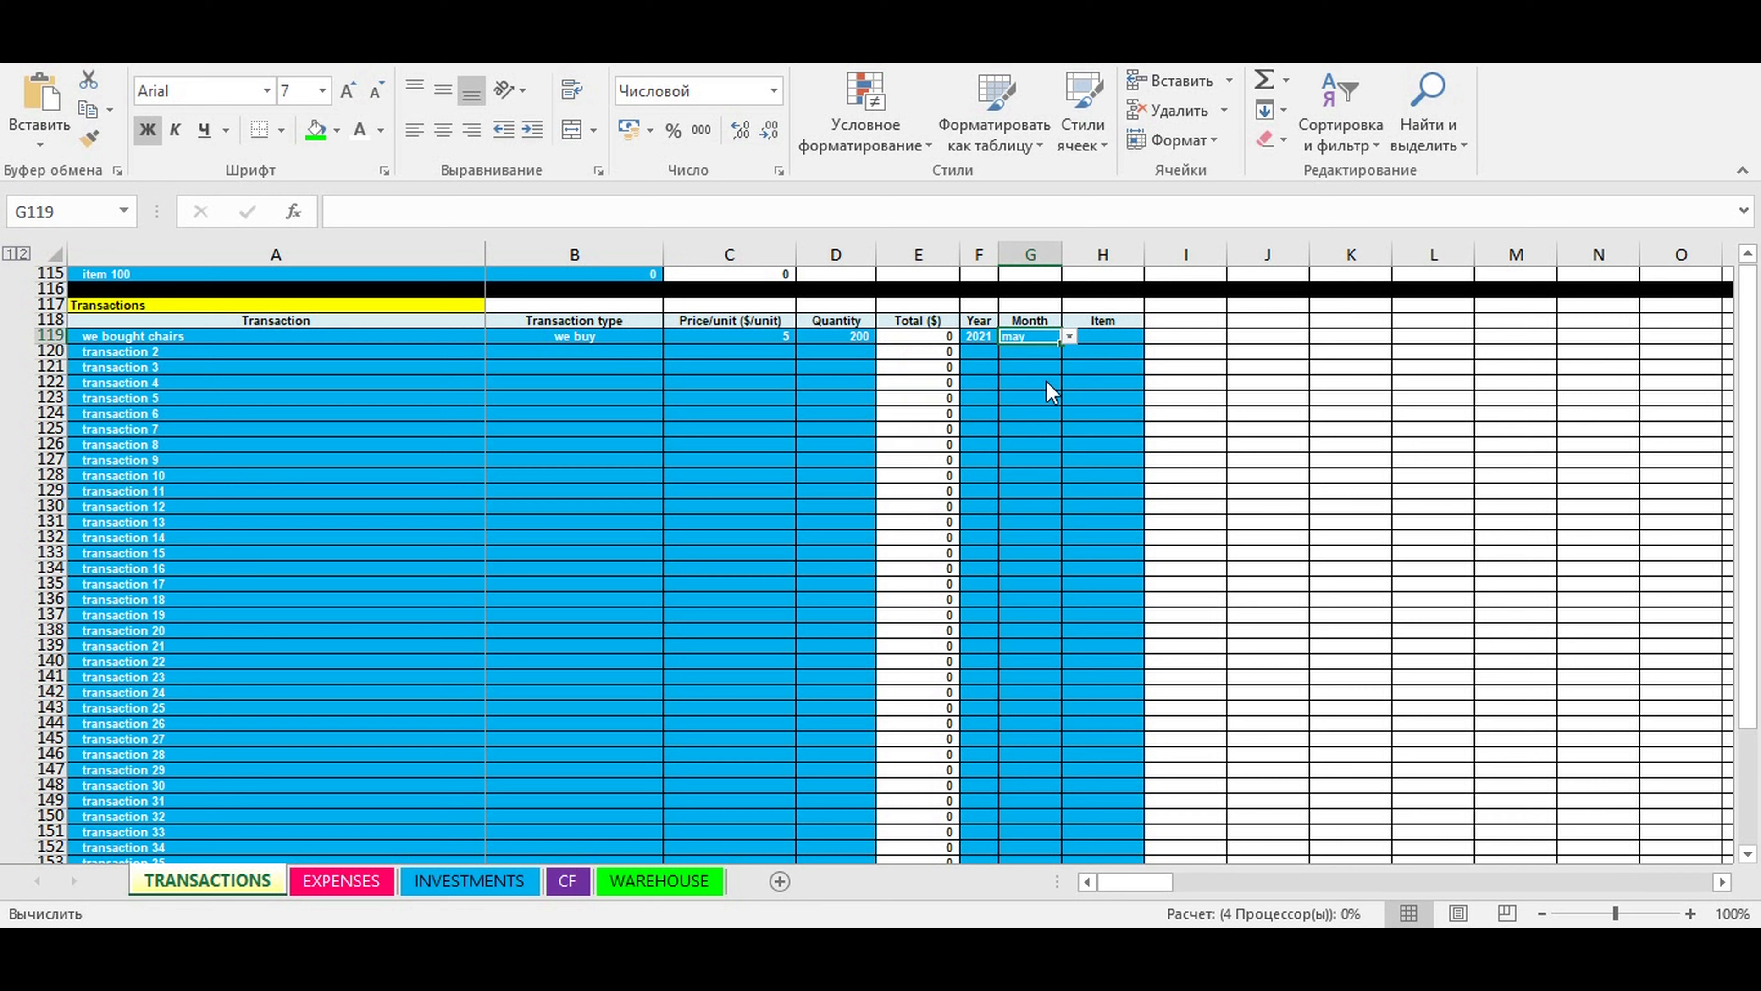
- Assign the item "chair" to the first "we bought chairs" transaction in row 119
left_click(1108, 337)
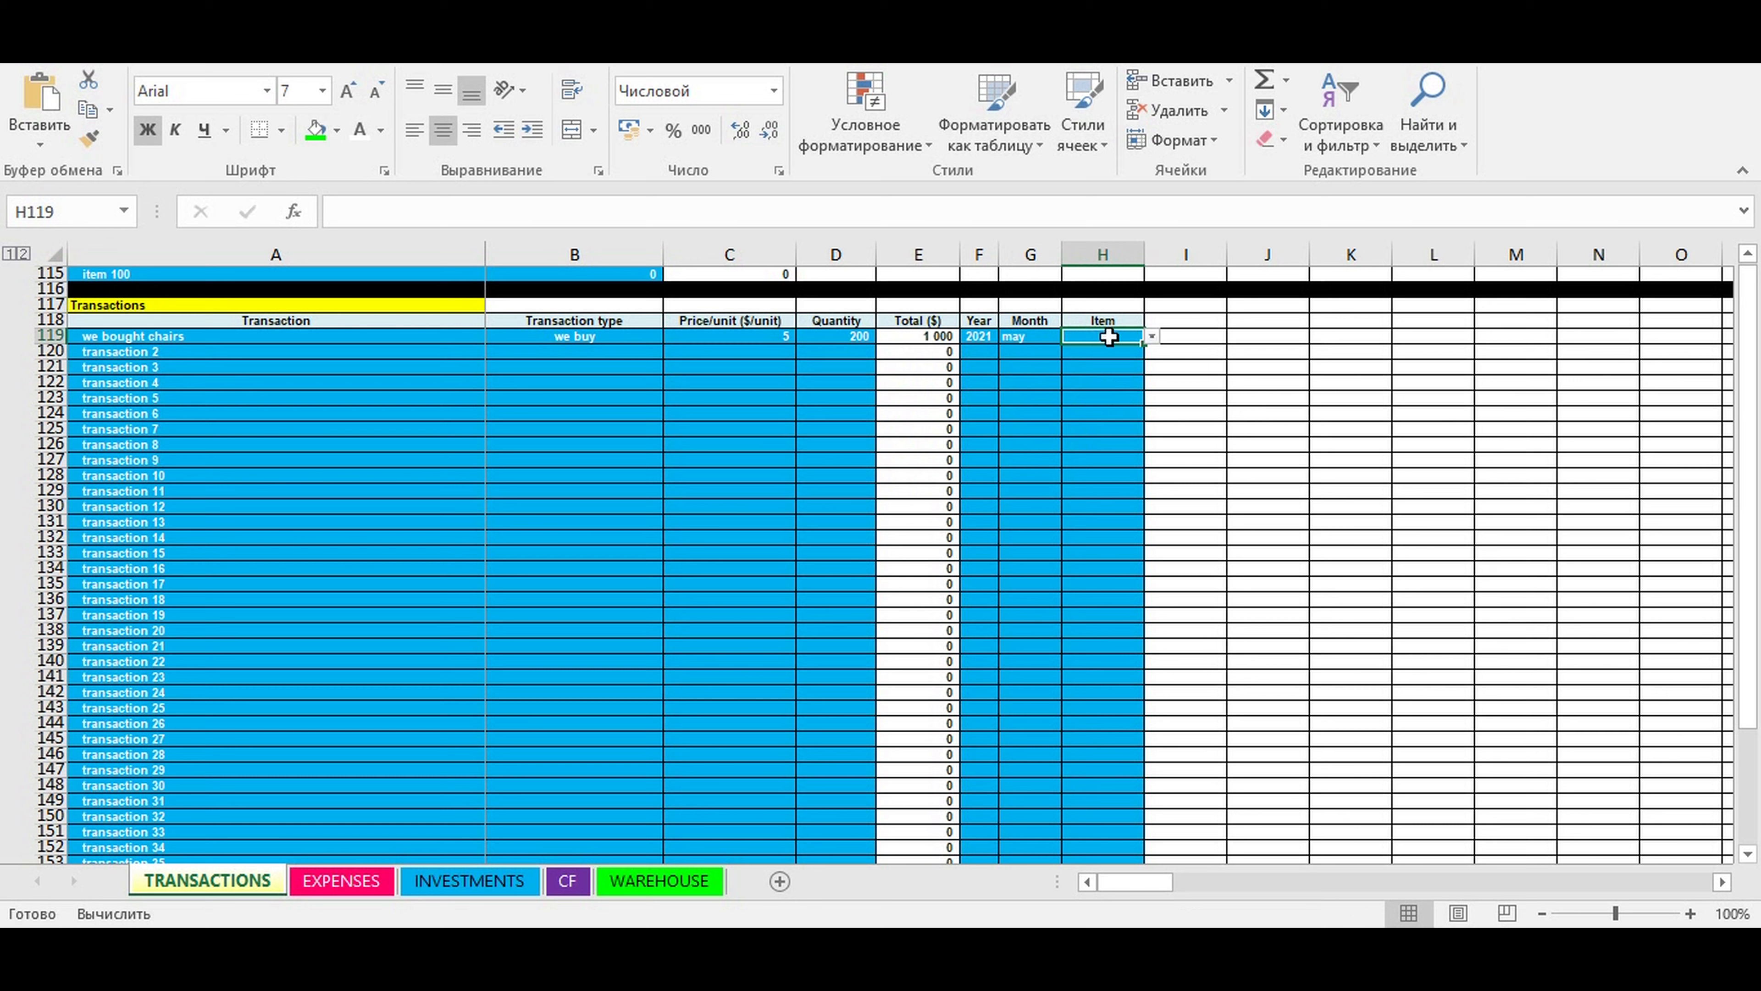
left_click(1151, 337)
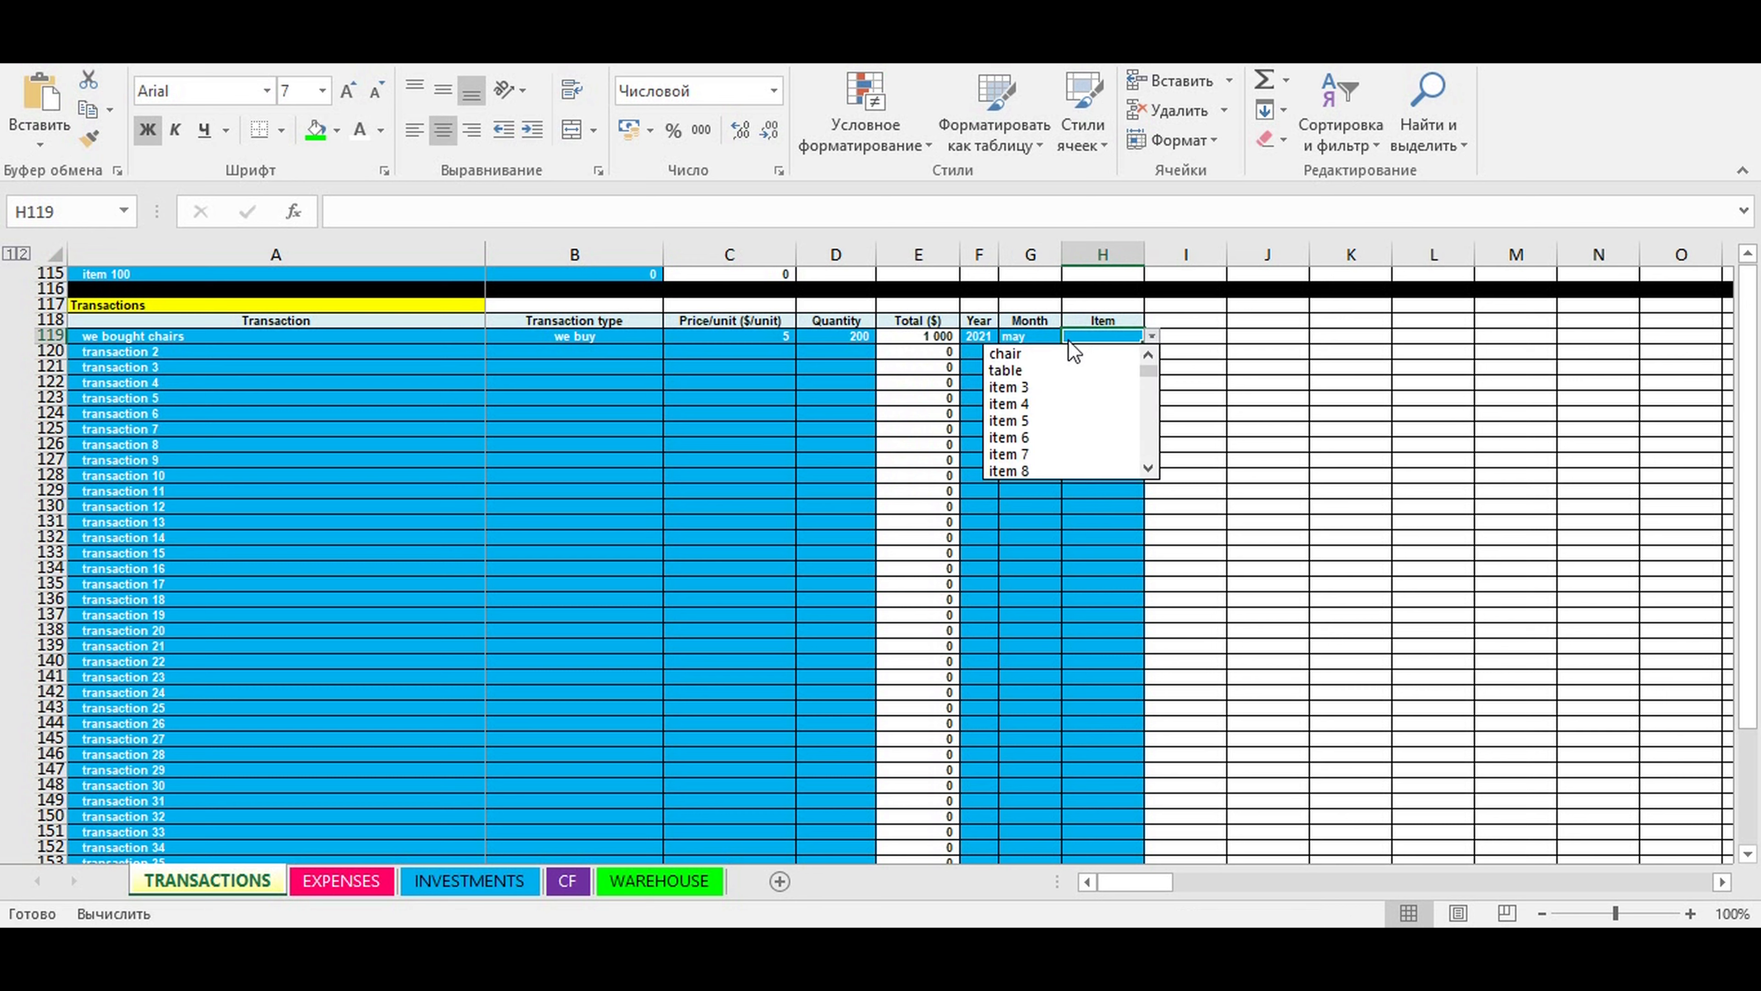
left_click(1038, 354)
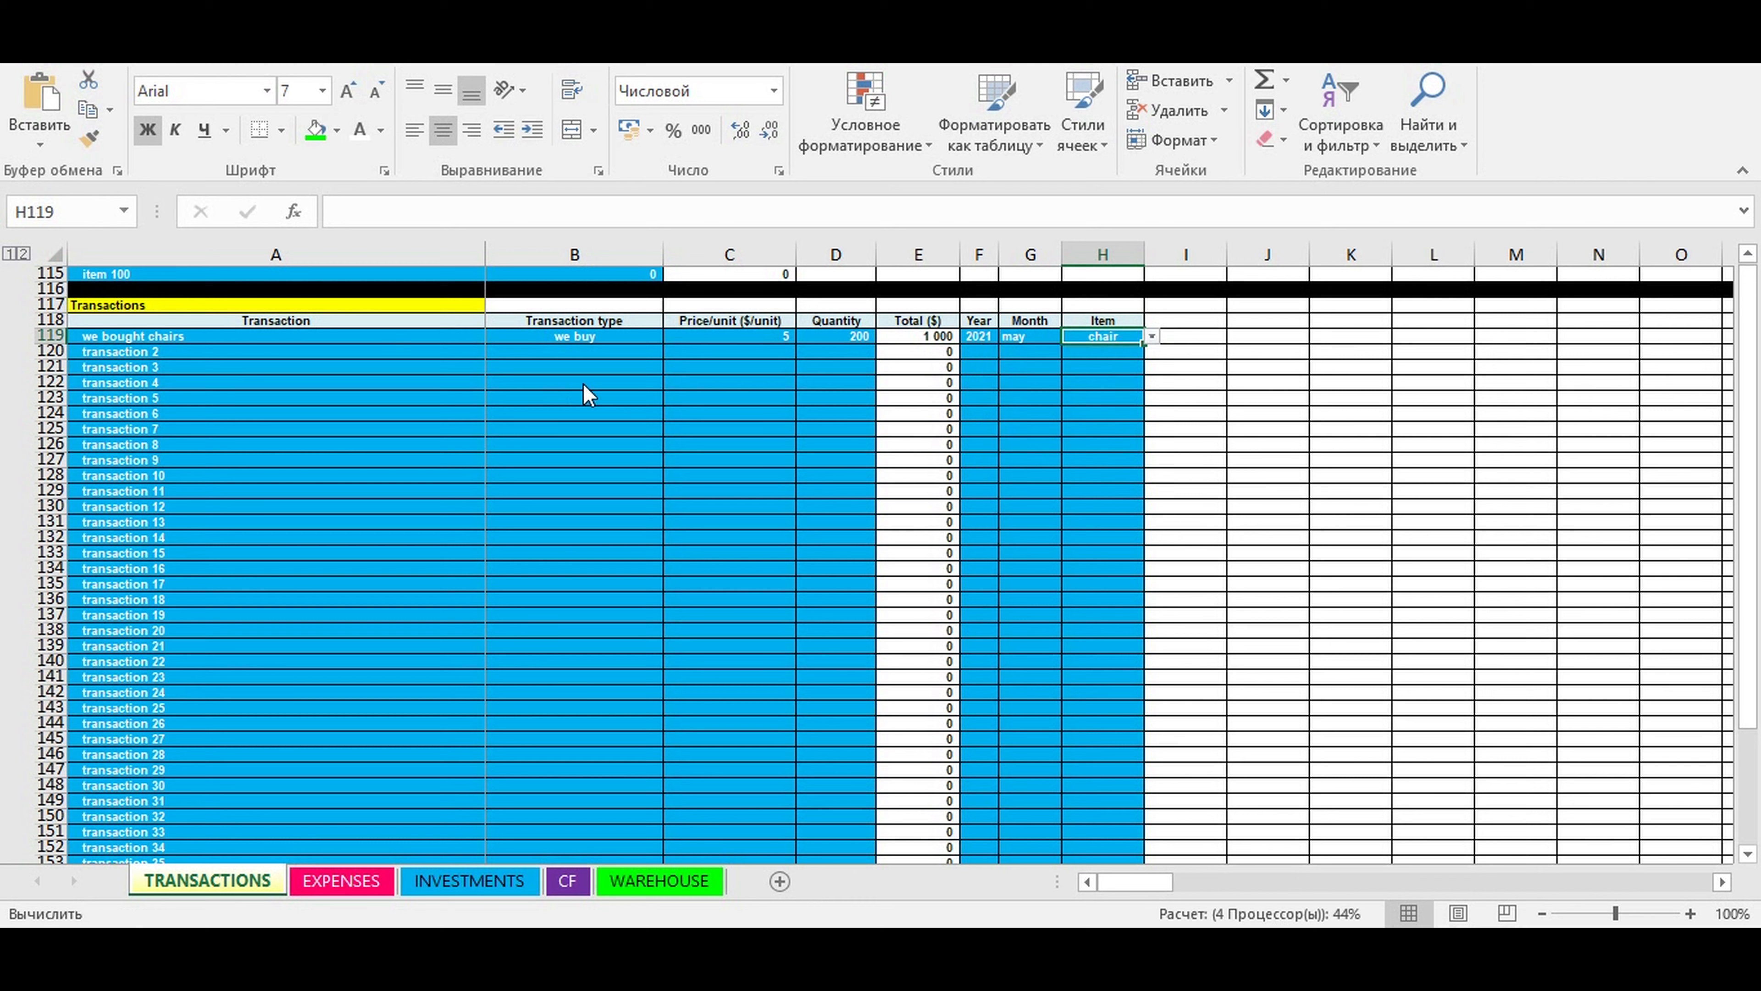
- Name the second transaction in row 120 "we bought chairs" and choose "we buy" as its transaction type
left_click(389, 350)
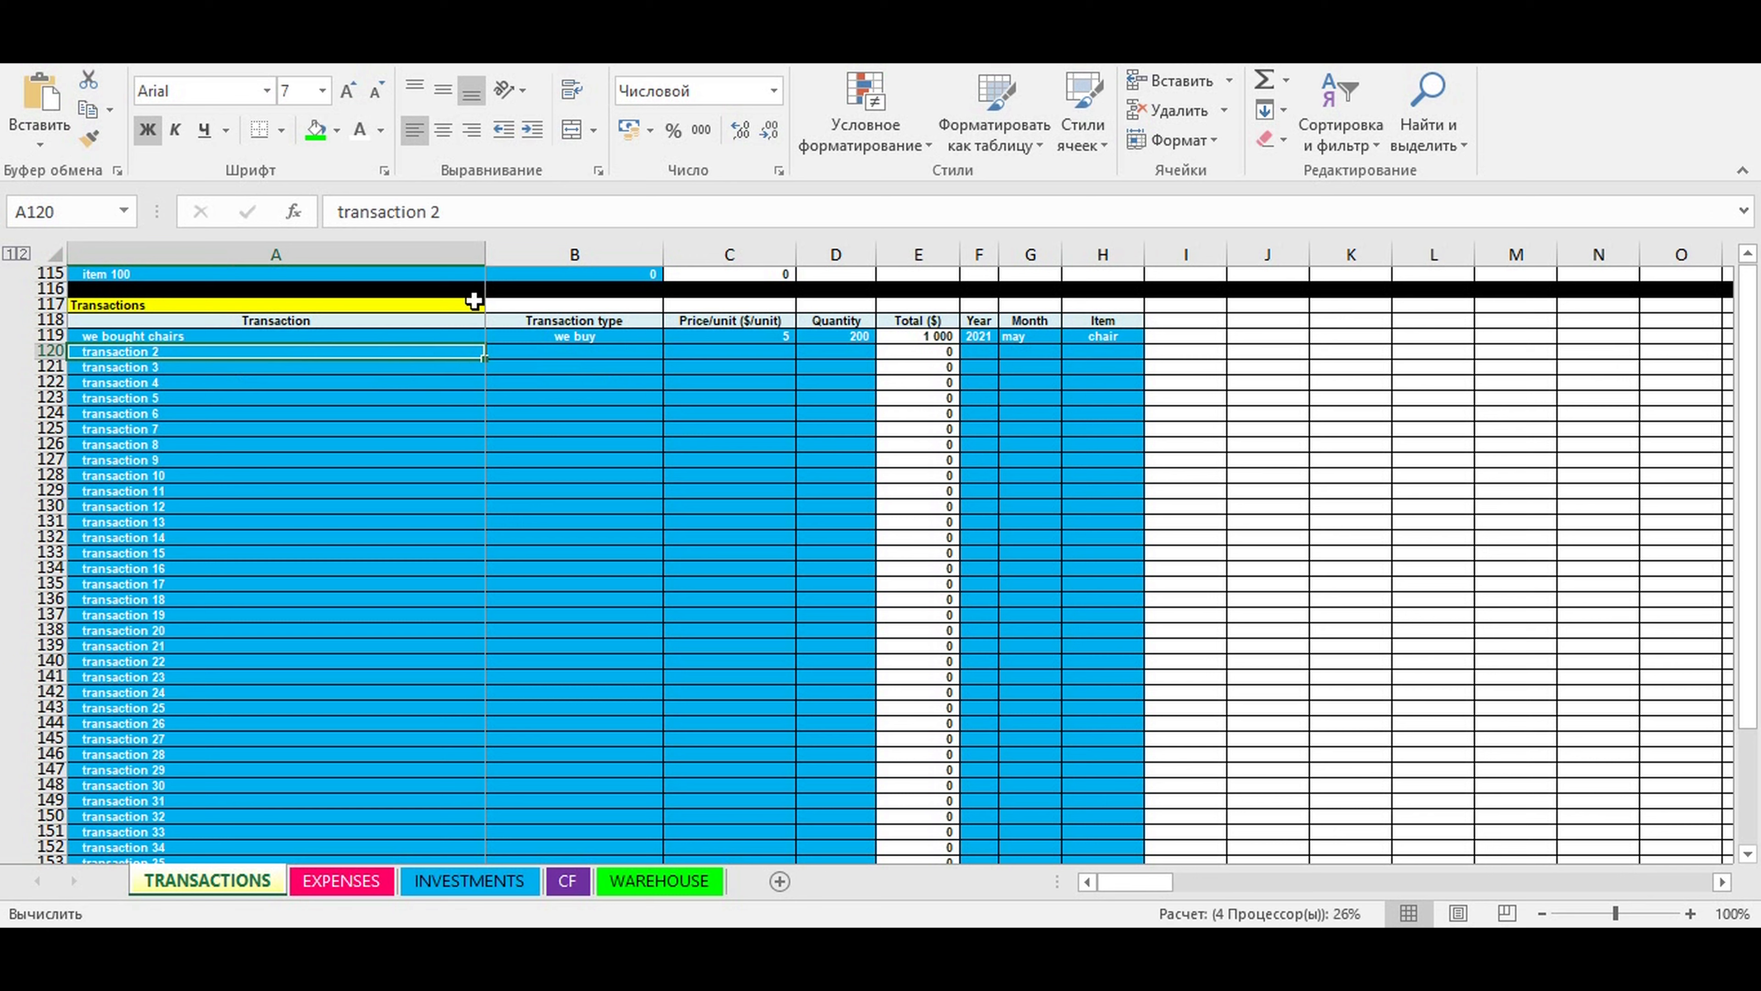
type("w")
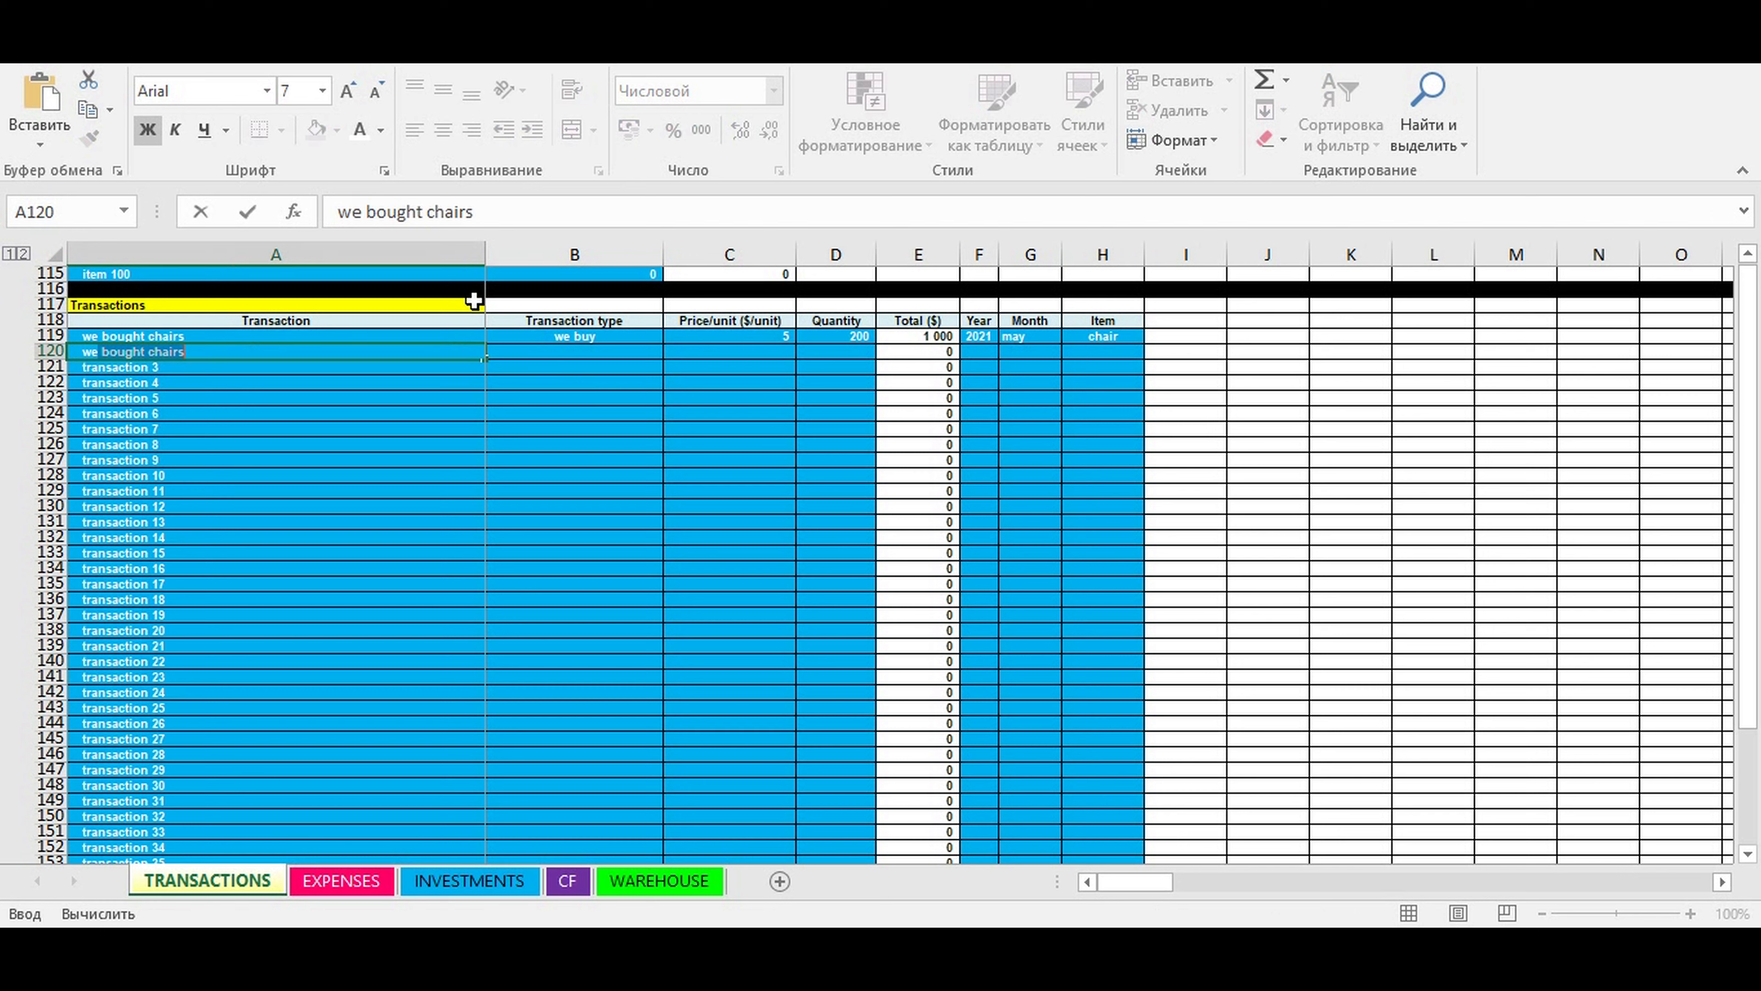
type("e bought chairs")
key("ctrl+Return")
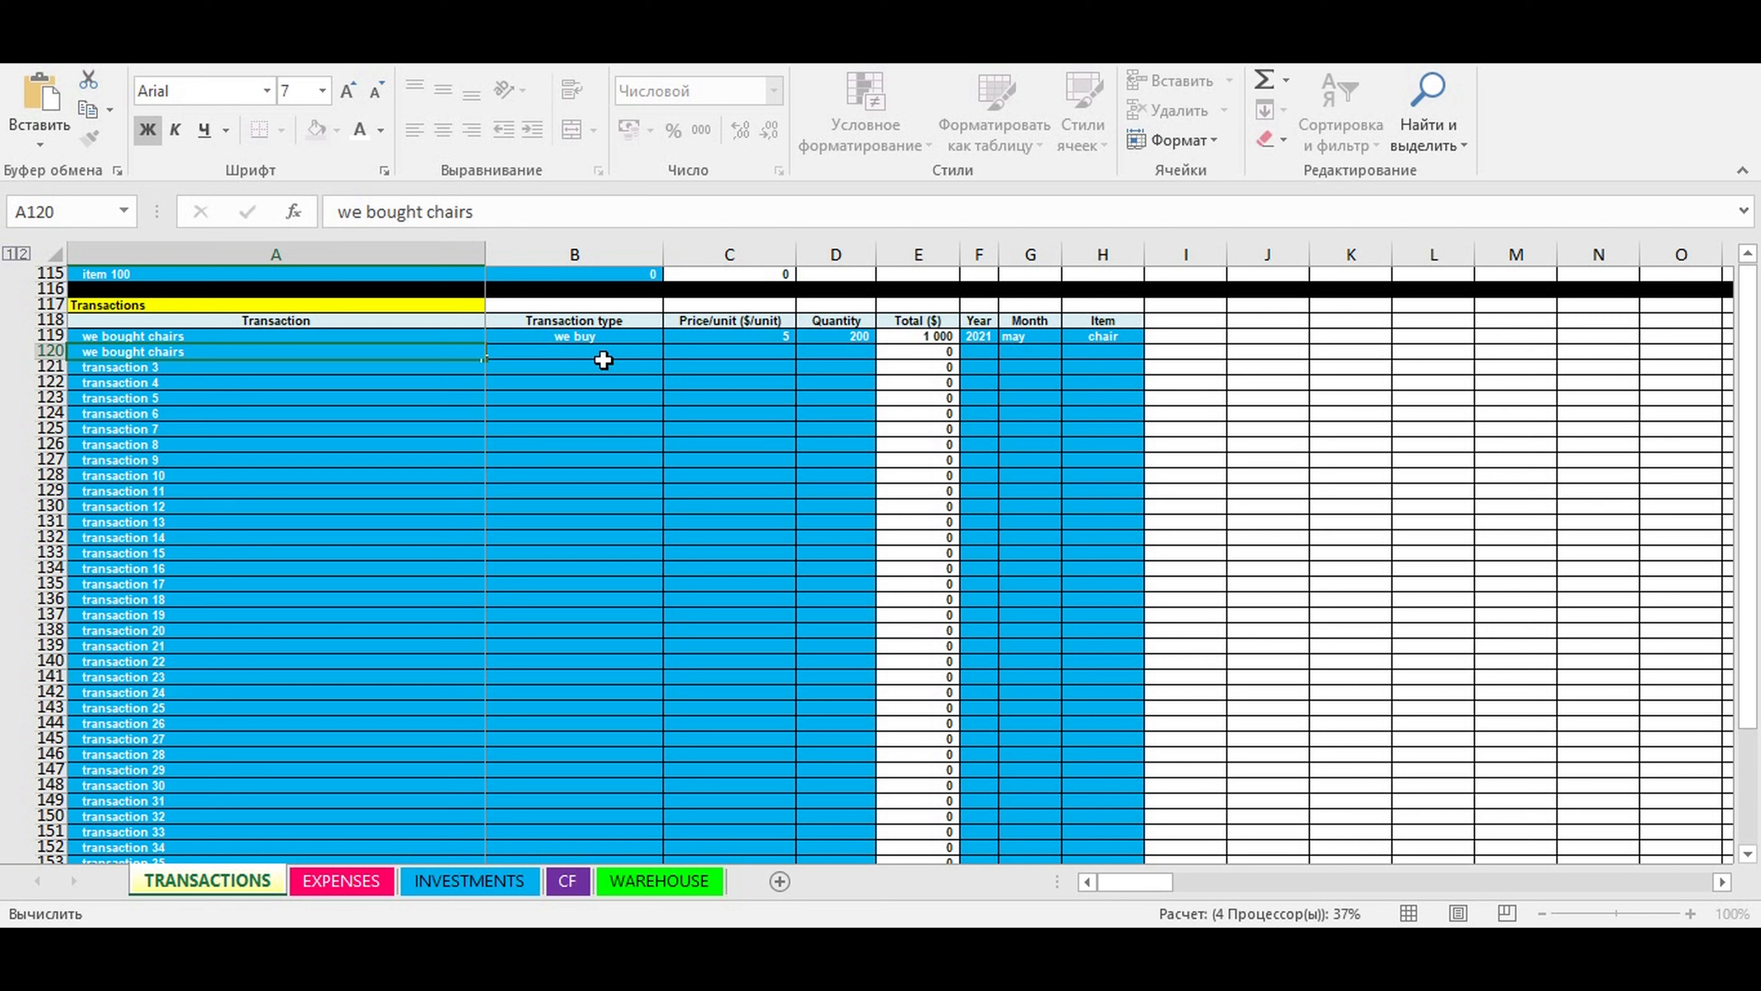
left_click(603, 351)
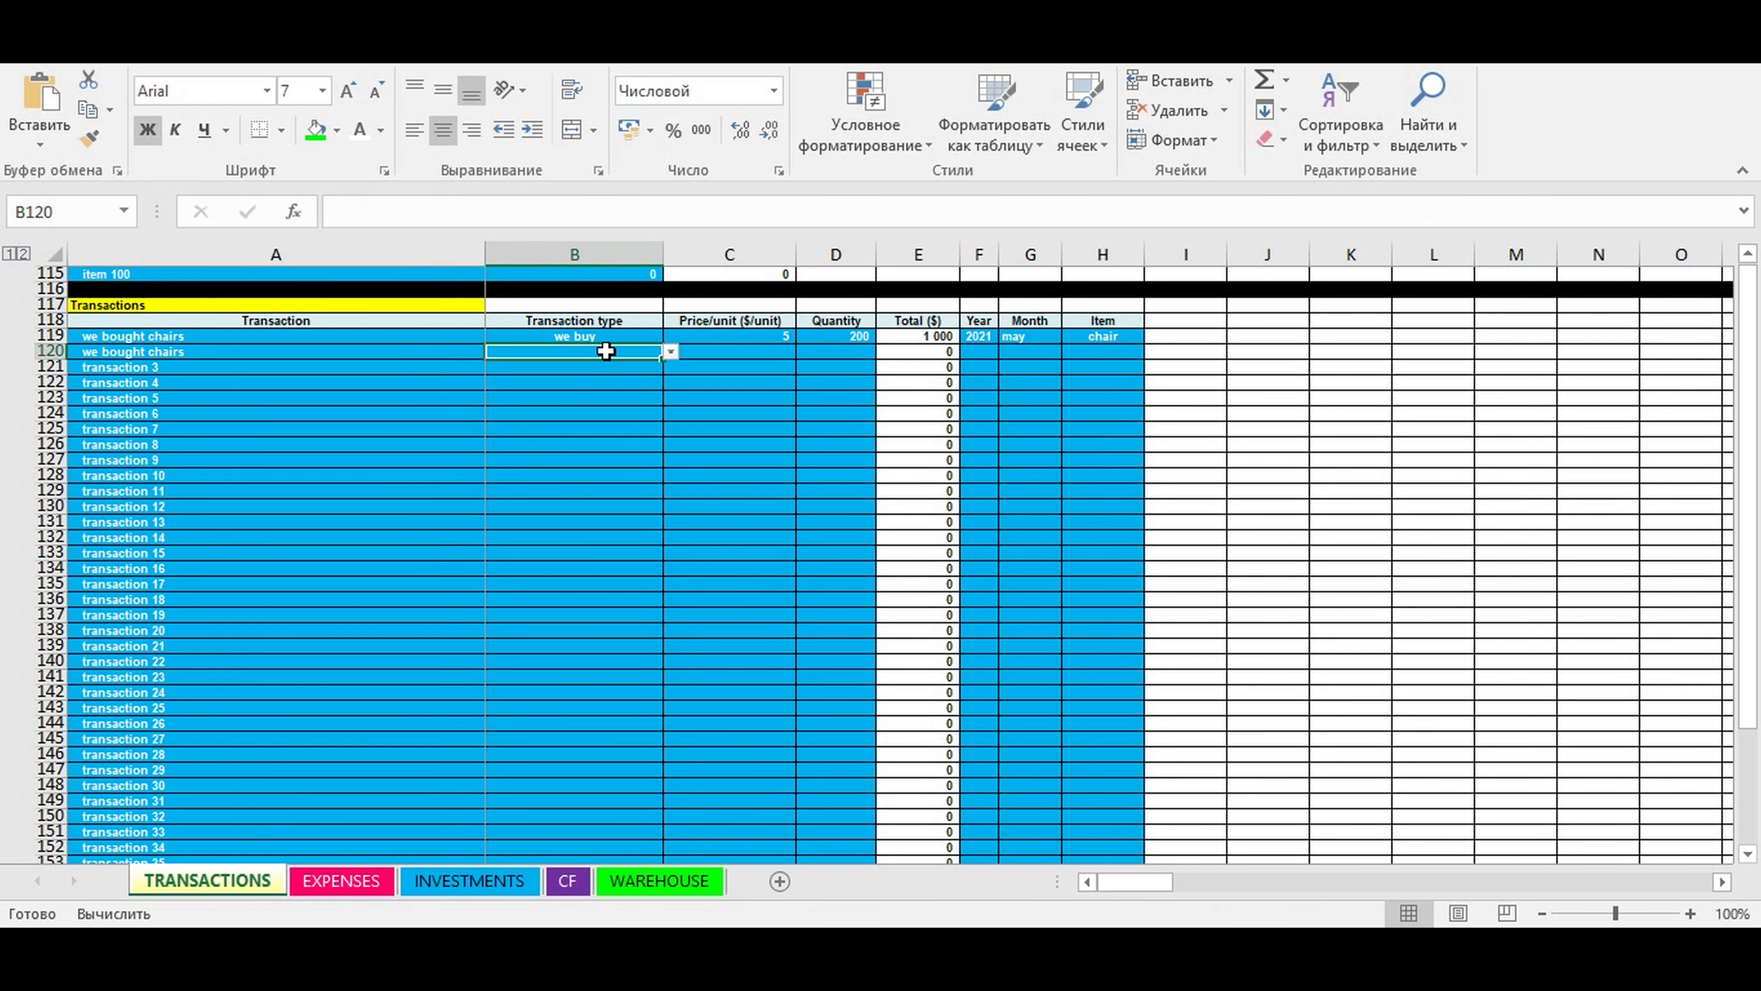
left_click(670, 352)
left_click(643, 387)
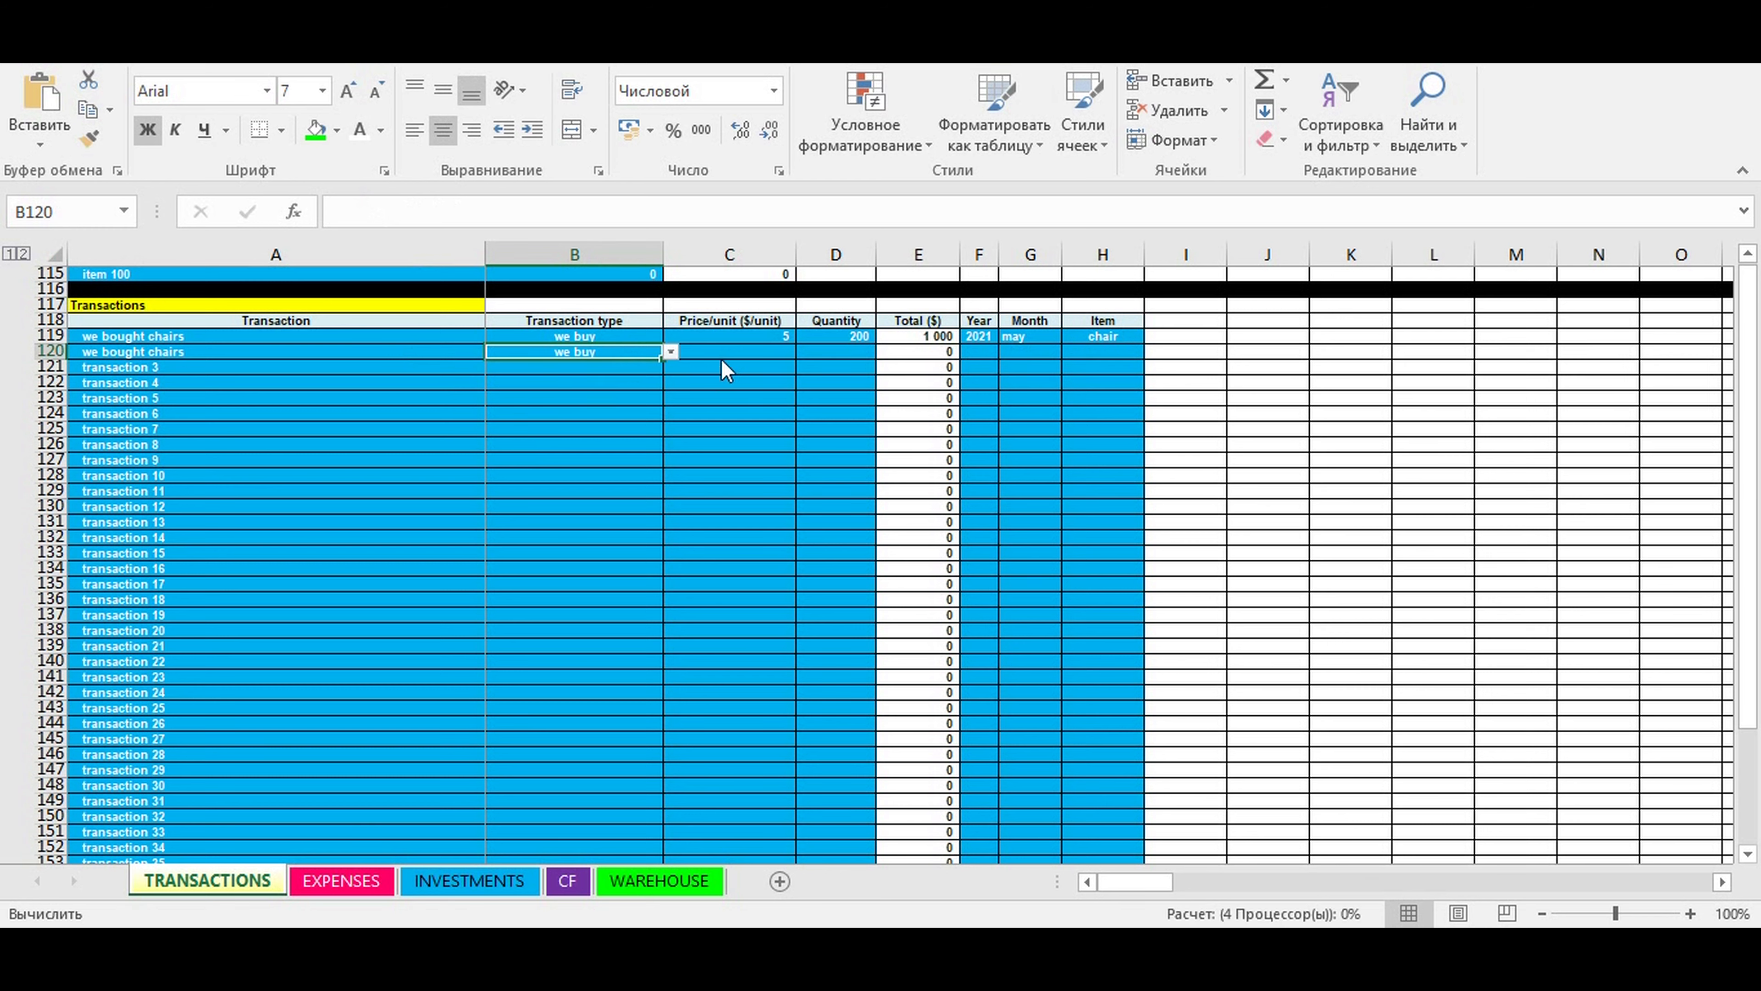
- Enter a price per unit of 6 and a quantity of 500 for the chair purchase in row 120
left_click(761, 349)
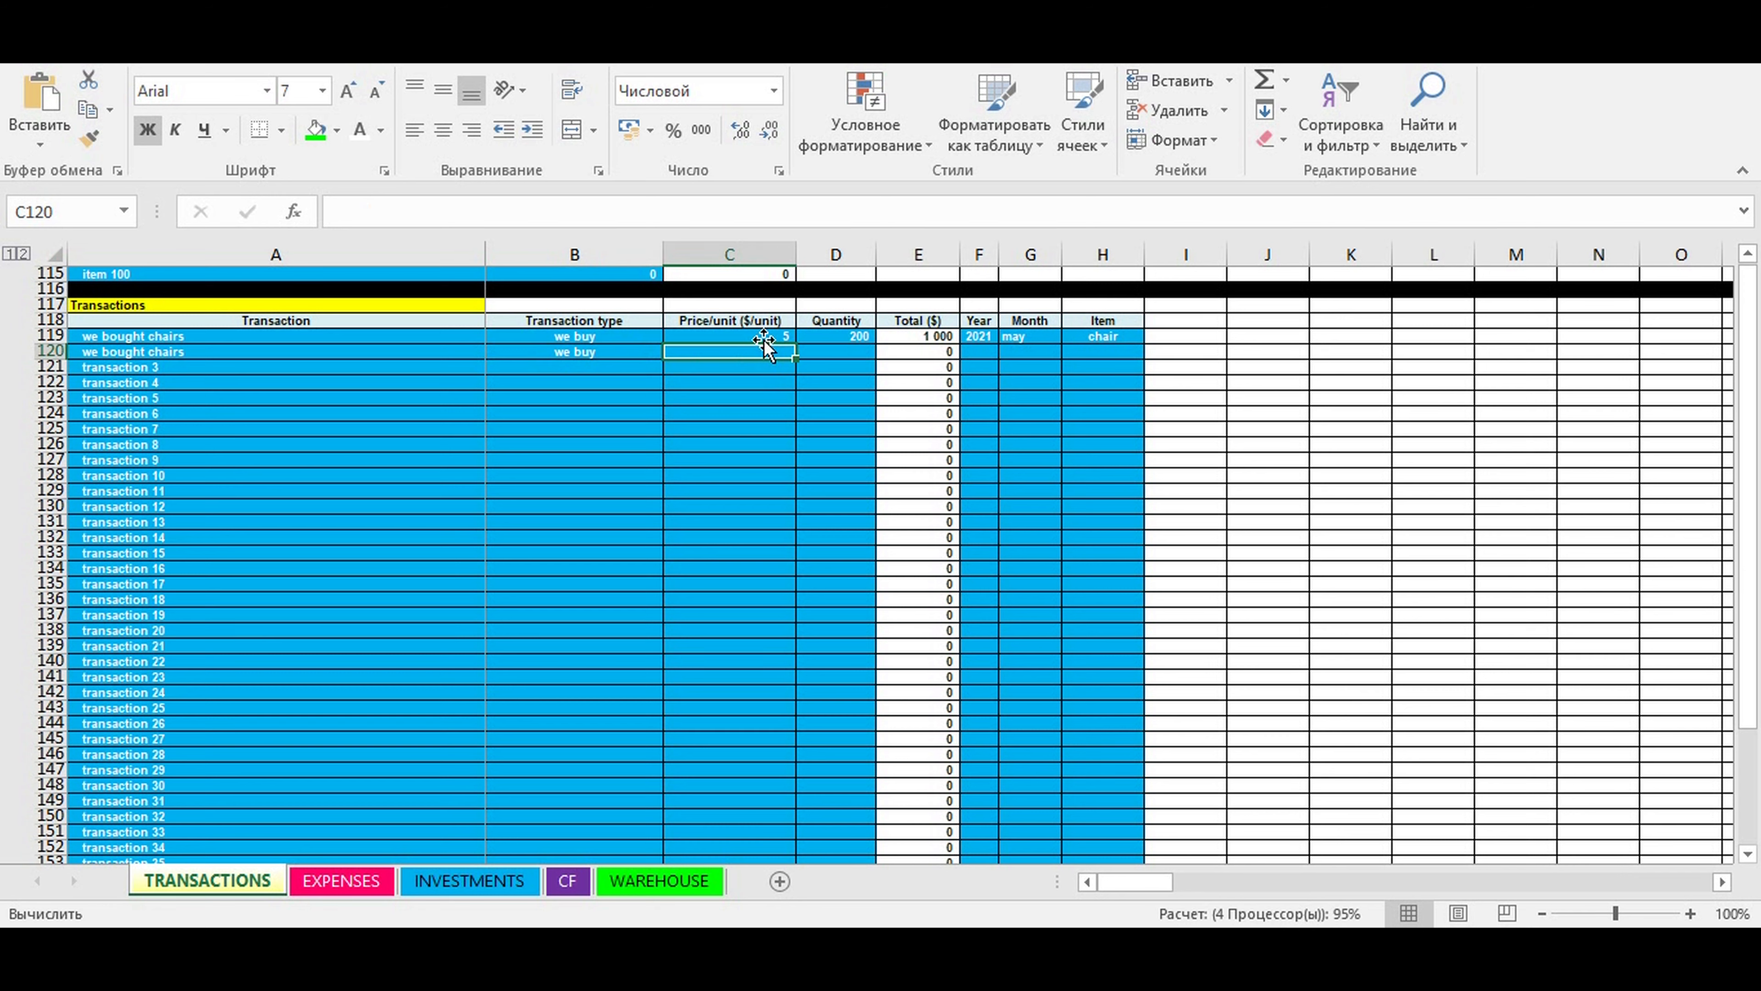
type("6")
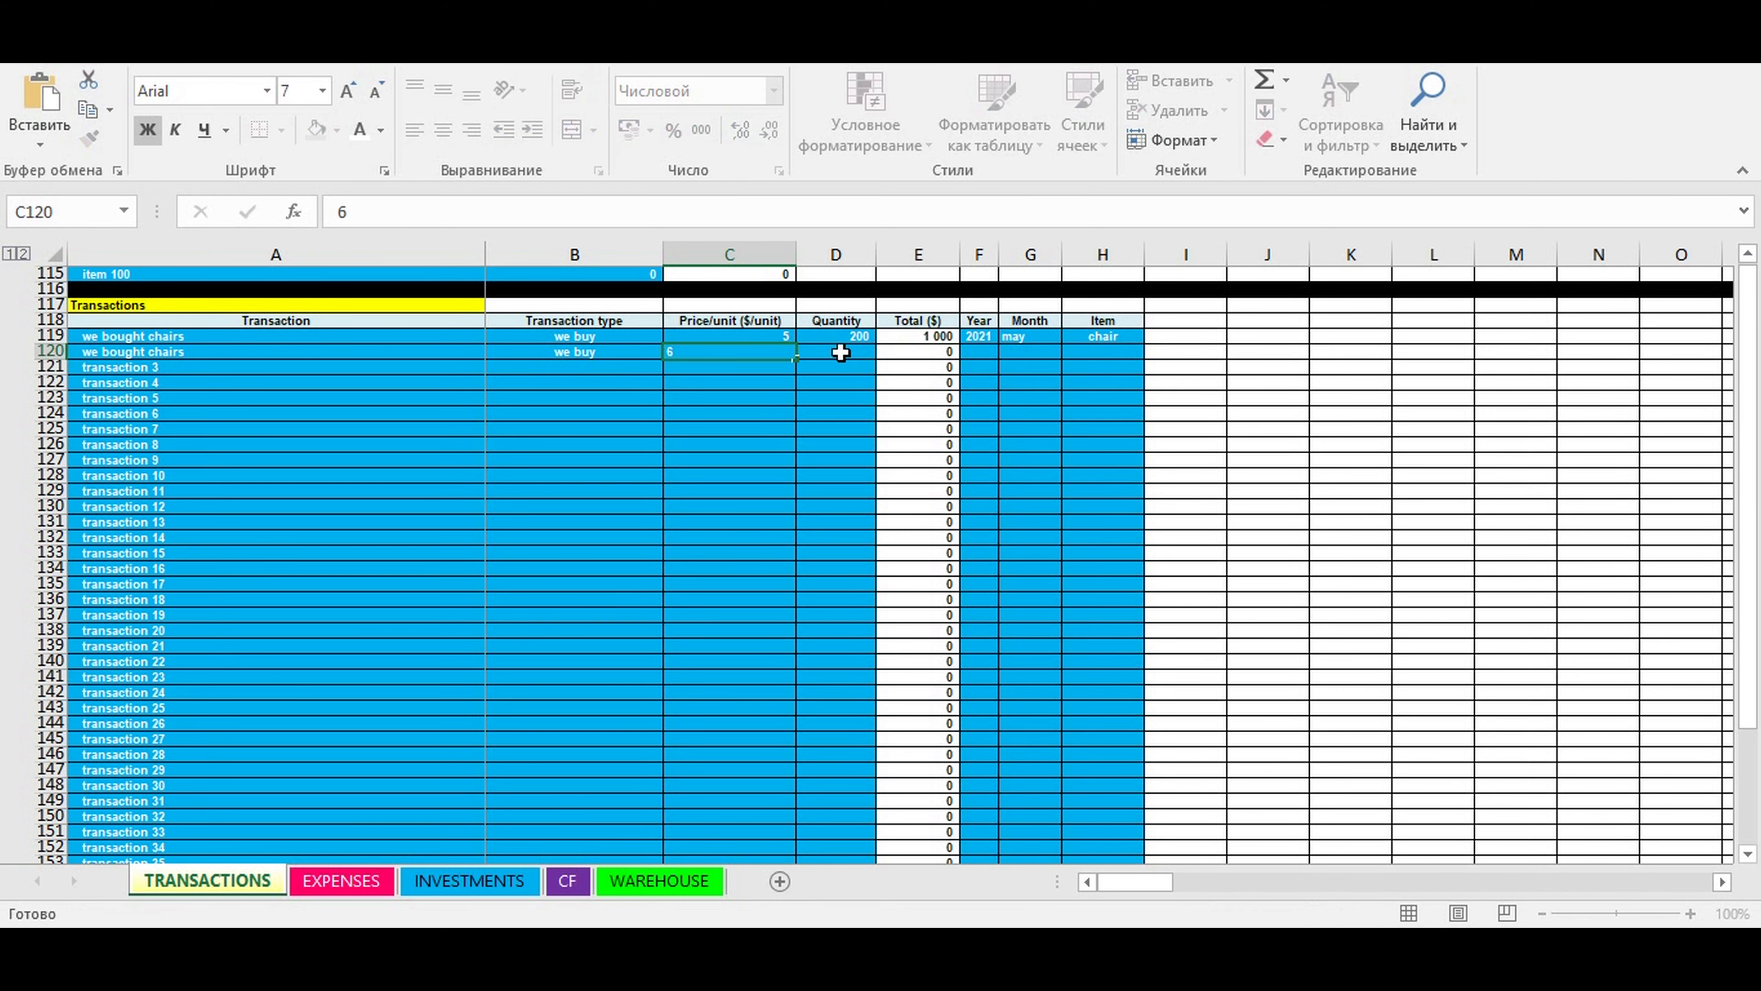
left_click(836, 354)
type("500")
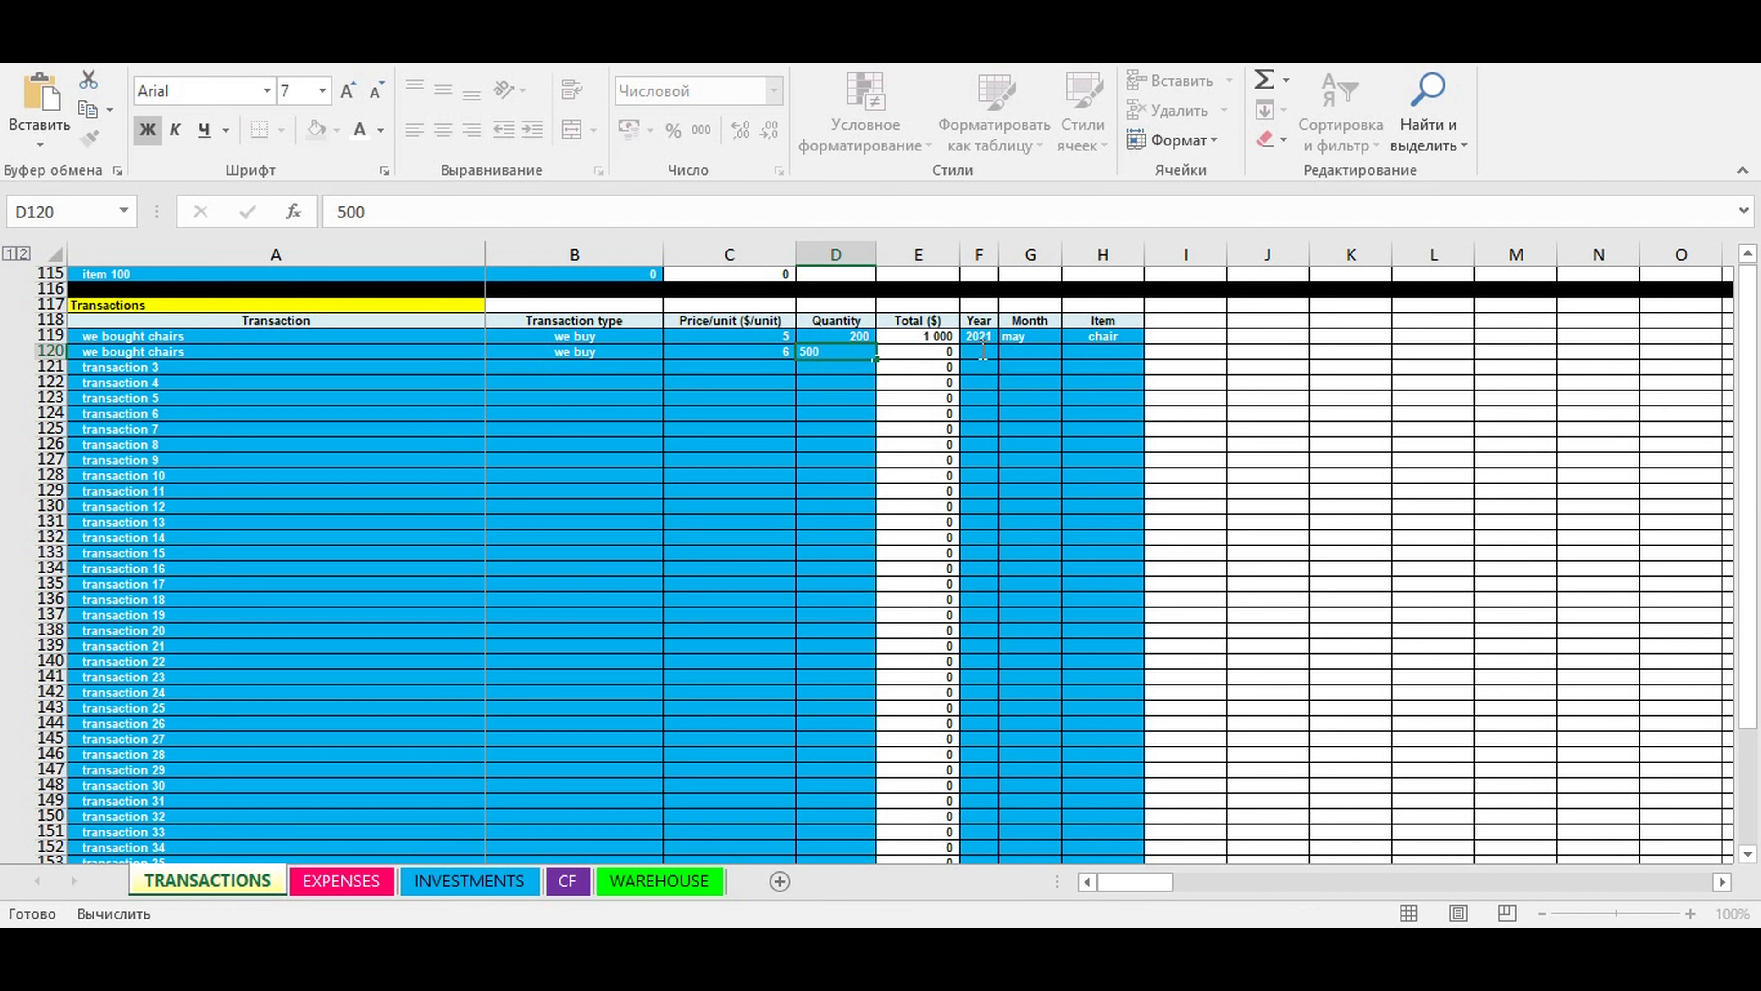
- Set the year to 2021 and the month to may for the chair purchase in row 120
left_click(984, 350)
left_click(1006, 352)
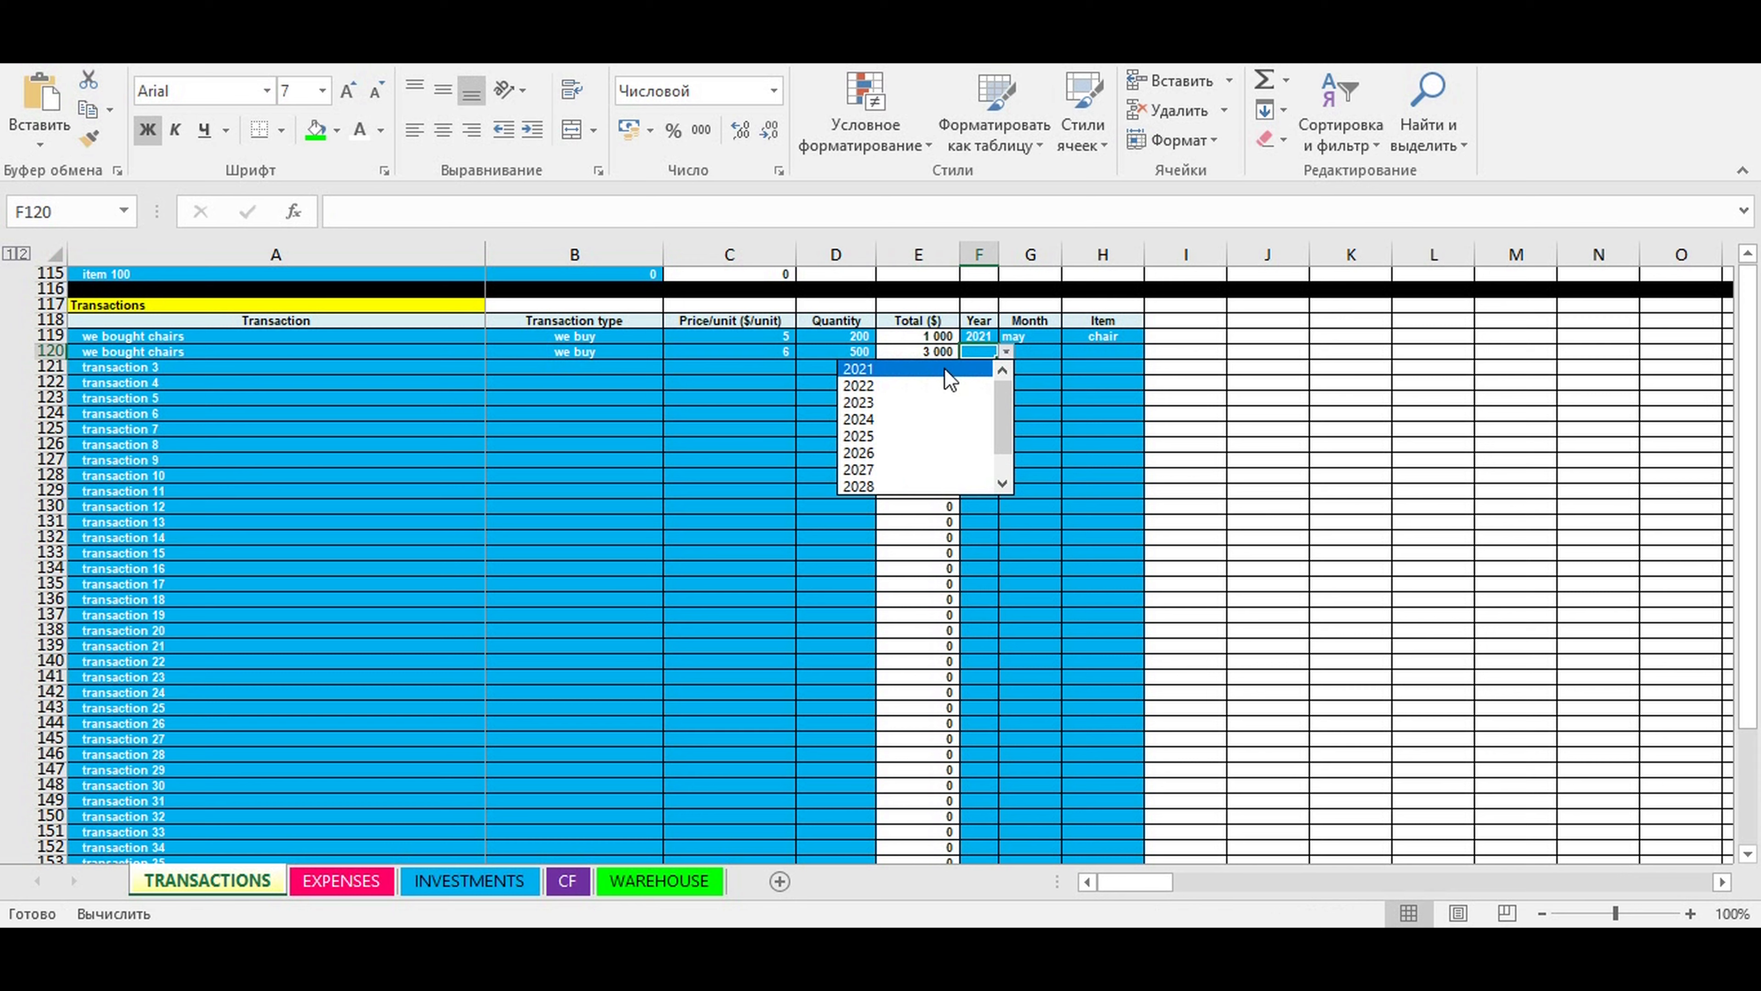
left_click(949, 378)
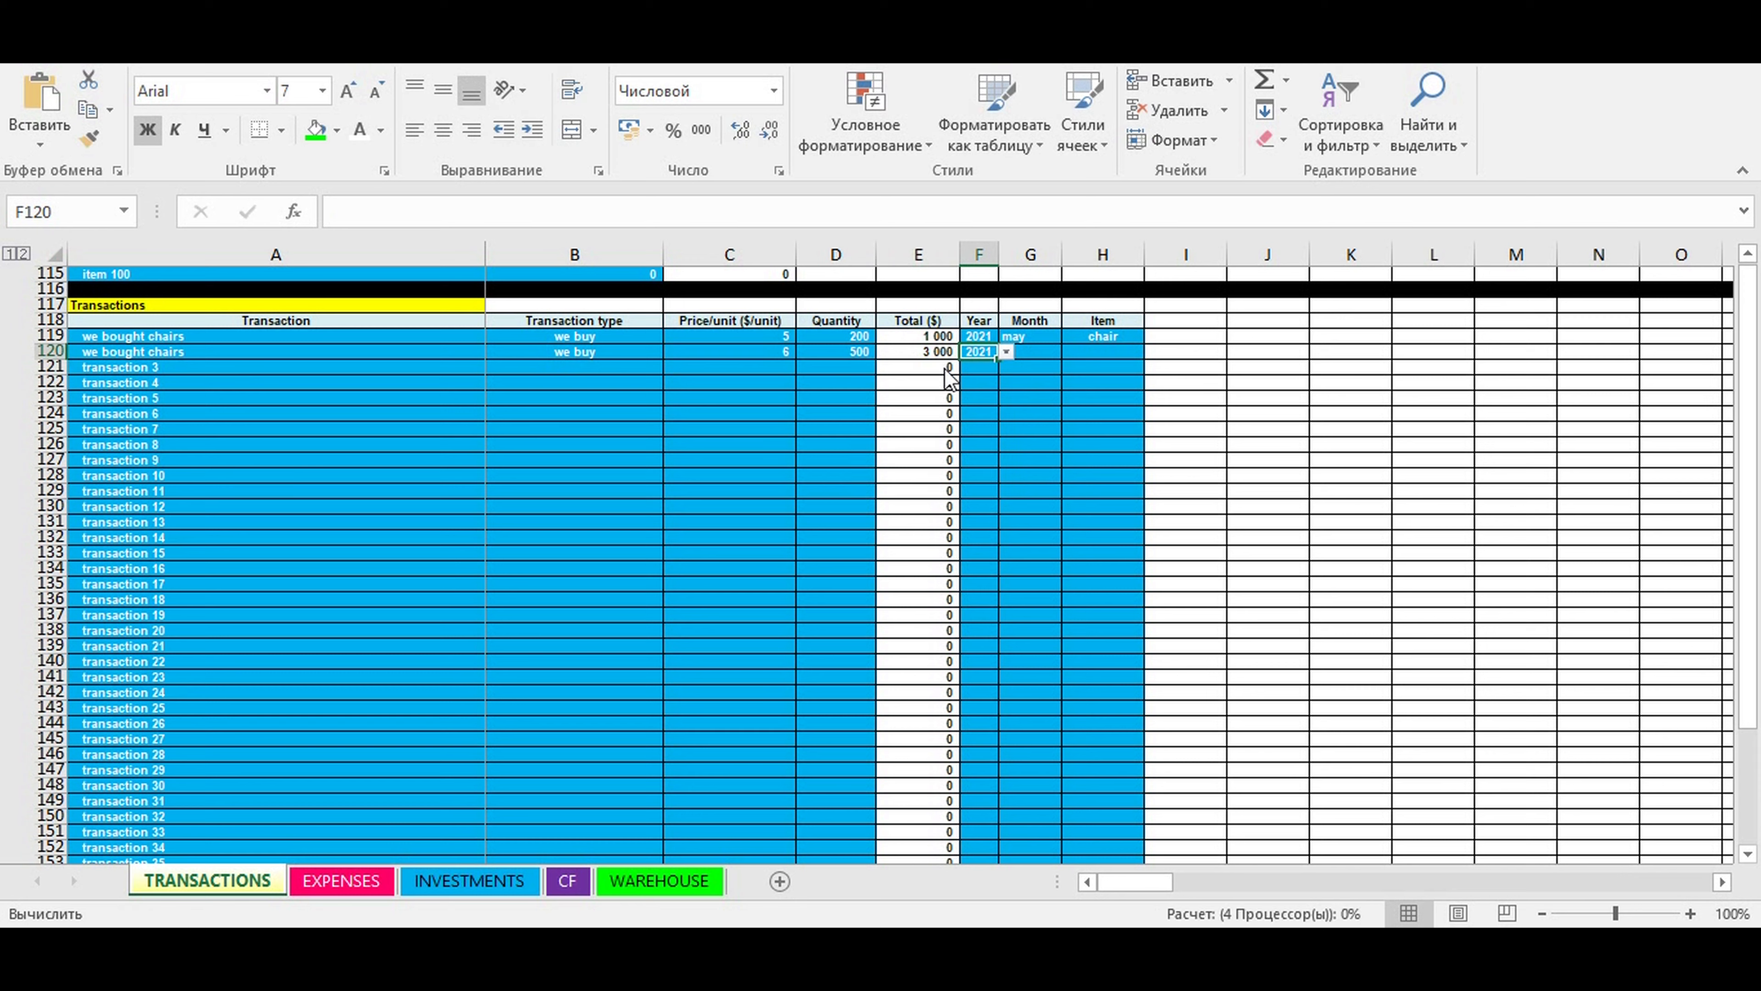
left_click(1033, 352)
left_click(1068, 352)
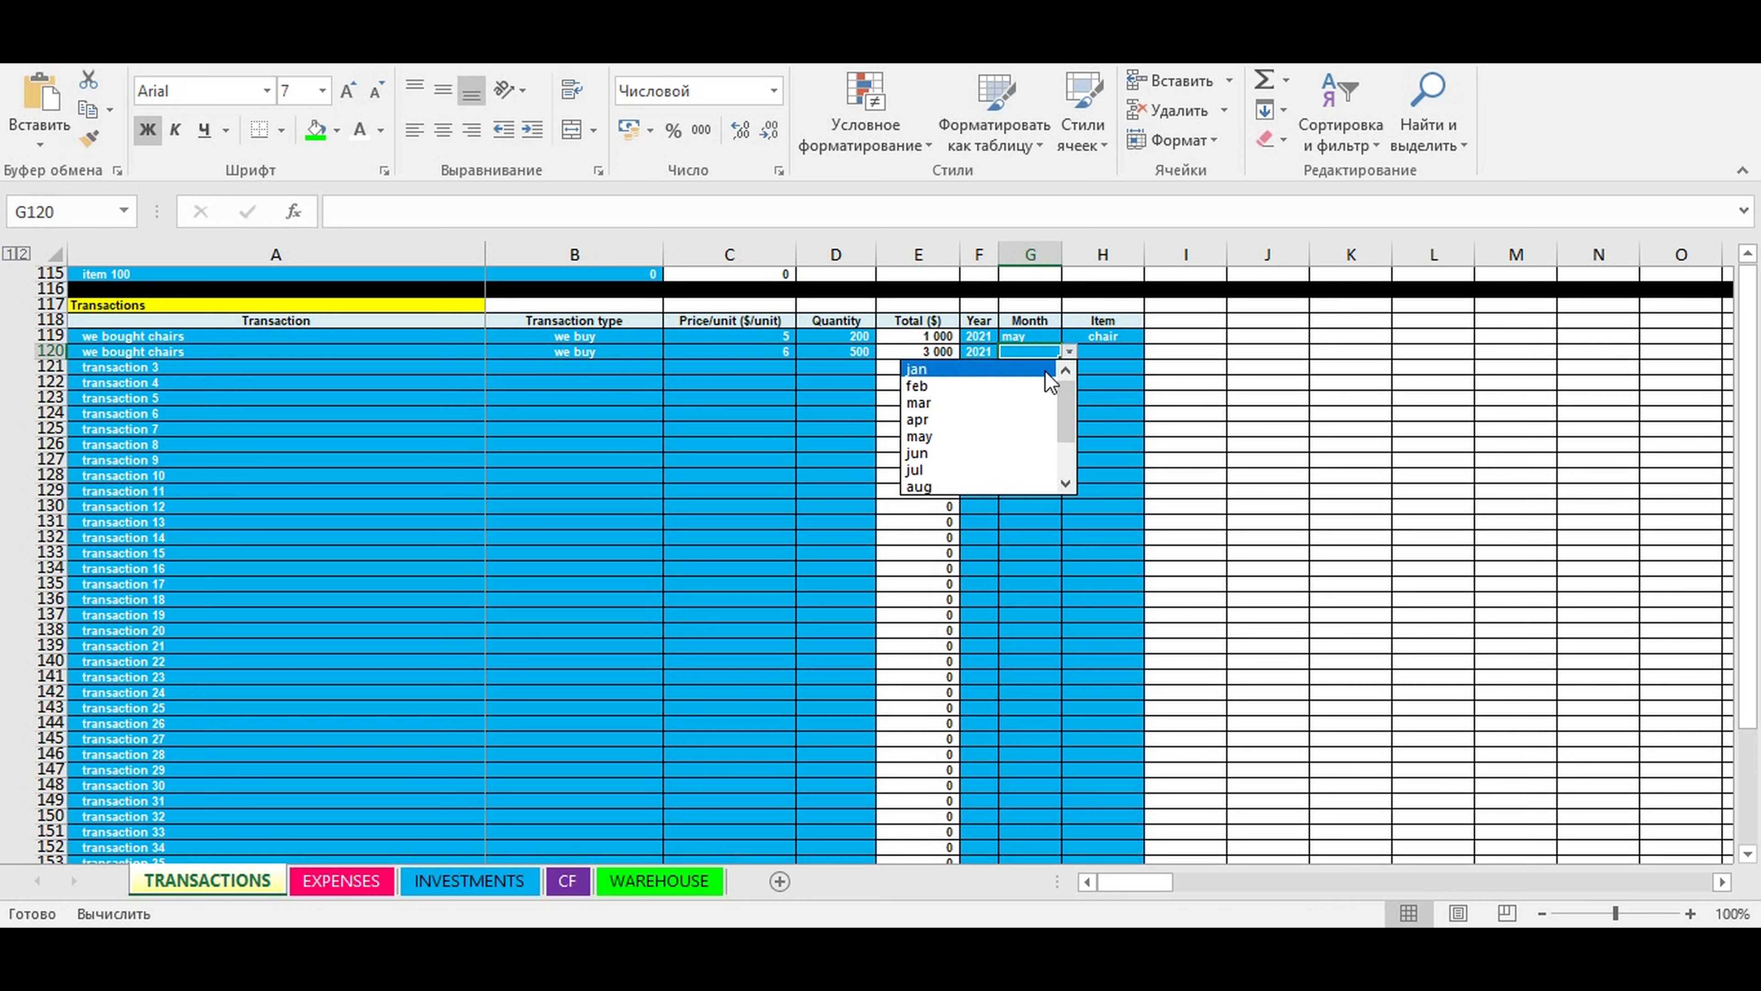
left_click(992, 437)
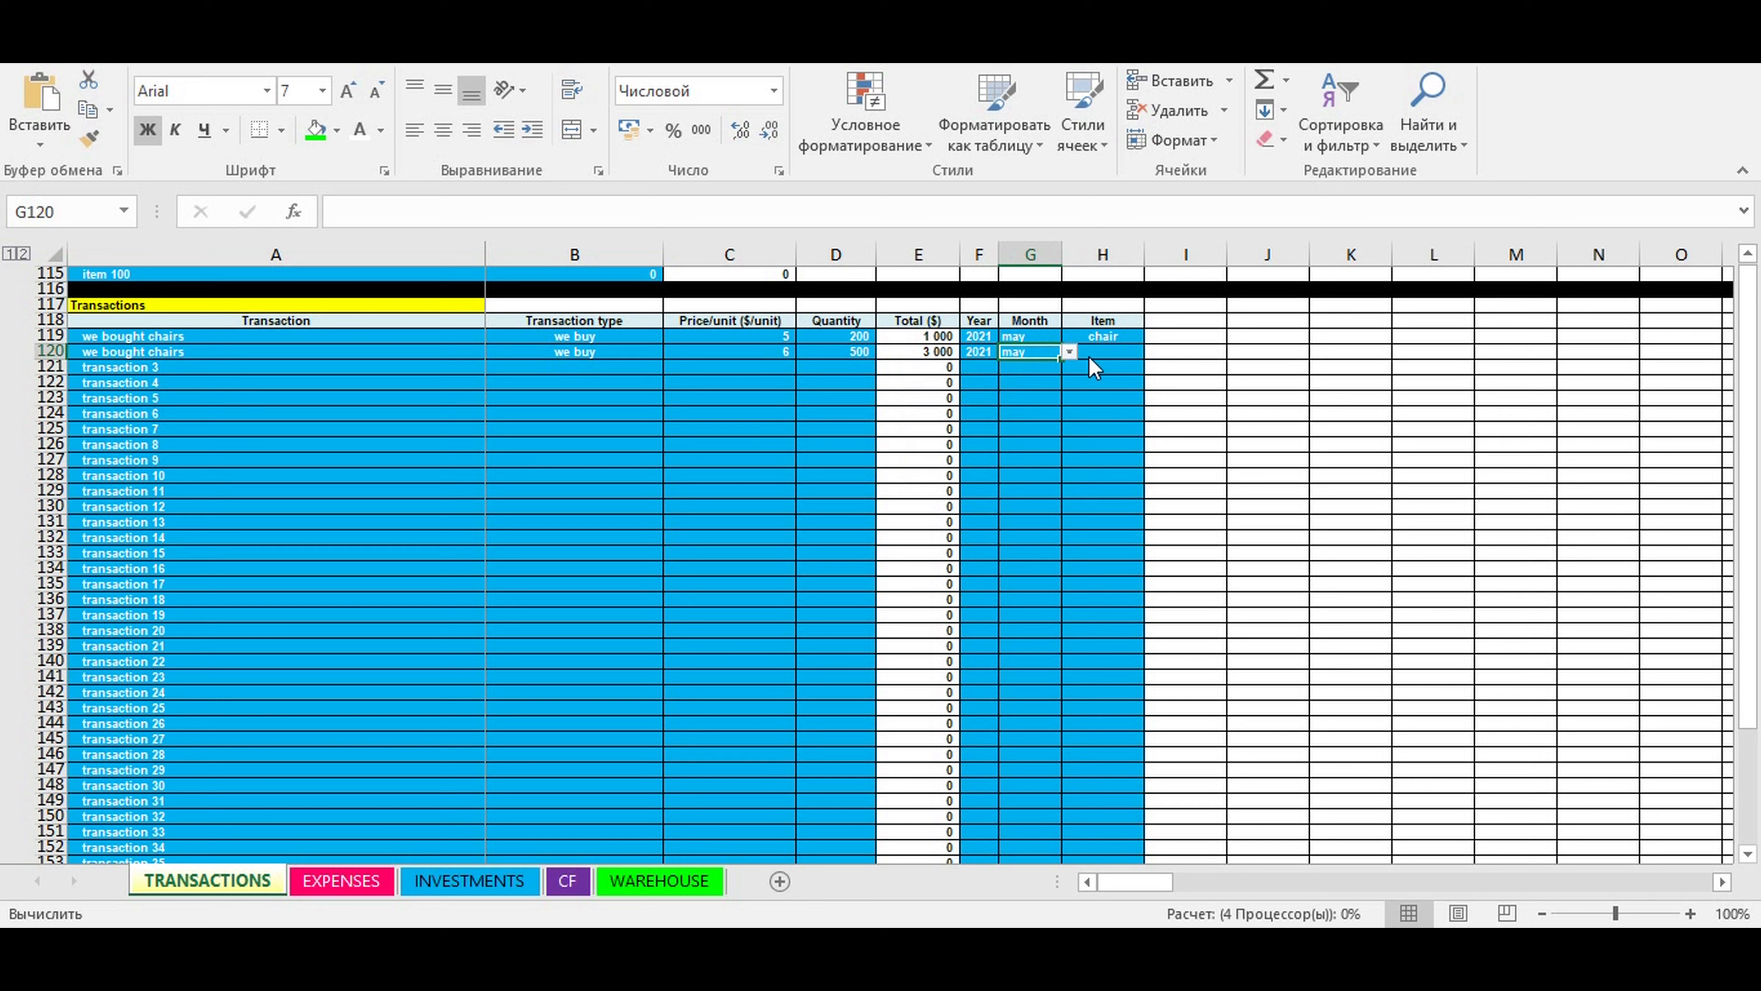
- Assign the item "chair" to the second "we bought chairs" transaction in row 120
left_click(1104, 351)
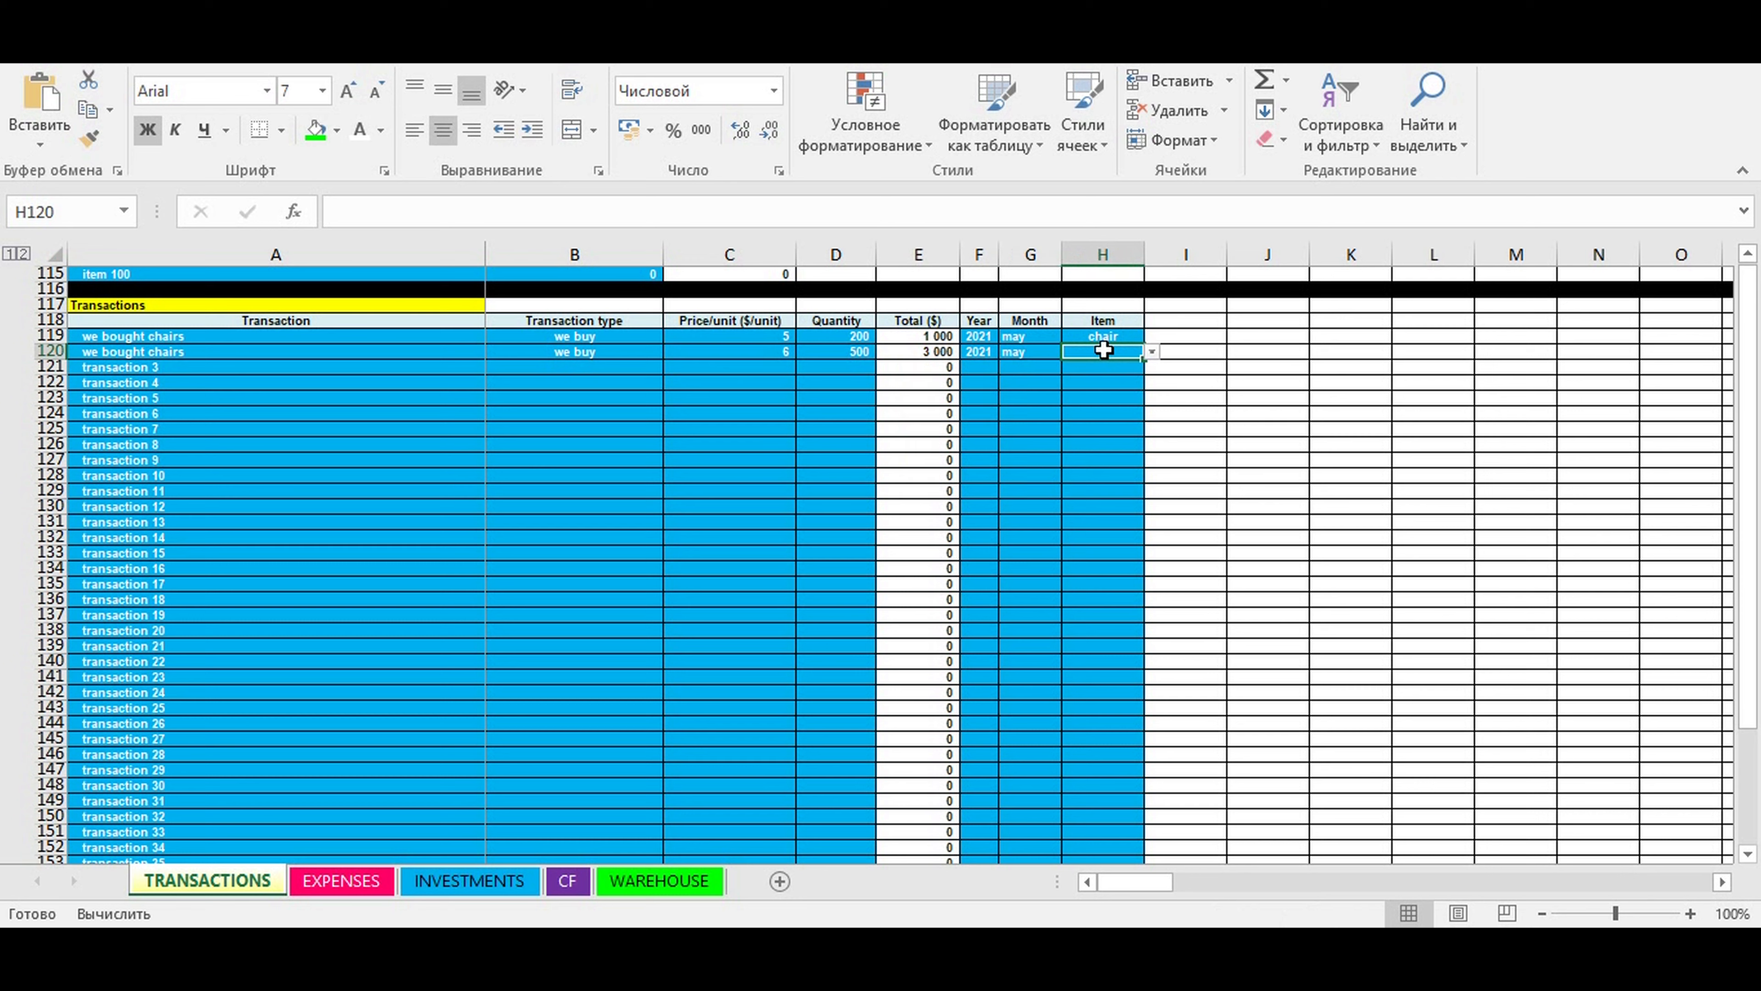
left_click(1150, 352)
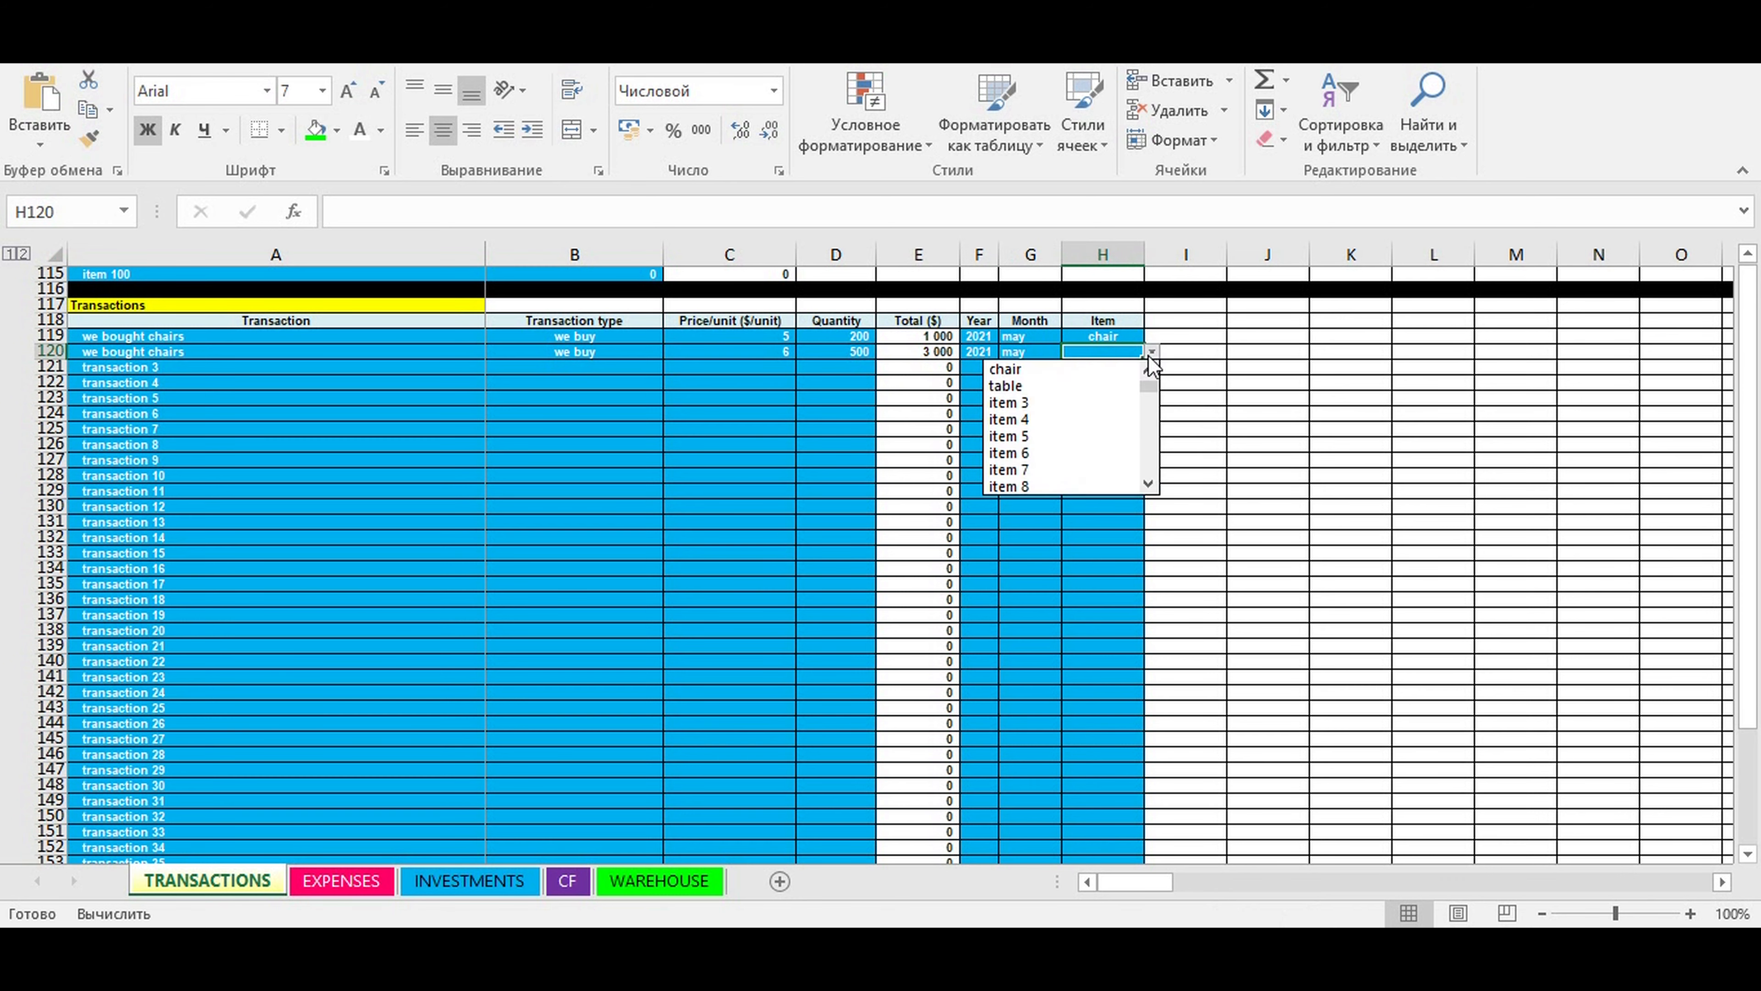
left_click(1072, 369)
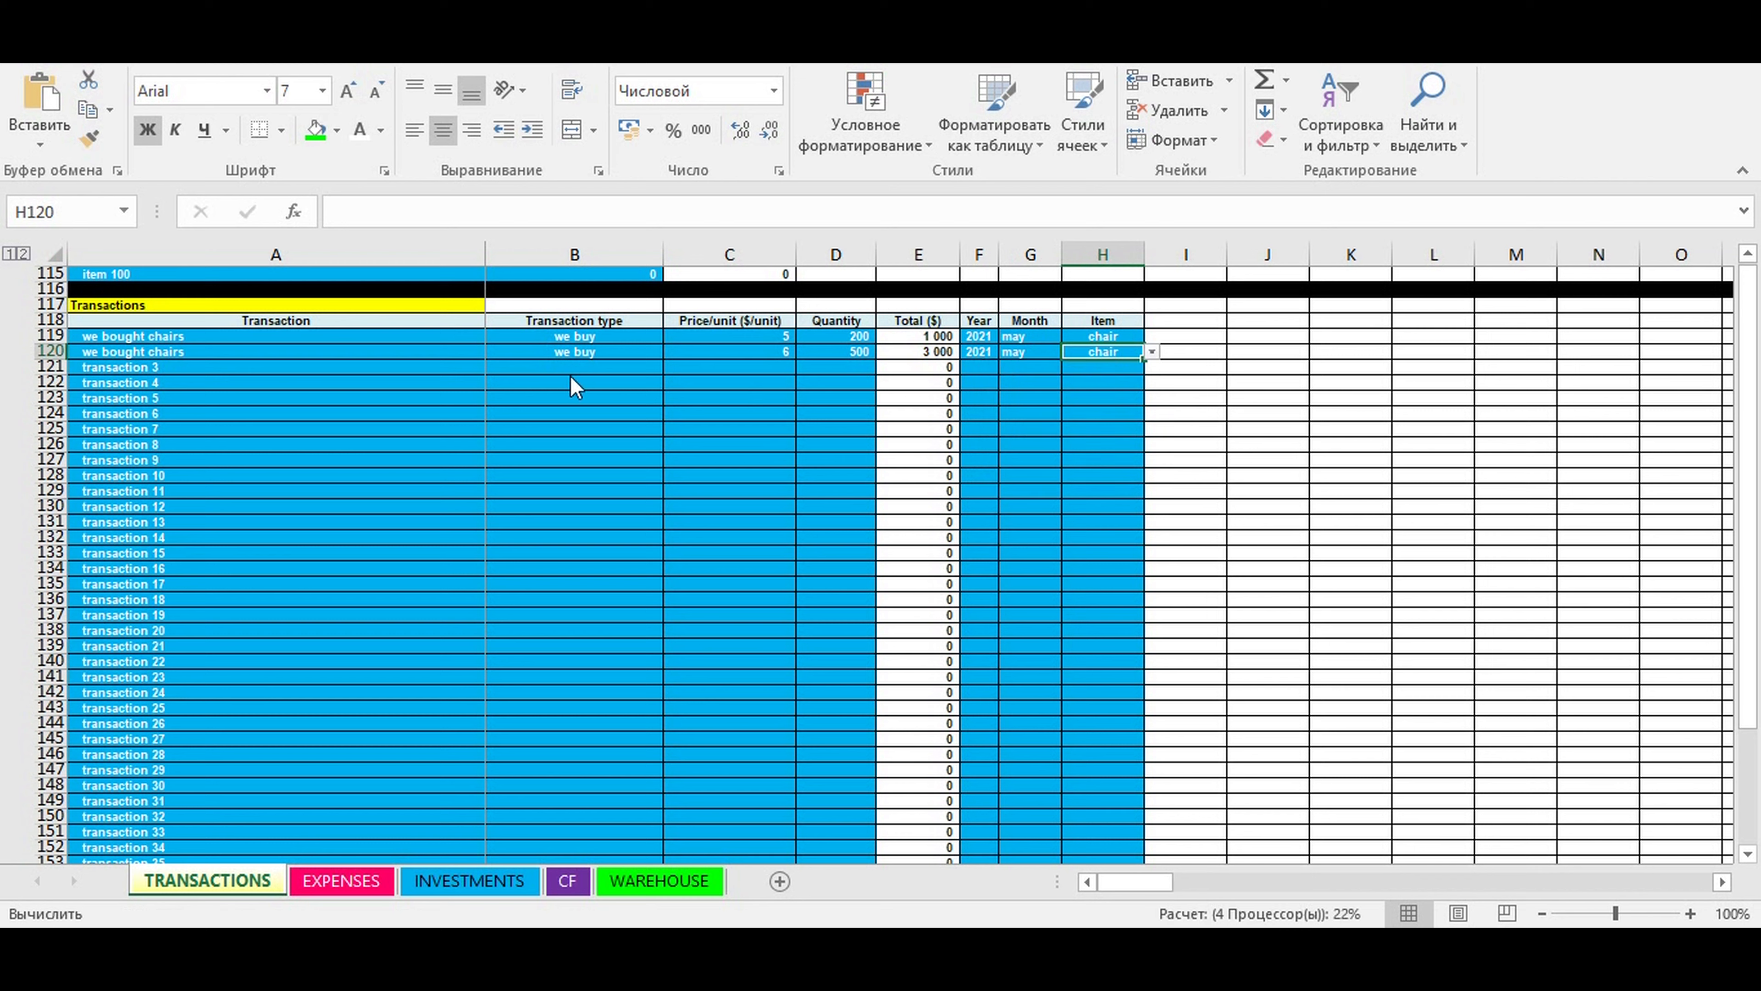
- Name the third transaction in row 121 "we sold chairs" and choose "we sell" as its transaction type
left_click(114, 365)
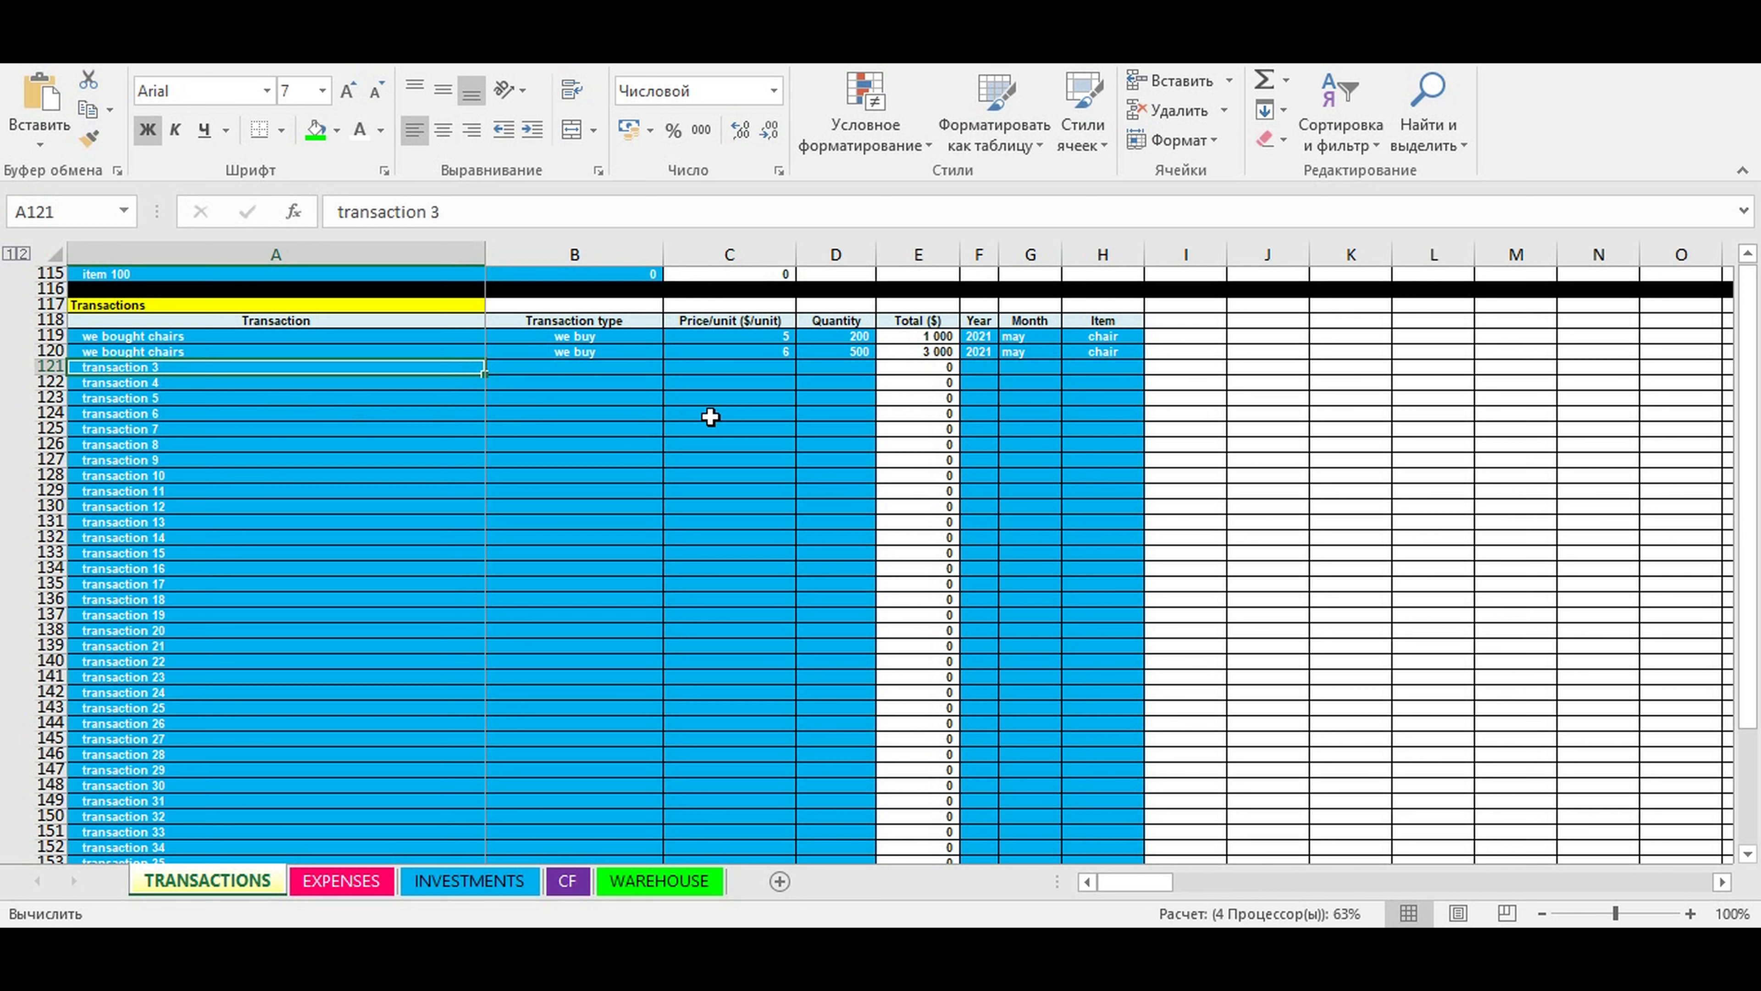
type("we so")
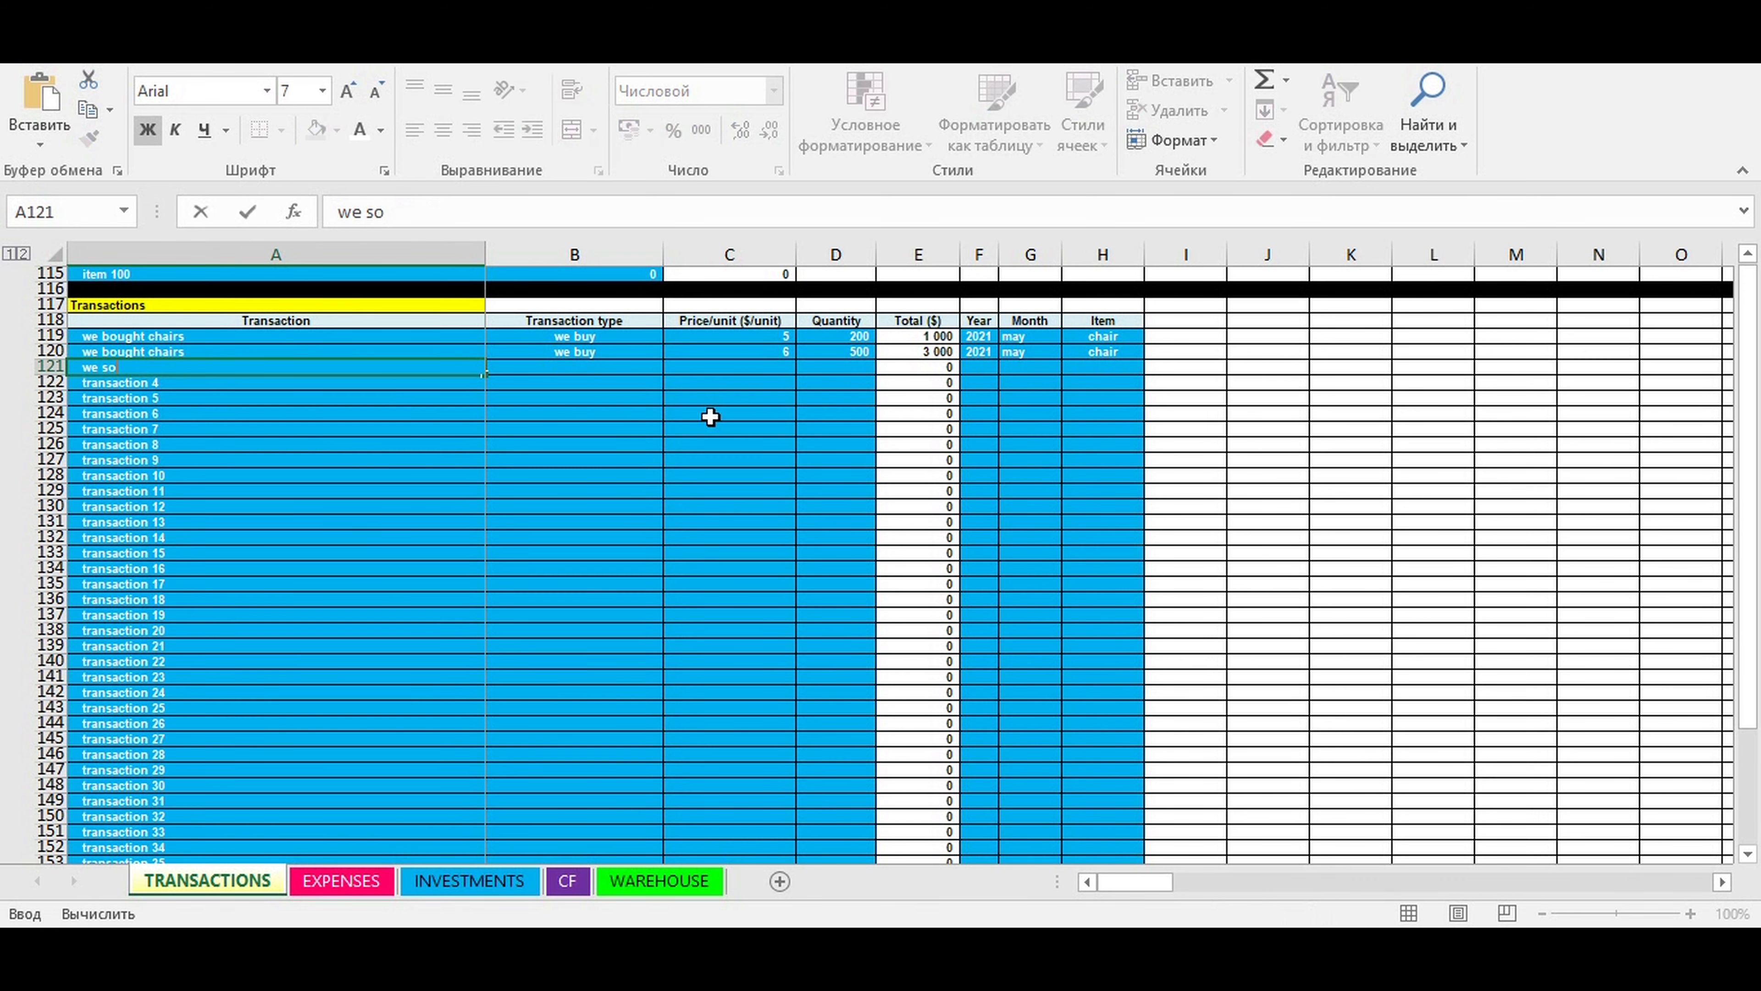
type("ld chairs")
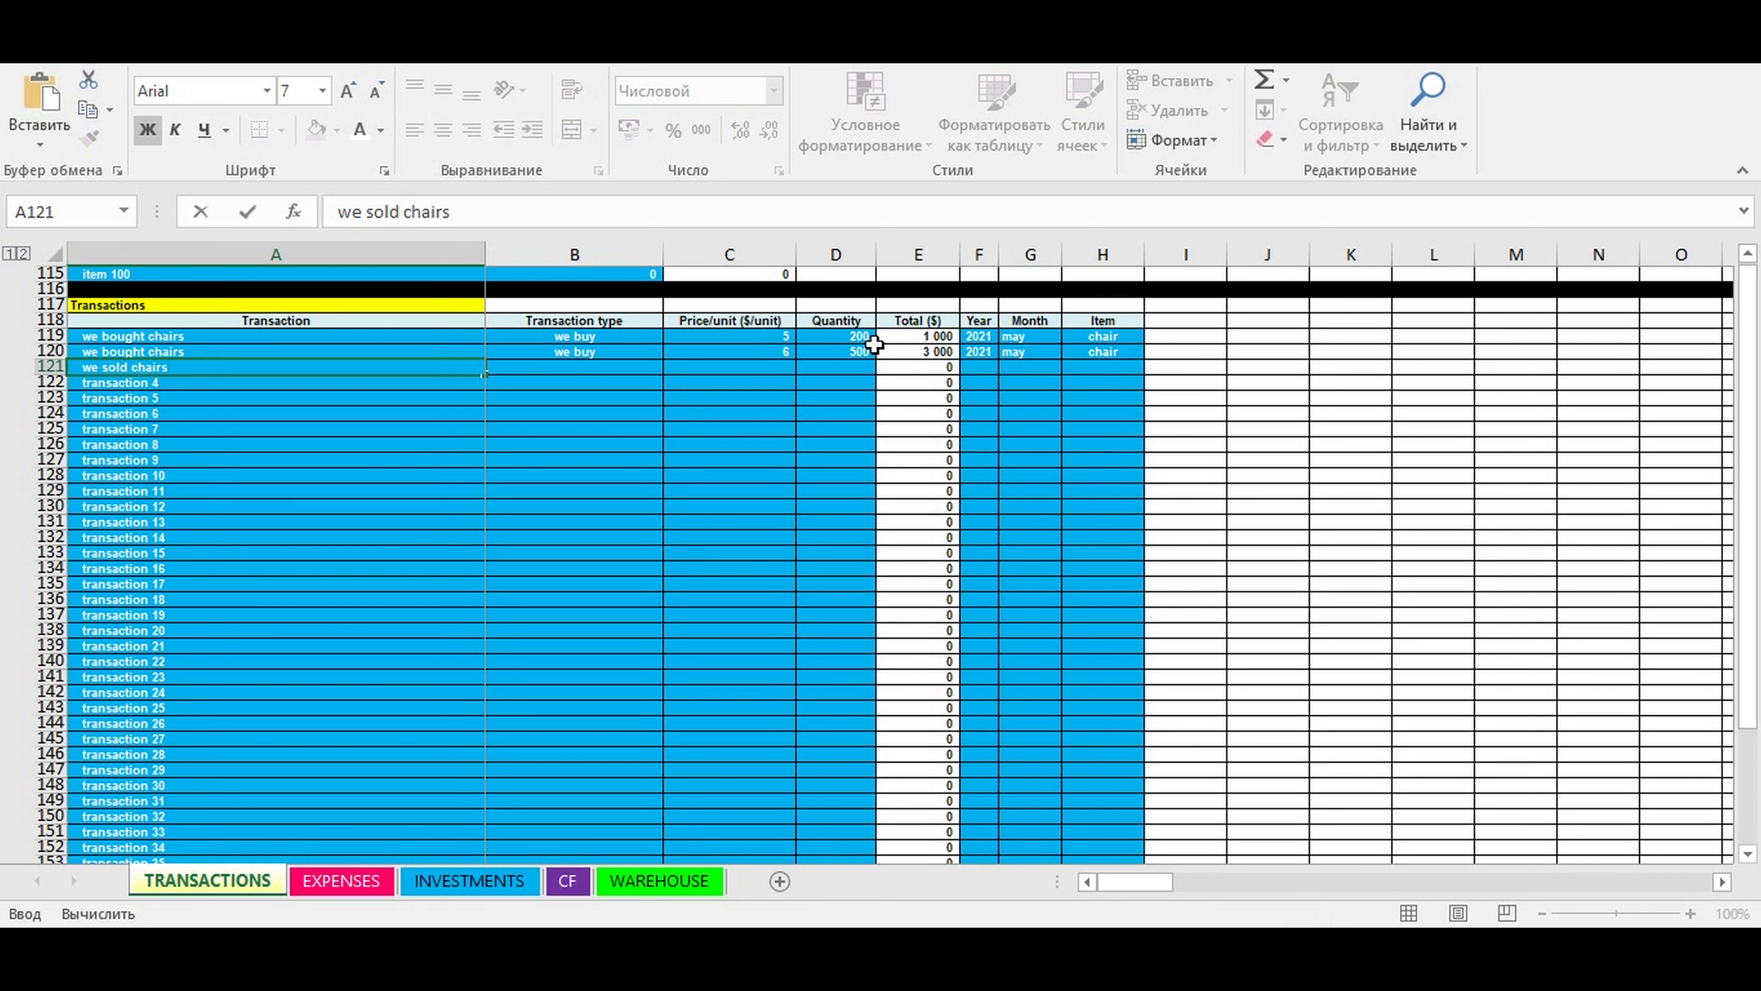
left_click(636, 444)
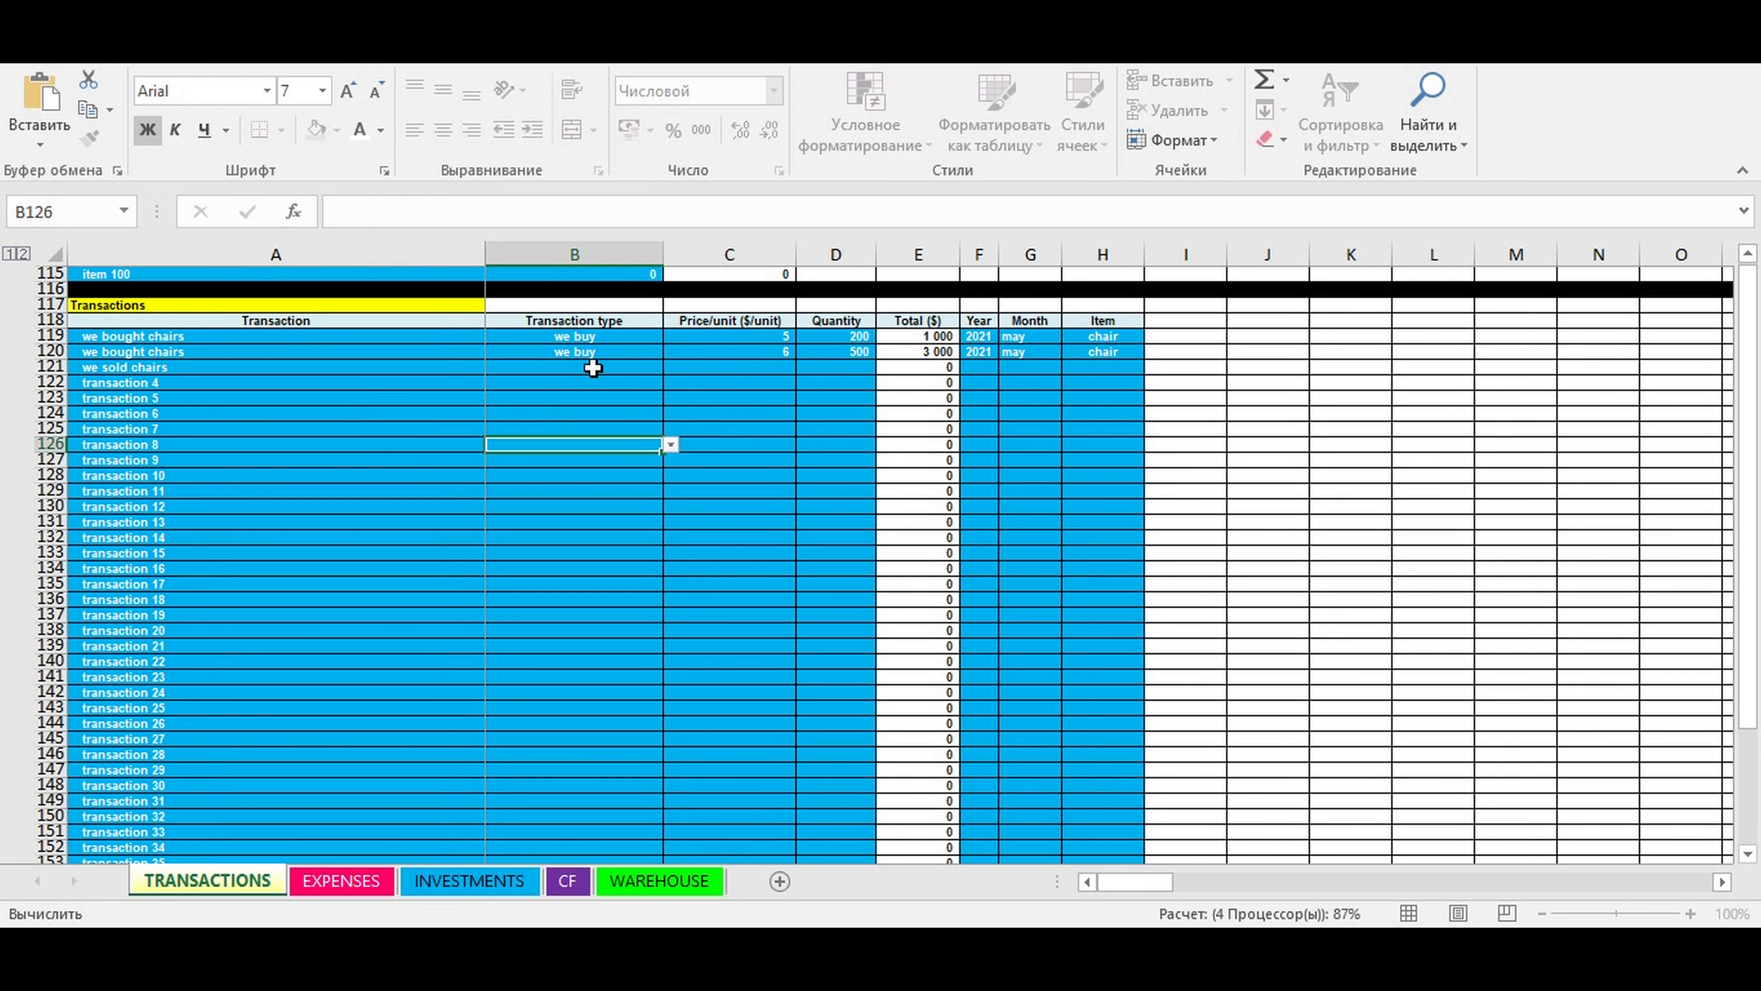
left_click(654, 368)
left_click(670, 367)
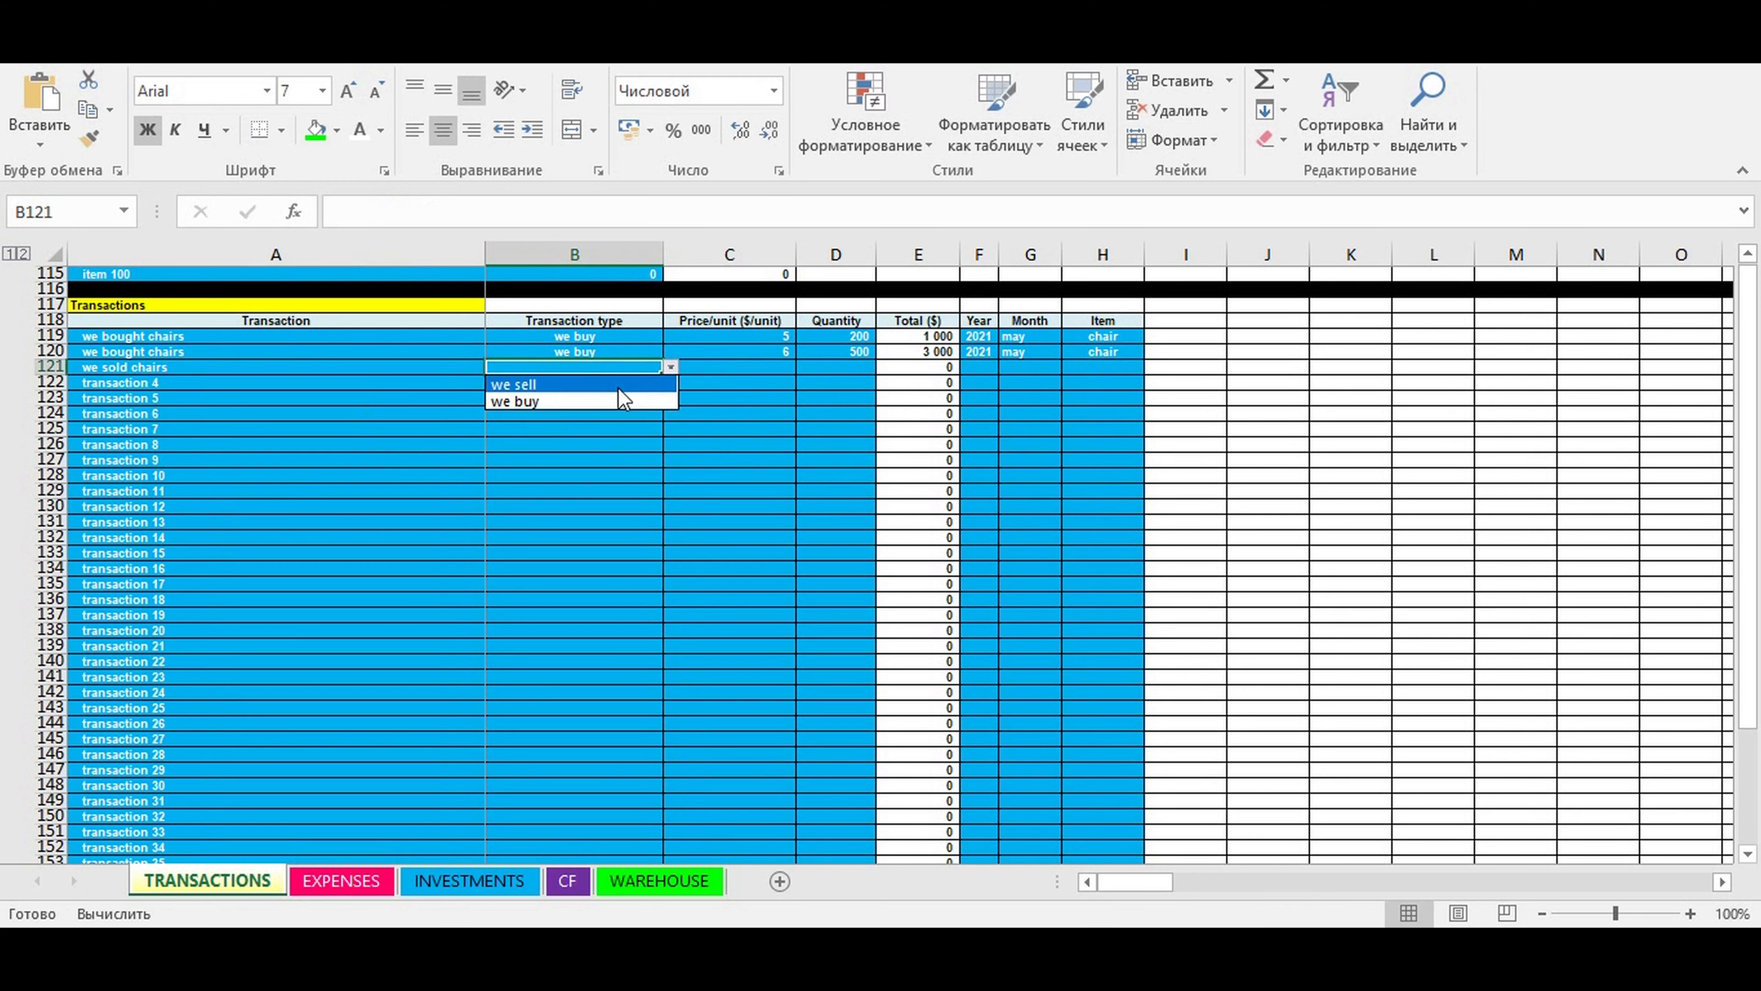
left_click(588, 381)
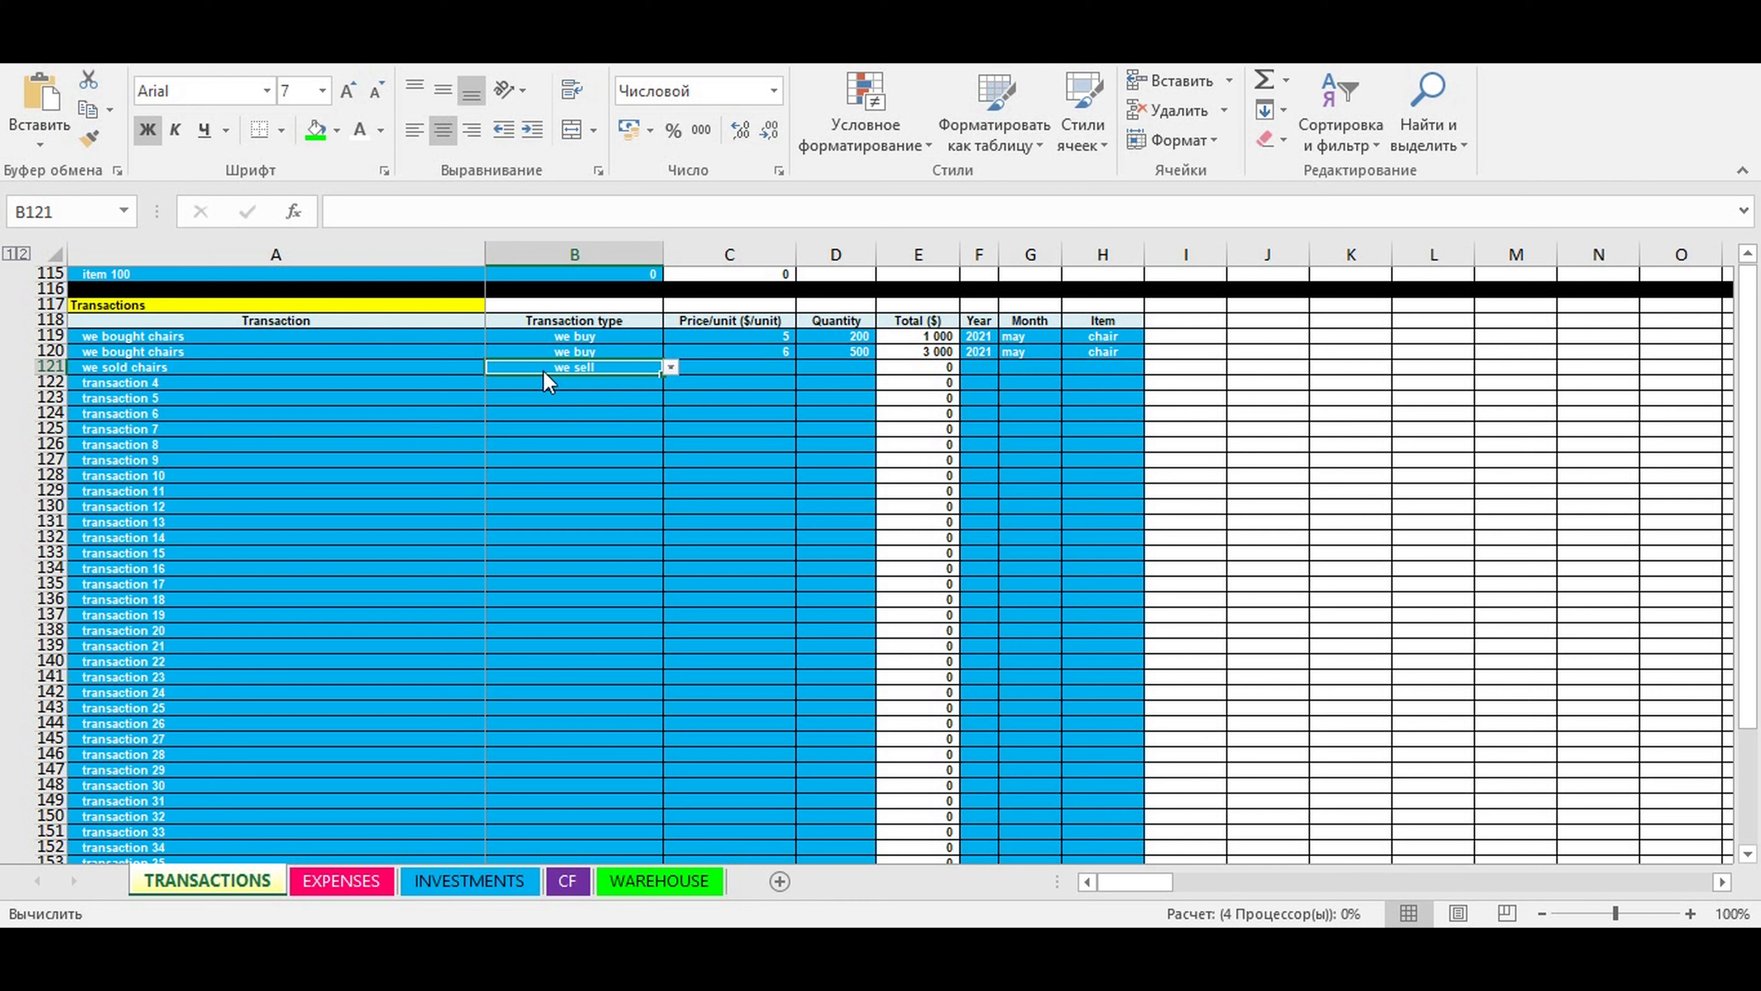
- Enter a price per unit of 15 and a quantity of 300 for the "we sold chairs" transaction
left_click(760, 371)
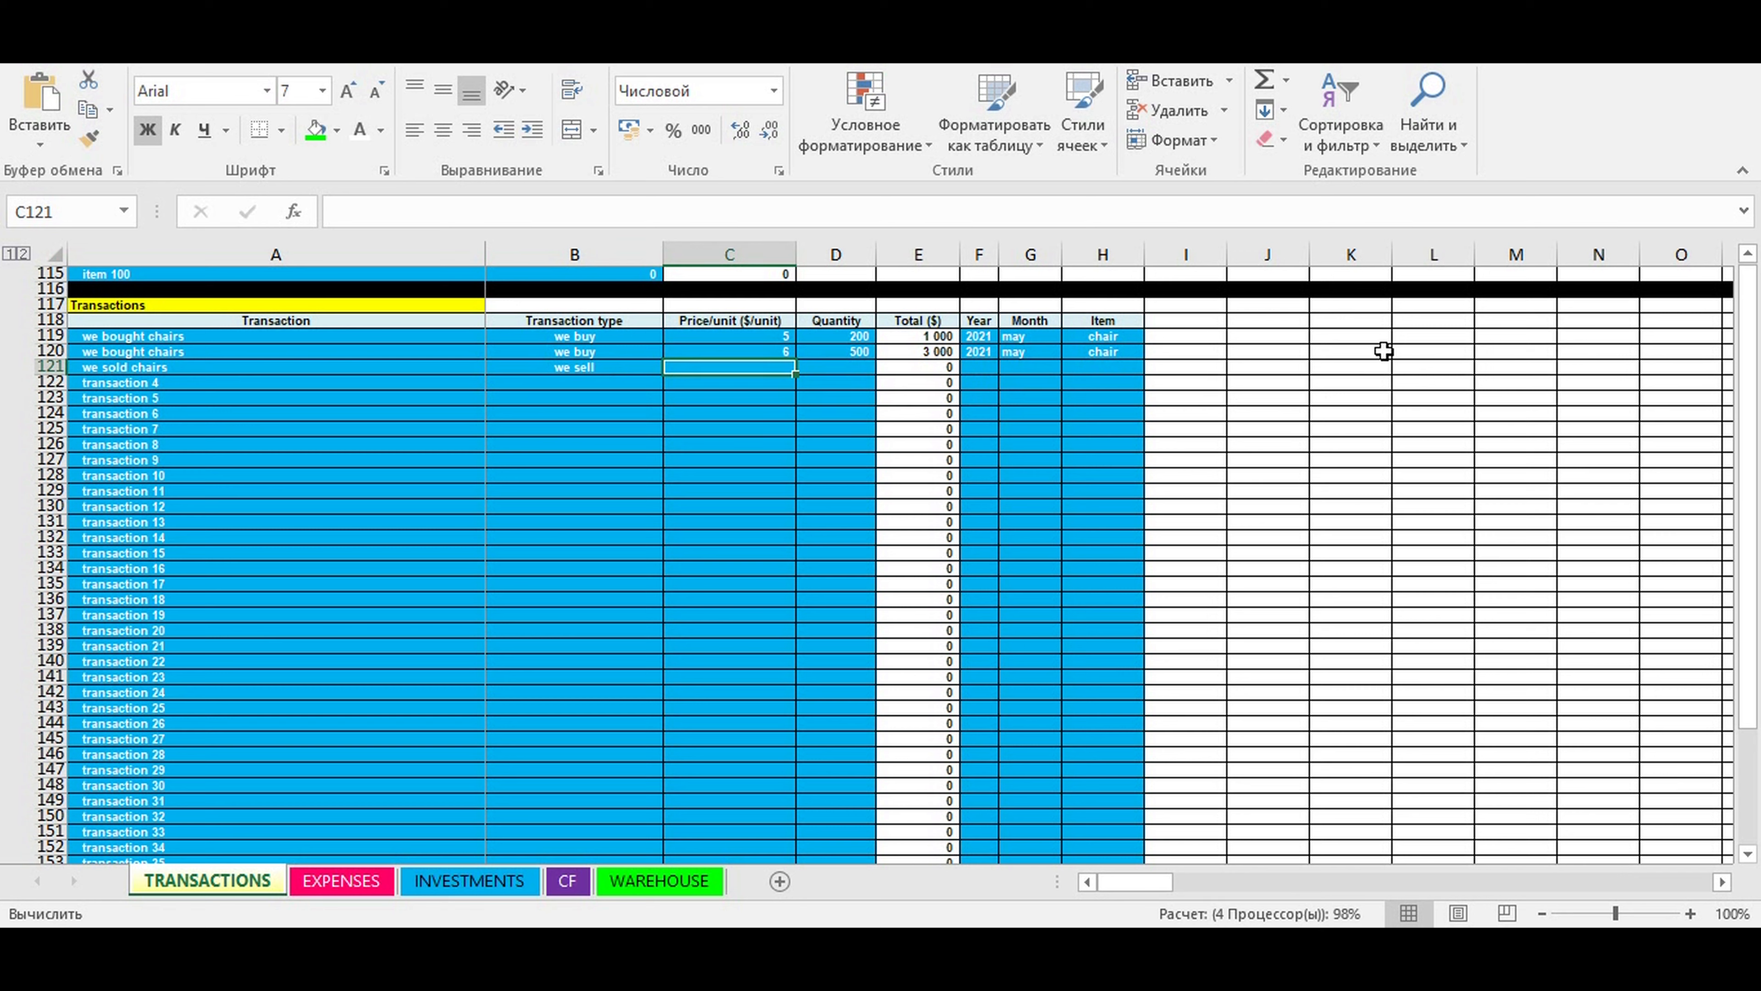
type("15")
left_click(839, 366)
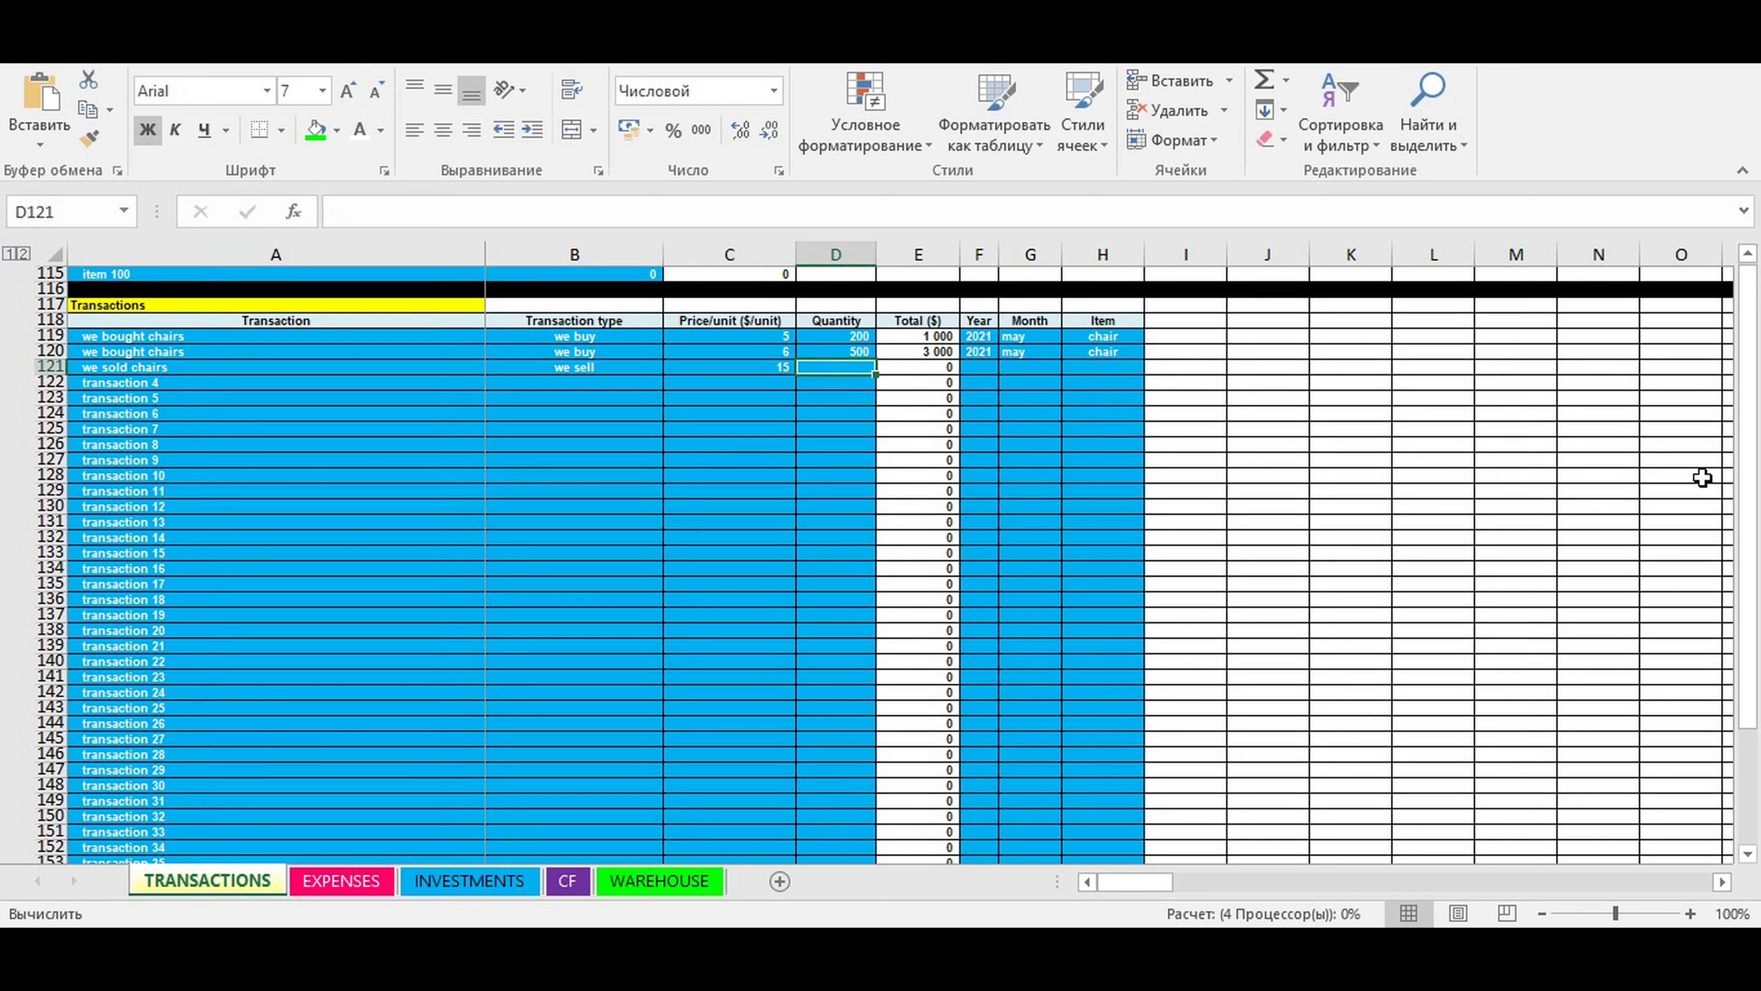
type("300")
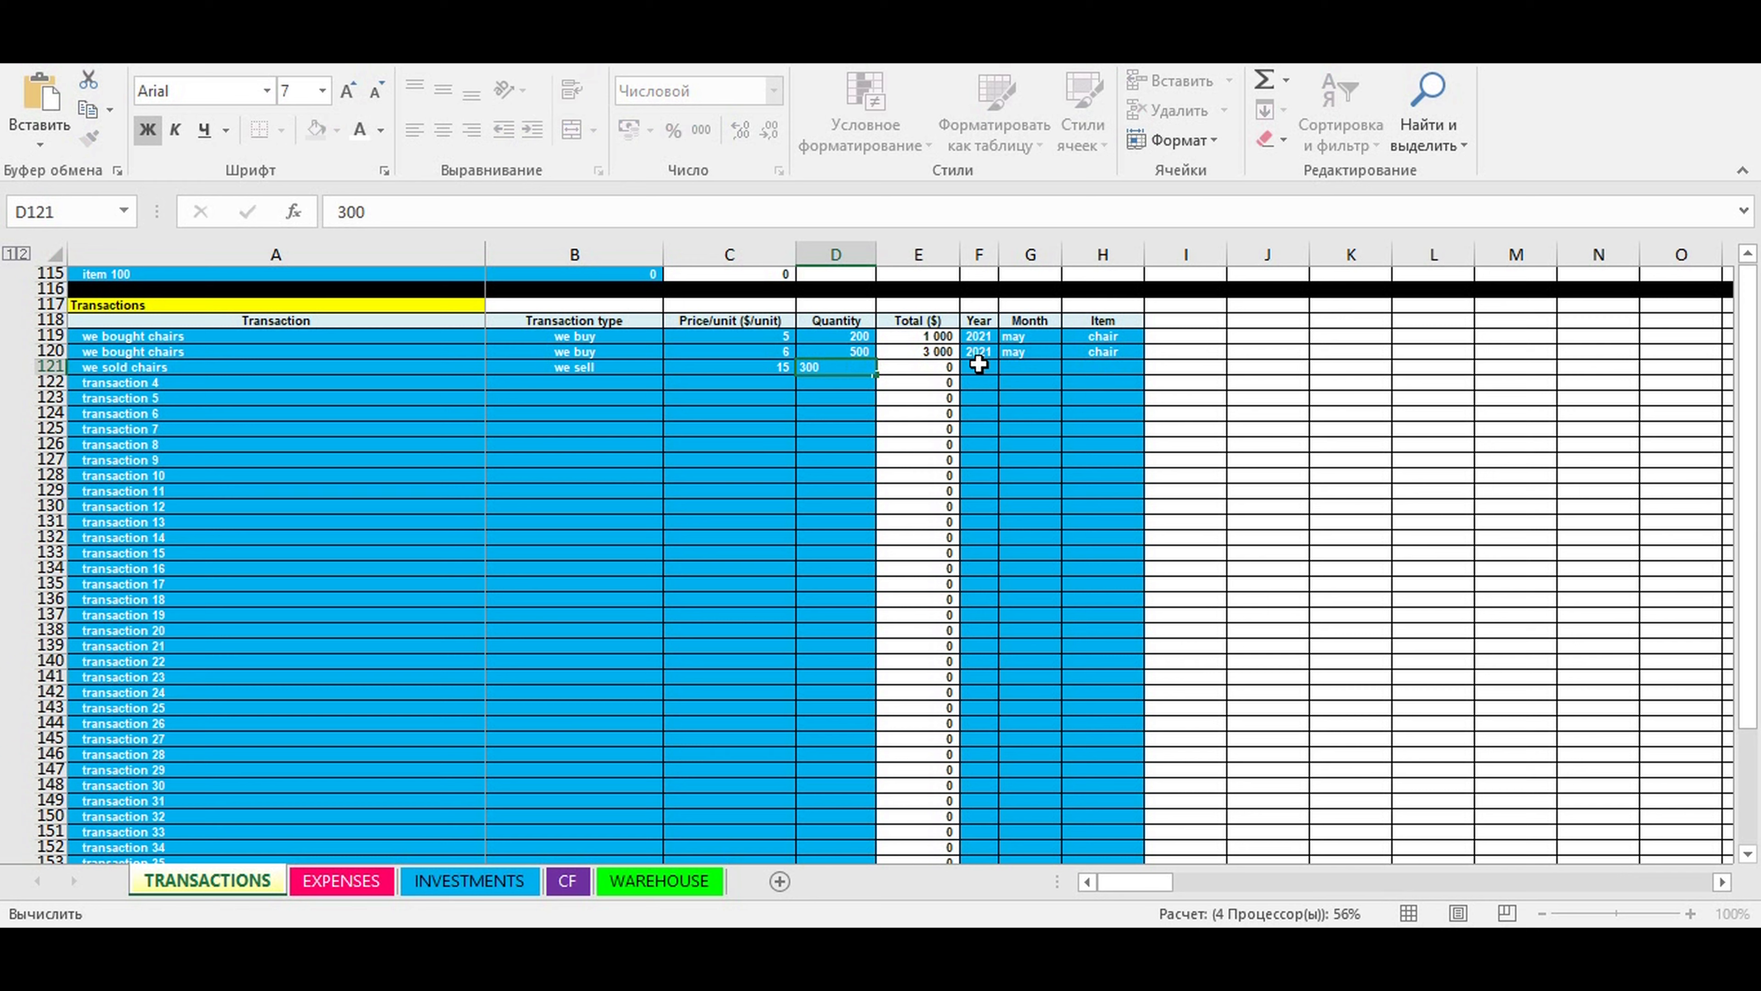
- Set the year to 2021 and the month to may for the "we sold chairs" transaction
left_click(978, 364)
left_click(1006, 369)
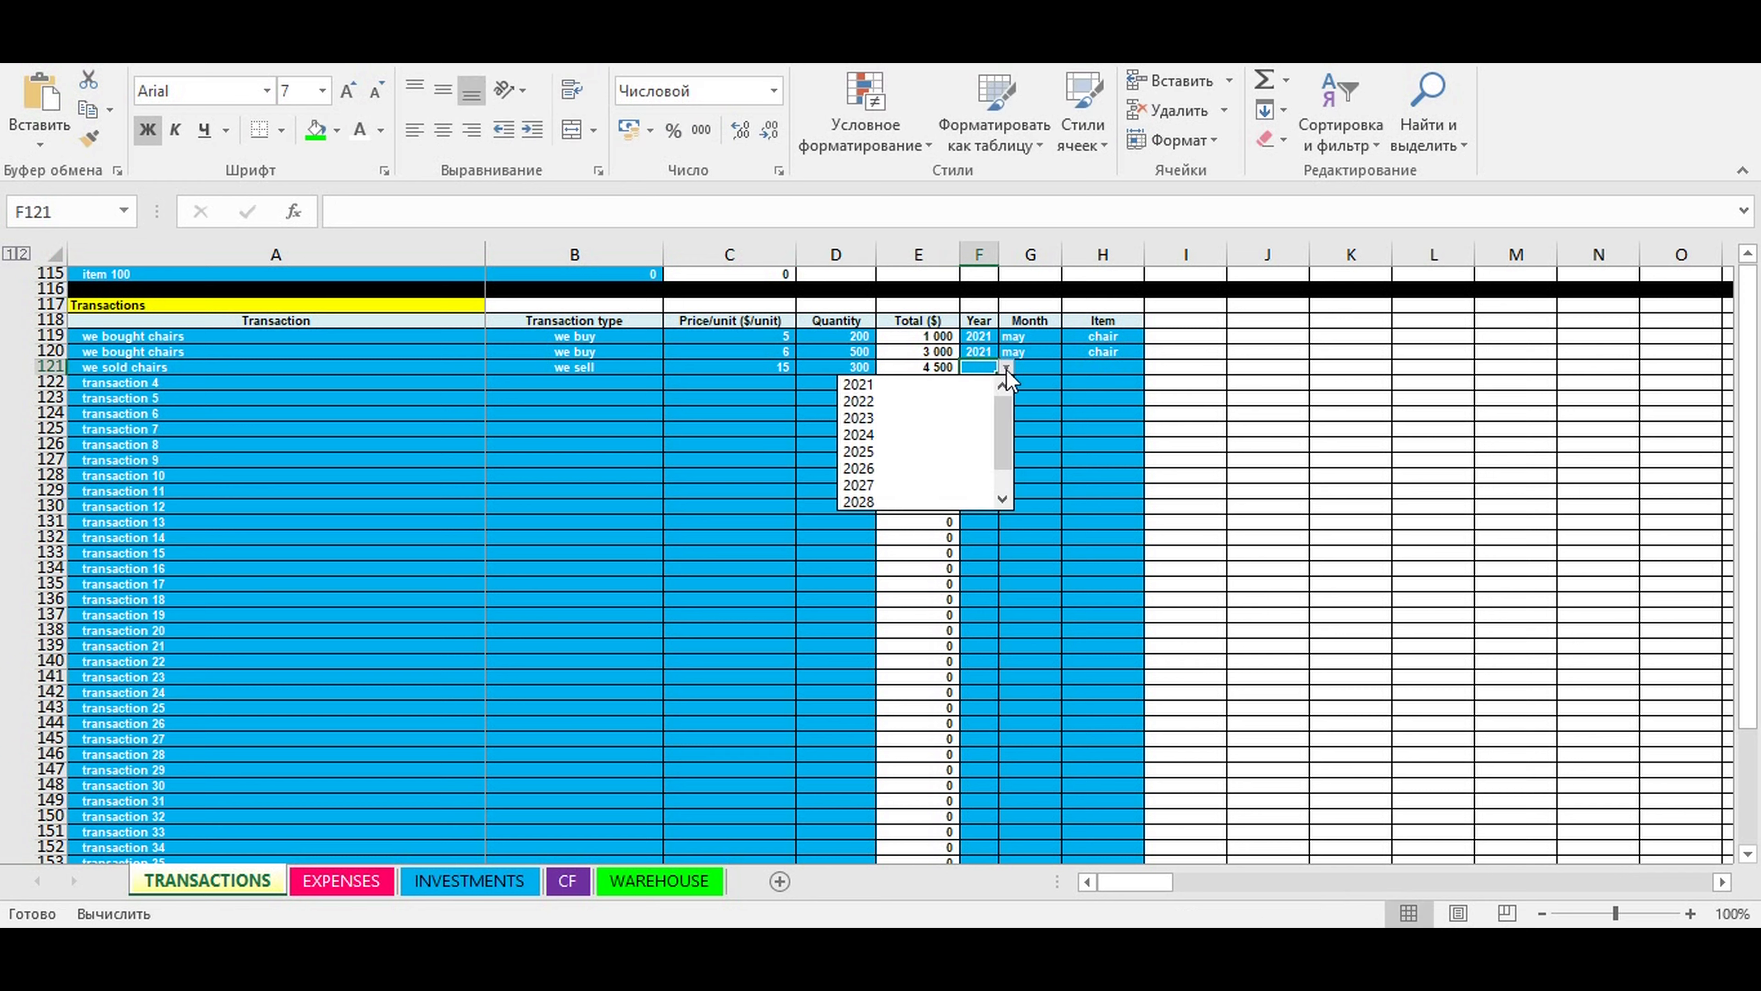
left_click(953, 383)
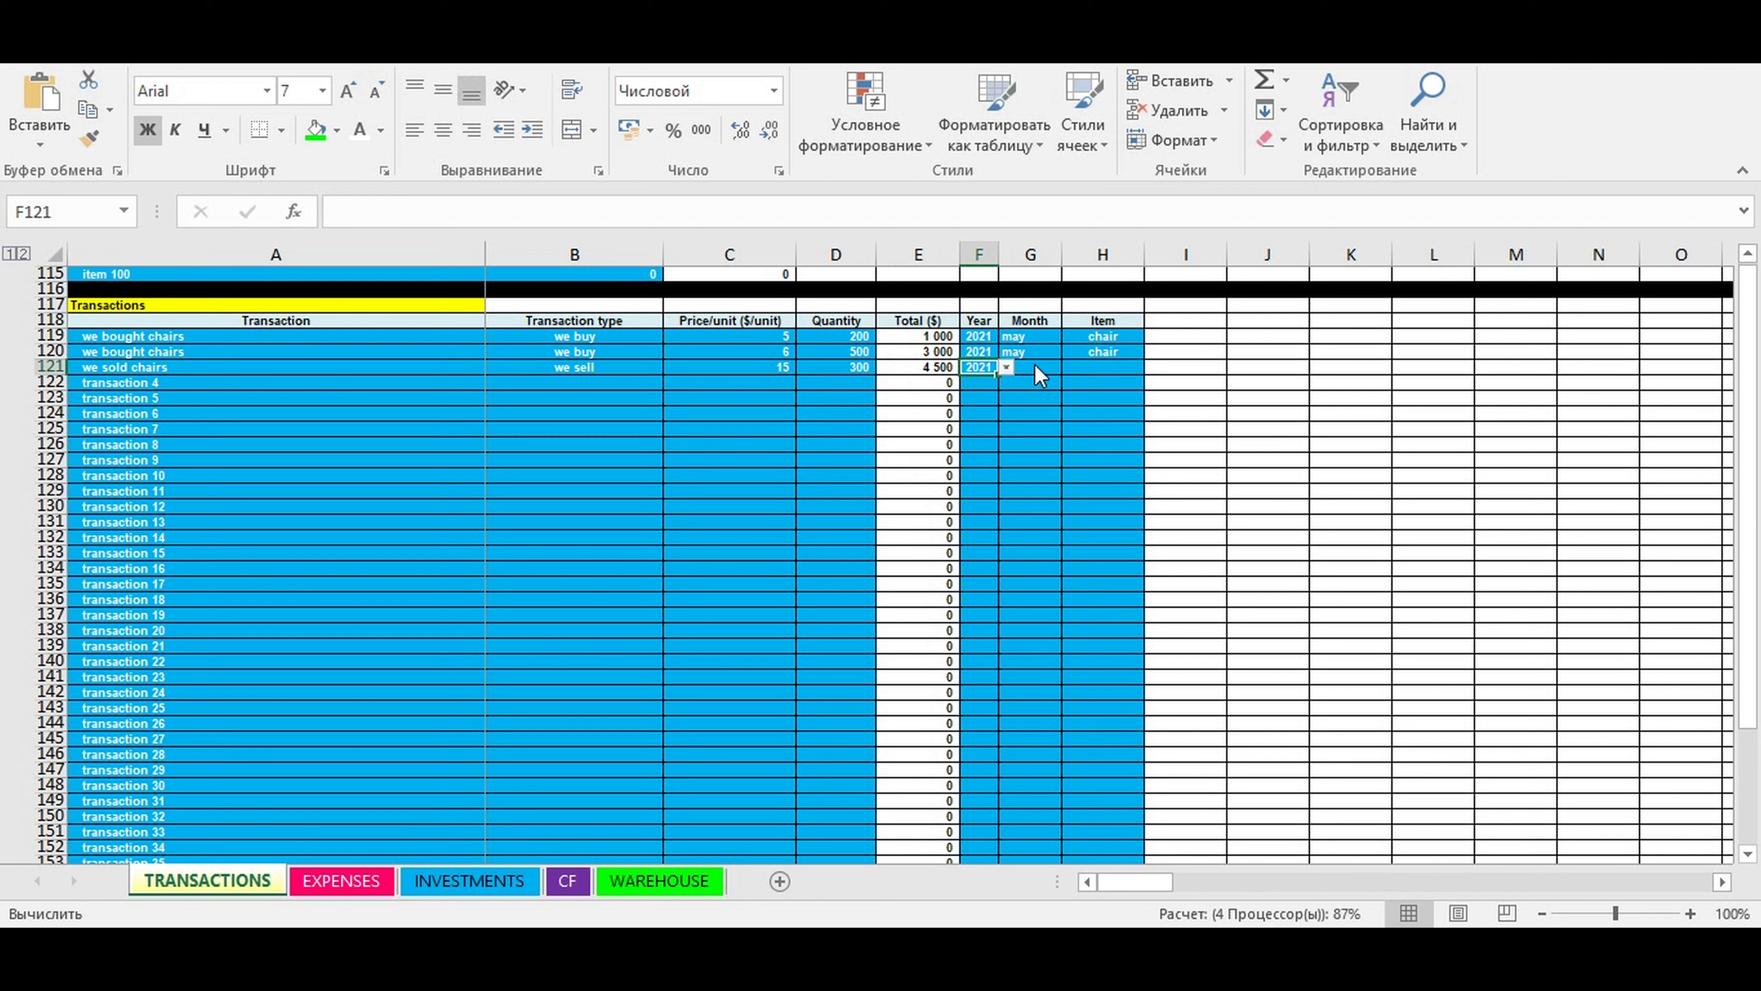
left_click(1035, 363)
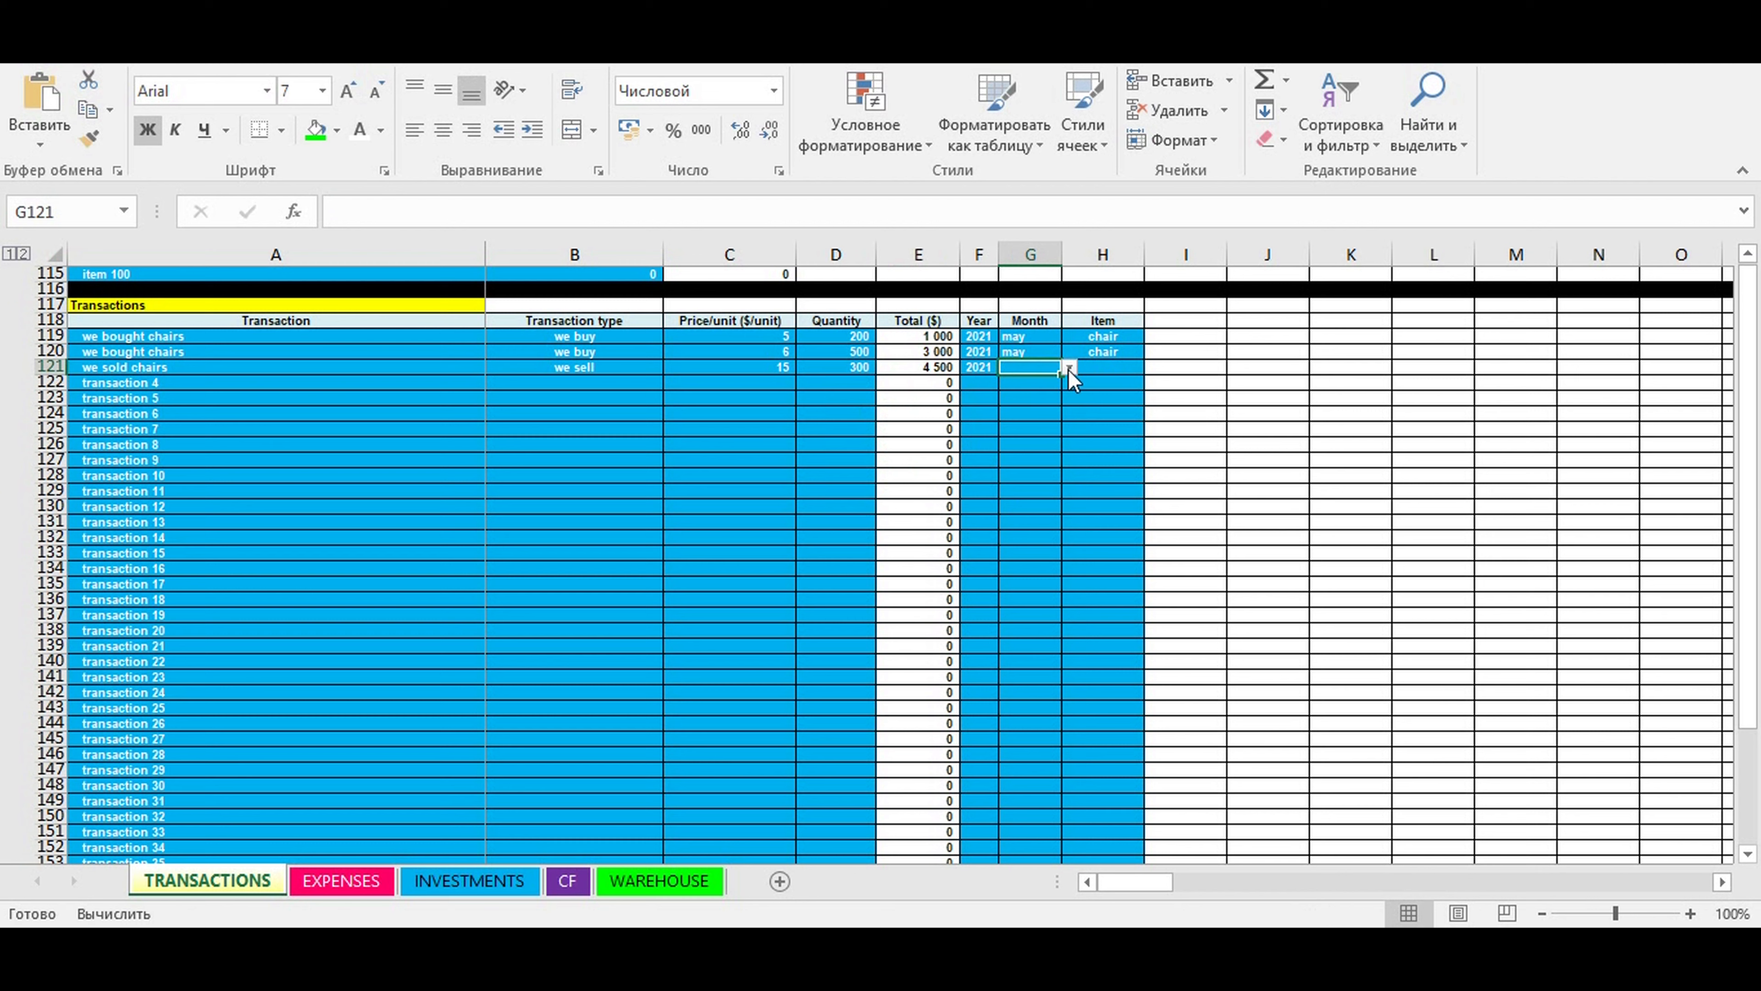
left_click(1070, 368)
left_click(1024, 434)
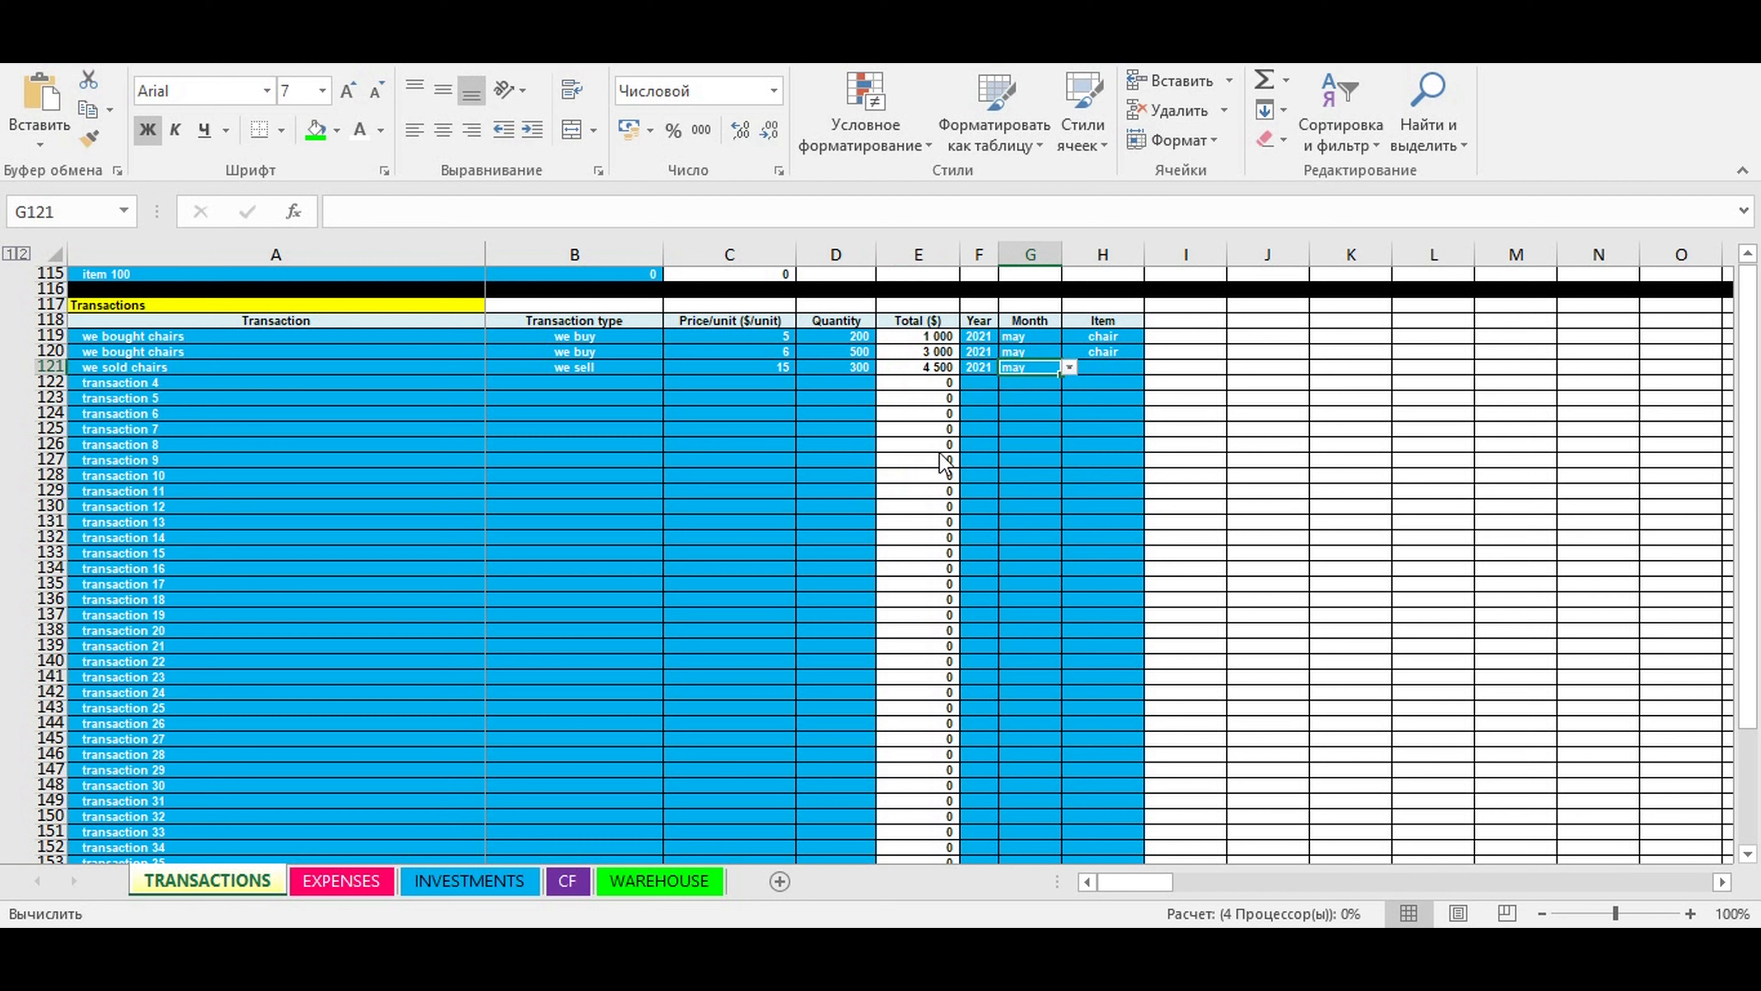
- Assign the item "chair" to the "we sold chairs" transaction in row 121
left_click(1108, 372)
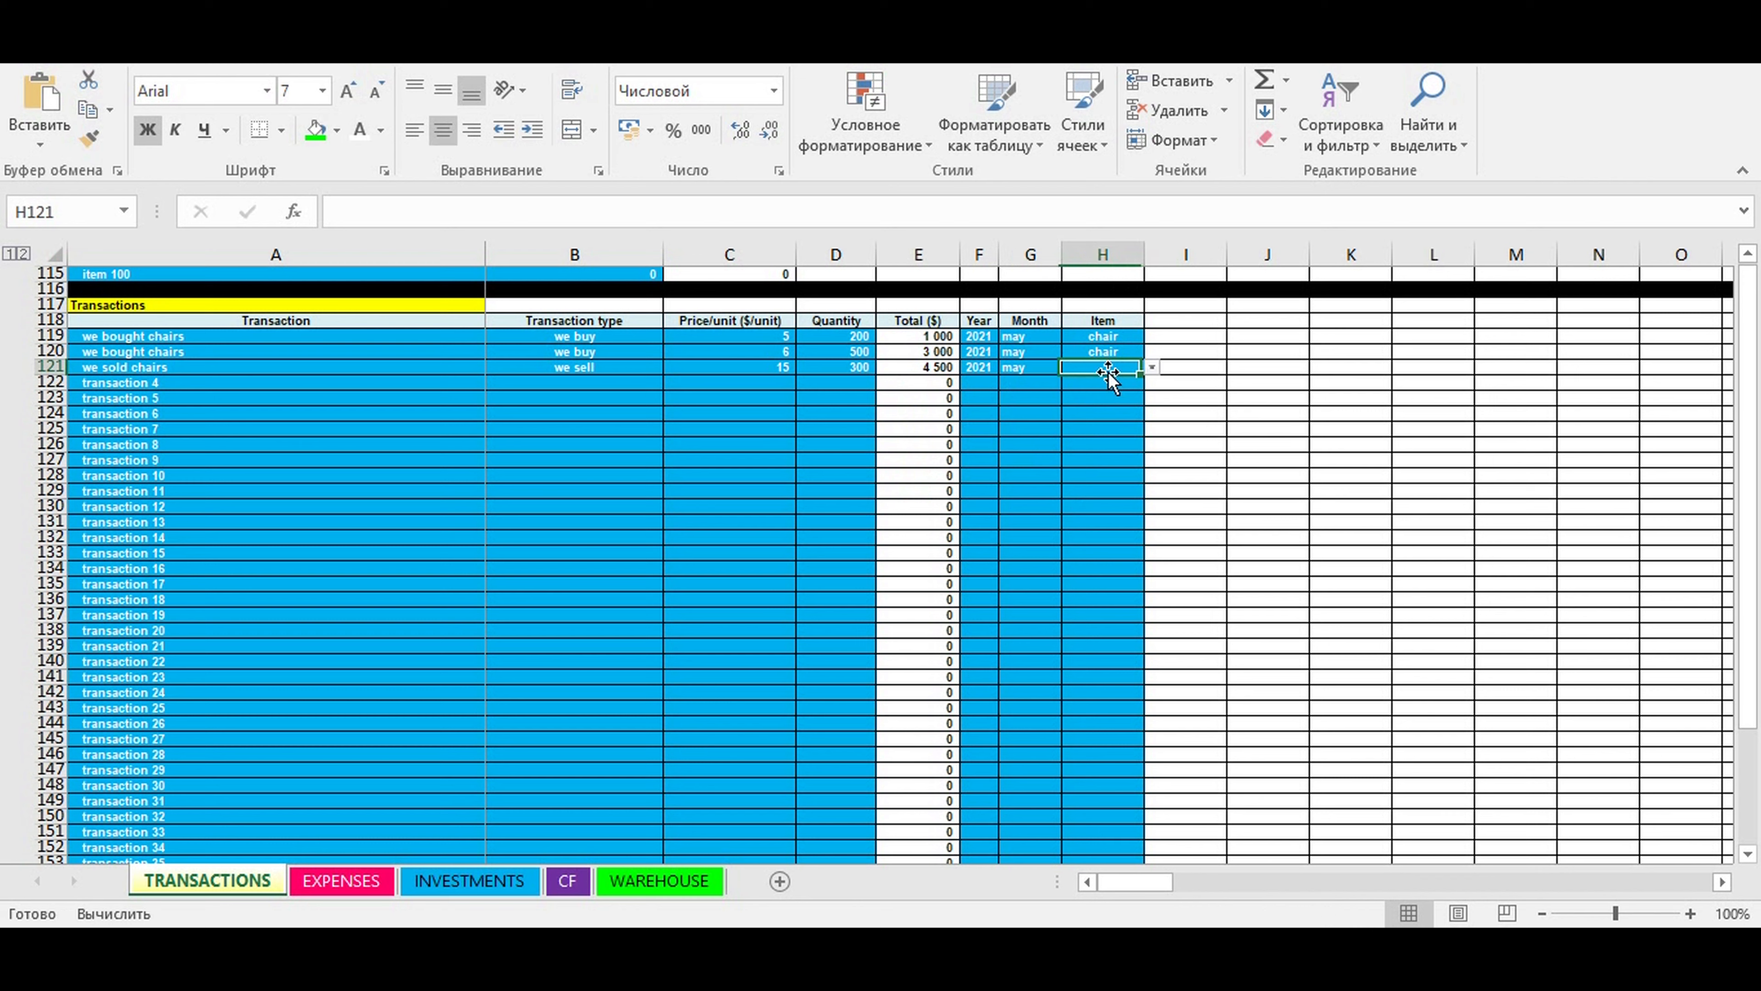
left_click(1151, 368)
key("Up")
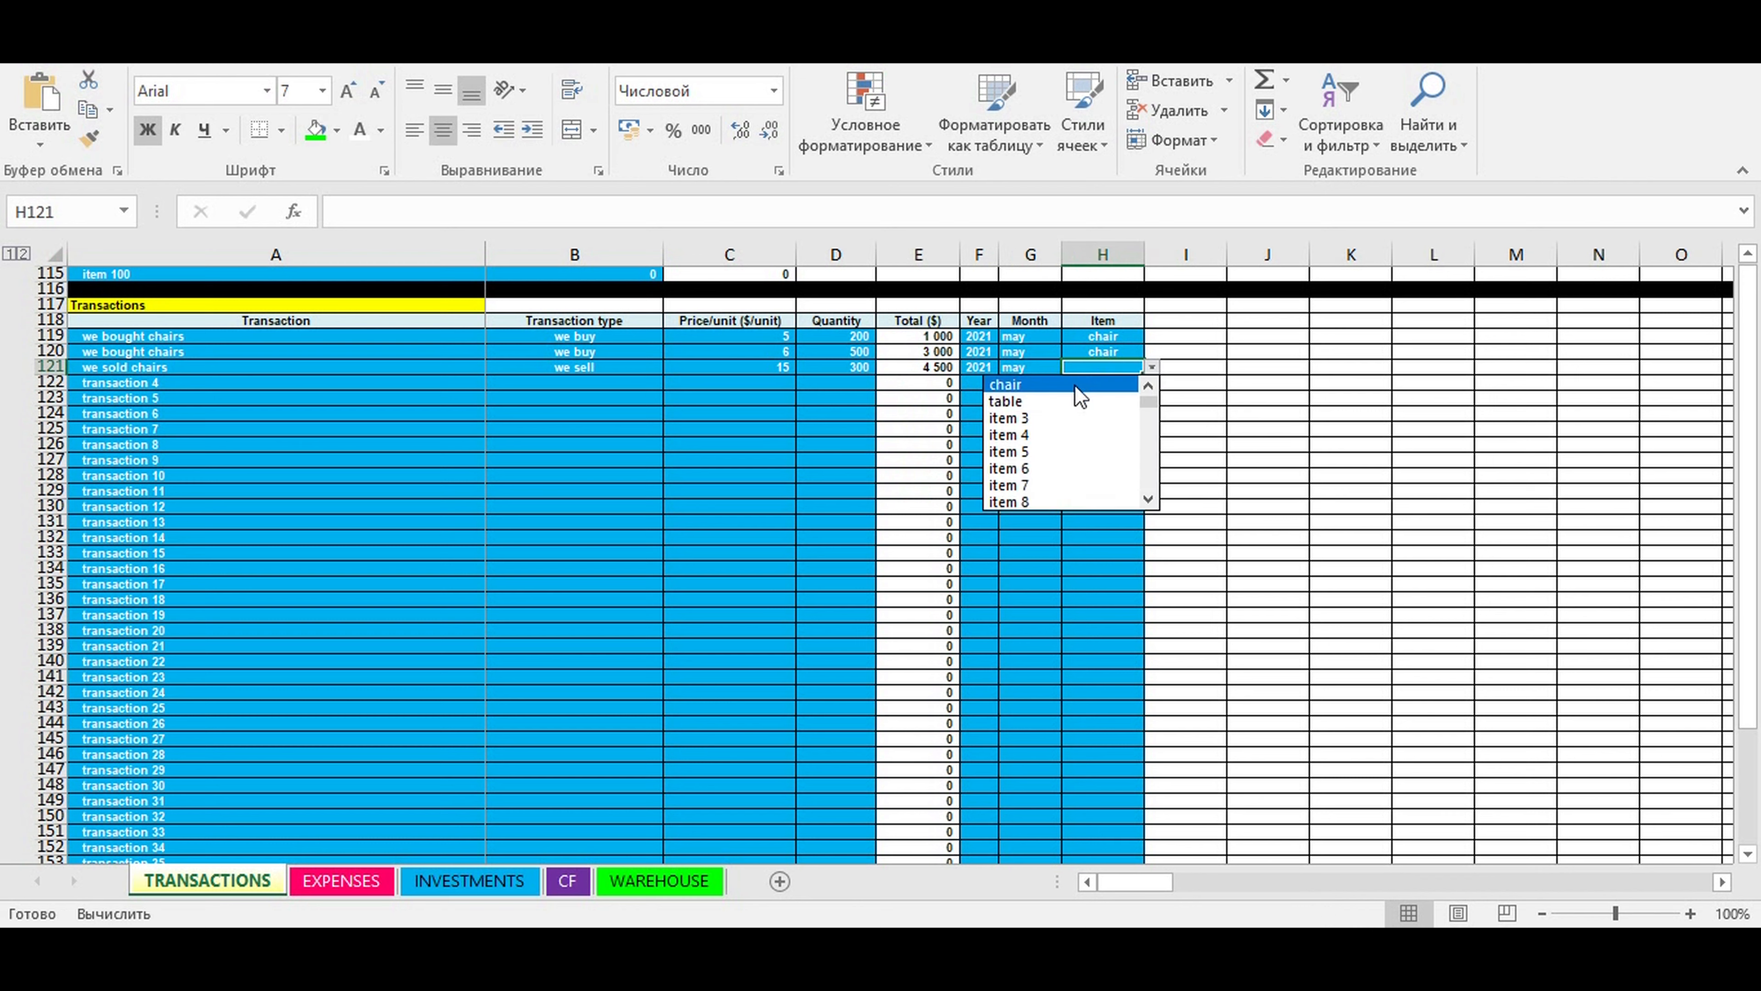
key("Return")
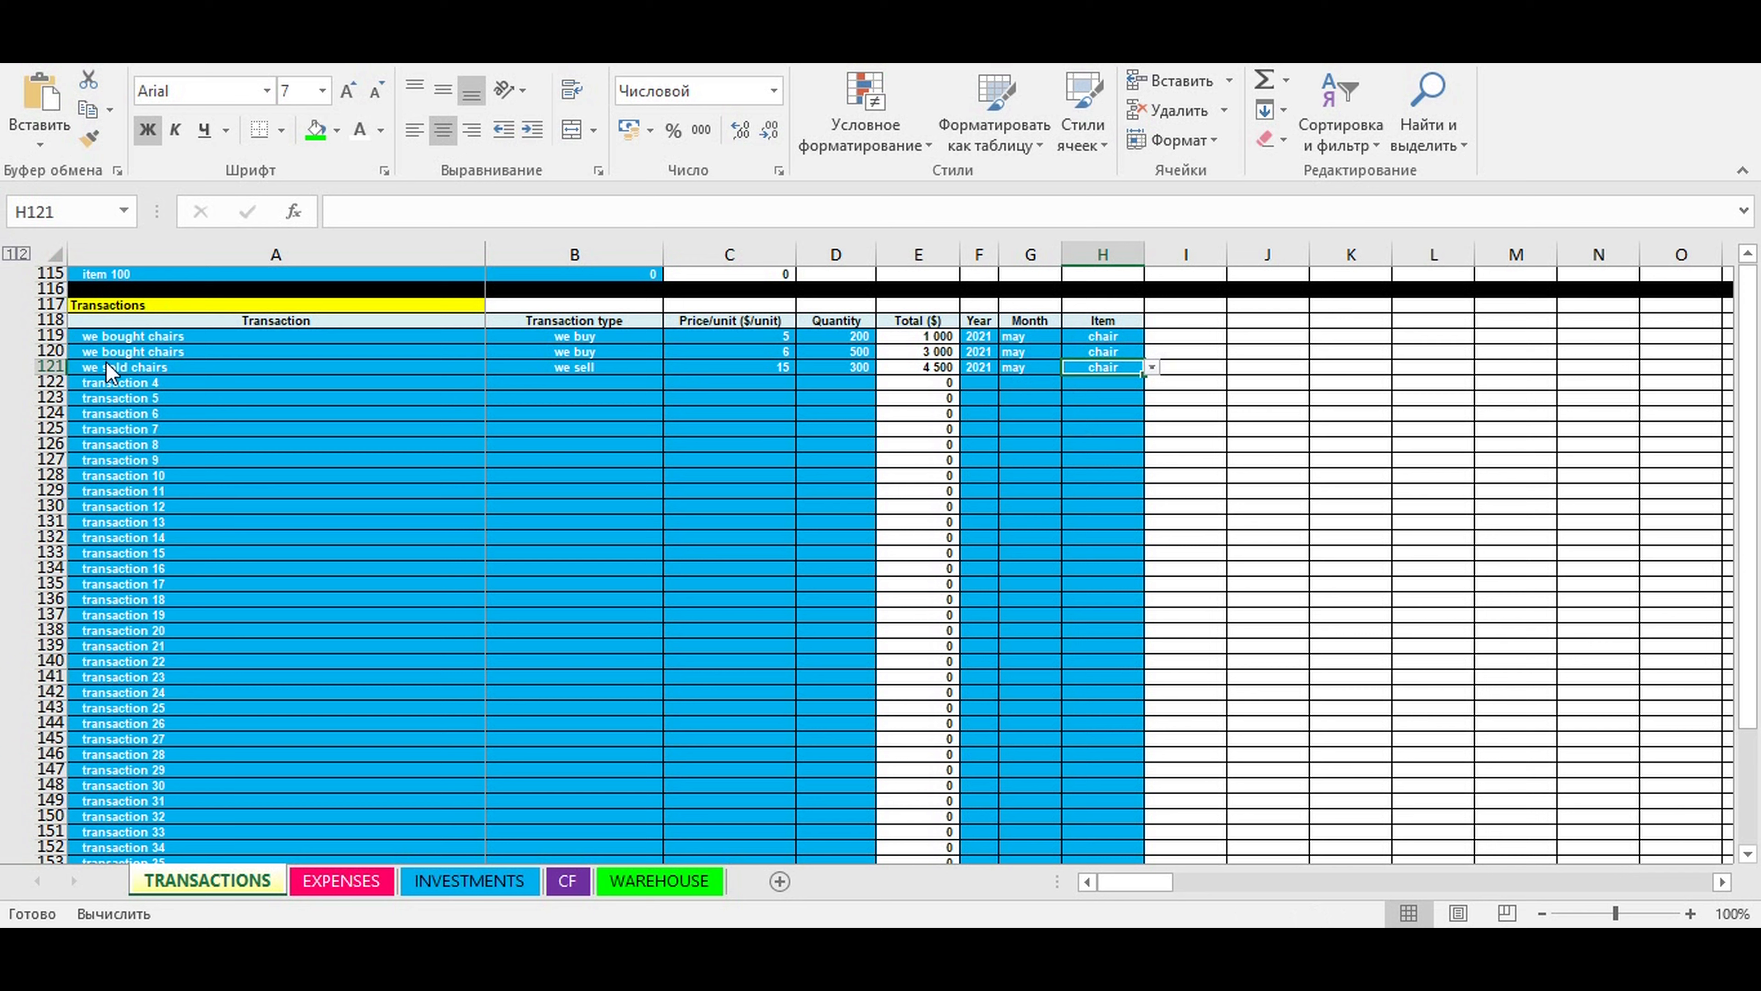
- Name the fourth transaction in row 122 "we sold chairs" and choose "we sell" as its transaction type
left_click(123, 382)
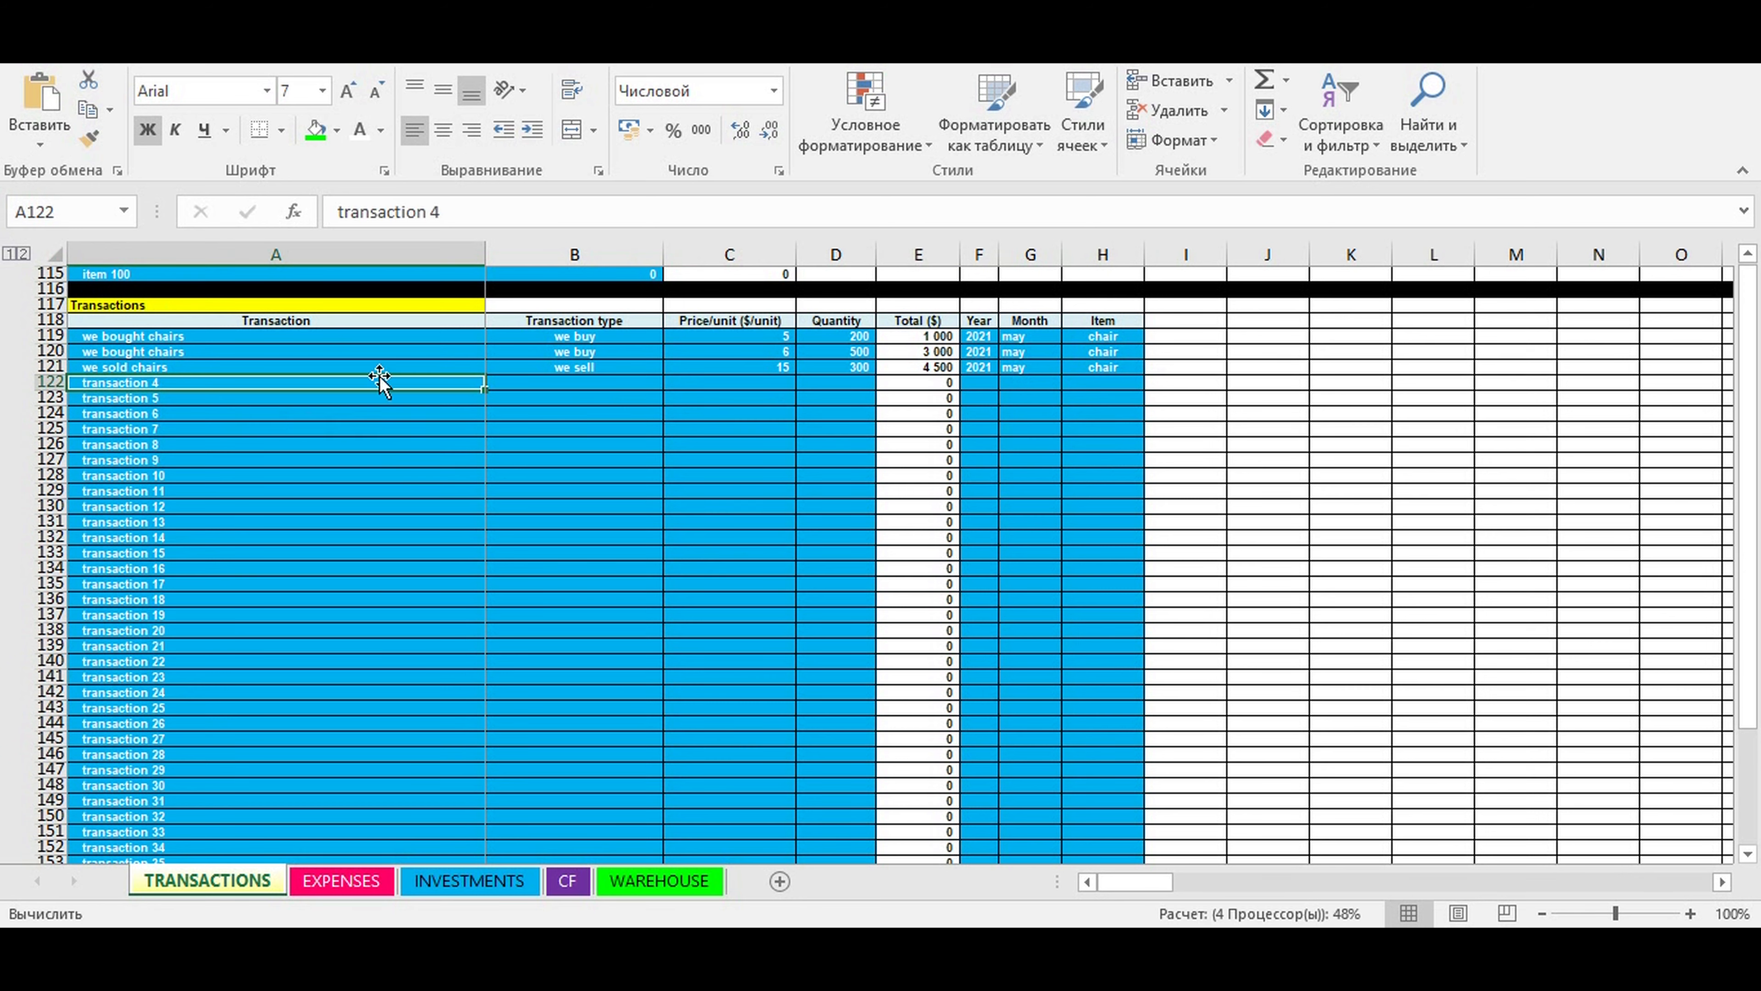
type("we")
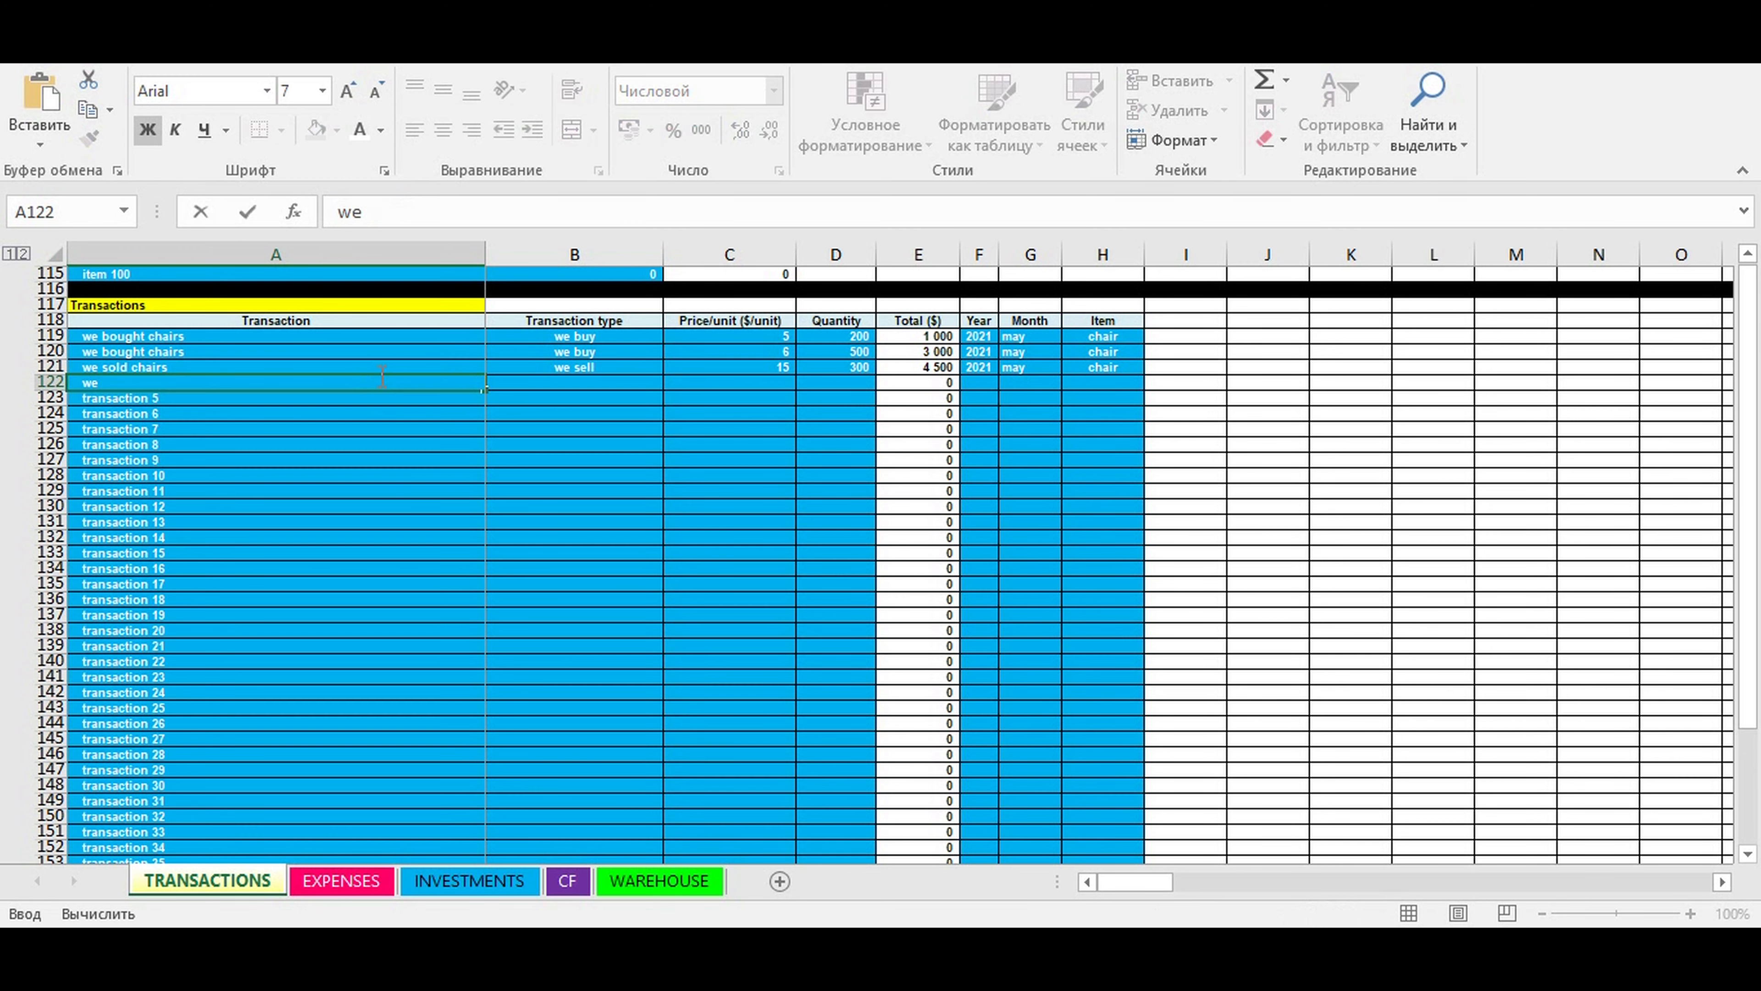
type(" sold chairs")
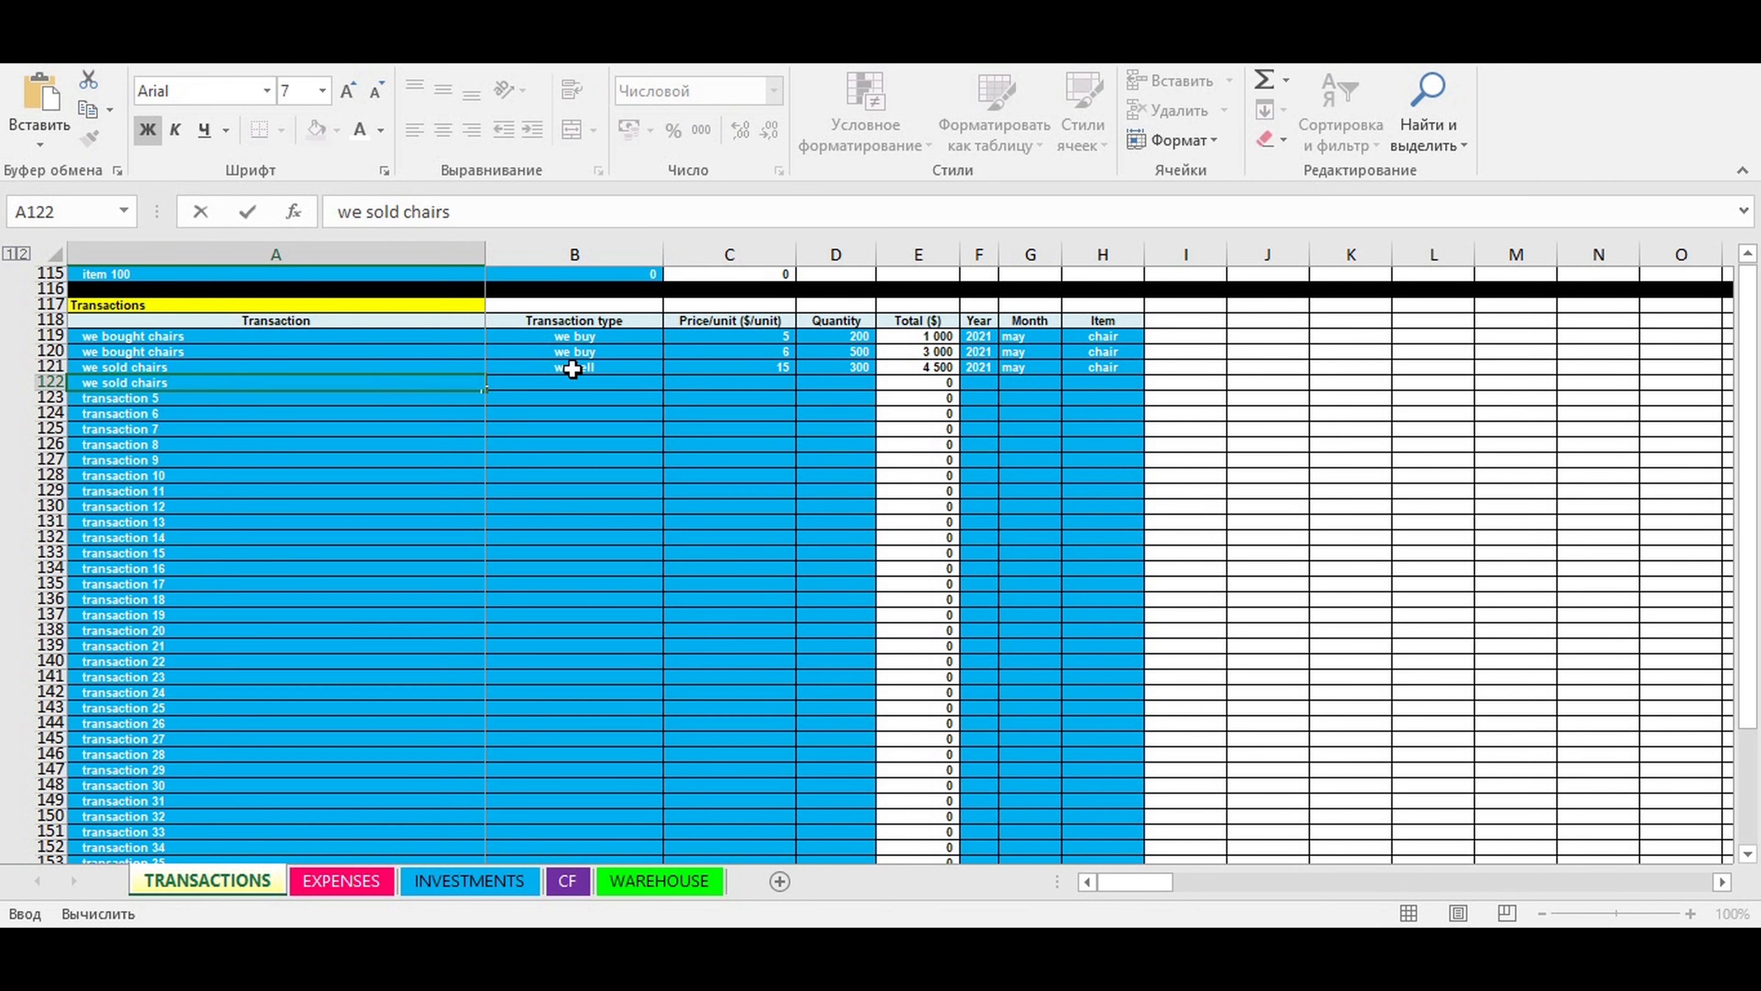
left_click(578, 392)
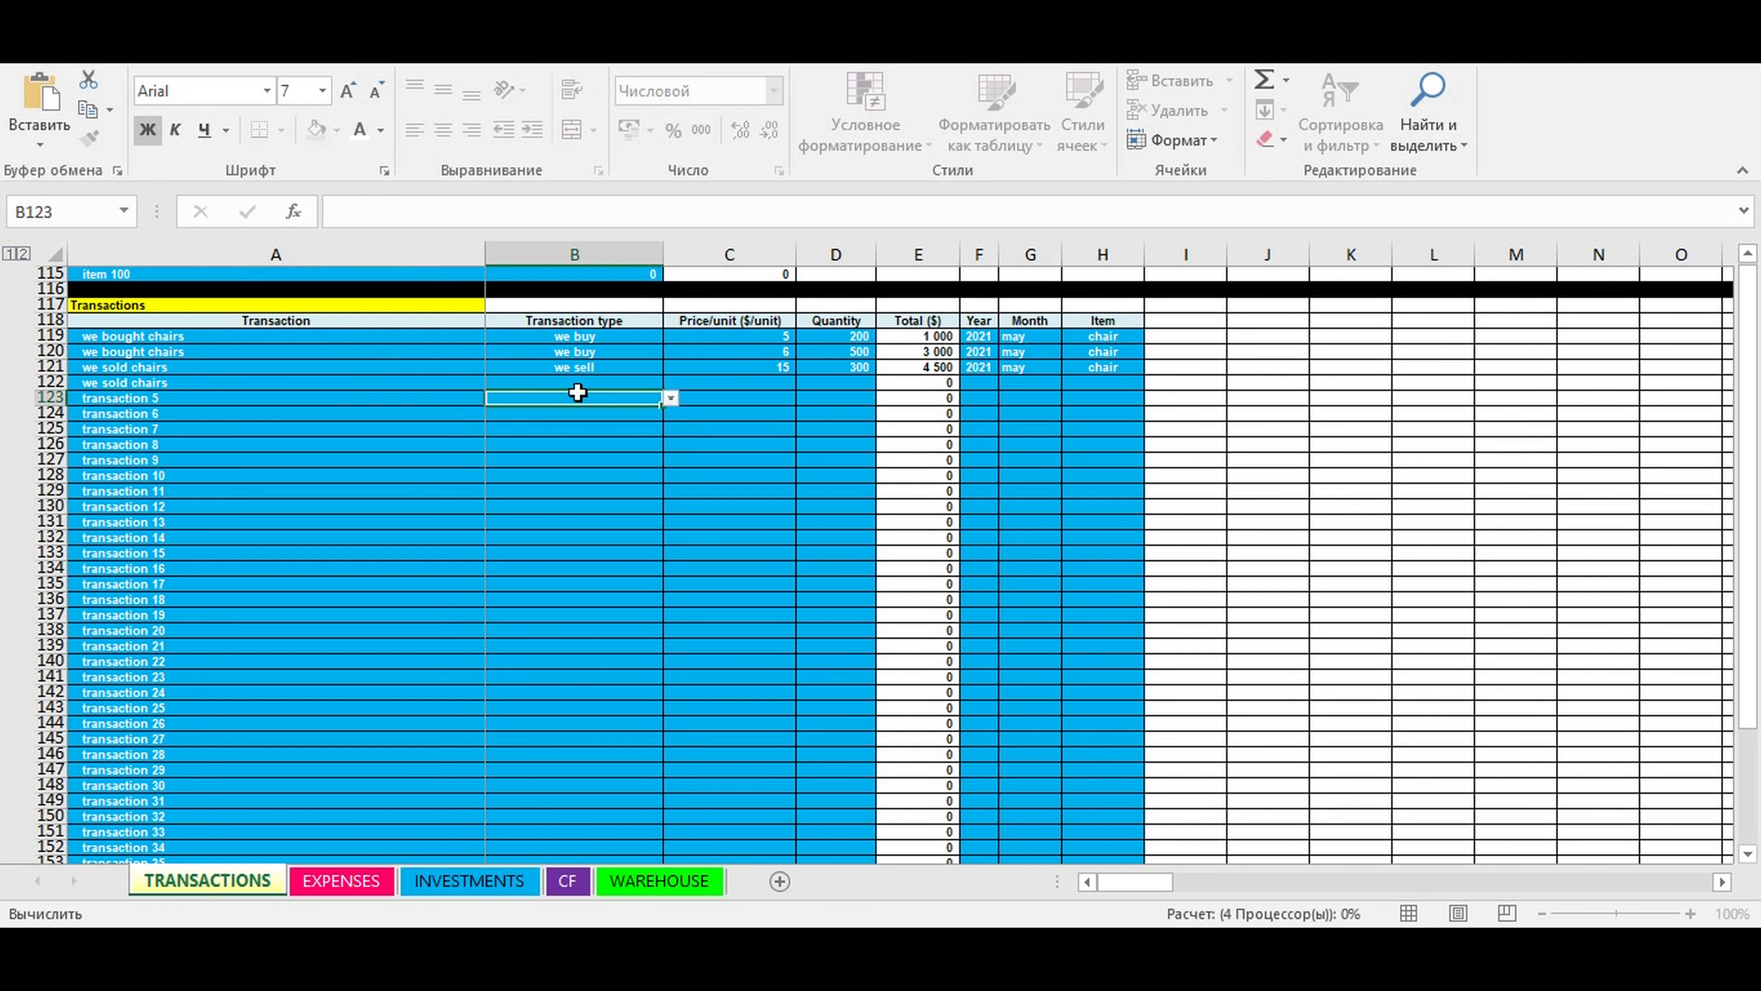
left_click(630, 383)
left_click(670, 383)
left_click(554, 395)
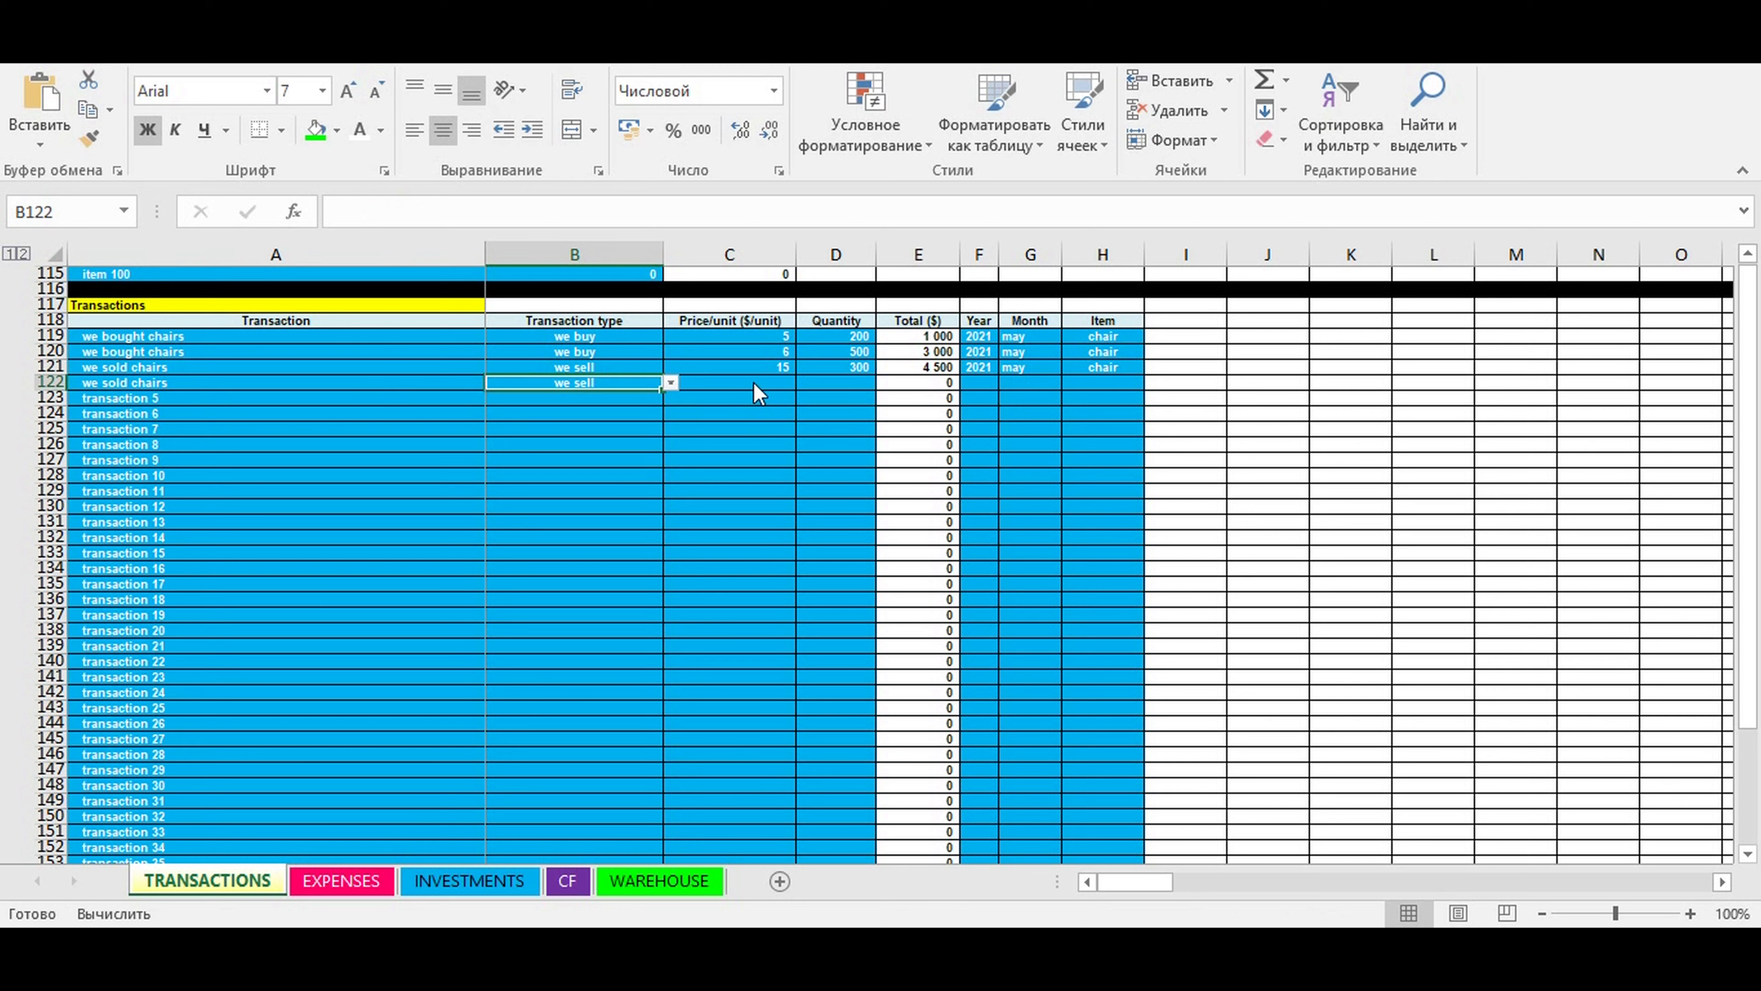
- Enter a price per unit of 20 and a quantity of 50 for the "we sold chairs" transaction in row 122
left_click(752, 381)
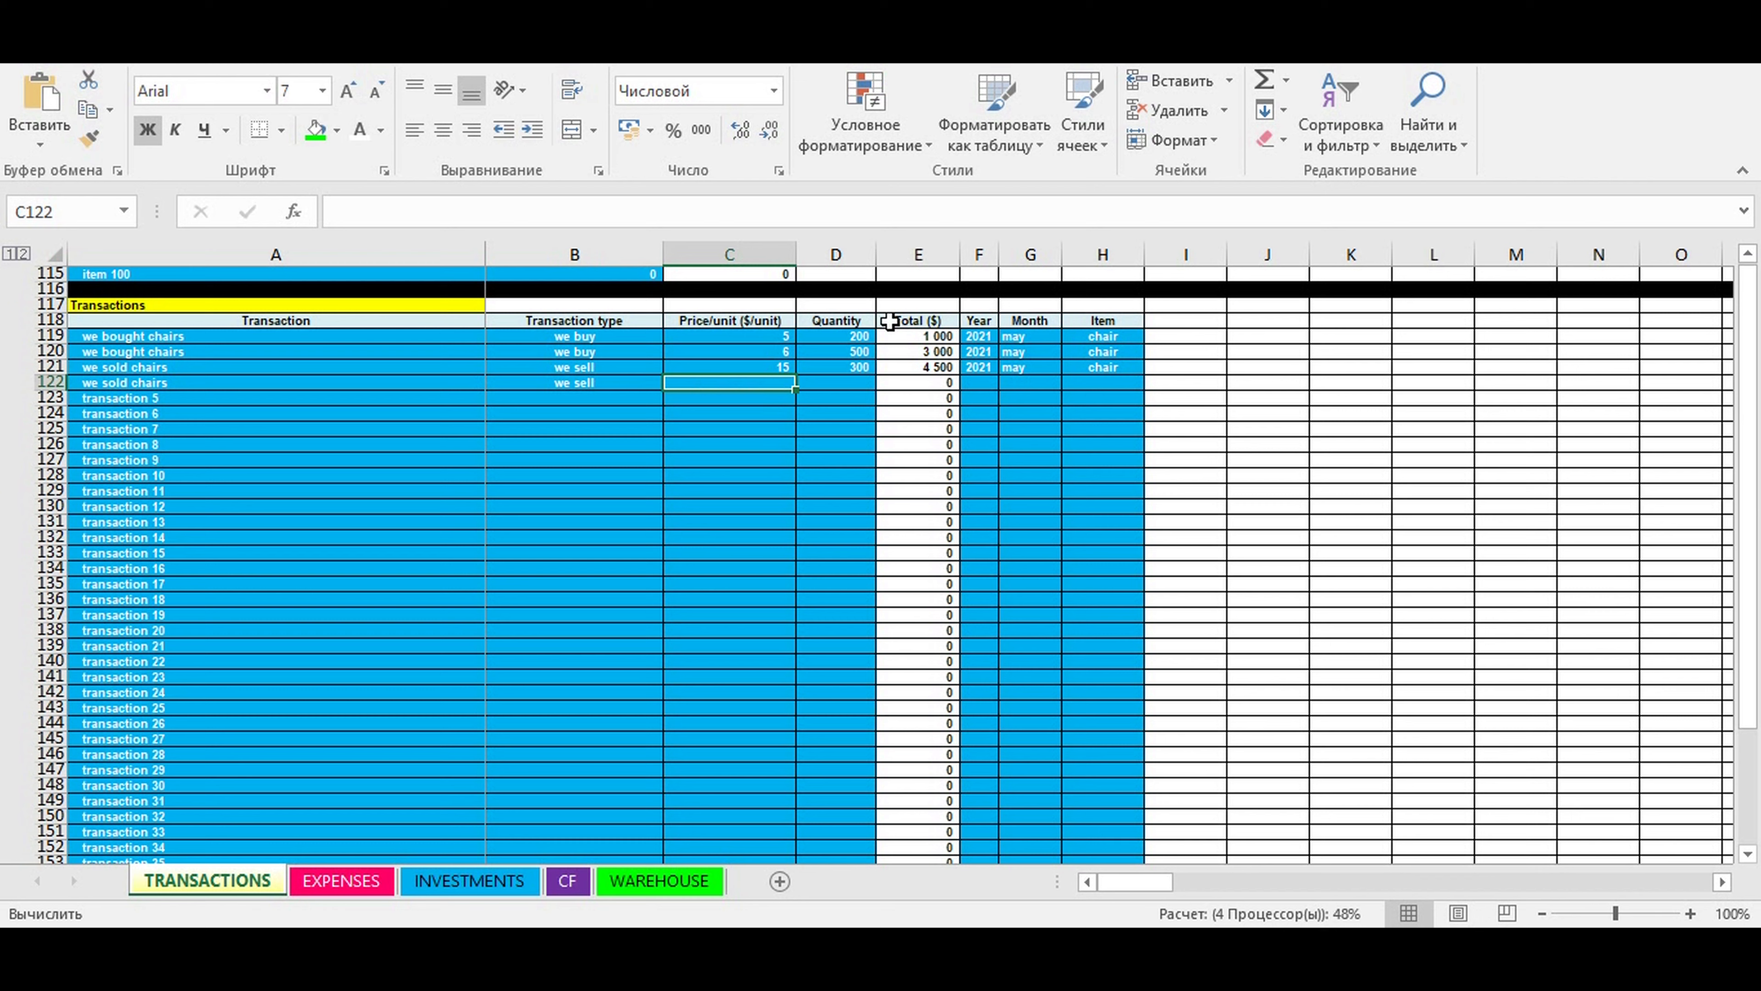
type("20")
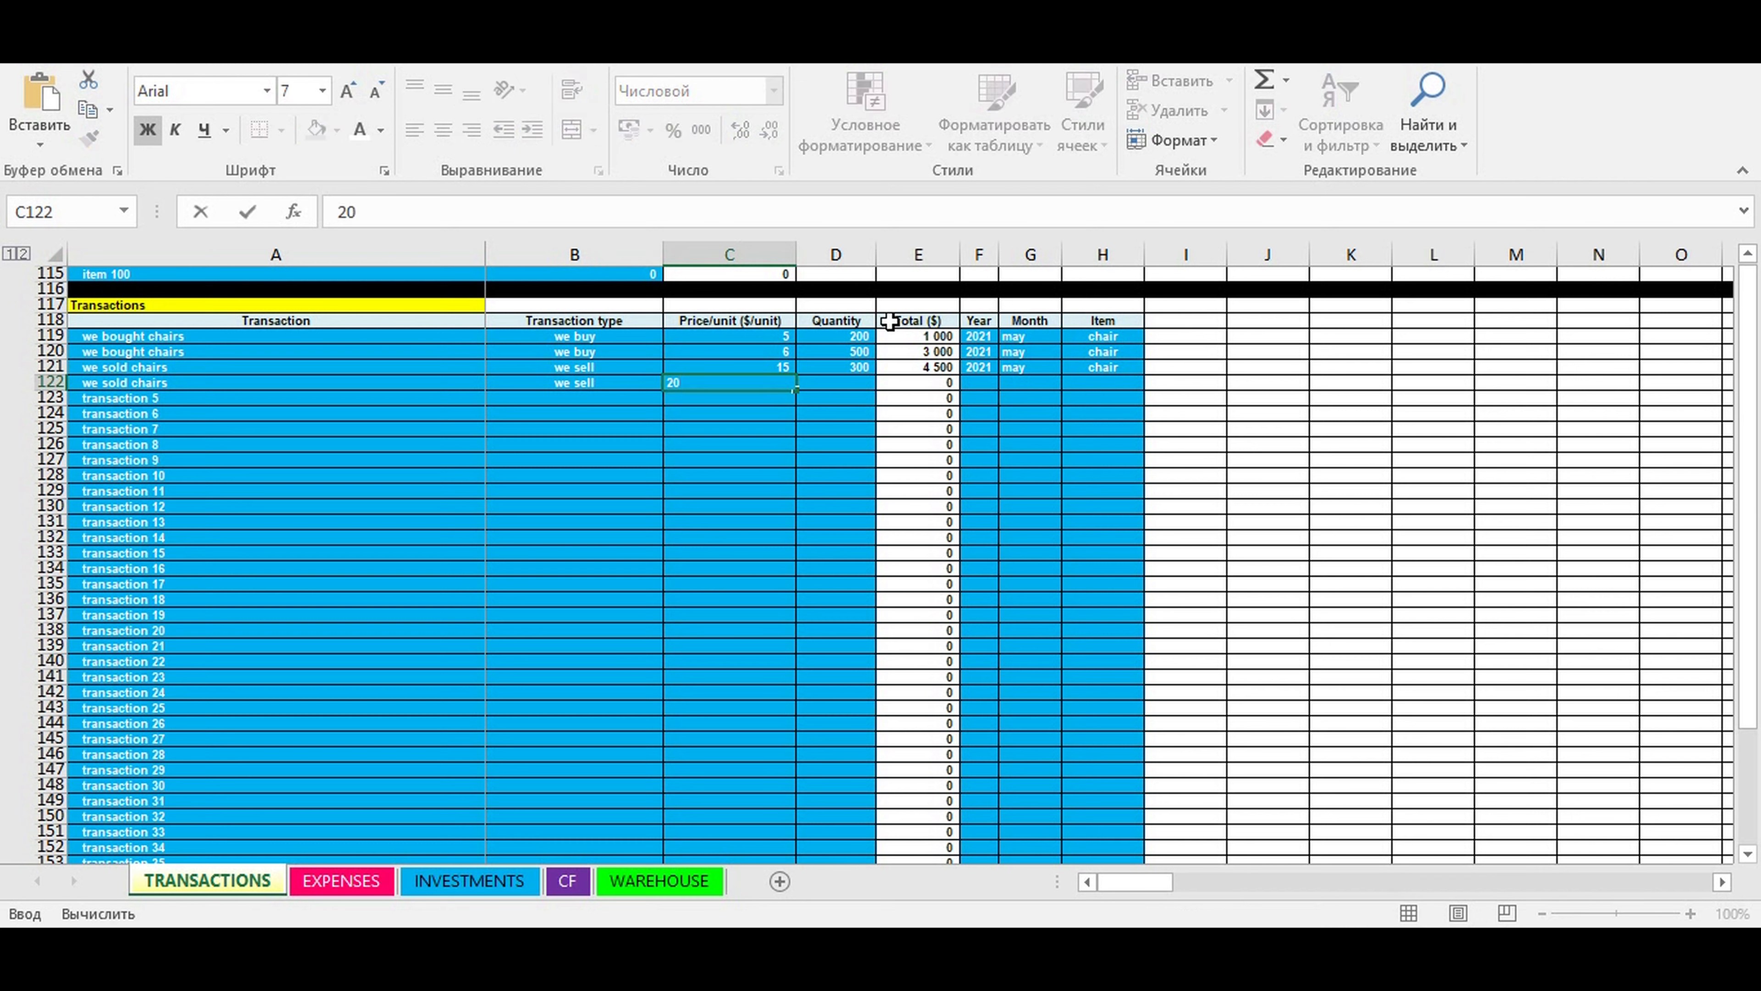
key("Return")
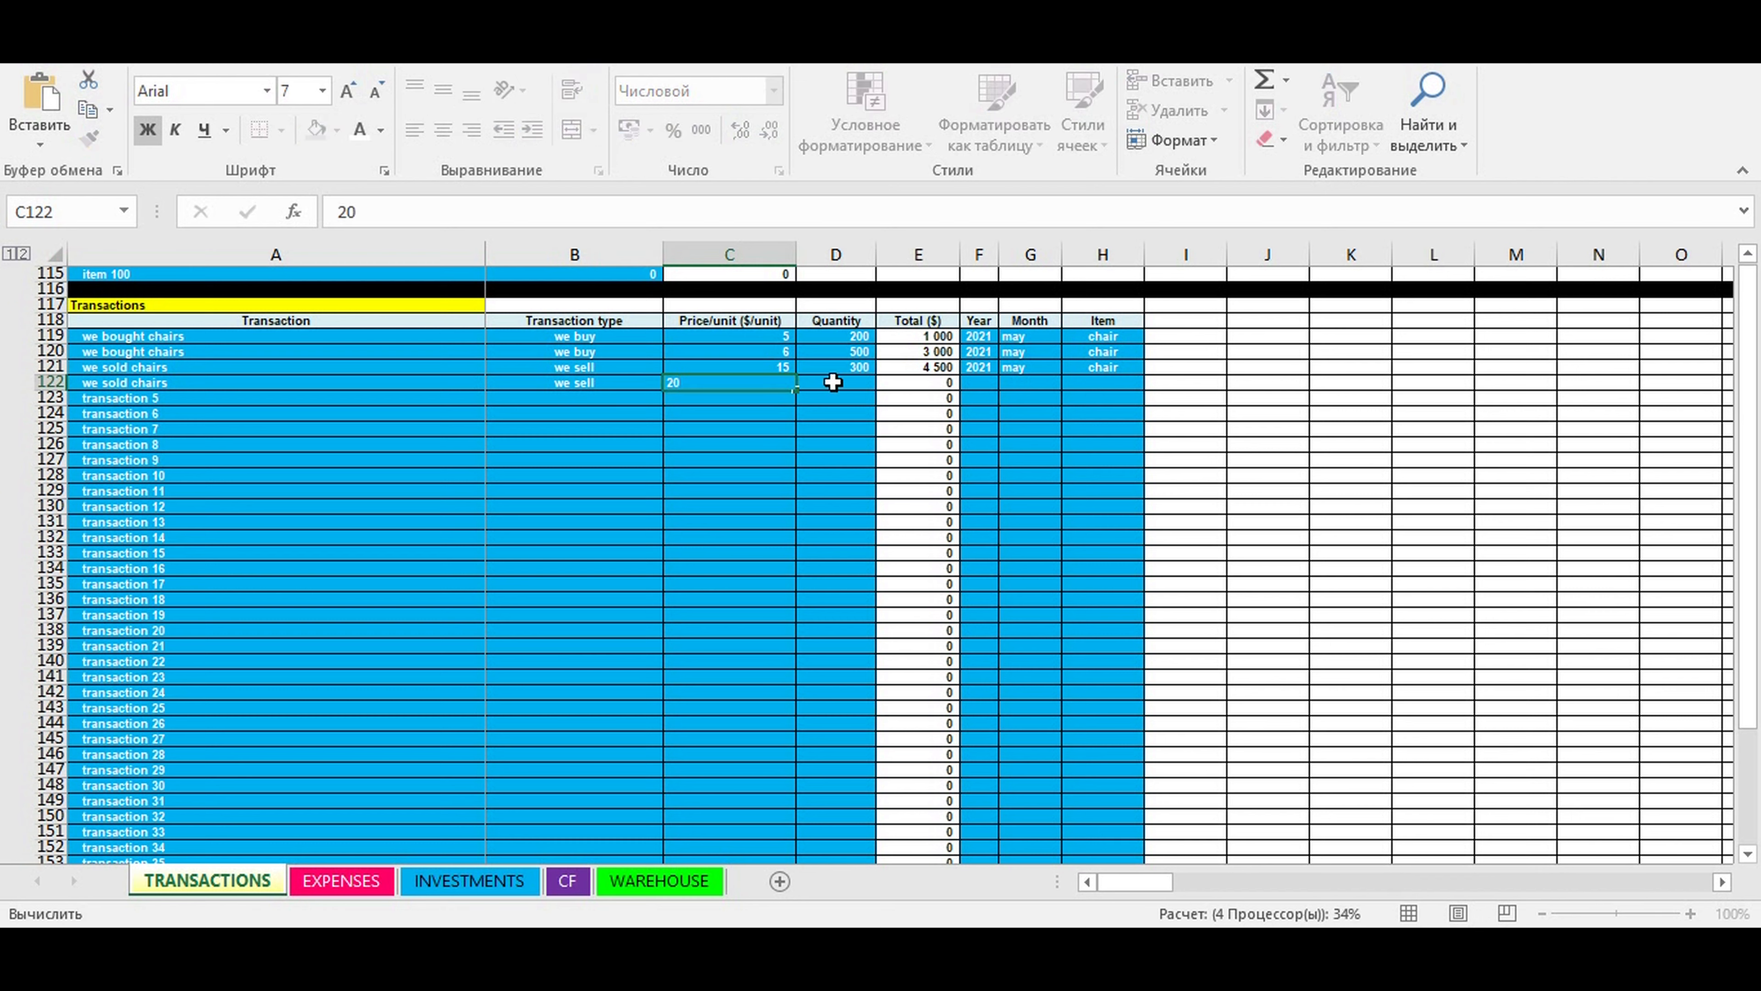
left_click(833, 382)
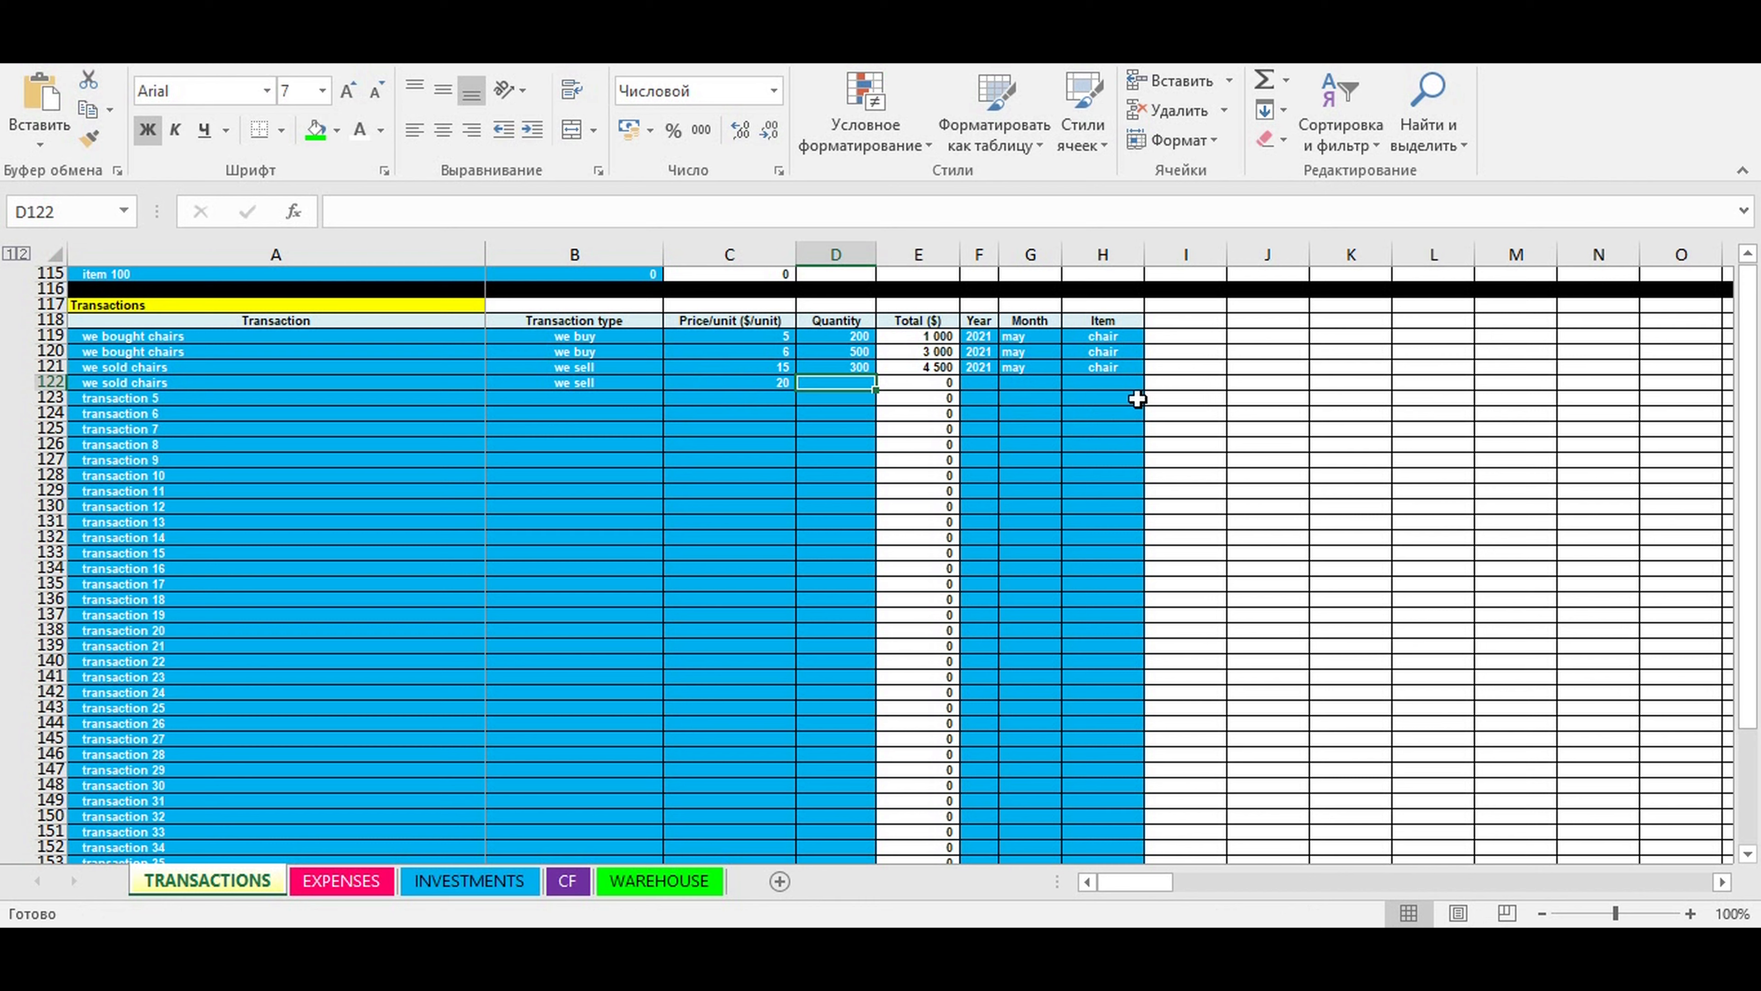
type("50")
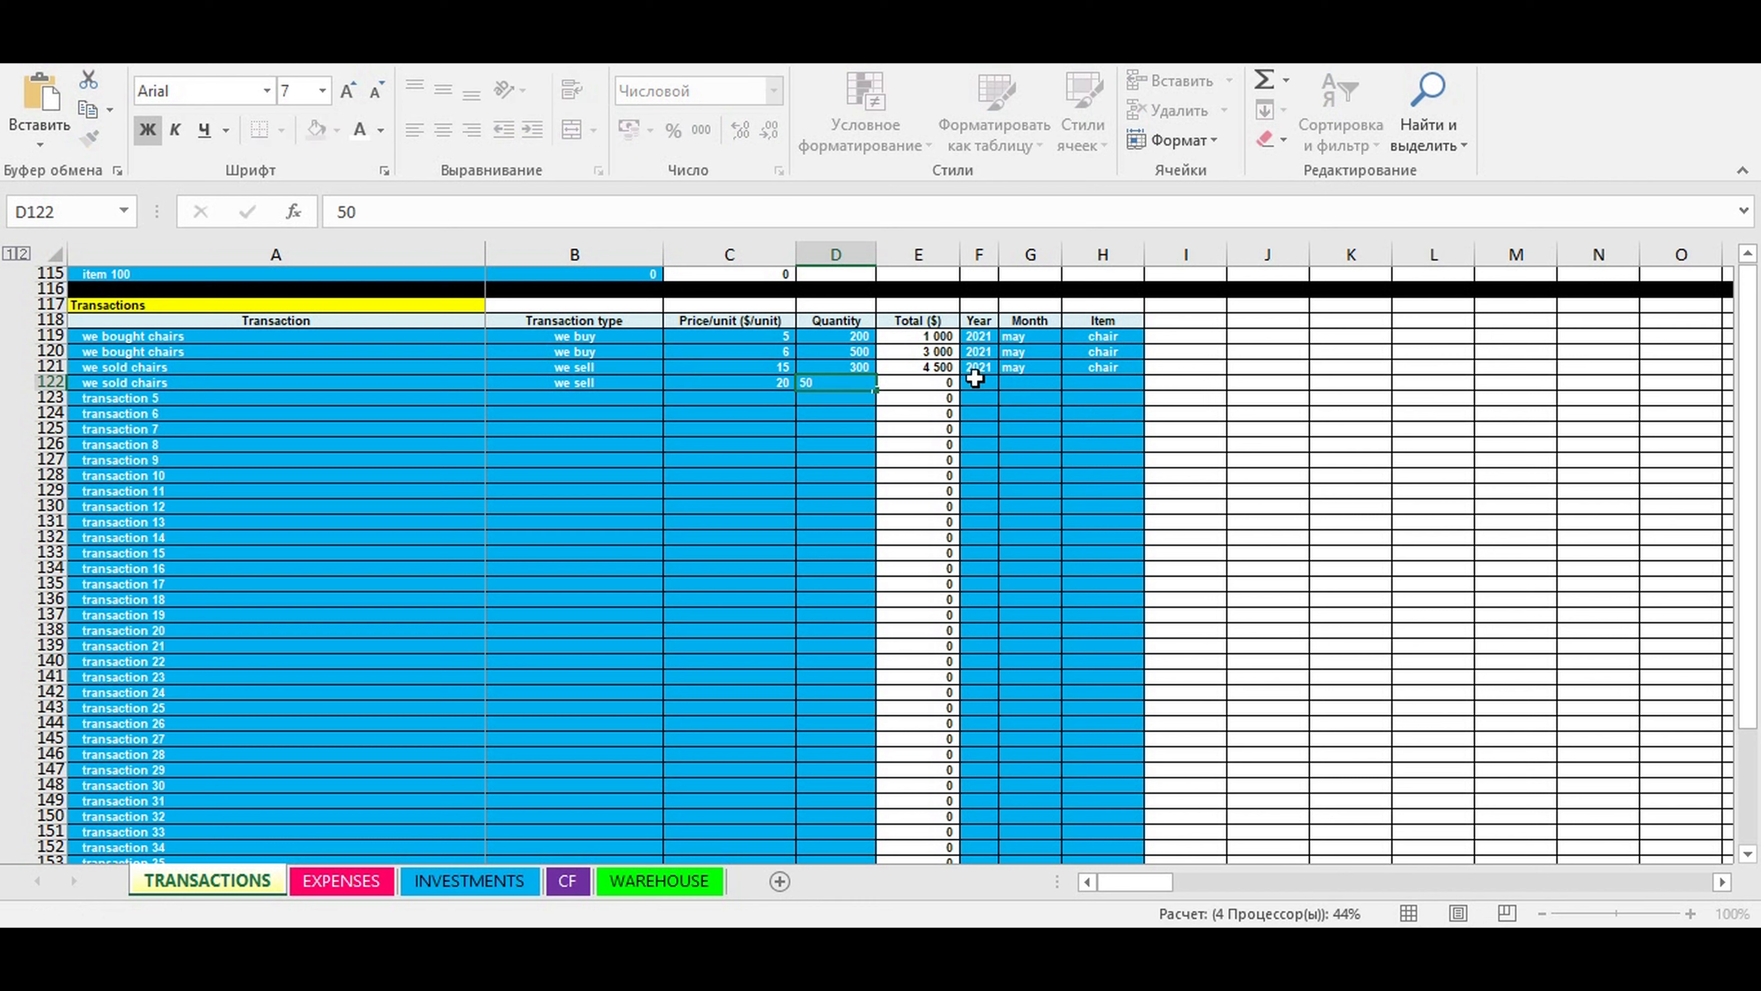
- Set the year to 2021 and the month to may for the "we sold chairs" transaction in row 122
left_click(979, 382)
left_click(1006, 382)
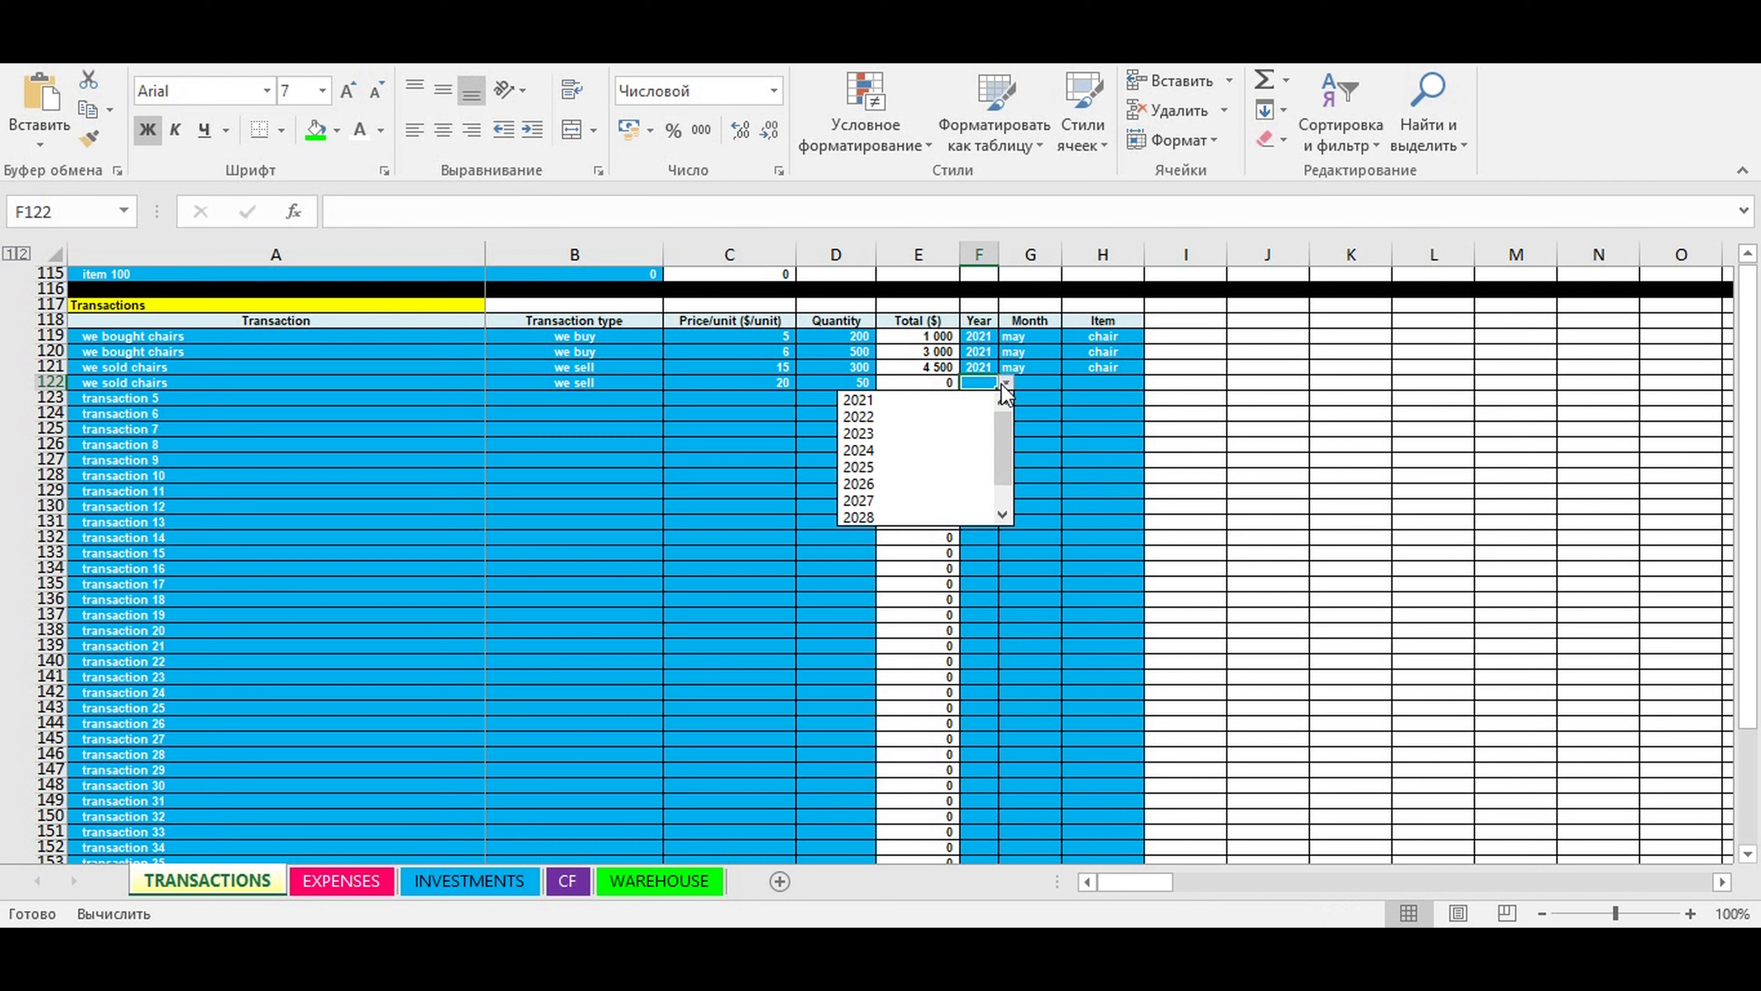
left_click(998, 398)
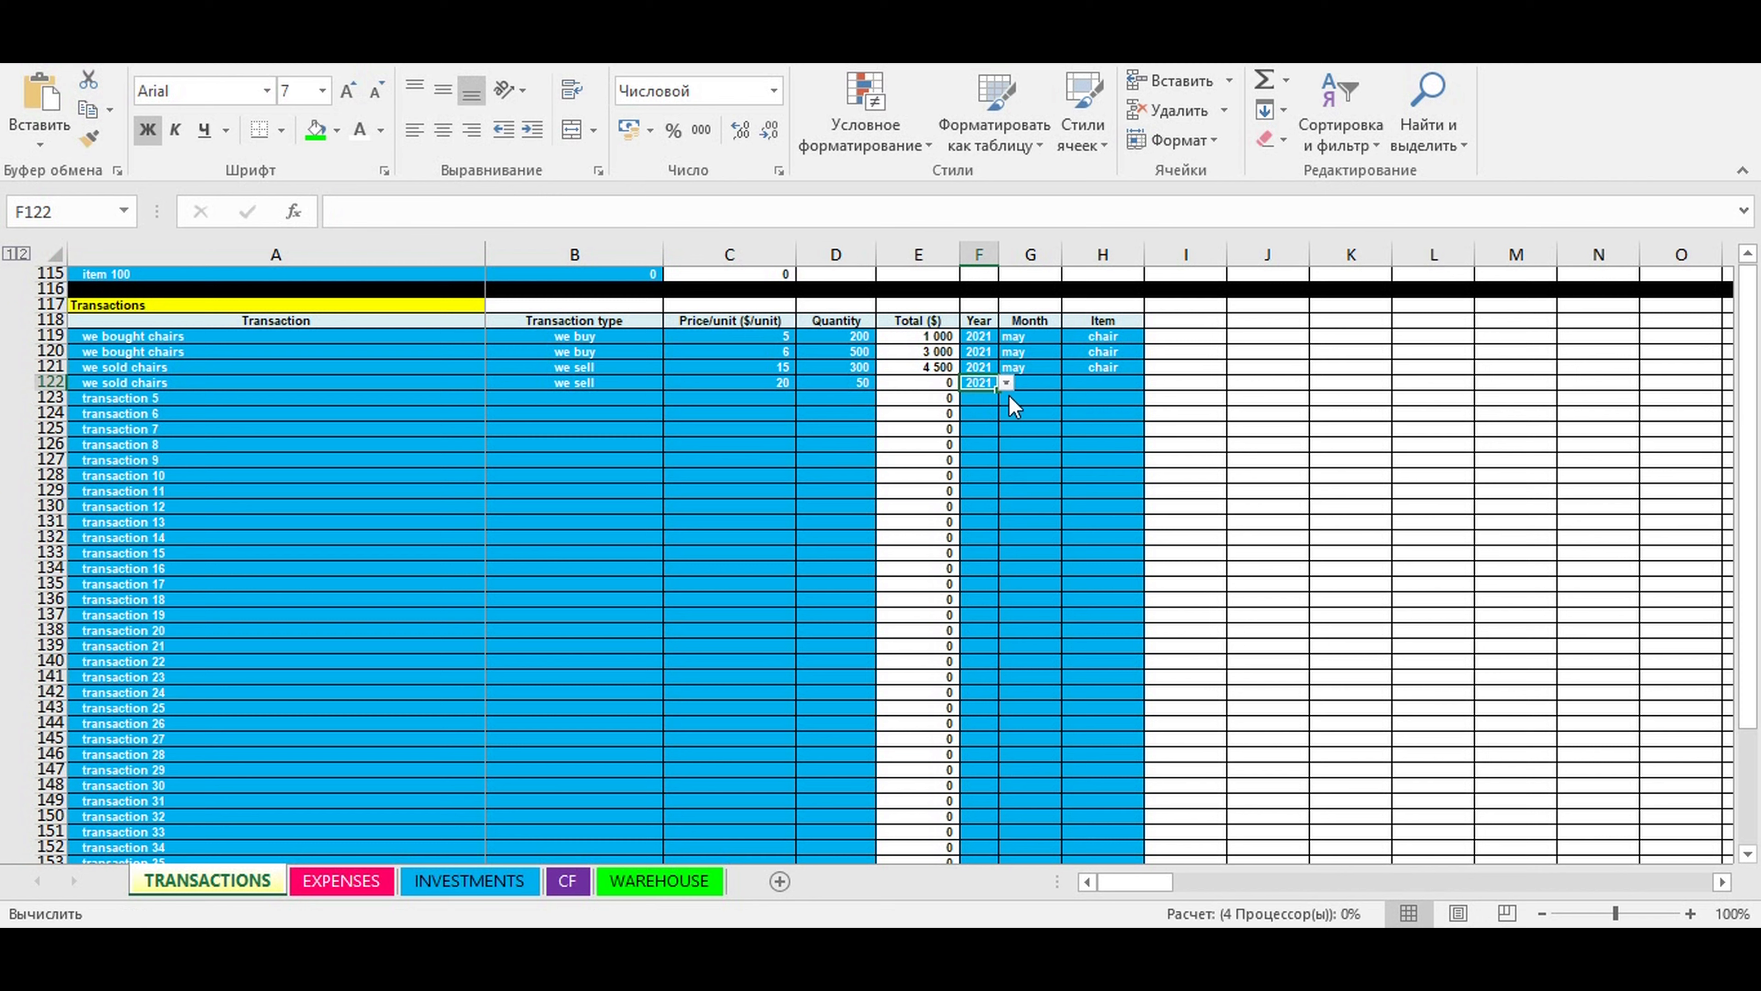
left_click(1040, 382)
left_click(1068, 384)
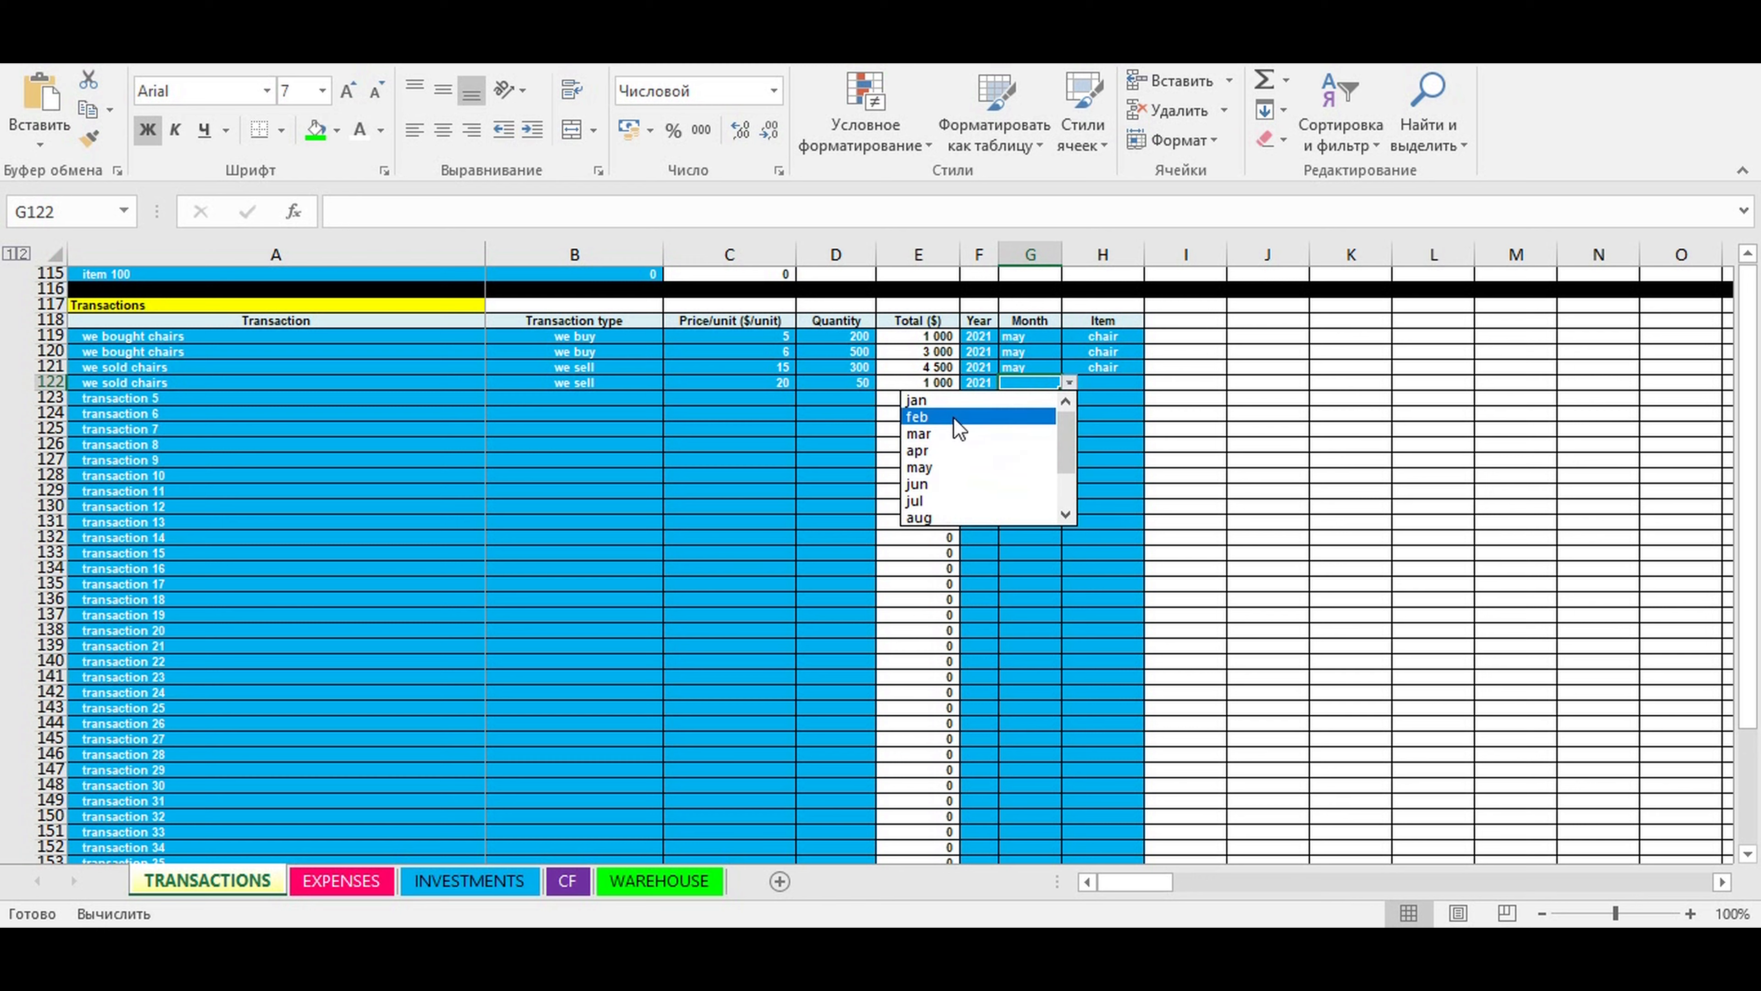
left_click(937, 466)
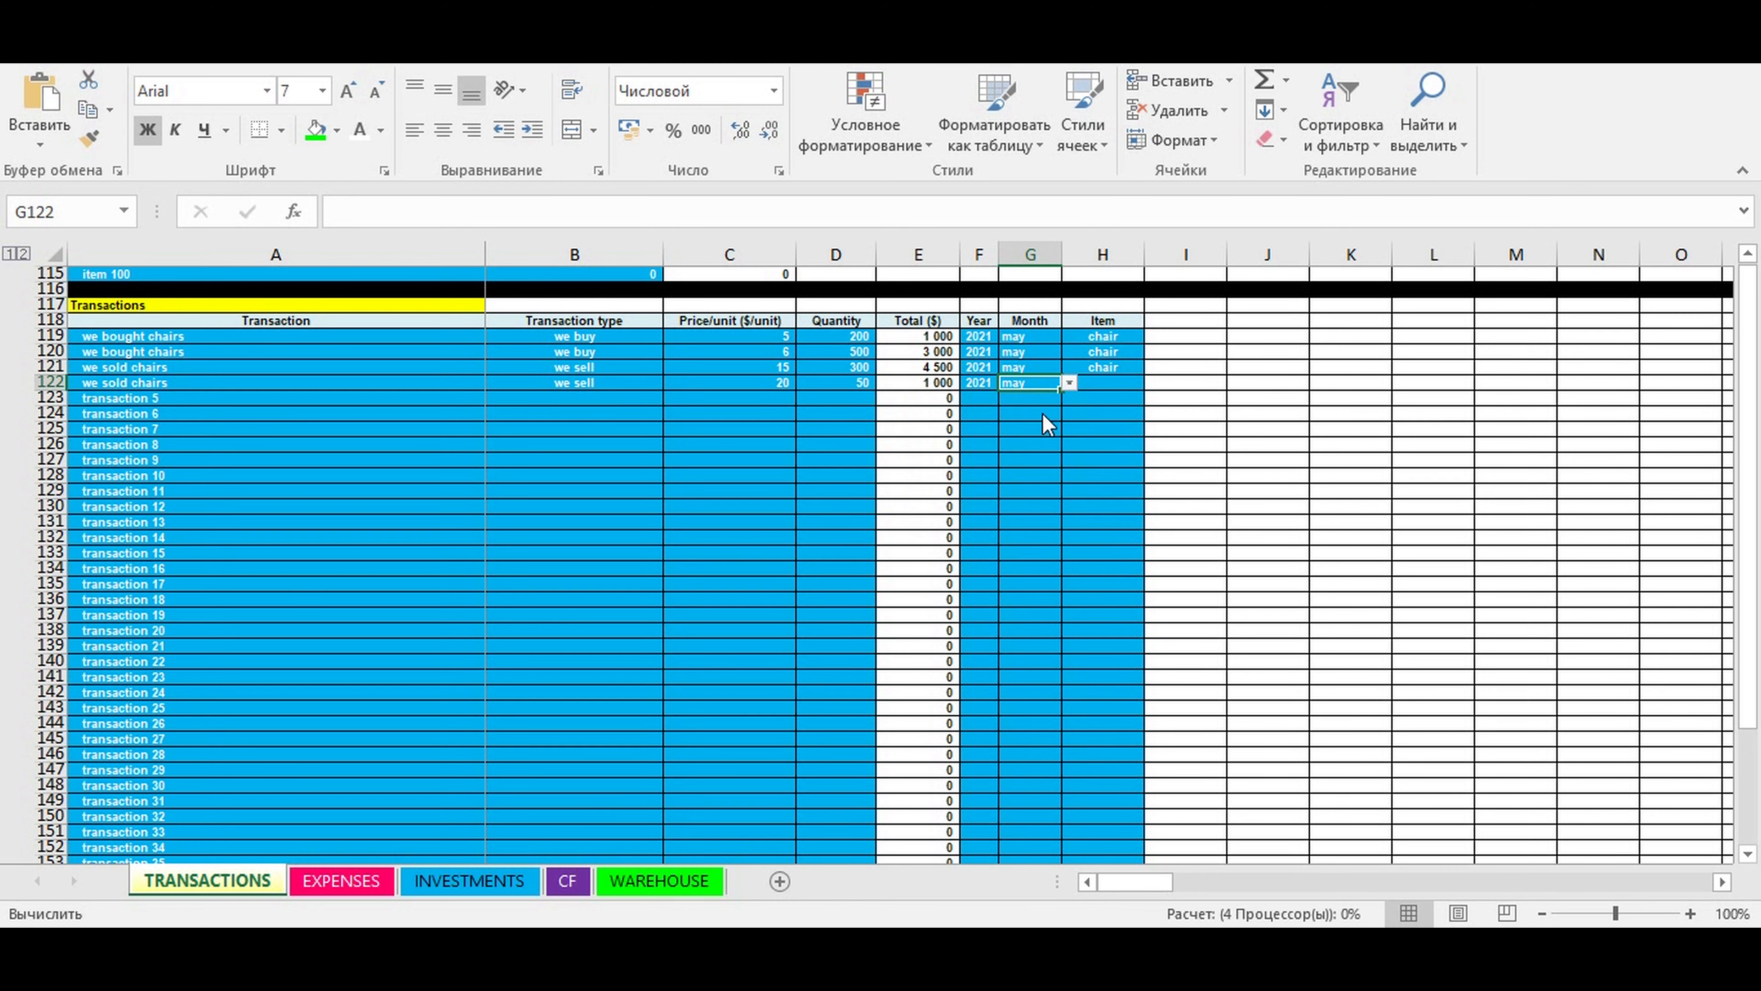
- Assign the item "chair" to the "we sold chairs" transaction in row 122
left_click(1102, 383)
left_click(1150, 383)
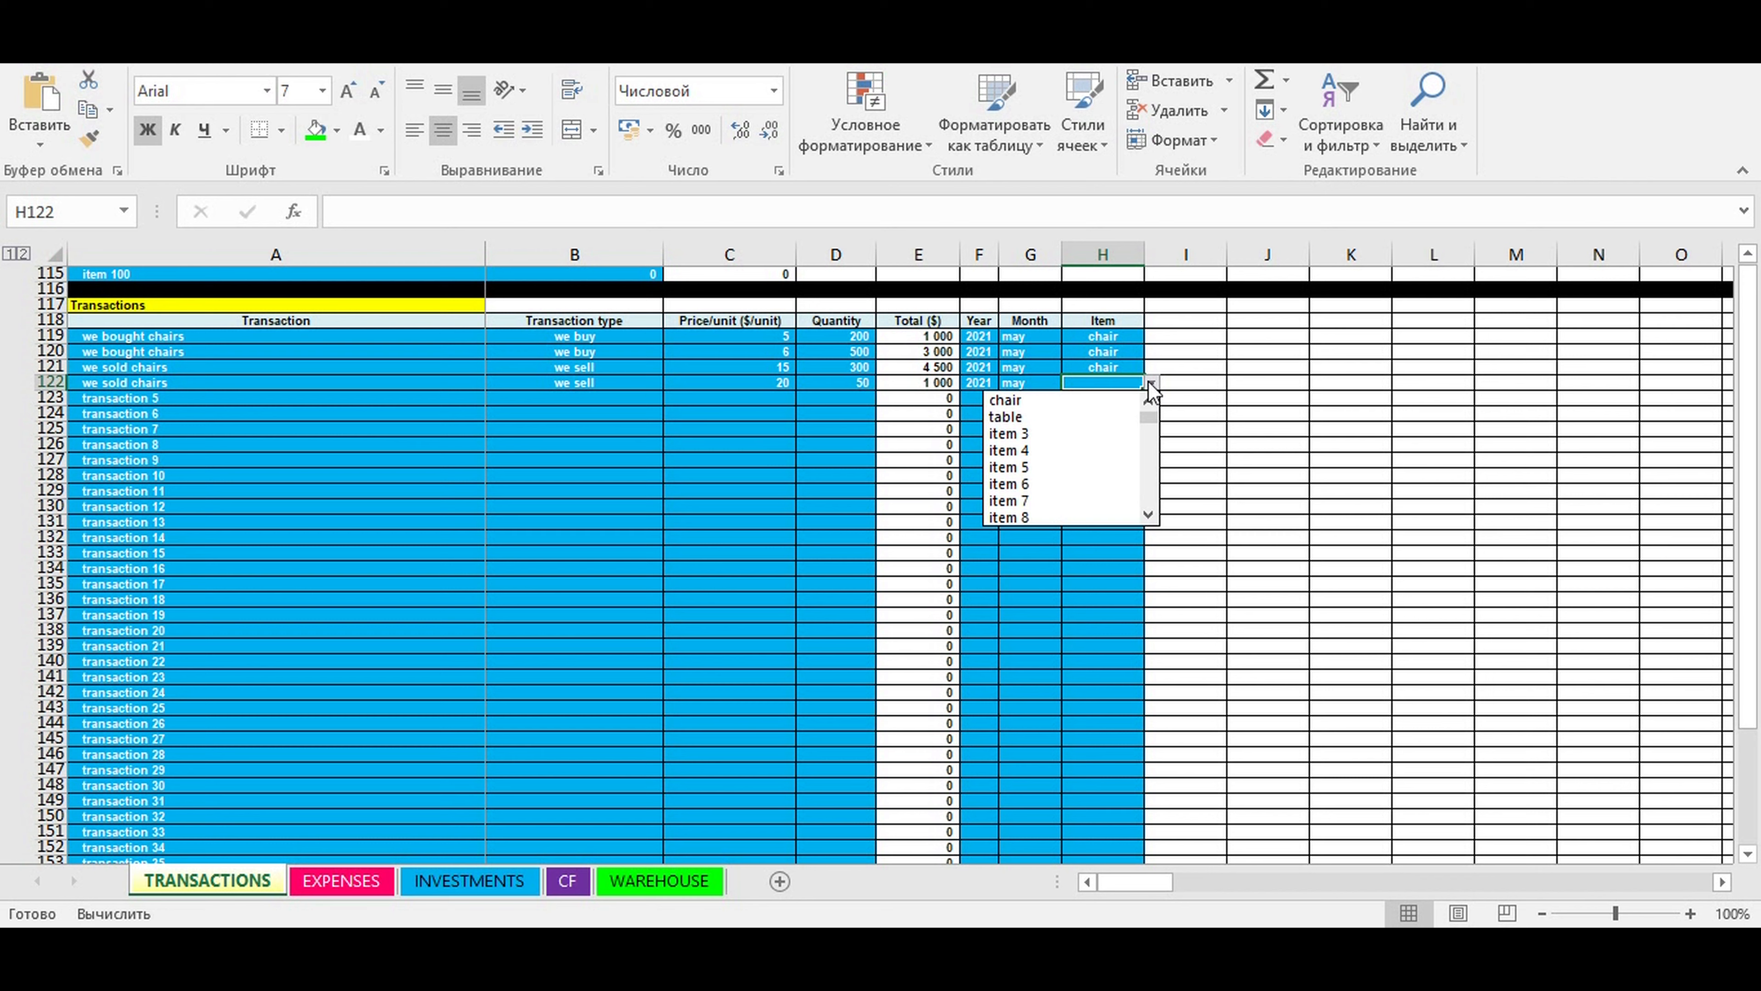
left_click(1101, 401)
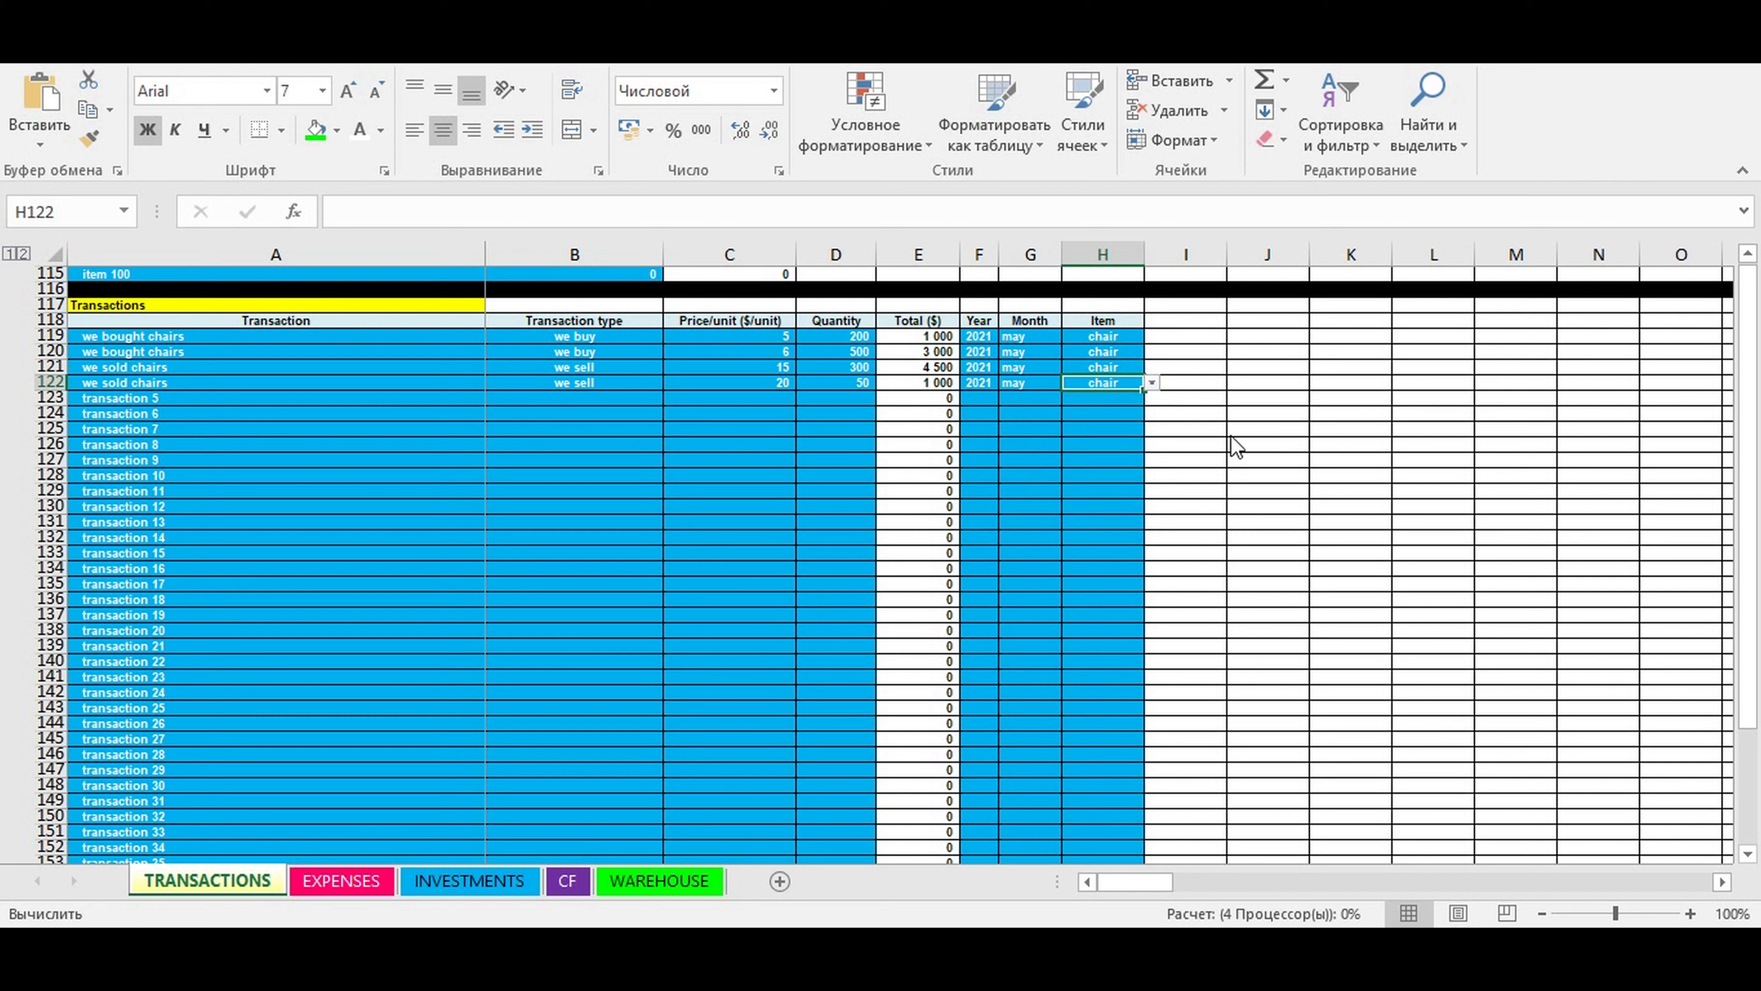
- Name the fifth transaction in row 123 "we bought tables"
left_click(515, 430)
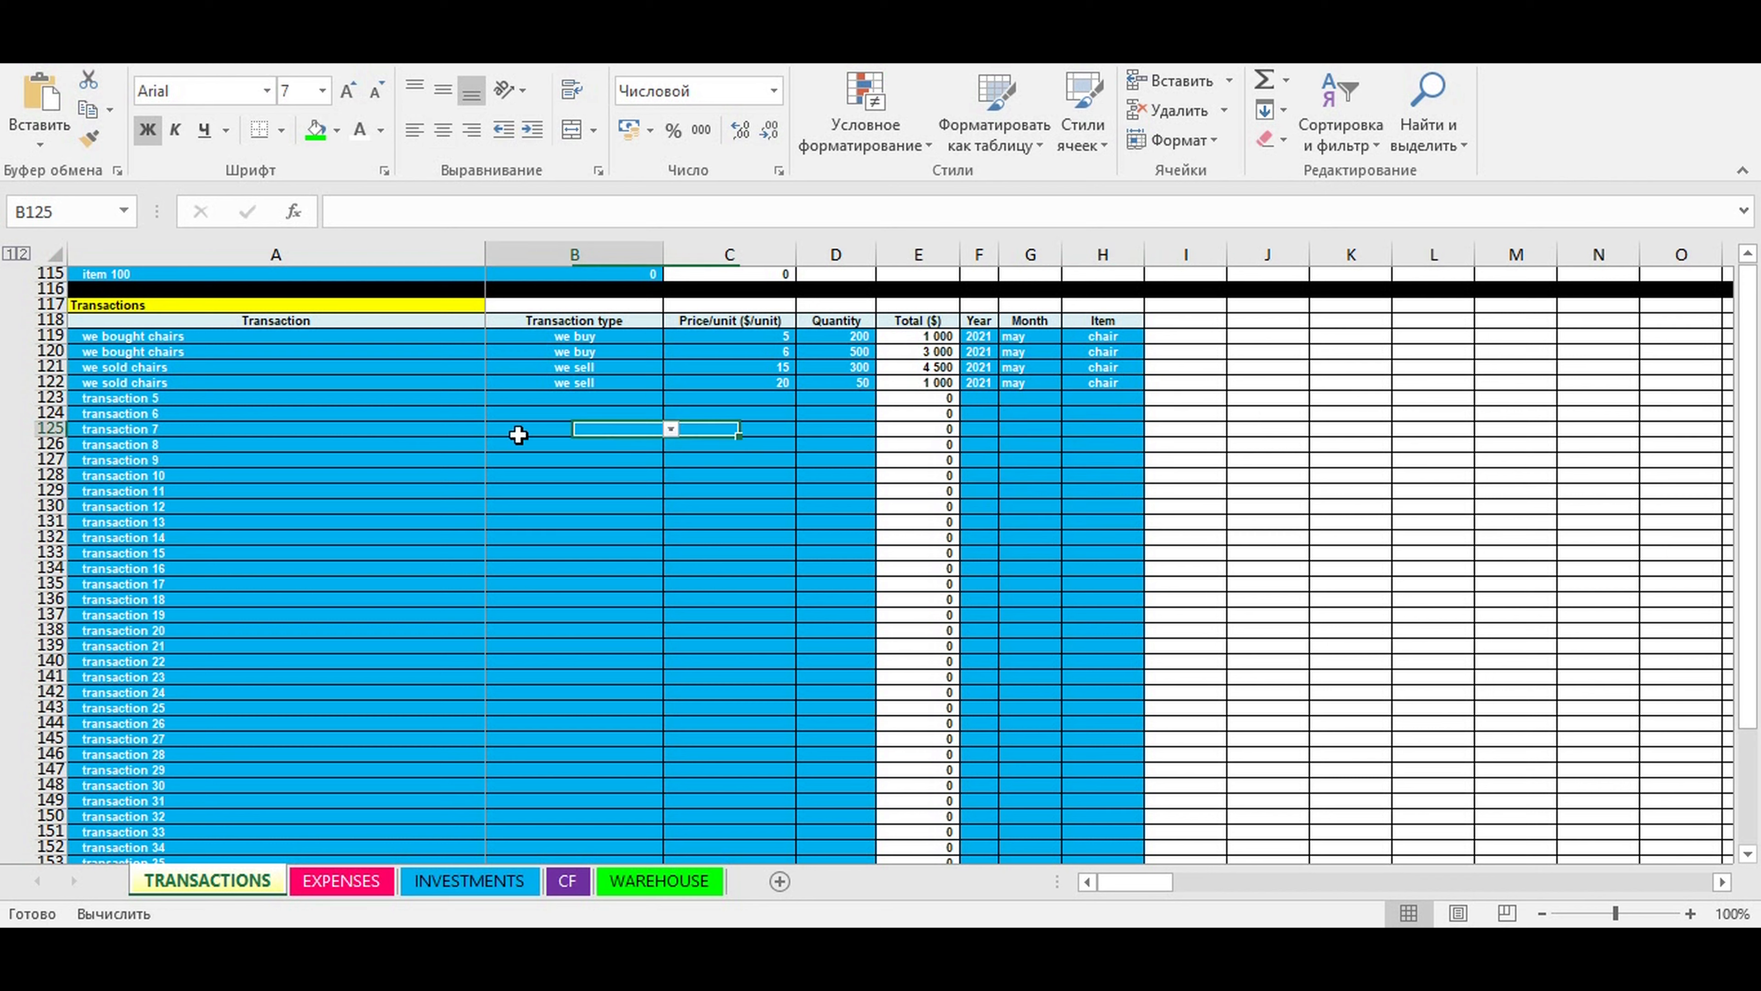
left_click(142, 393)
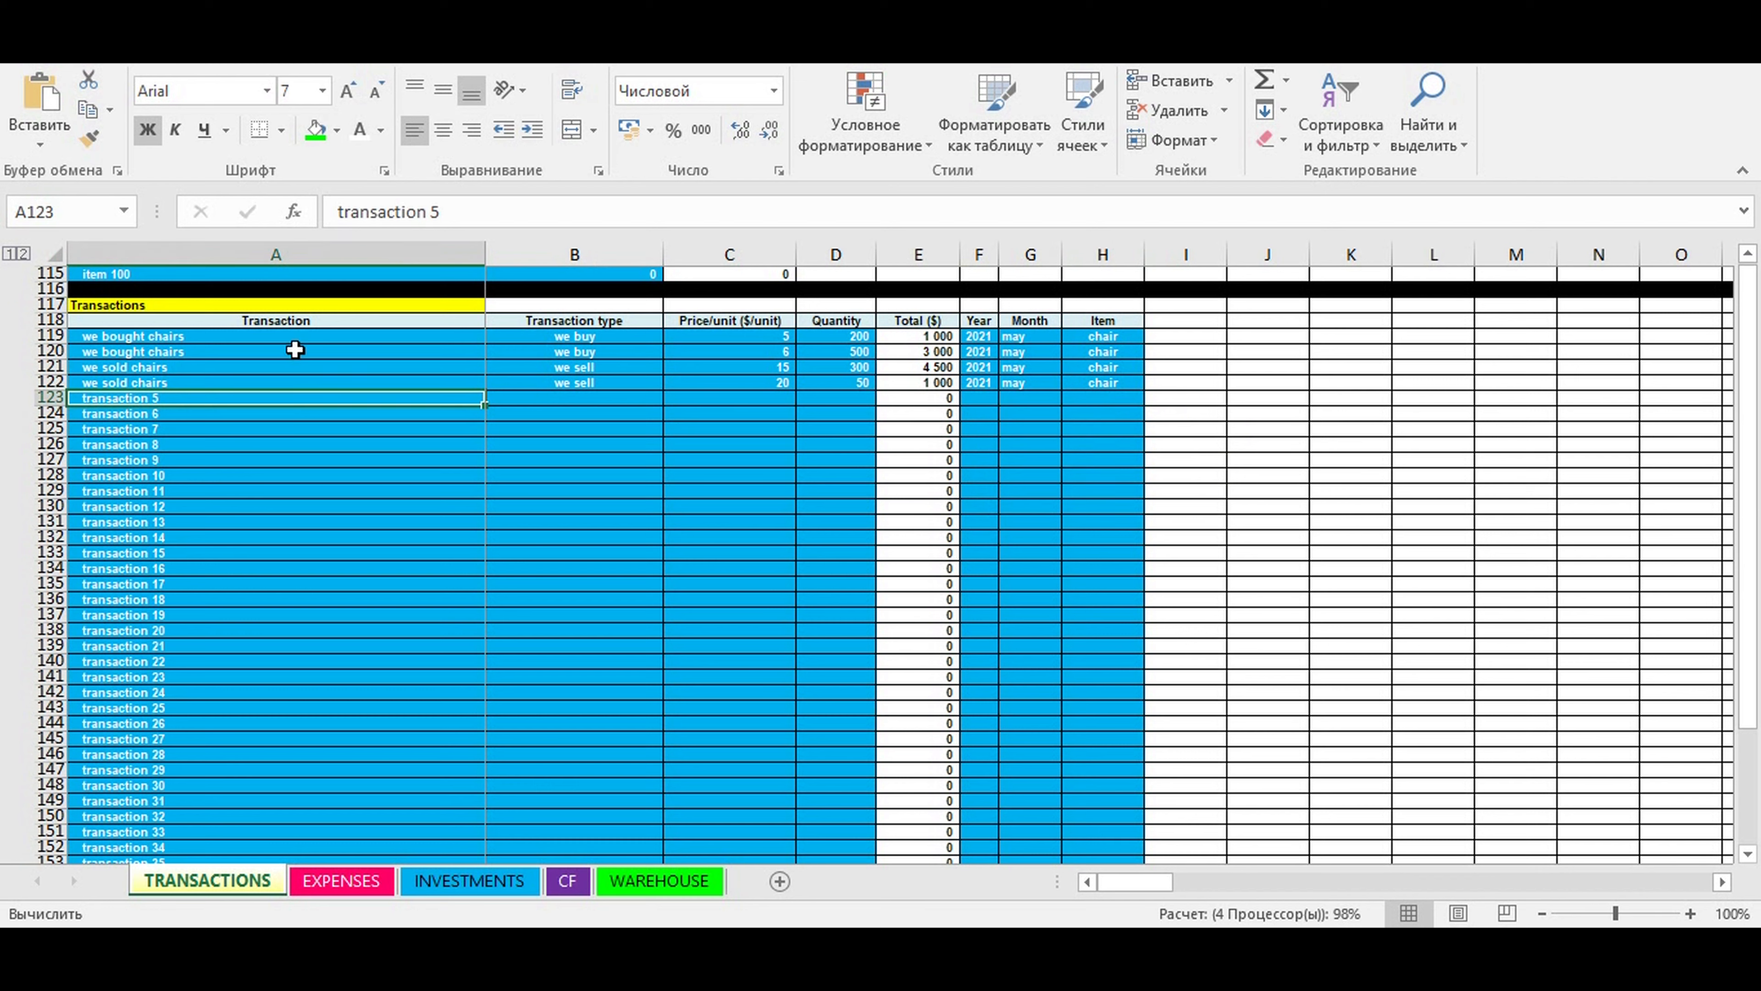
type("we")
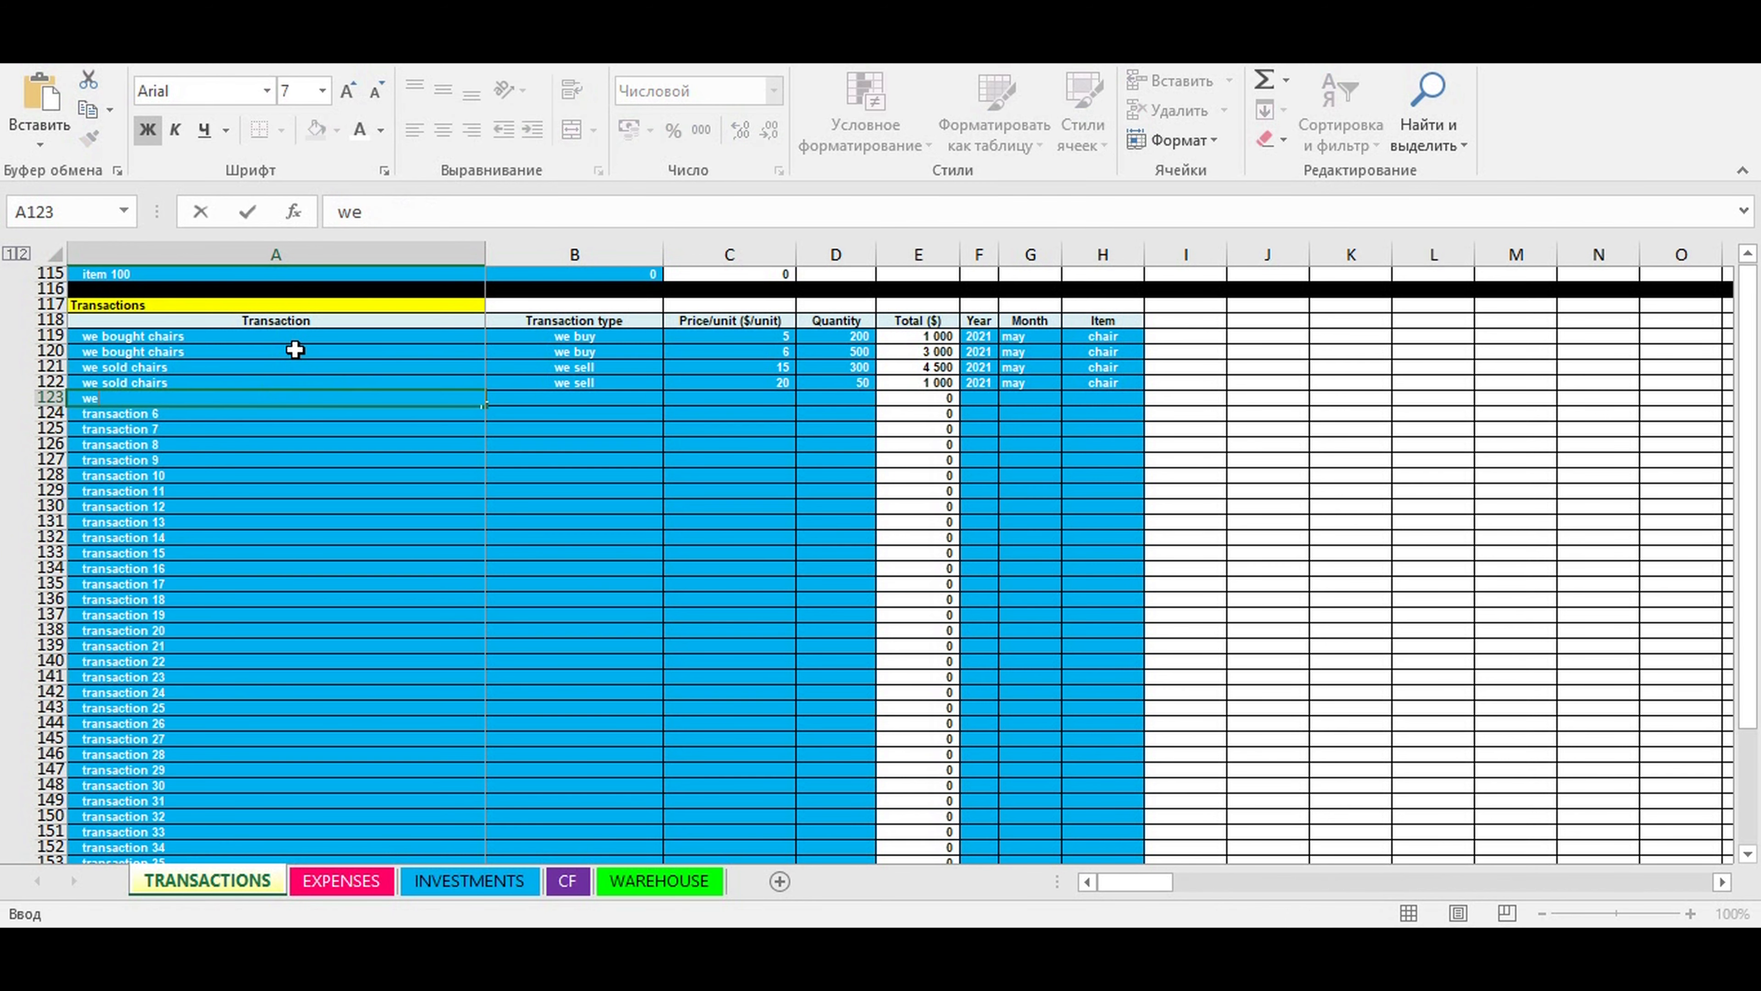
type(" bough")
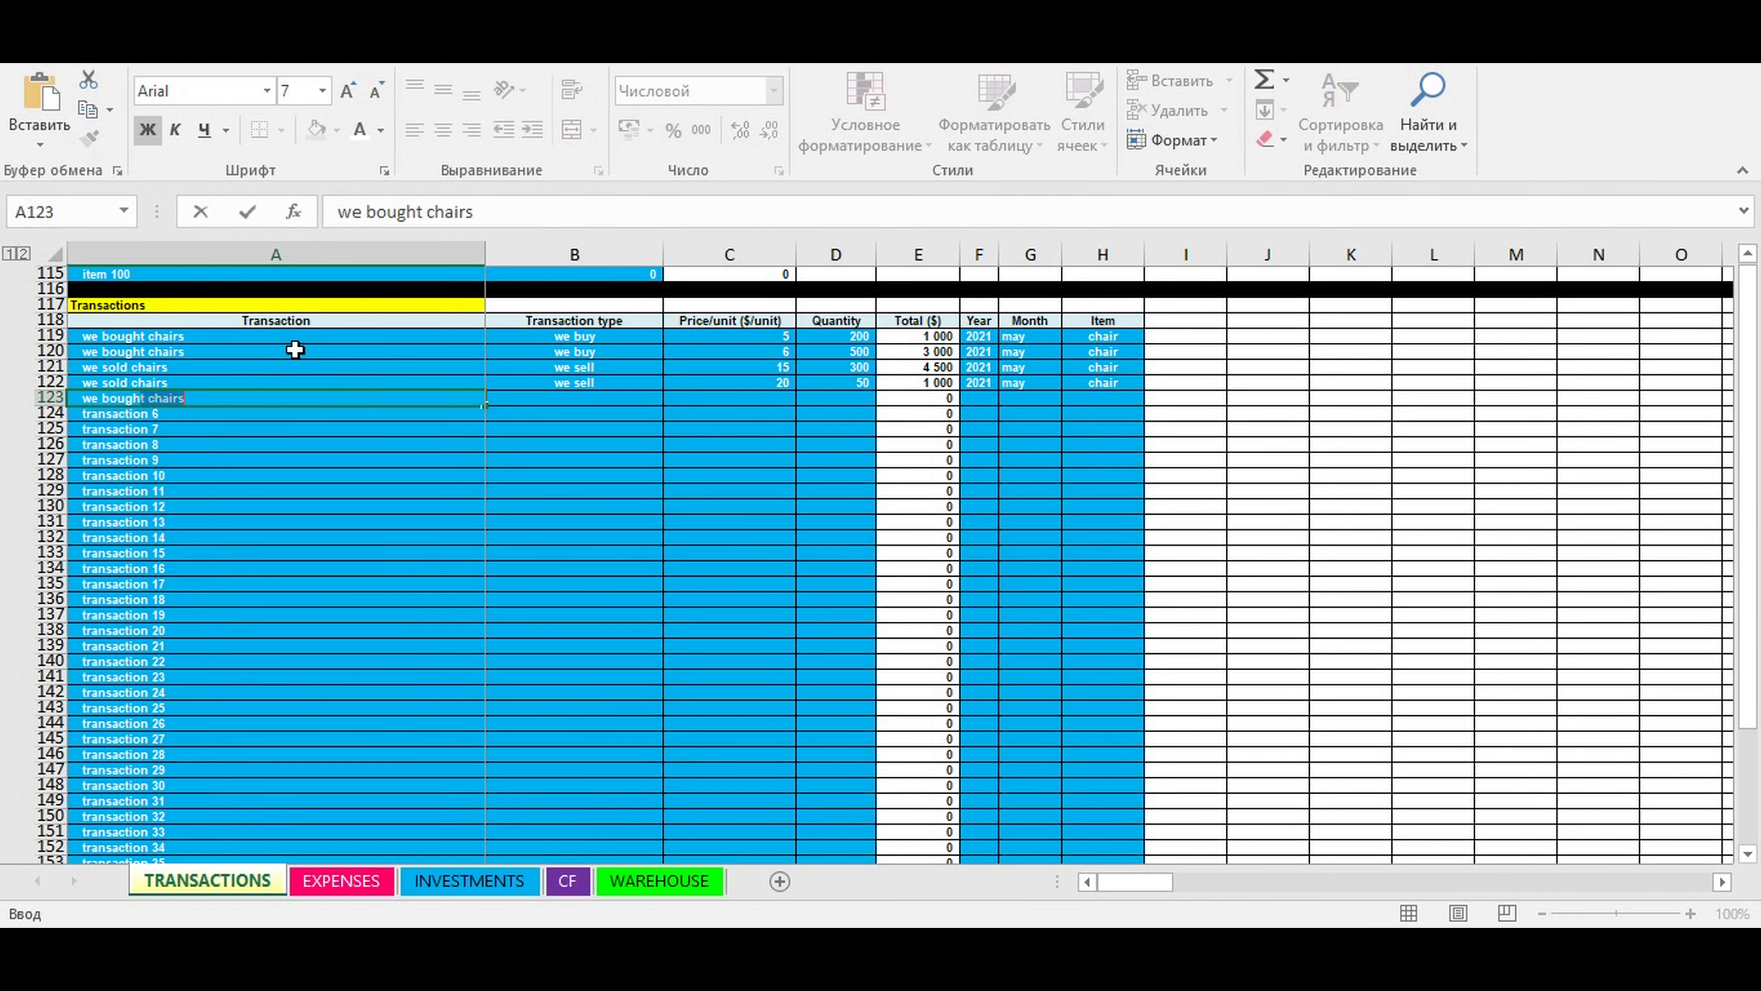
type("t tables")
- Choose "we buy" as the transaction type for the "we bought tables" transaction in row 123
left_click(607, 429)
left_click(547, 399)
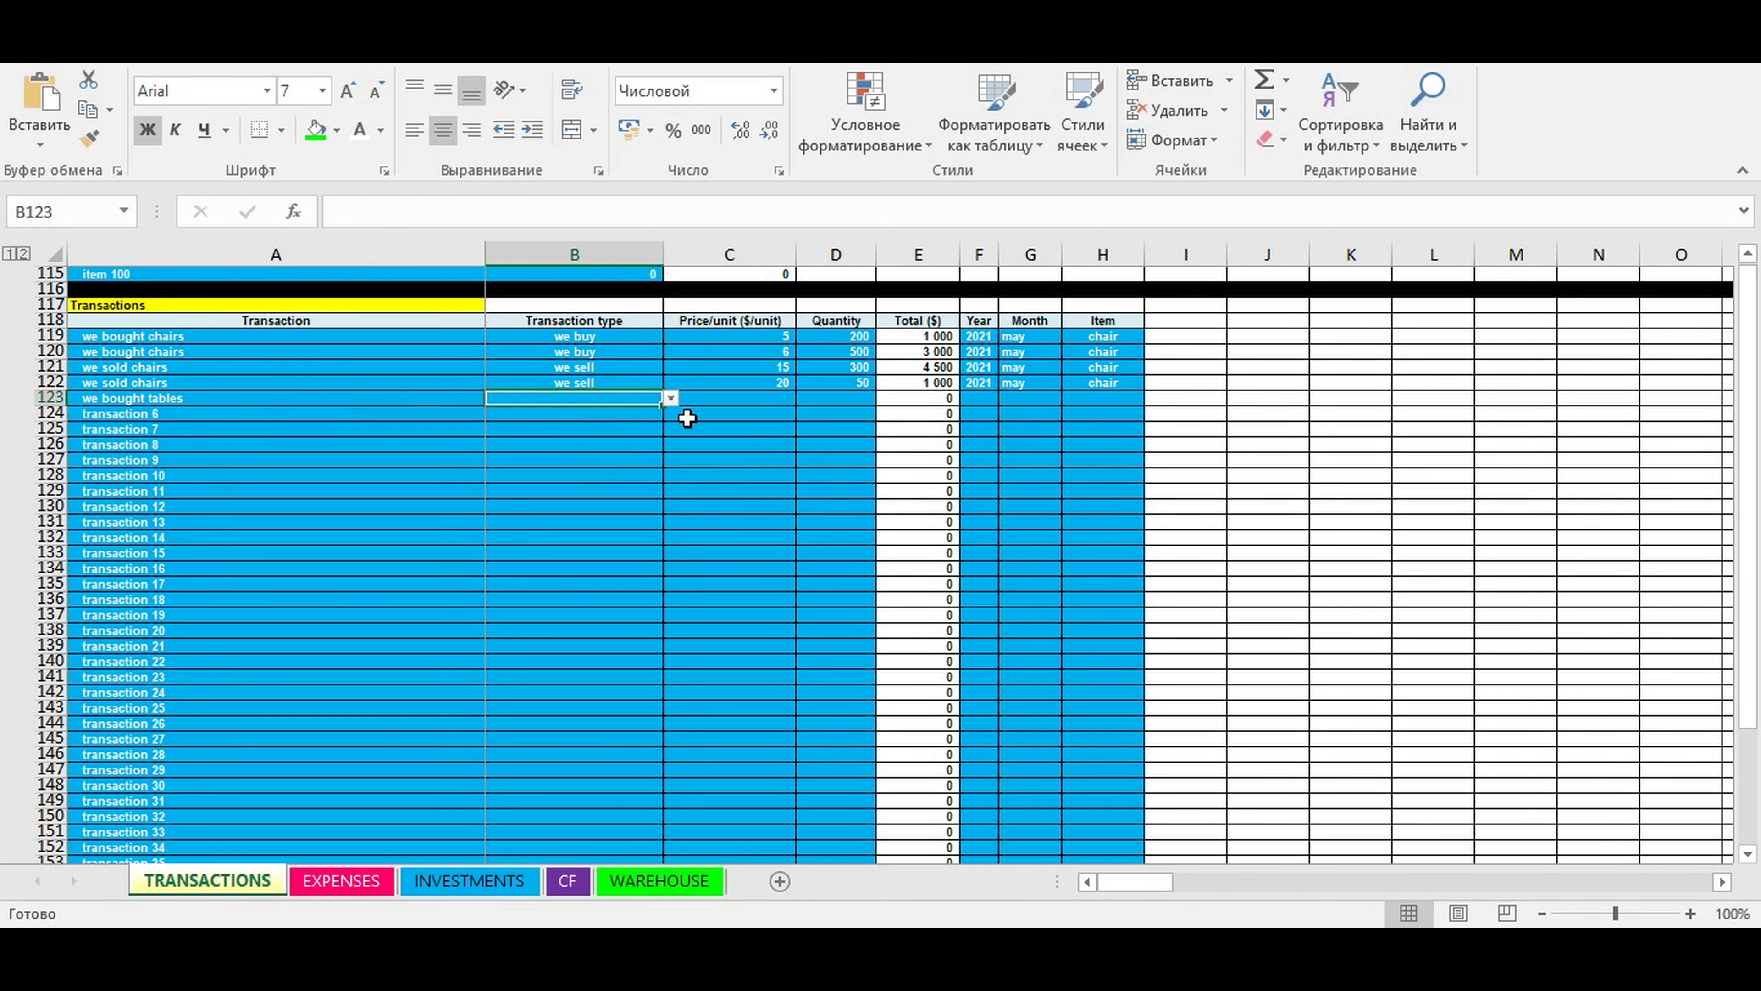
left_click(668, 395)
left_click(654, 396)
left_click(671, 398)
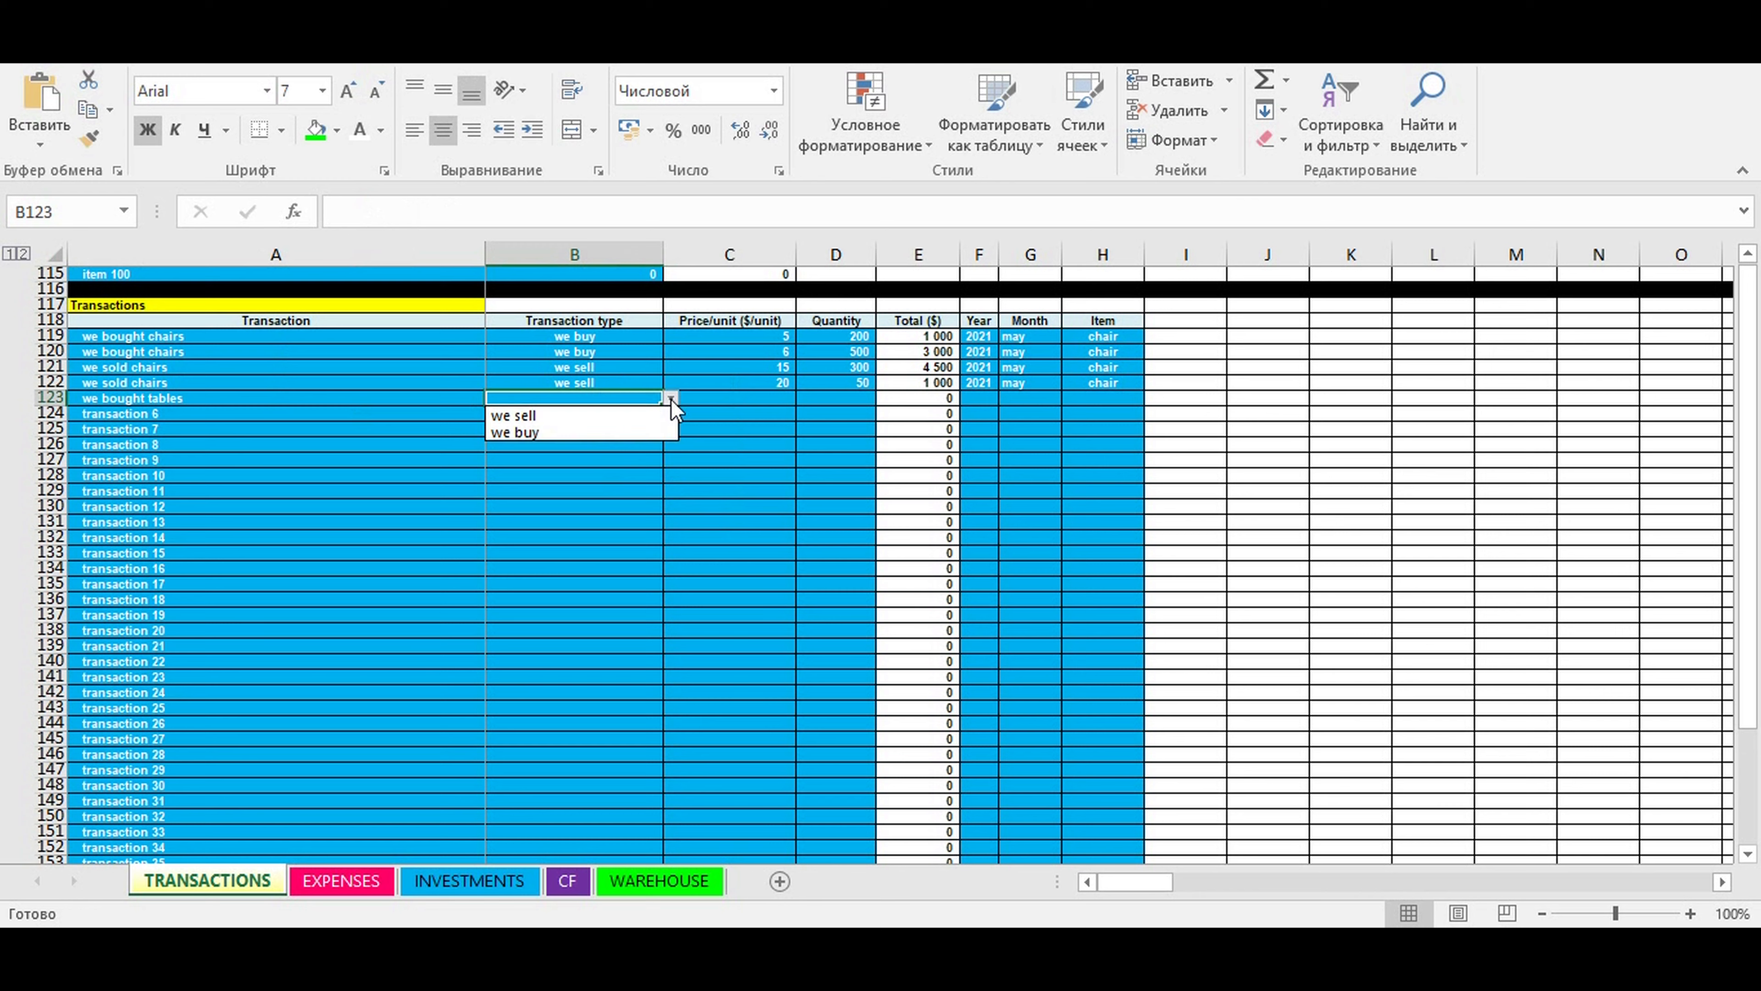
left_click(603, 428)
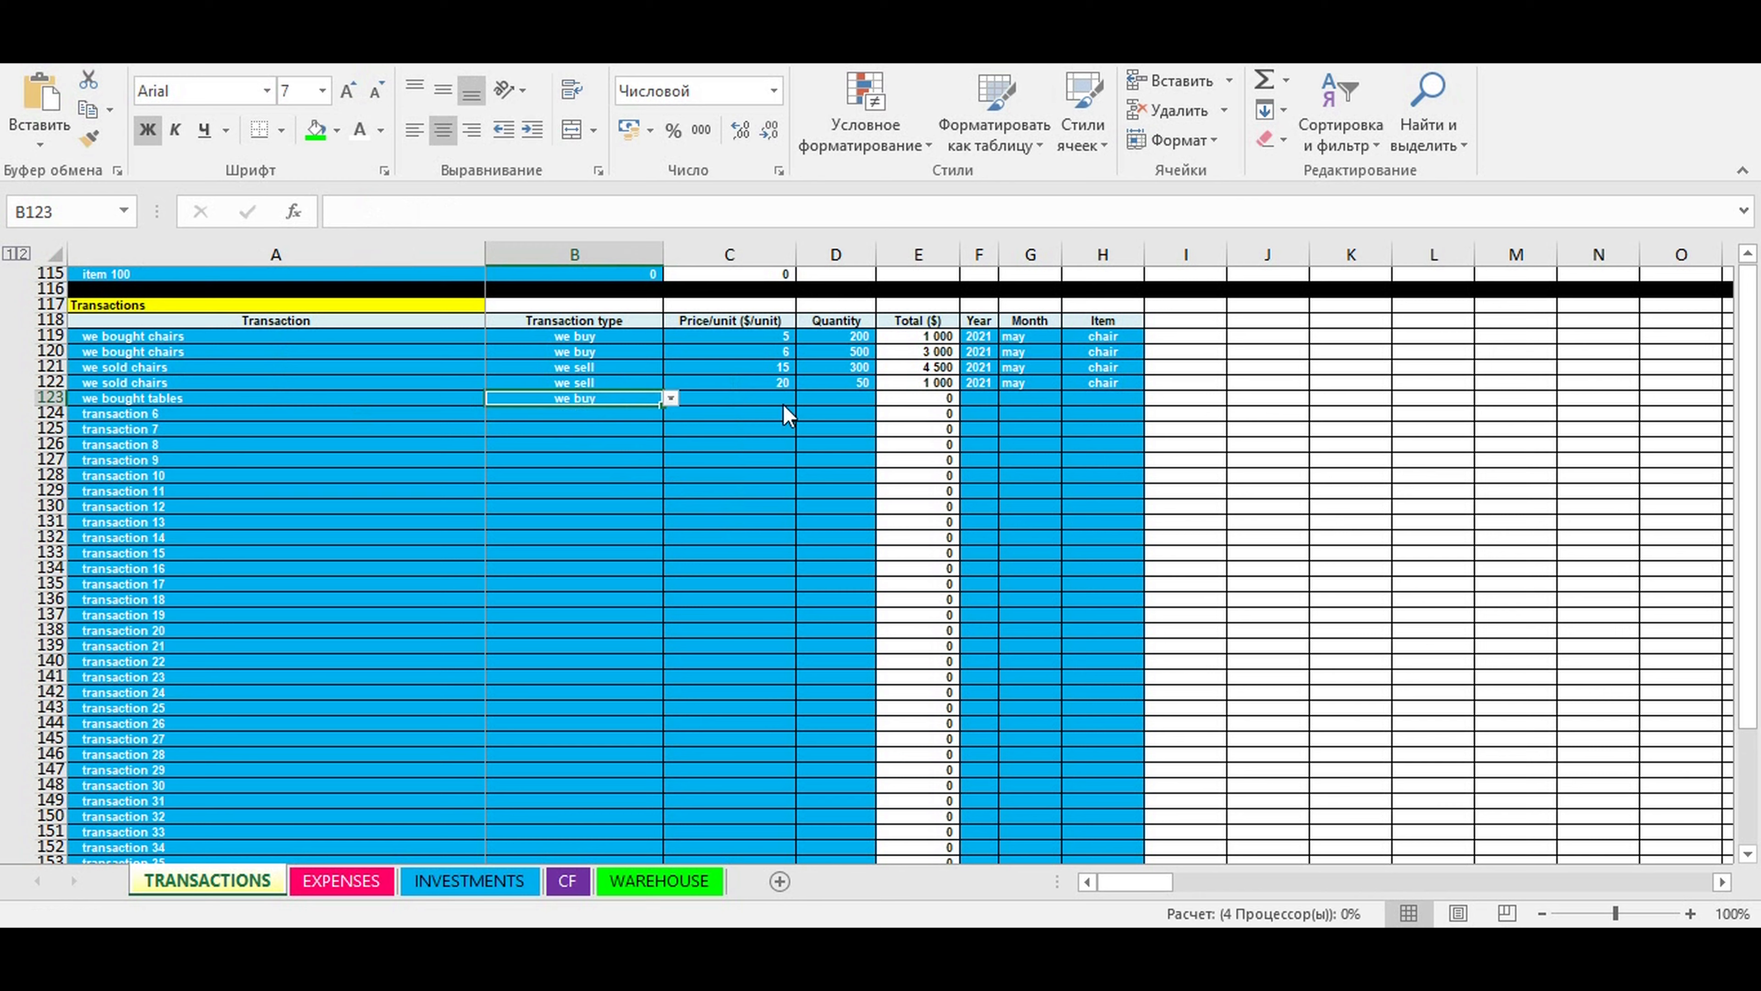
- Enter a price per unit of 25 and a quantity of 600 for the "we bought tables" transaction
left_click(757, 401)
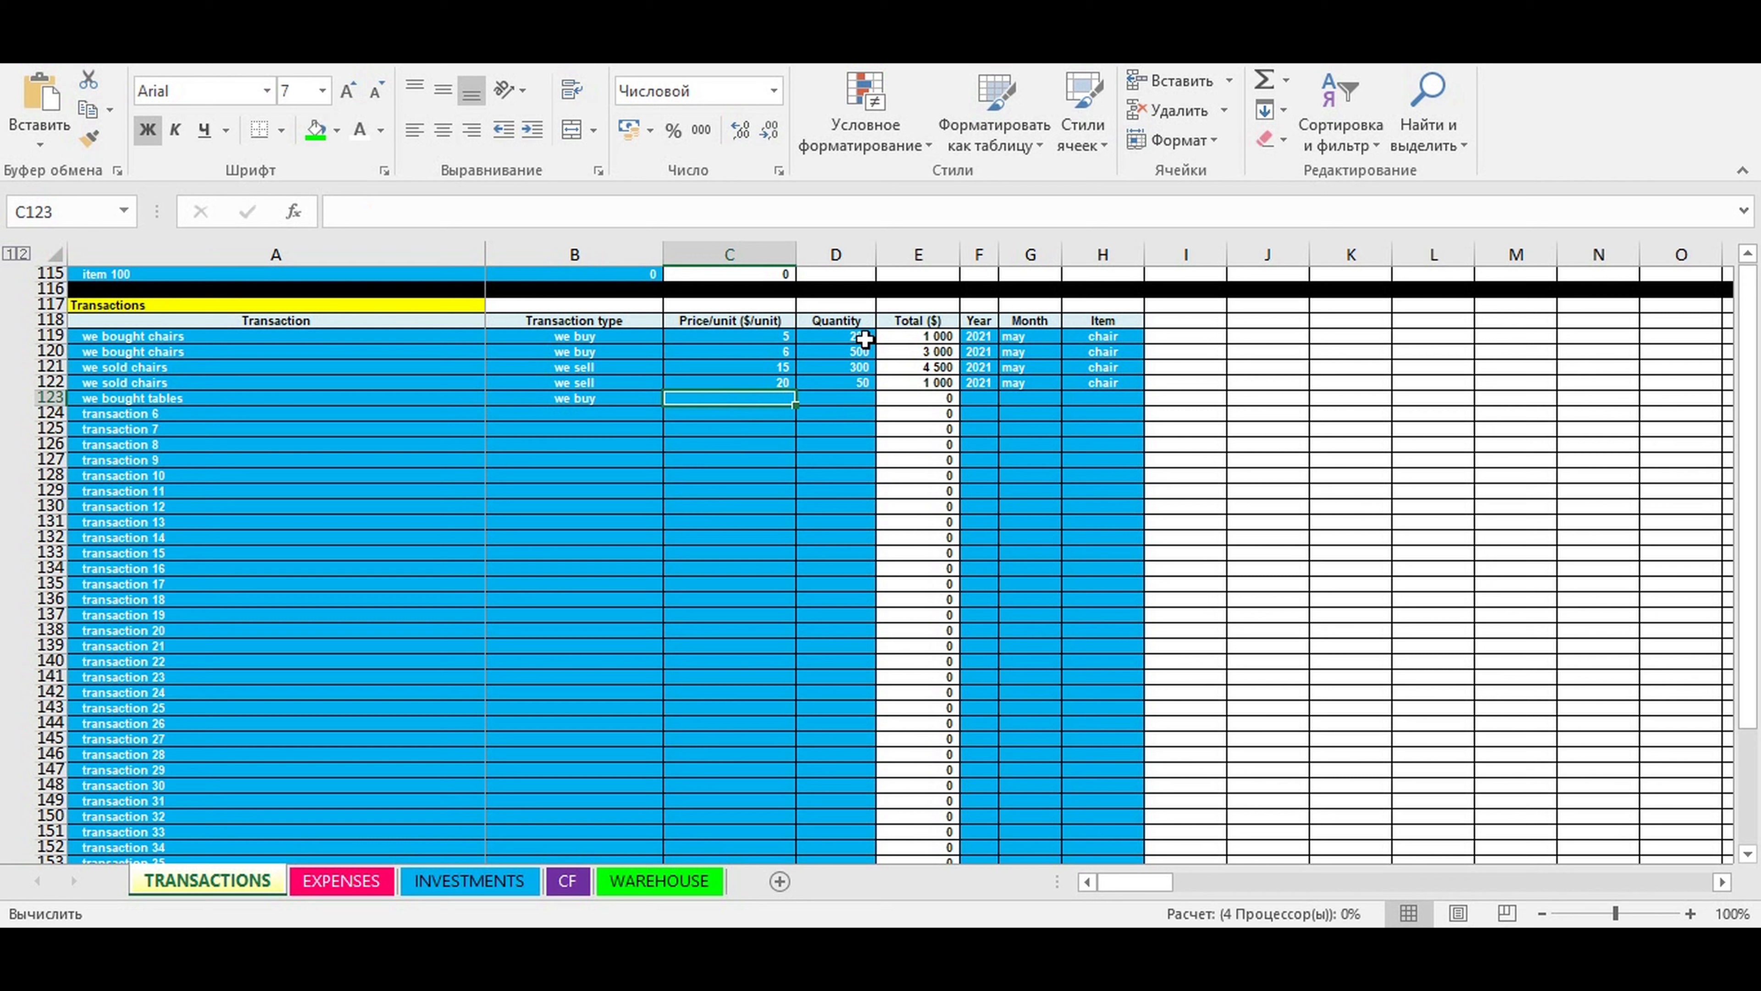
type("25")
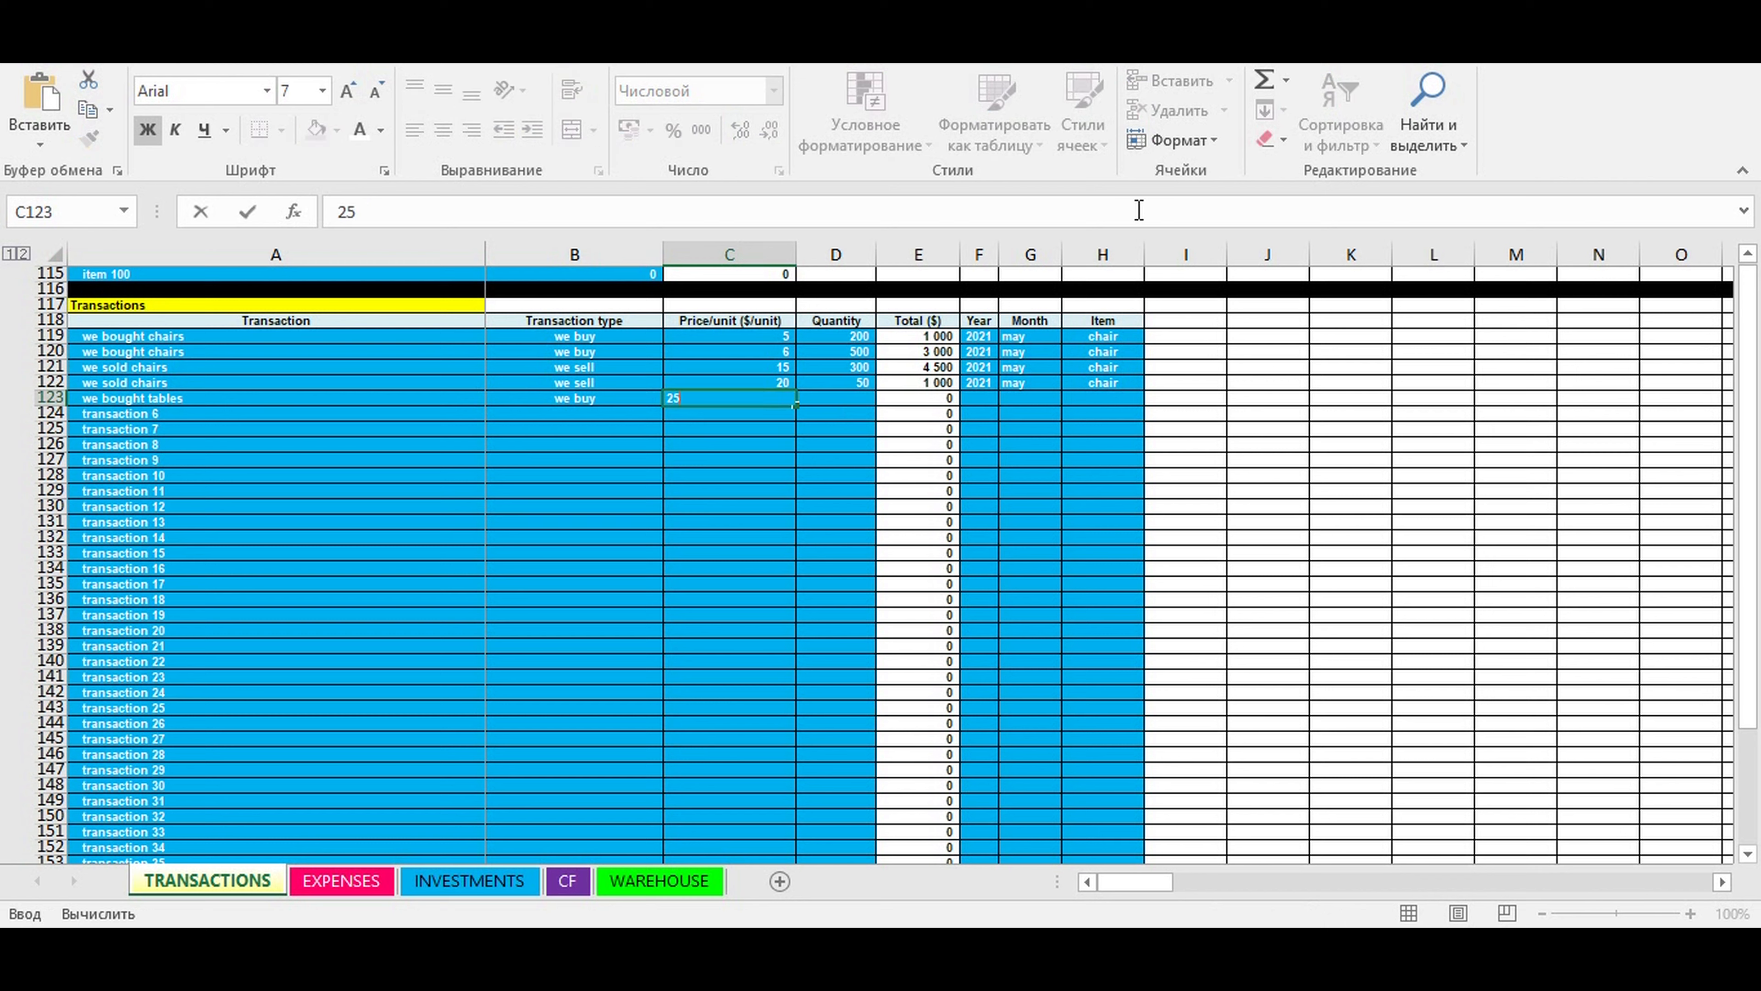
key("ctrl+Return")
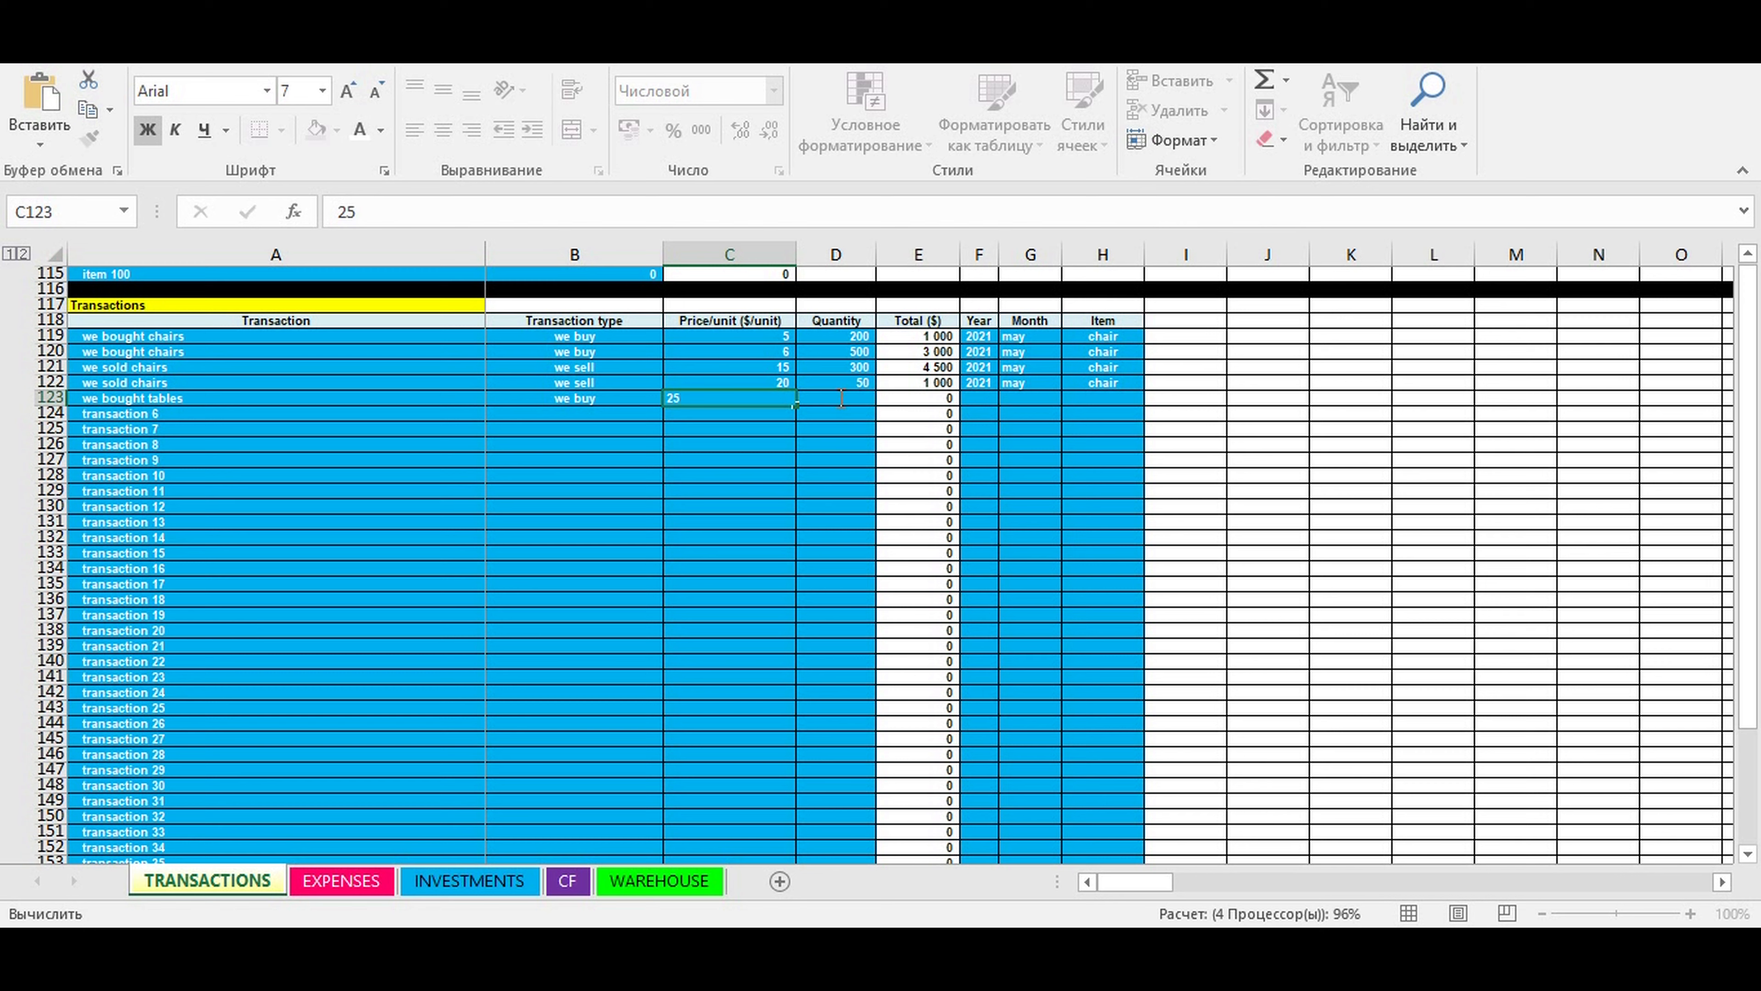
left_click(841, 397)
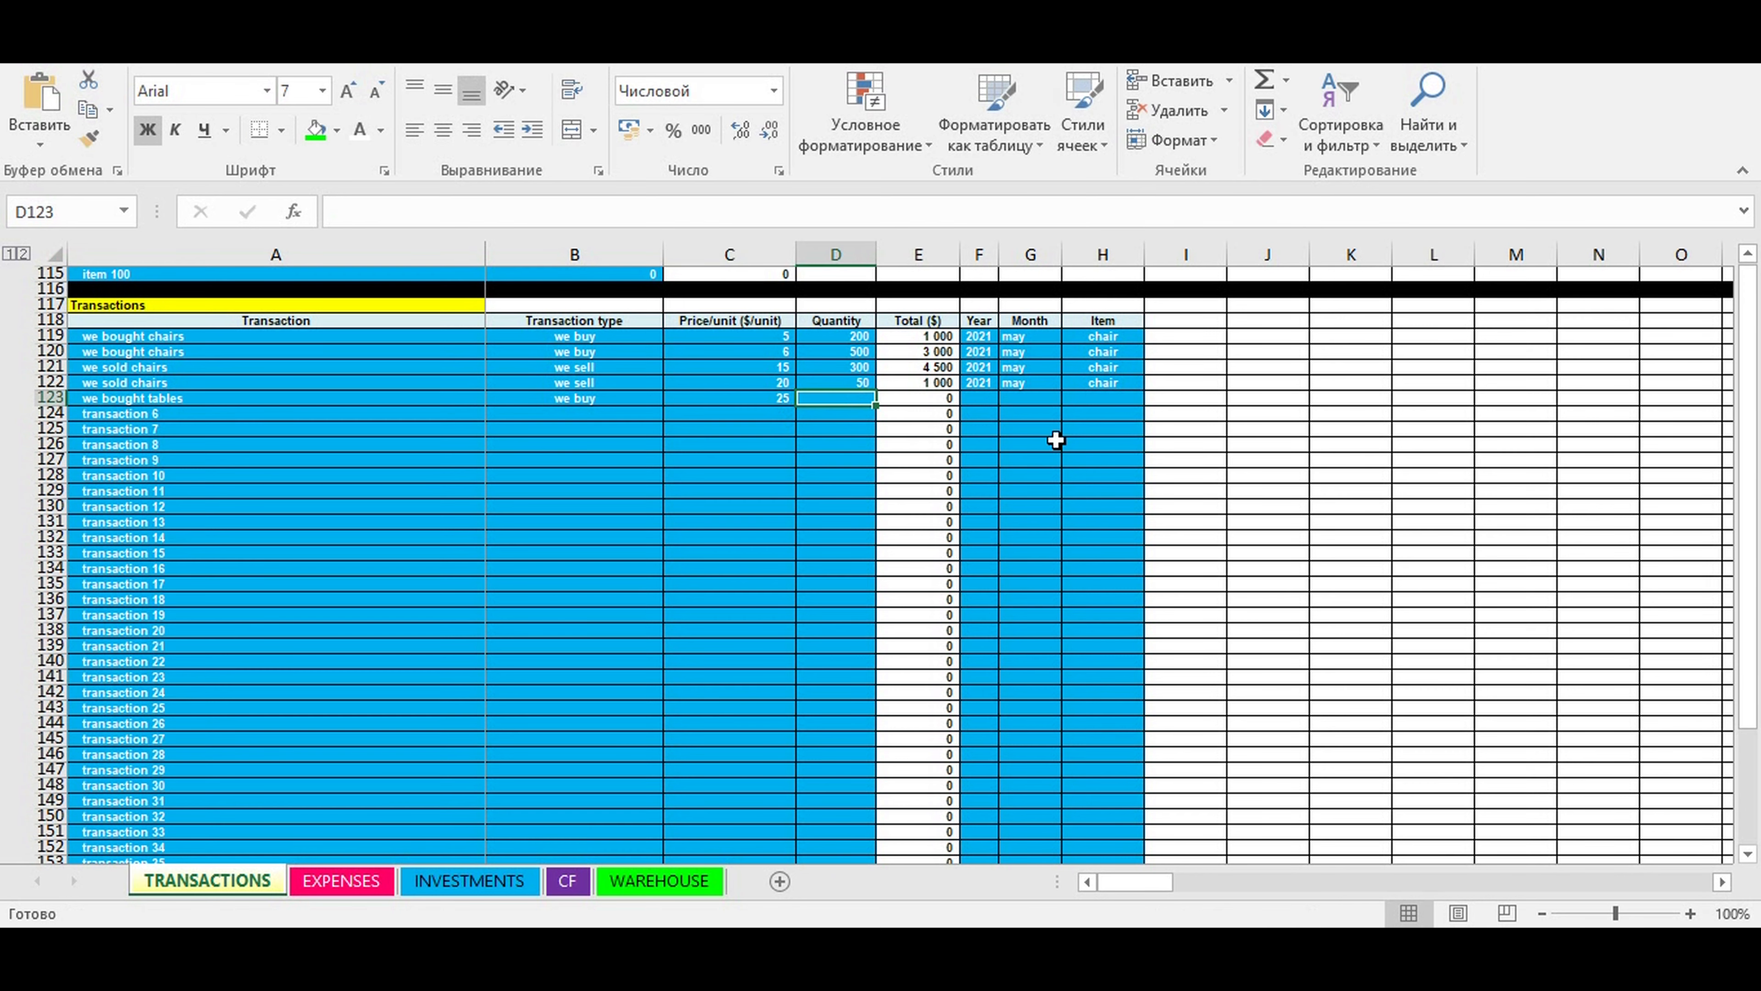
type("600")
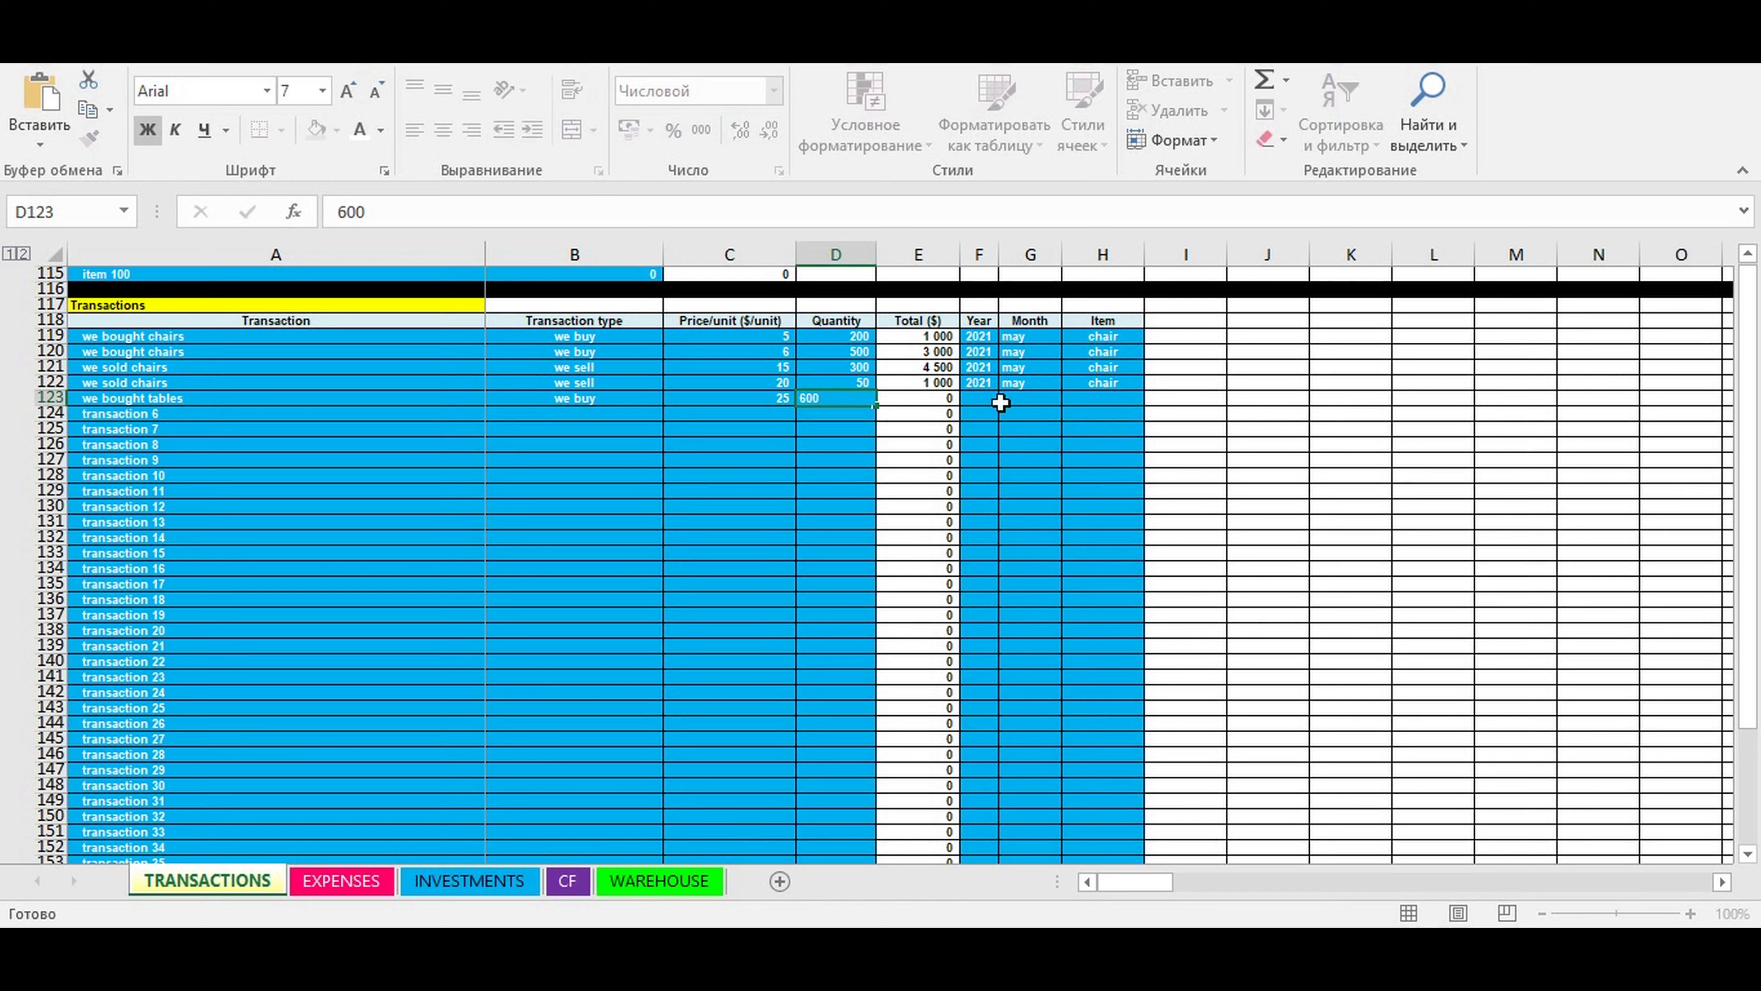
- Set the year to 2021 and the month to may for the "we bought tables" transaction
left_click(979, 398)
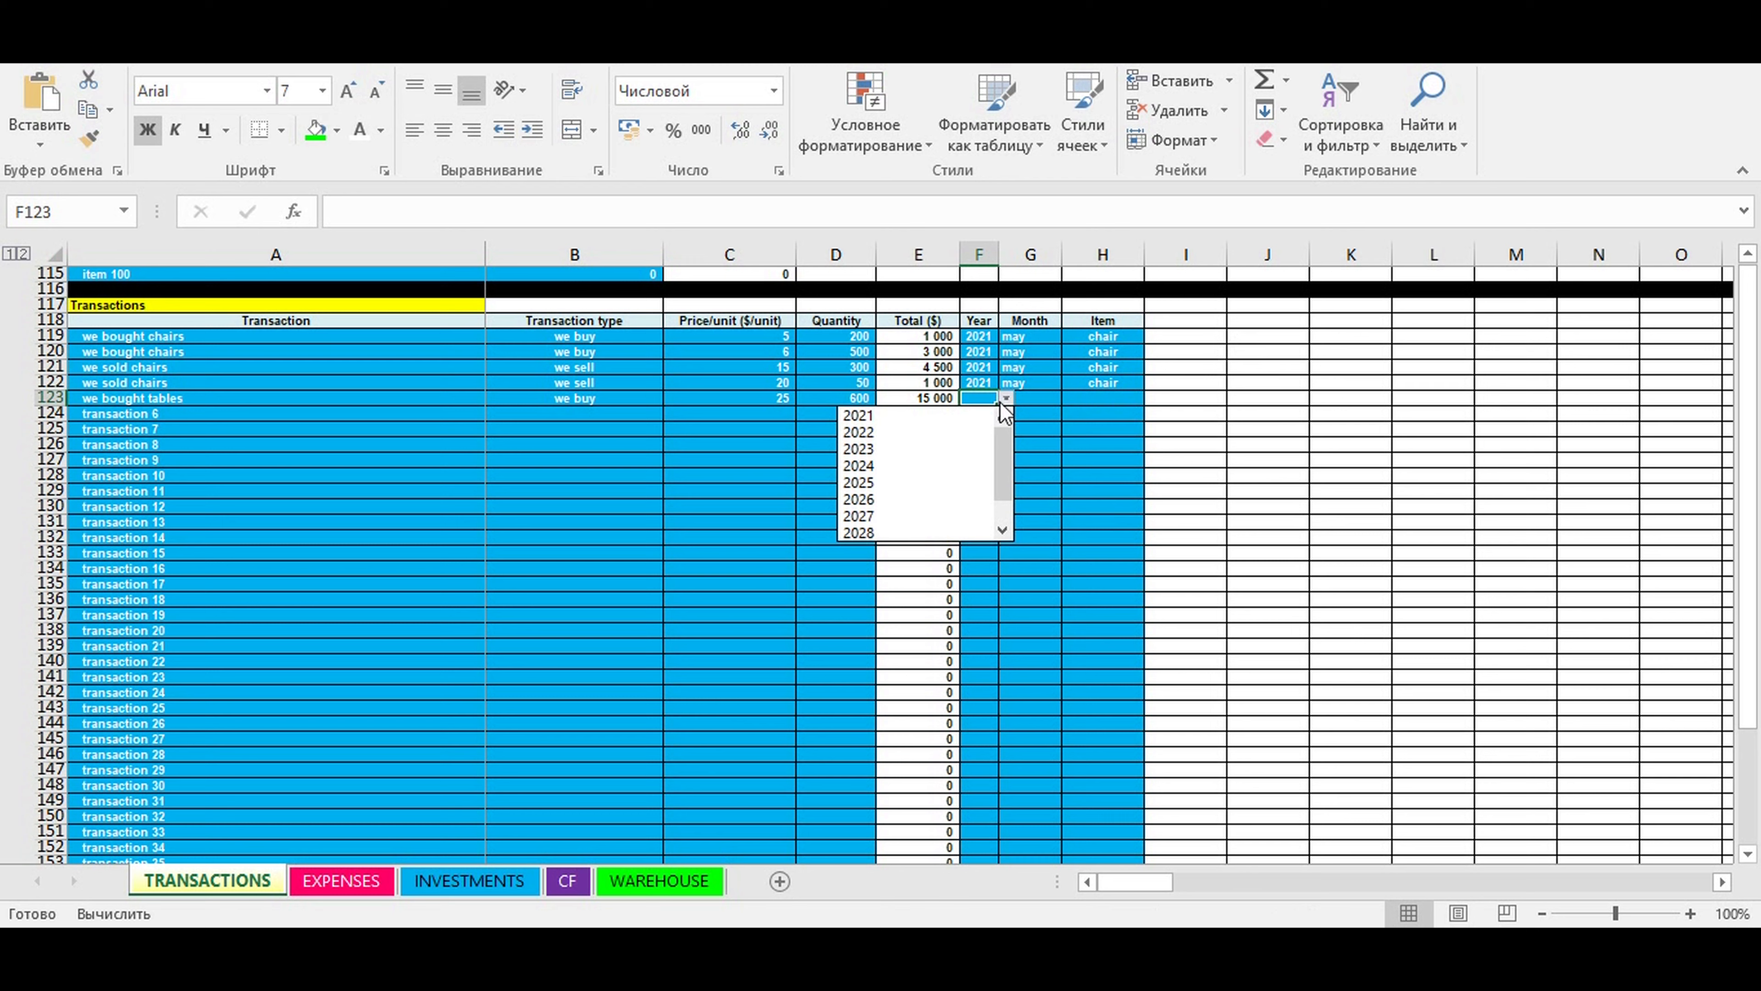
left_click(998, 414)
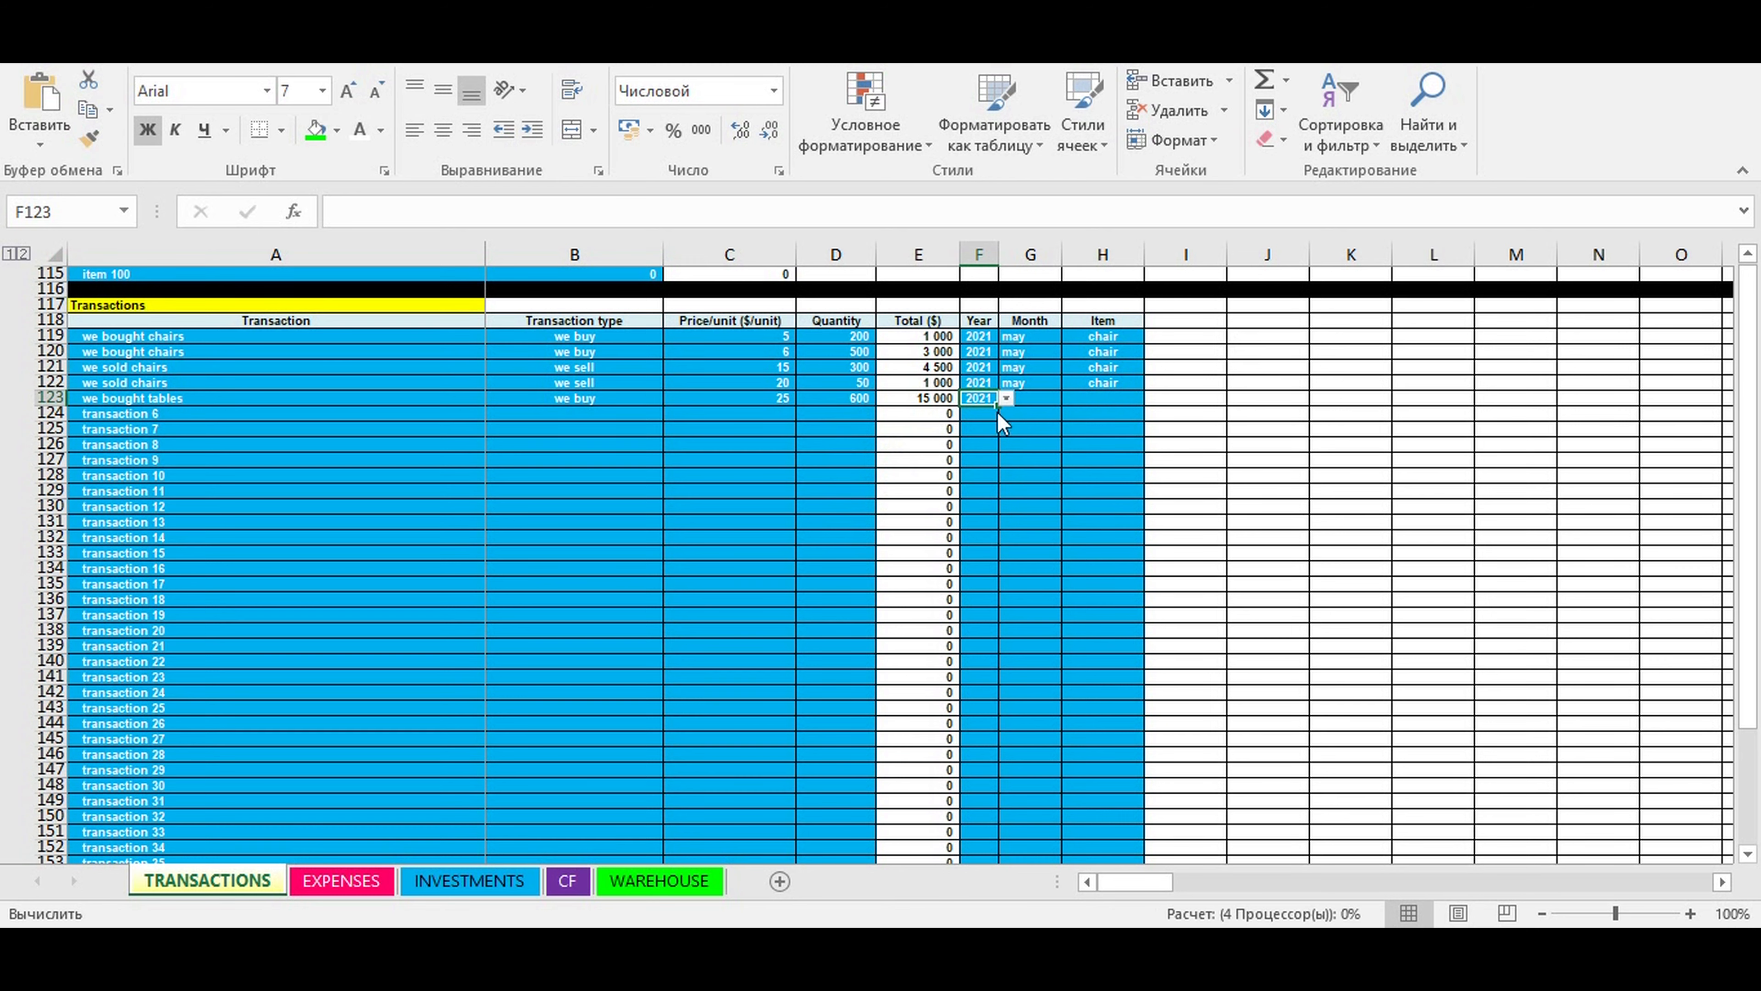
left_click(1043, 396)
left_click(1068, 398)
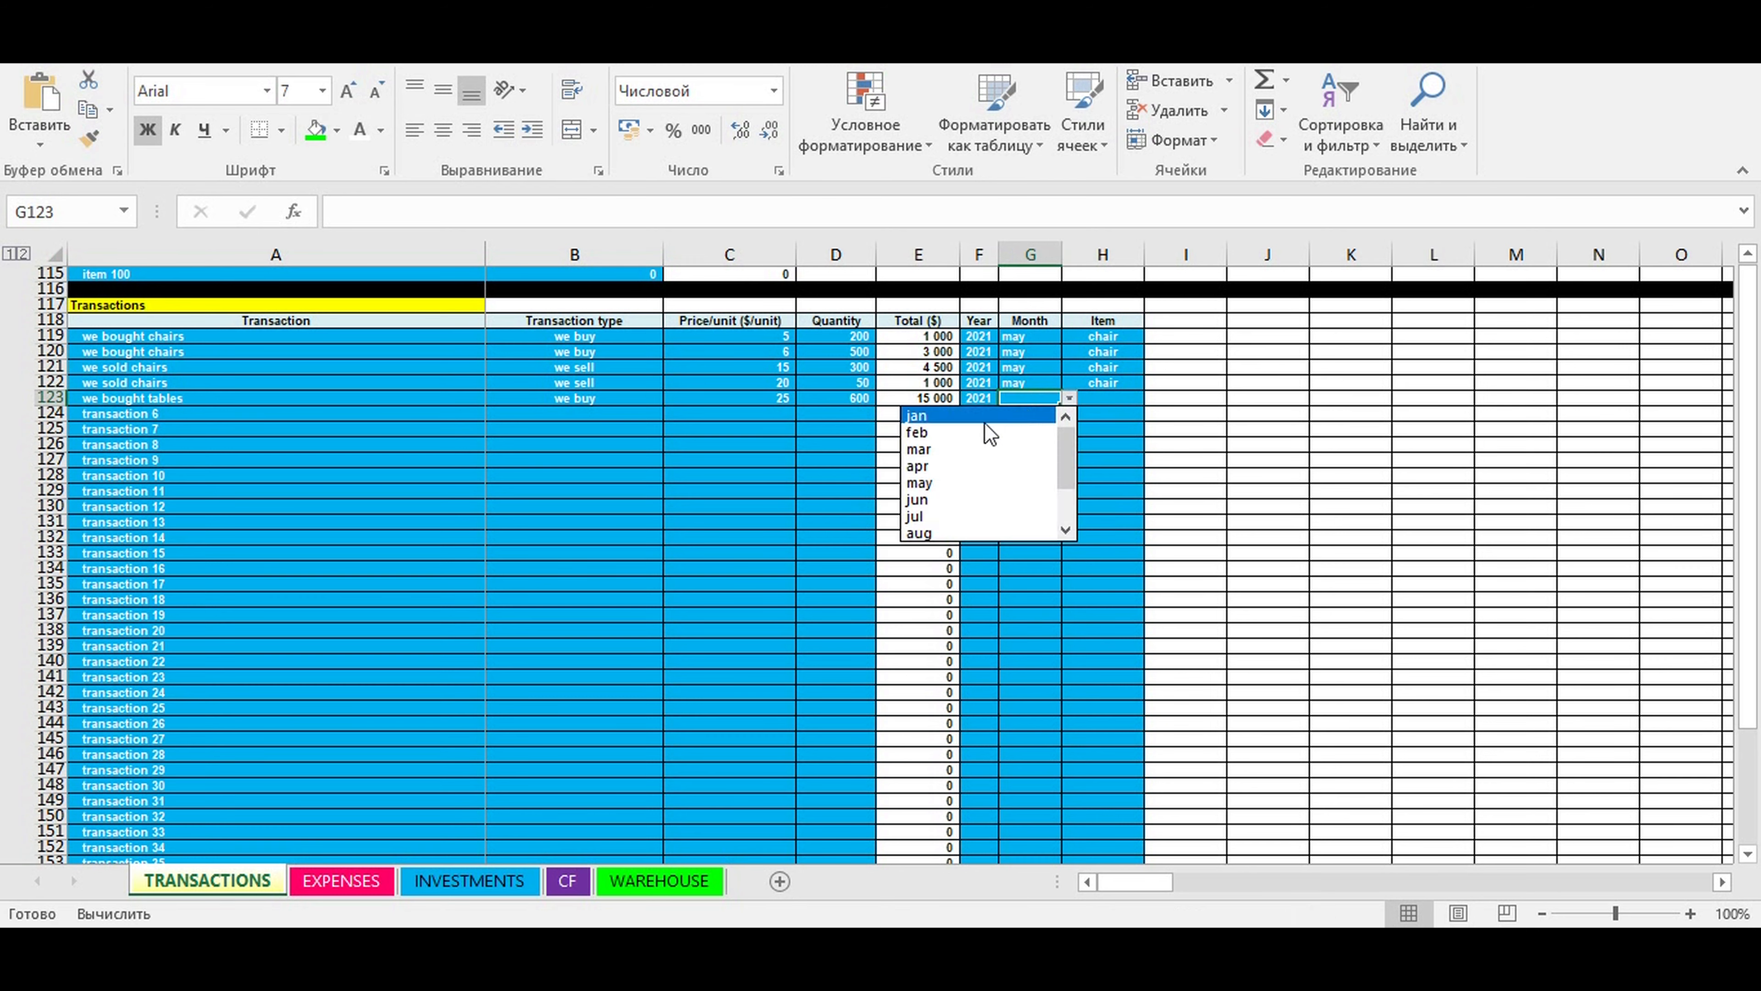
left_click(922, 483)
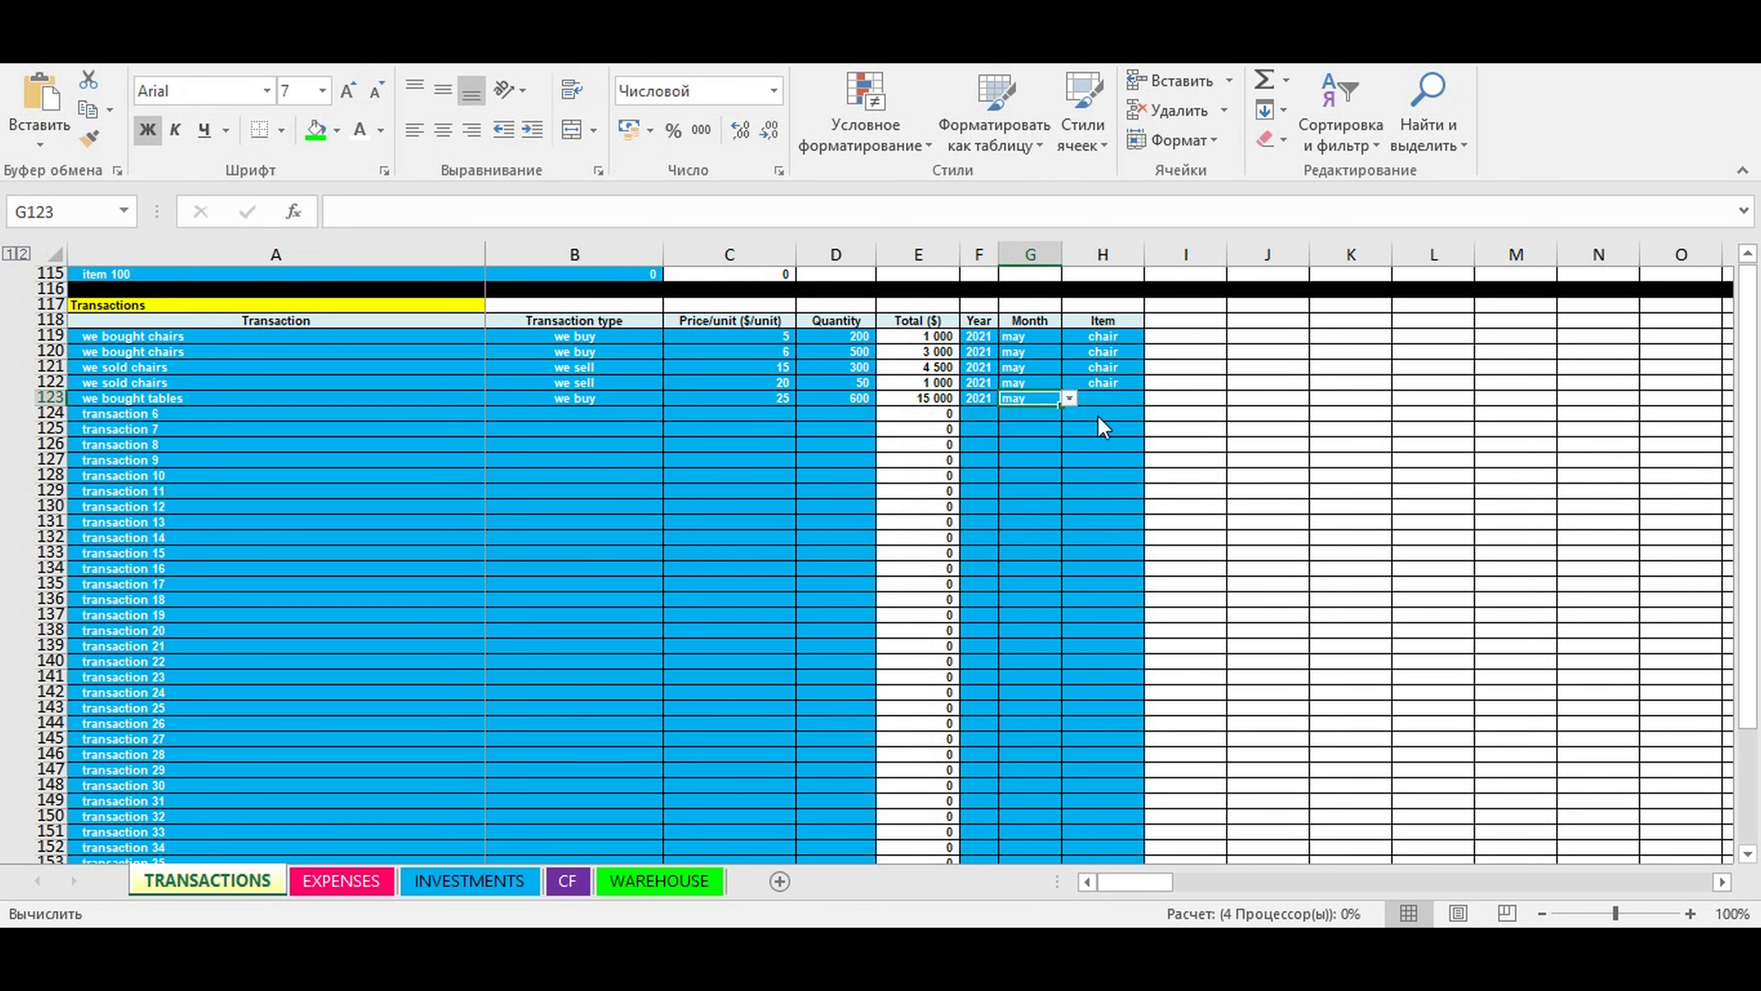
- Assign the item "table" to the "we bought tables" transaction in row 123
left_click(1117, 397)
left_click(1151, 398)
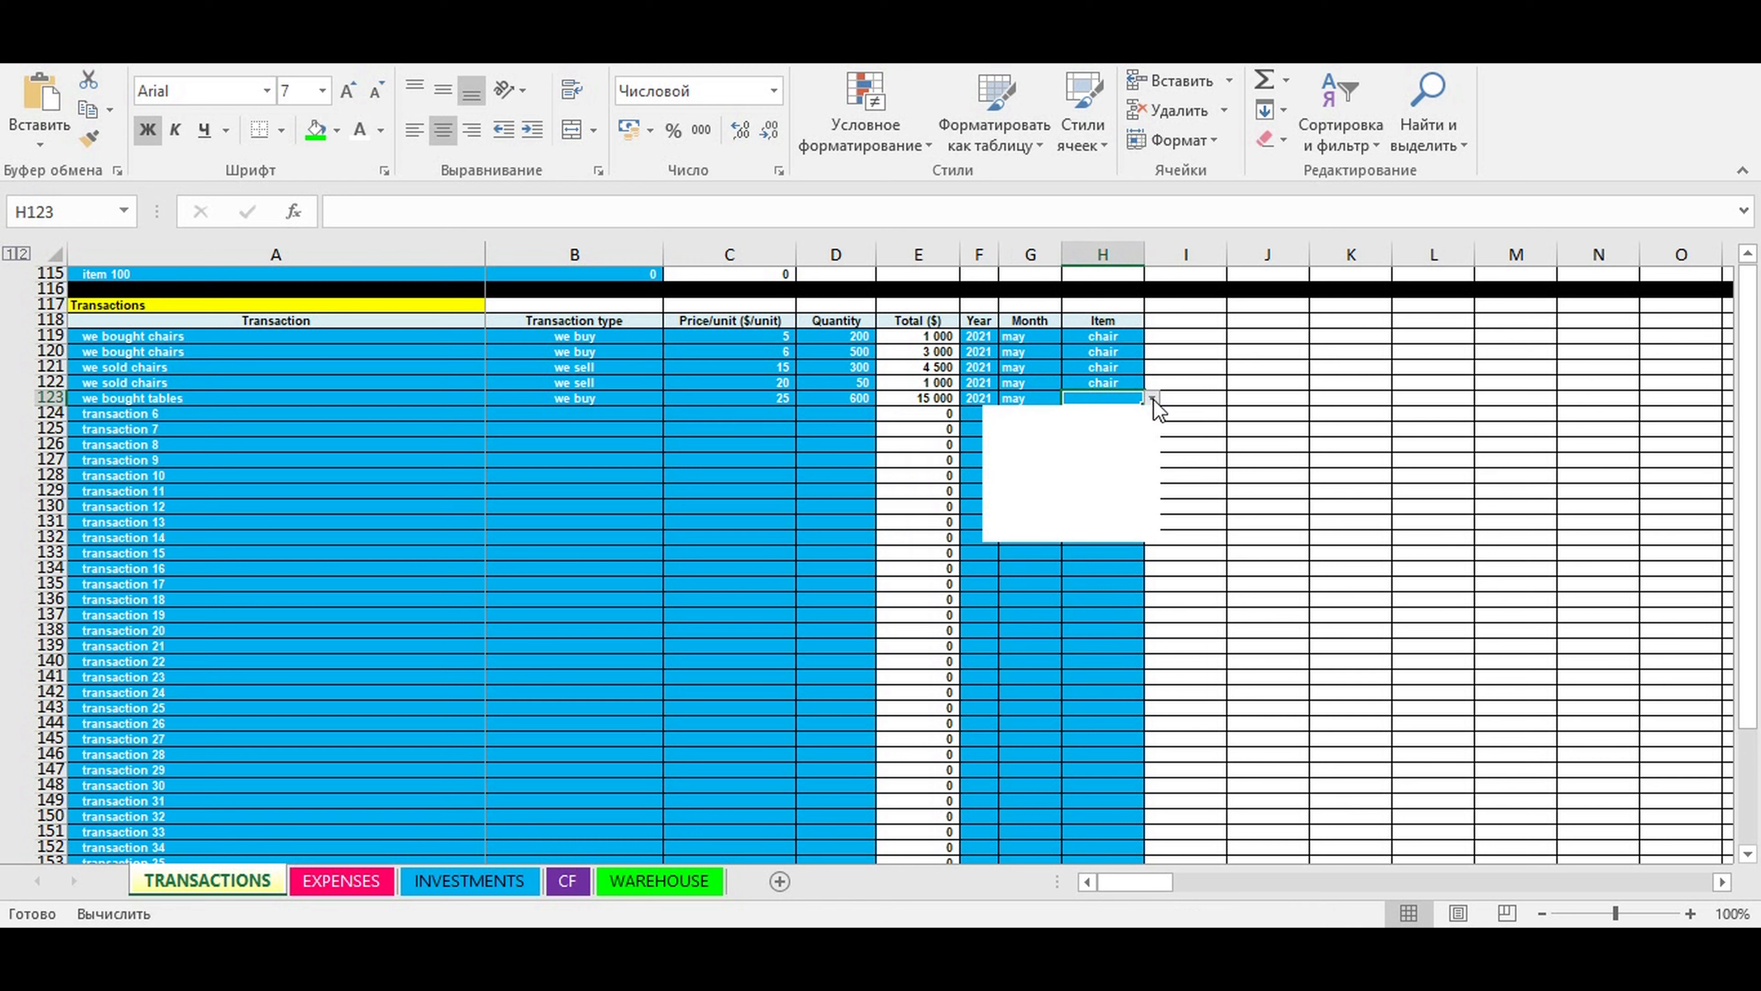
left_click(1048, 429)
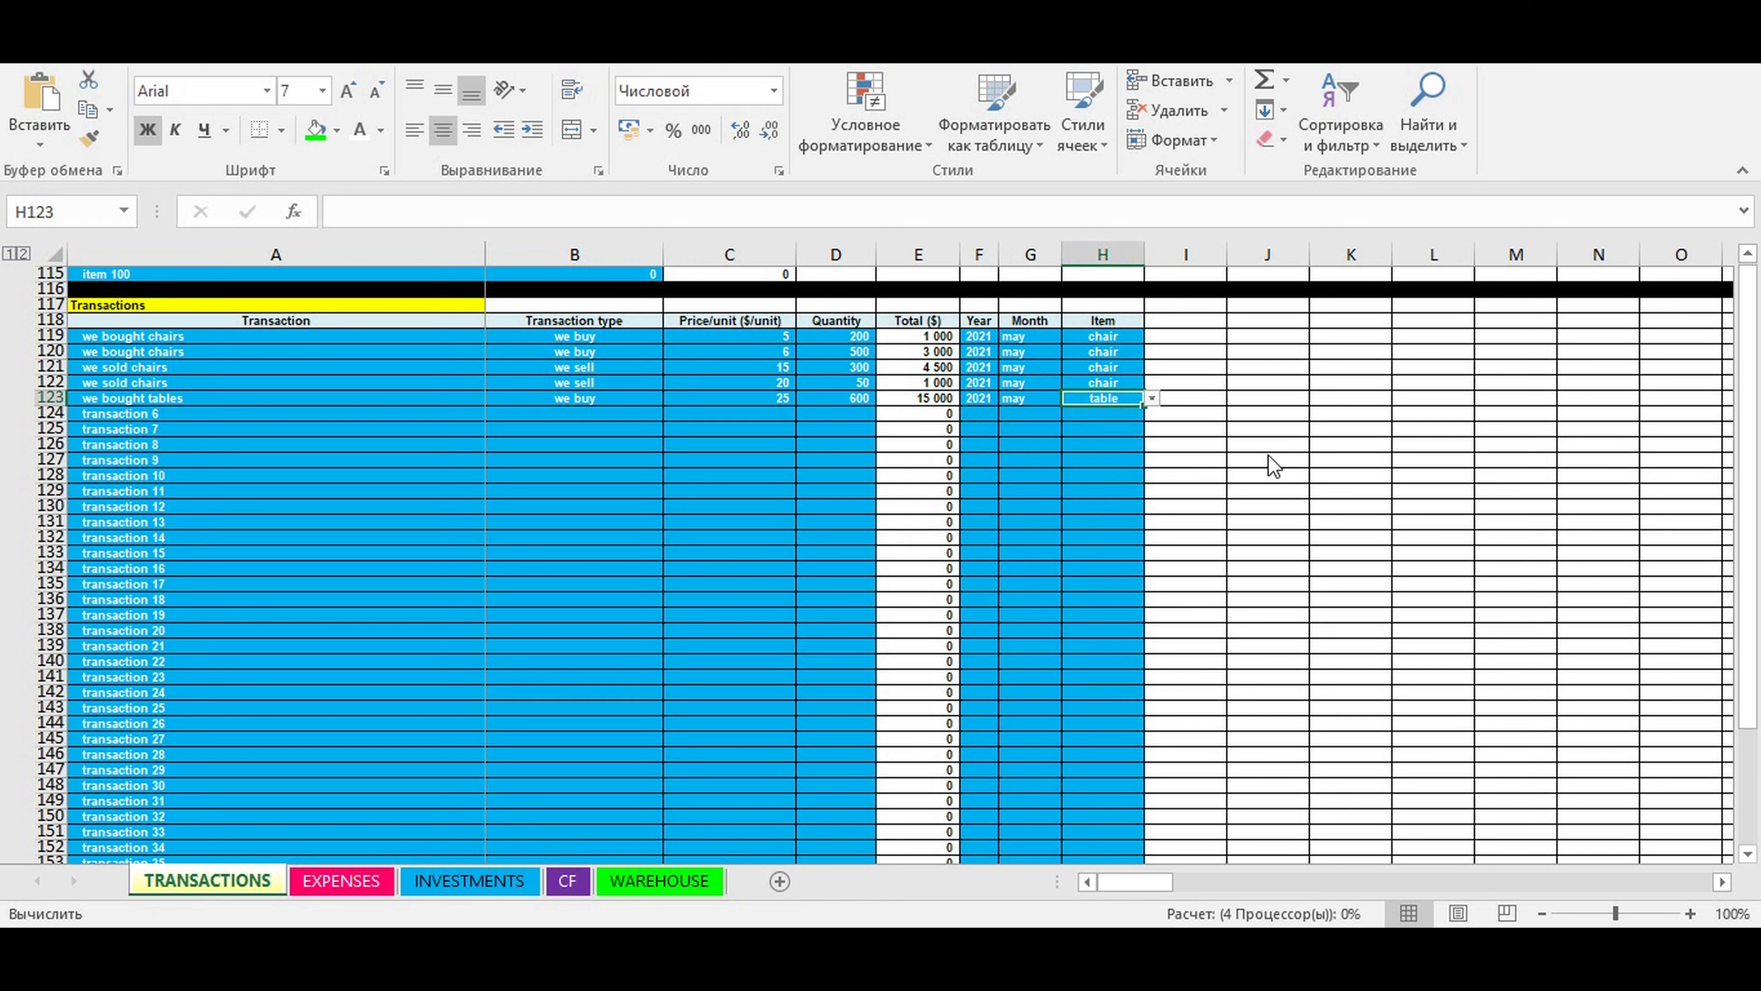
- Rename the transaction in row 124 as "we sold some tables"
left_click(111, 415)
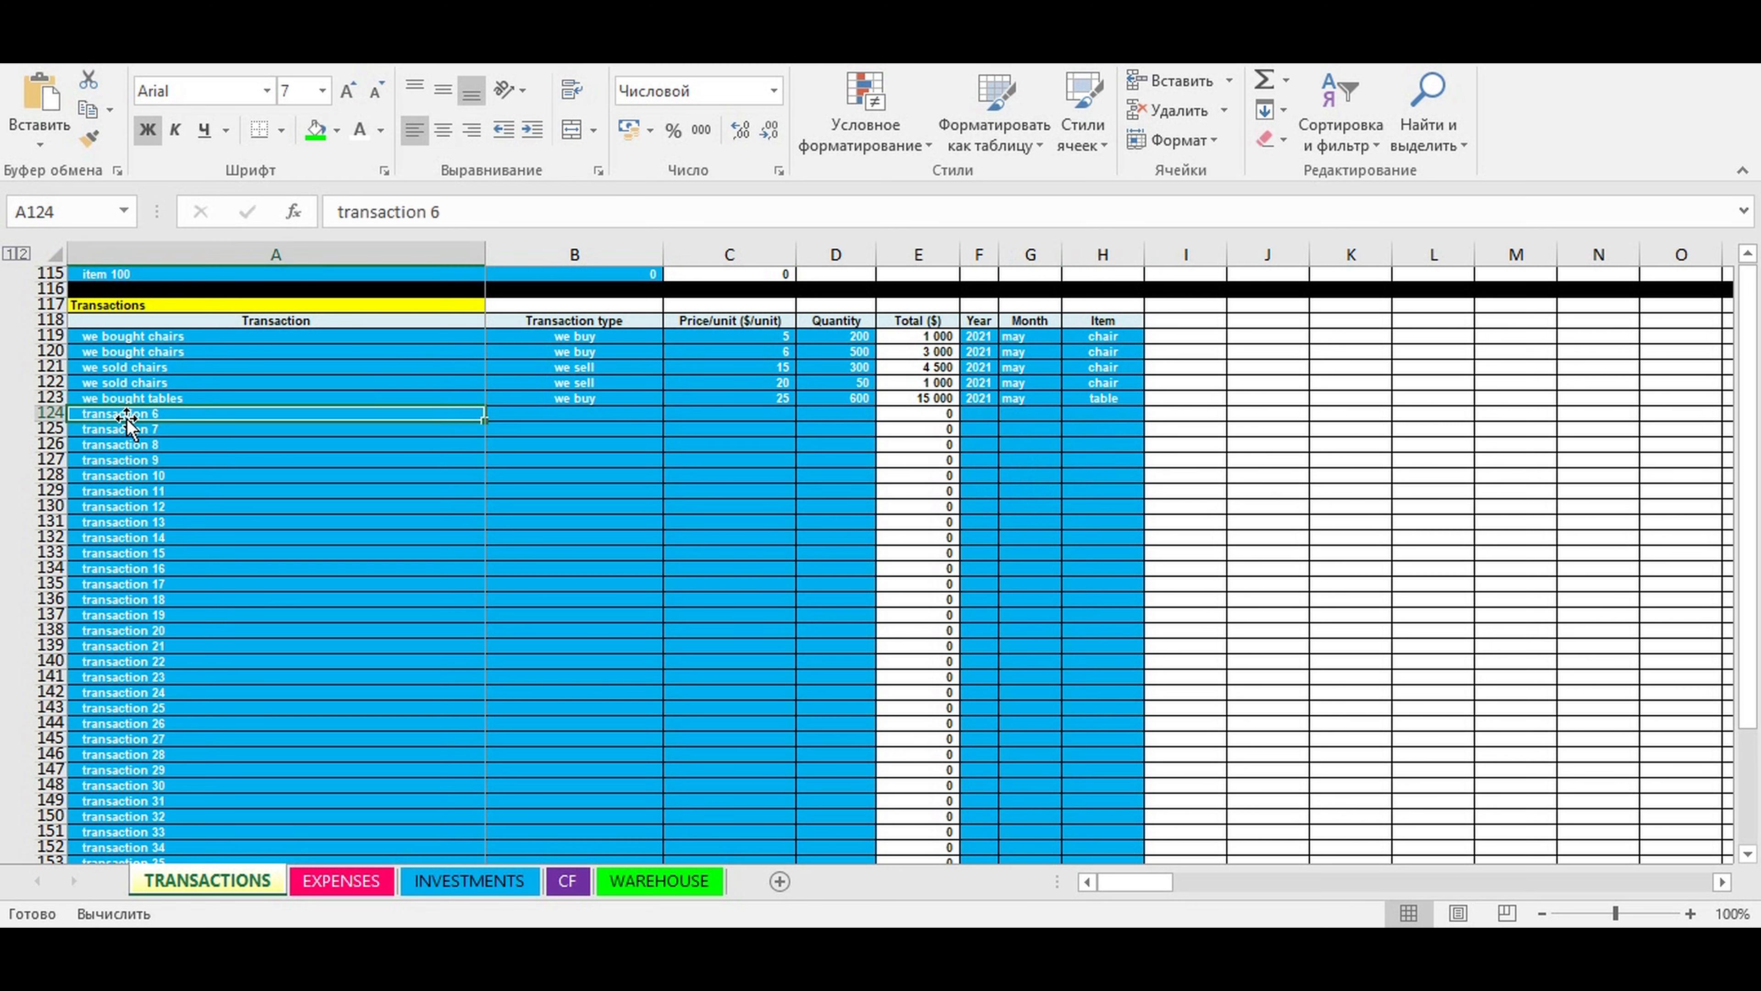
type("we s")
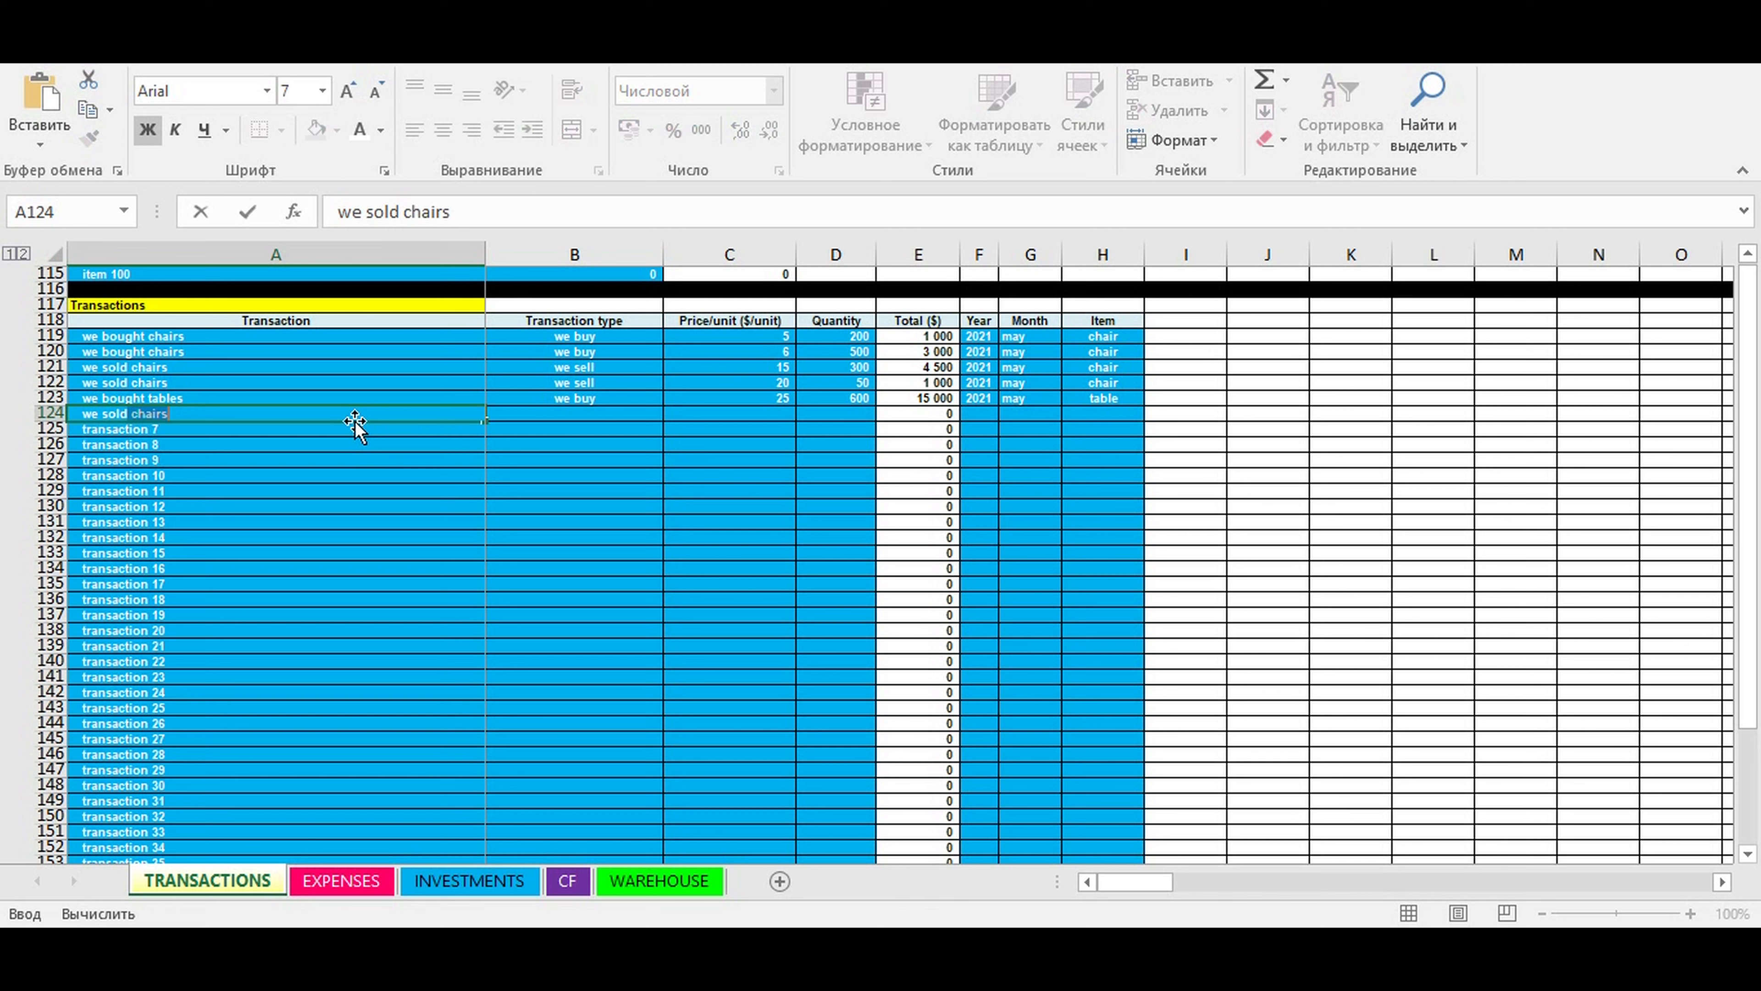
type("old some tables")
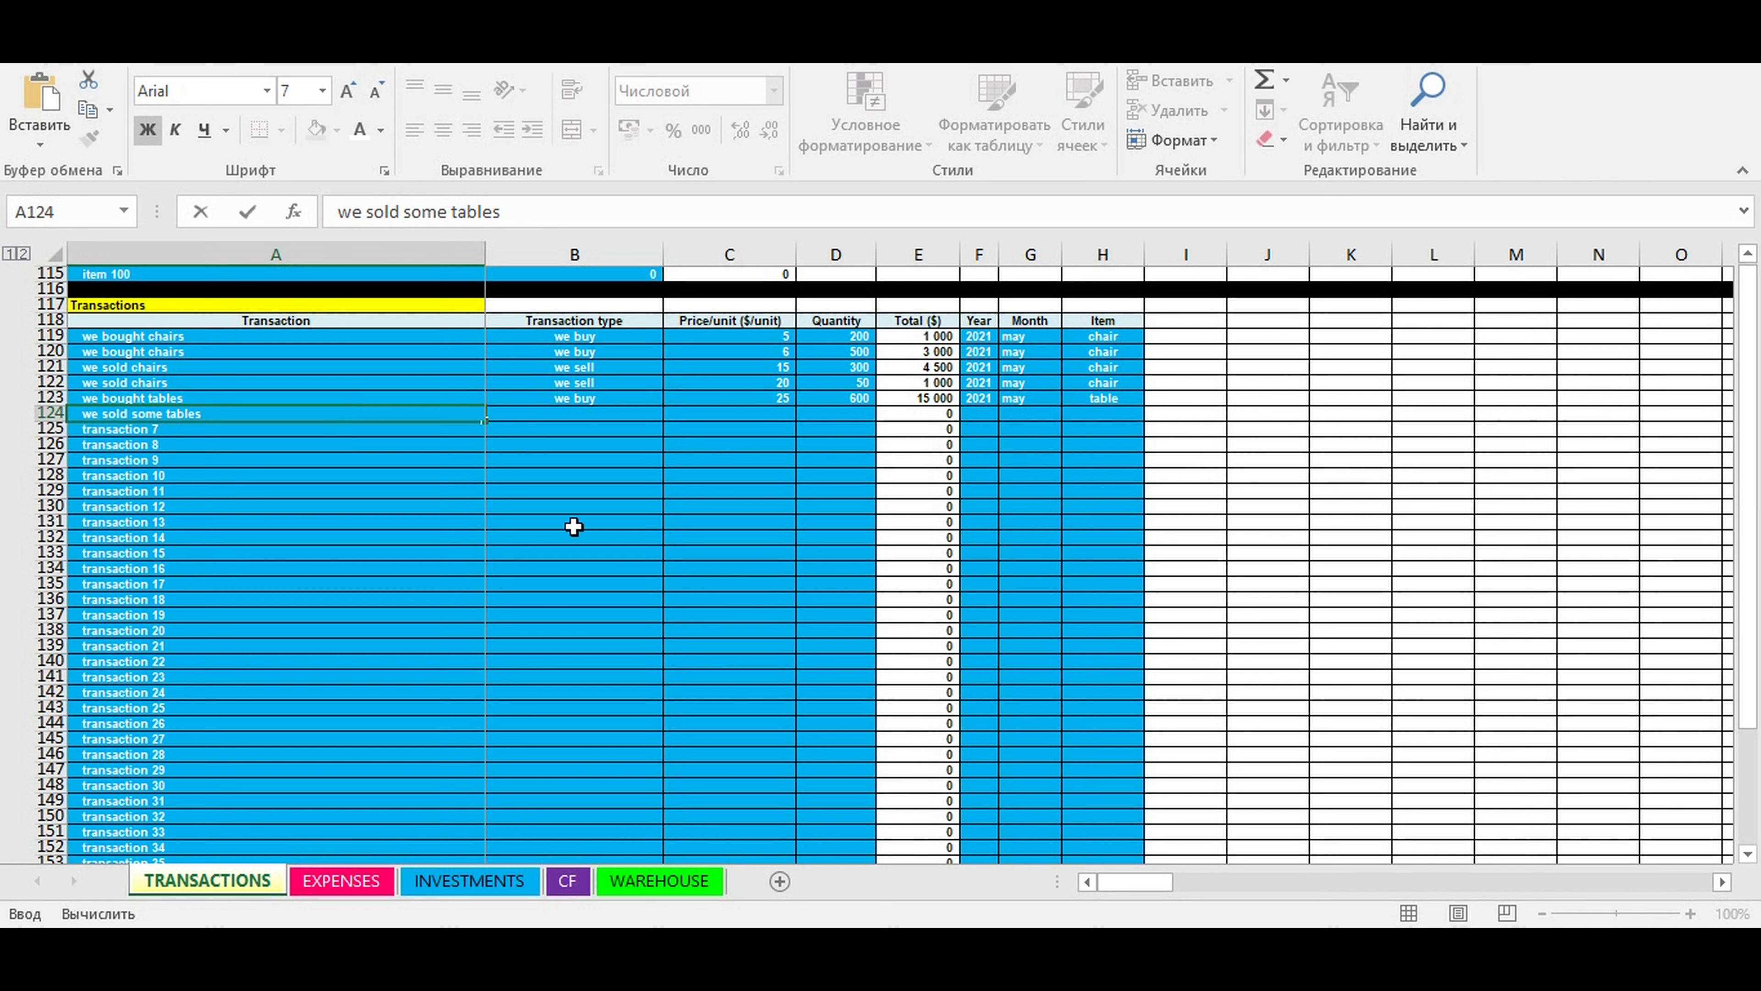
left_click(447, 536)
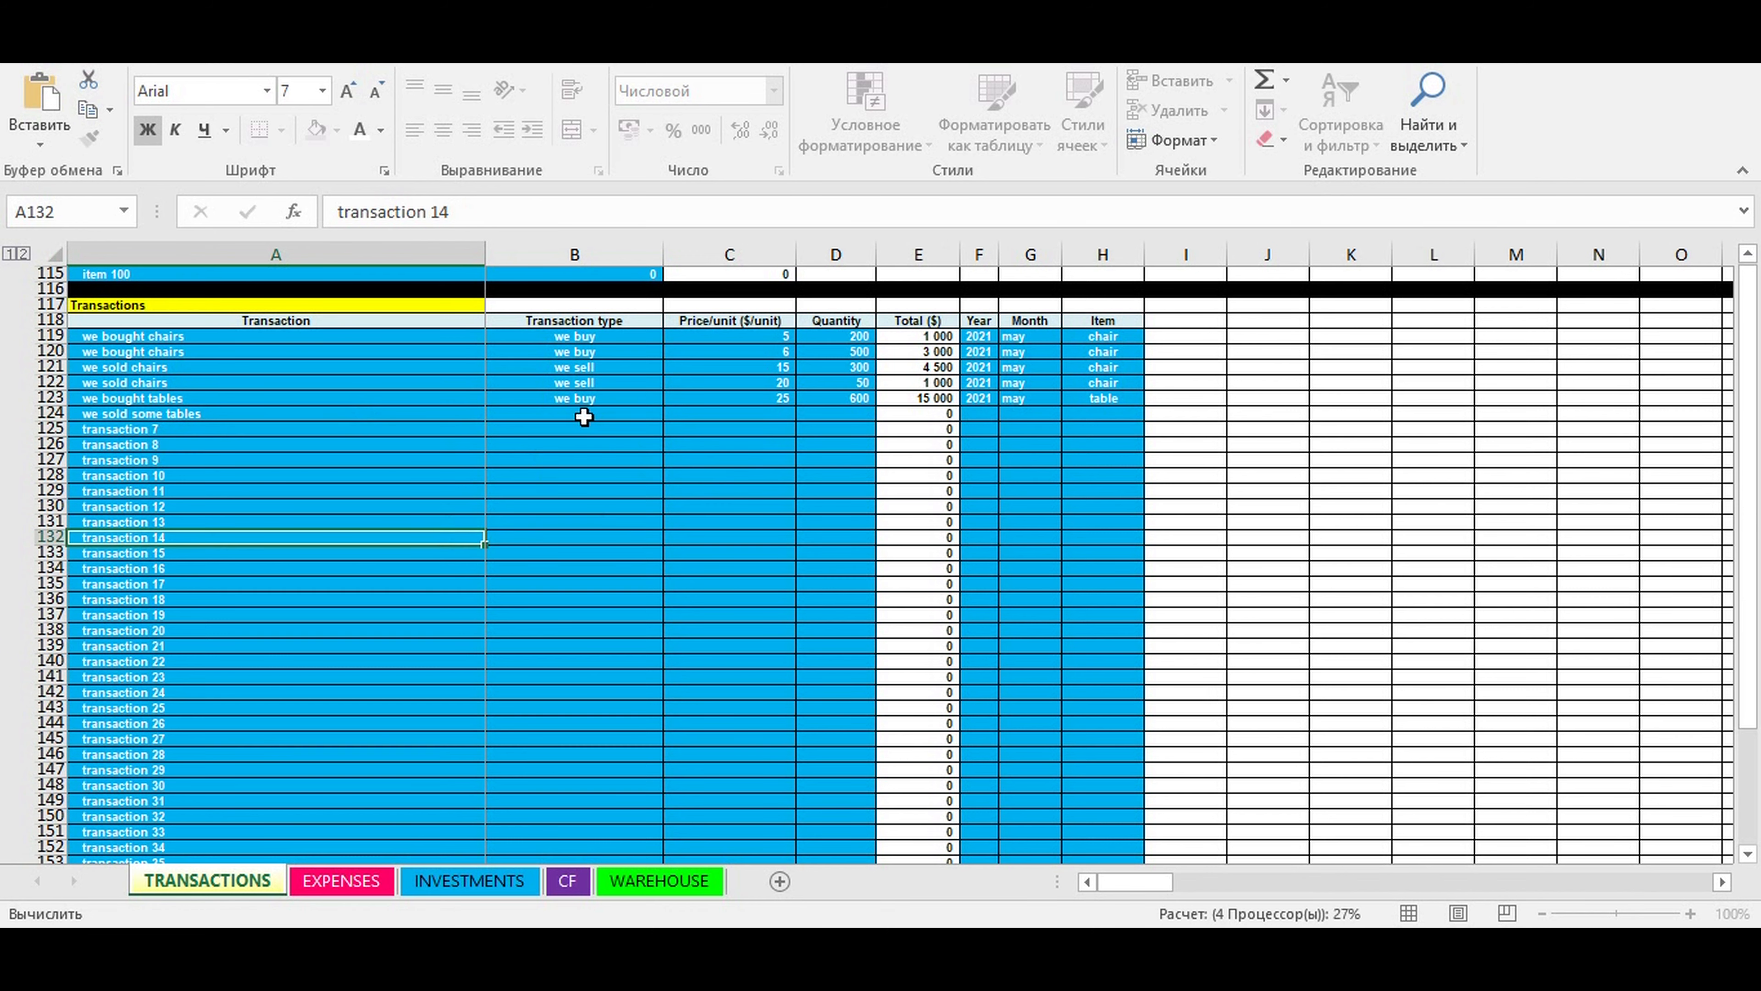
- Choose "we sell" as the transaction type for the "we sold some tables" transaction in row 124
left_click(649, 415)
left_click(670, 414)
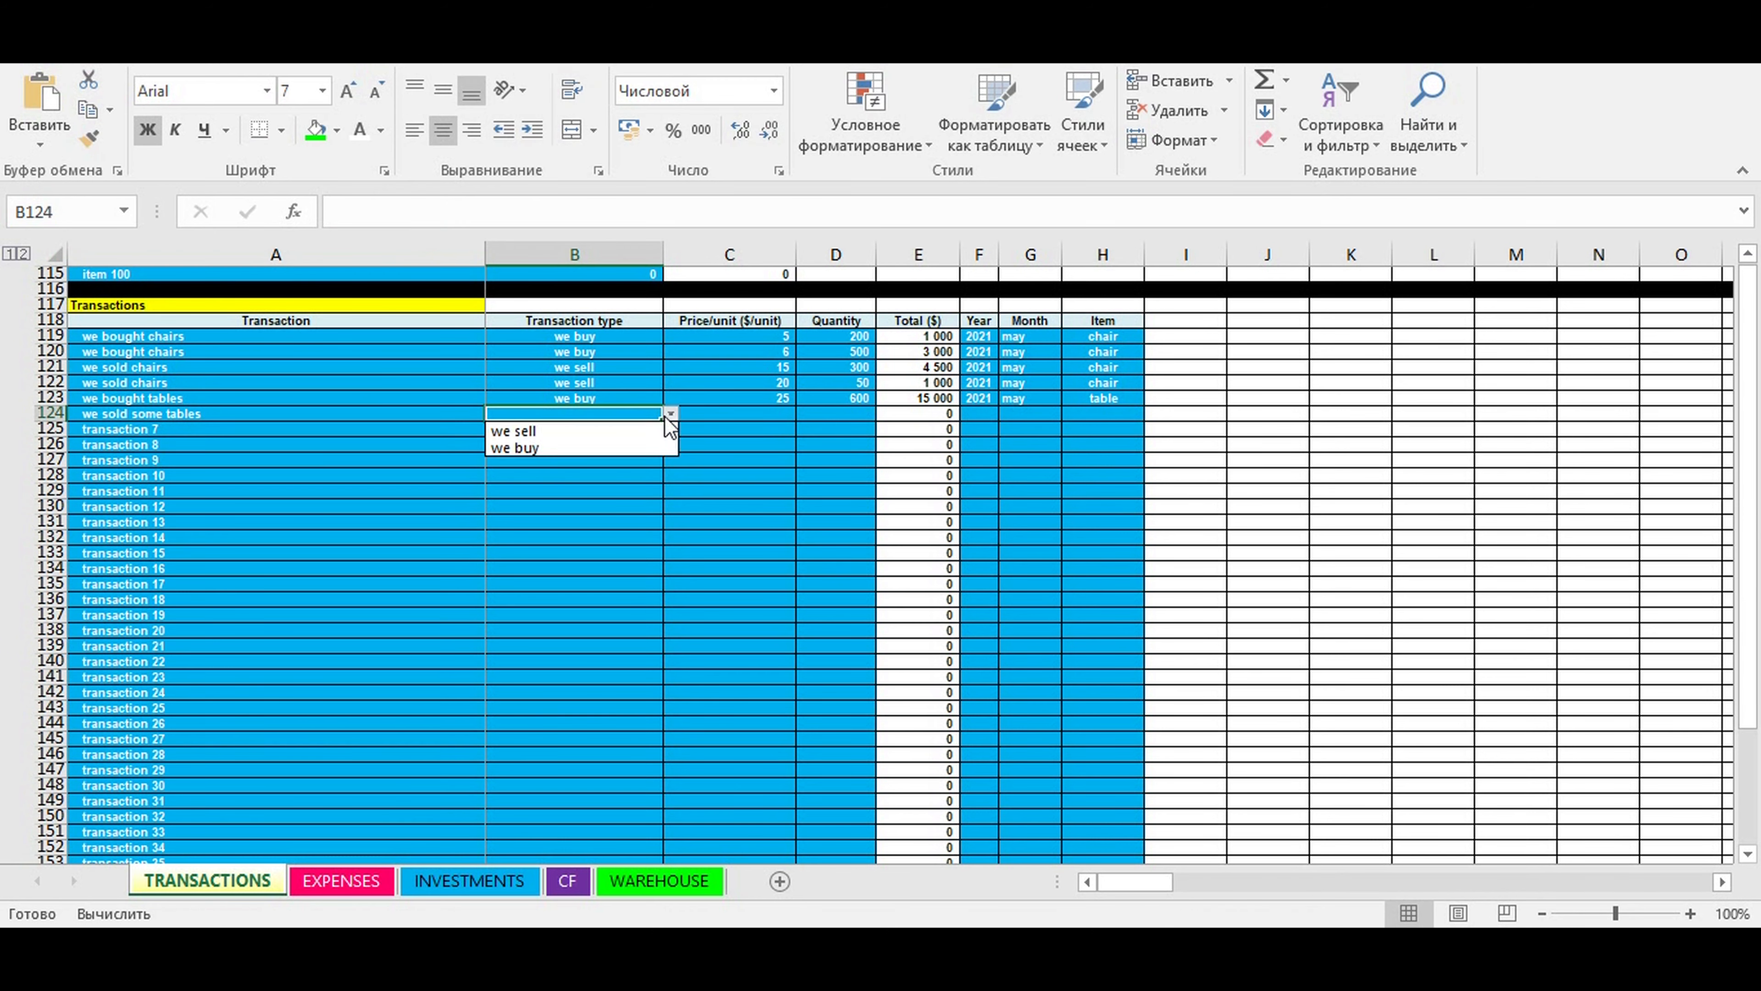
left_click(596, 431)
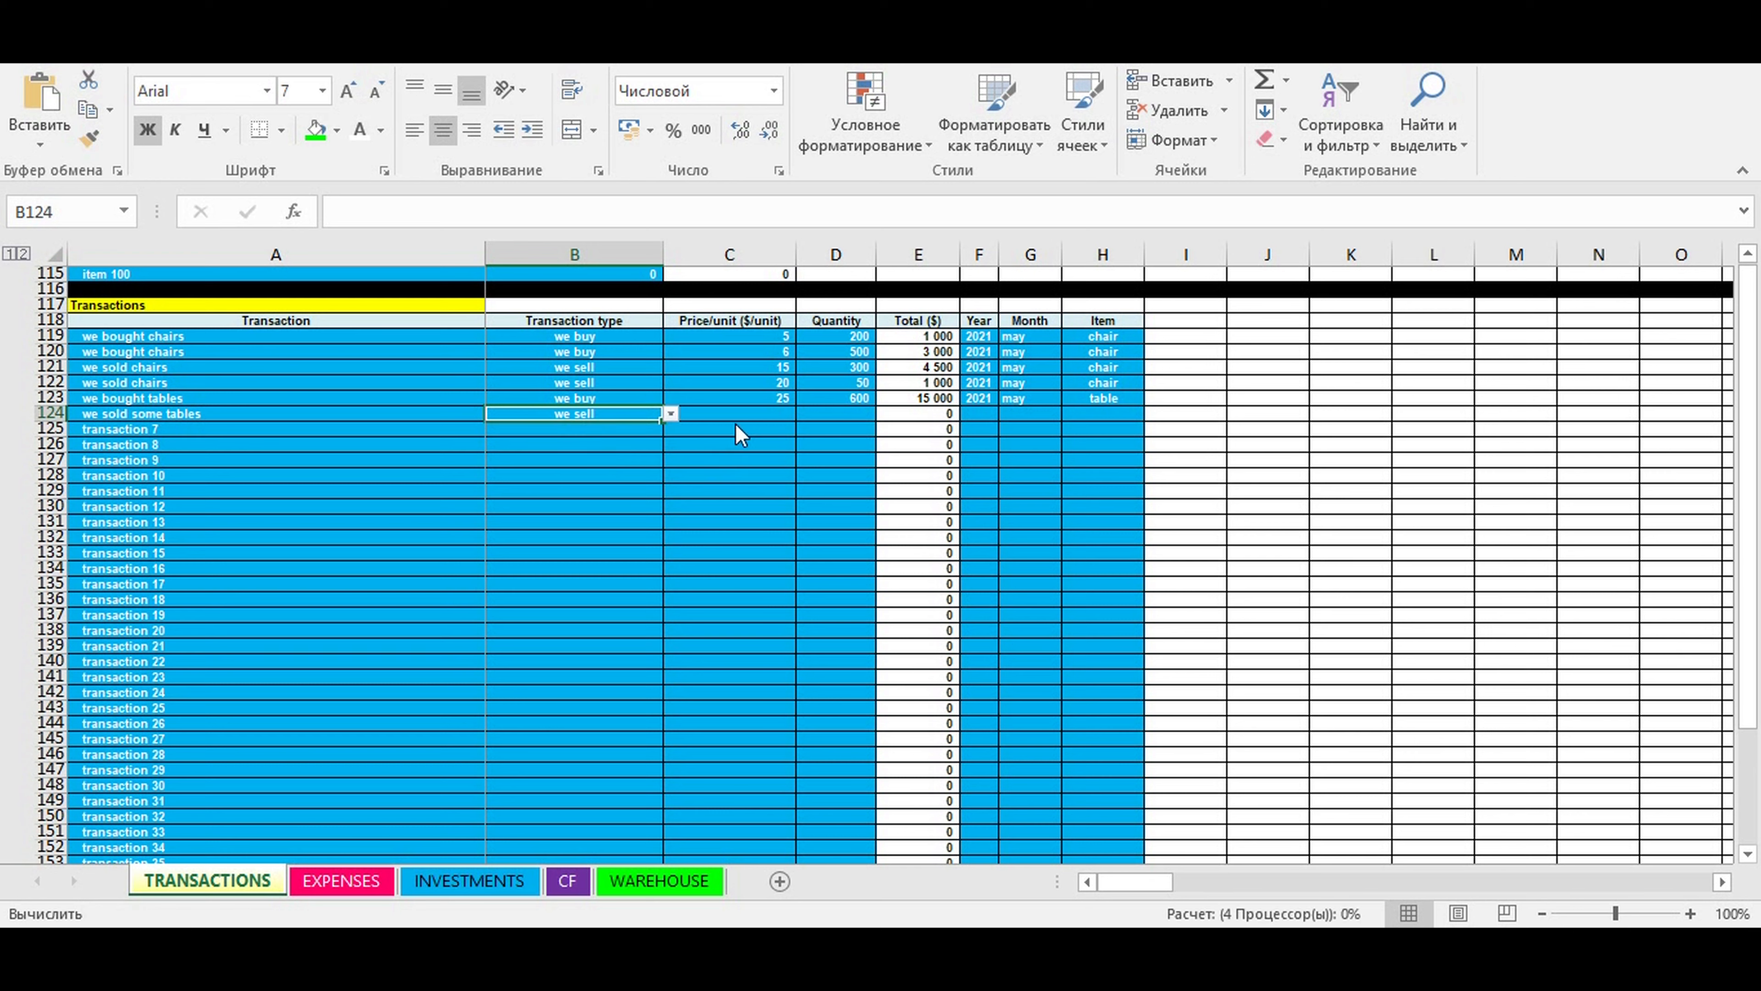
- Enter a price per unit of 70 and a quantity of 550 for the "we sold some tables" transaction
left_click(751, 414)
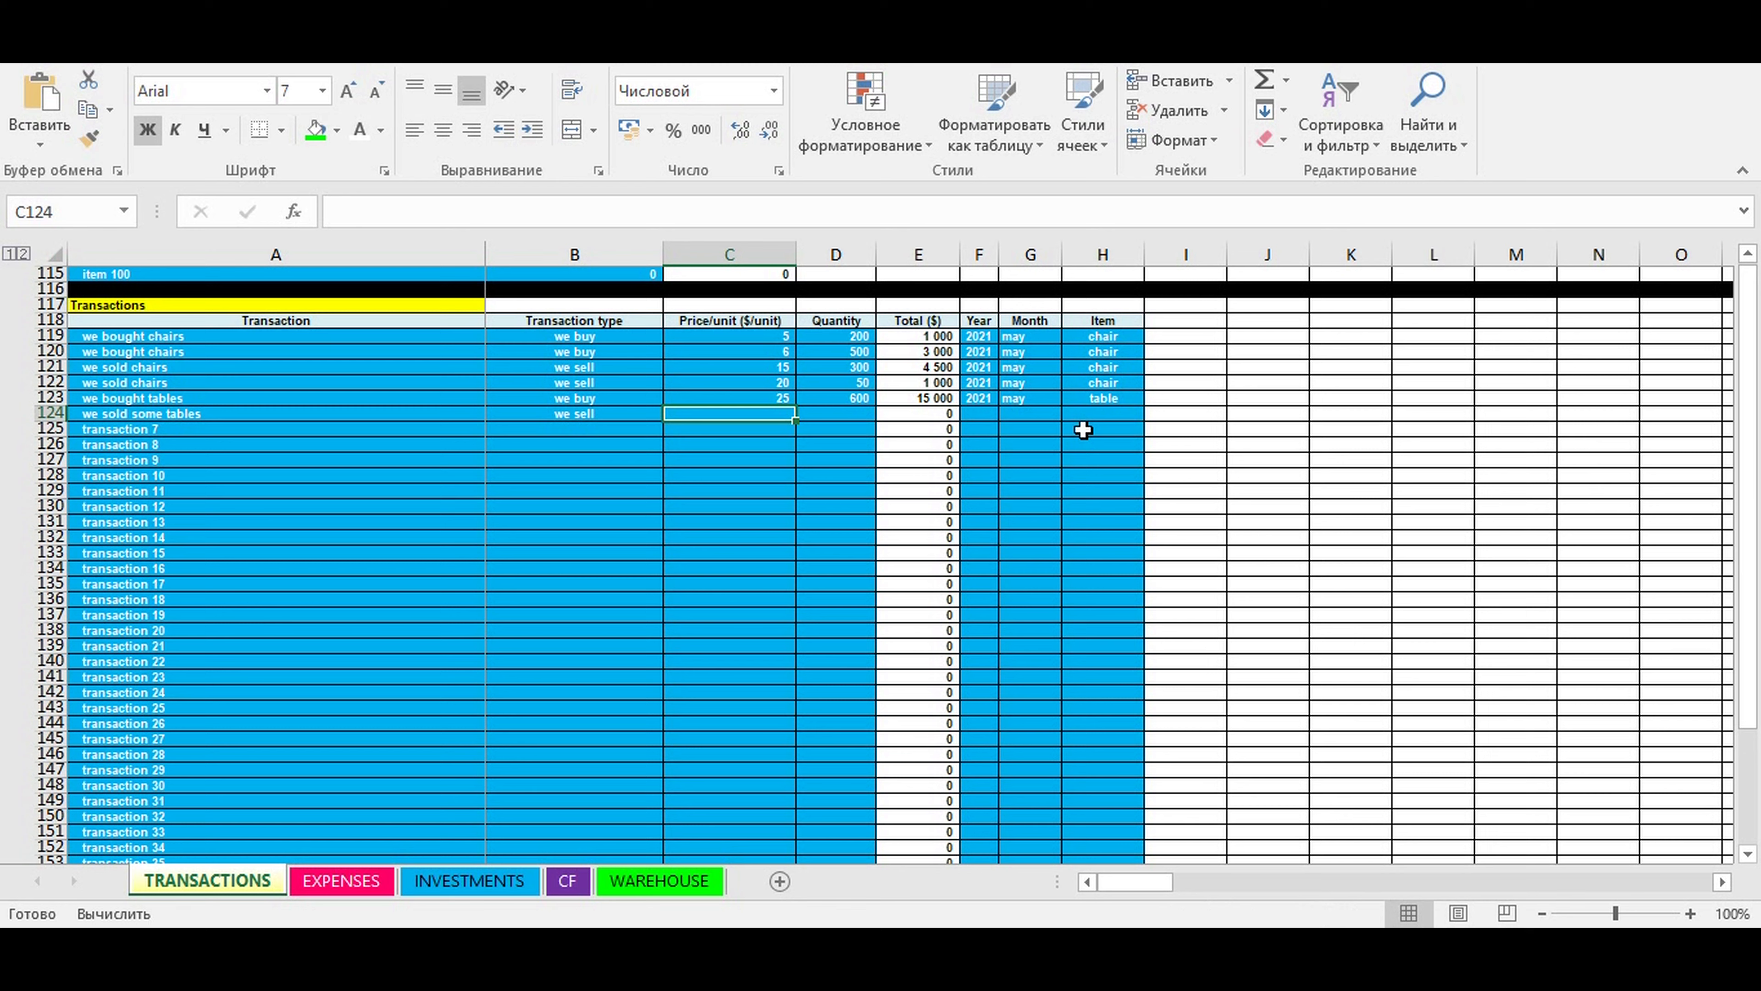
type("23")
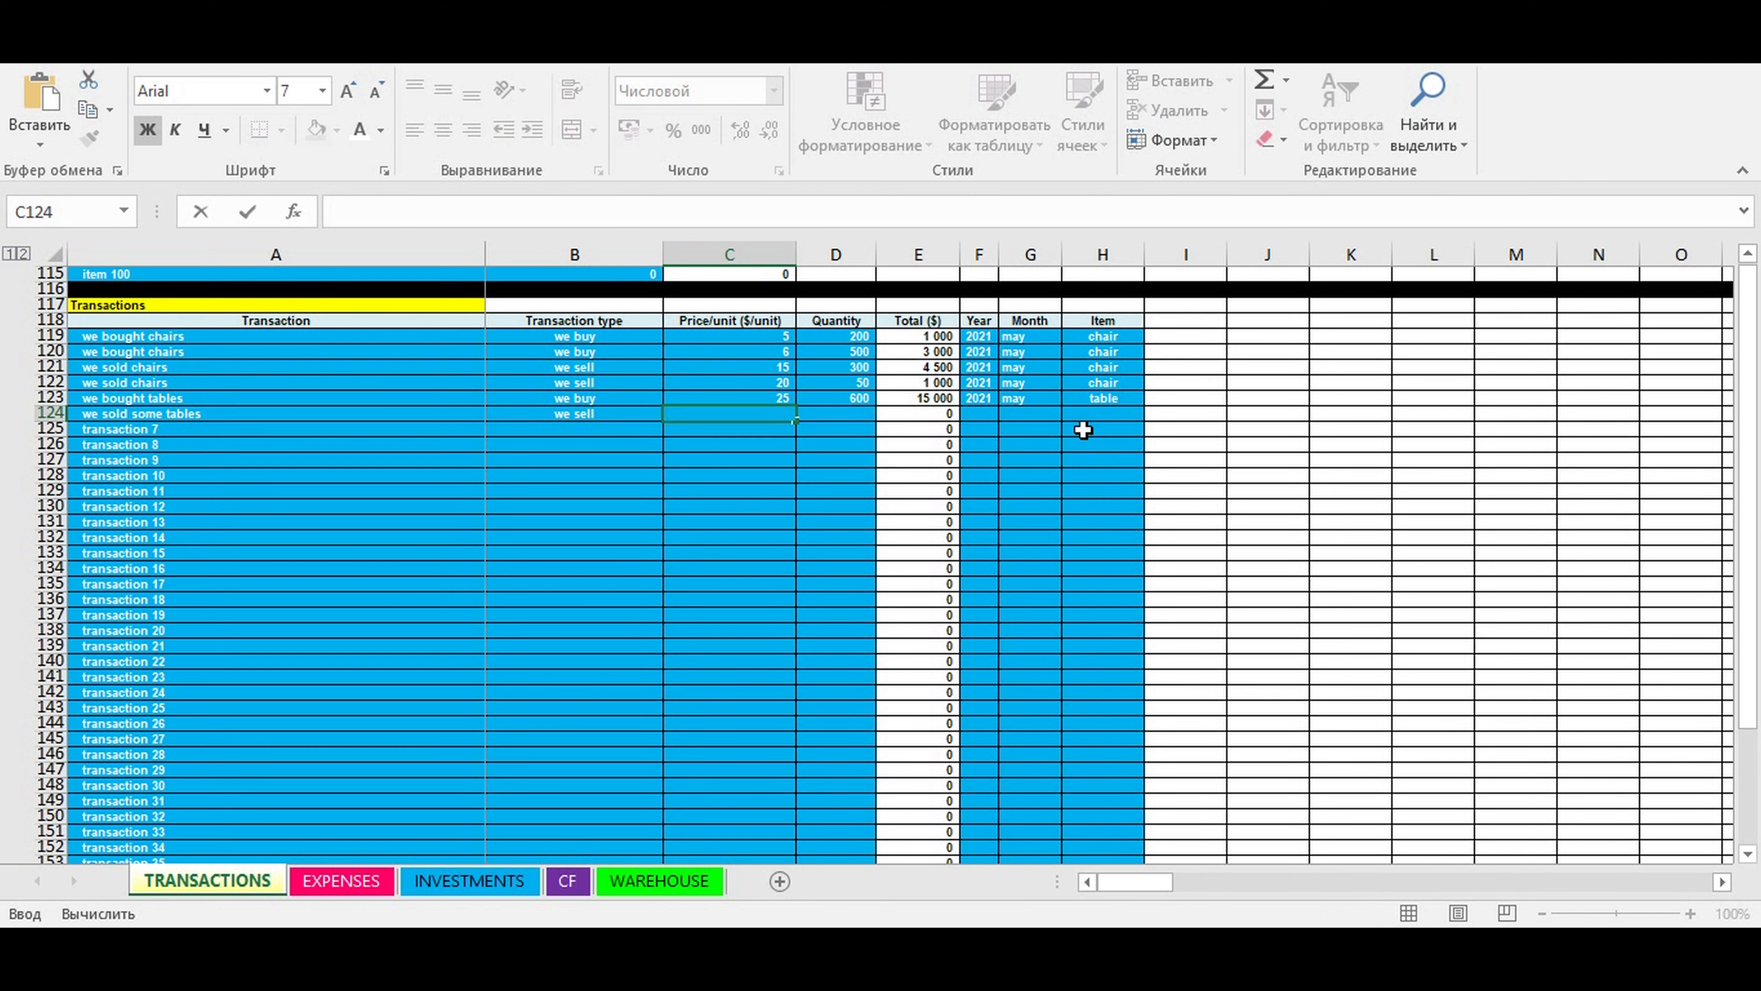
key("ctrl+Return")
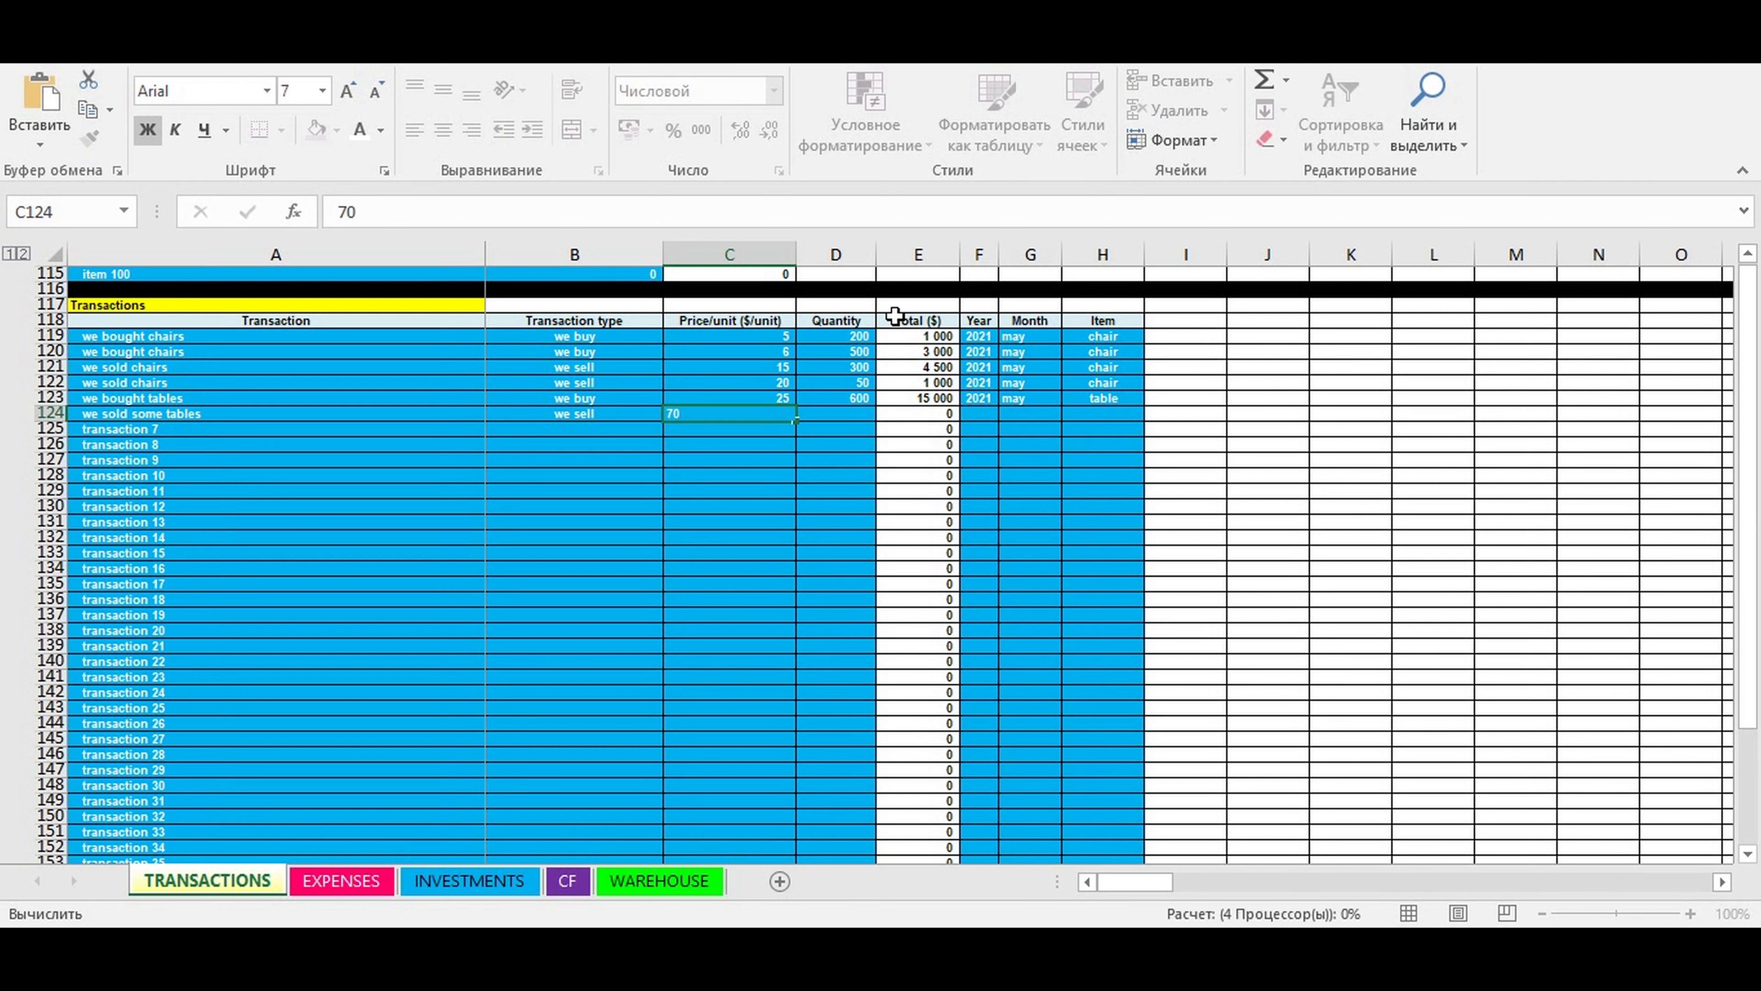
left_click(816, 414)
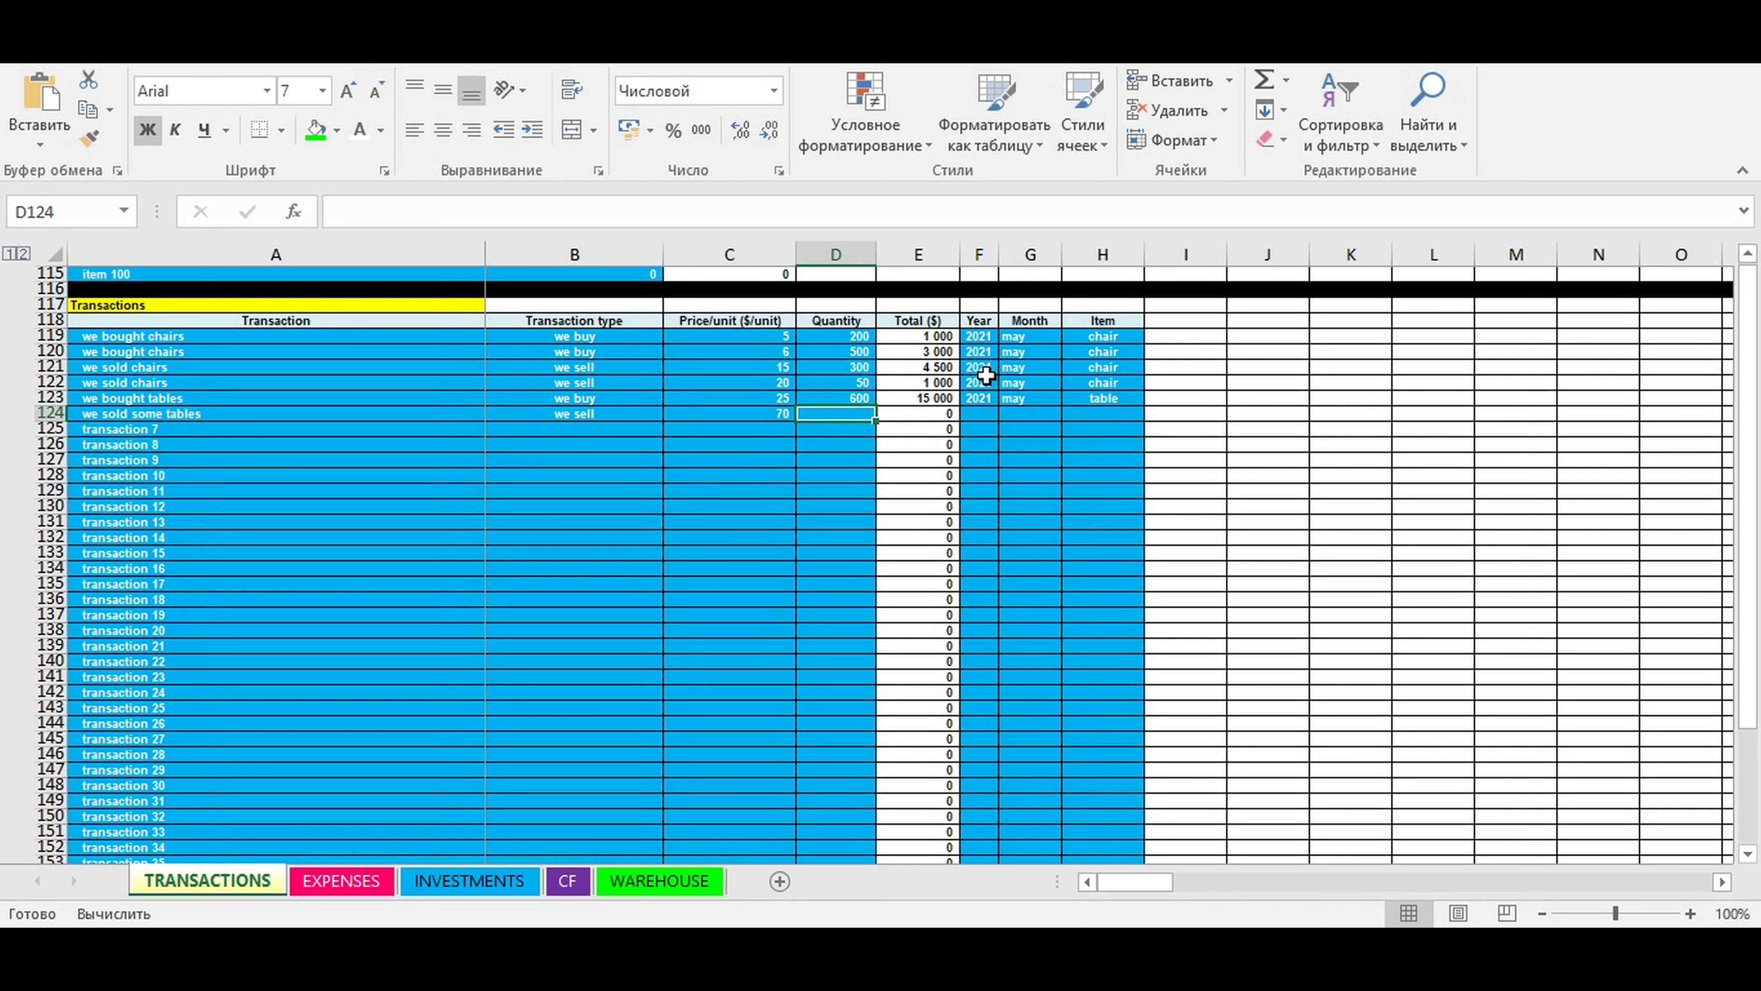
type("550")
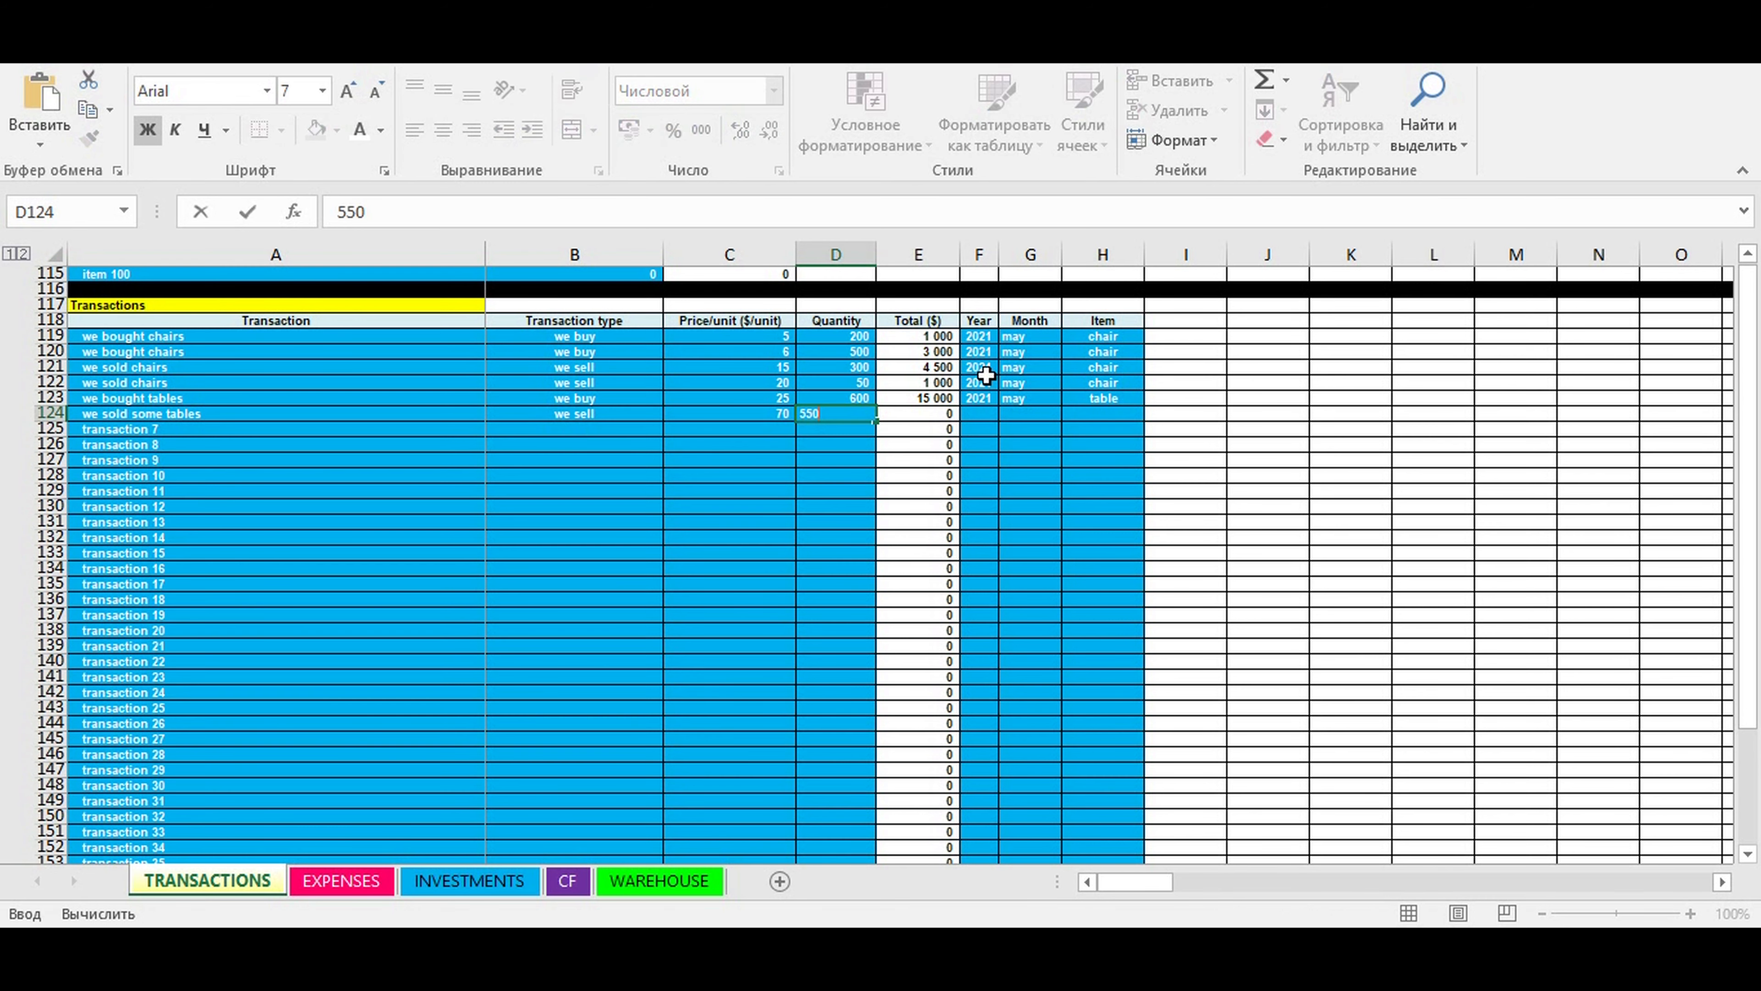
key("Return")
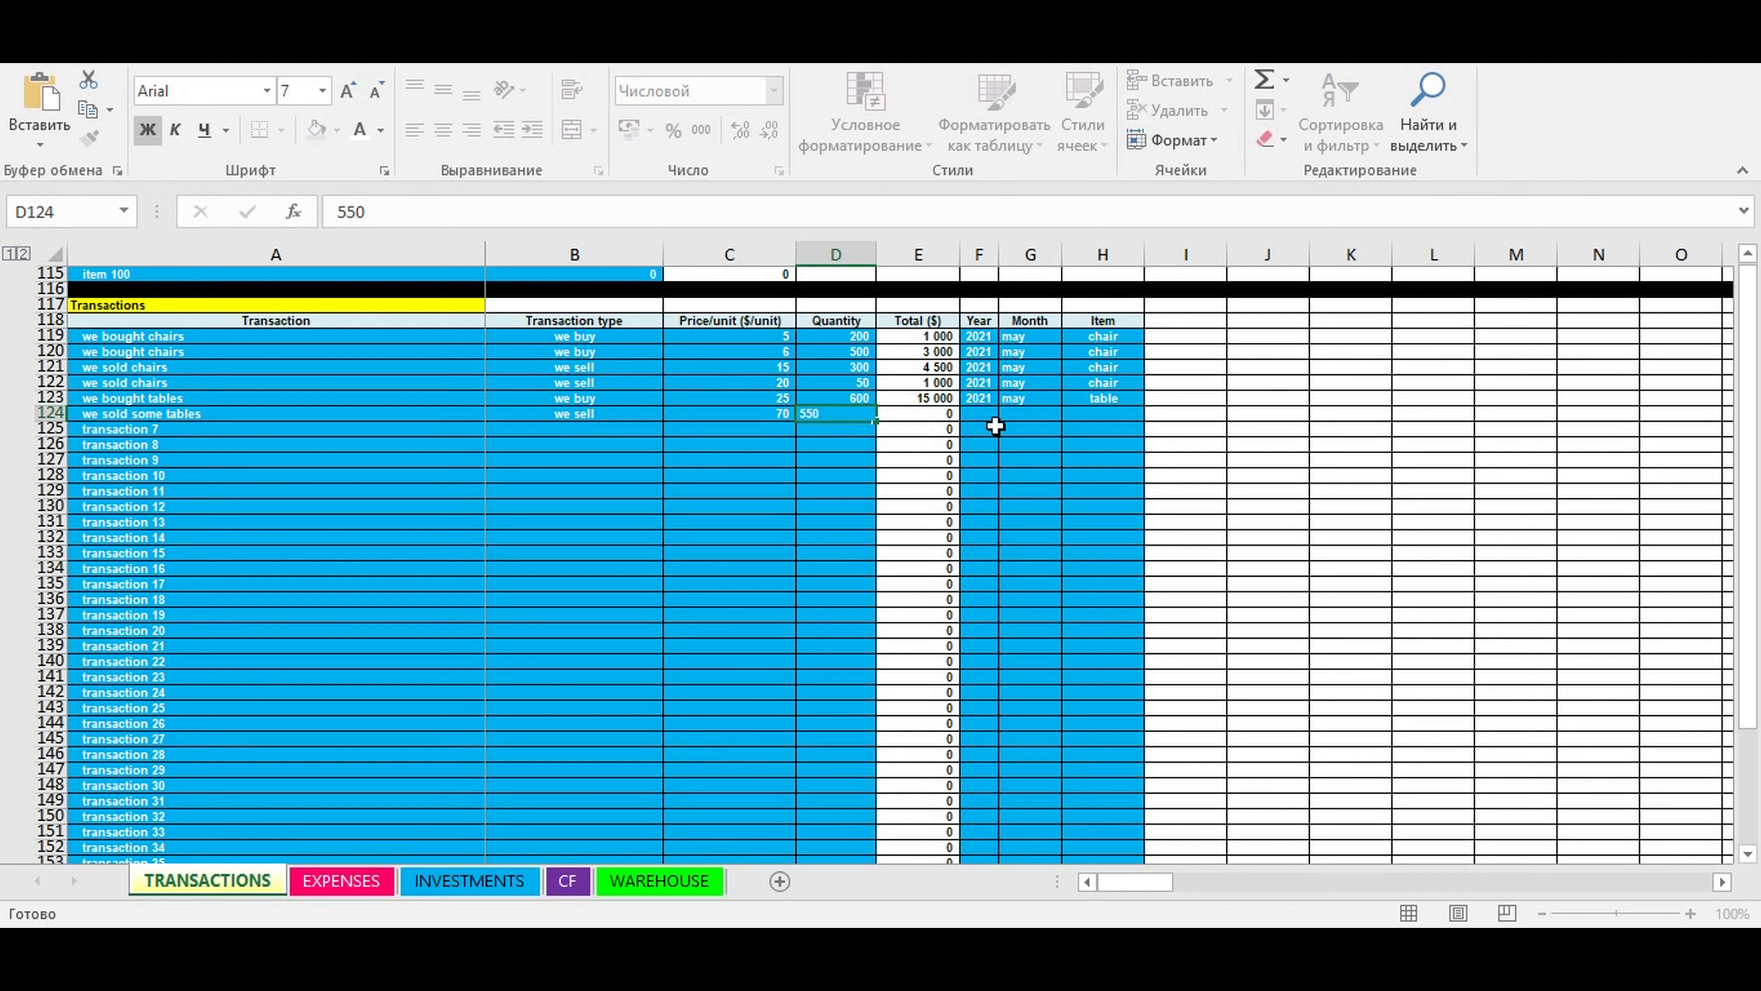
- Set the year to 2021 and the month to may for the "we sold some tables" transaction
left_click(984, 419)
left_click(1006, 414)
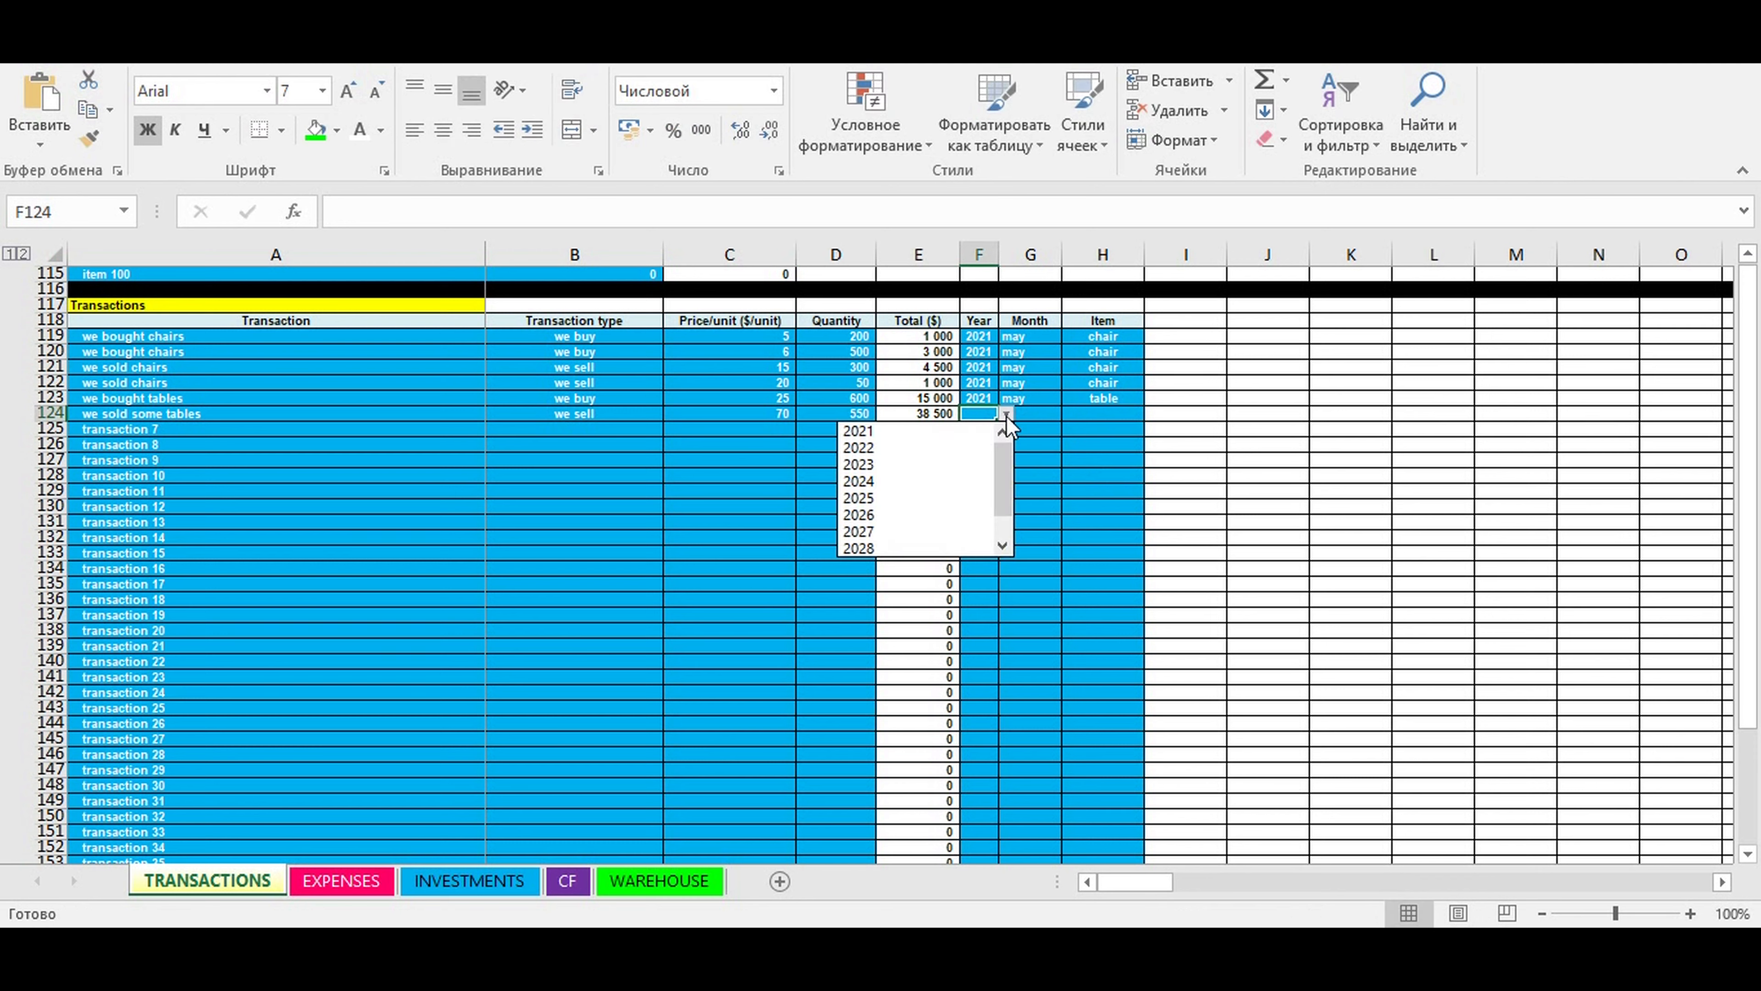
left_click(958, 431)
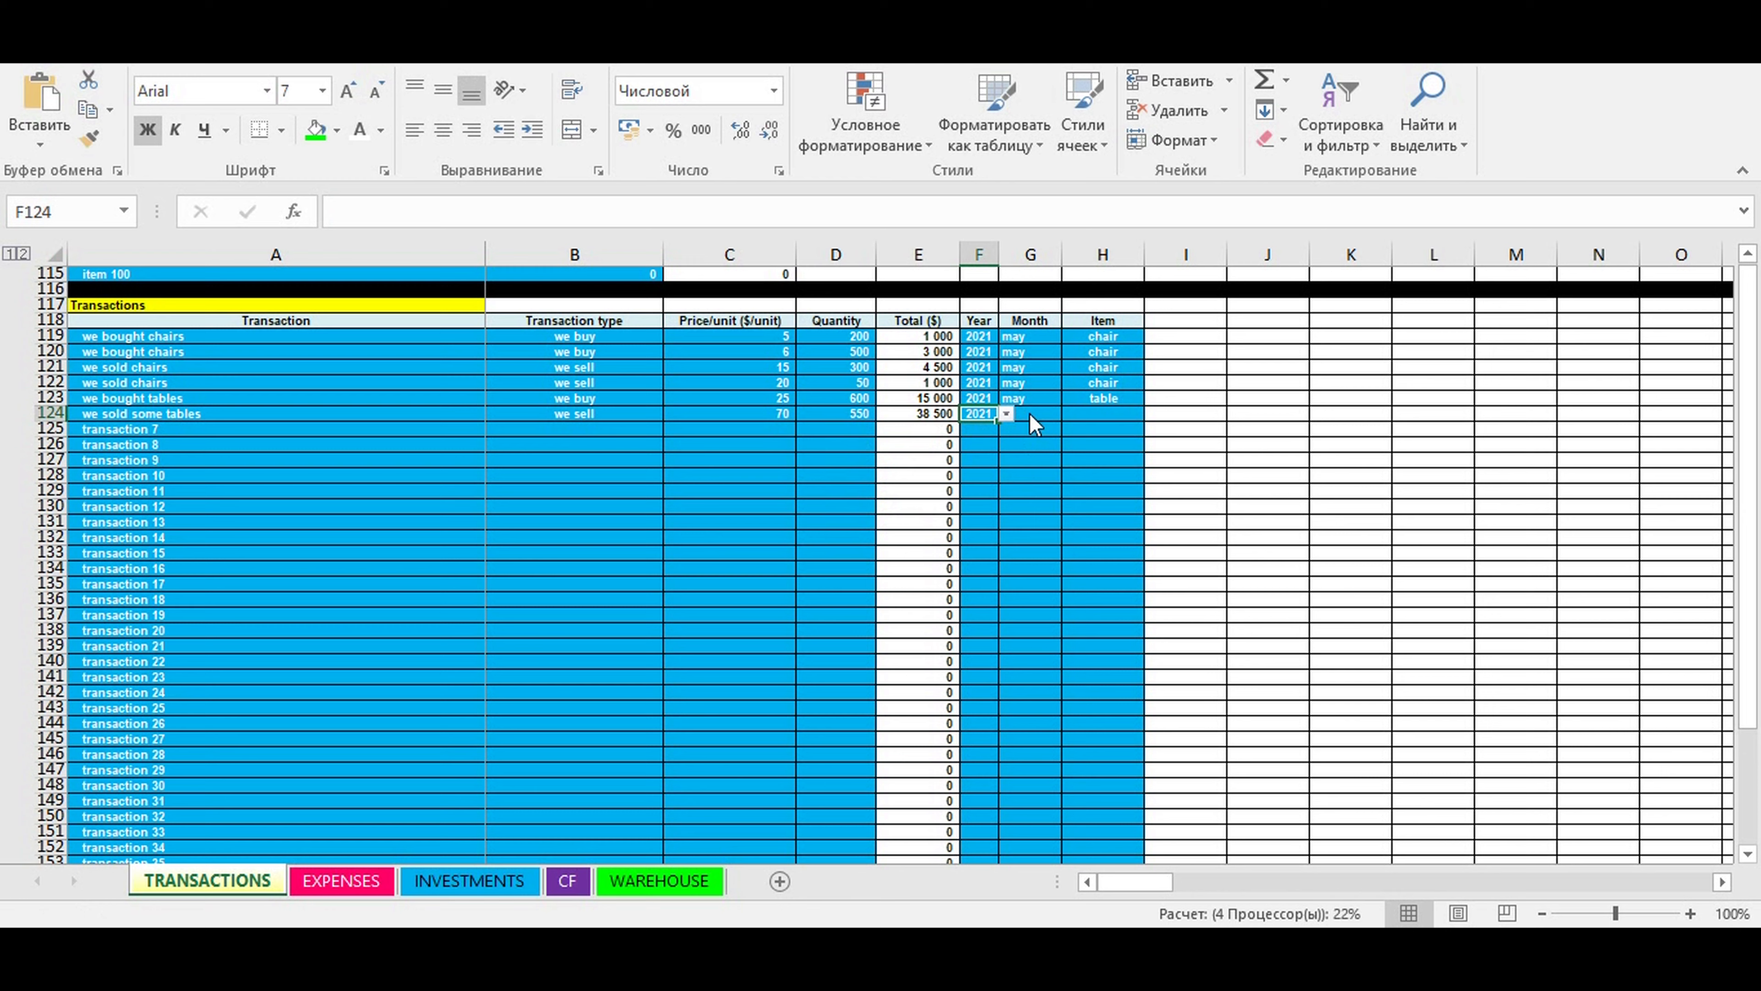
left_click(1028, 414)
left_click(1069, 414)
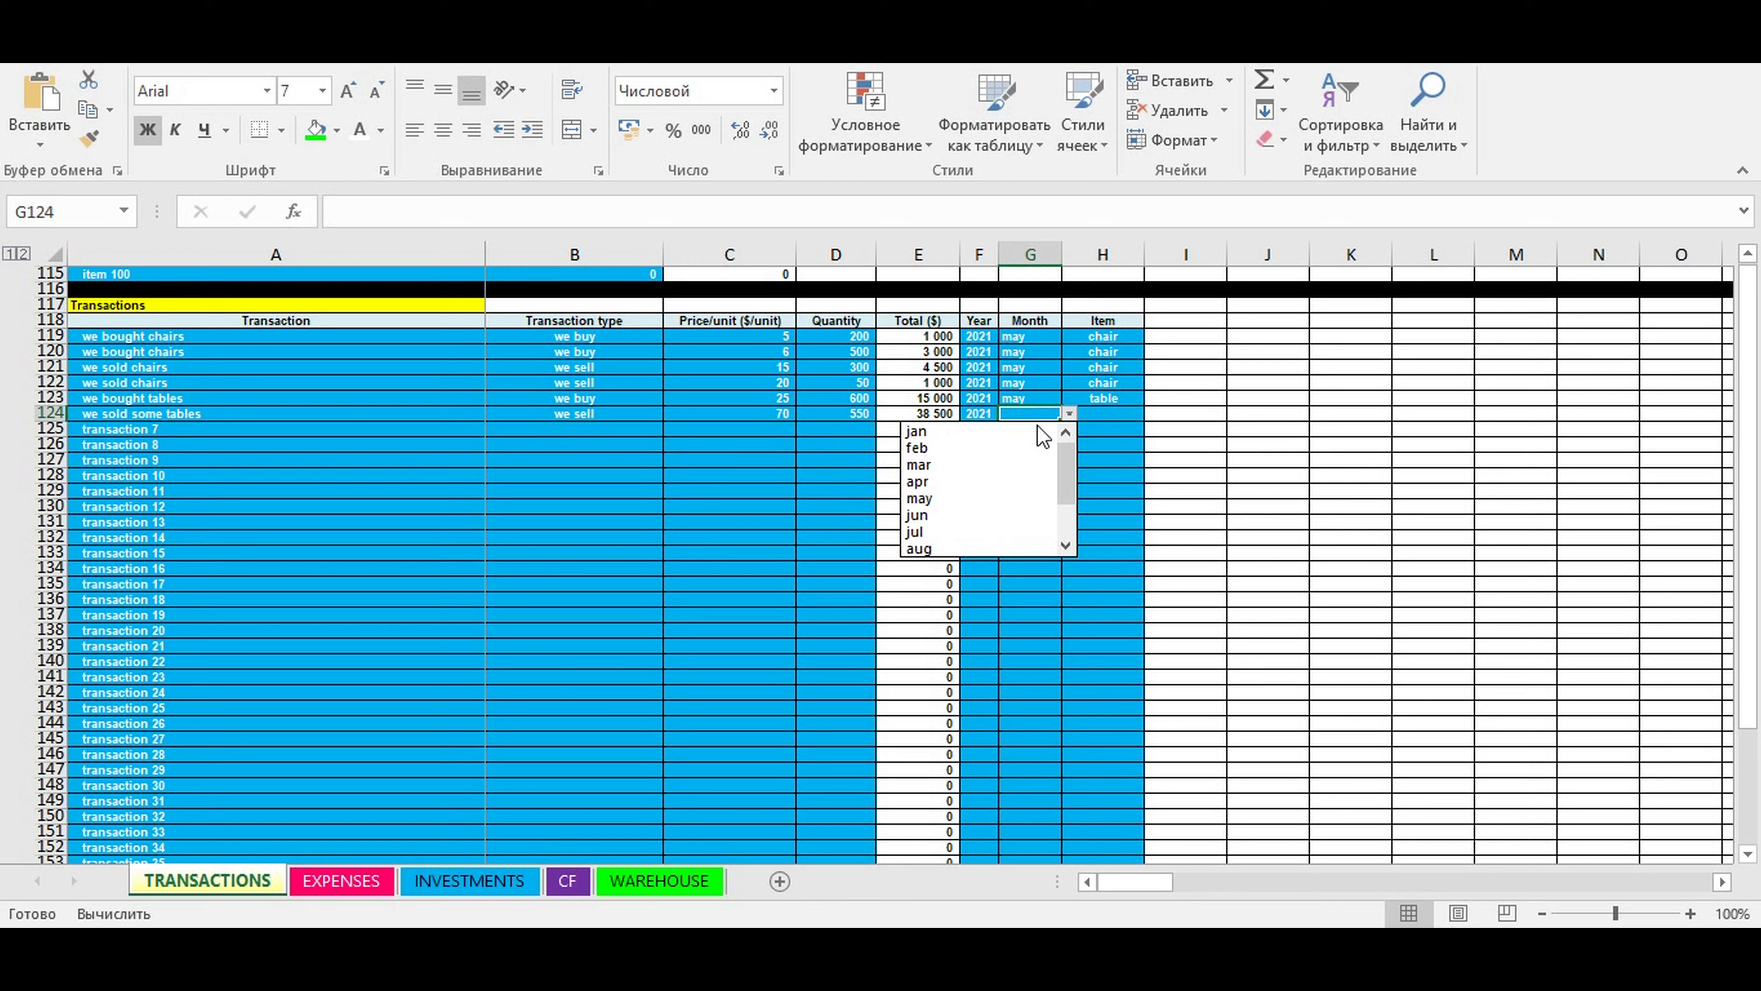
left_click(939, 497)
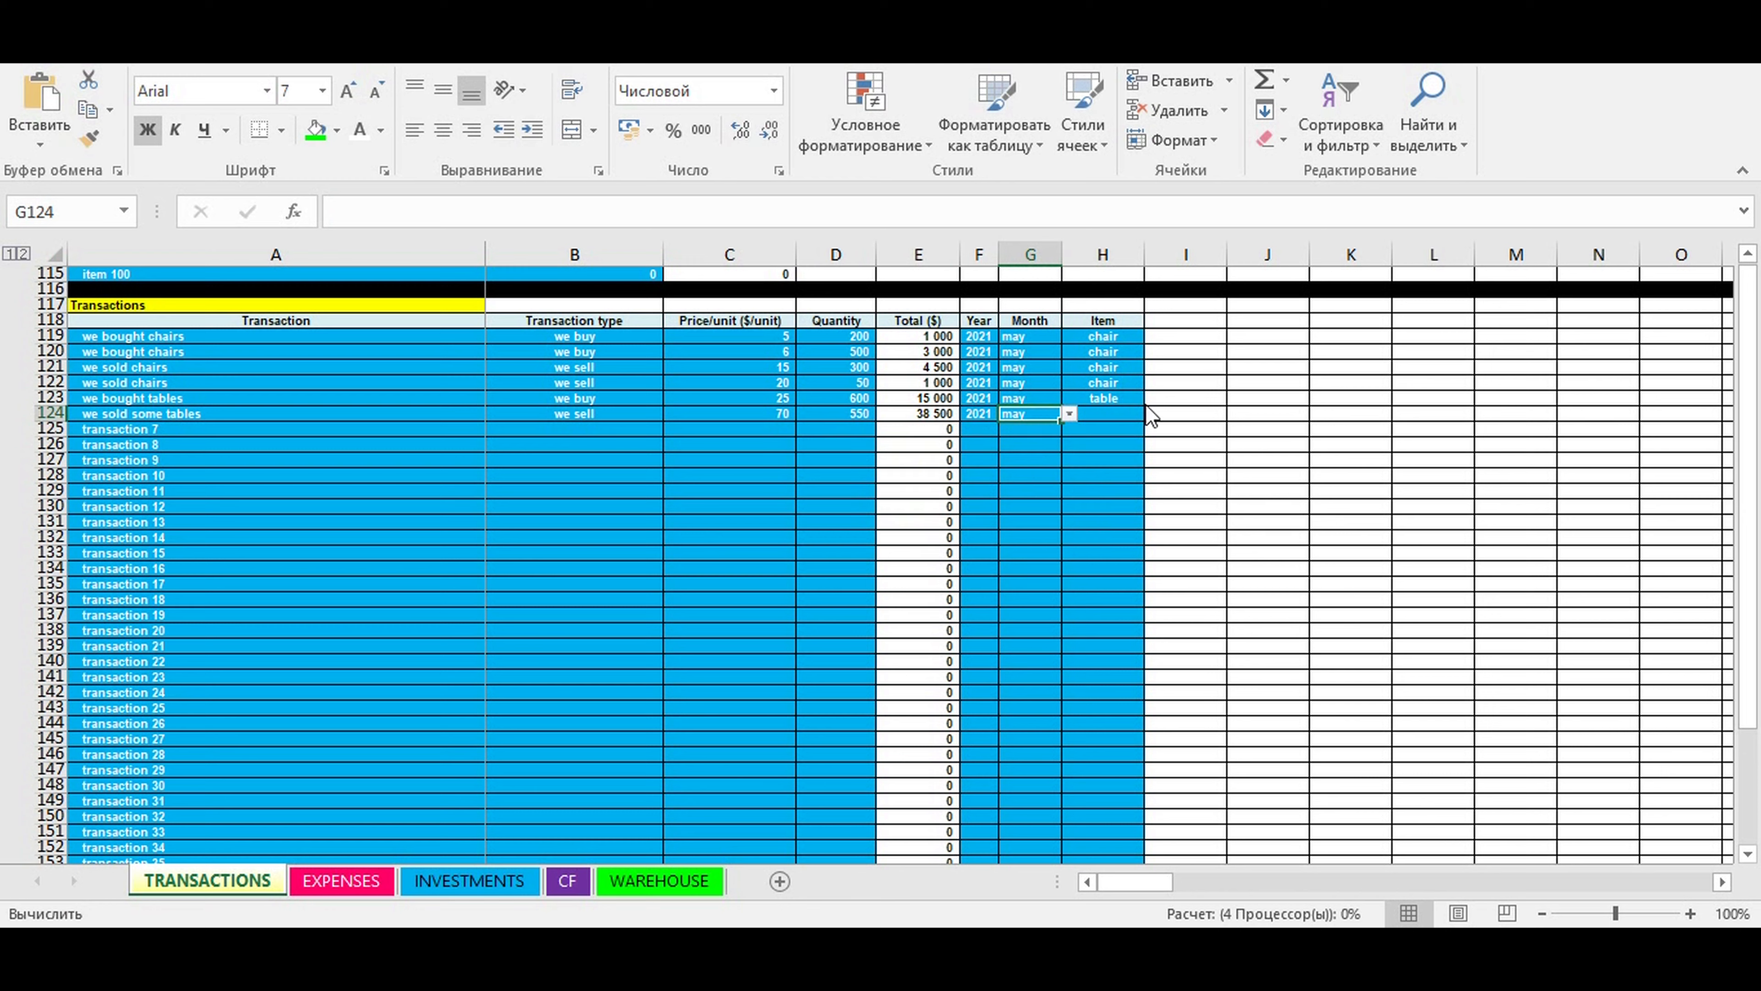
- Assign the item "table" to the "we sold some tables" transaction in row 124
left_click(1121, 411)
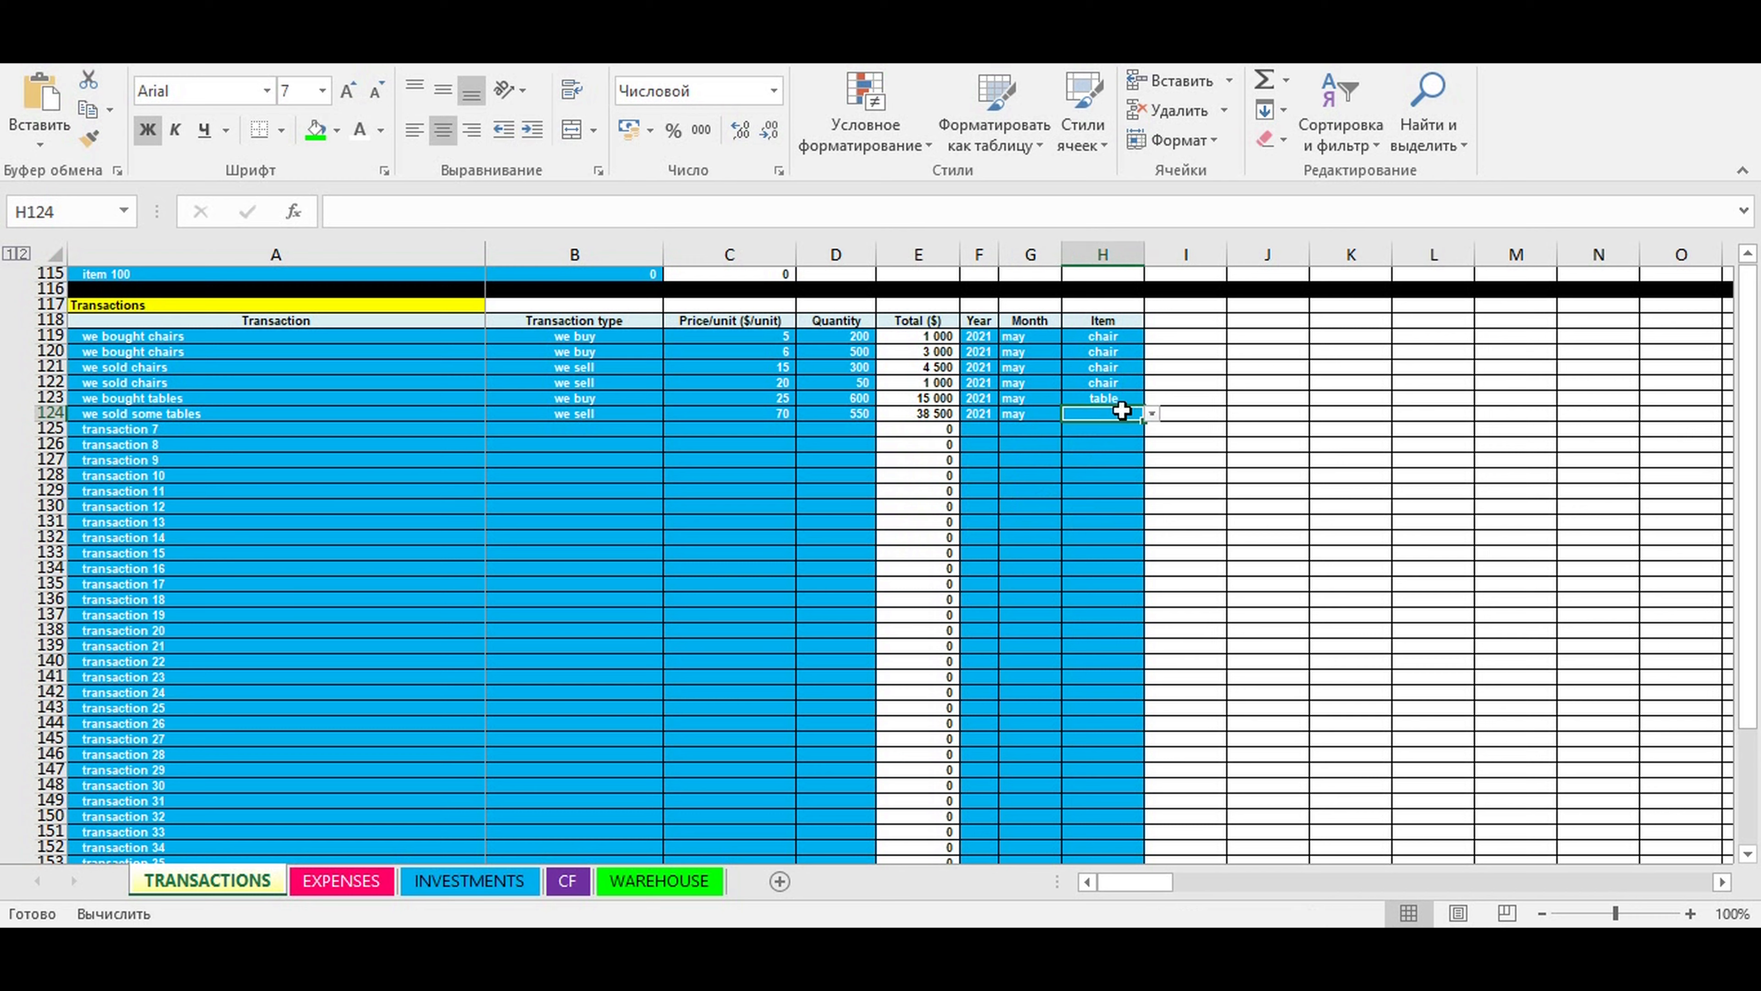
left_click(1151, 415)
left_click(1040, 452)
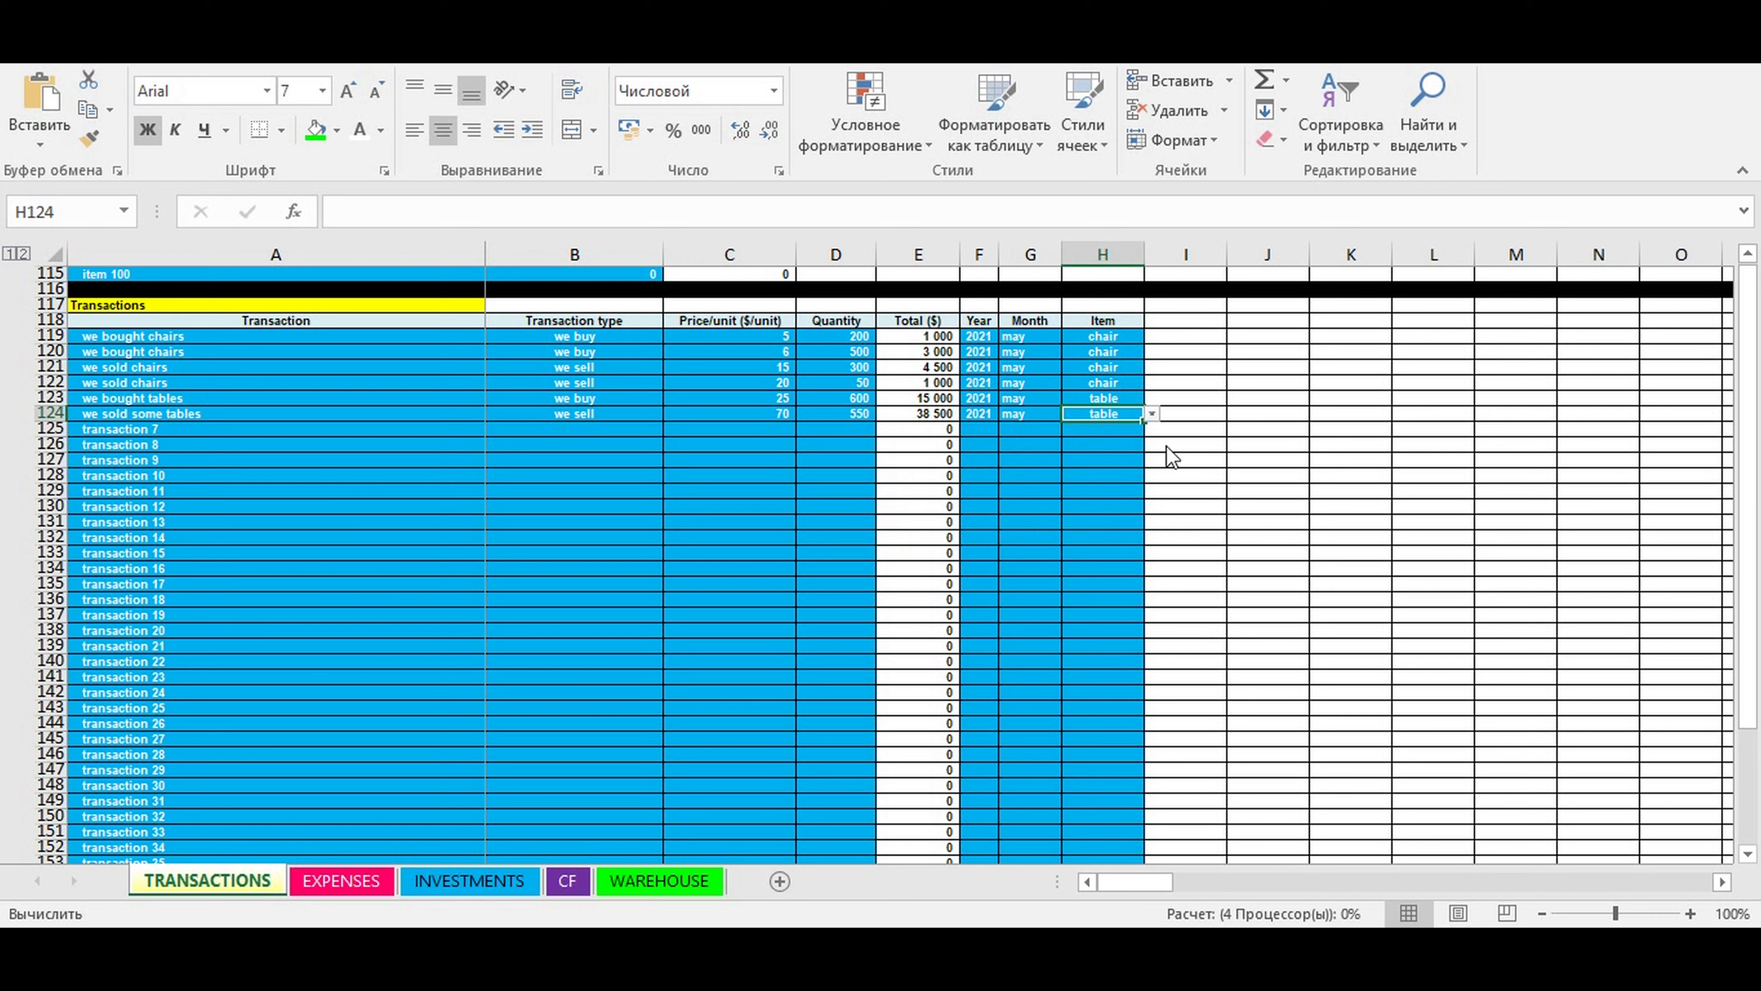
left_click(1238, 445)
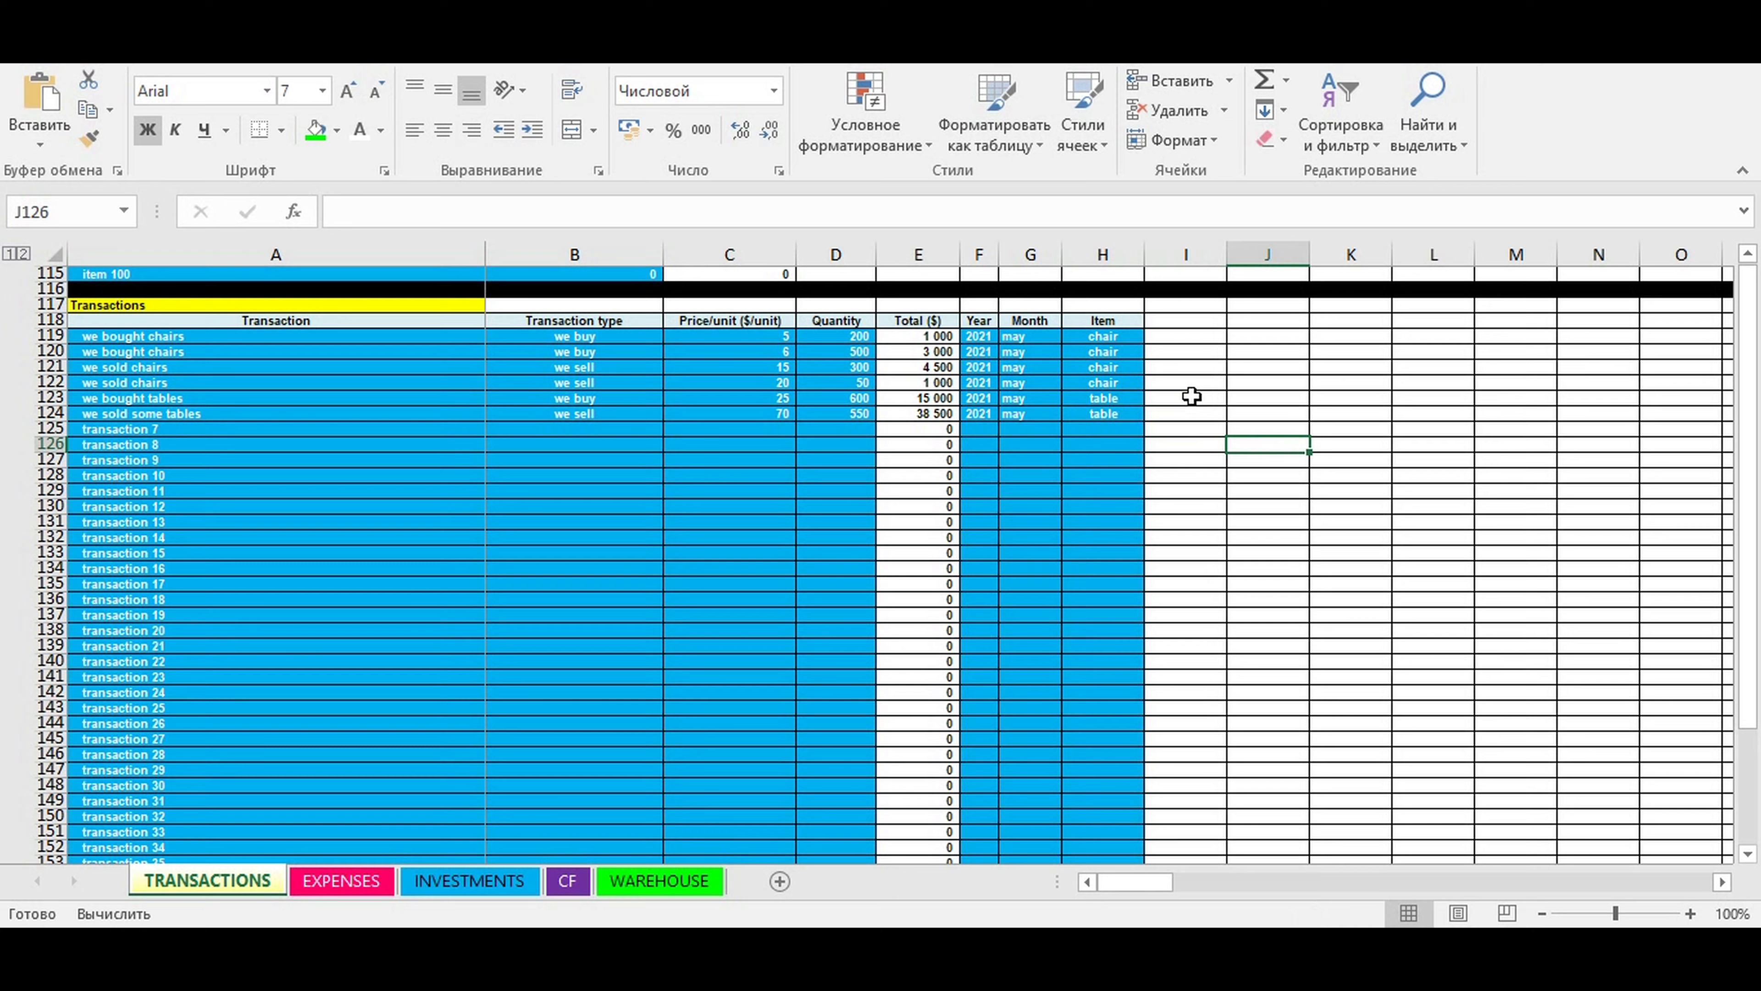
- Examine the remaining unused transaction rows on the TRANSACTIONS sheet to see how far the list extends
scroll(1077, 447, "up", 4)
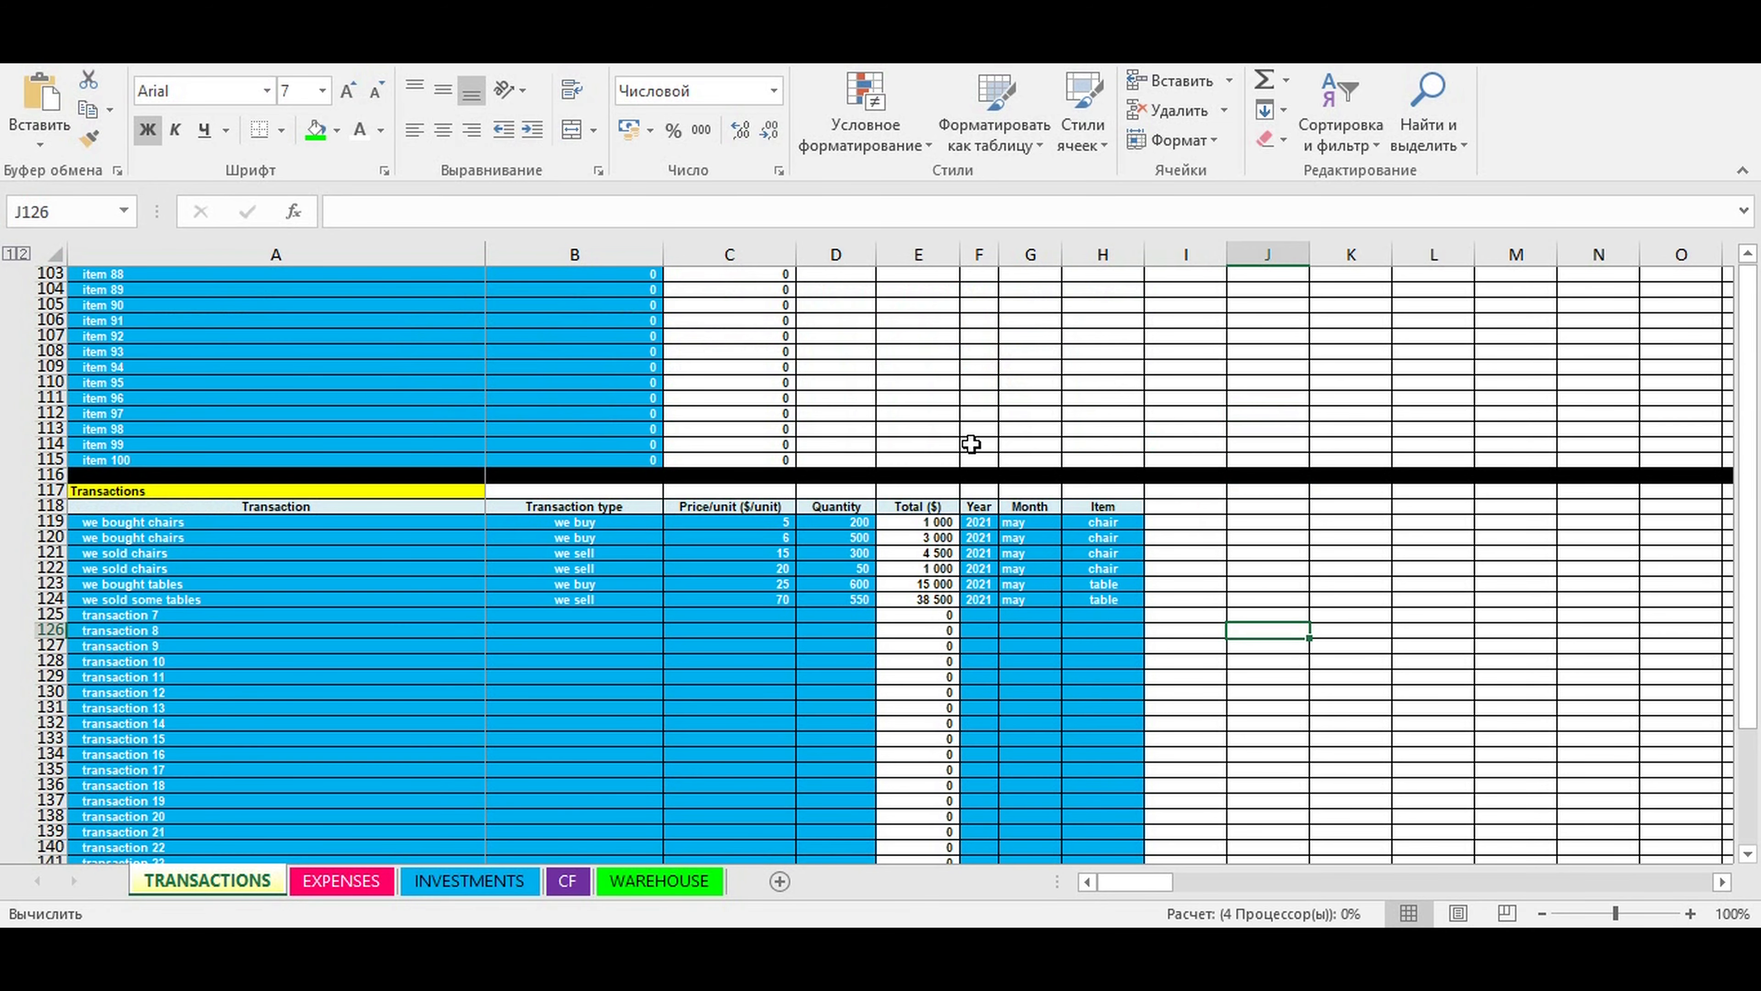
scroll(412, 559, "down", 4)
left_click_drag(421, 566, 434, 553)
left_click(190, 448)
left_click_drag(190, 467, 209, 831)
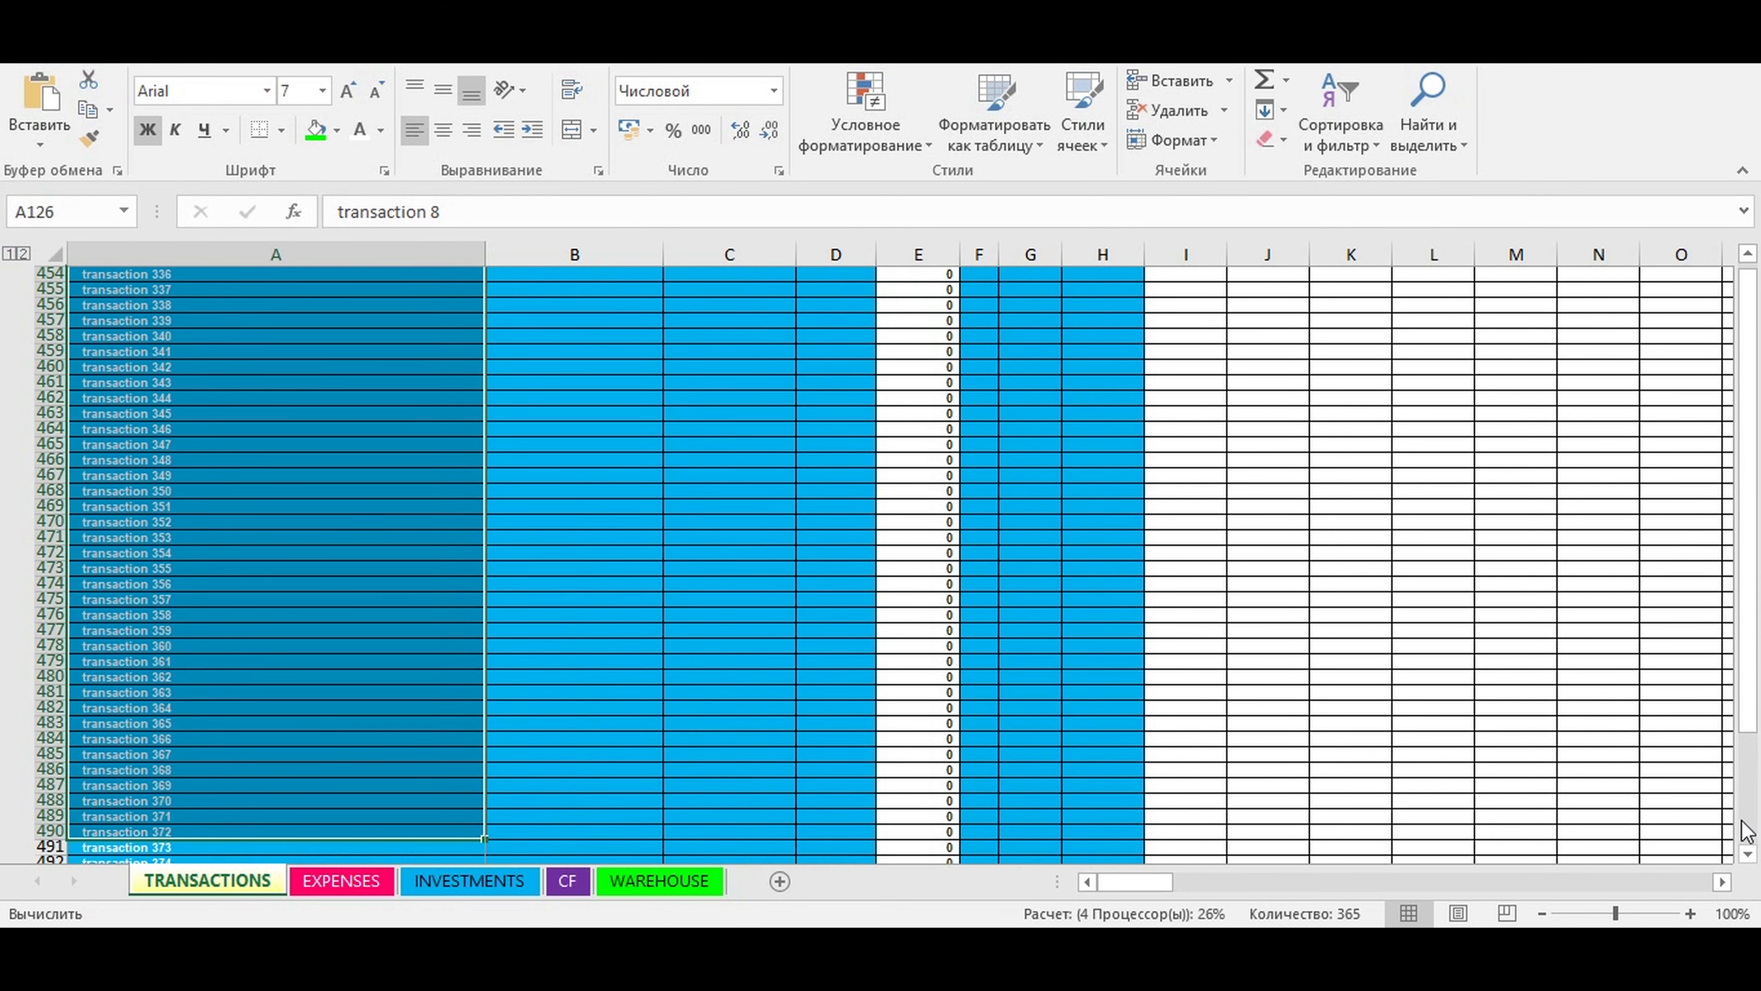
left_click_drag(1753, 727, 1690, 822)
scroll(288, 397, "up", 20)
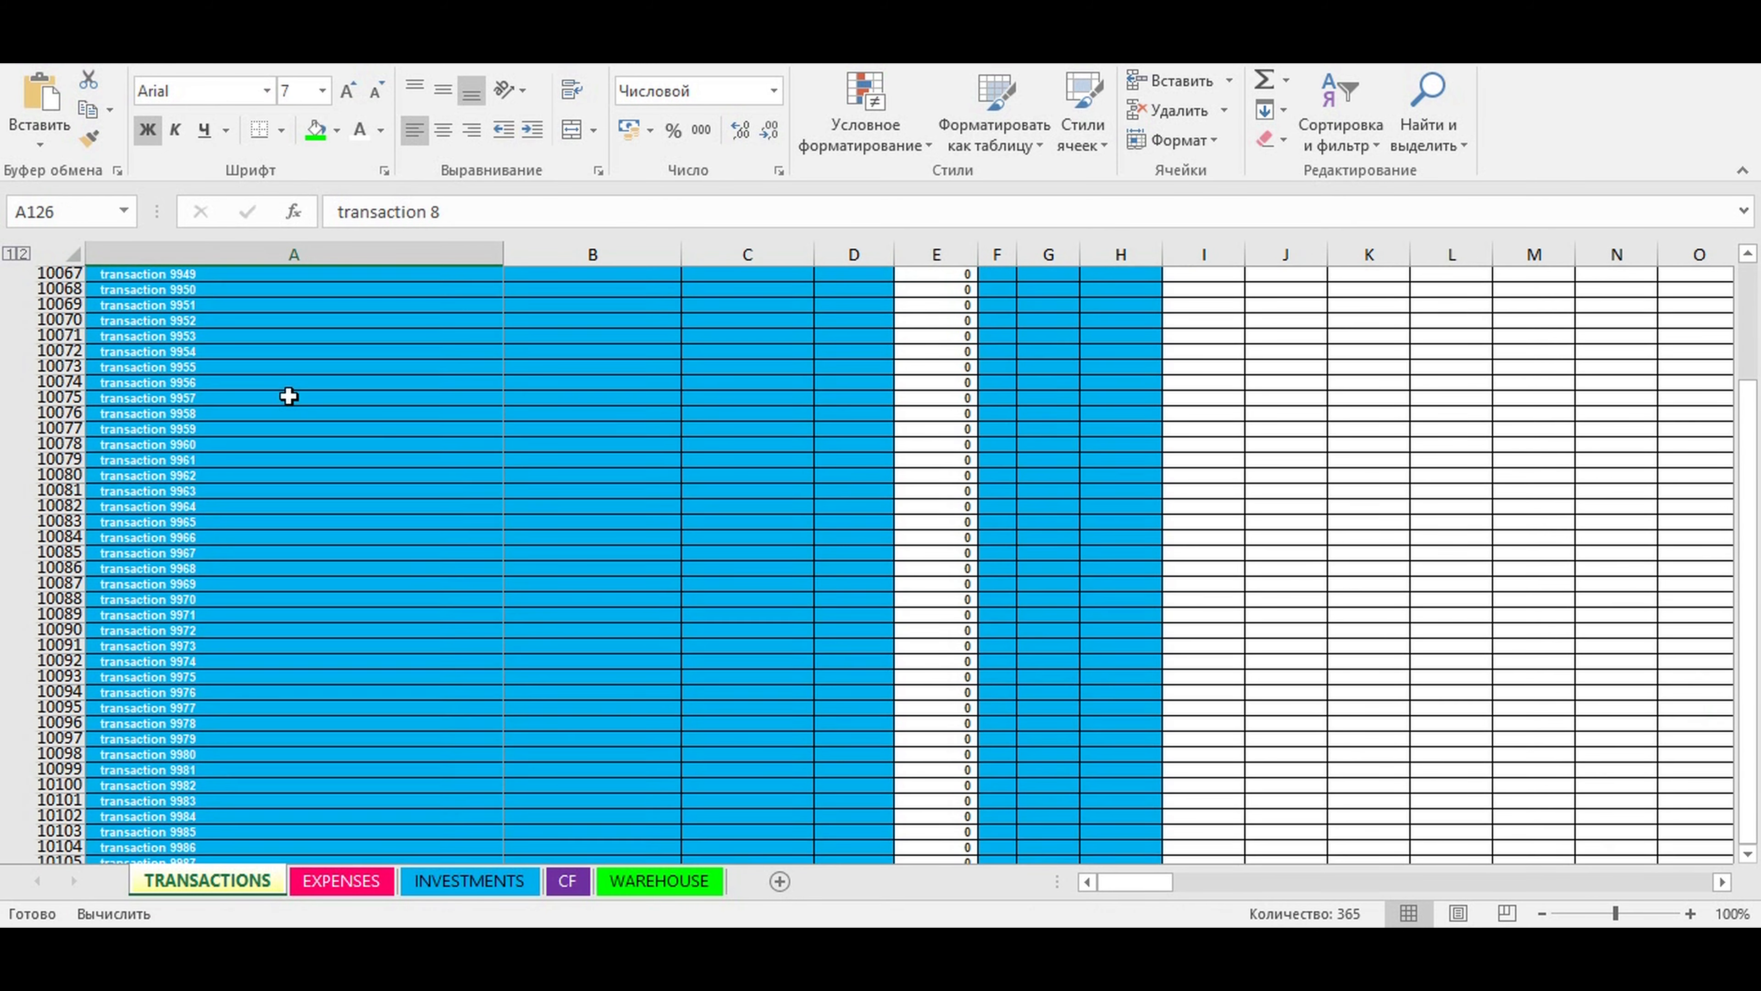
scroll(317, 413, "up", 14)
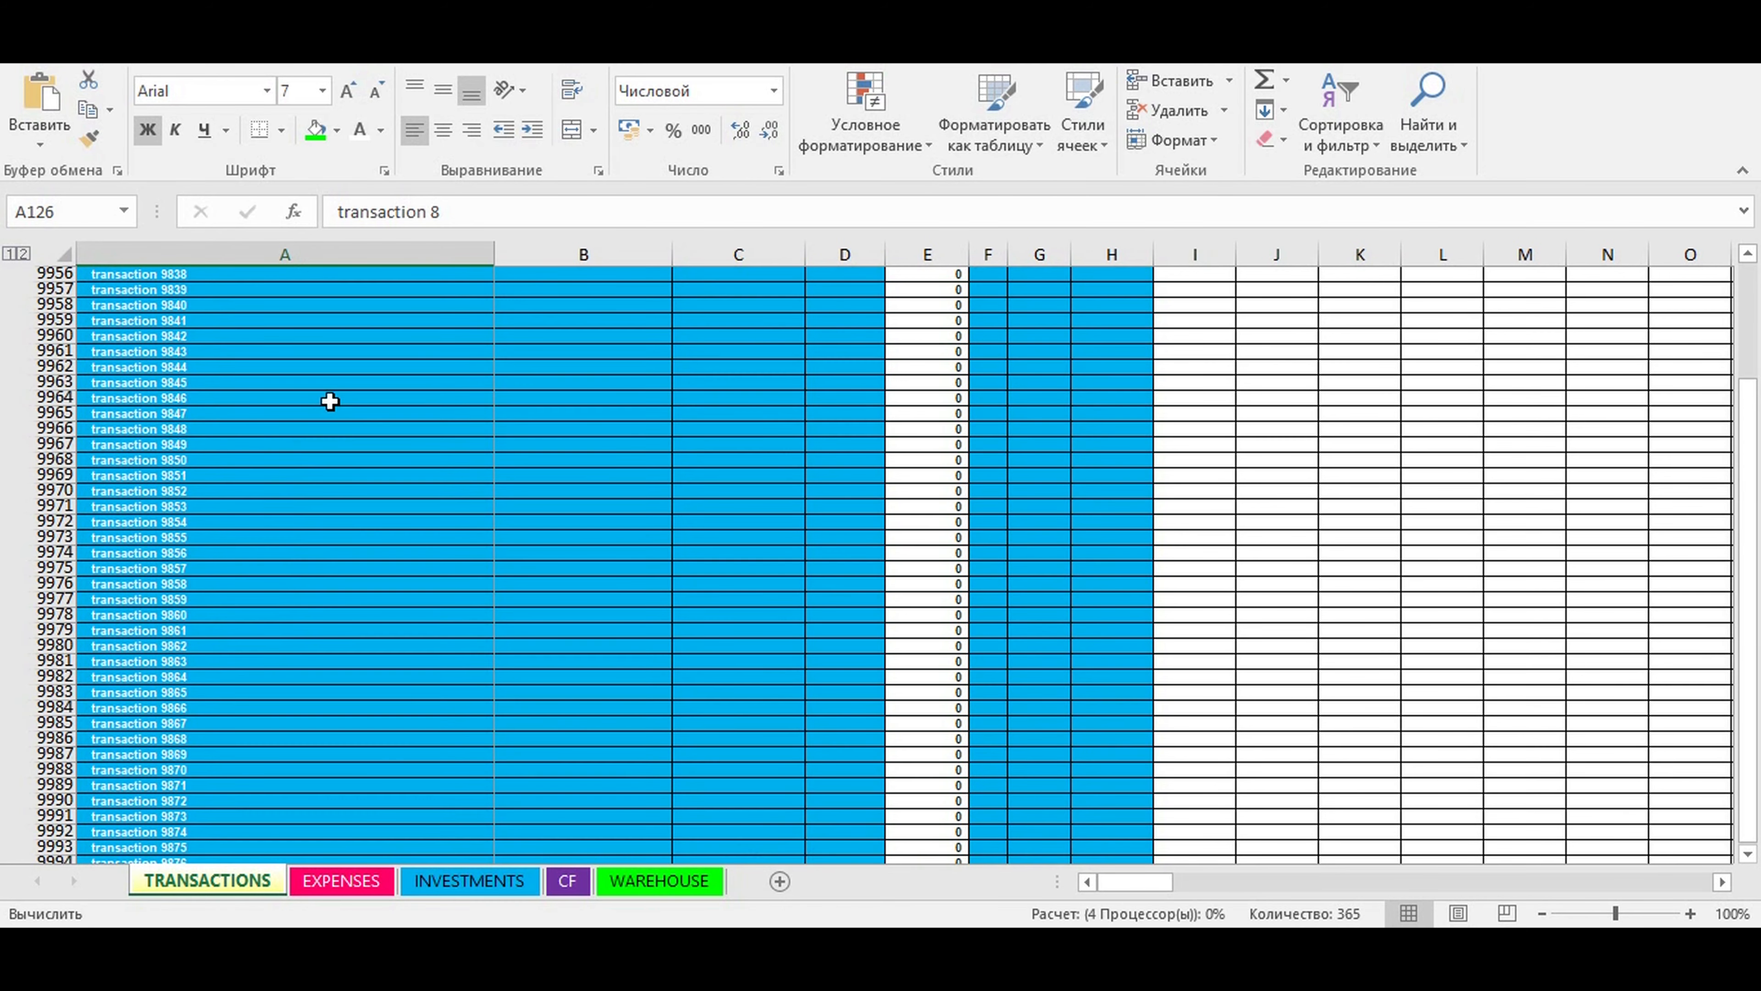
scroll(337, 401, "up", 20)
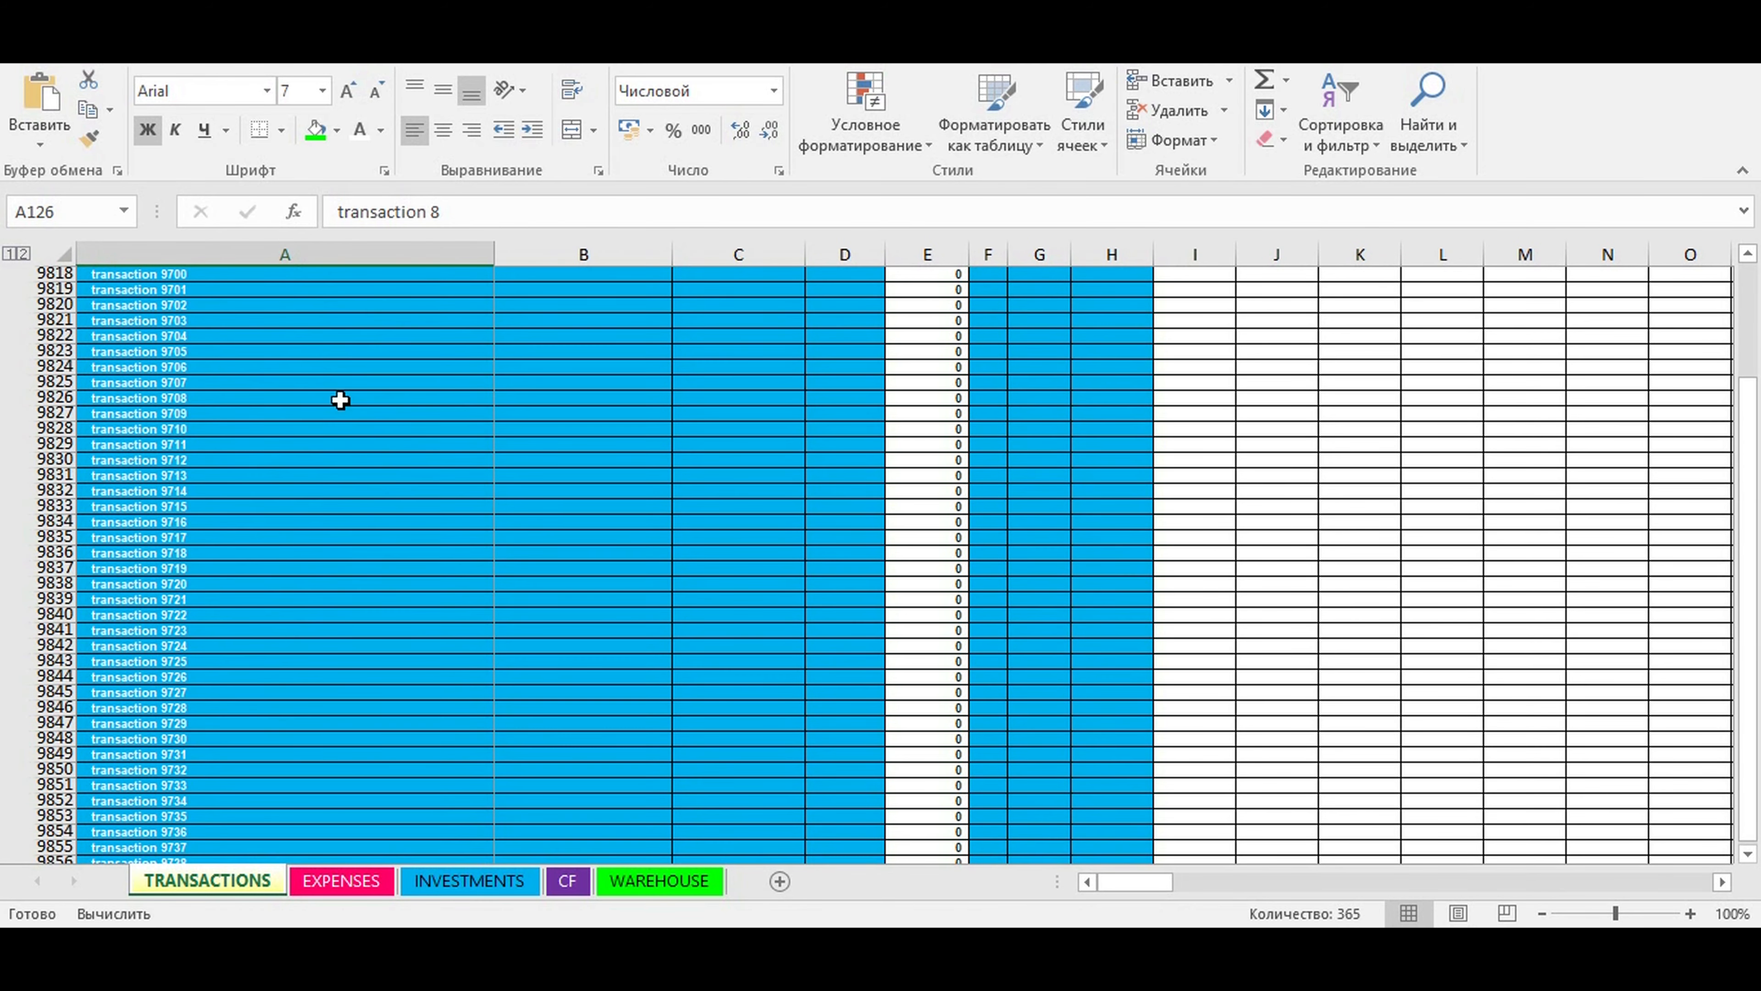
scroll(339, 399, "up", 20)
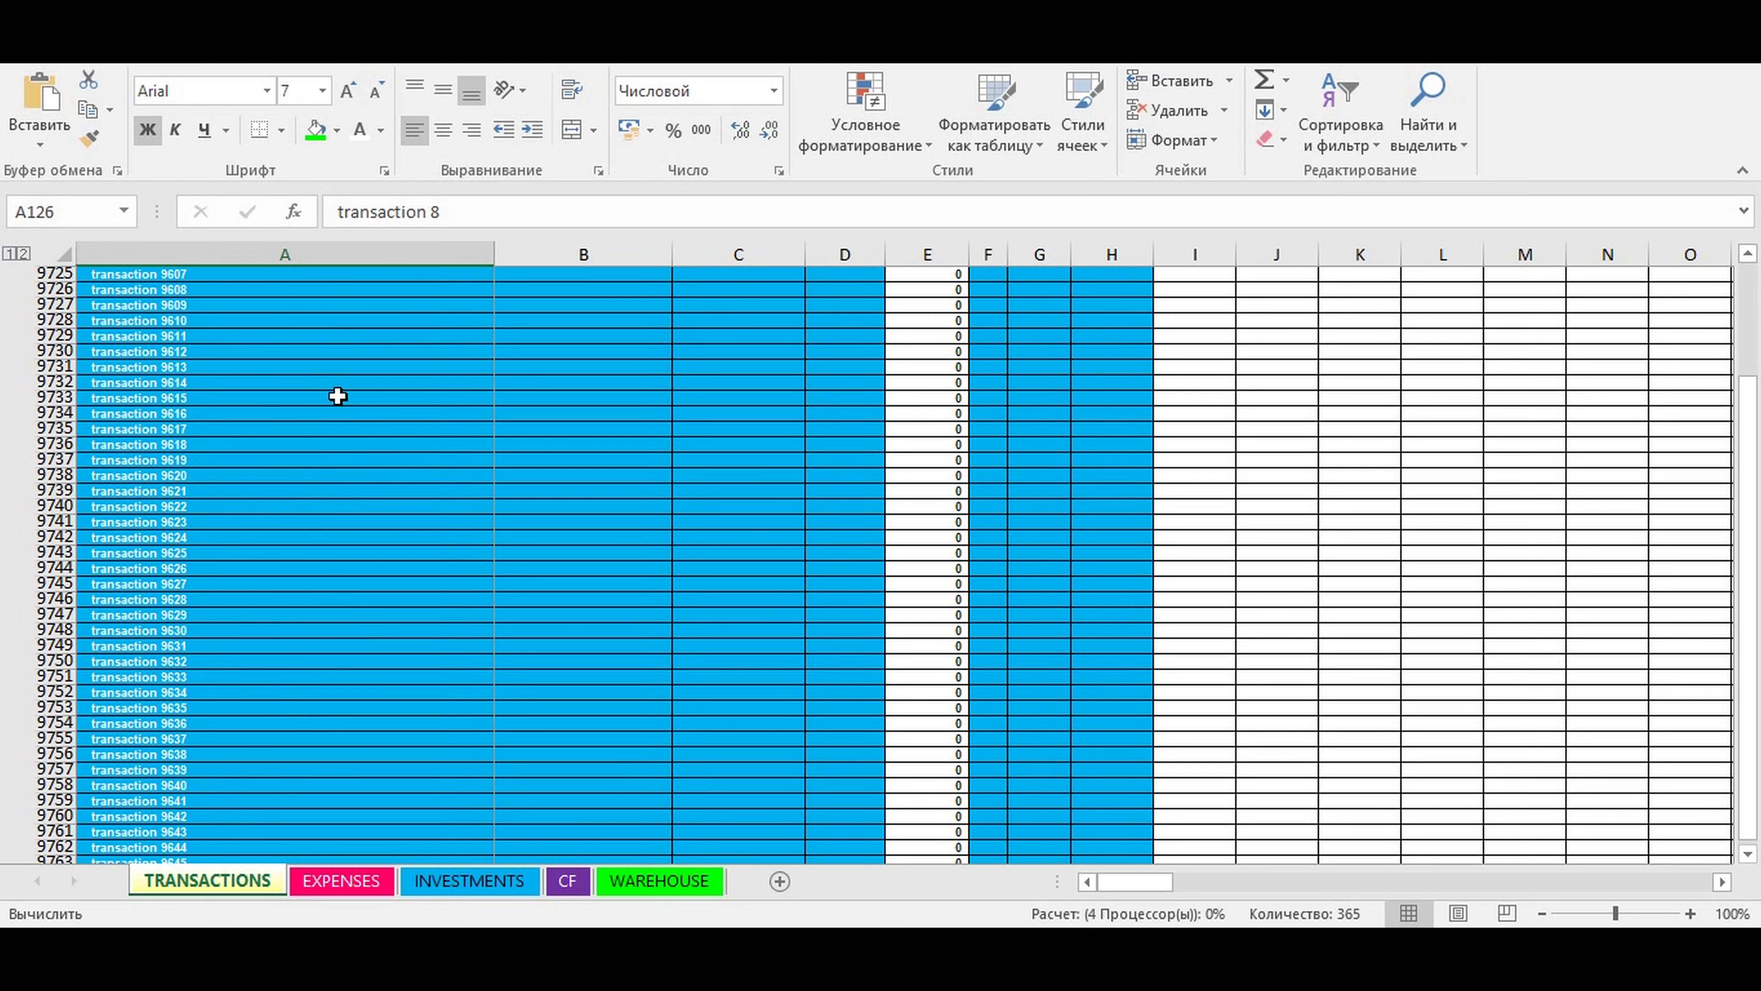
left_click_drag(1753, 446, 1754, 318)
scroll(856, 482, "down", 20)
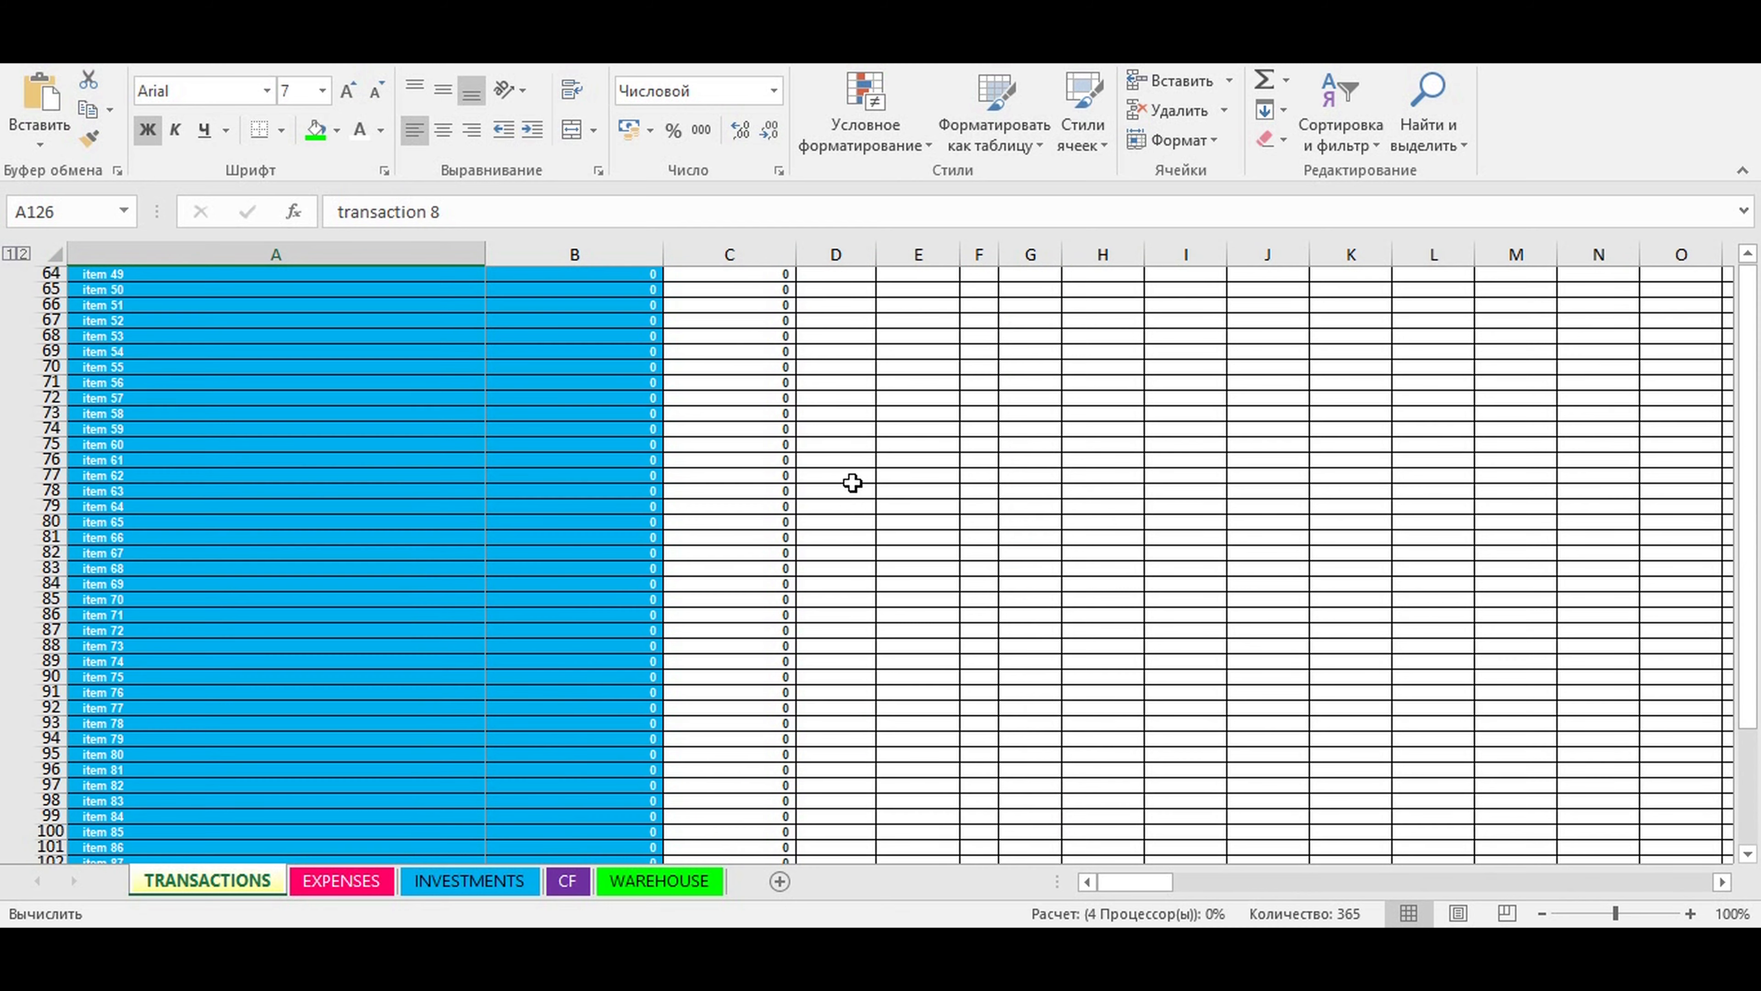
scroll(839, 506, "down", 20)
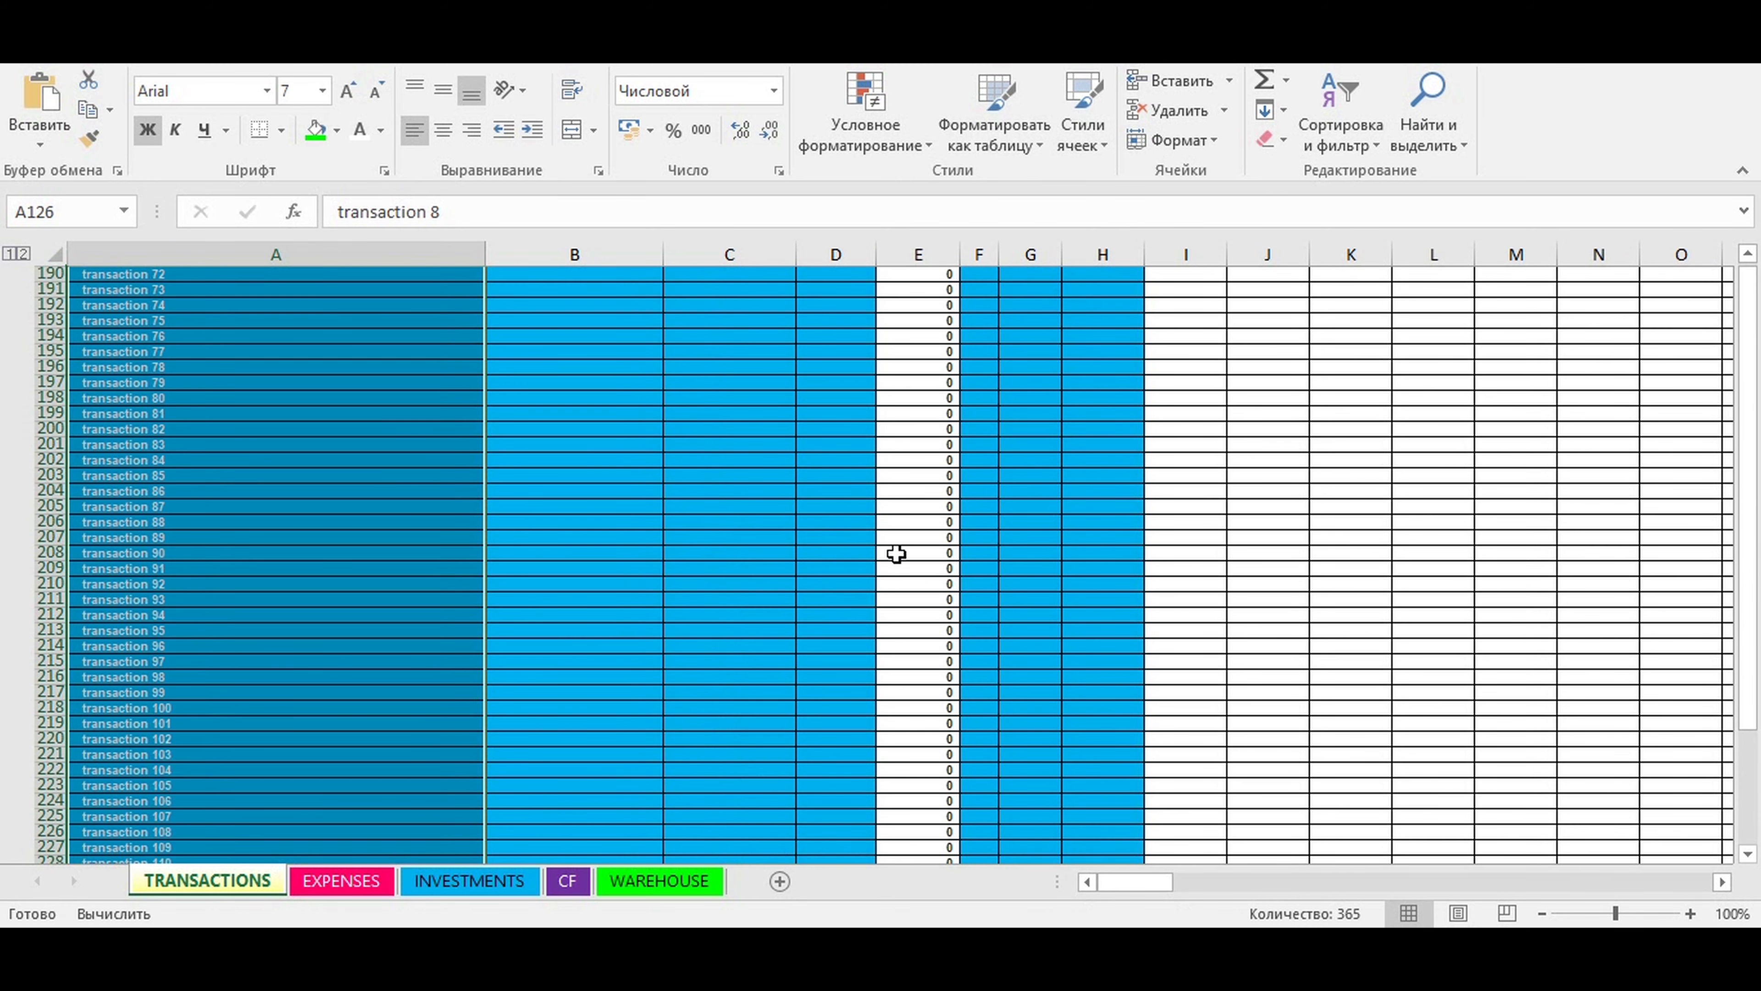
scroll(897, 554, "down", 1)
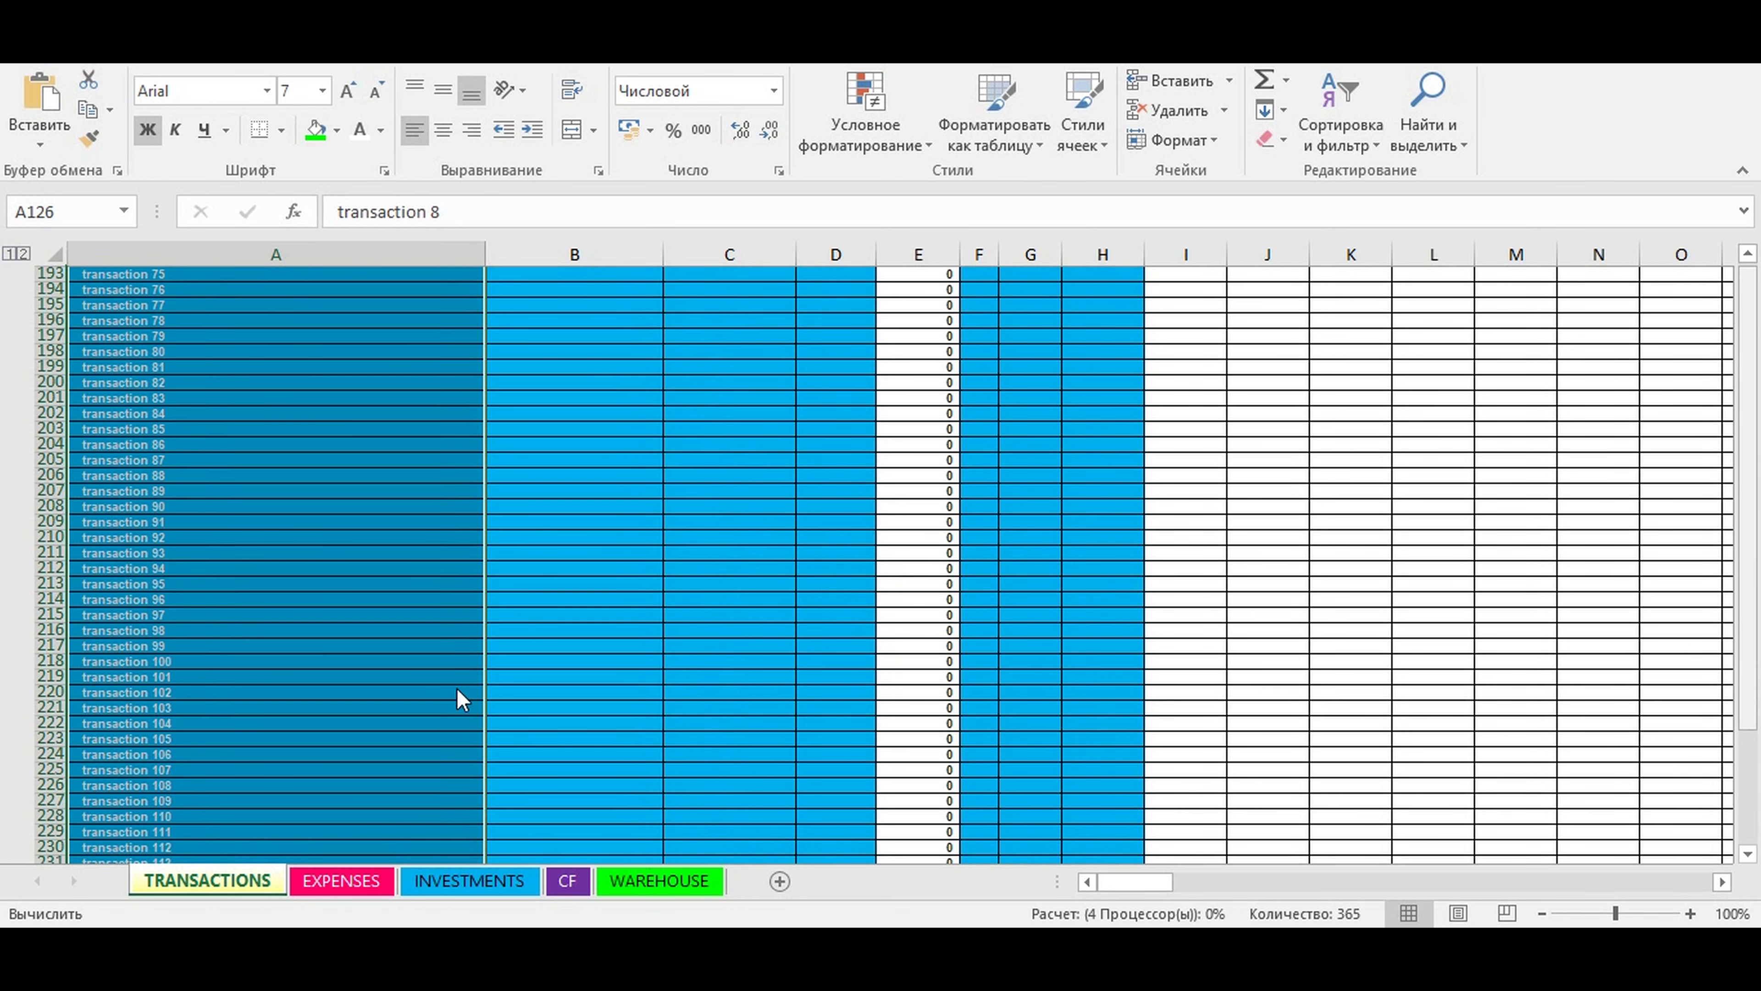
- Open the CF sheet and expand the Revenue group to view the revenue of each item
left_click(567, 881)
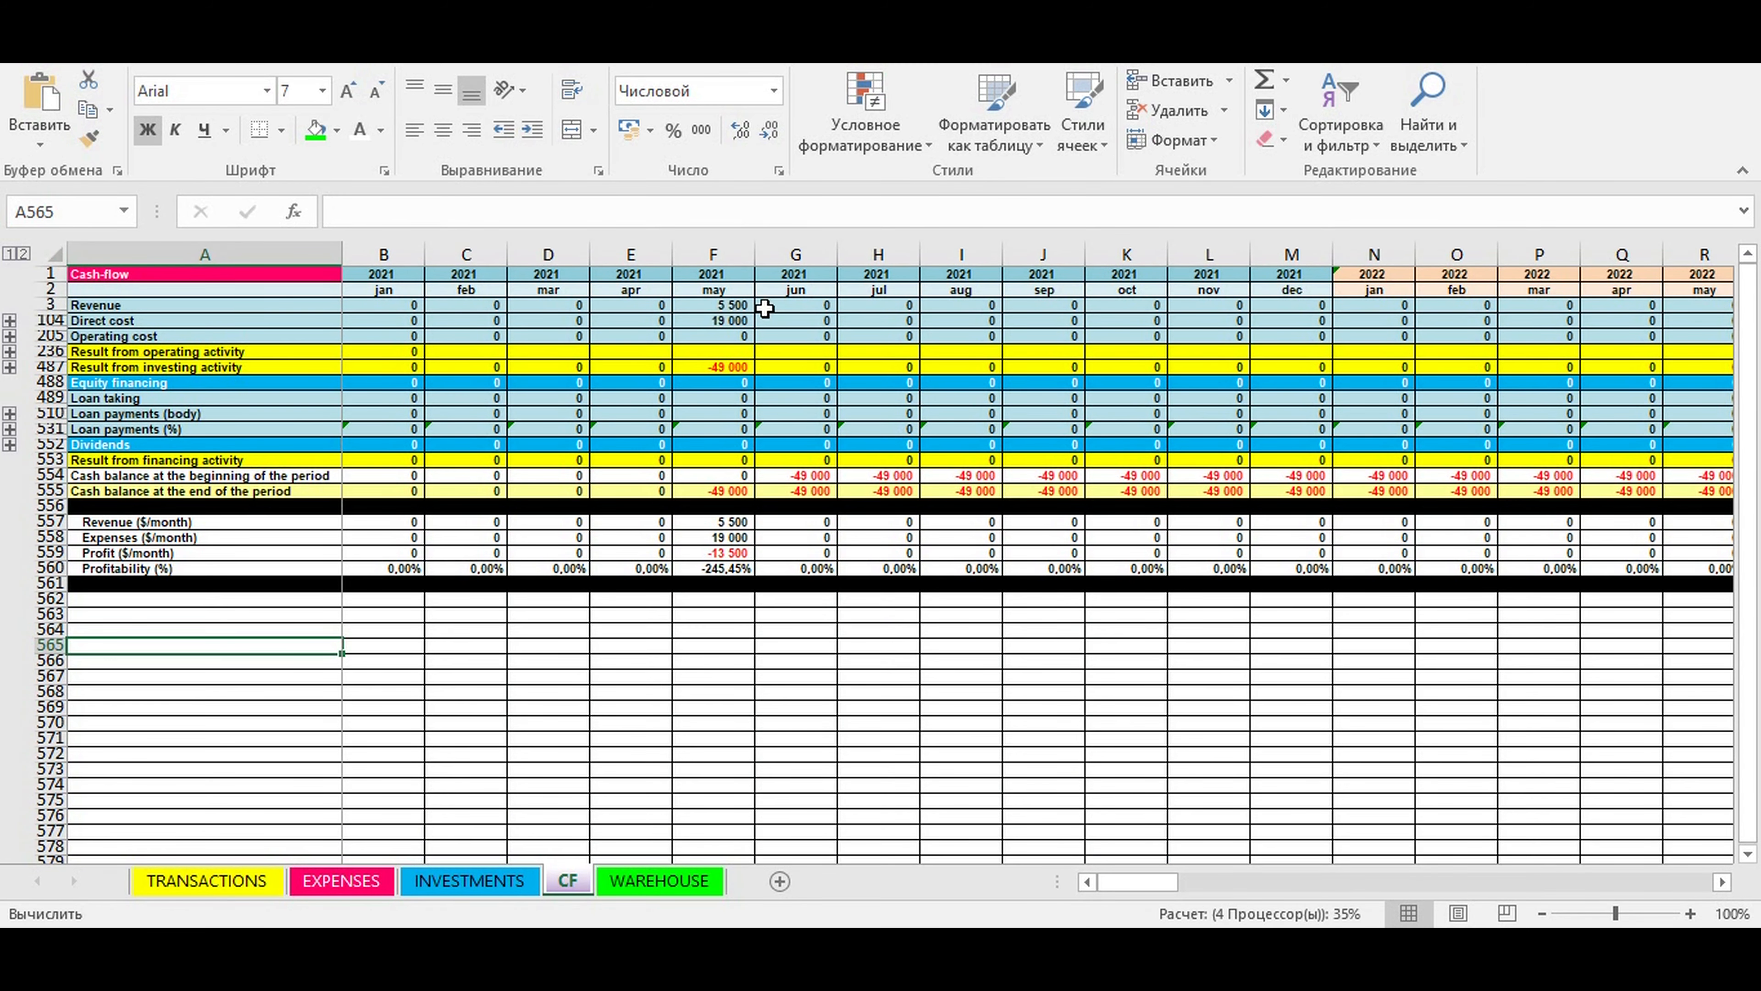
left_click(737, 305)
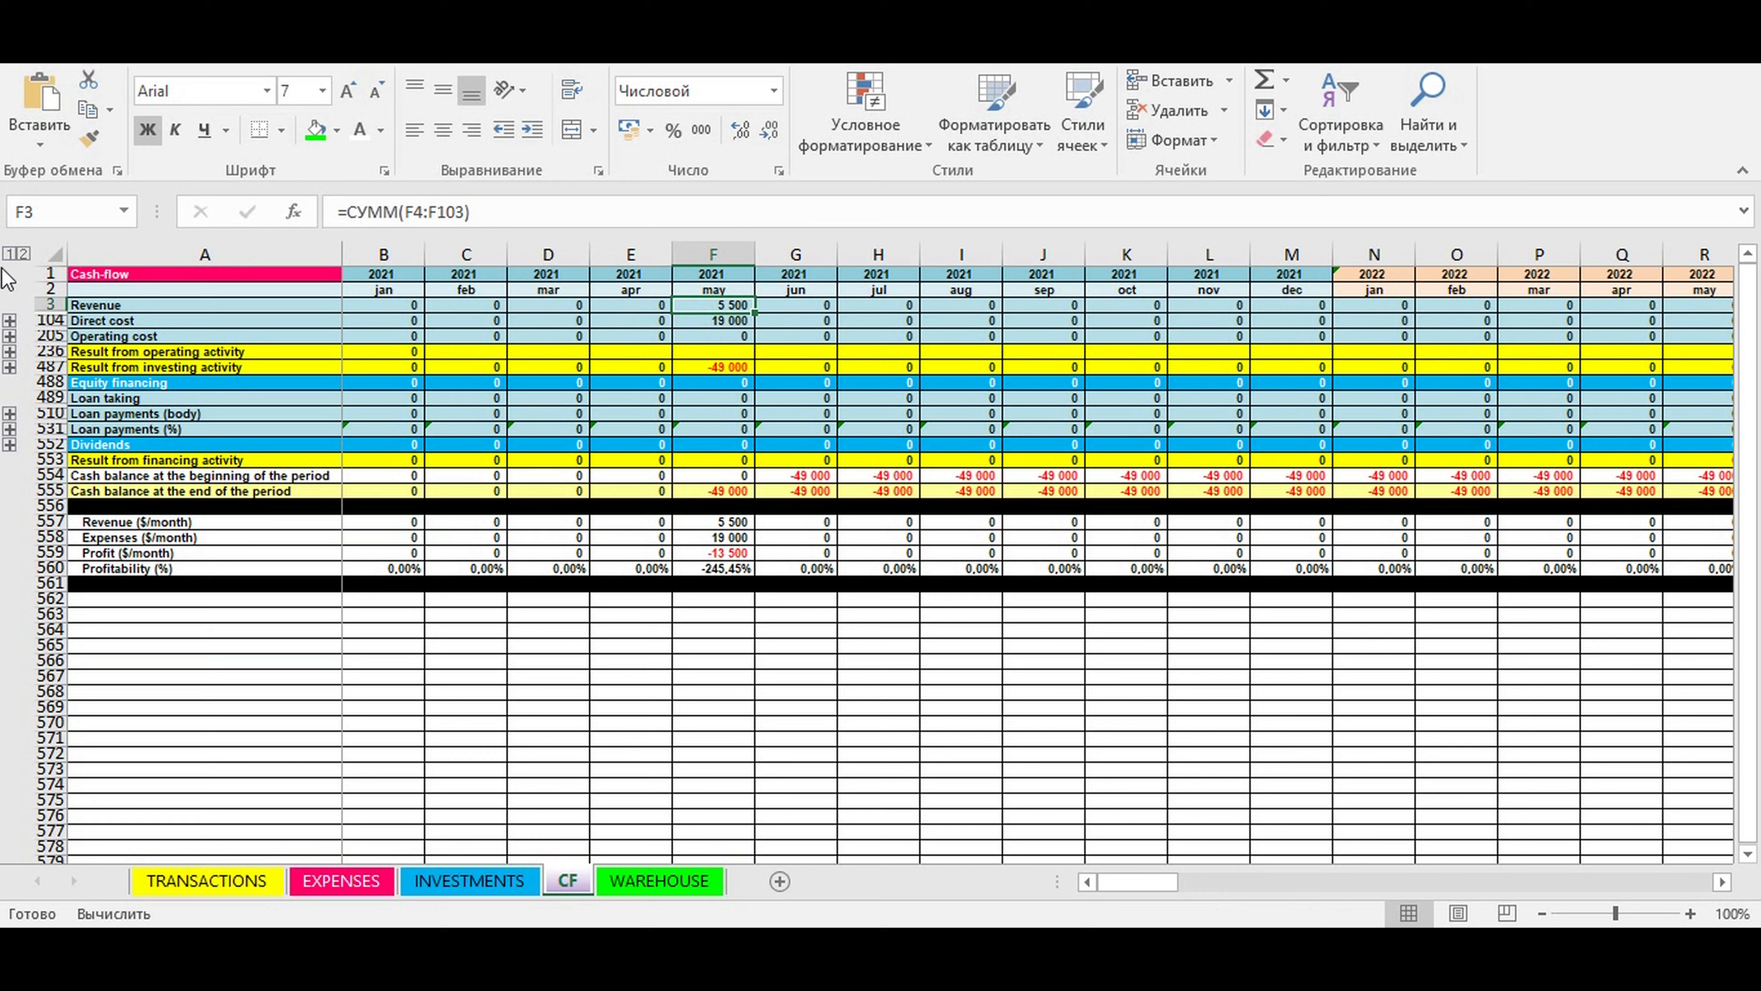
left_click(8, 320)
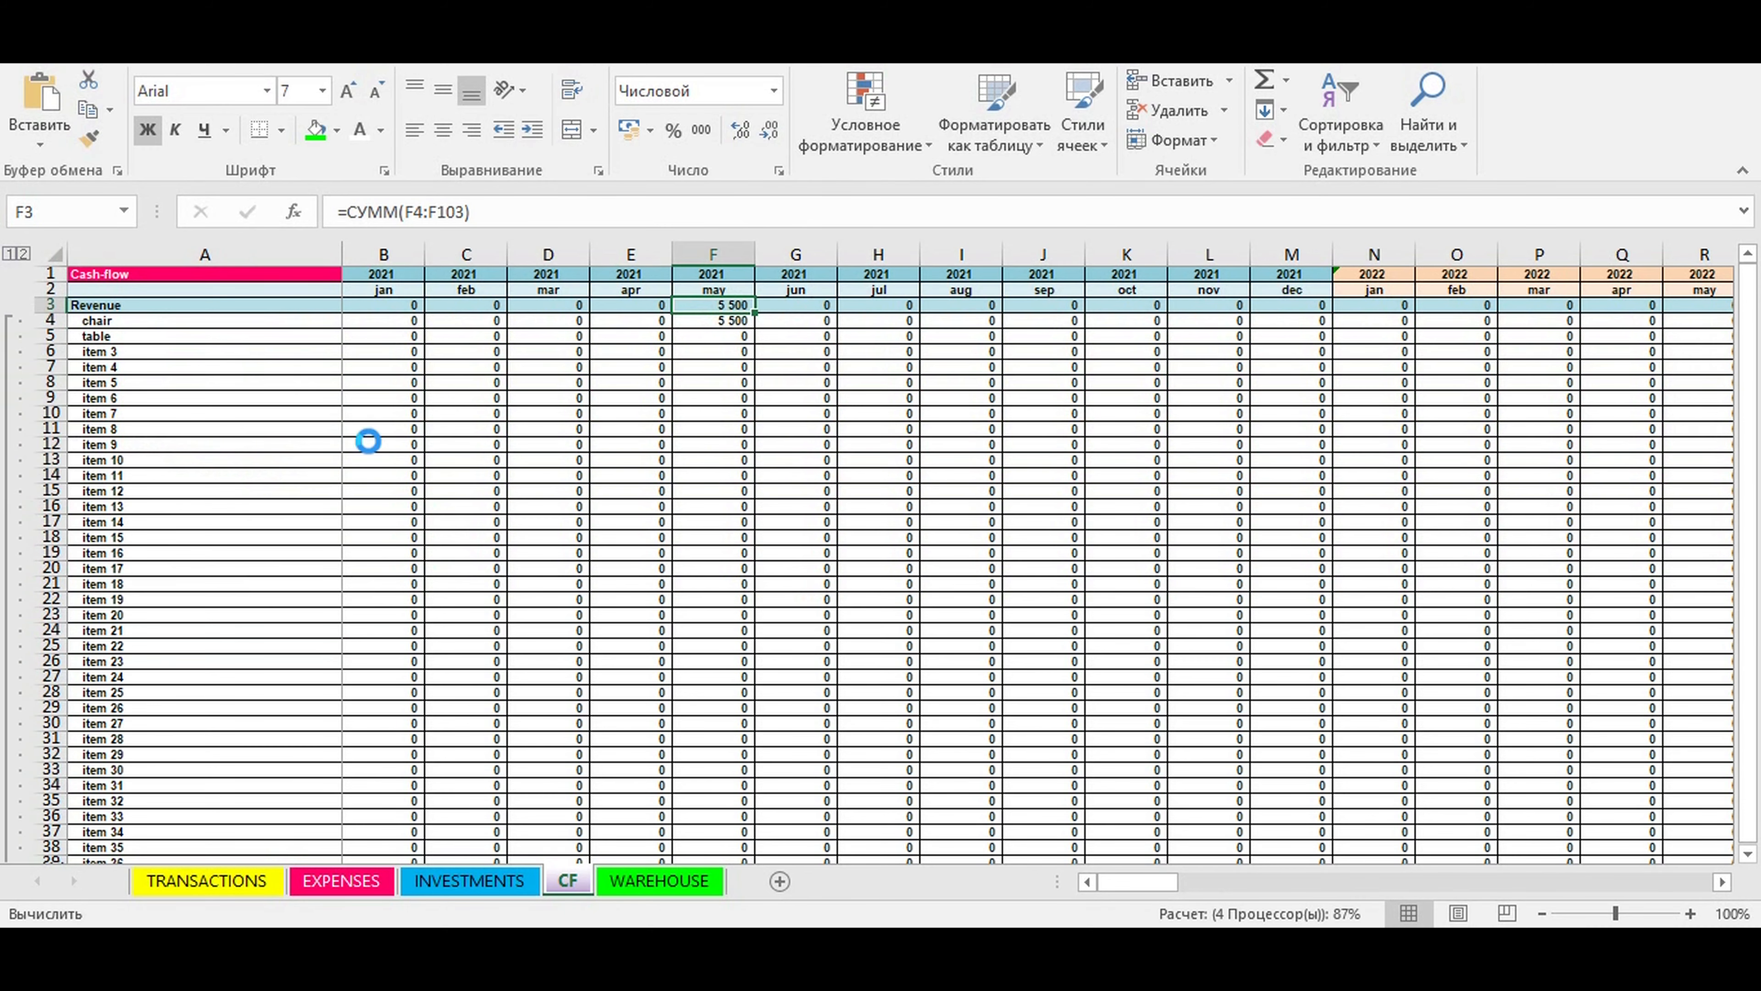
scroll(718, 344, "down", 20)
scroll(222, 376, "up", 20)
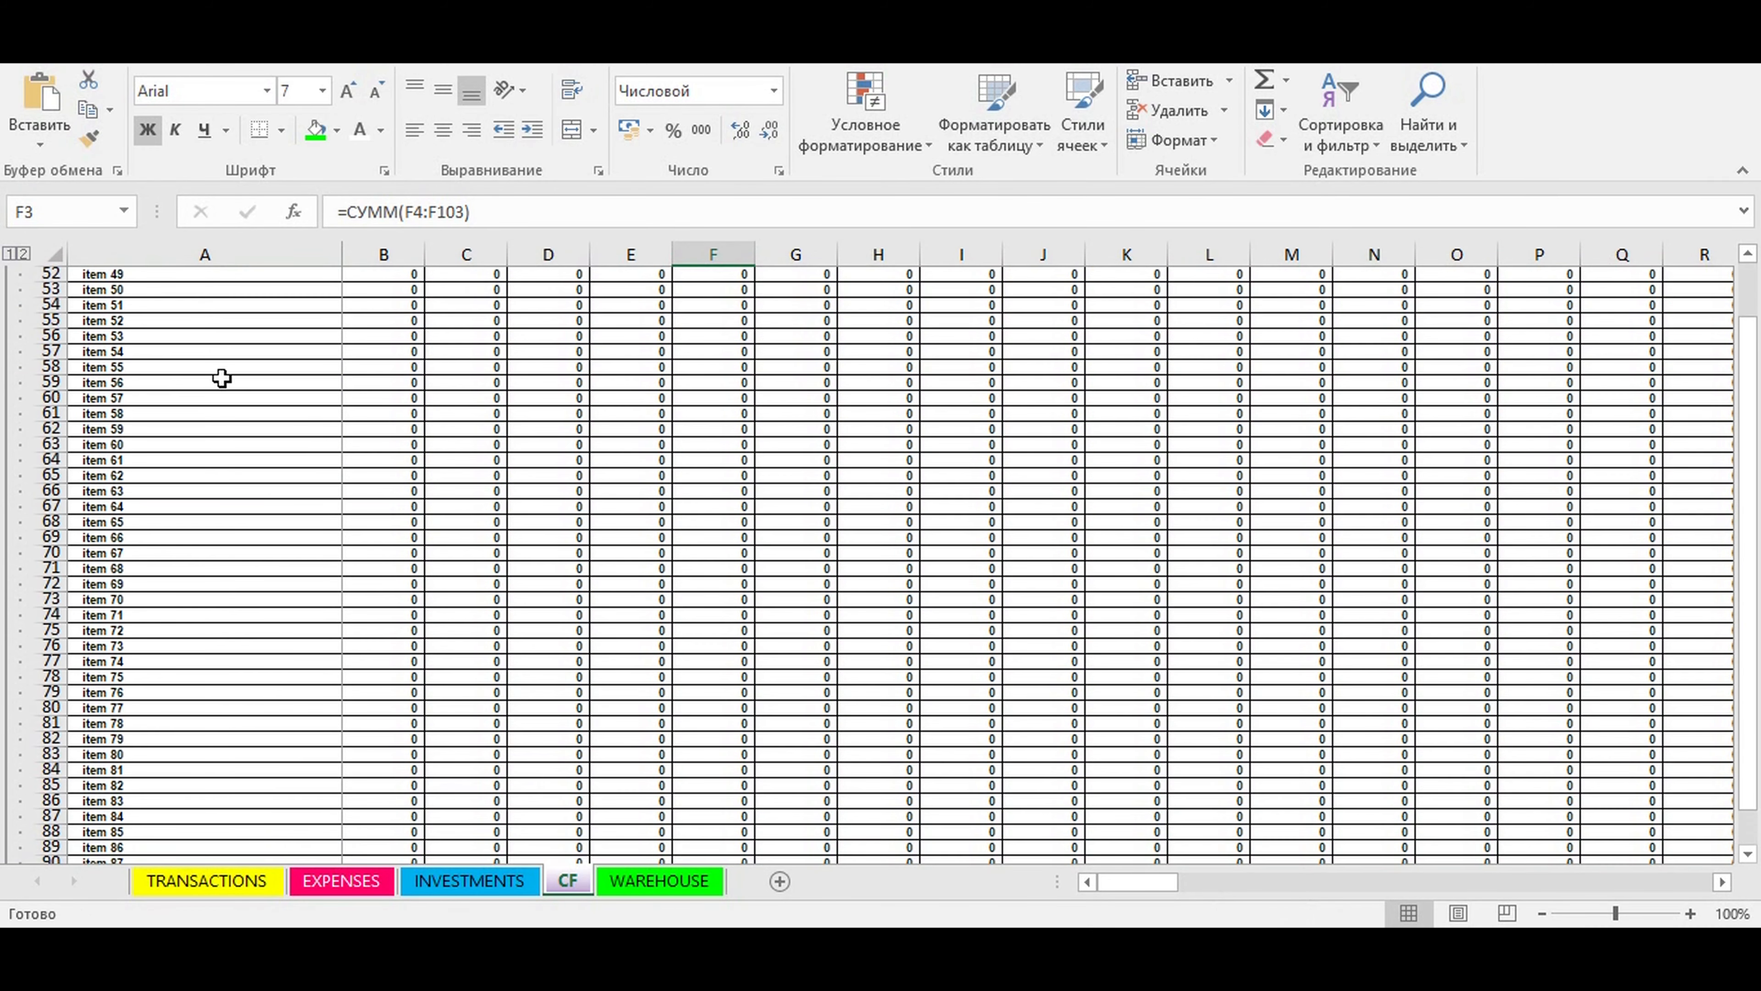
scroll(225, 375, "up", 1)
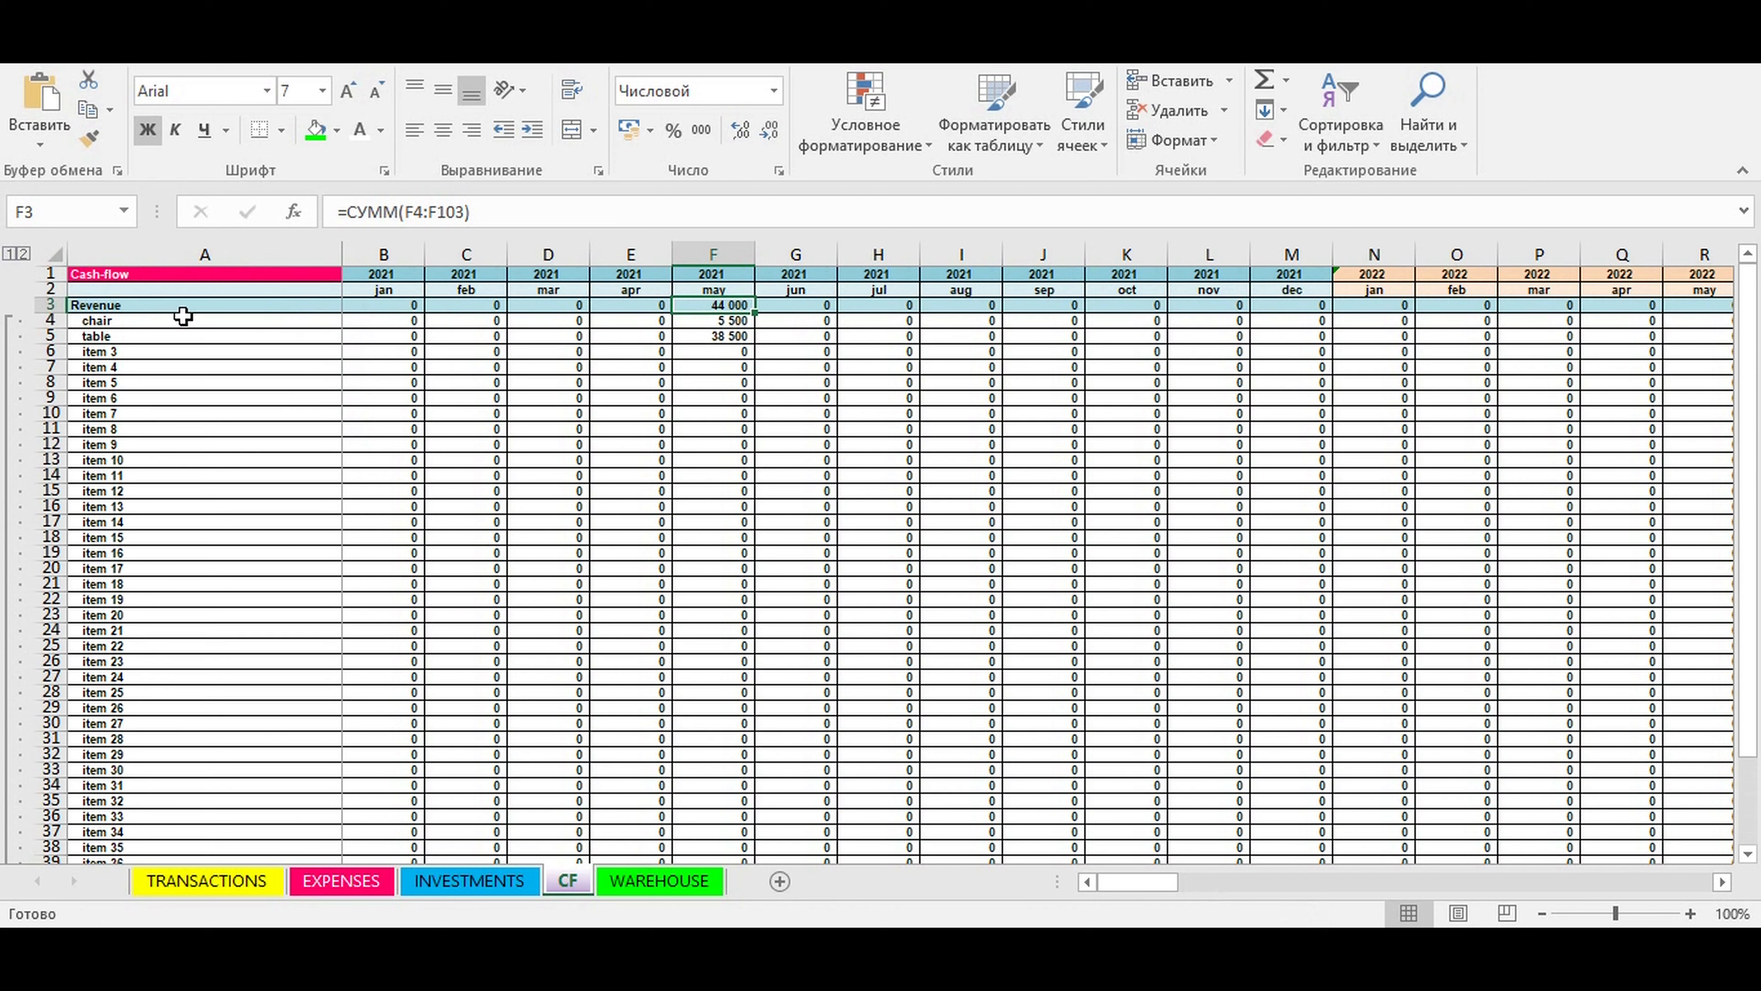
- Examine the May 2021 revenue of chair and table within the list of items on the CF sheet
left_click(111, 317)
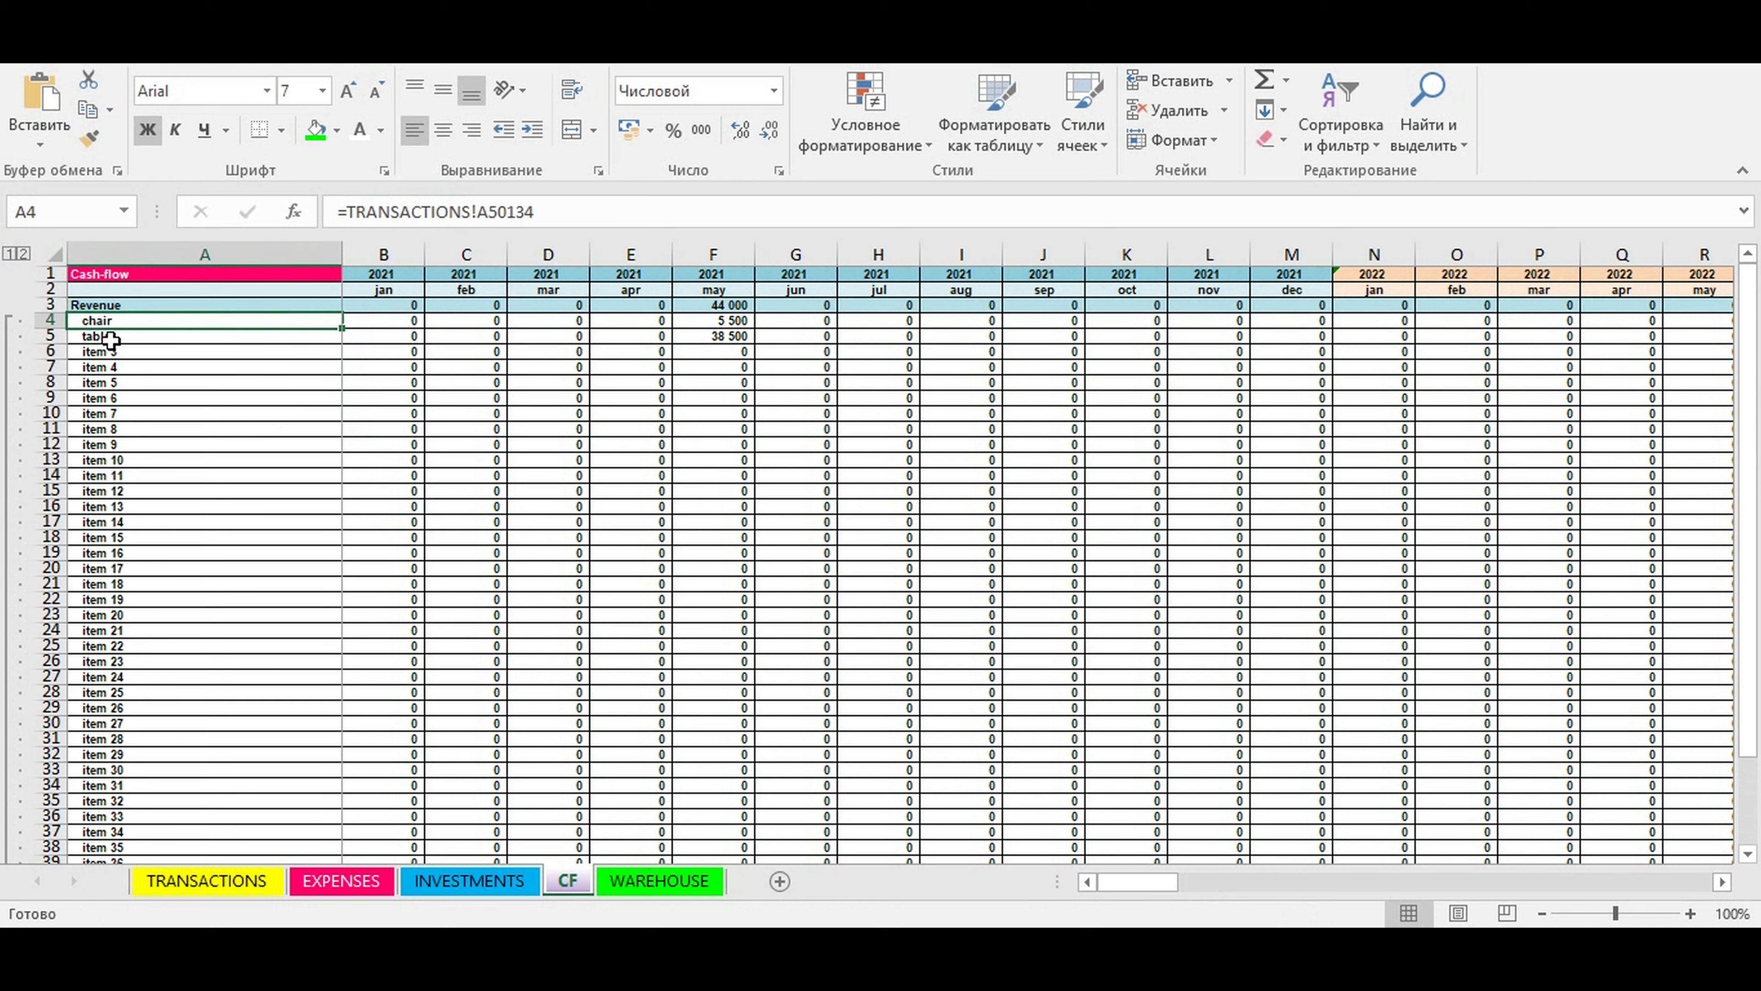
left_click(109, 337)
left_click_drag(114, 319, 131, 895)
left_click_drag(115, 718, 145, 322)
left_click(129, 321)
left_click(719, 322)
left_click(130, 338)
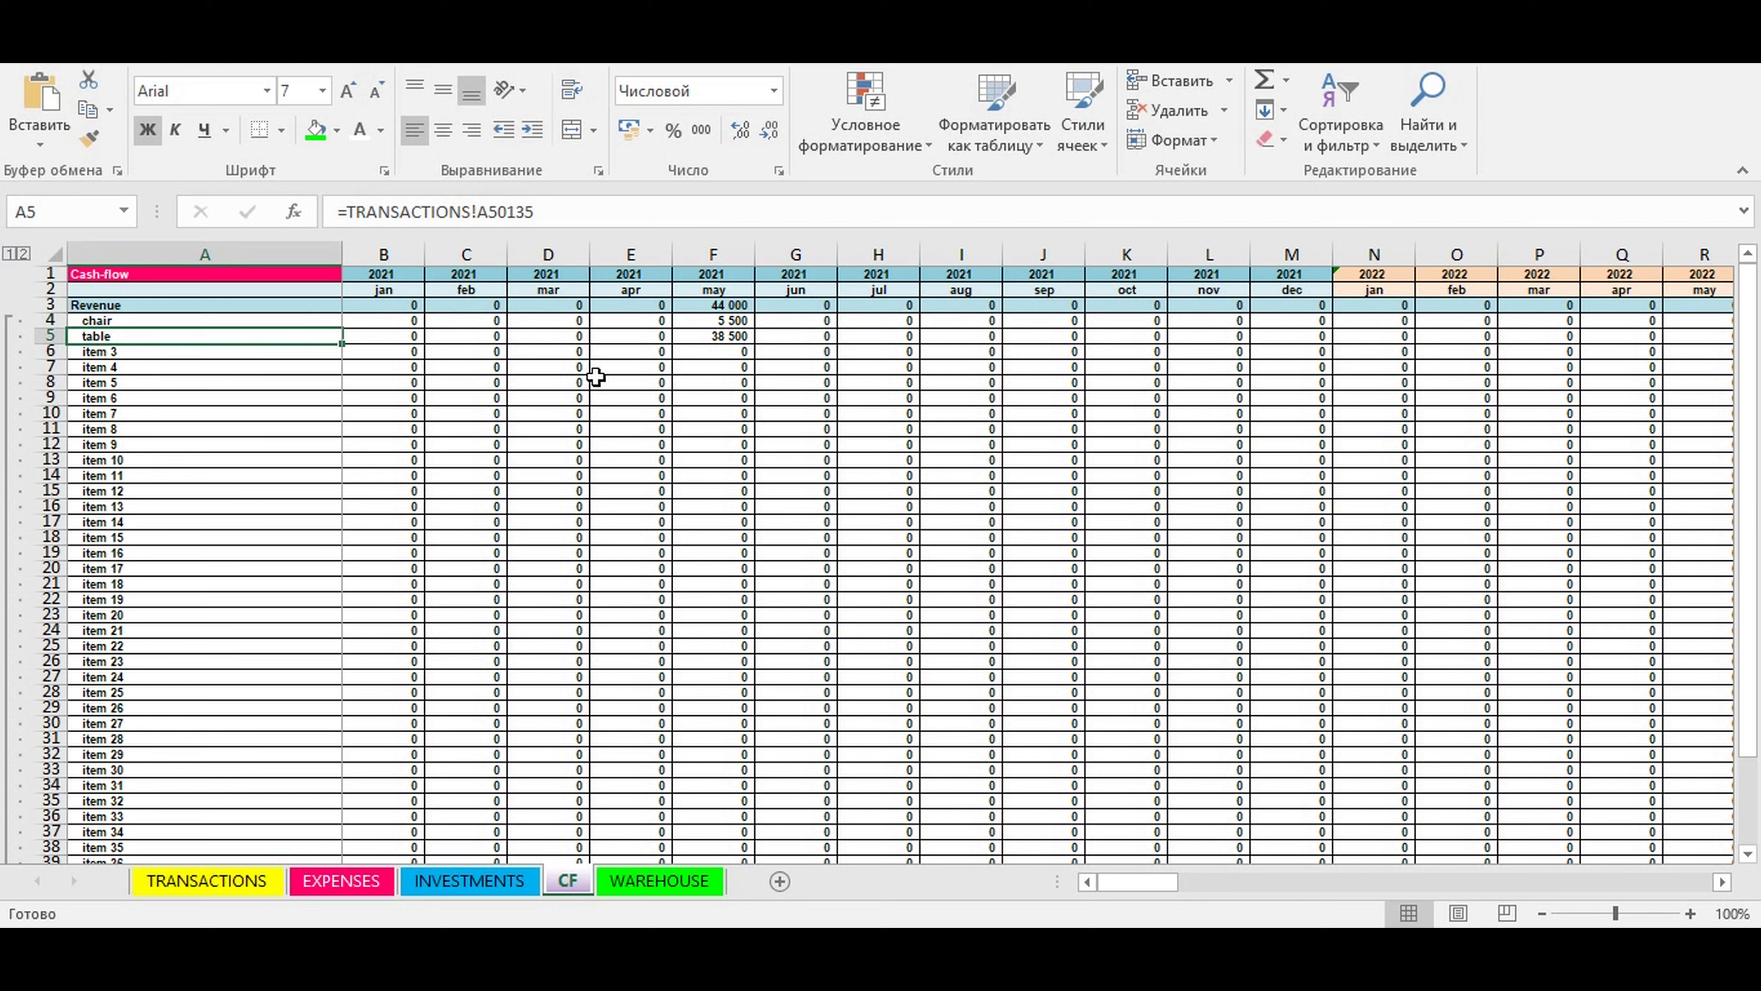
left_click(717, 334)
- Expand the Direct cost group on the CF sheet and review the May 2021 costs of chair and table
scroll(472, 680, "down", 20)
scroll(459, 659, "down", 10)
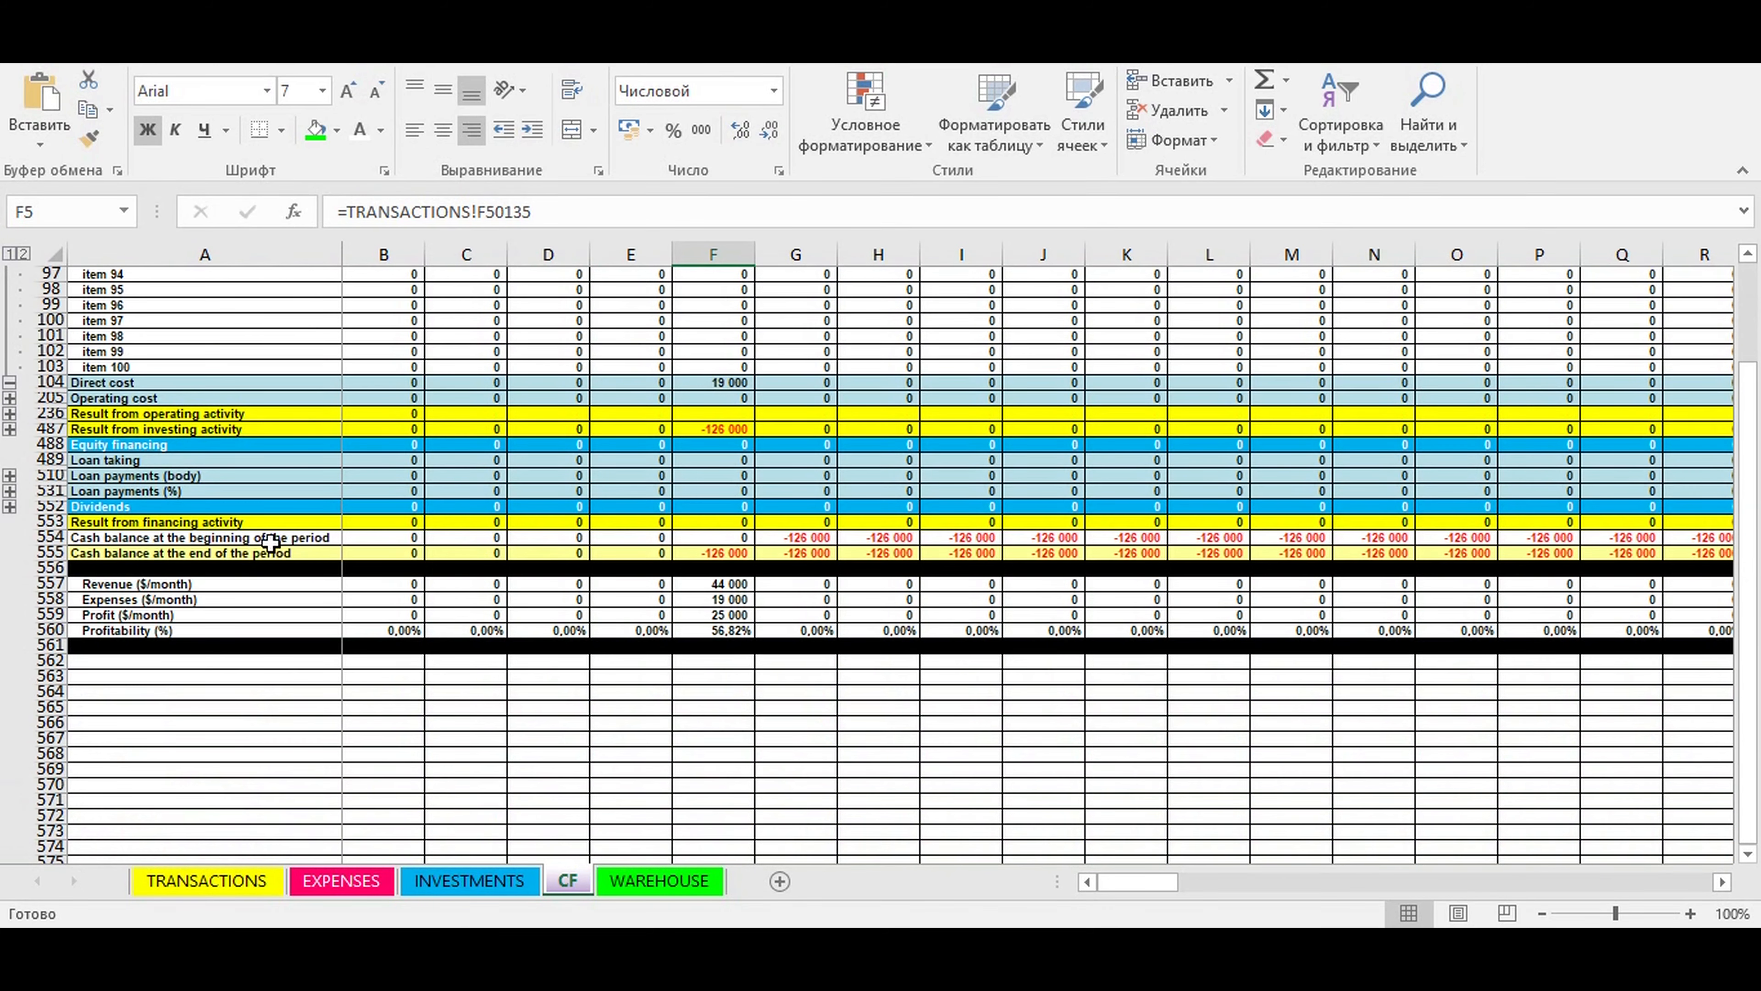
left_click(10, 398)
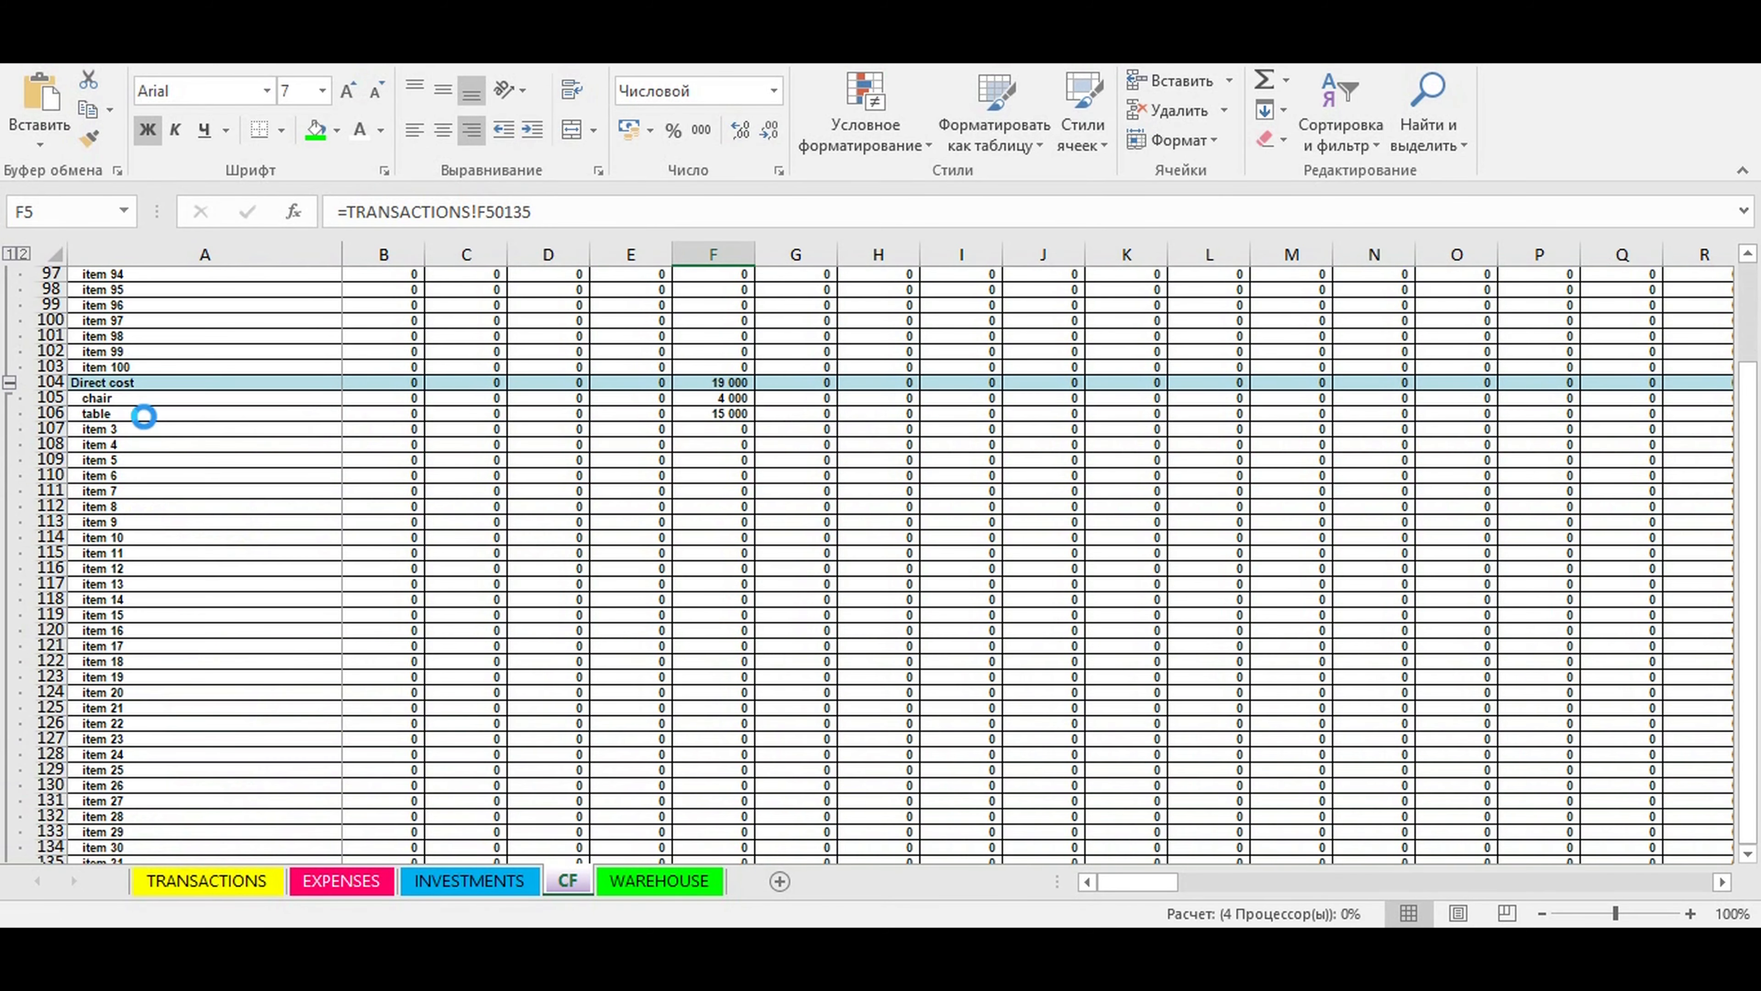
scroll(814, 437, "down", 20)
scroll(326, 494, "up", 20)
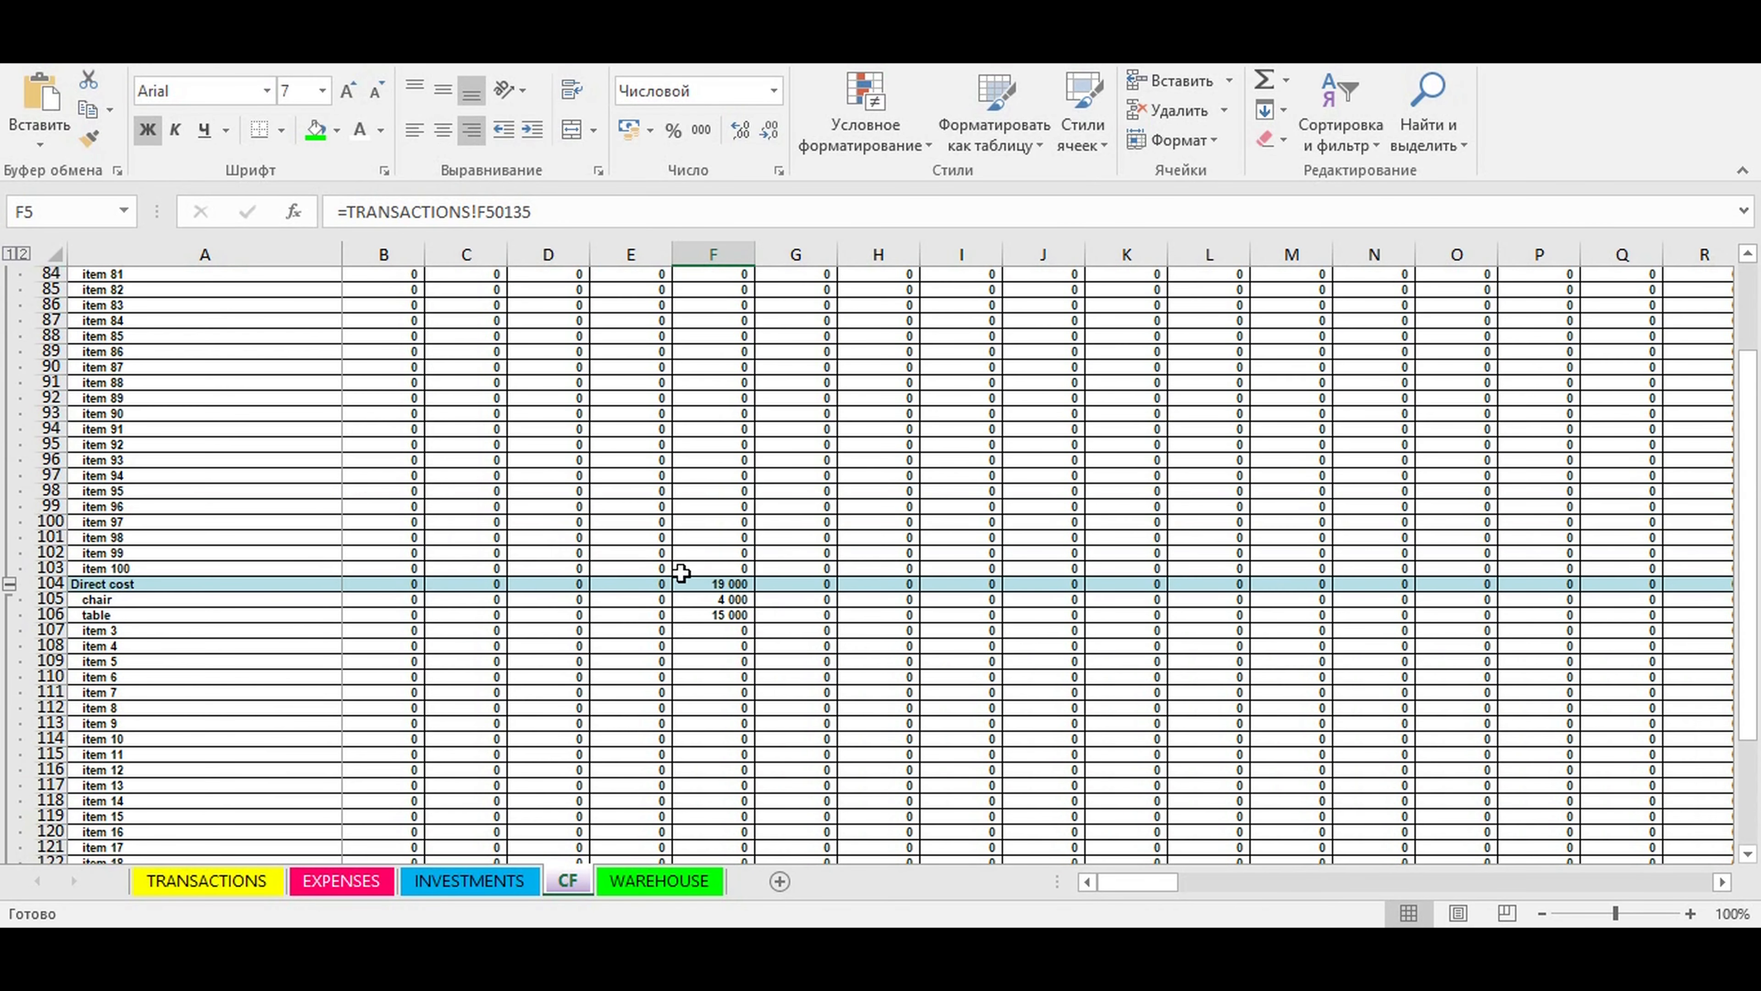
left_click(136, 600)
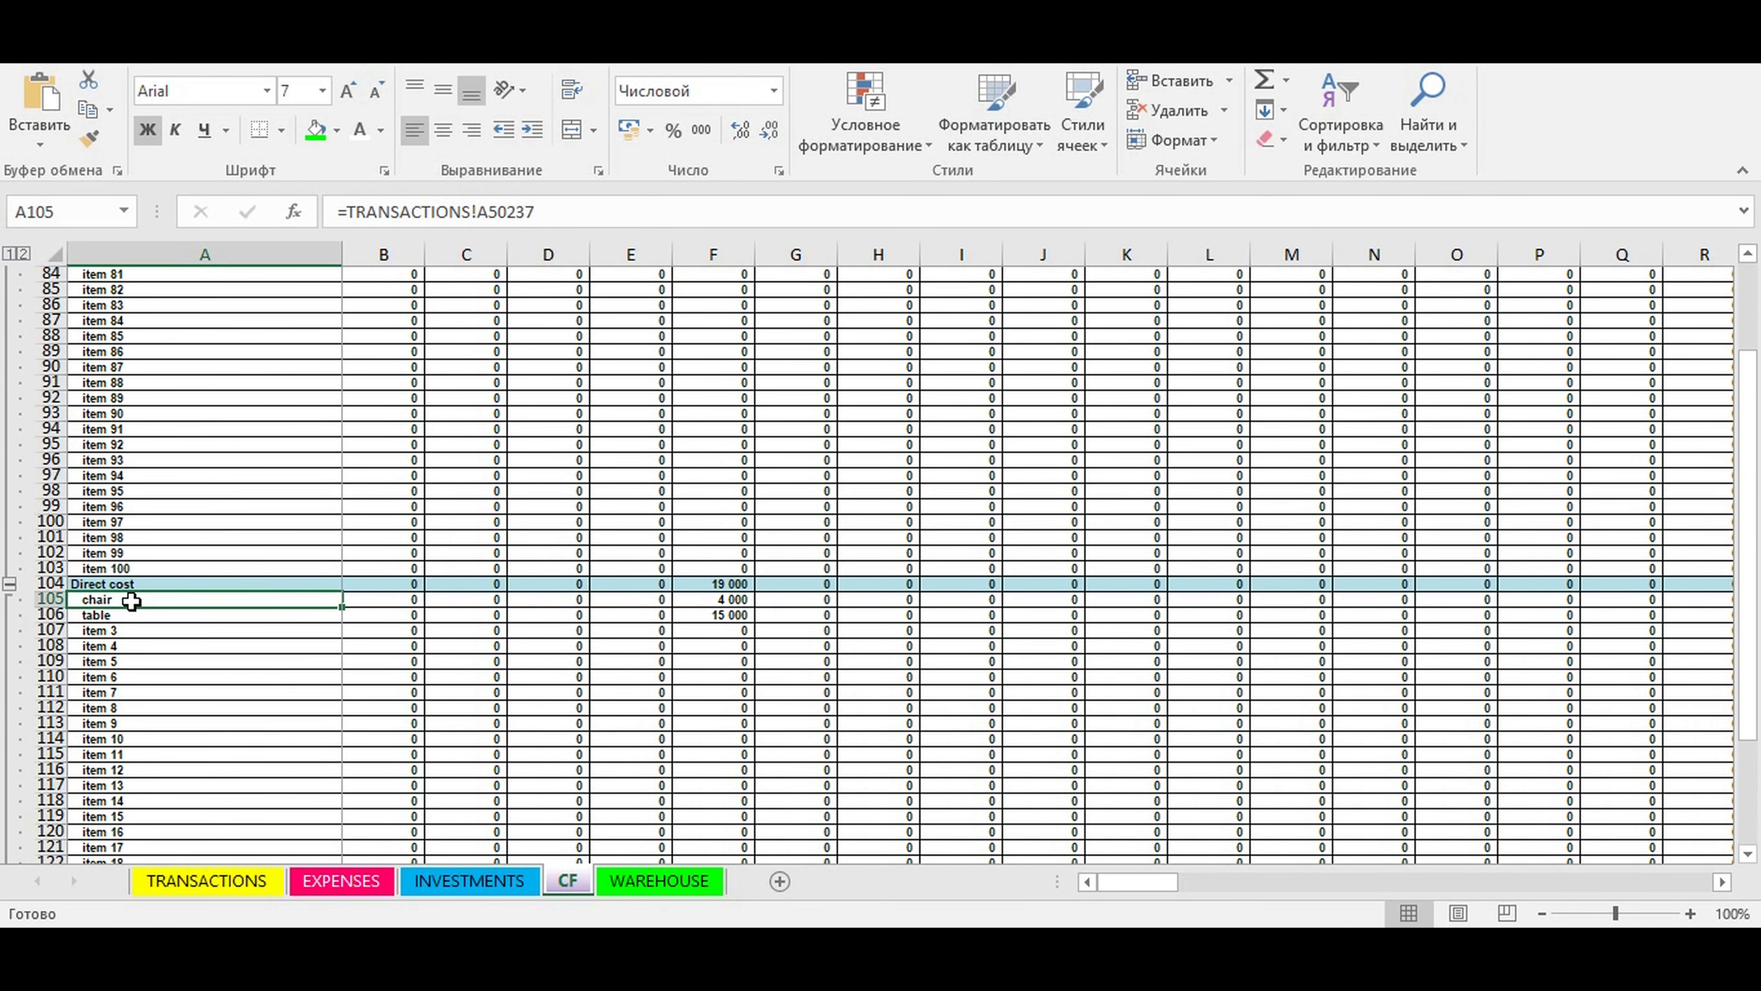
left_click(108, 617)
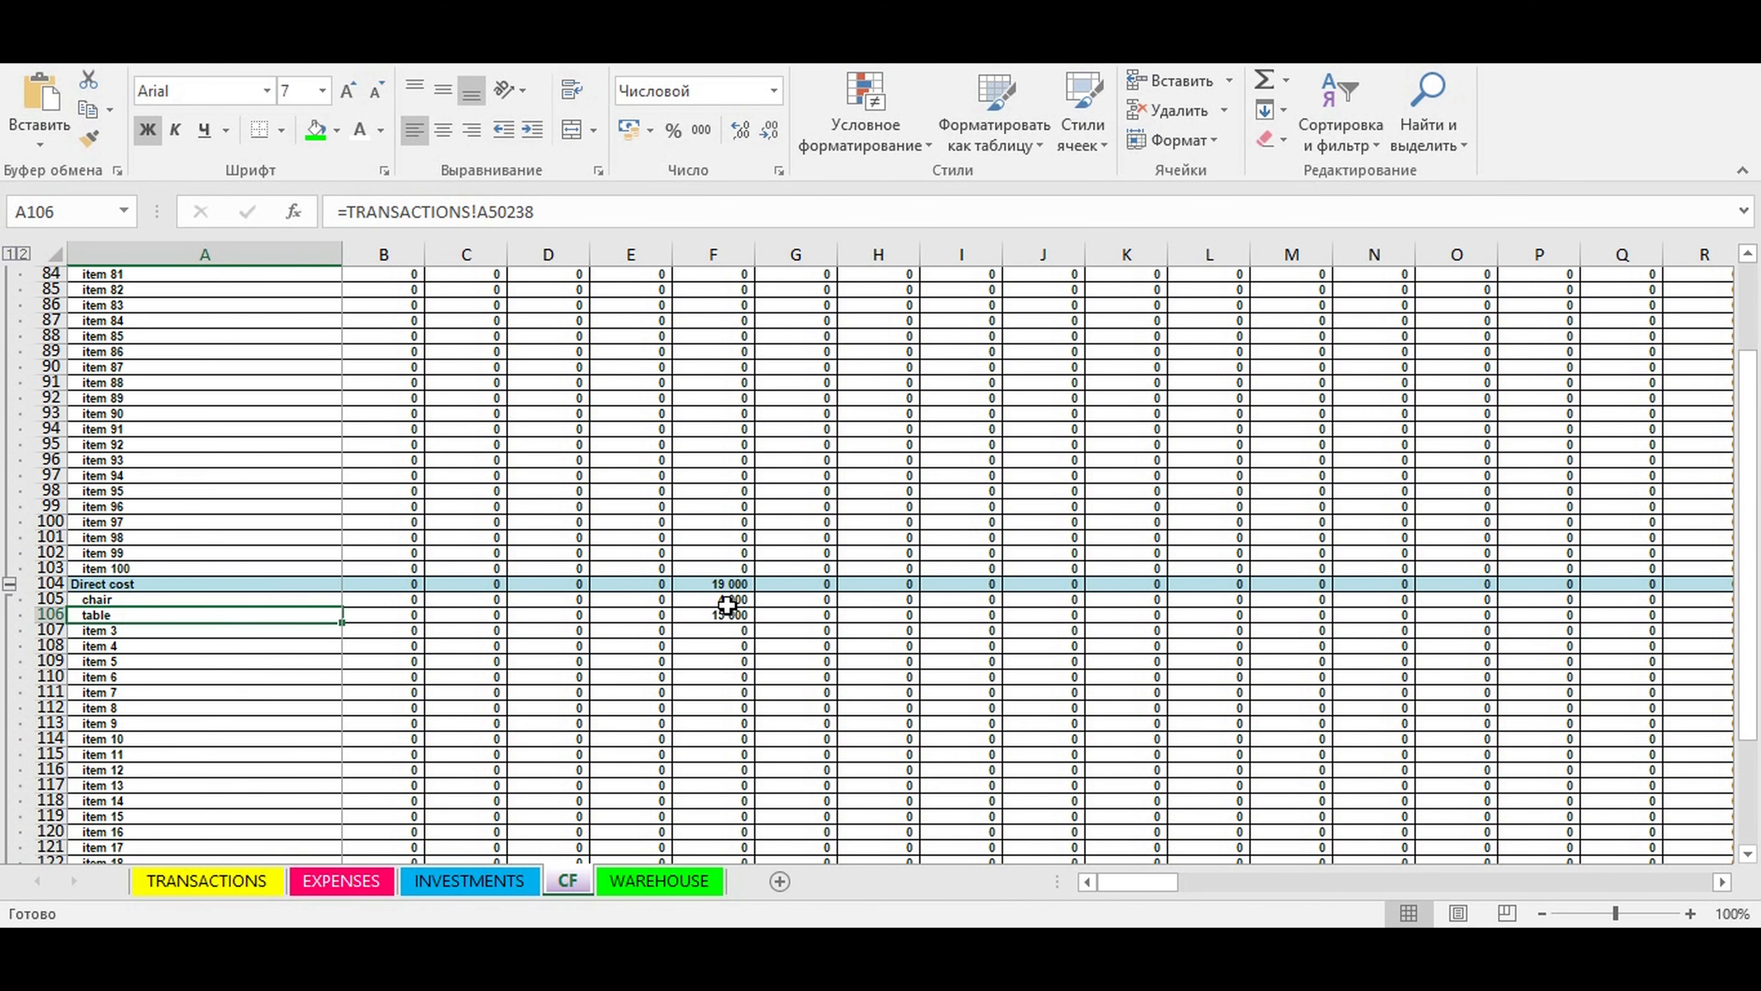
left_click_drag(727, 605, 728, 617)
scroll(727, 617, "down", 5)
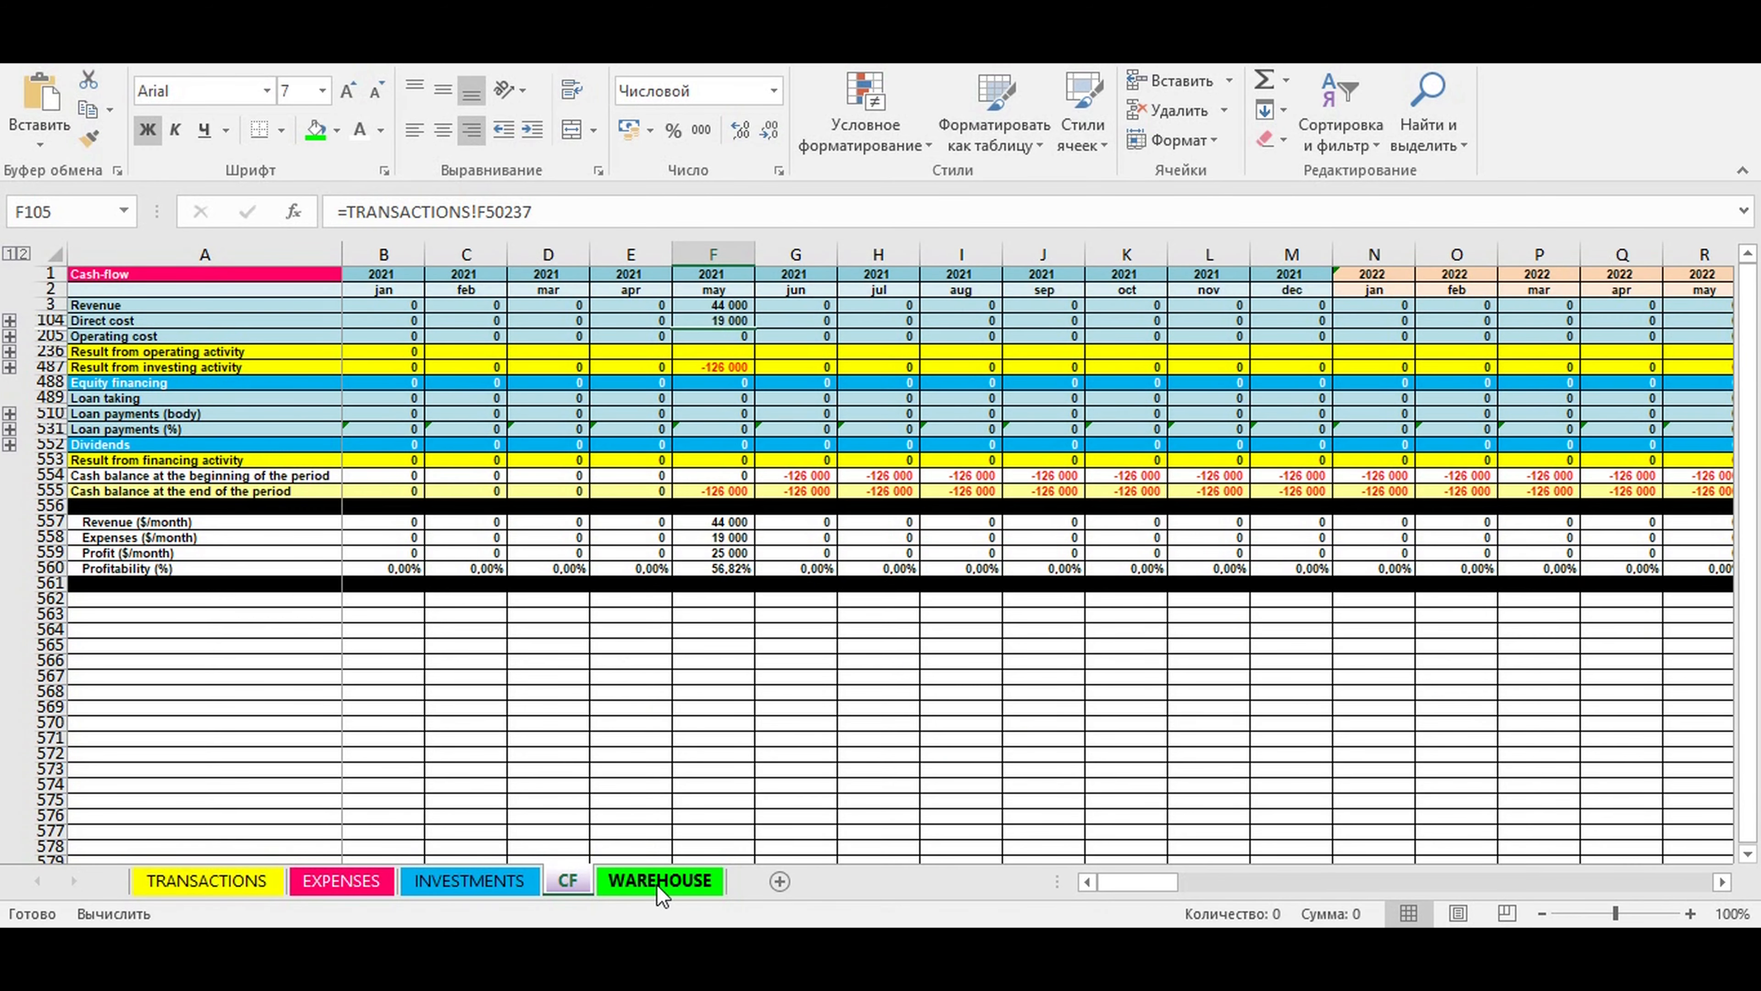
- Open the WAREHOUSE sheet and check the current stock amounts of chair and table
left_click(648, 885)
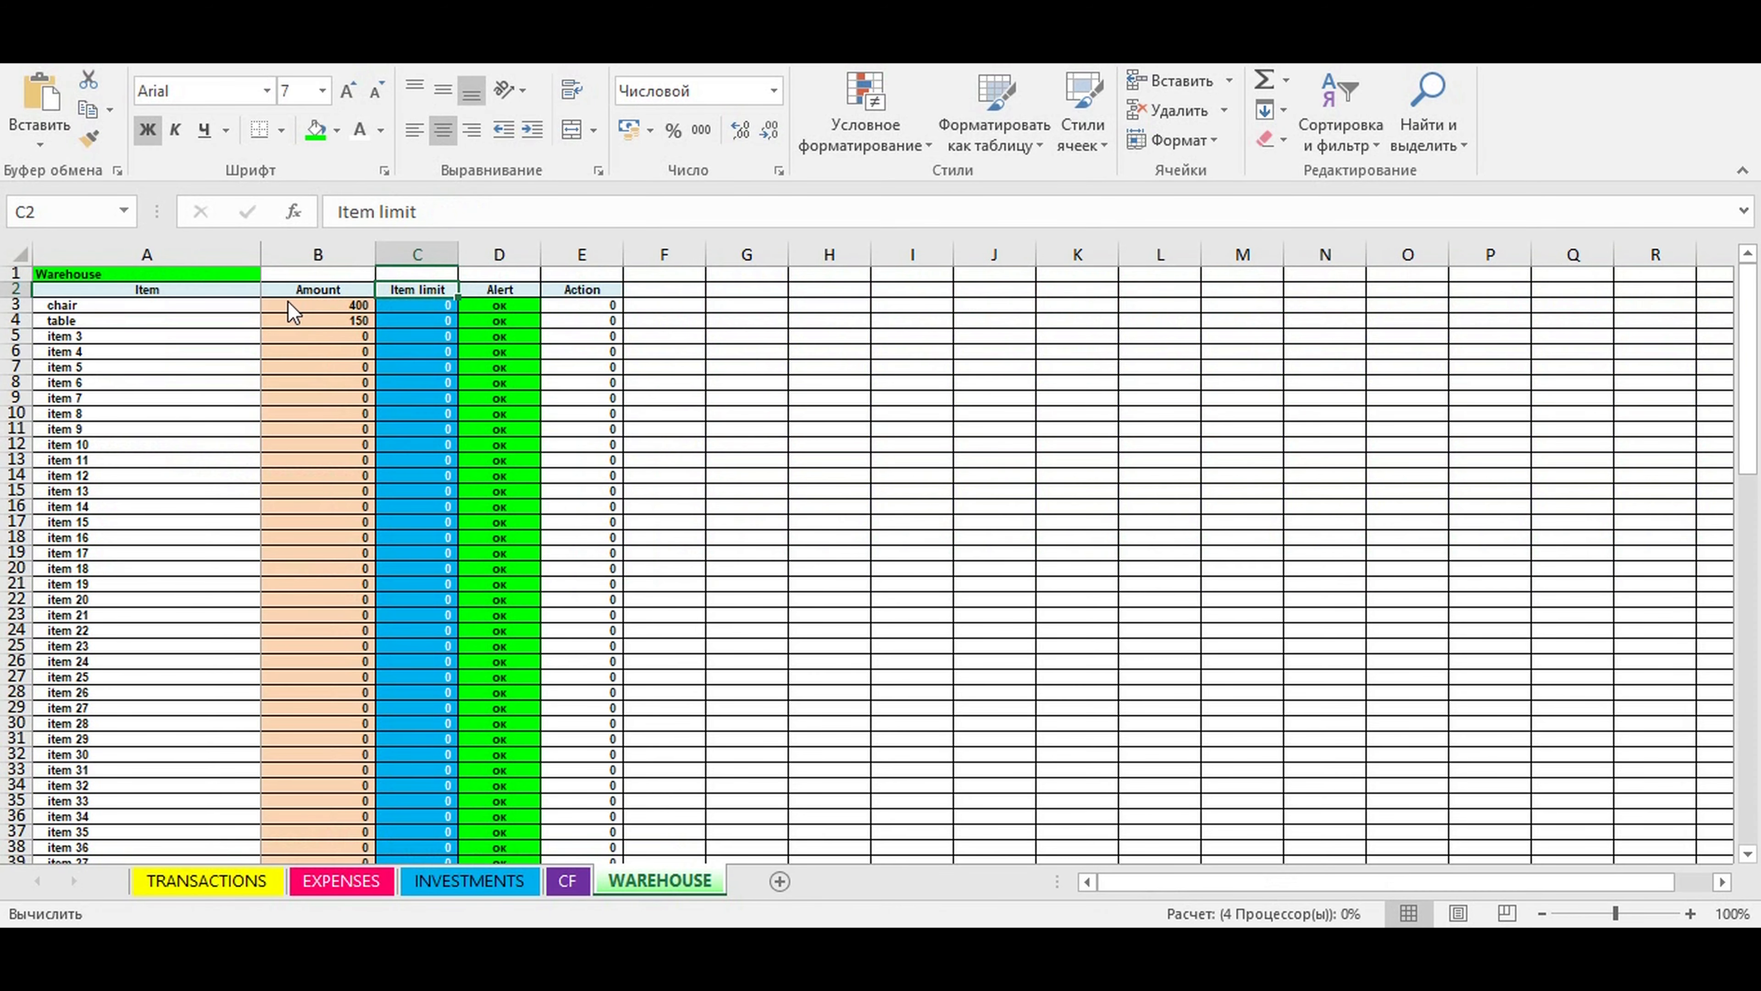
left_click(352, 321)
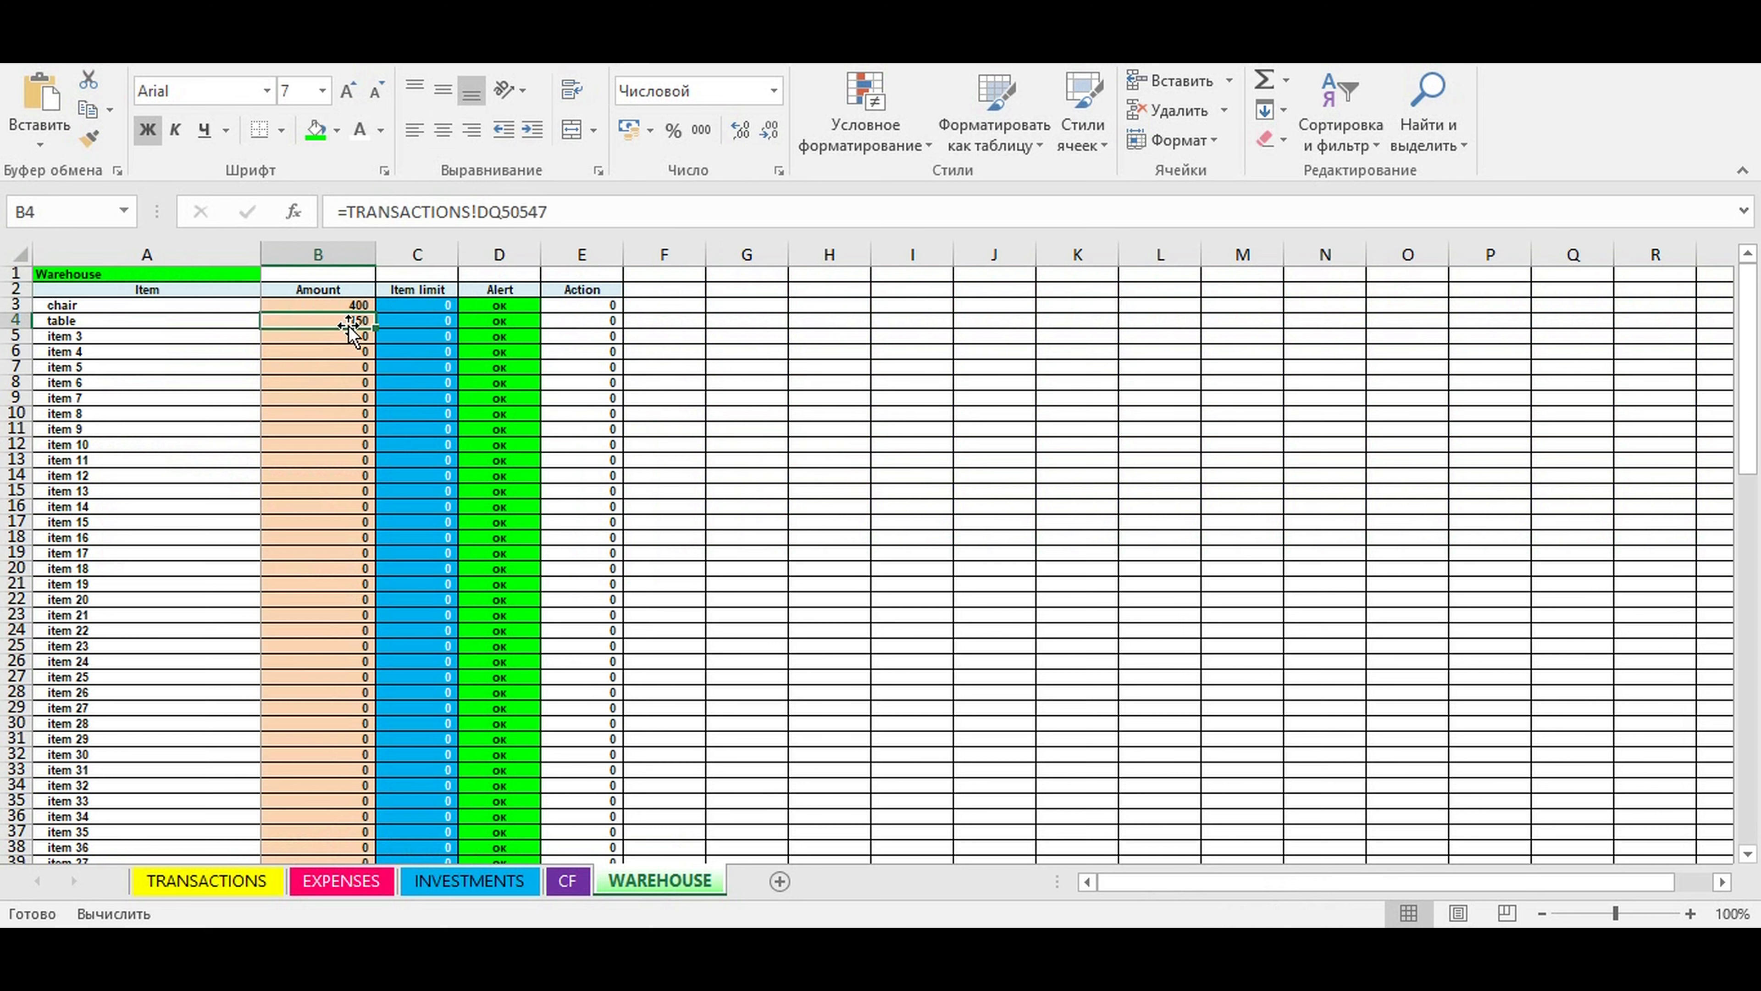
left_click(326, 304)
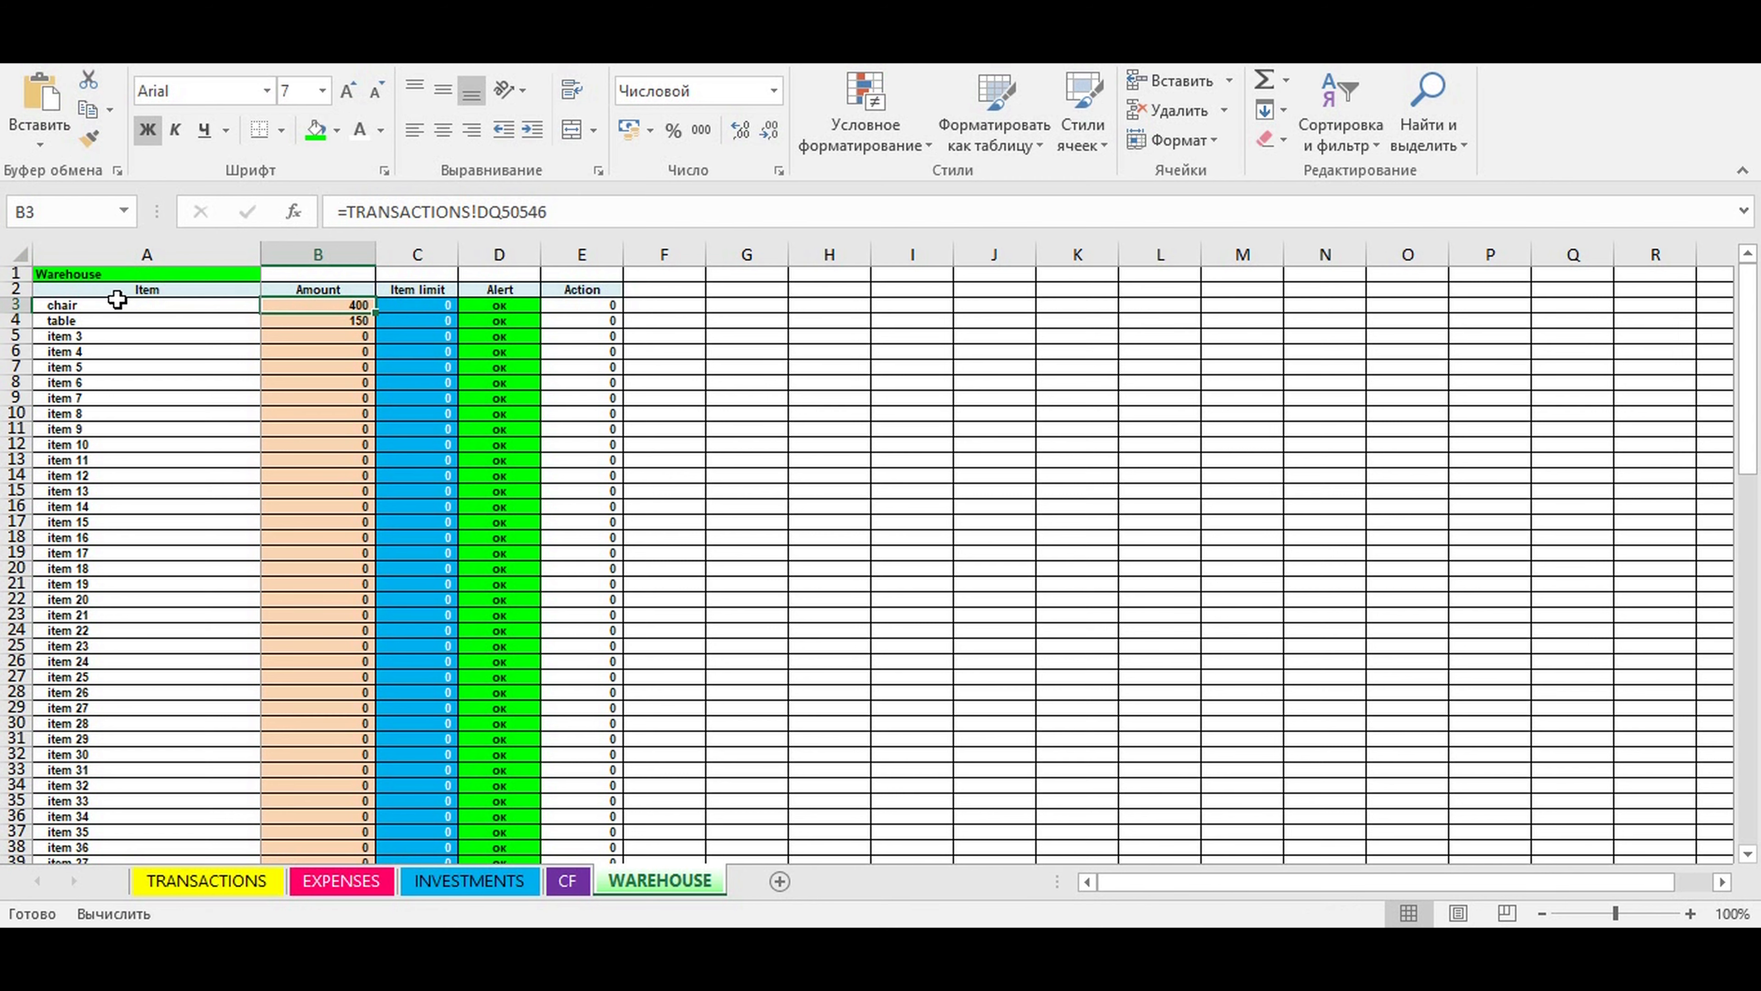
left_click(322, 322)
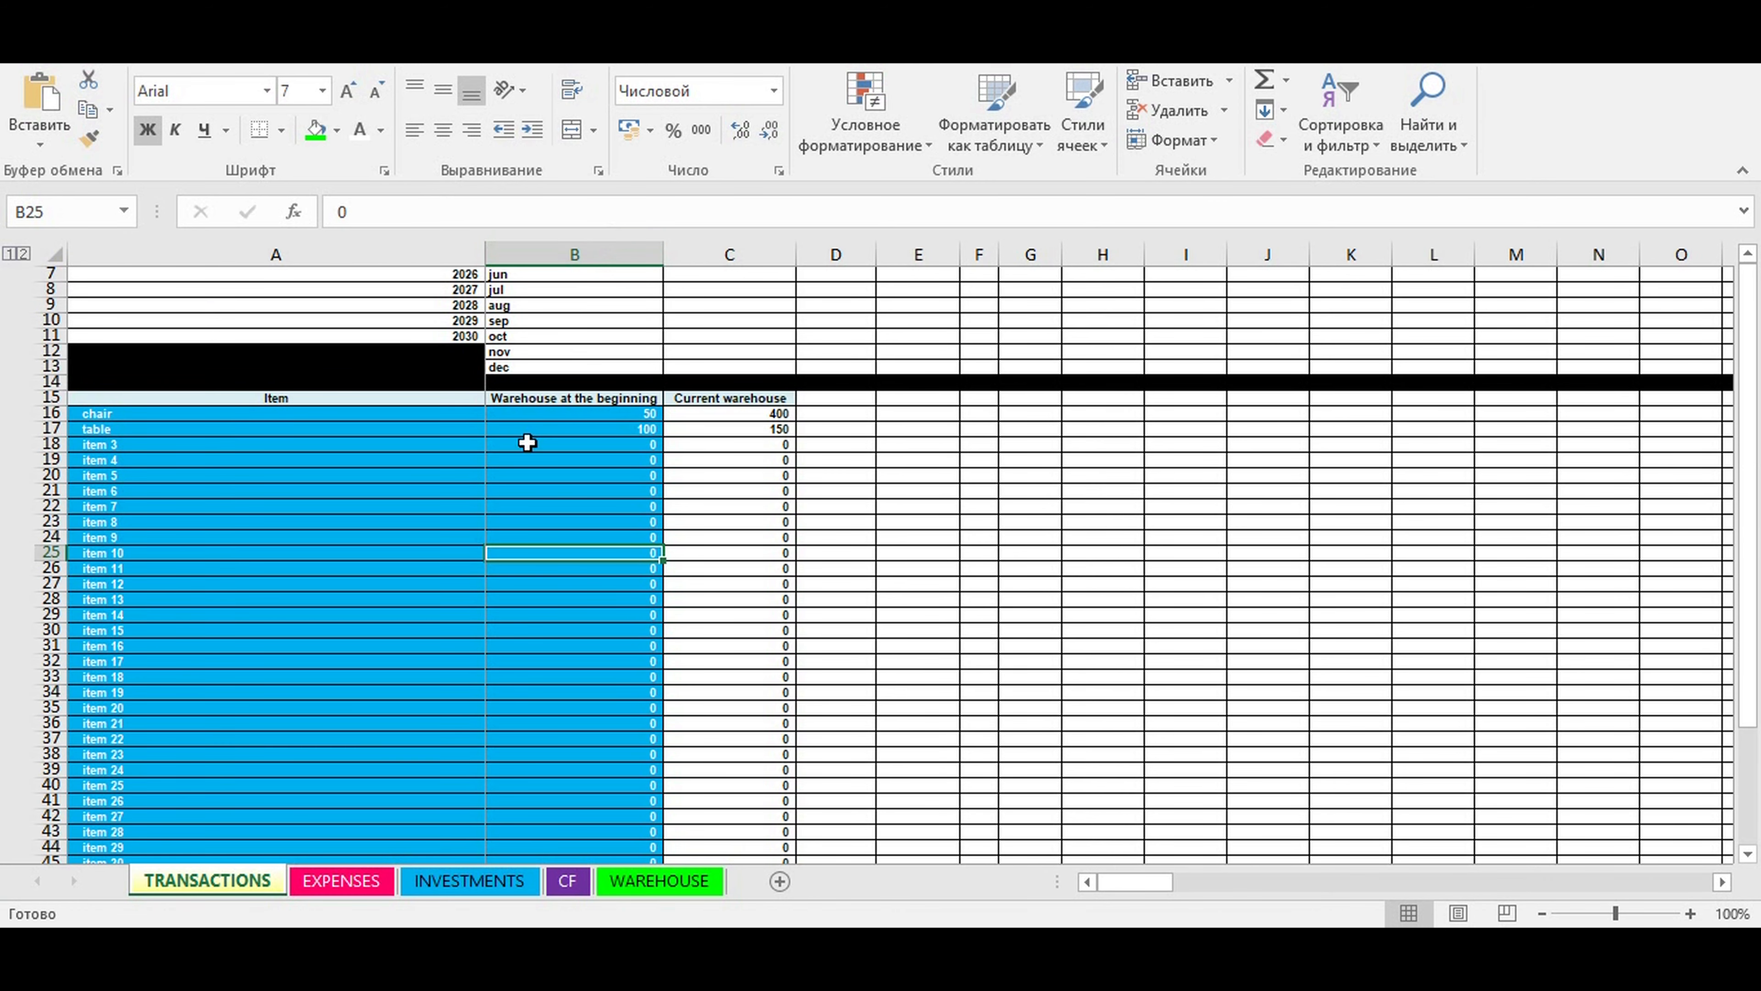
- On the EXPENSES sheet, rename the first two expense types as Taxes and Office
left_click(345, 880)
scroll(579, 465, "up", 4)
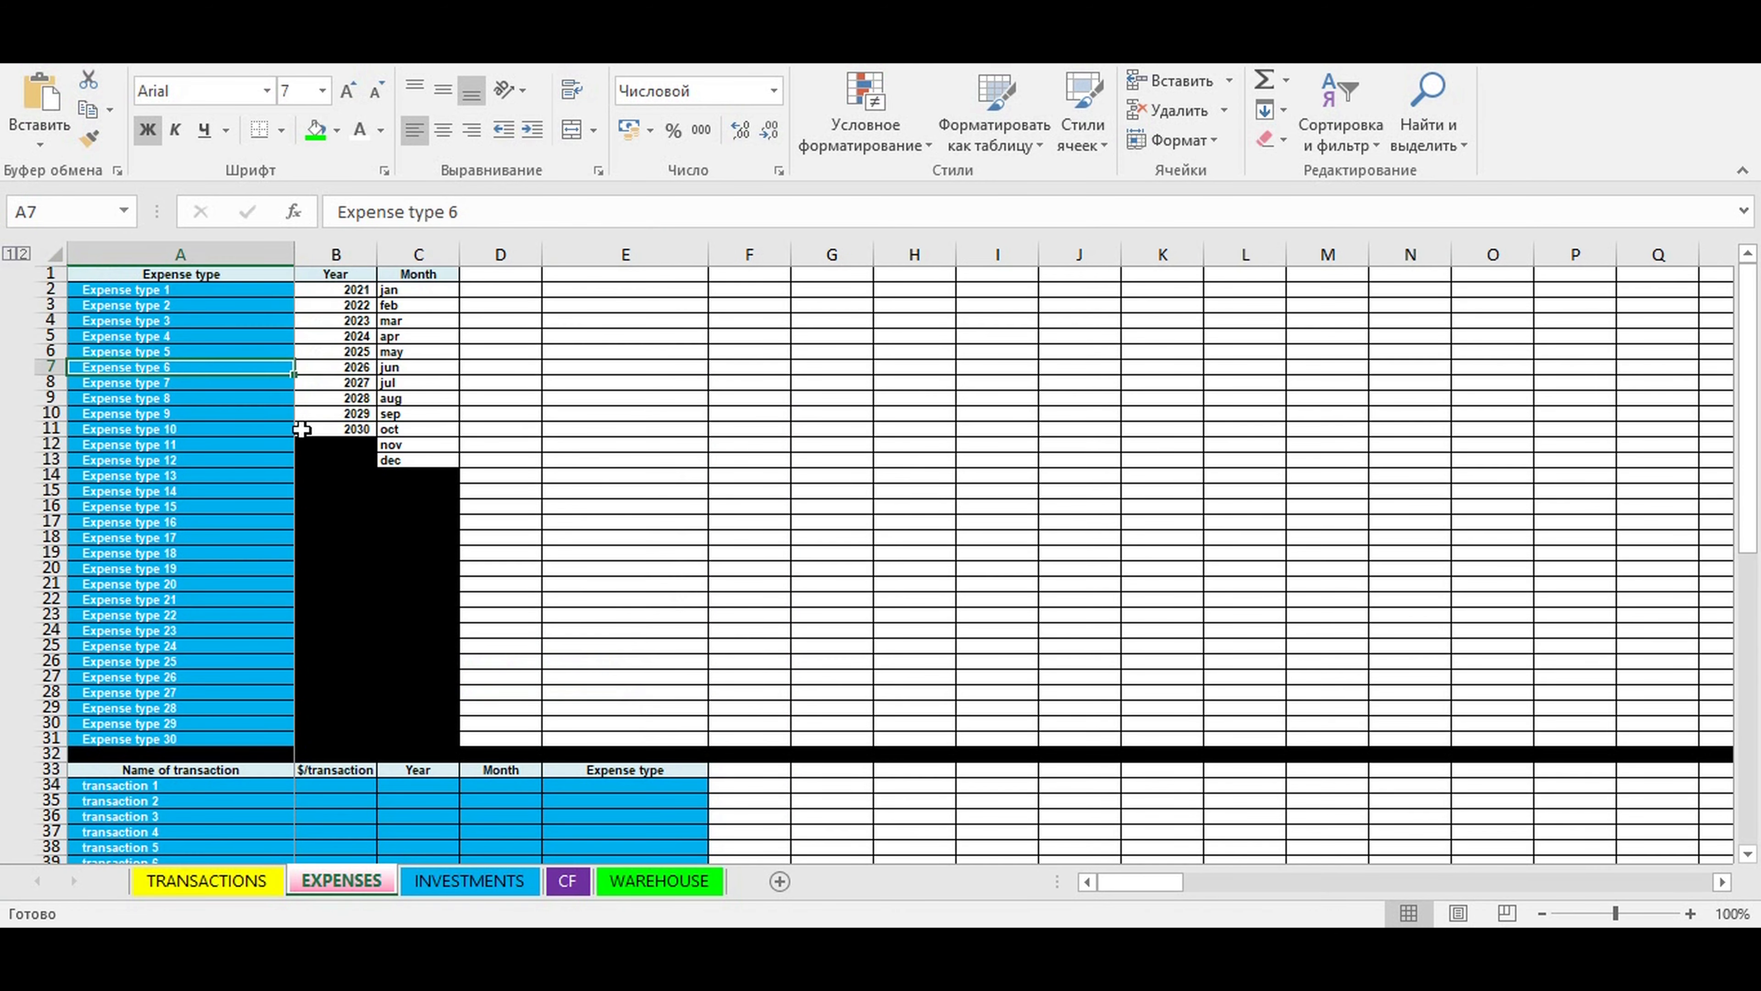
left_click_drag(139, 292, 149, 735)
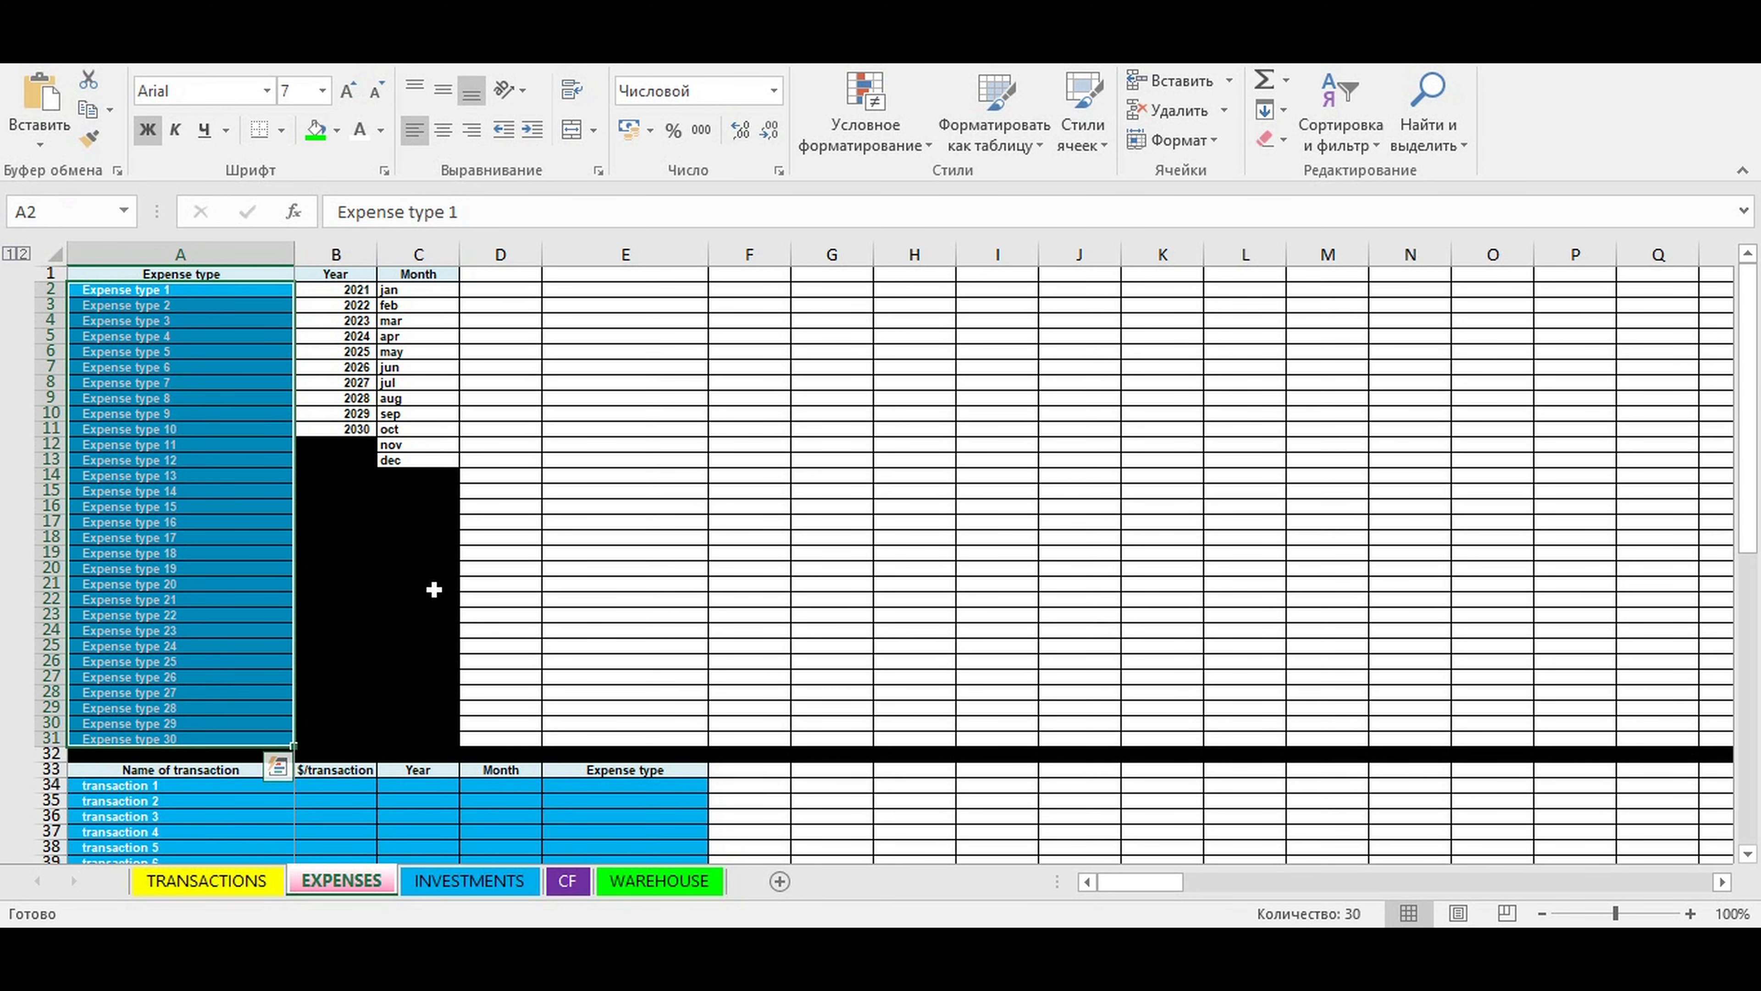
left_click(133, 289)
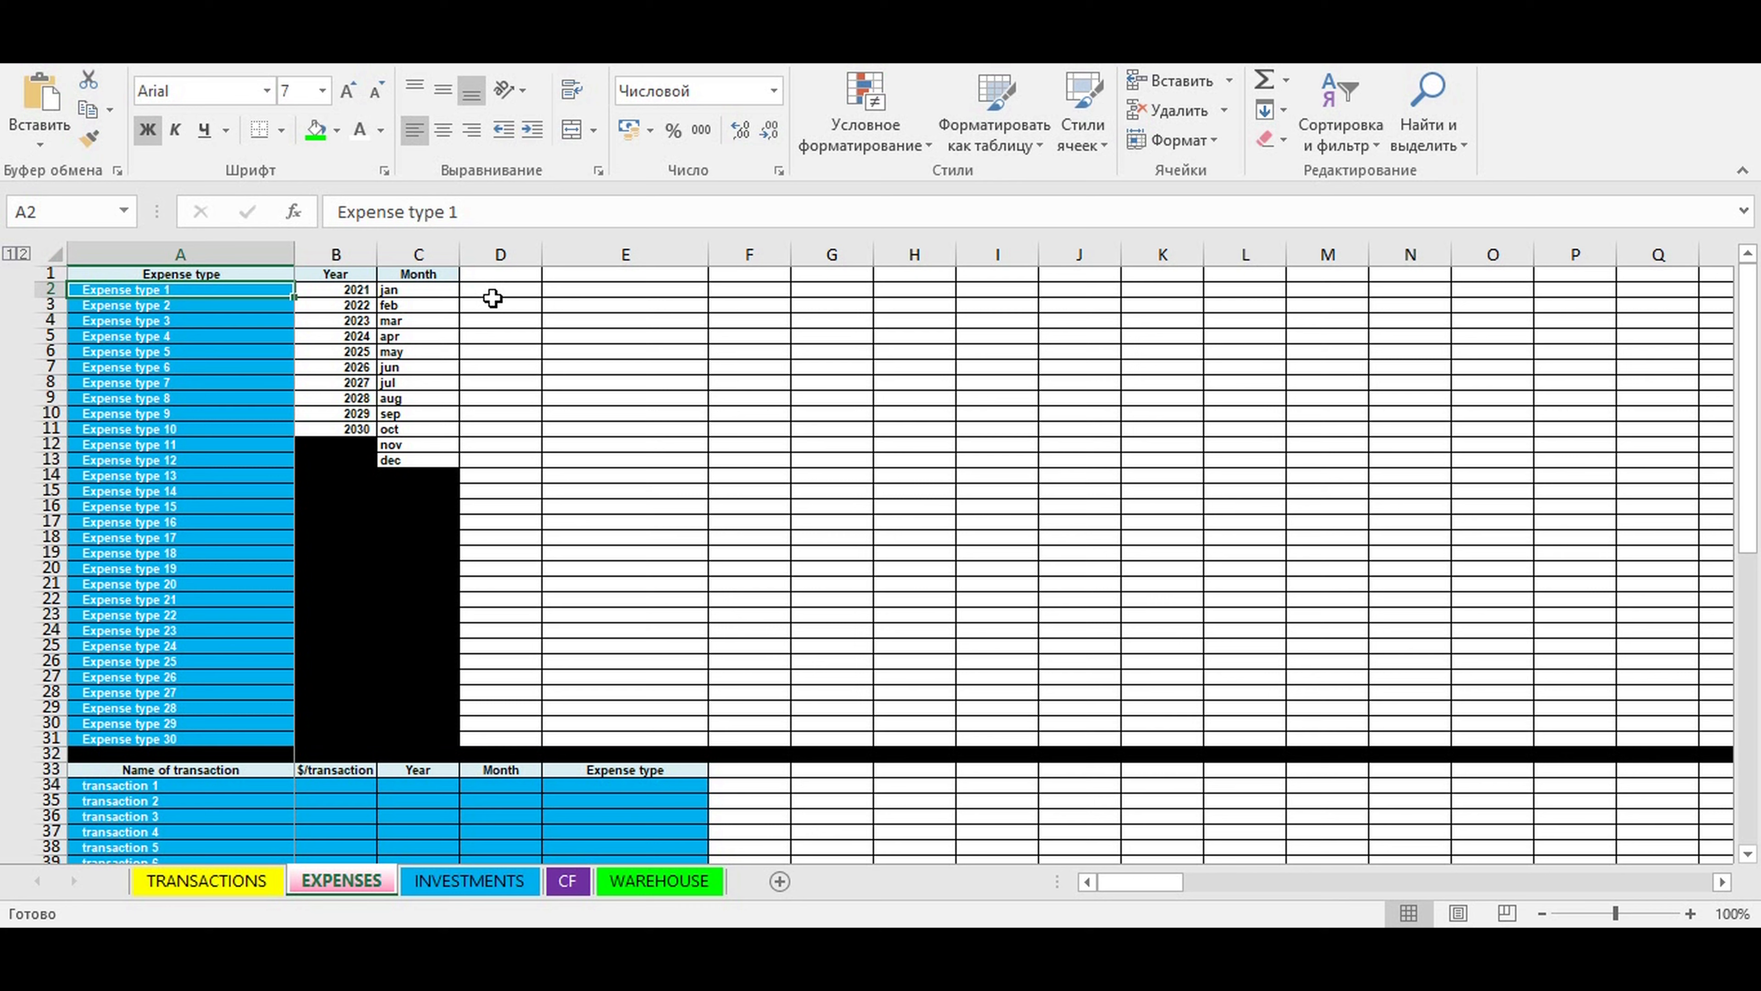
type("Ta")
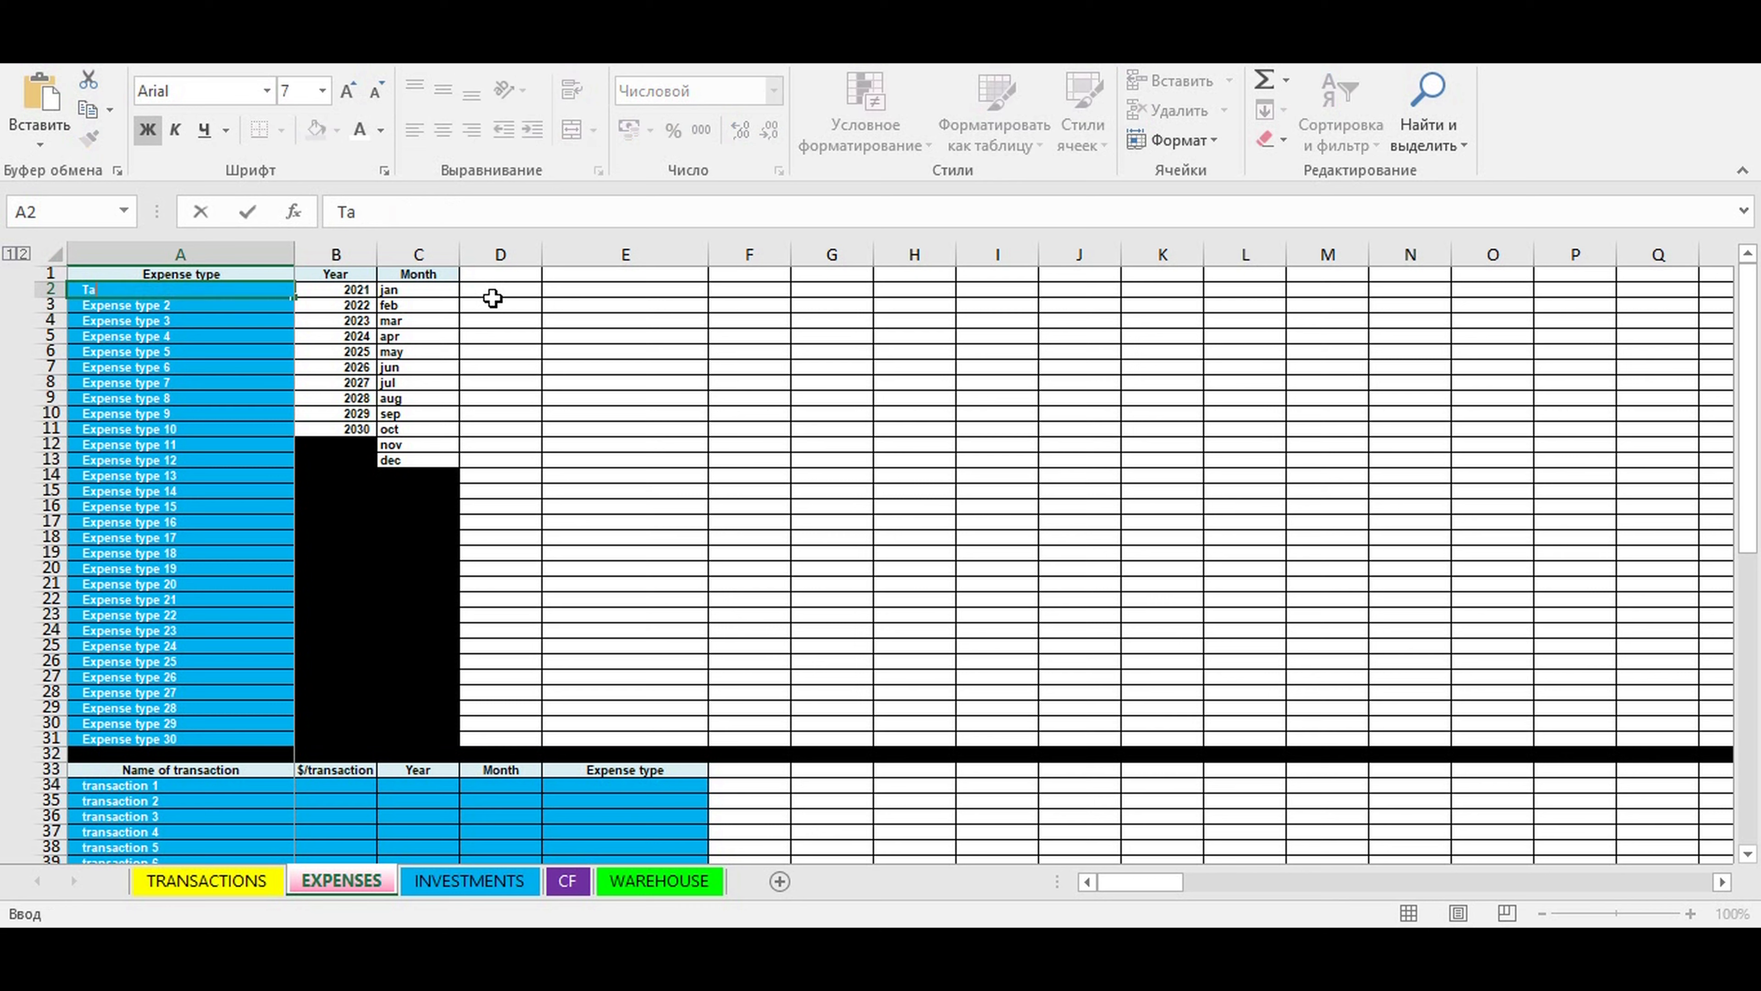
type("xes")
key("Return")
type("Office")
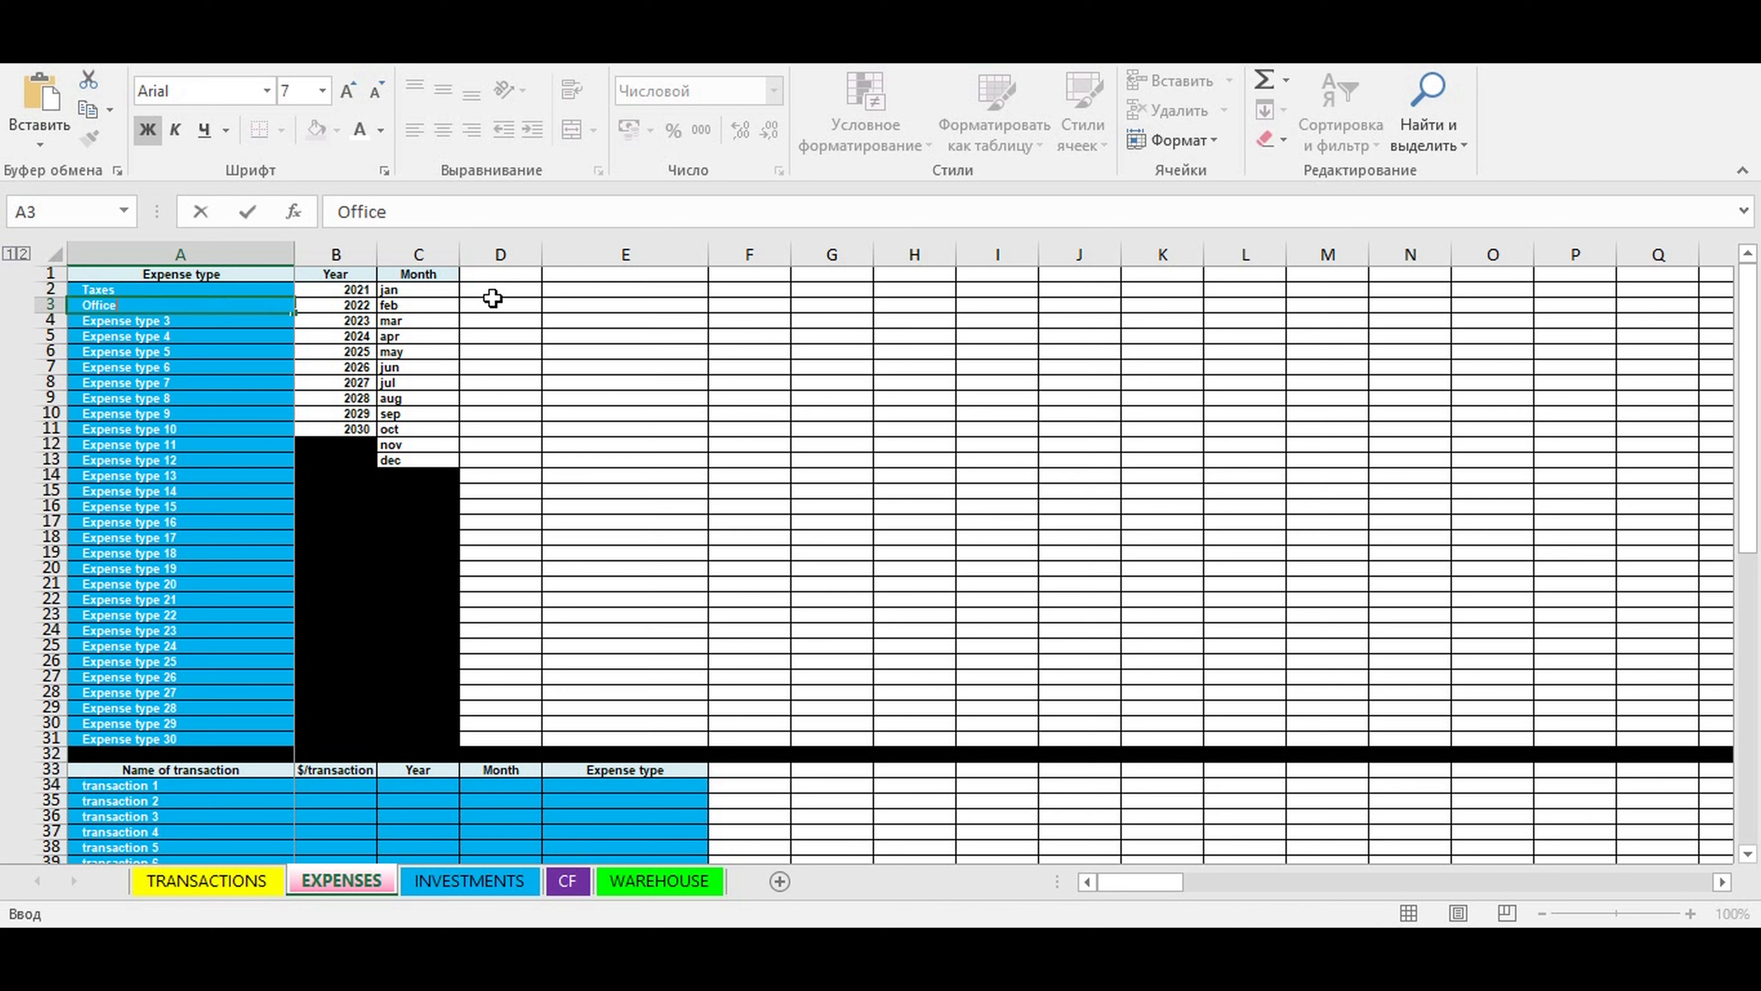
key("ctrl+Return")
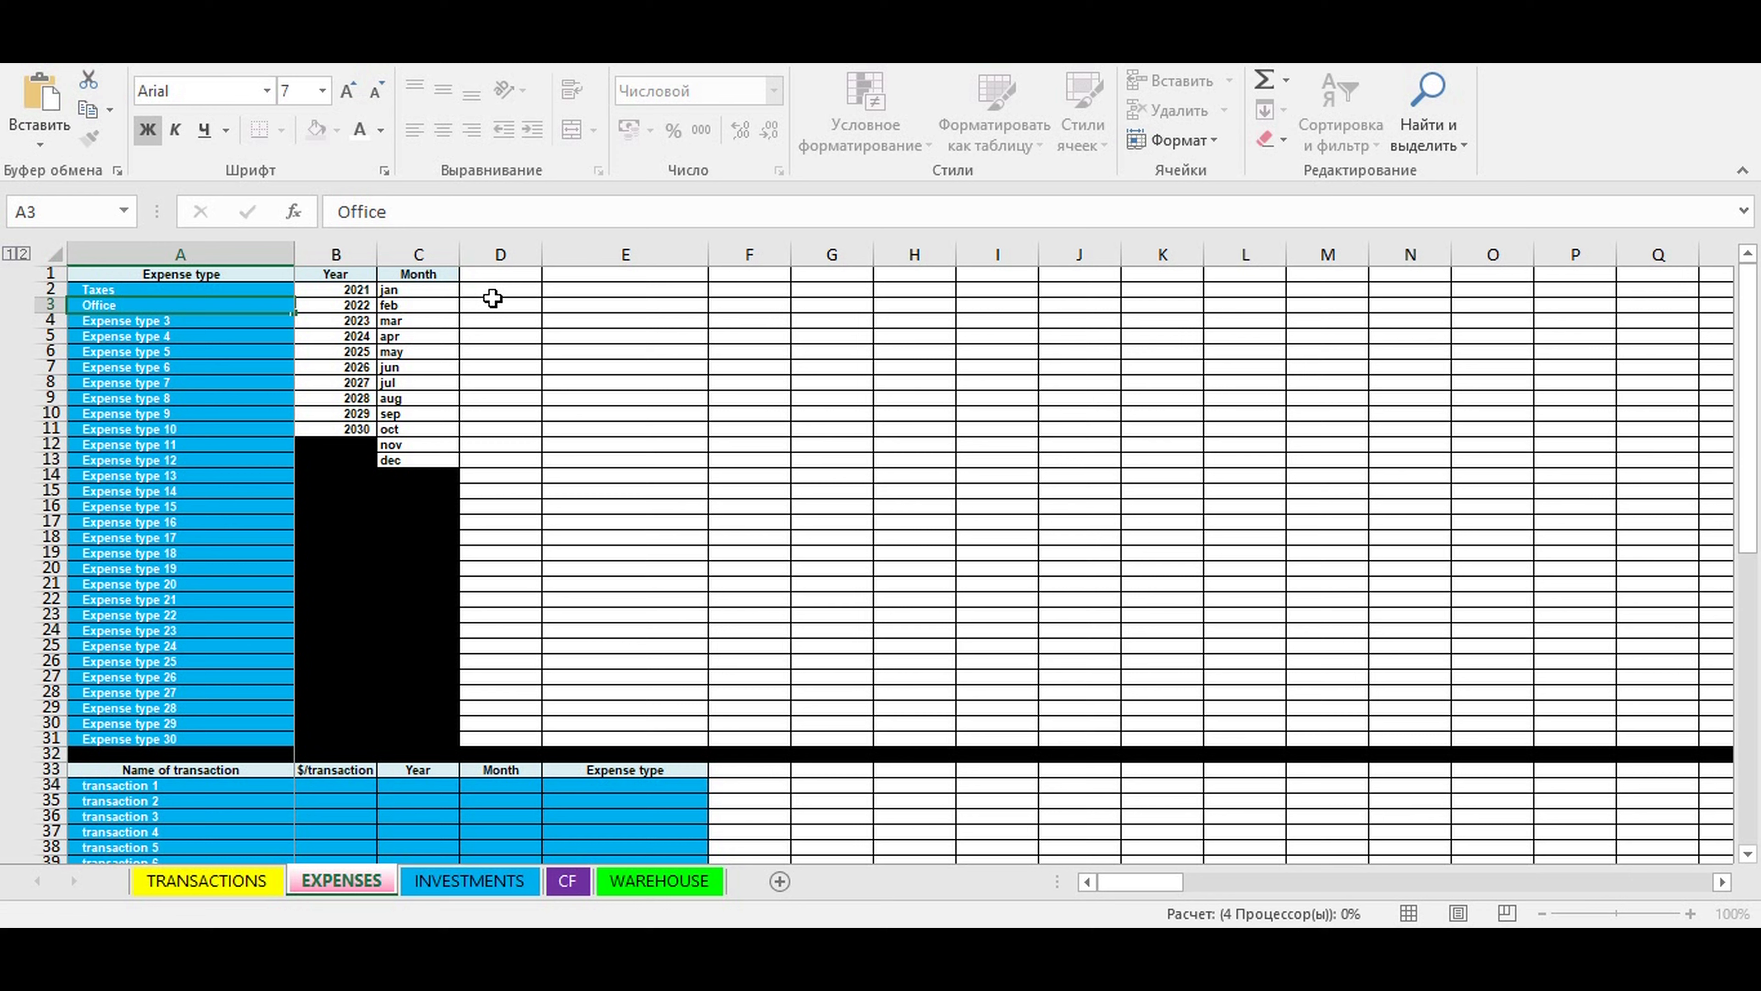
- Rename Expense type 3 as Warehouse and Expense type 4 as Salaries
key("Down")
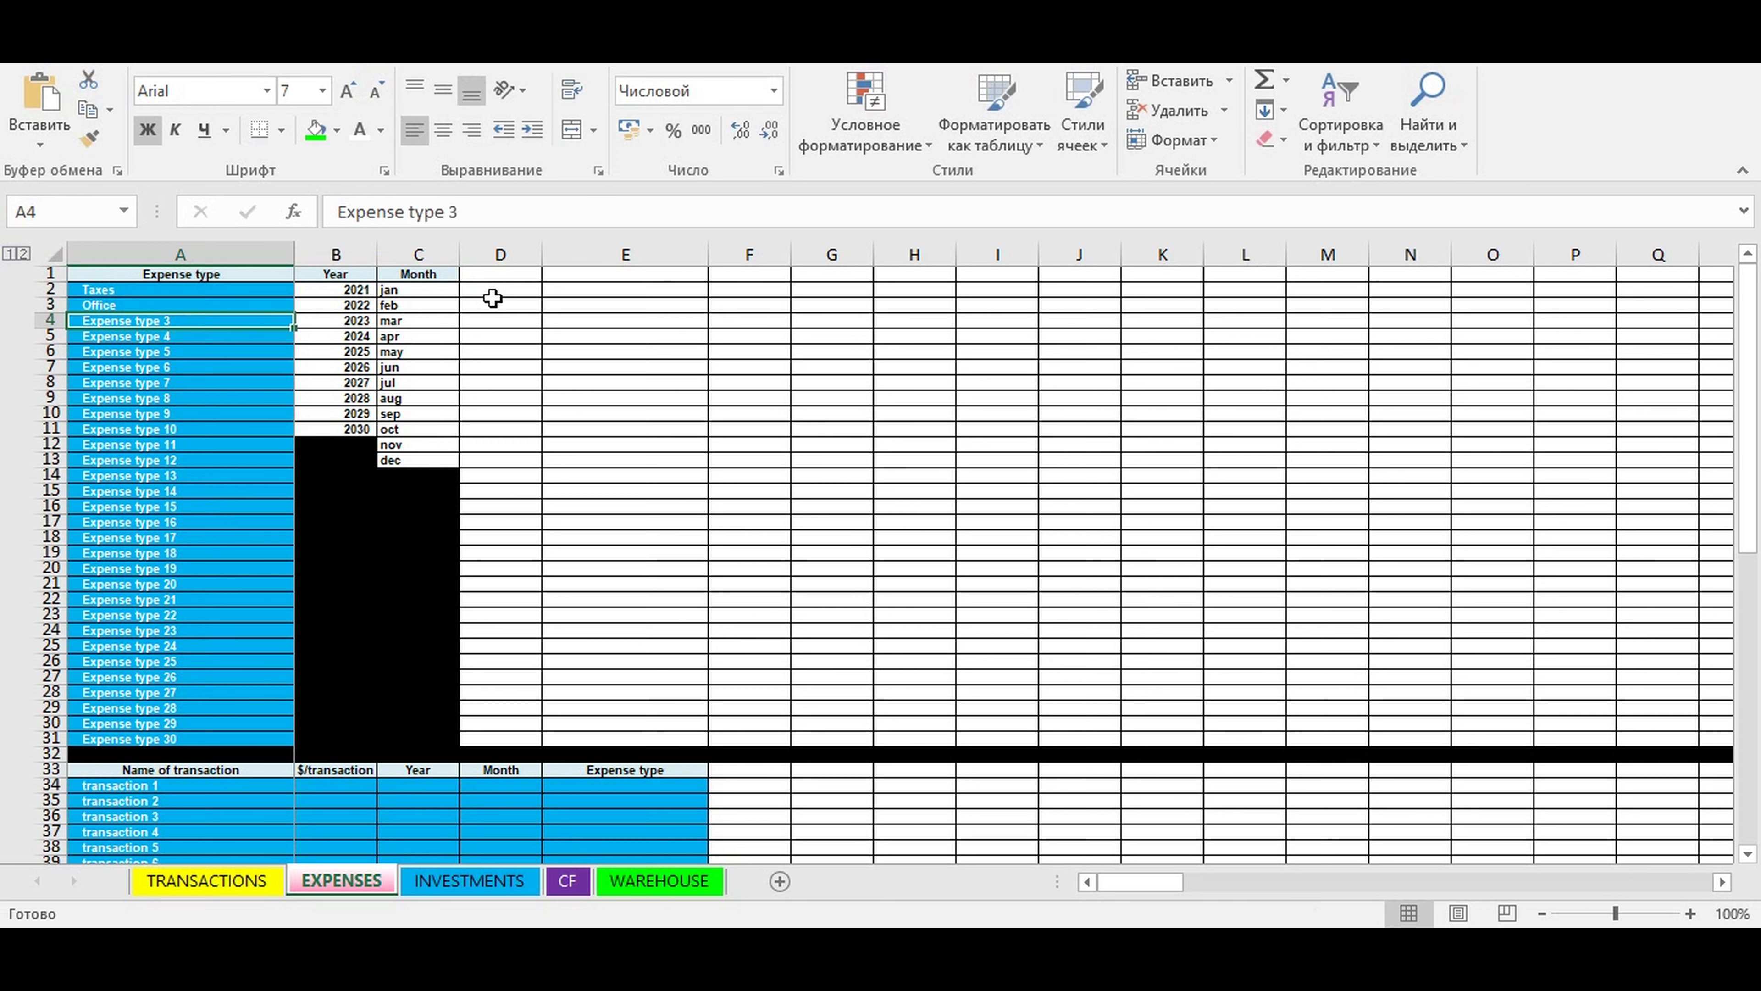
type("Warehouse")
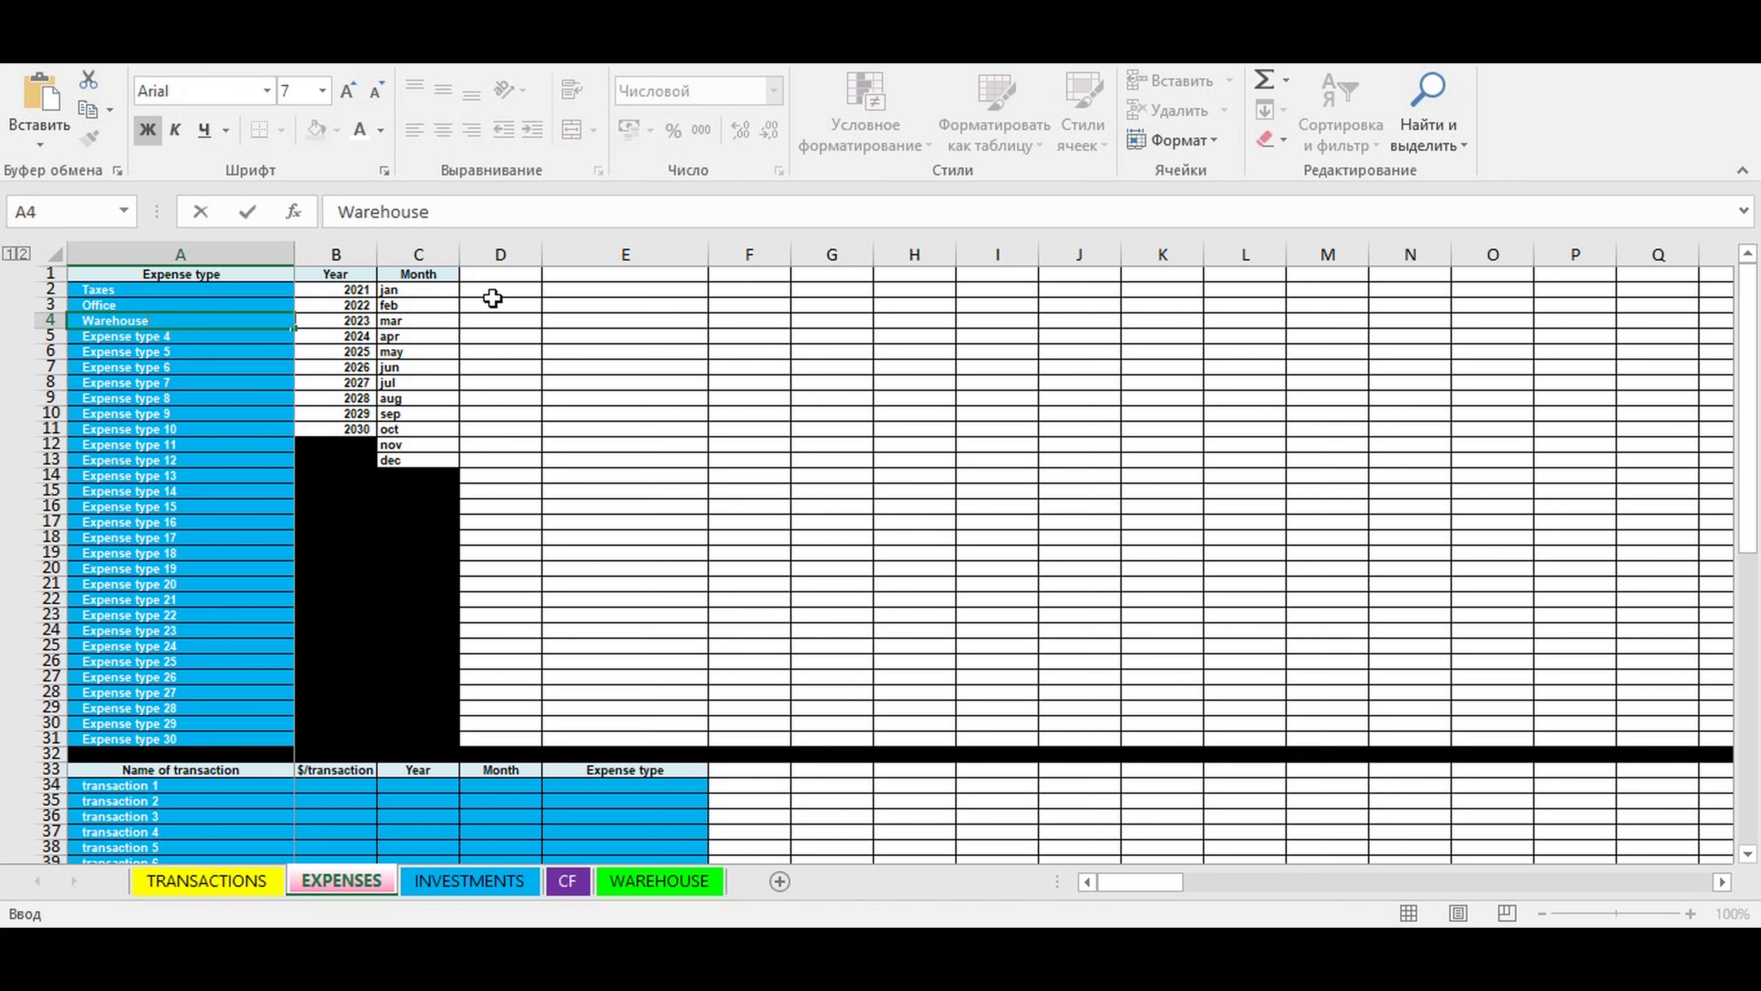
key("ctrl+Return")
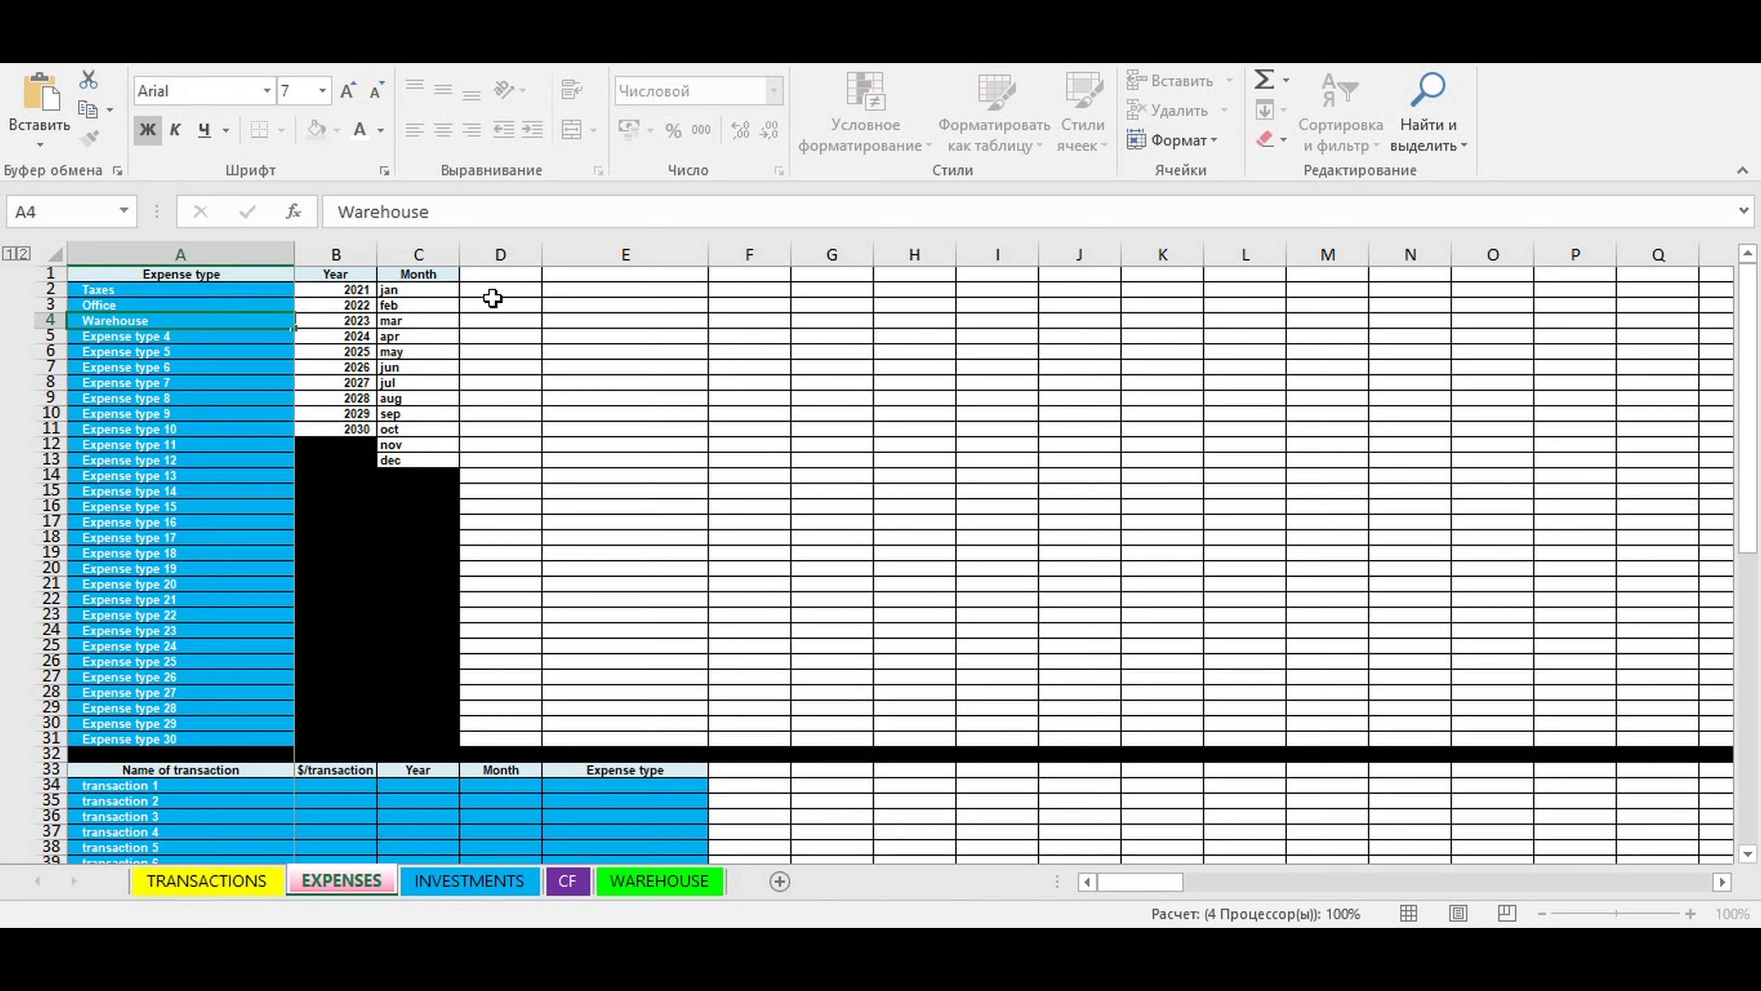
key("Down")
type("Sala")
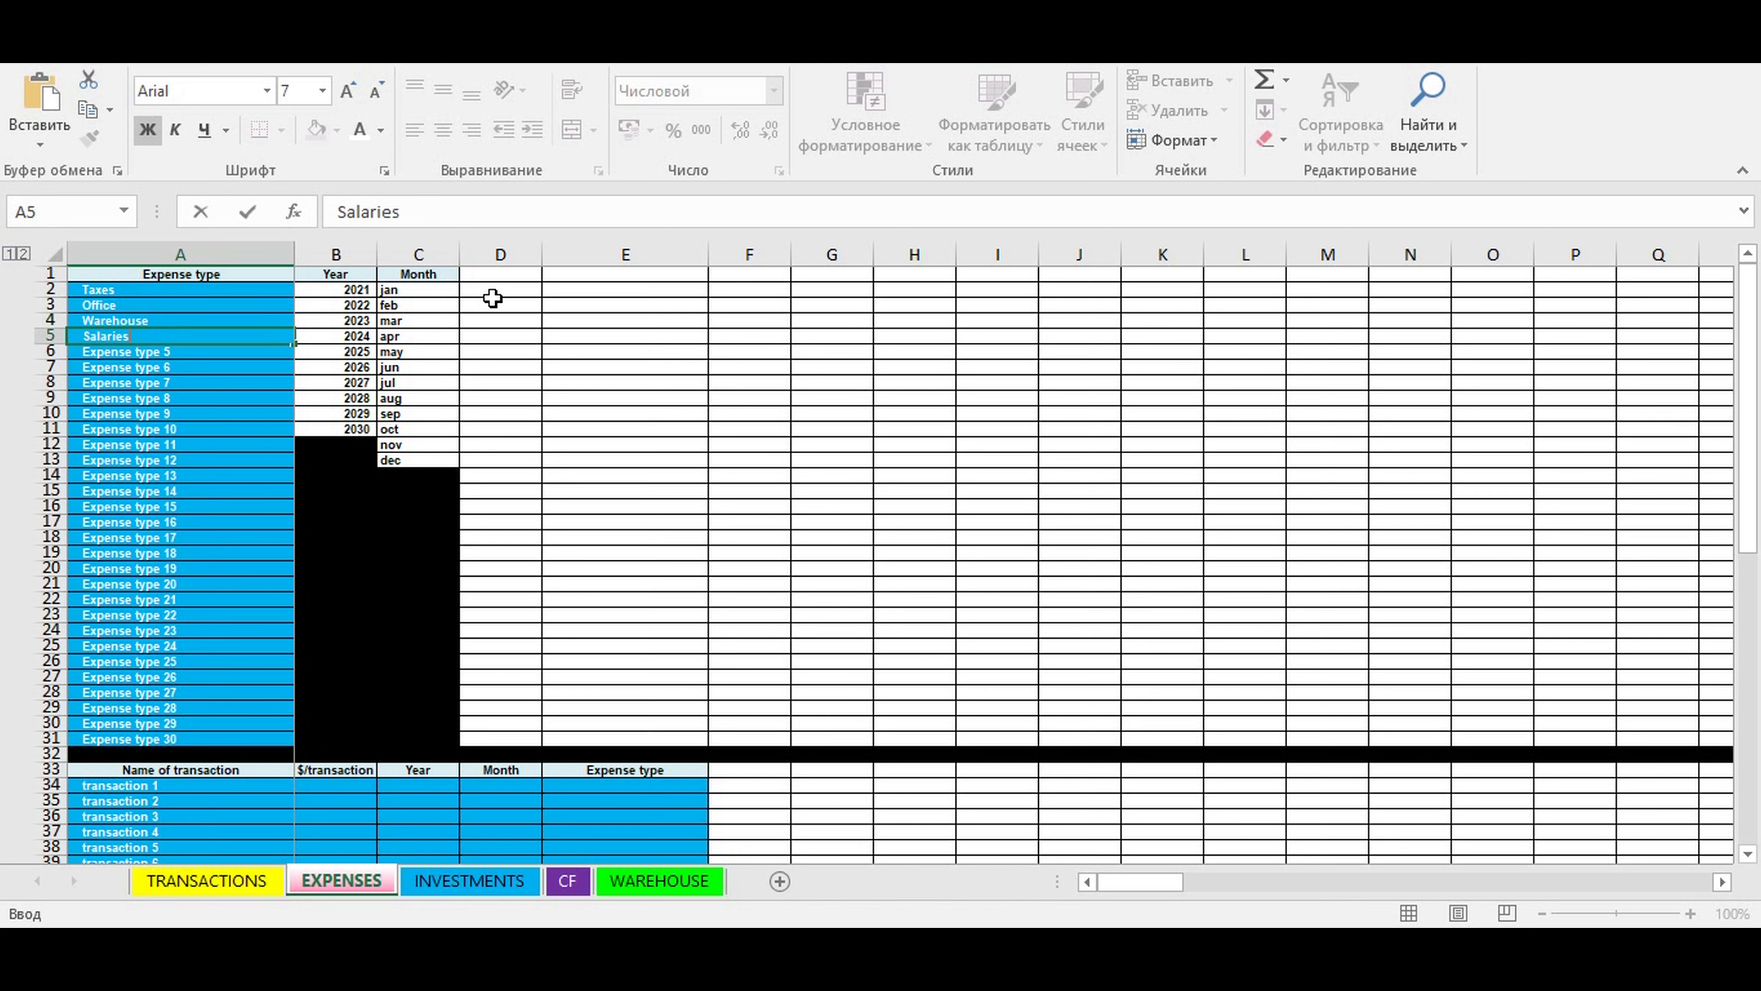
key("ctrl+Return")
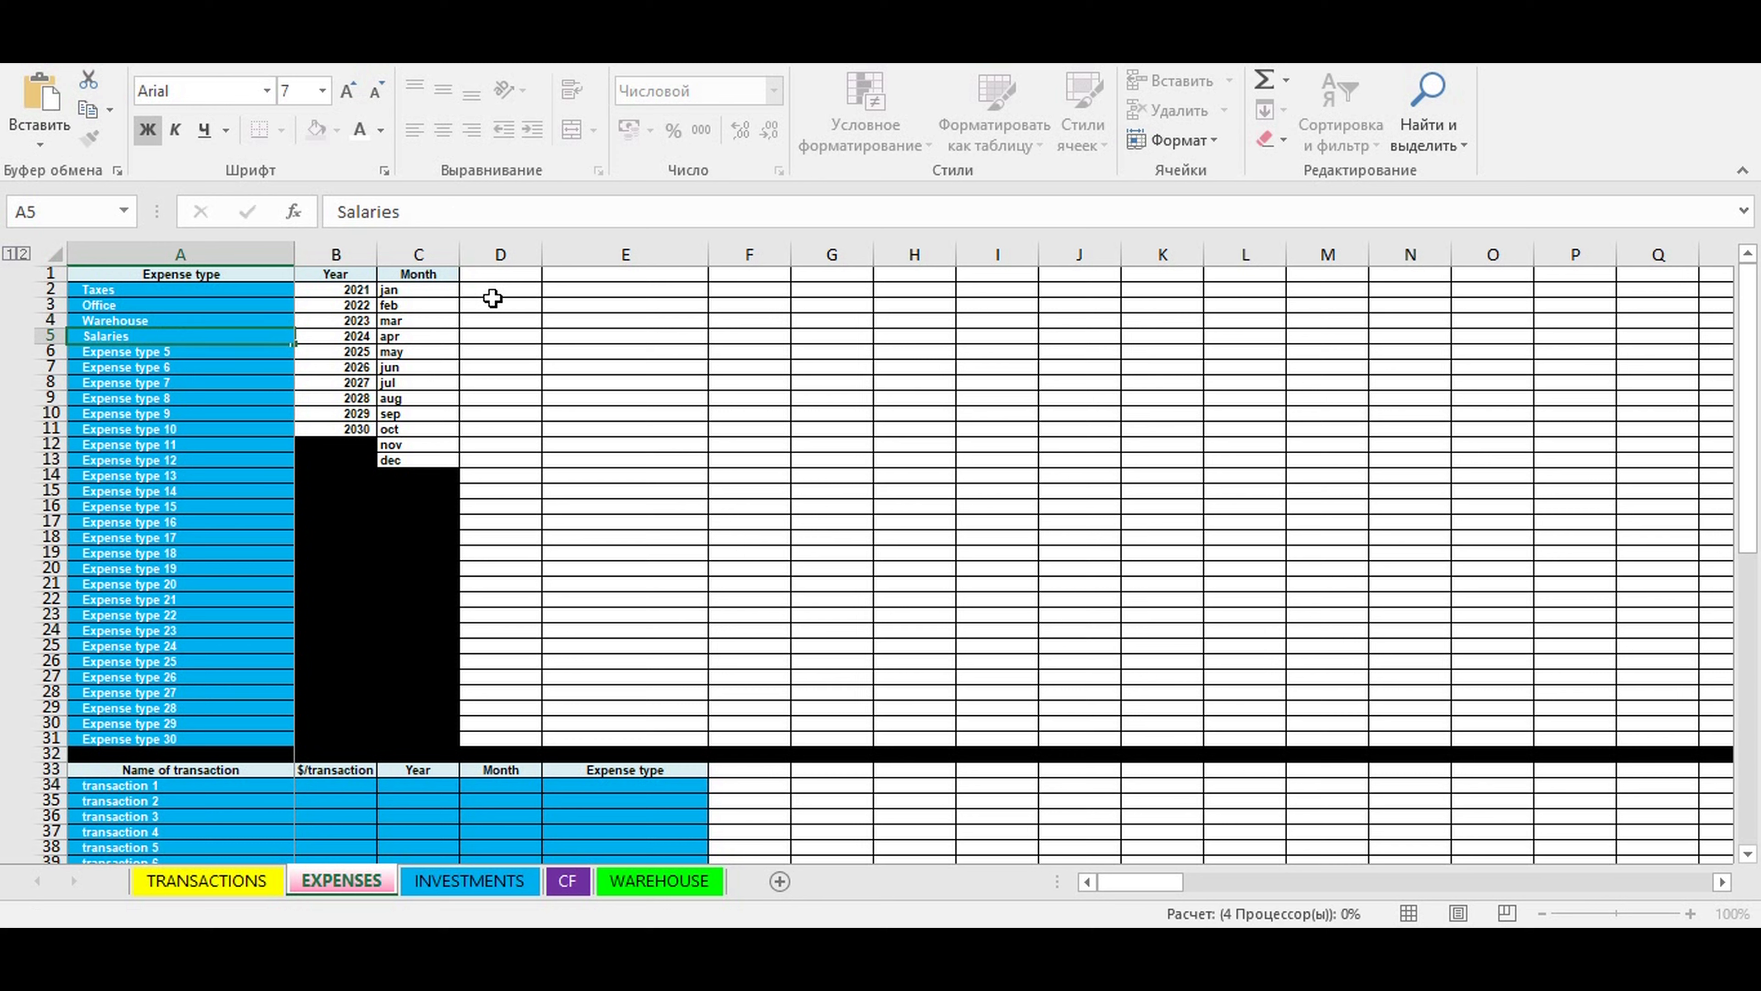
- Rename Expense type 5 as Transport and Expense type 6 as Ads
key("Down")
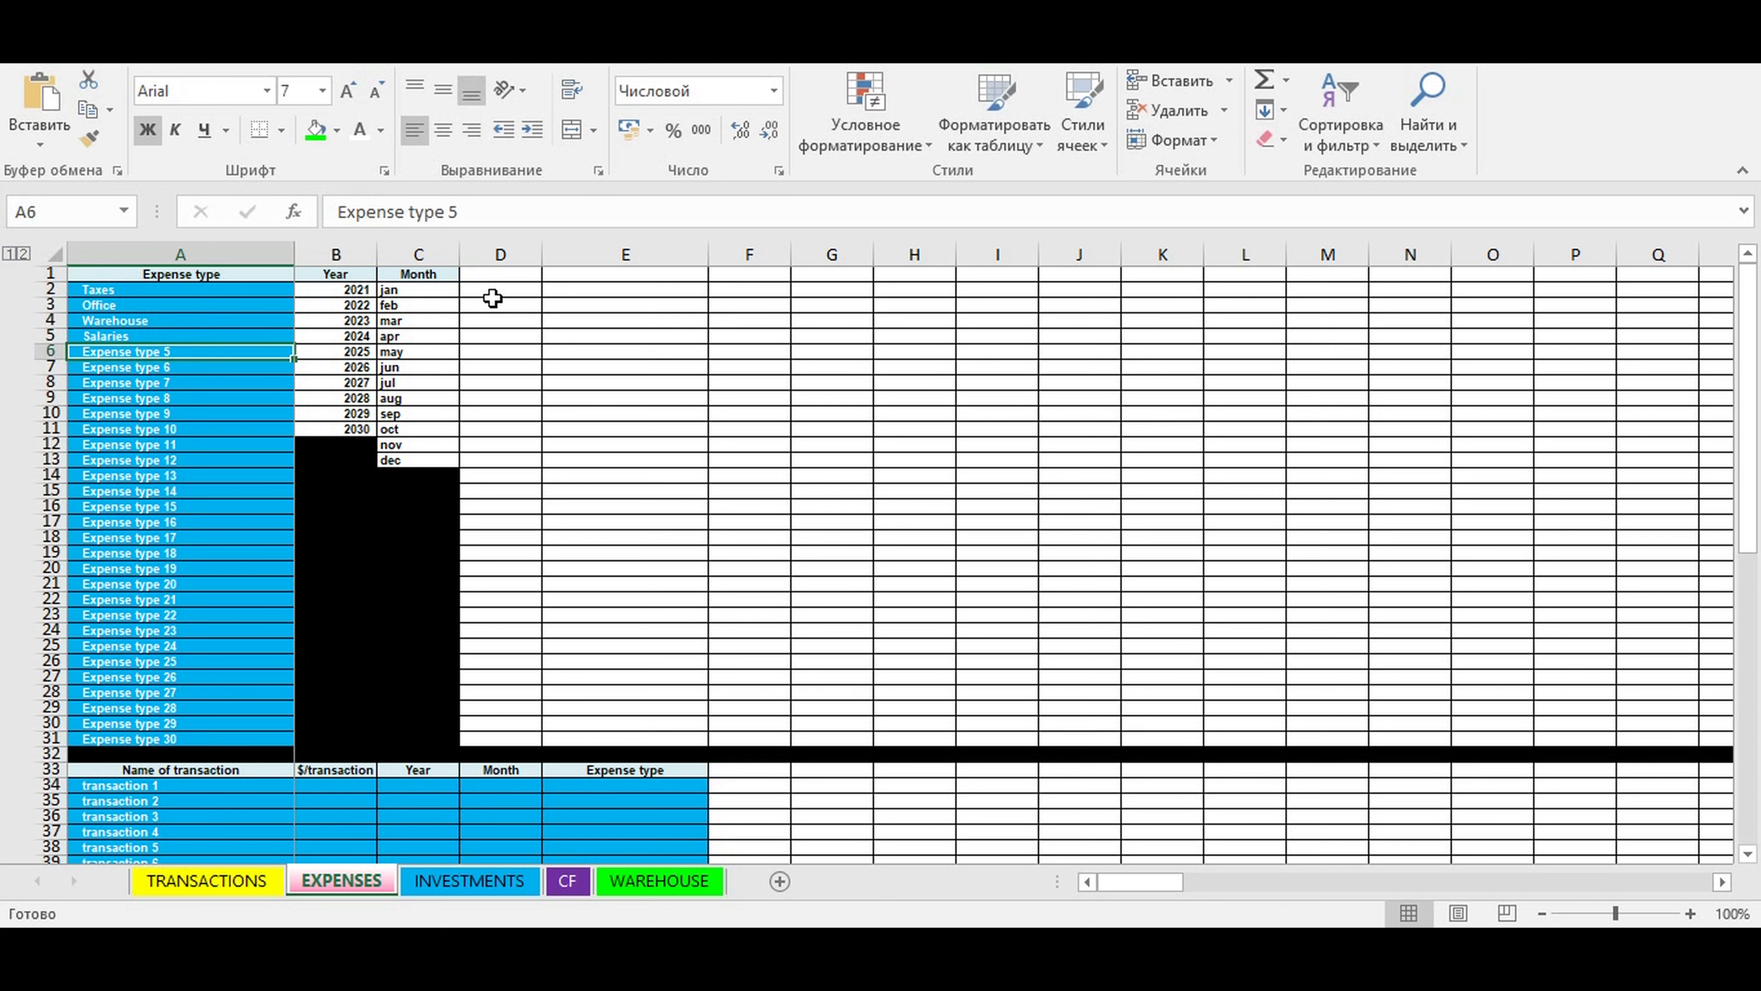
type("Transport")
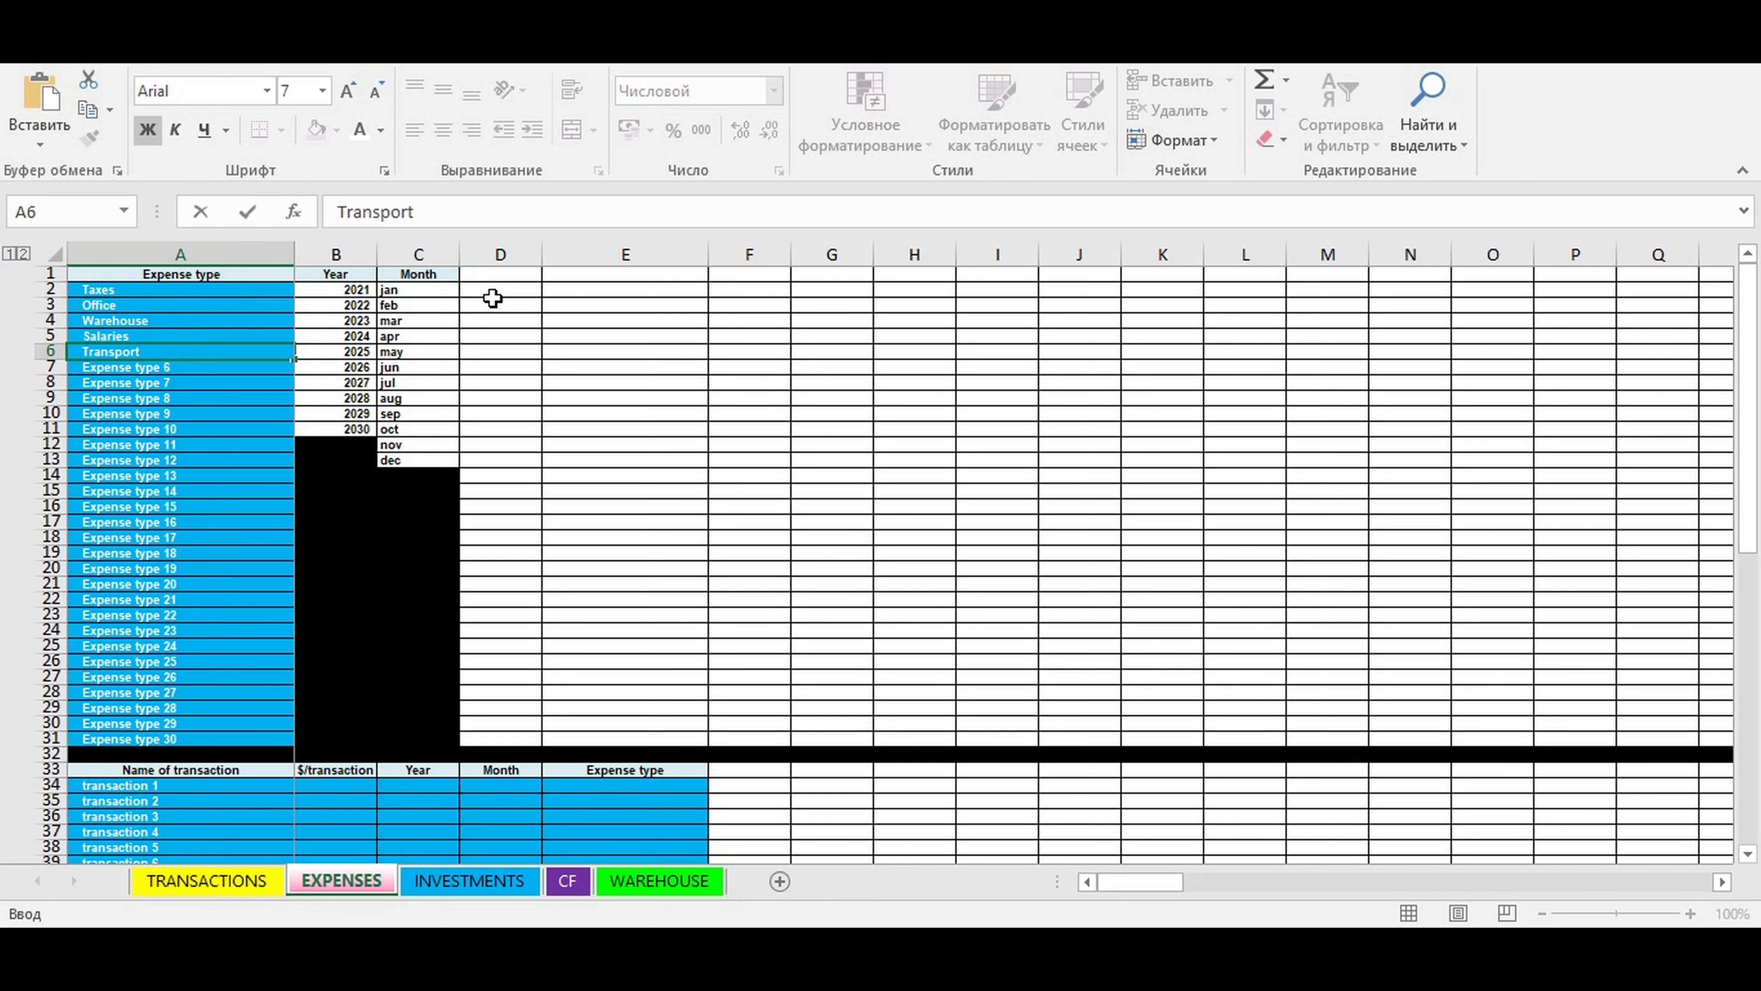
key("Return")
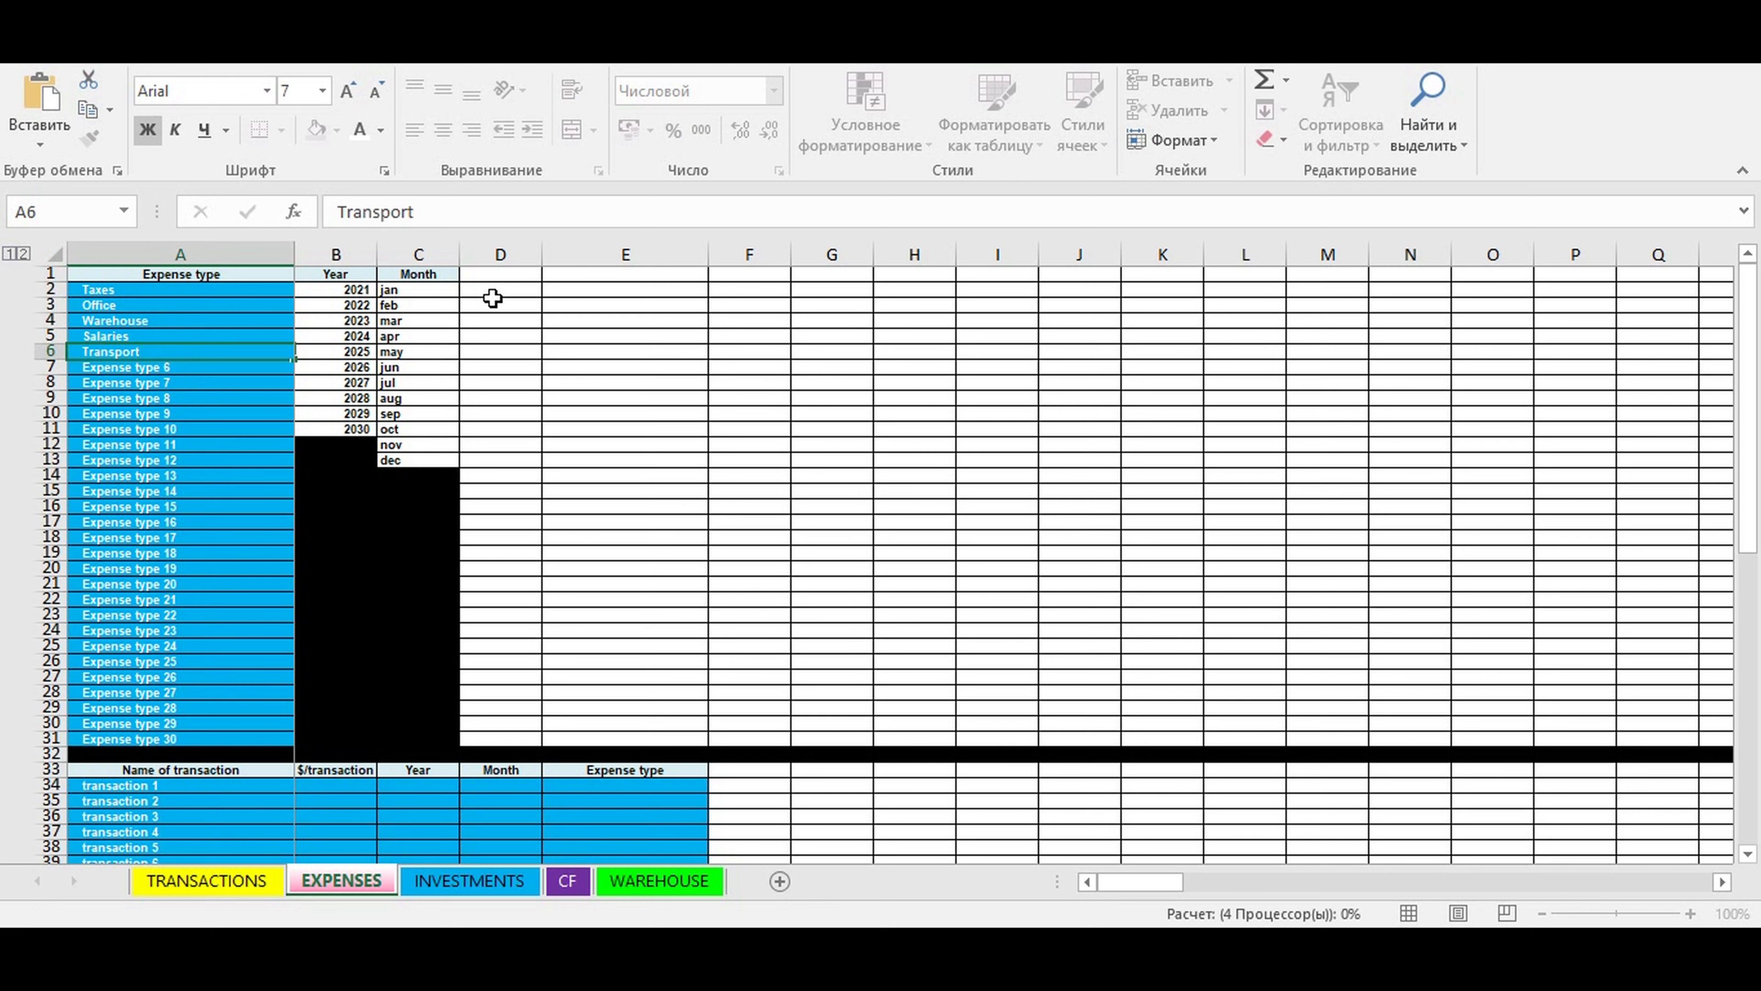
key("Down")
type("Ads")
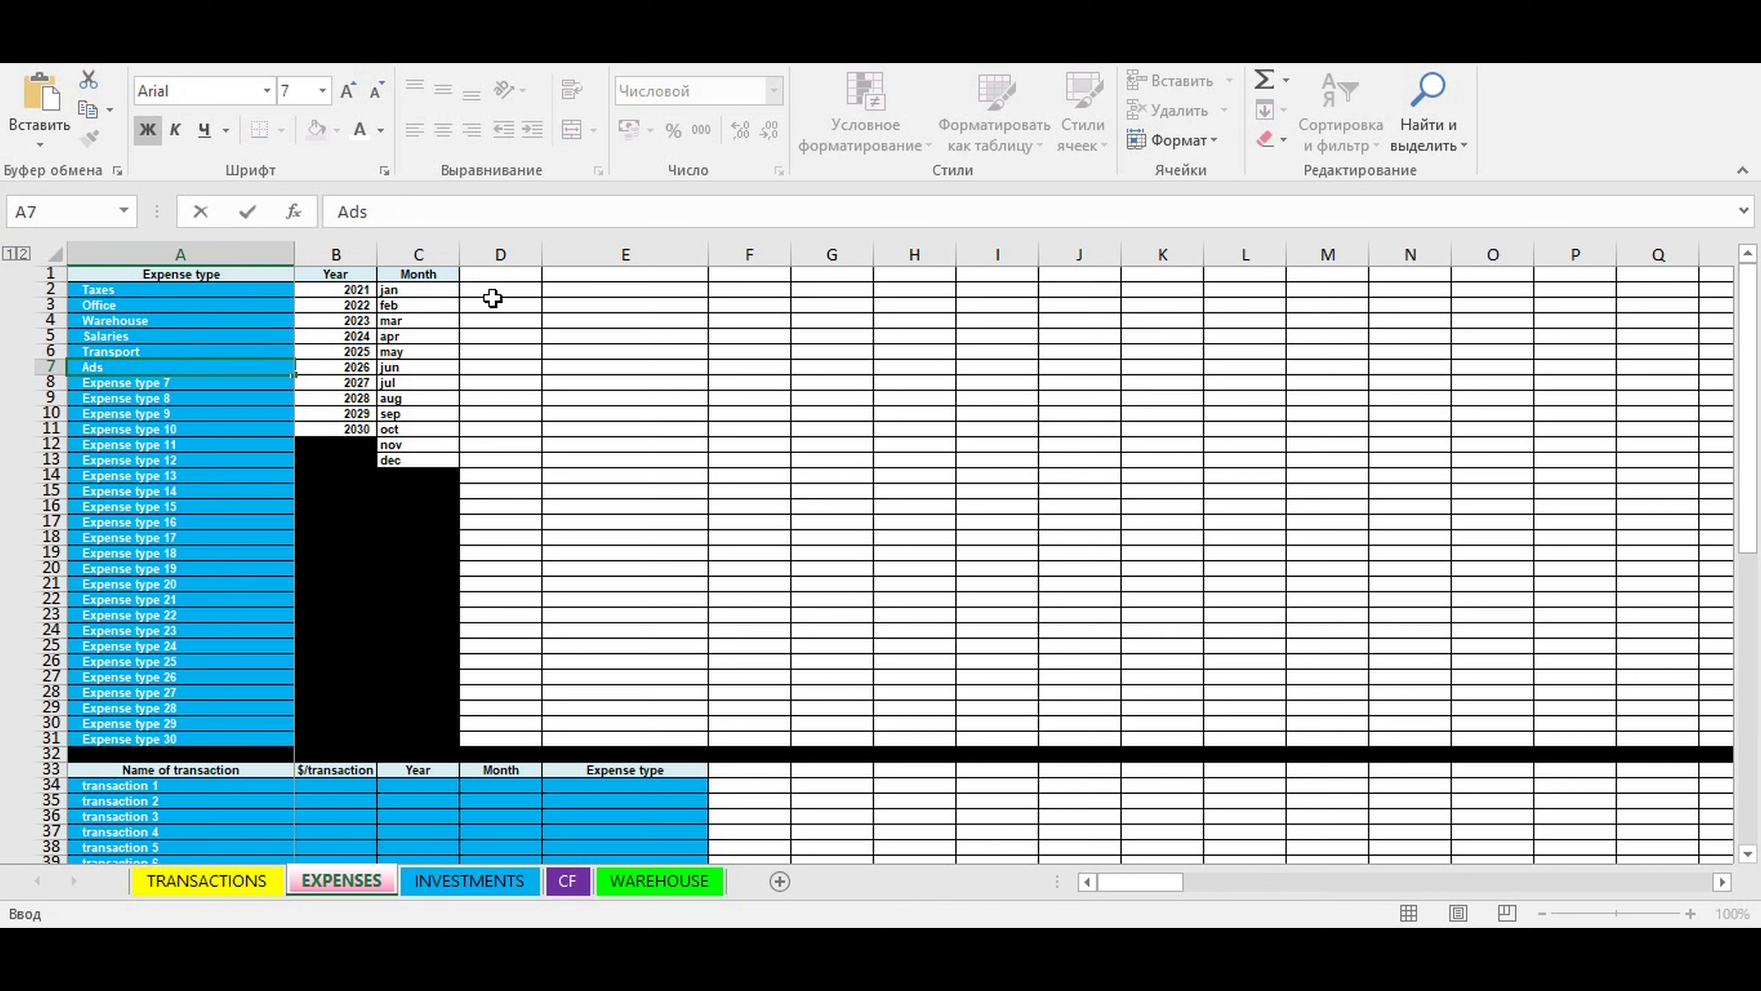
key("Return")
- Examine the remaining expense types and the columns of the expense transaction table starting in row 33
left_click(166, 740)
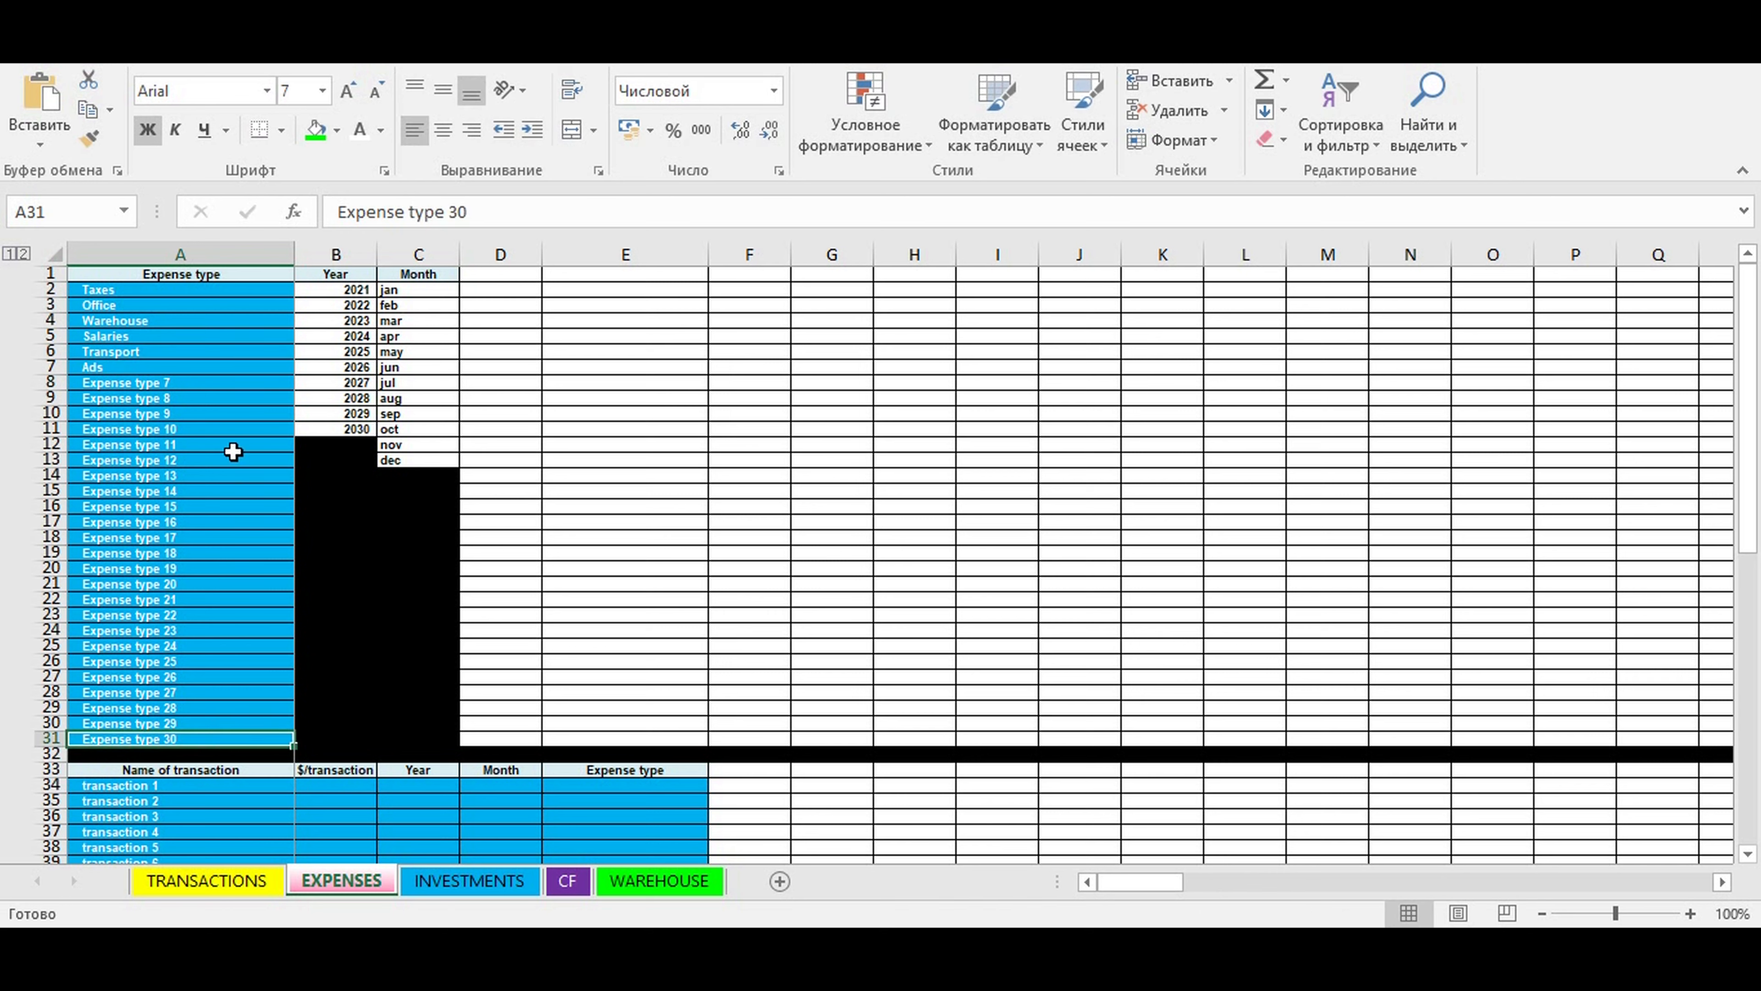
left_click(285, 348)
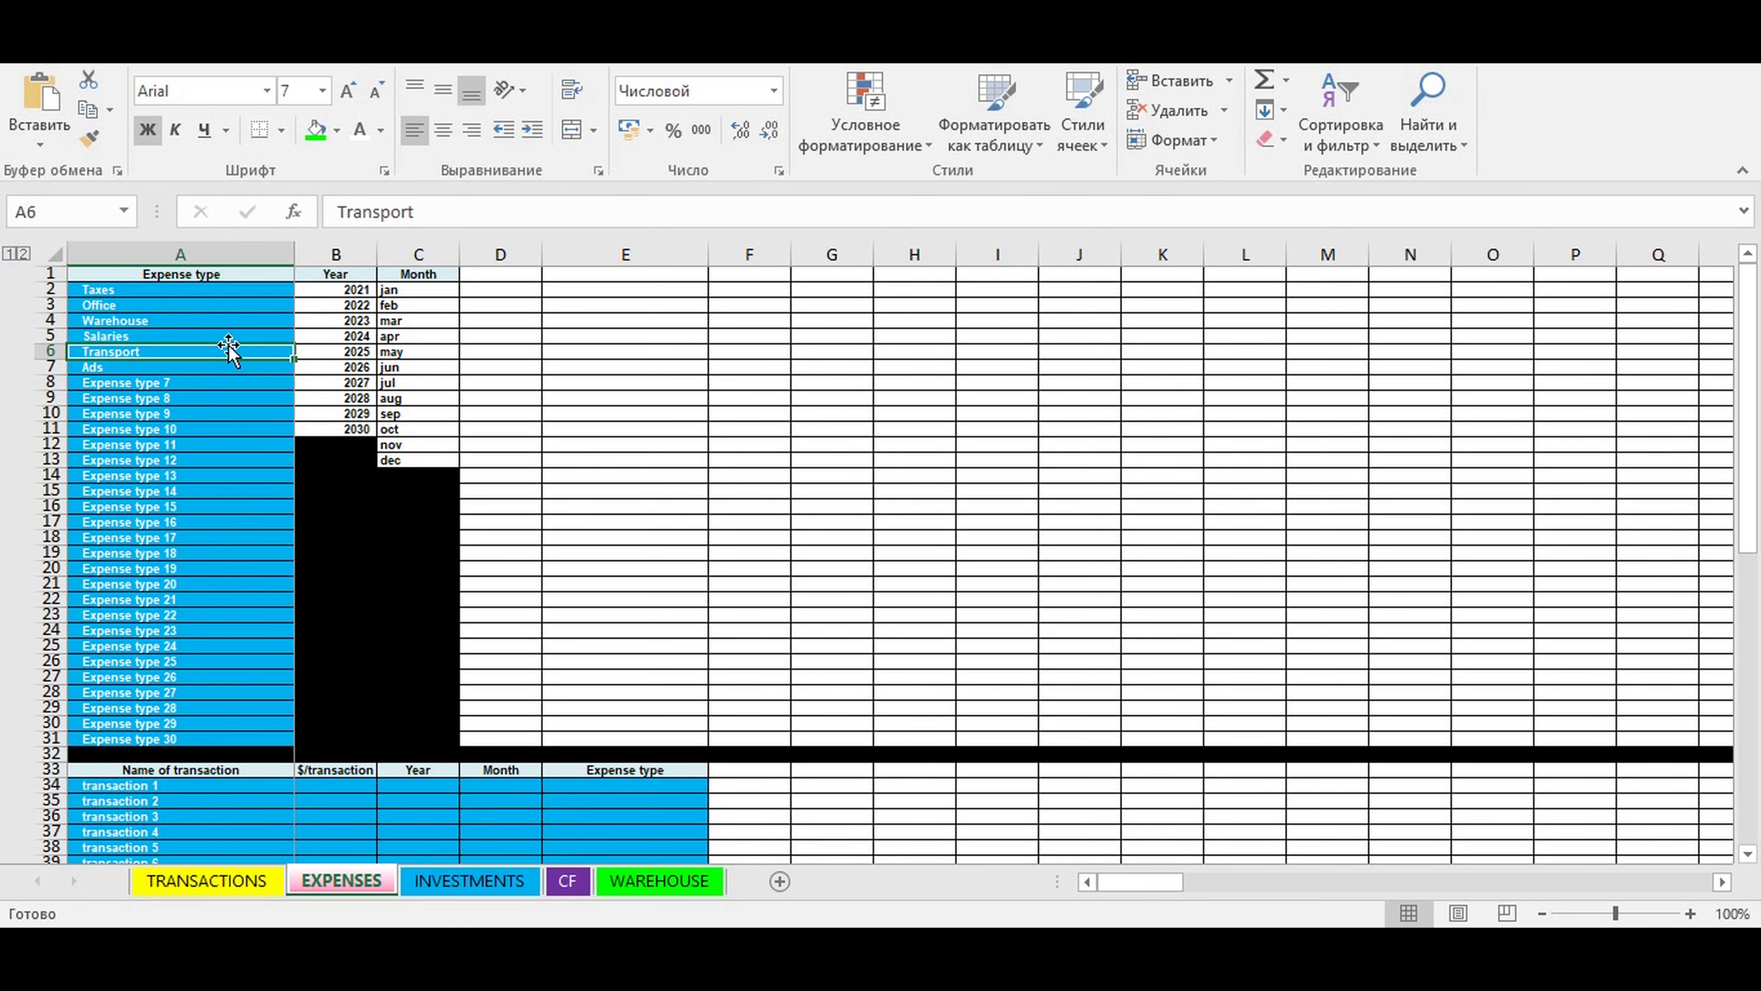
scroll(503, 406, "down", 10)
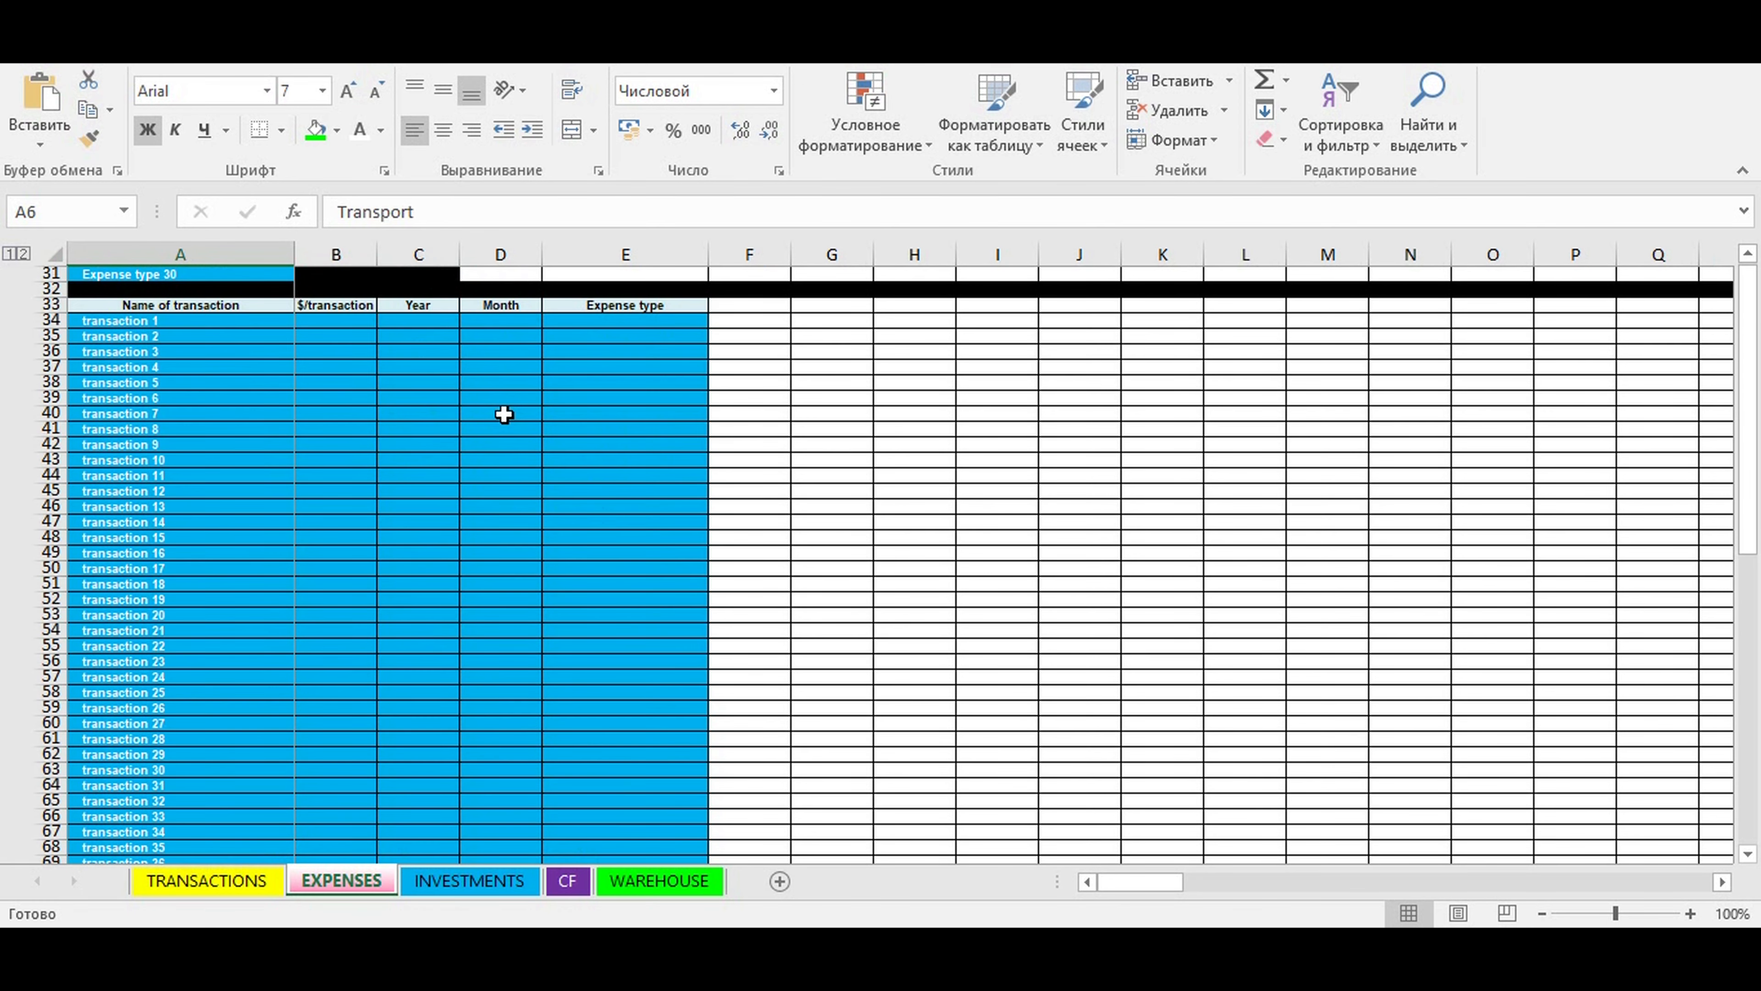
scroll(503, 413, "up", 2)
left_click_drag(166, 413, 605, 811)
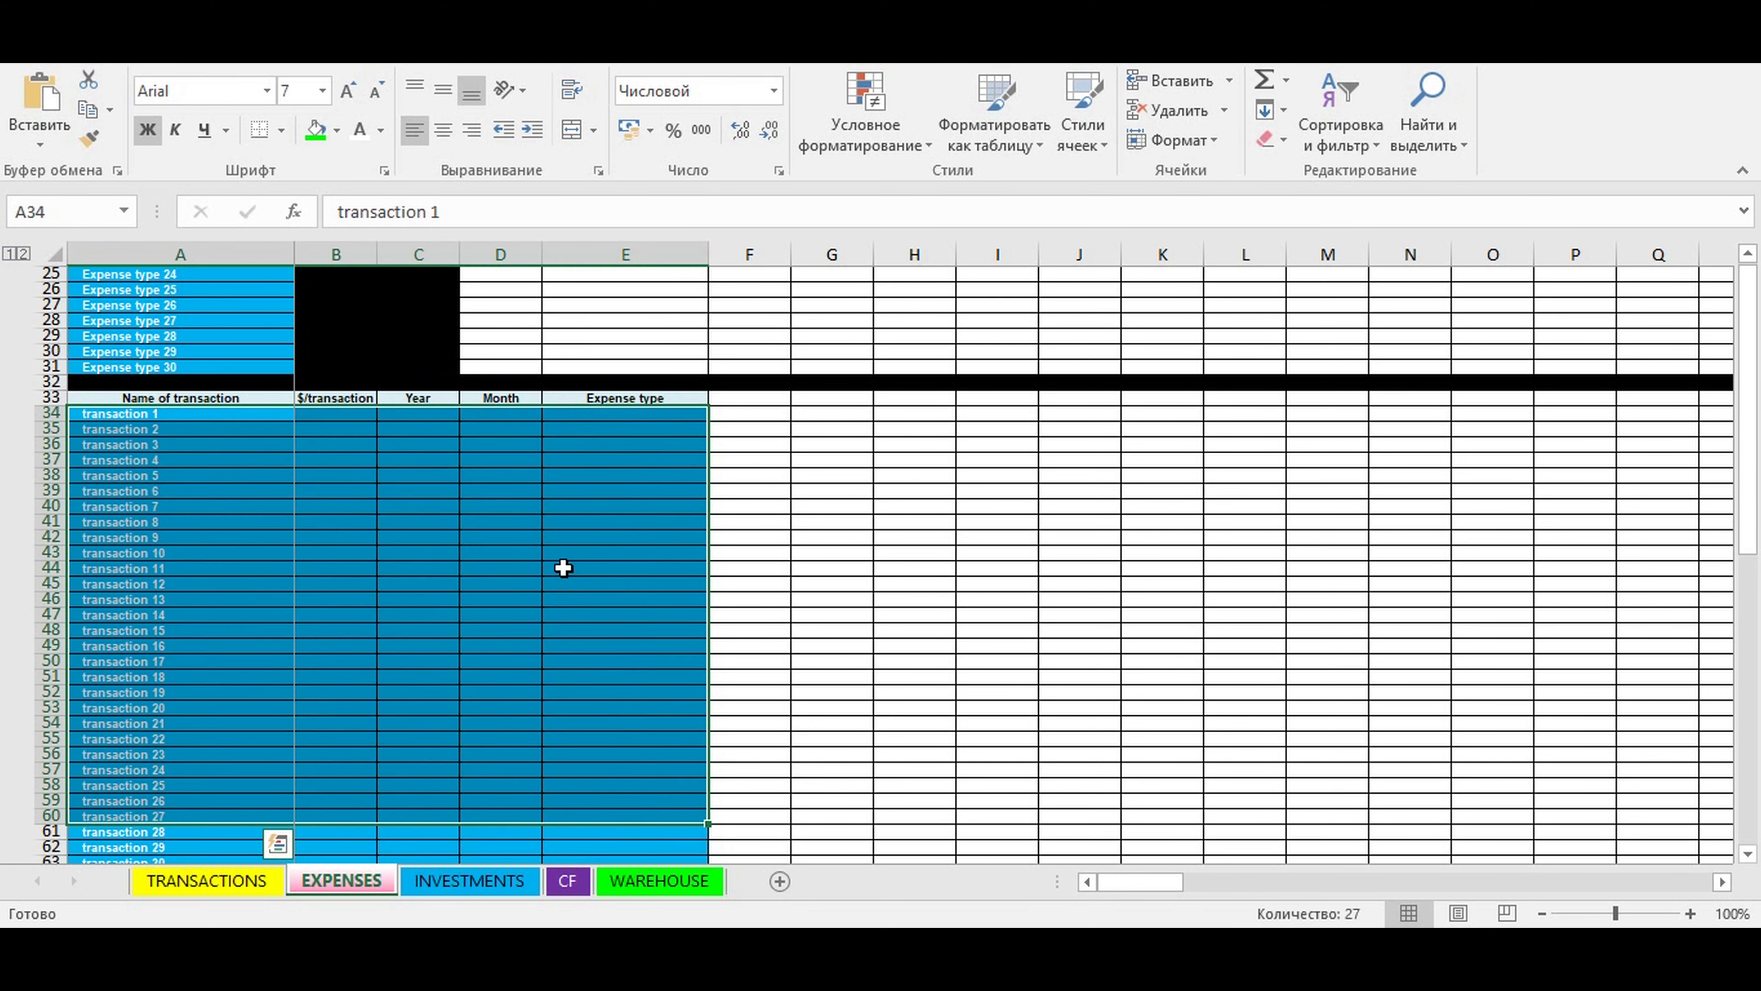
left_click(209, 537)
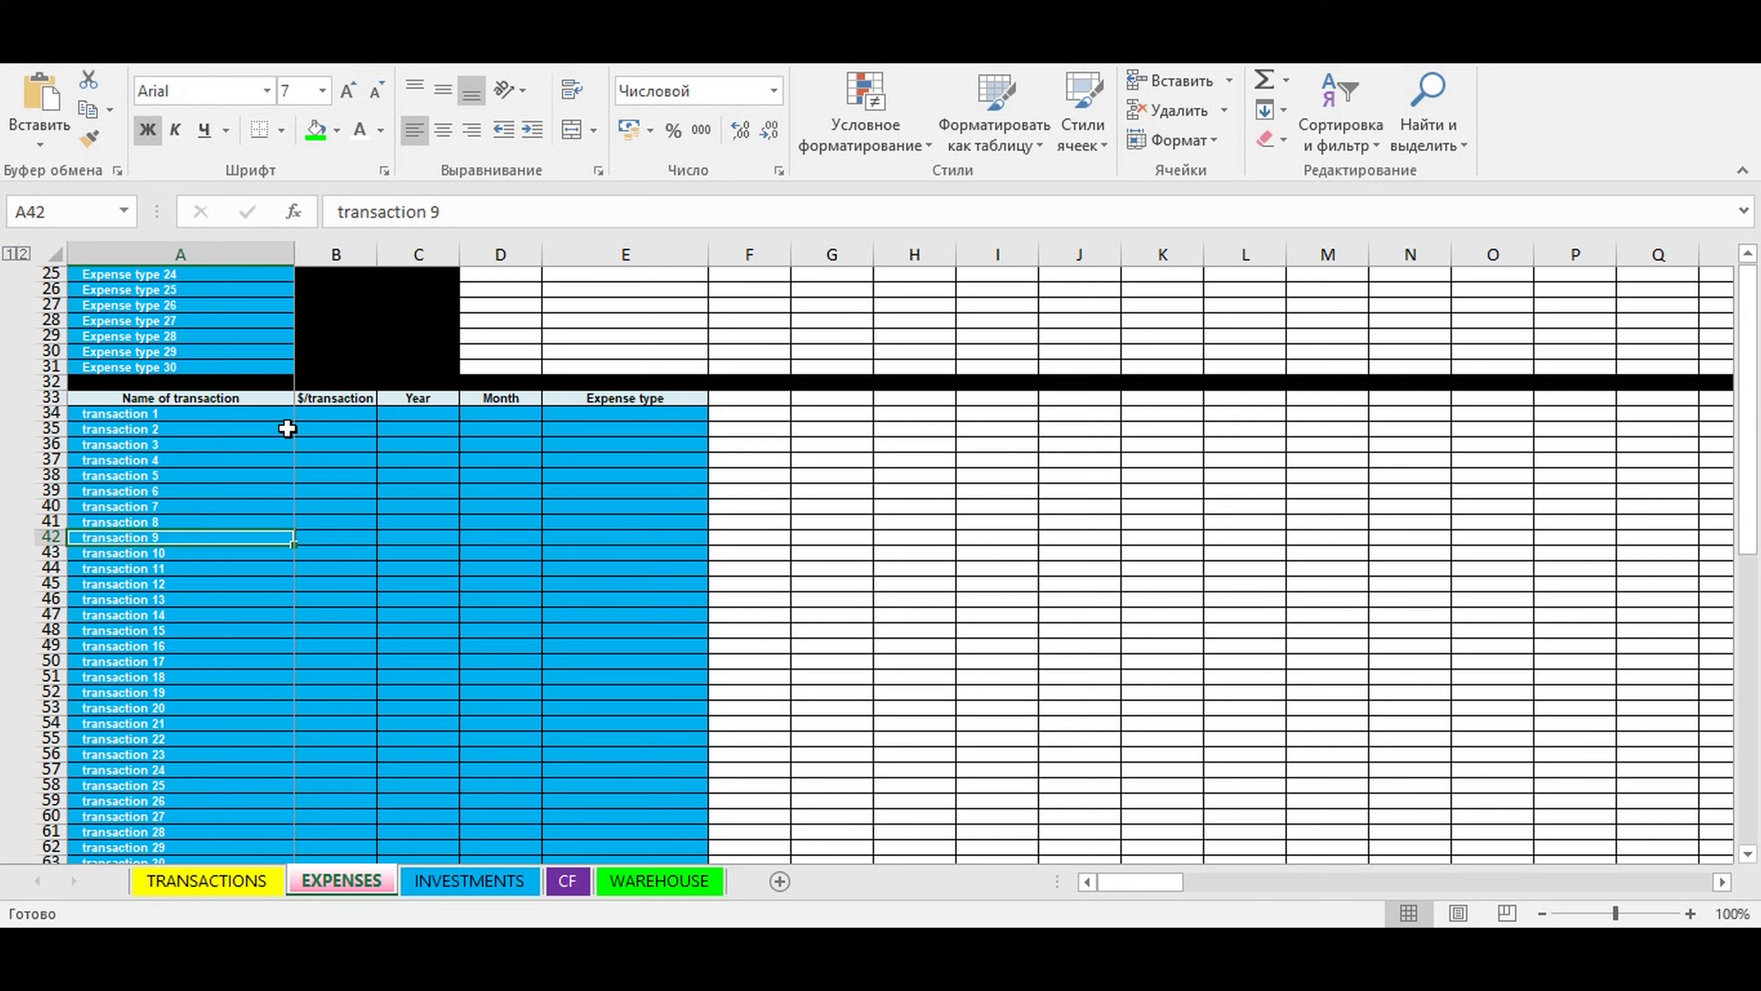
left_click(196, 415)
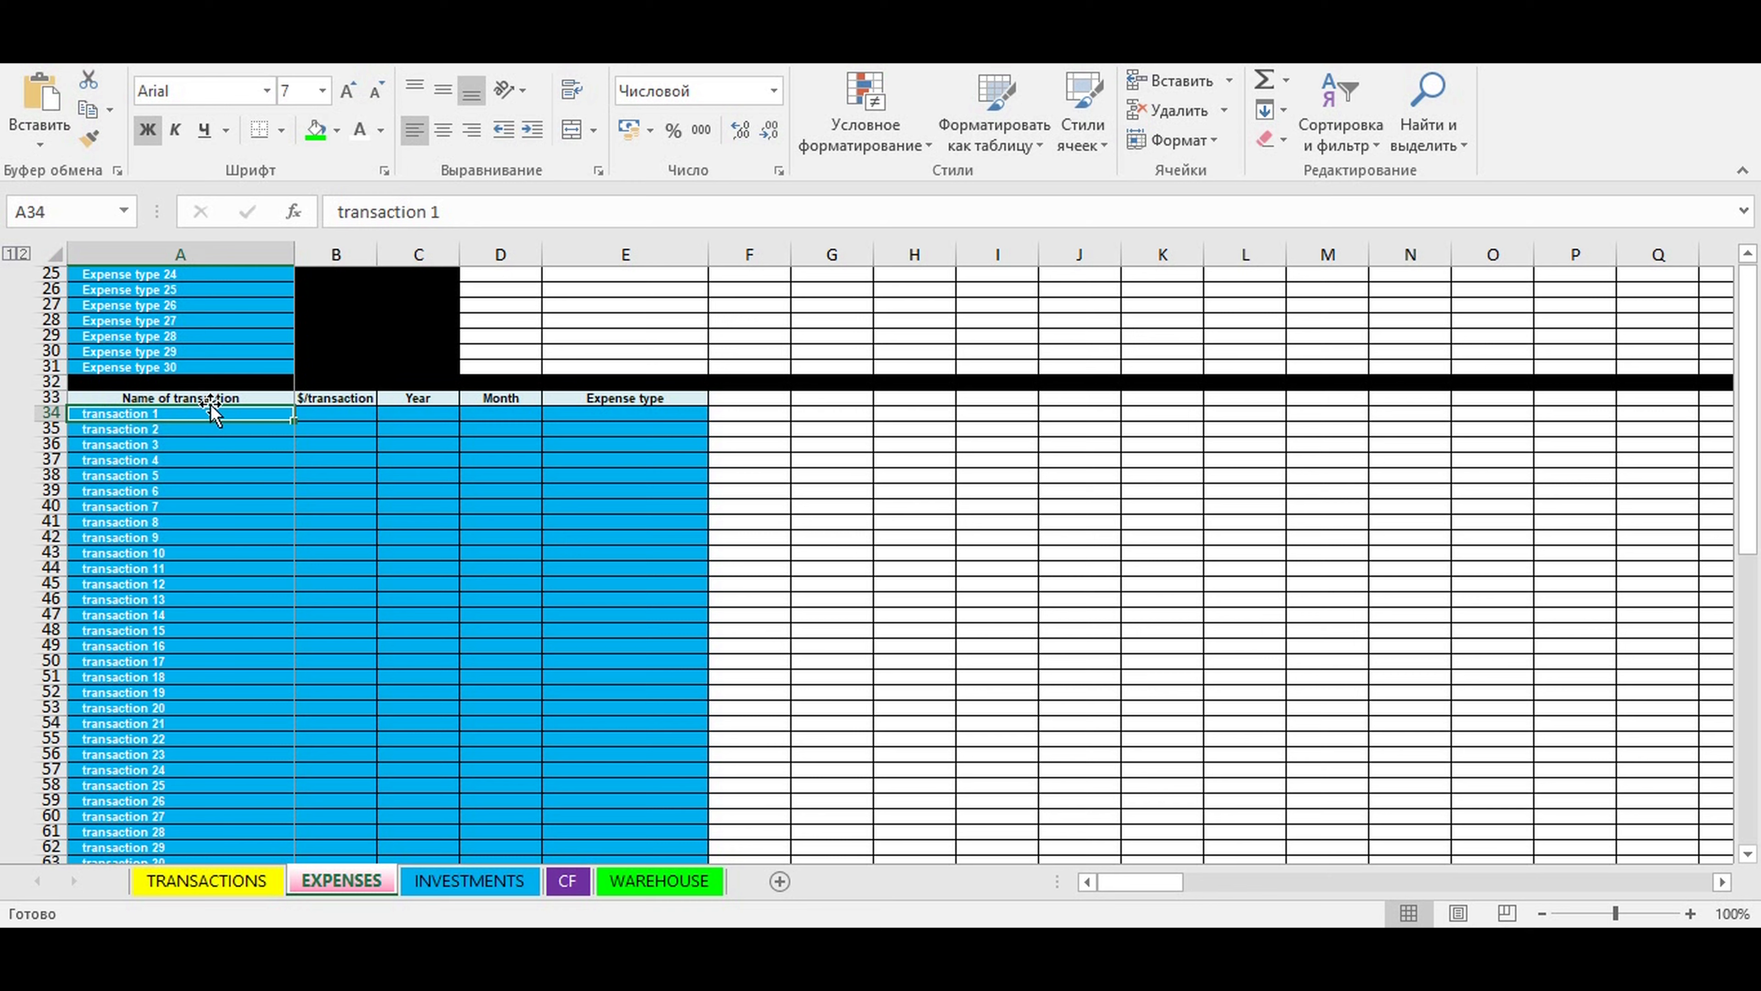
left_click(149, 475)
- Name the first expense transaction in row 34 "We pay profit tax"
left_click(117, 414)
scroll(381, 437, "up", 8)
scroll(363, 443, "down", 6)
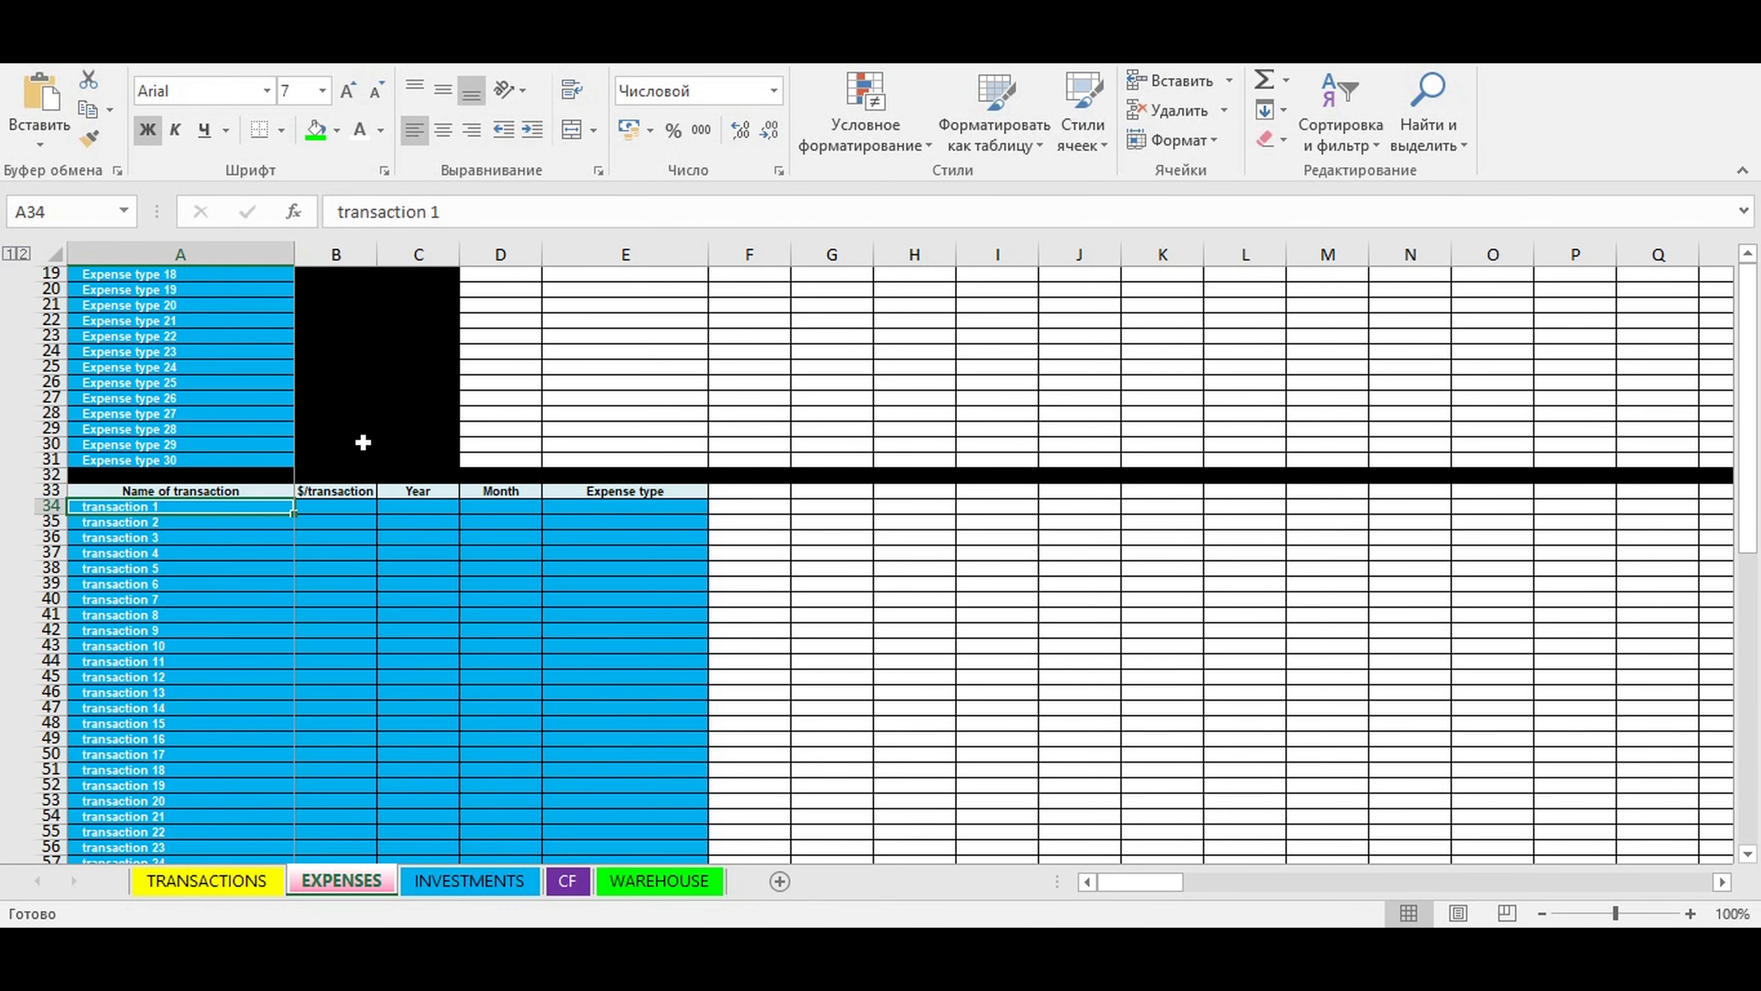
type("We pay")
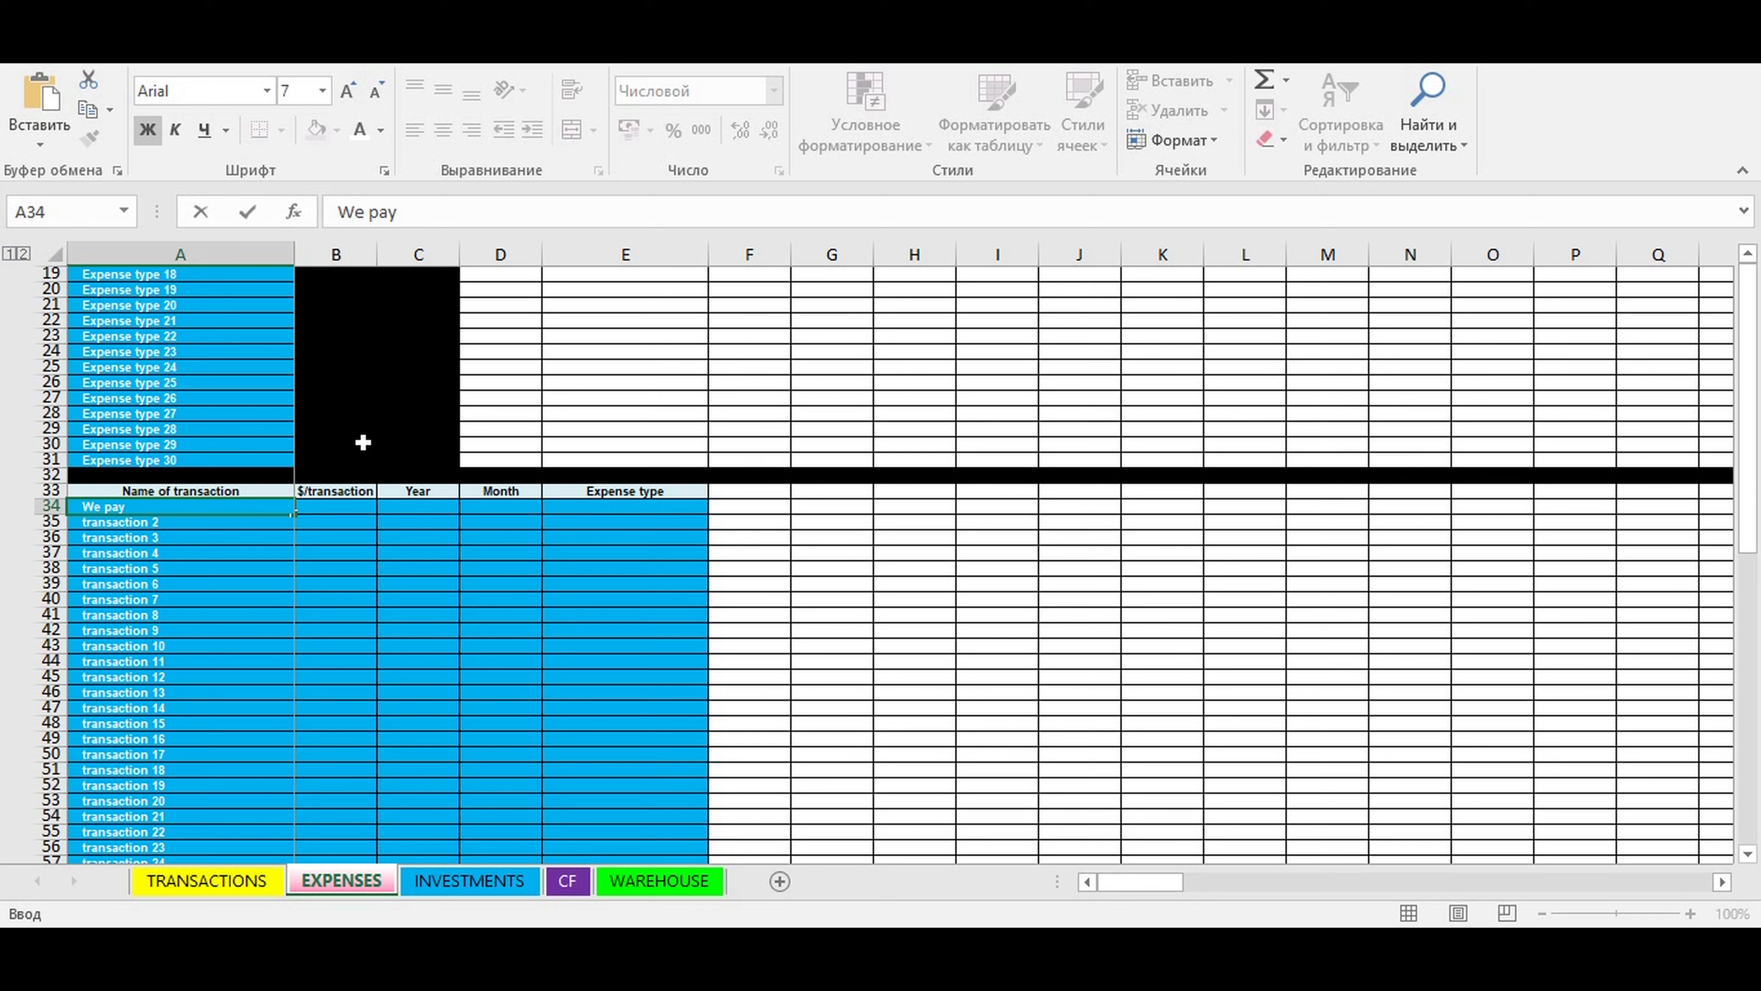
type("profit tax")
key("Return")
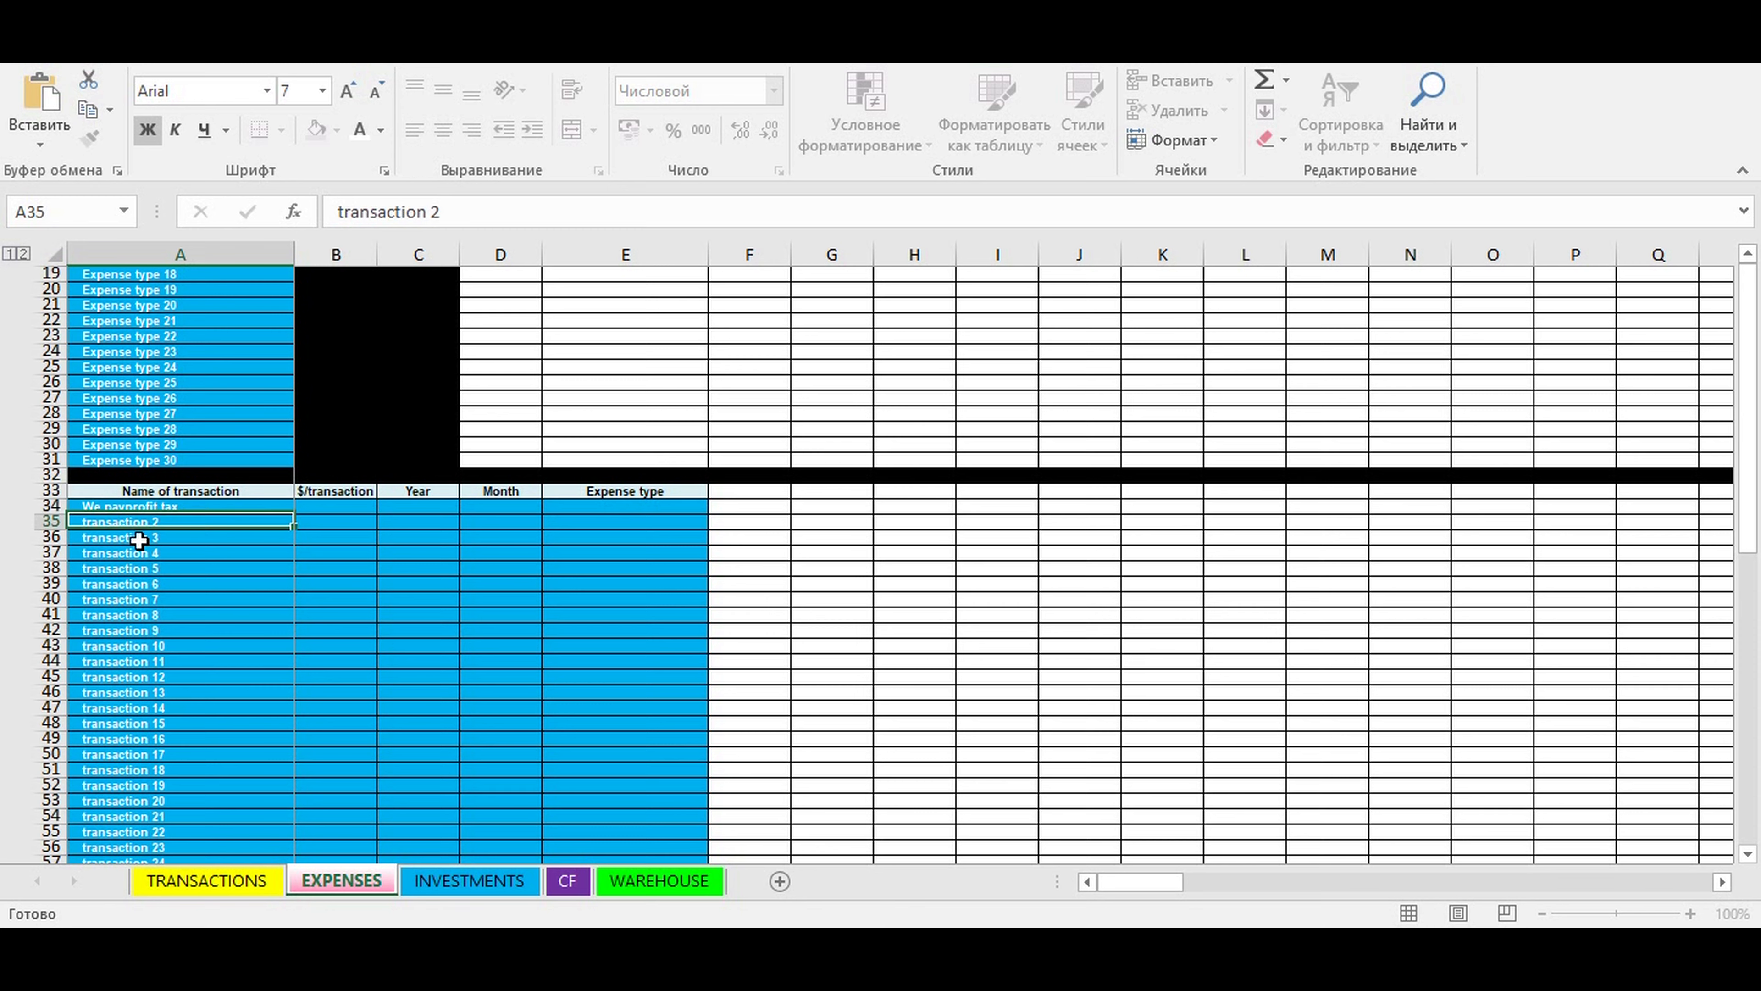
left_click(130, 506)
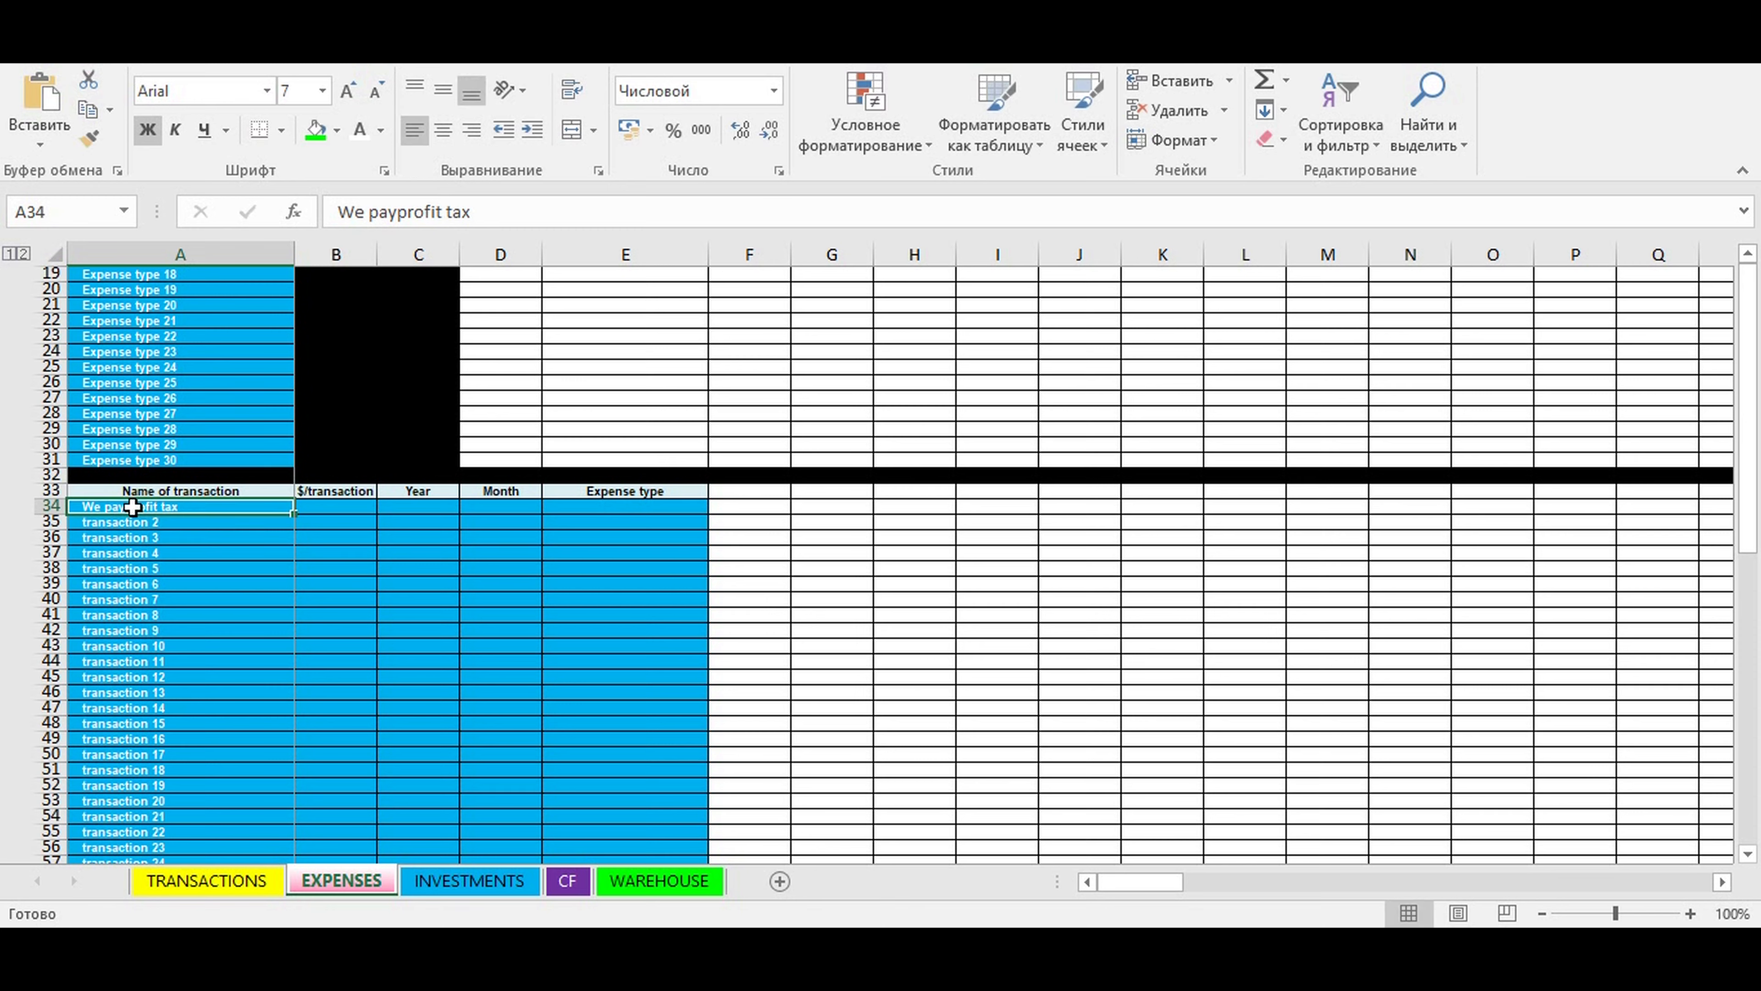
left_click(401, 214)
left_click(432, 569)
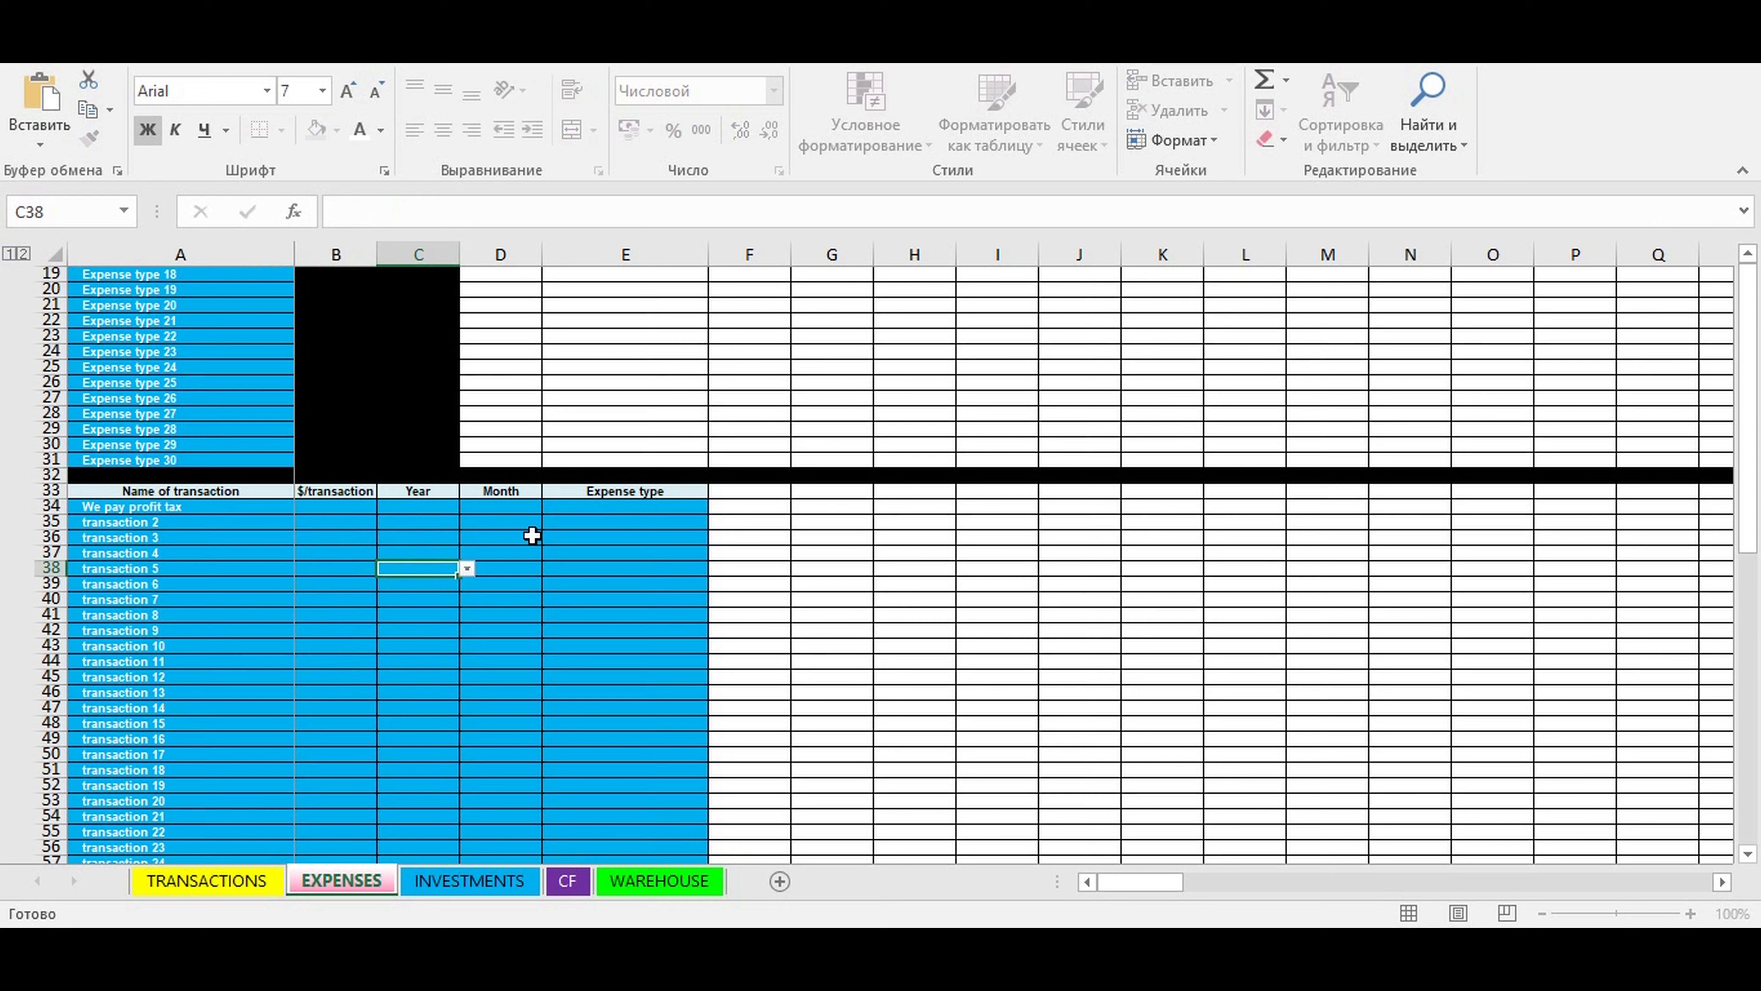
- Enter an amount of 600 and the year 2021 for the profit tax transaction
left_click(326, 506)
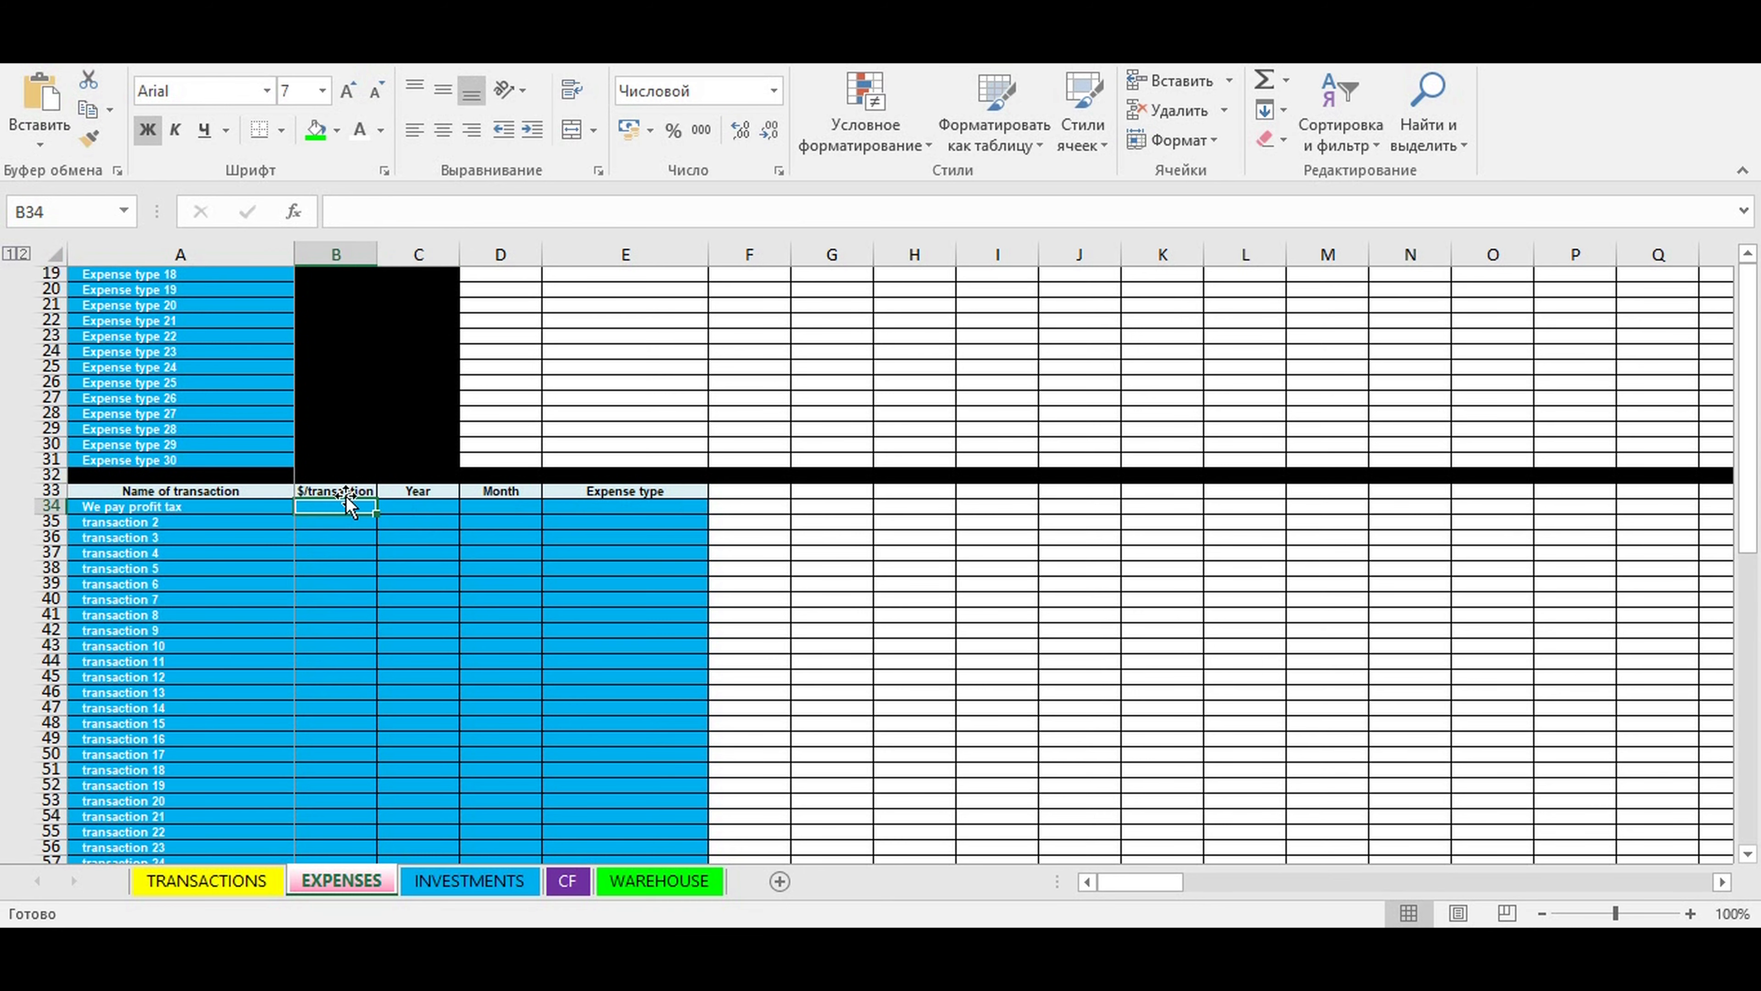
type("600")
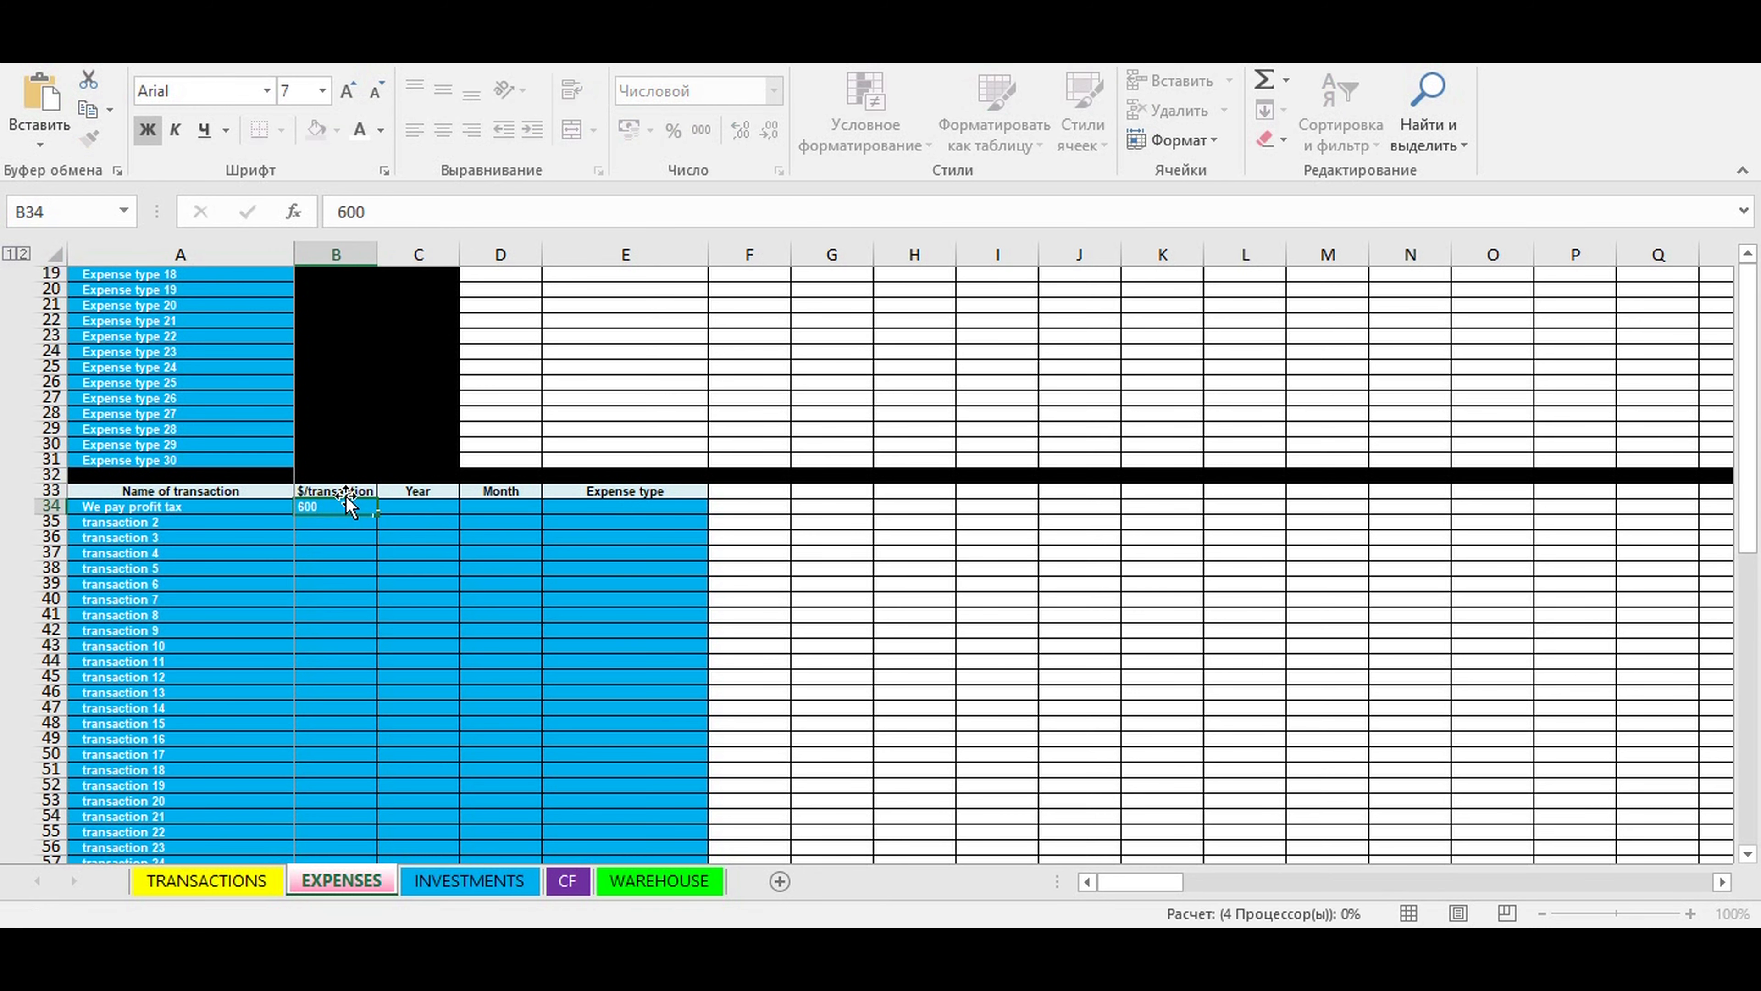
left_click(418, 508)
left_click(468, 507)
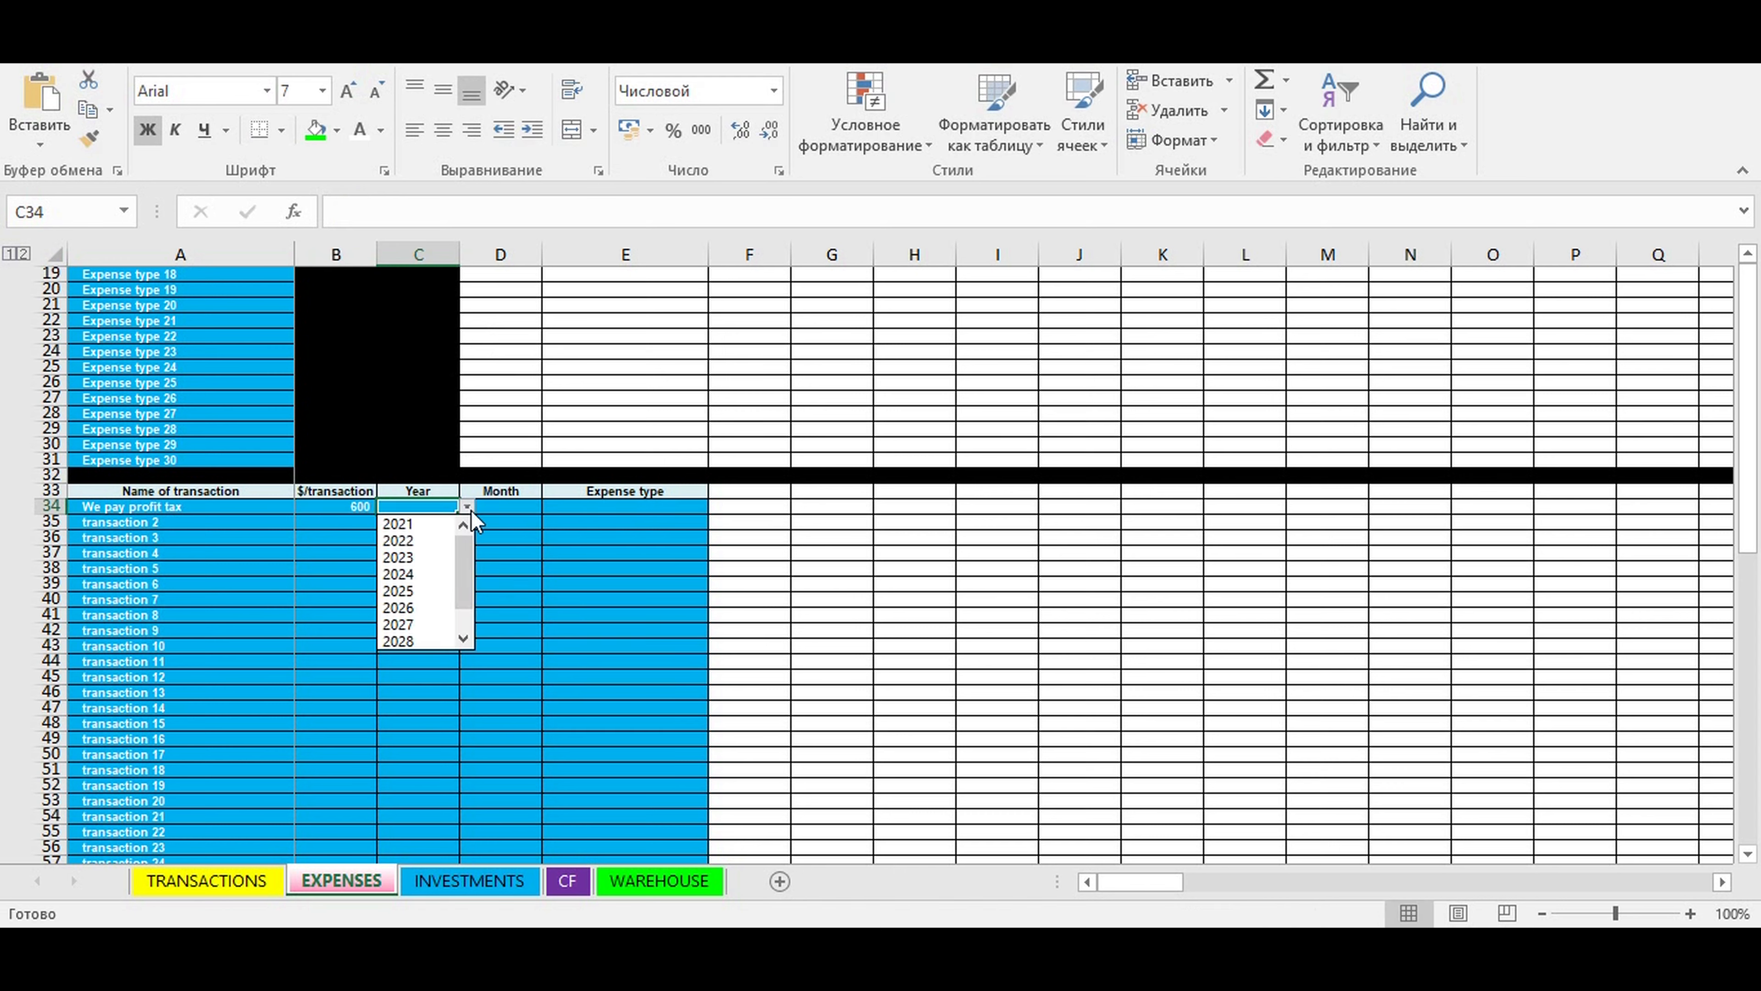
left_click(440, 522)
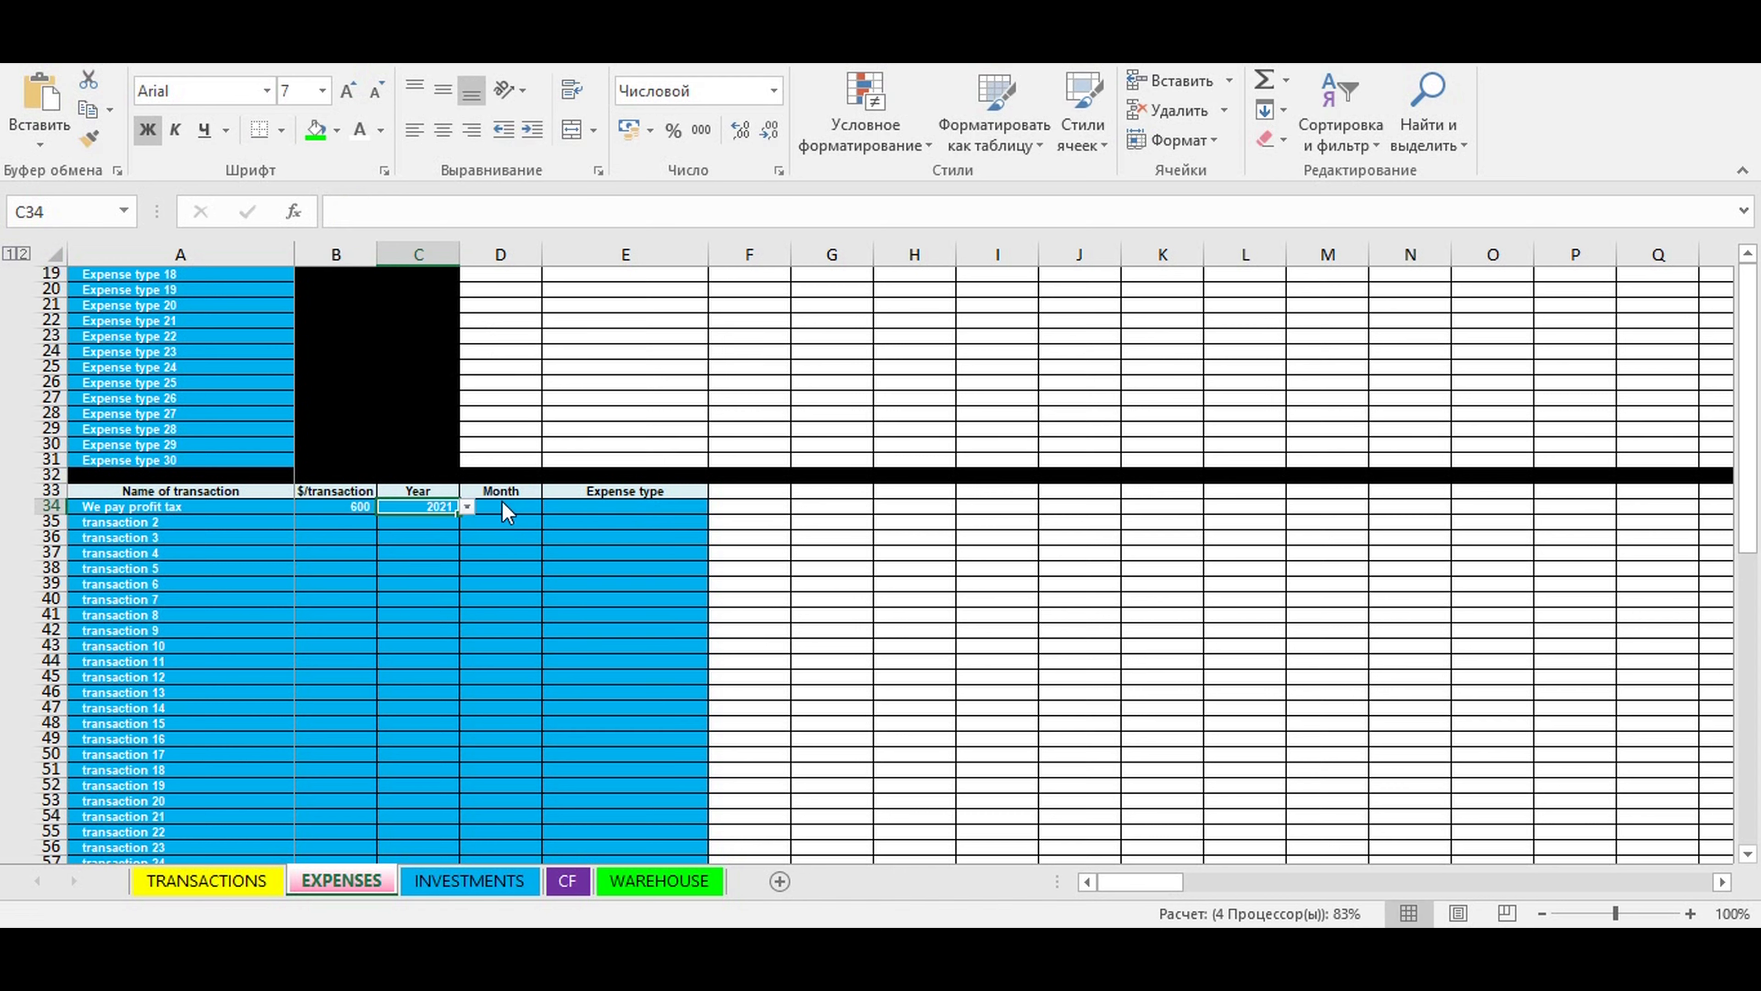
- Set the profit tax transaction's month to may and its expense type to Taxes
left_click(510, 514)
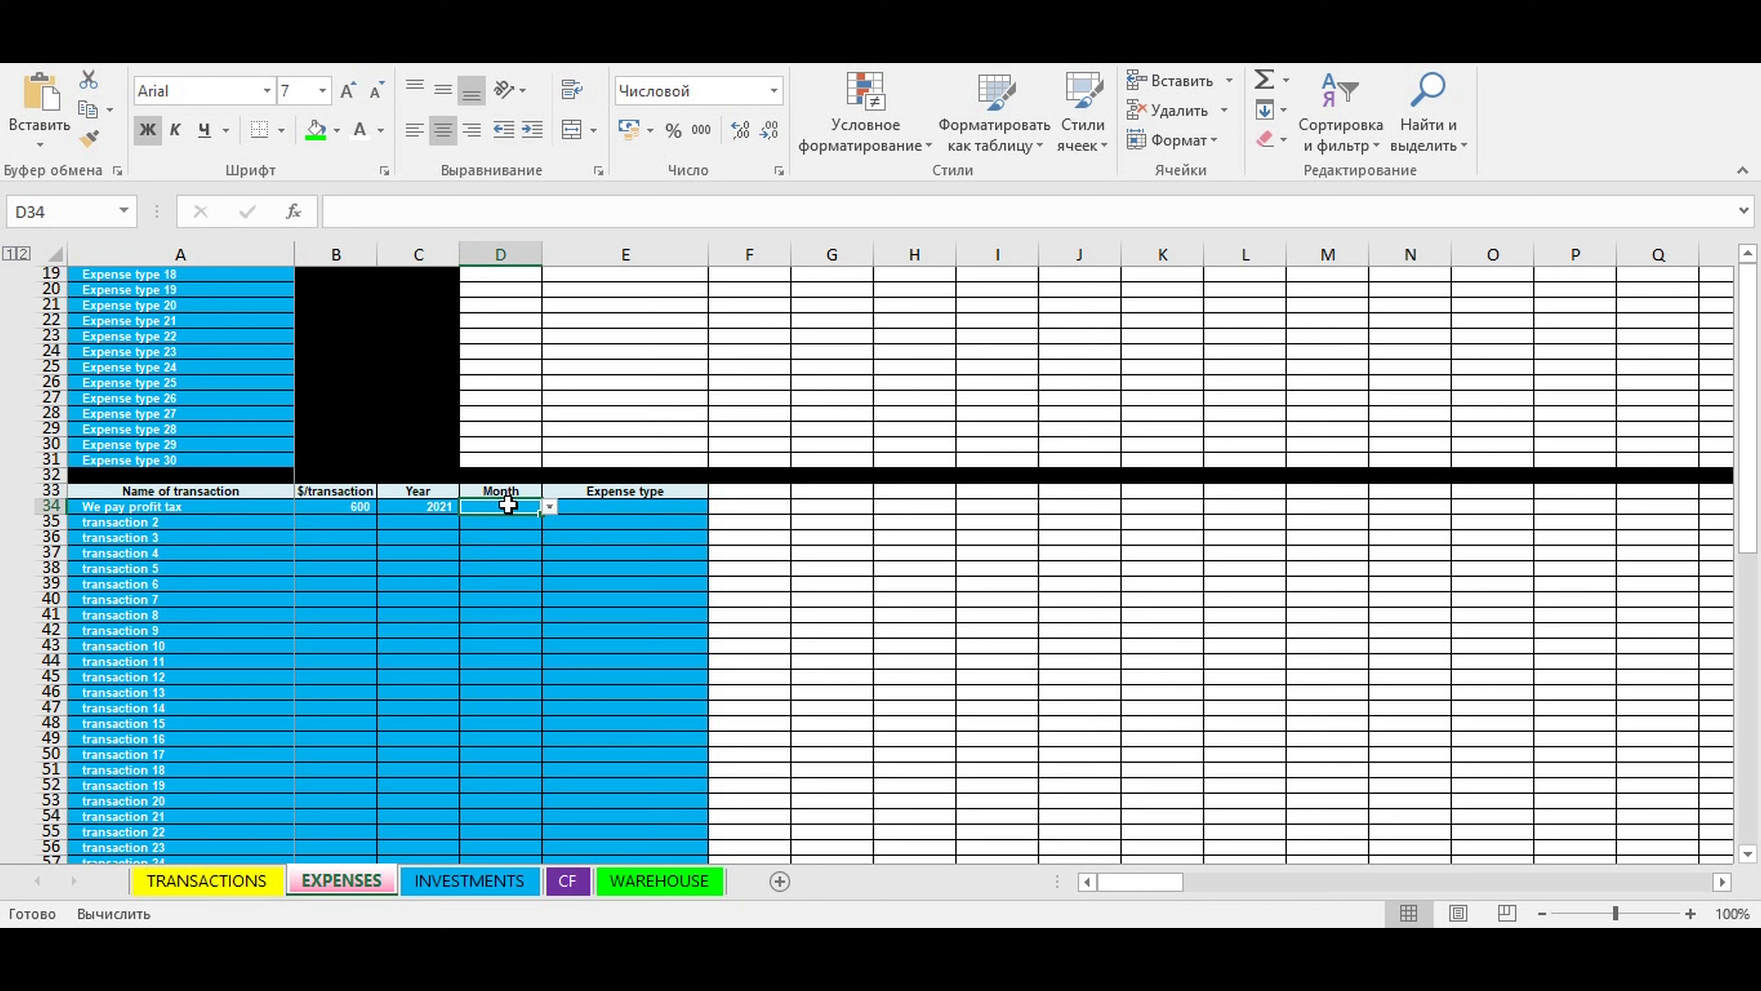
left_click(548, 508)
left_click(487, 591)
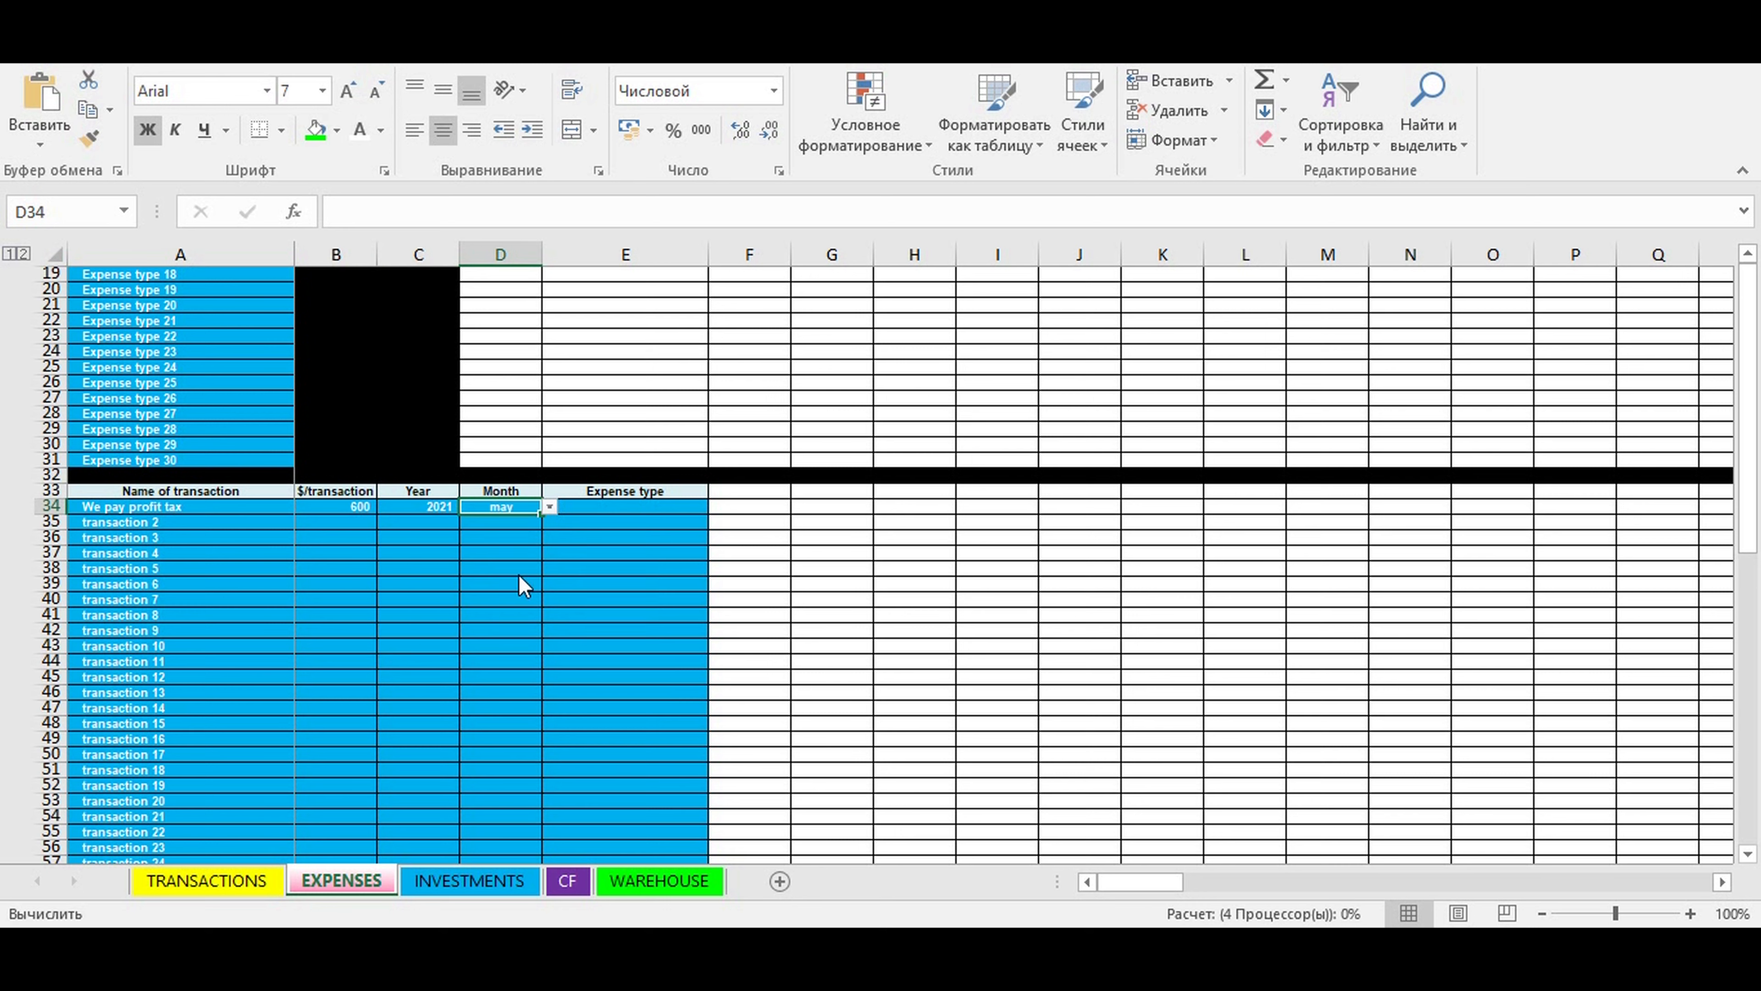
left_click(613, 506)
left_click(714, 509)
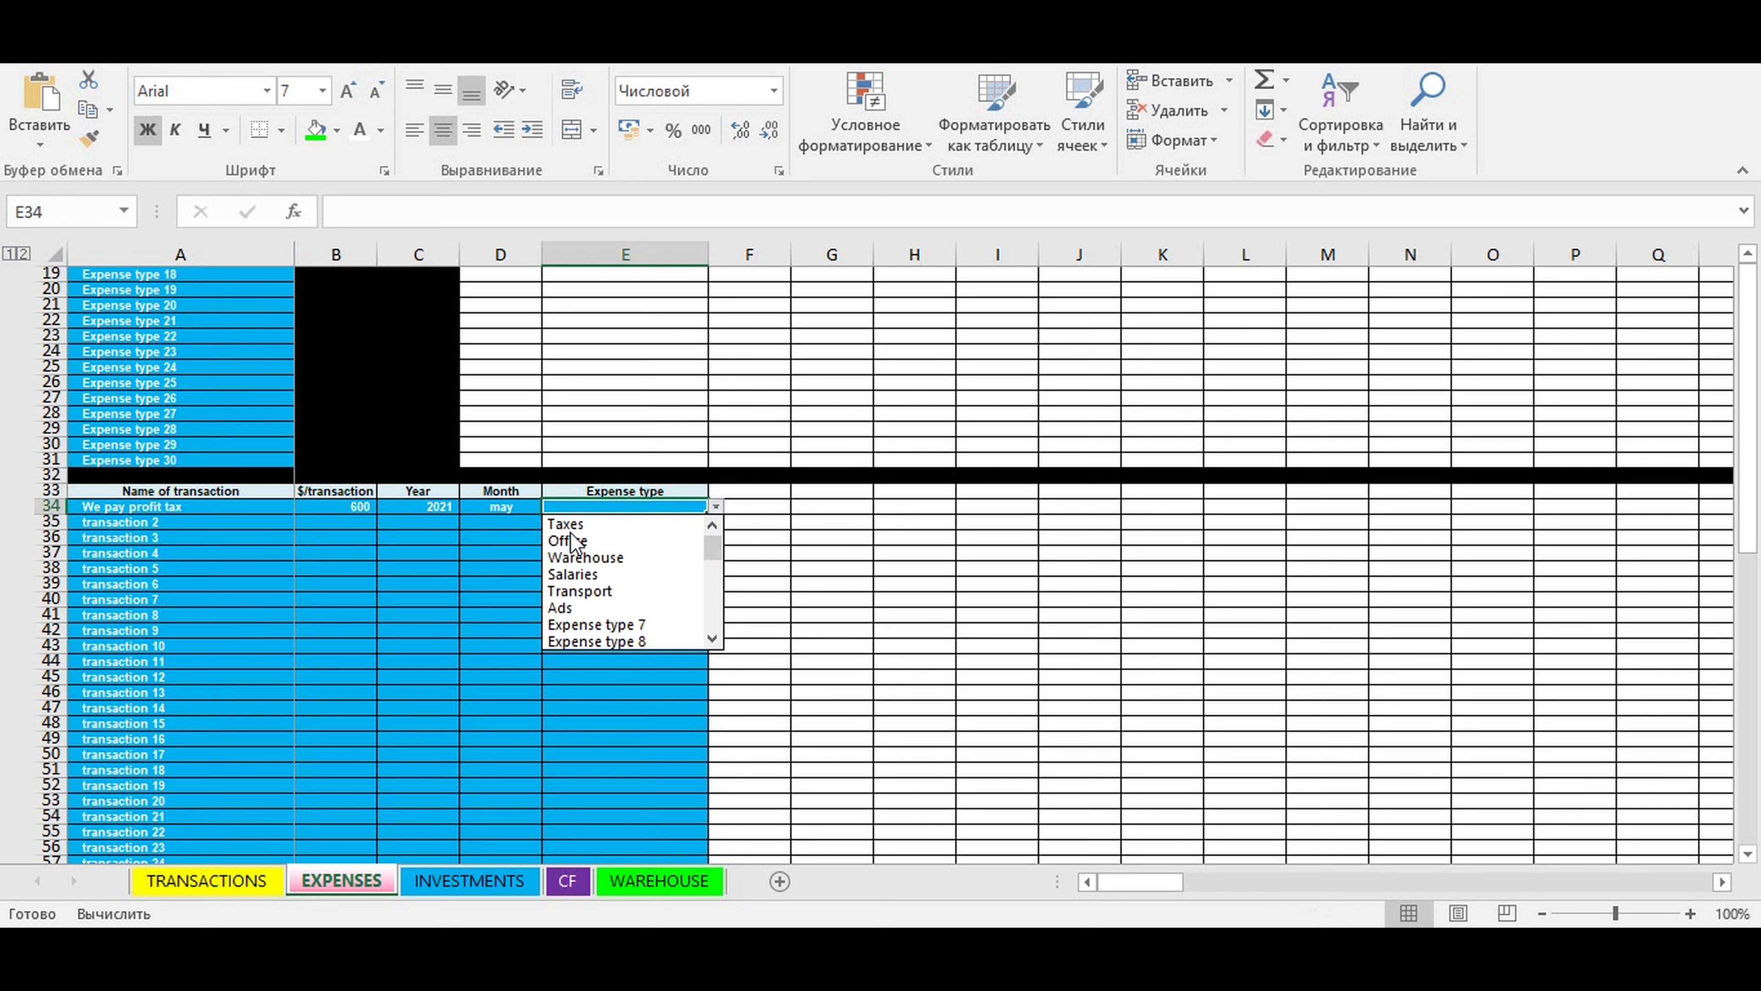
left_click(590, 525)
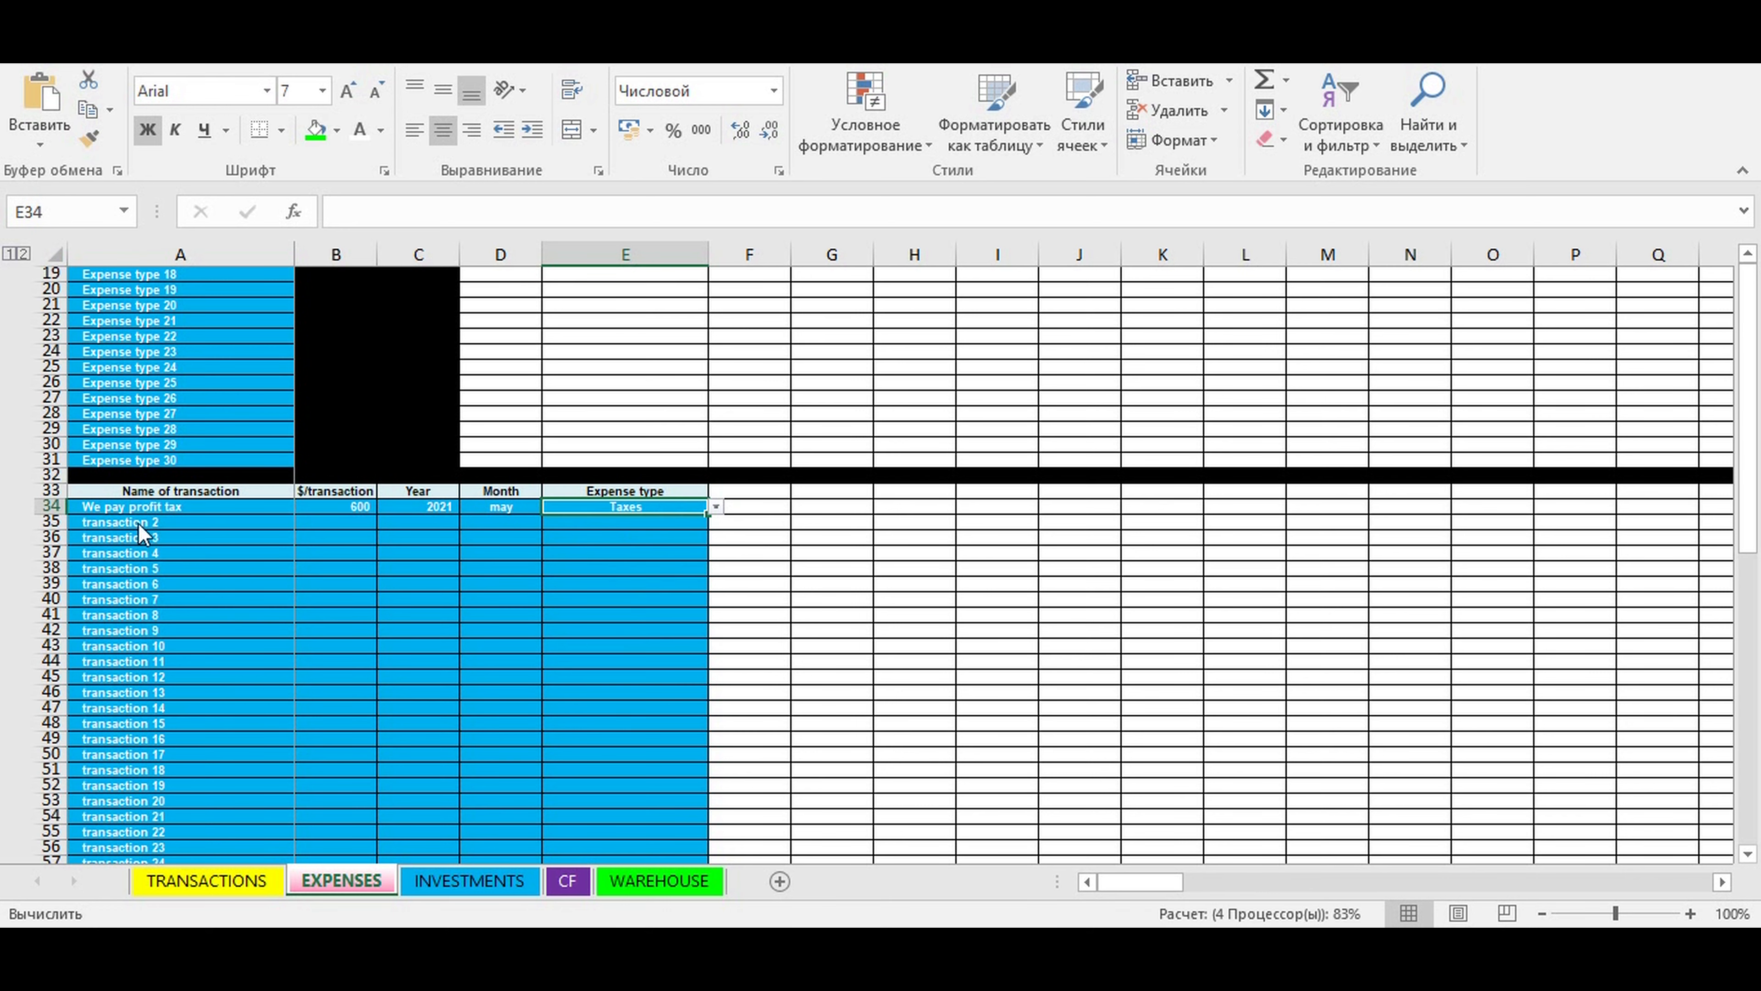
- Name the second expense transaction in row 35 "We pay income tax"
left_click(116, 521)
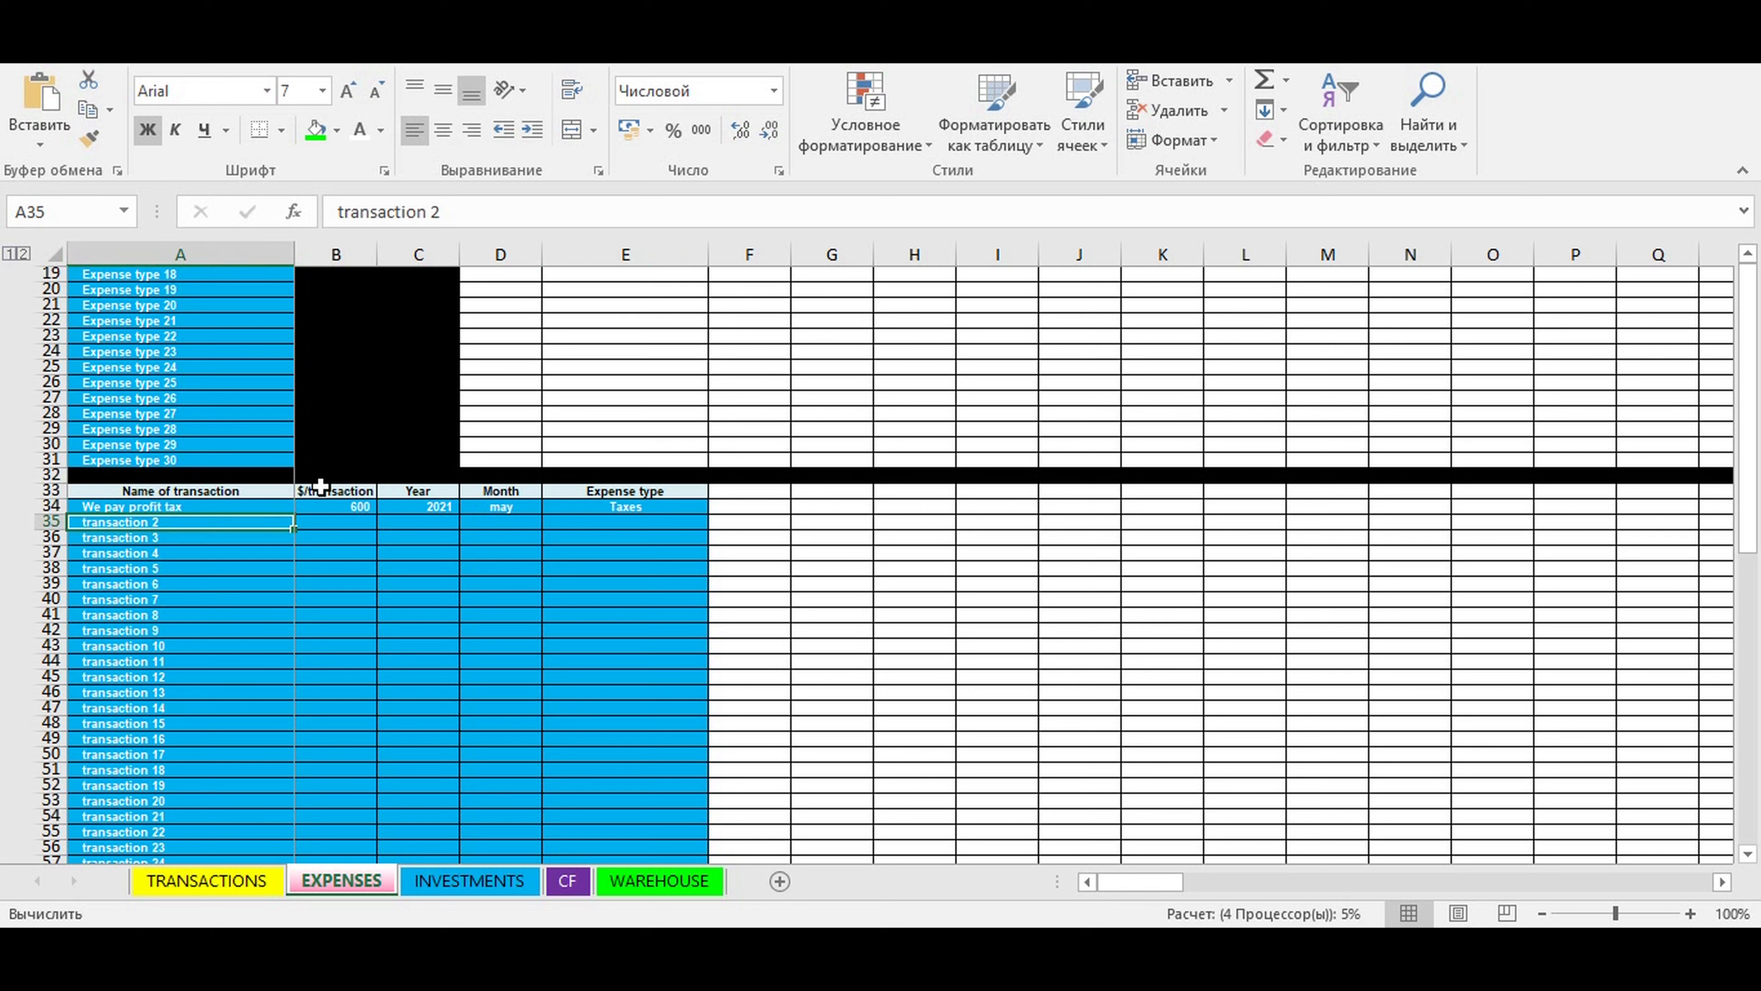
type("We pay")
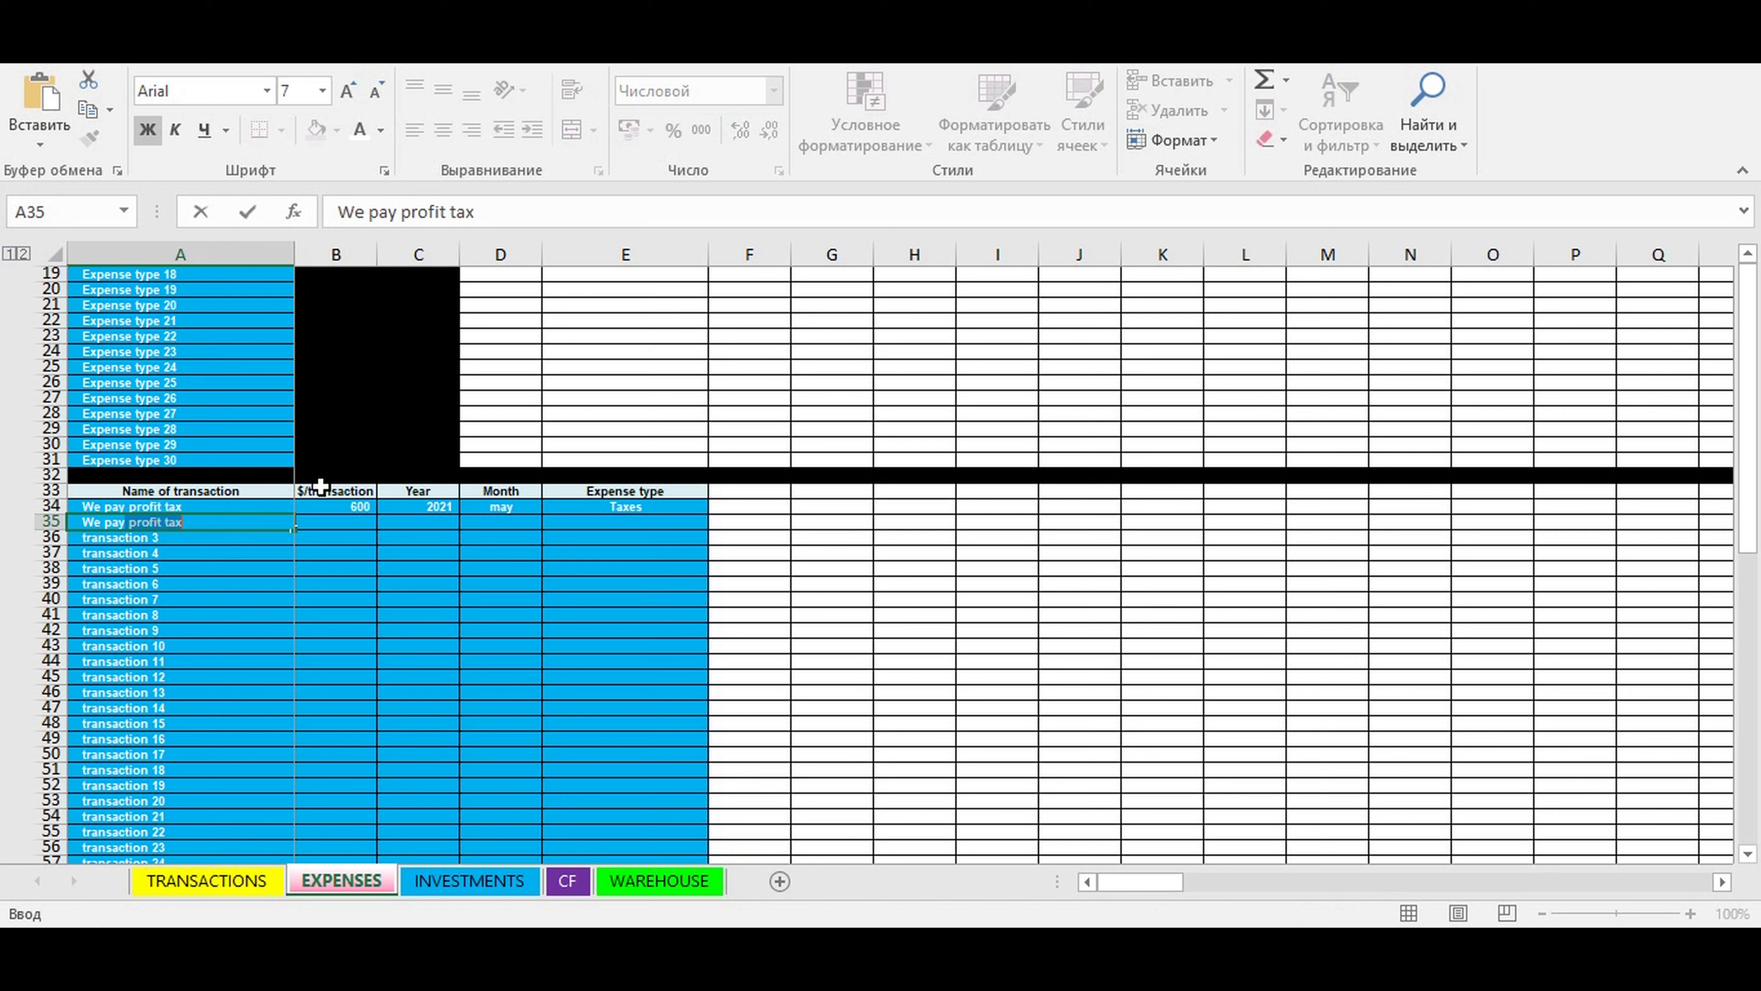
type(" income tax")
key("ctrl+Return")
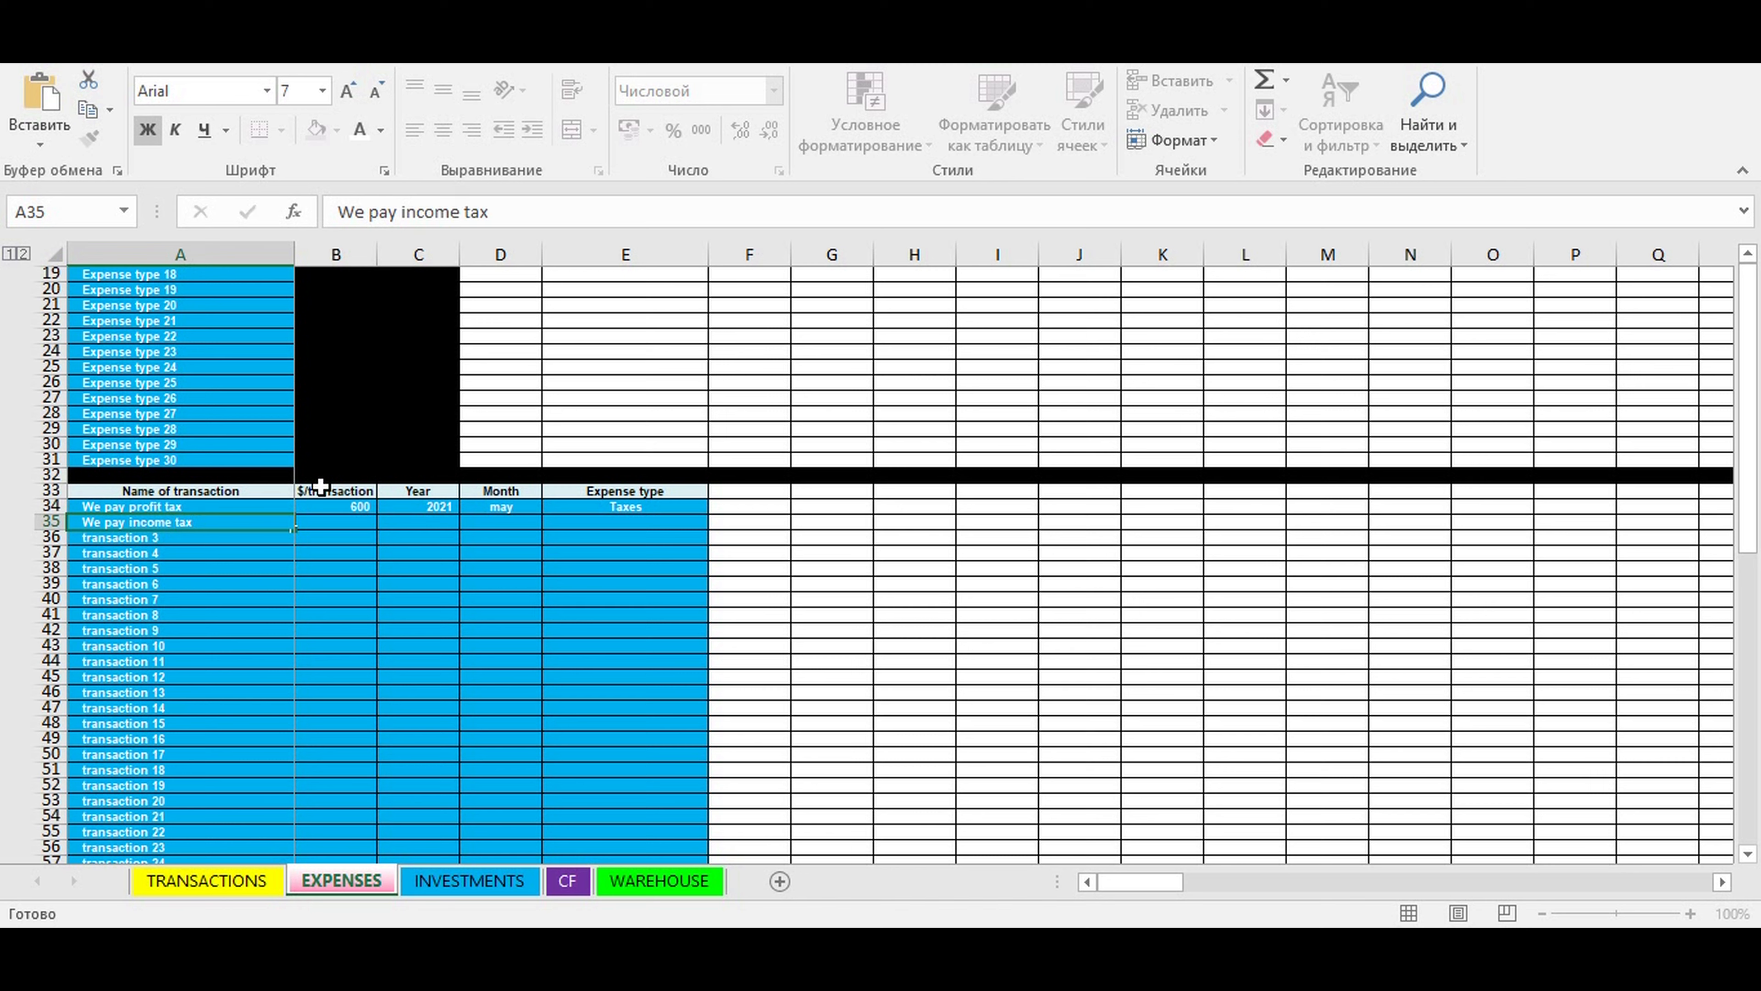
- Enter an amount of 1200 and the year 2021 for the income tax transaction
left_click(313, 518)
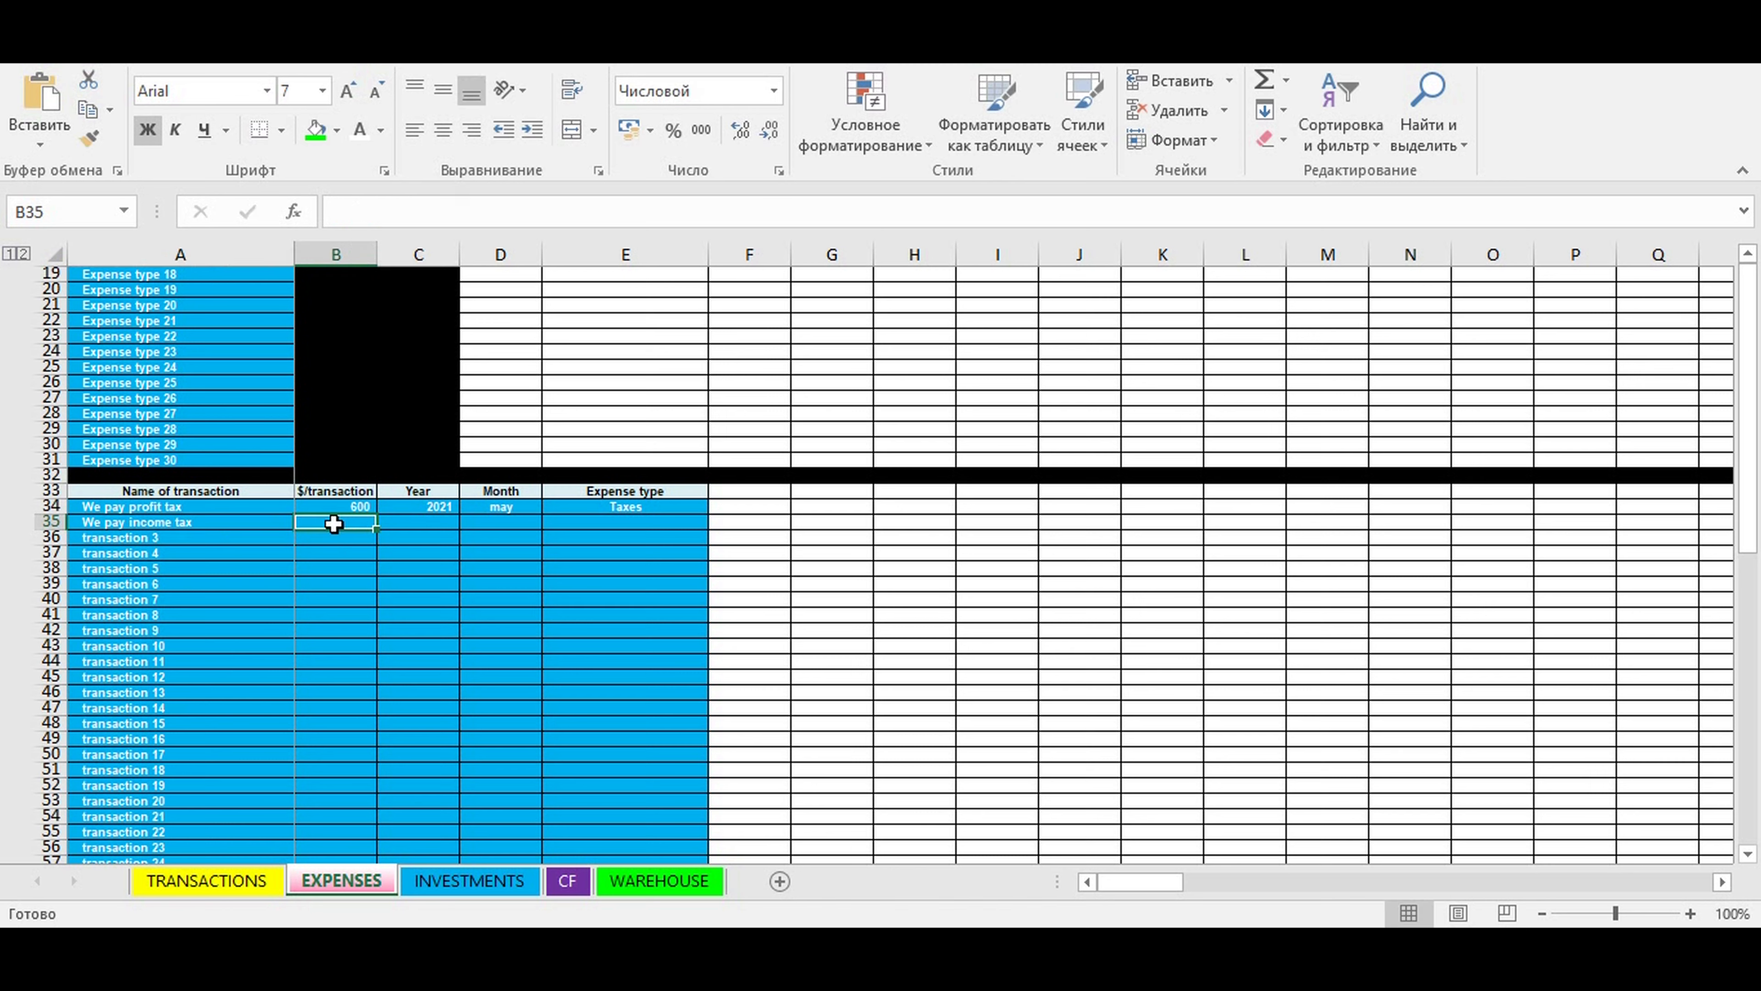
type("1200")
key("ctrl+Return")
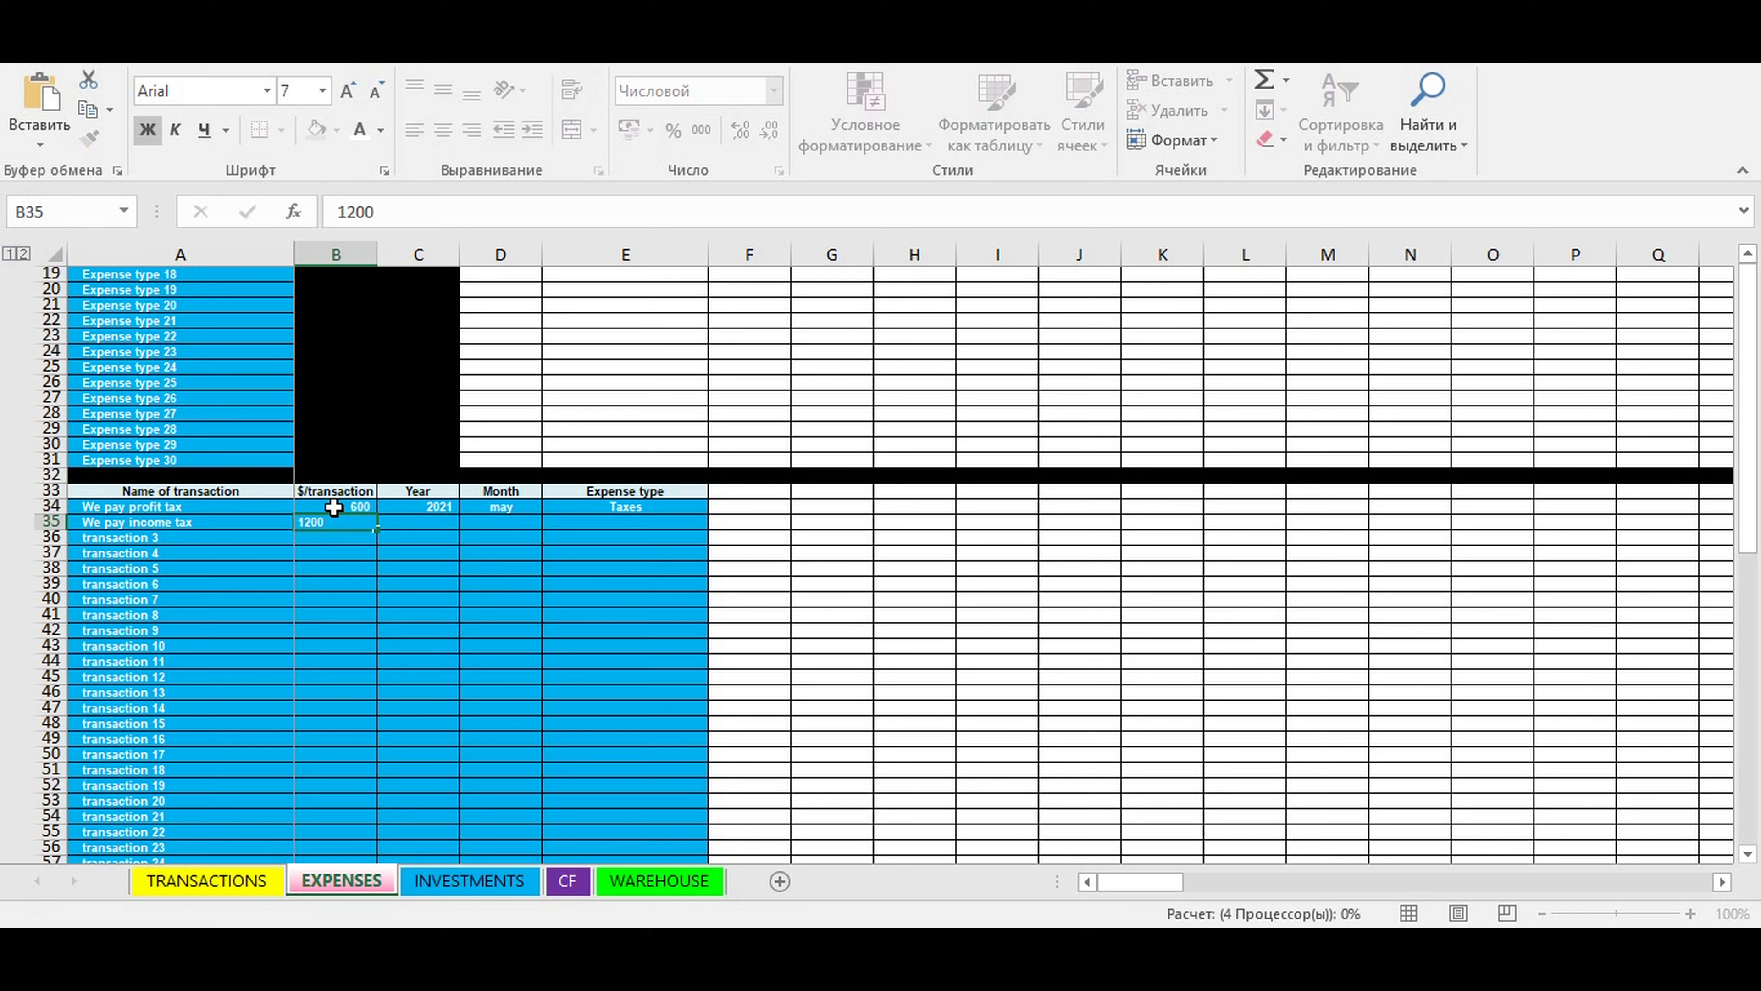
left_click(414, 583)
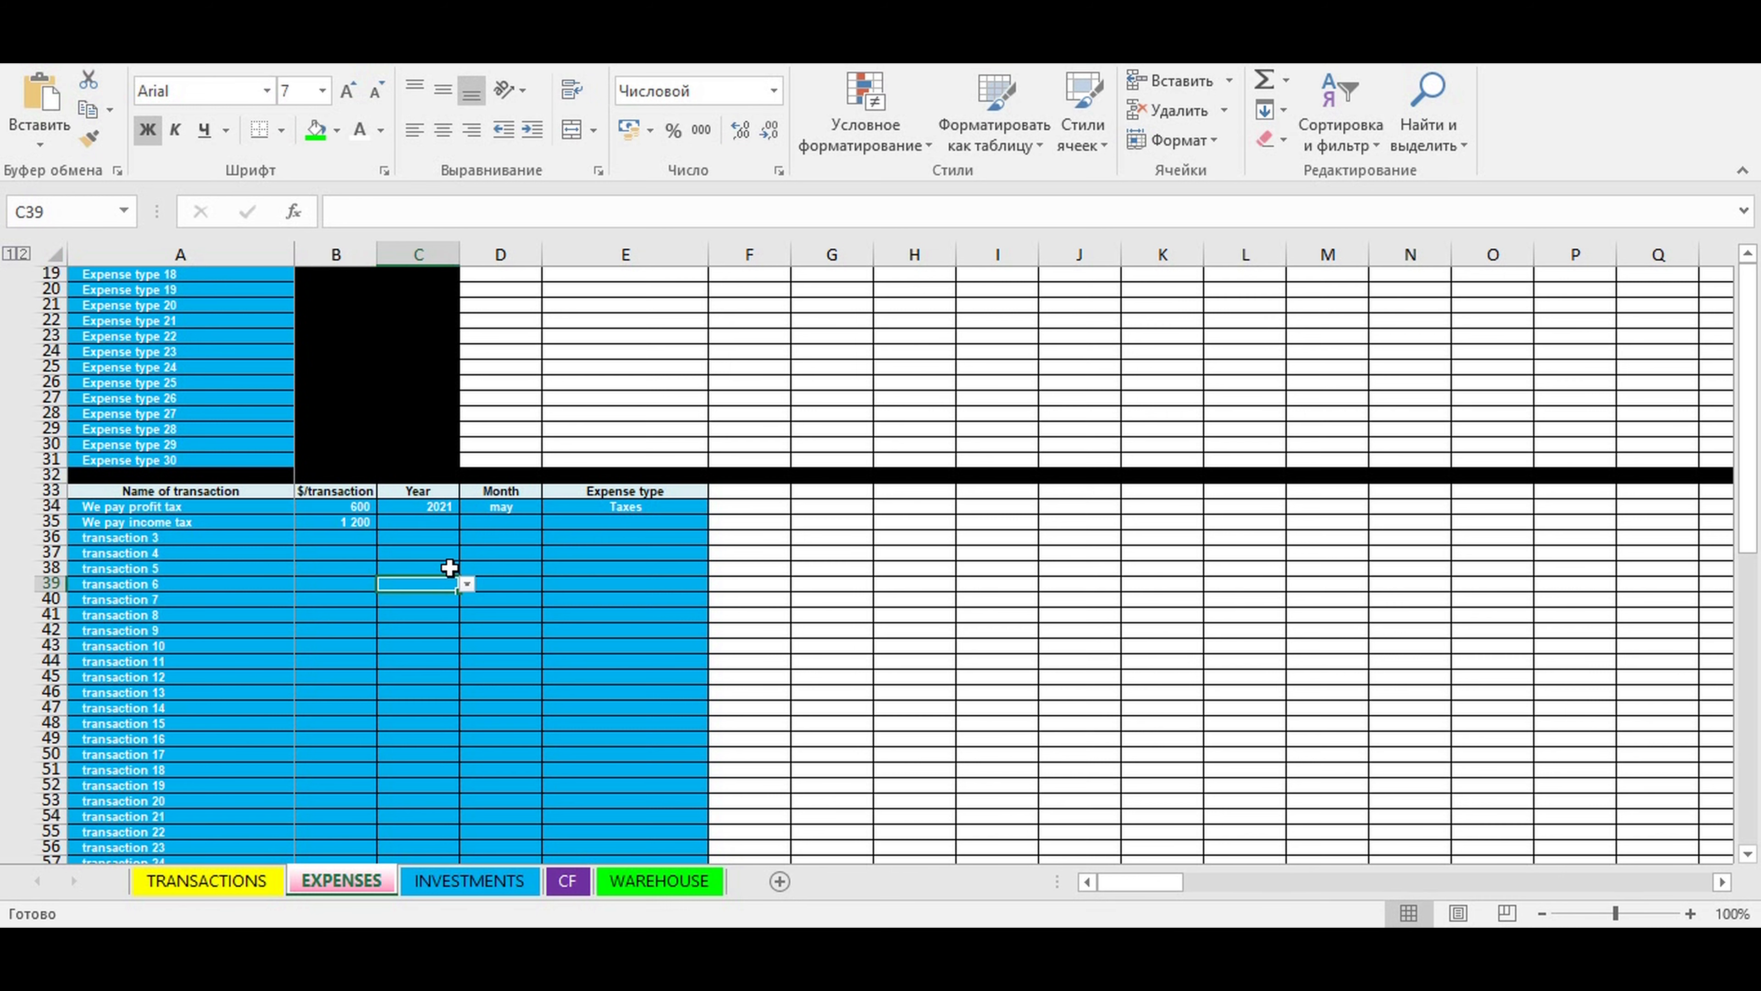
left_click(426, 518)
left_click(463, 524)
left_click(434, 552)
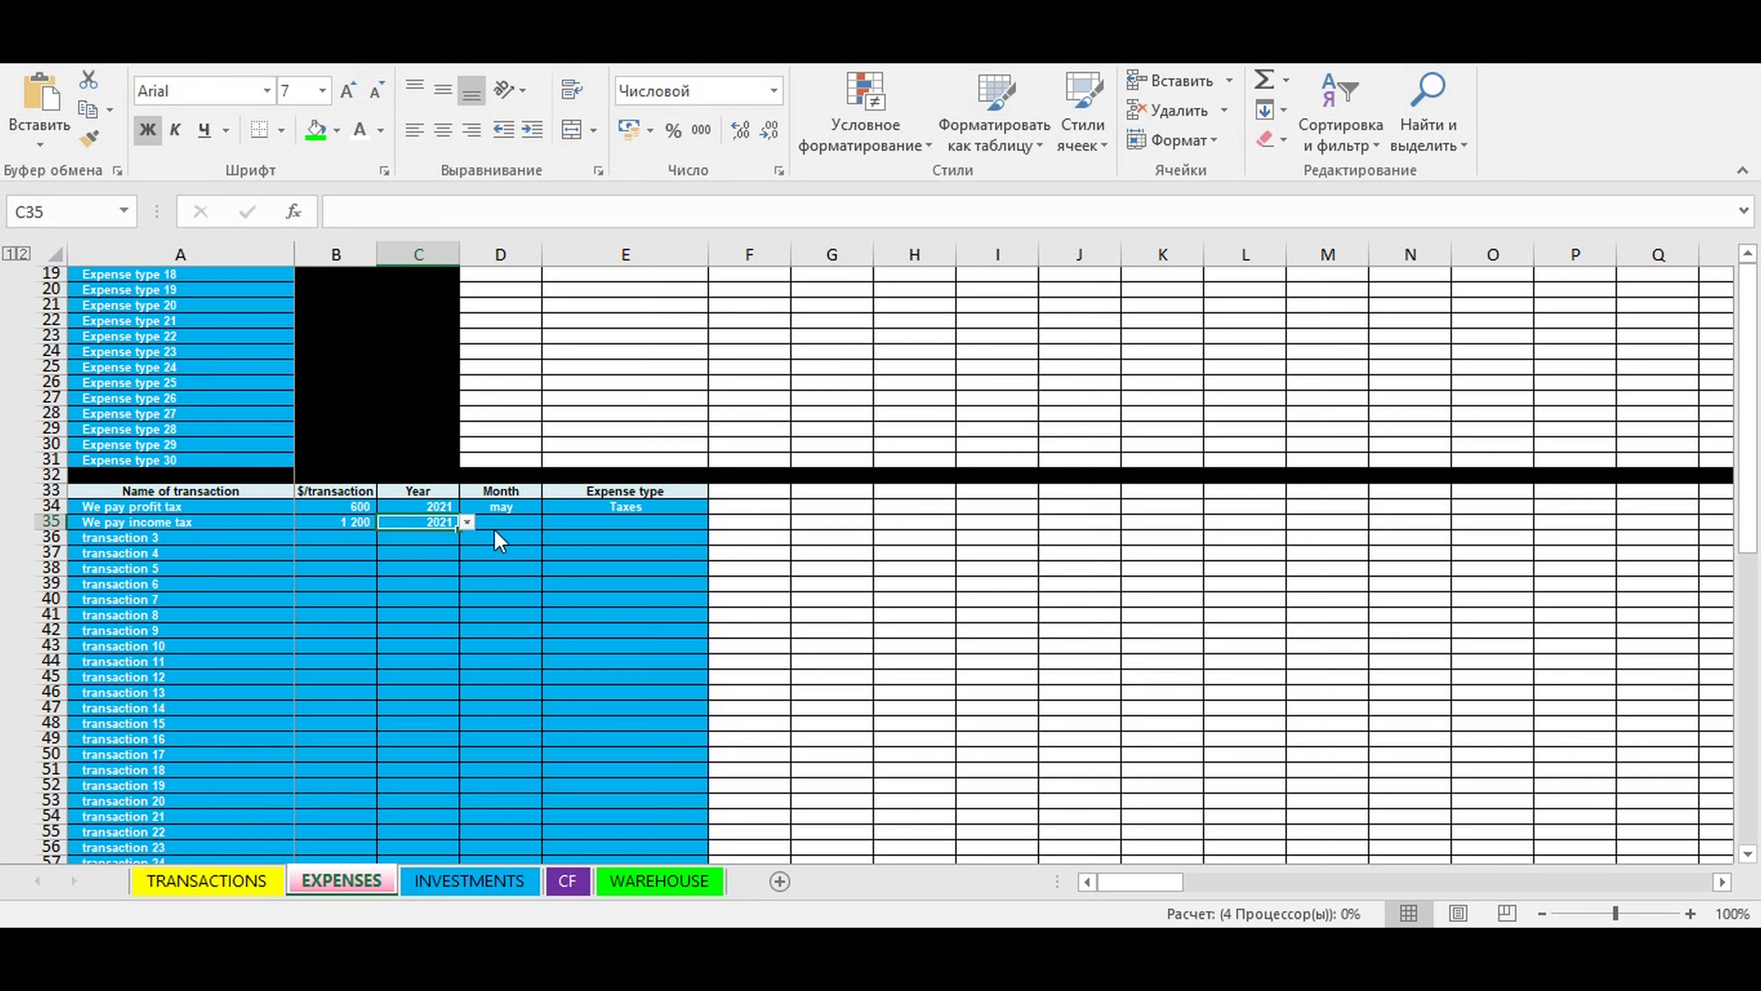
- Set the income tax transaction's month to may and its expense type to Taxes
left_click(485, 519)
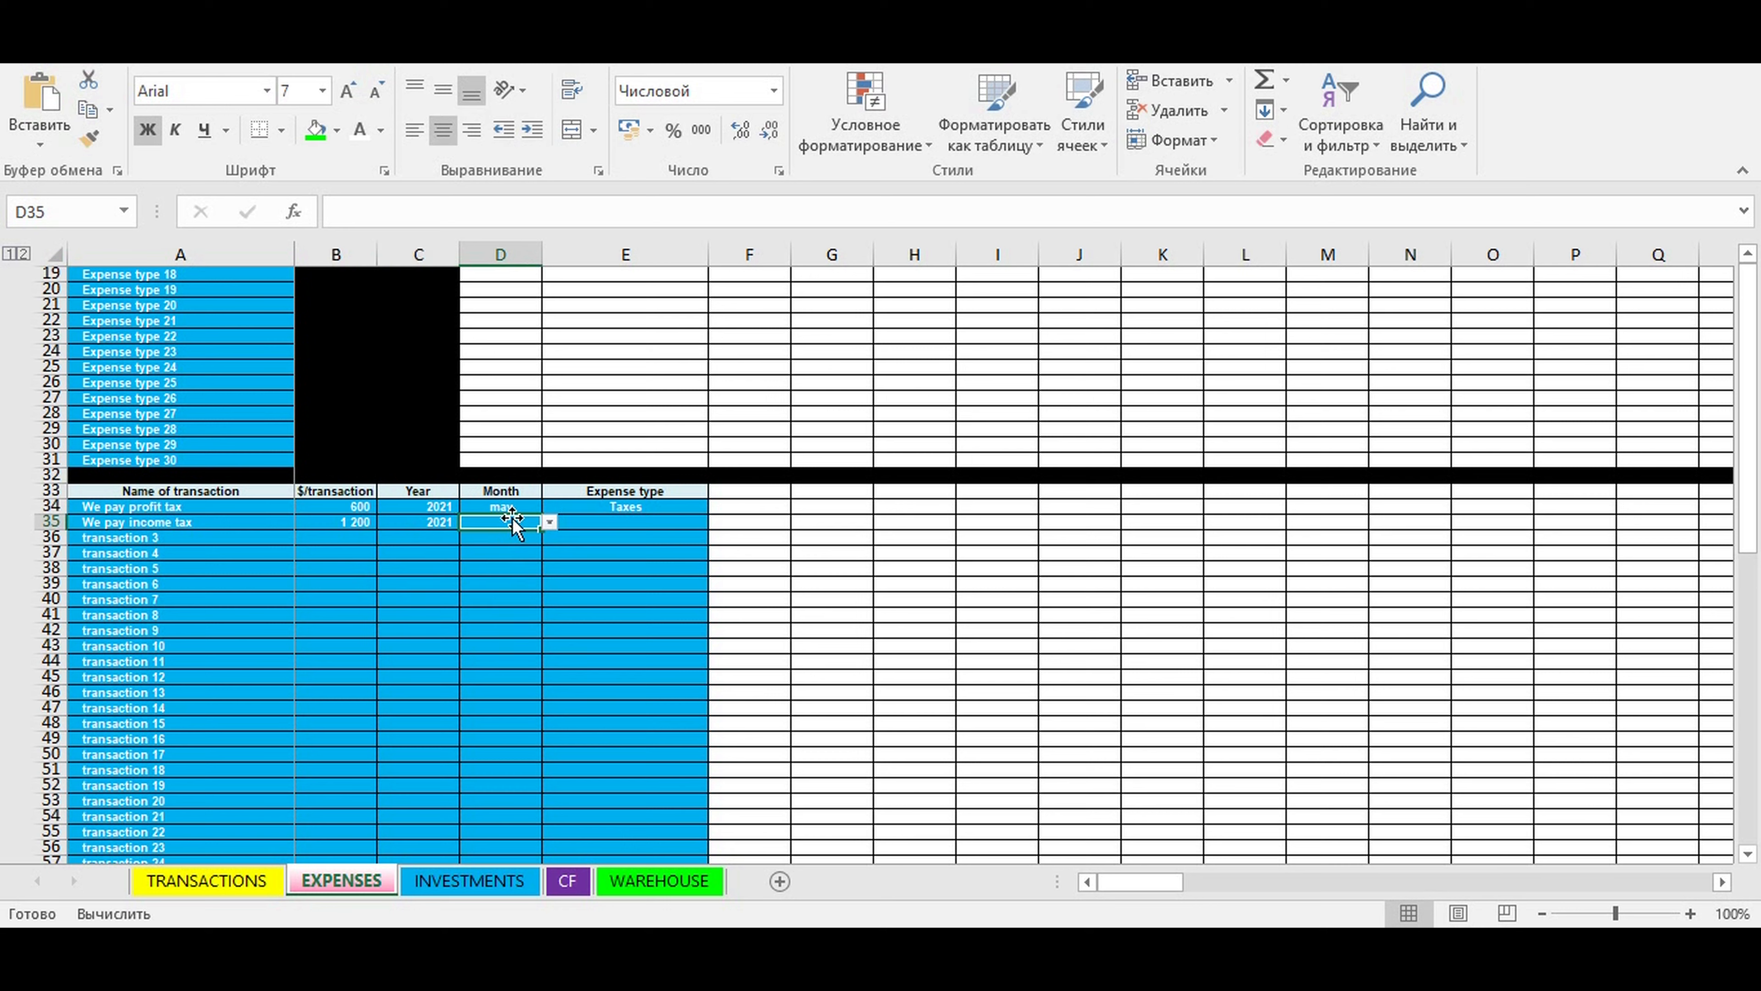
left_click(547, 522)
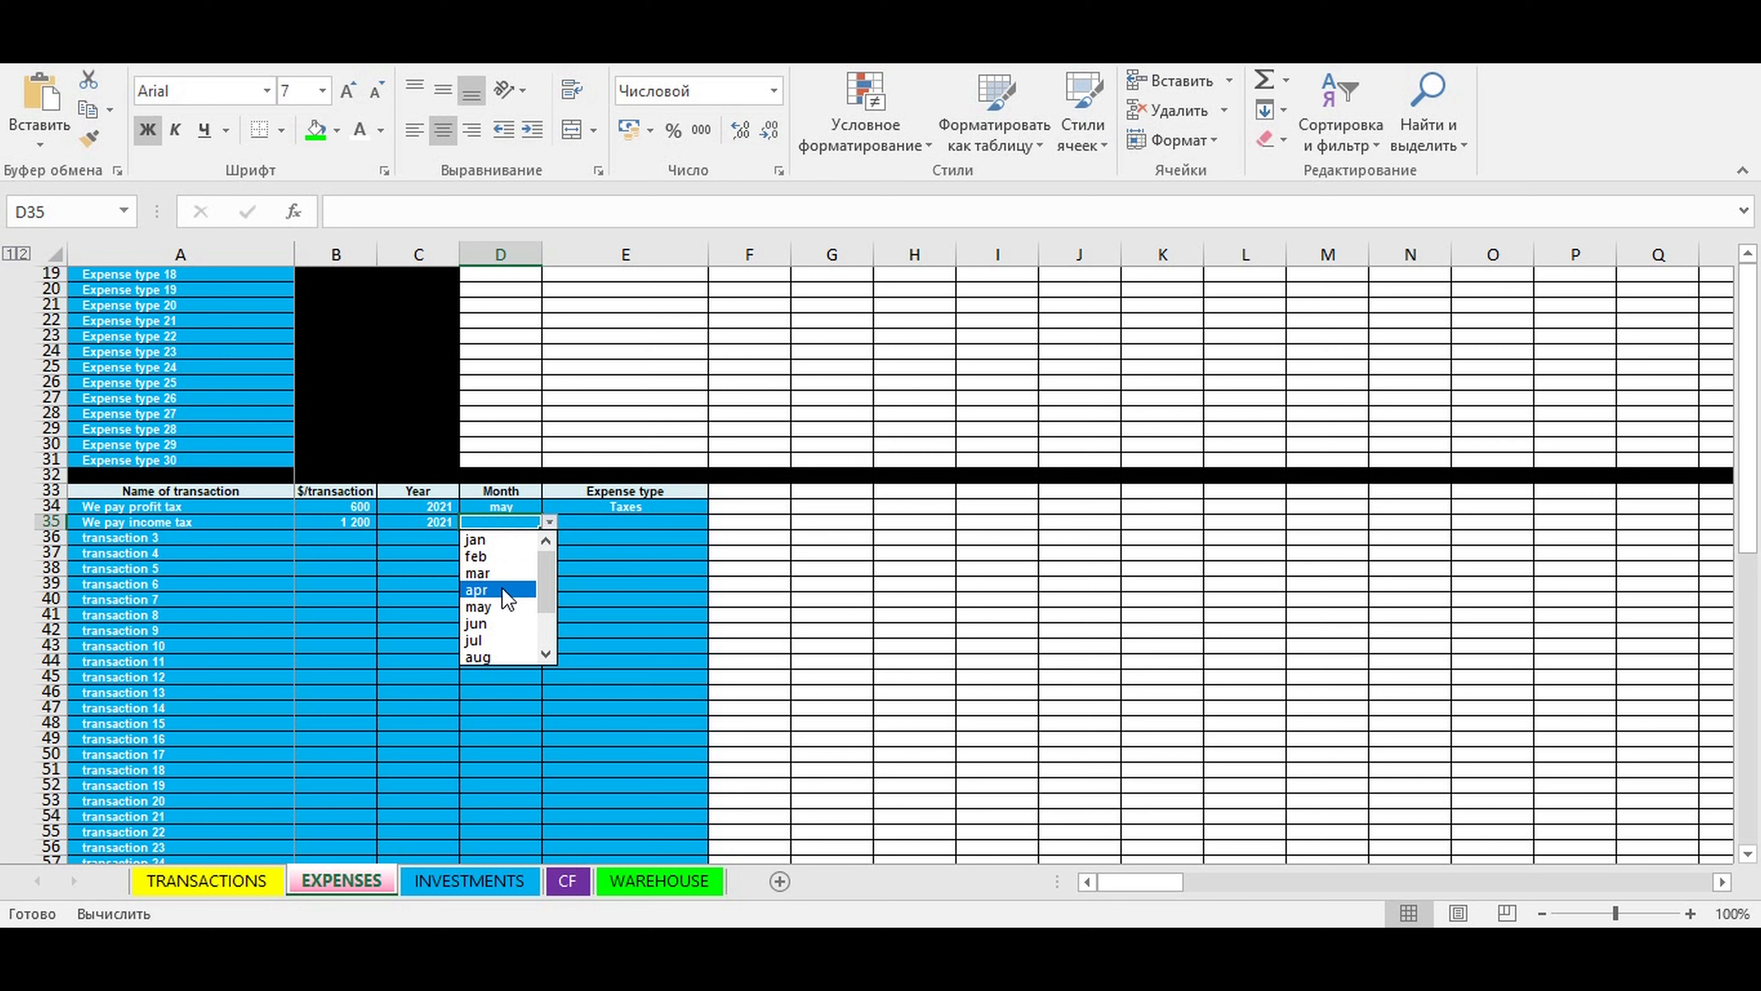
left_click(492, 607)
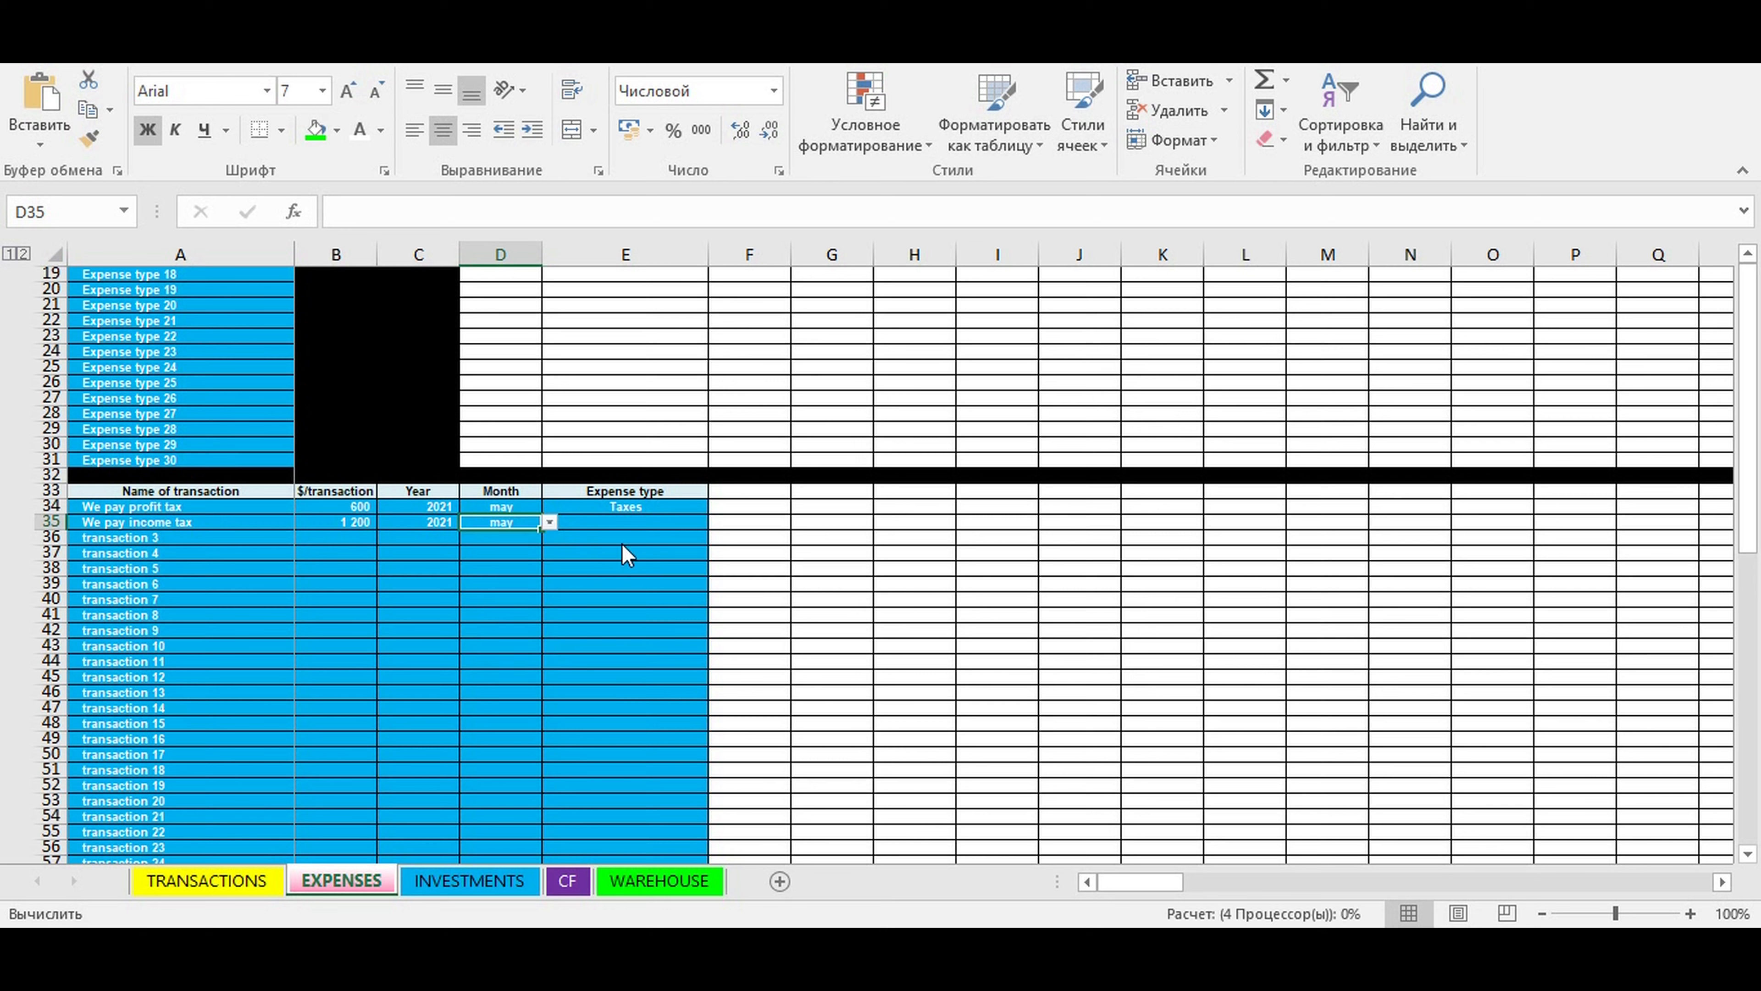
left_click(611, 520)
left_click(720, 523)
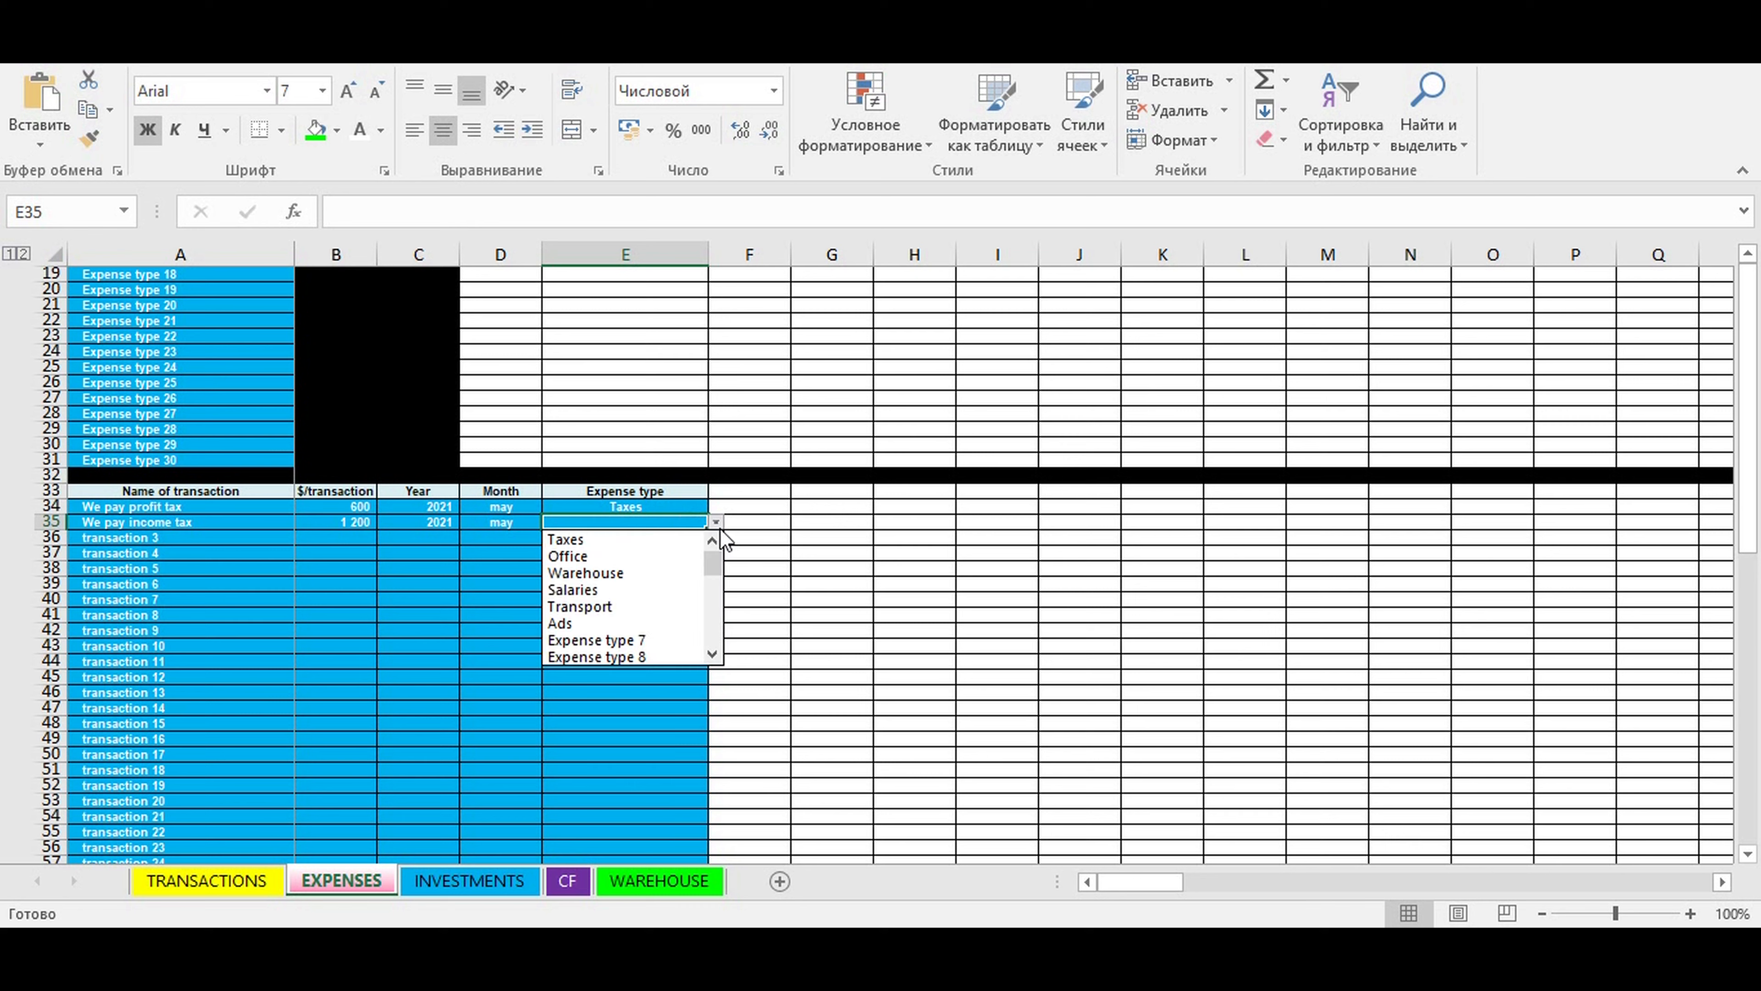
left_click(625, 539)
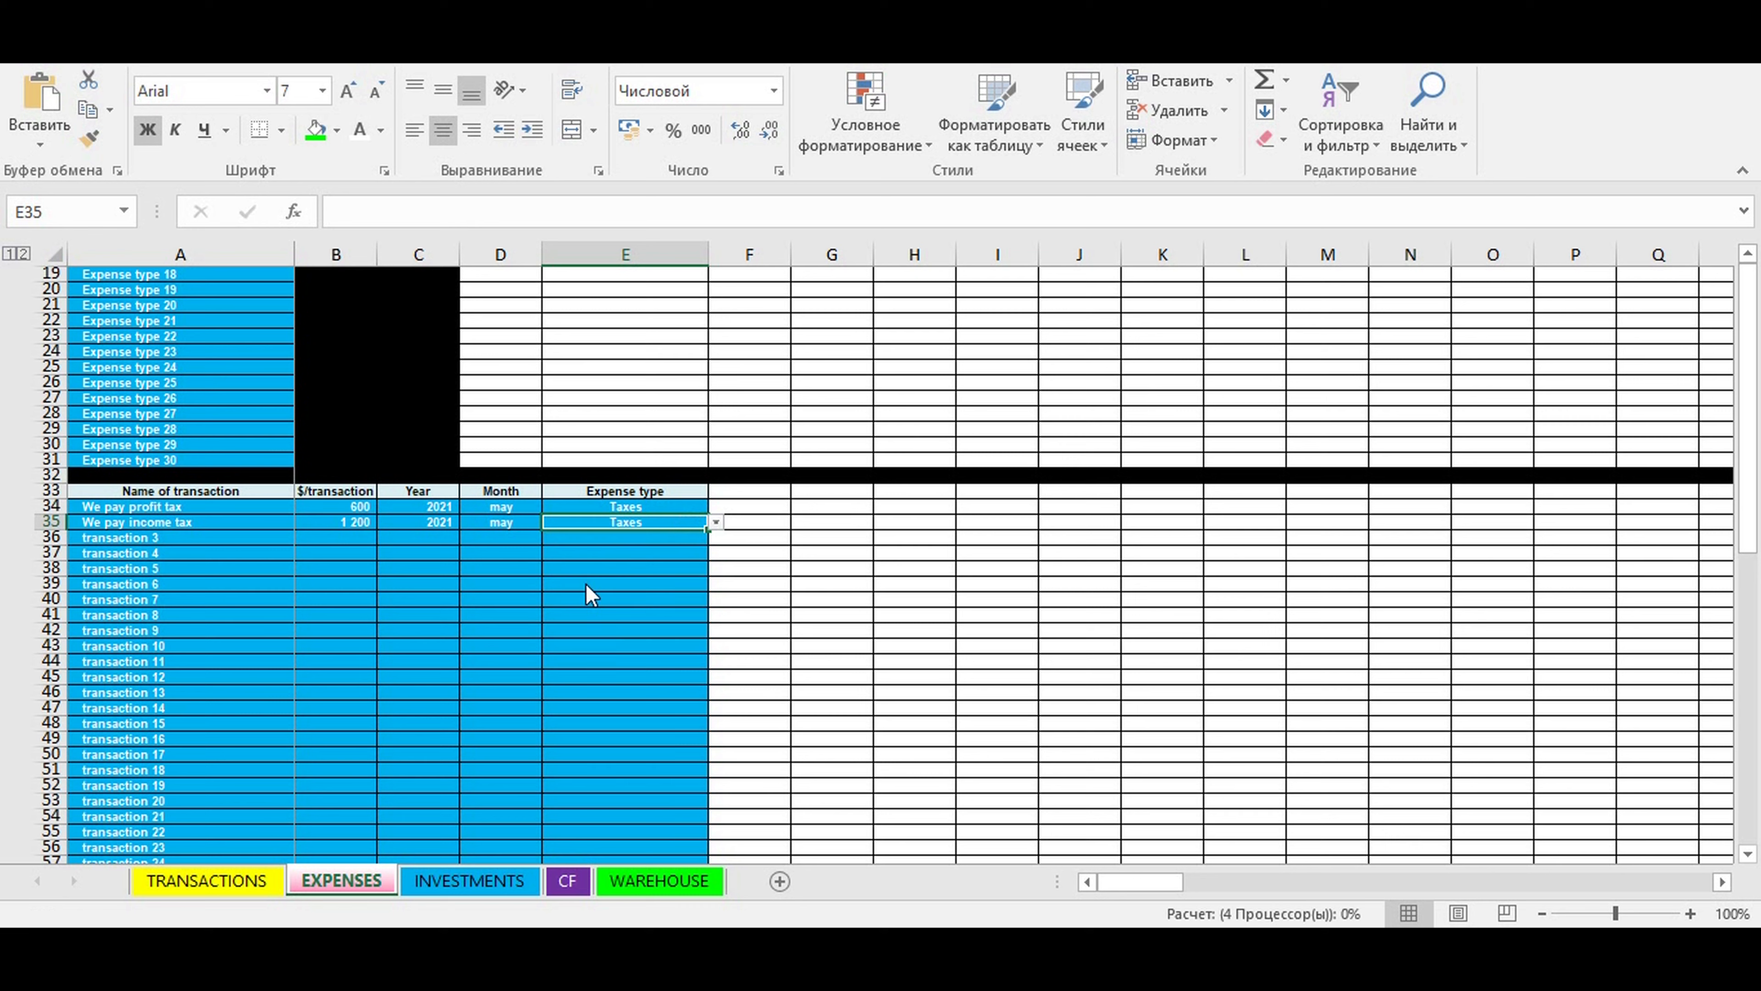
- Name the third expense transaction in row 36 "Buy fuel"
left_click(111, 535)
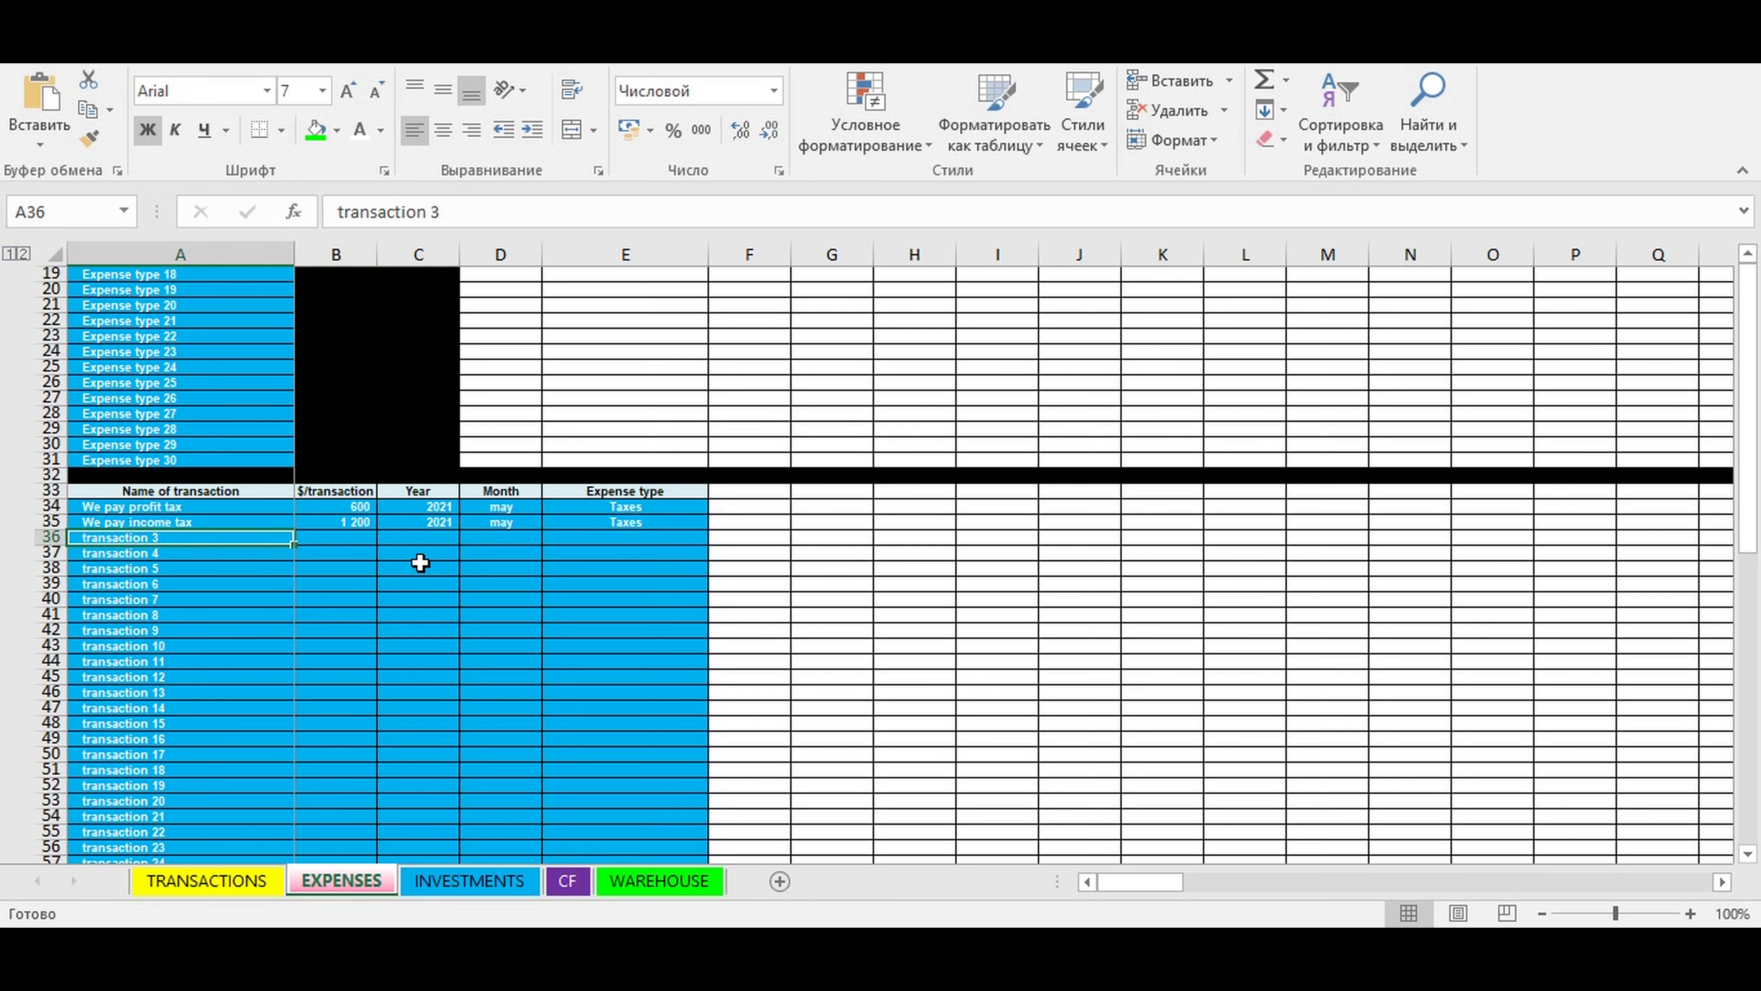
type("Buy fuel")
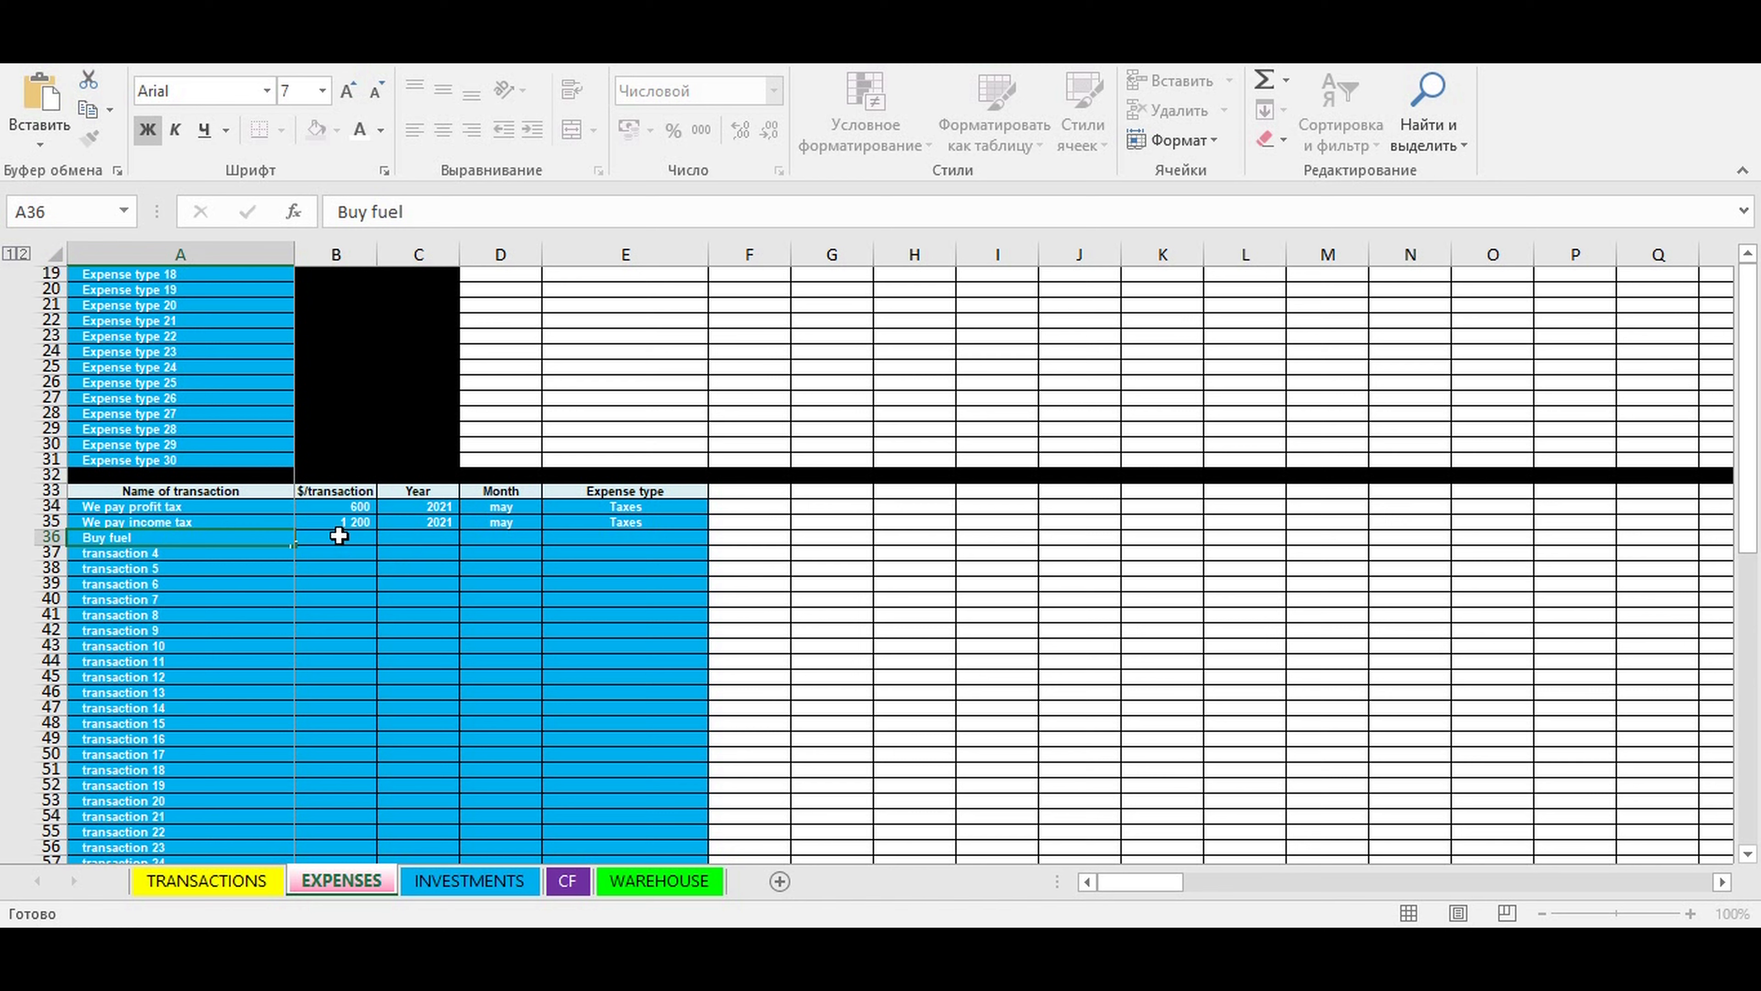
- Enter an amount of 400 and the year 2021 for the Buy fuel transaction
left_click(346, 545)
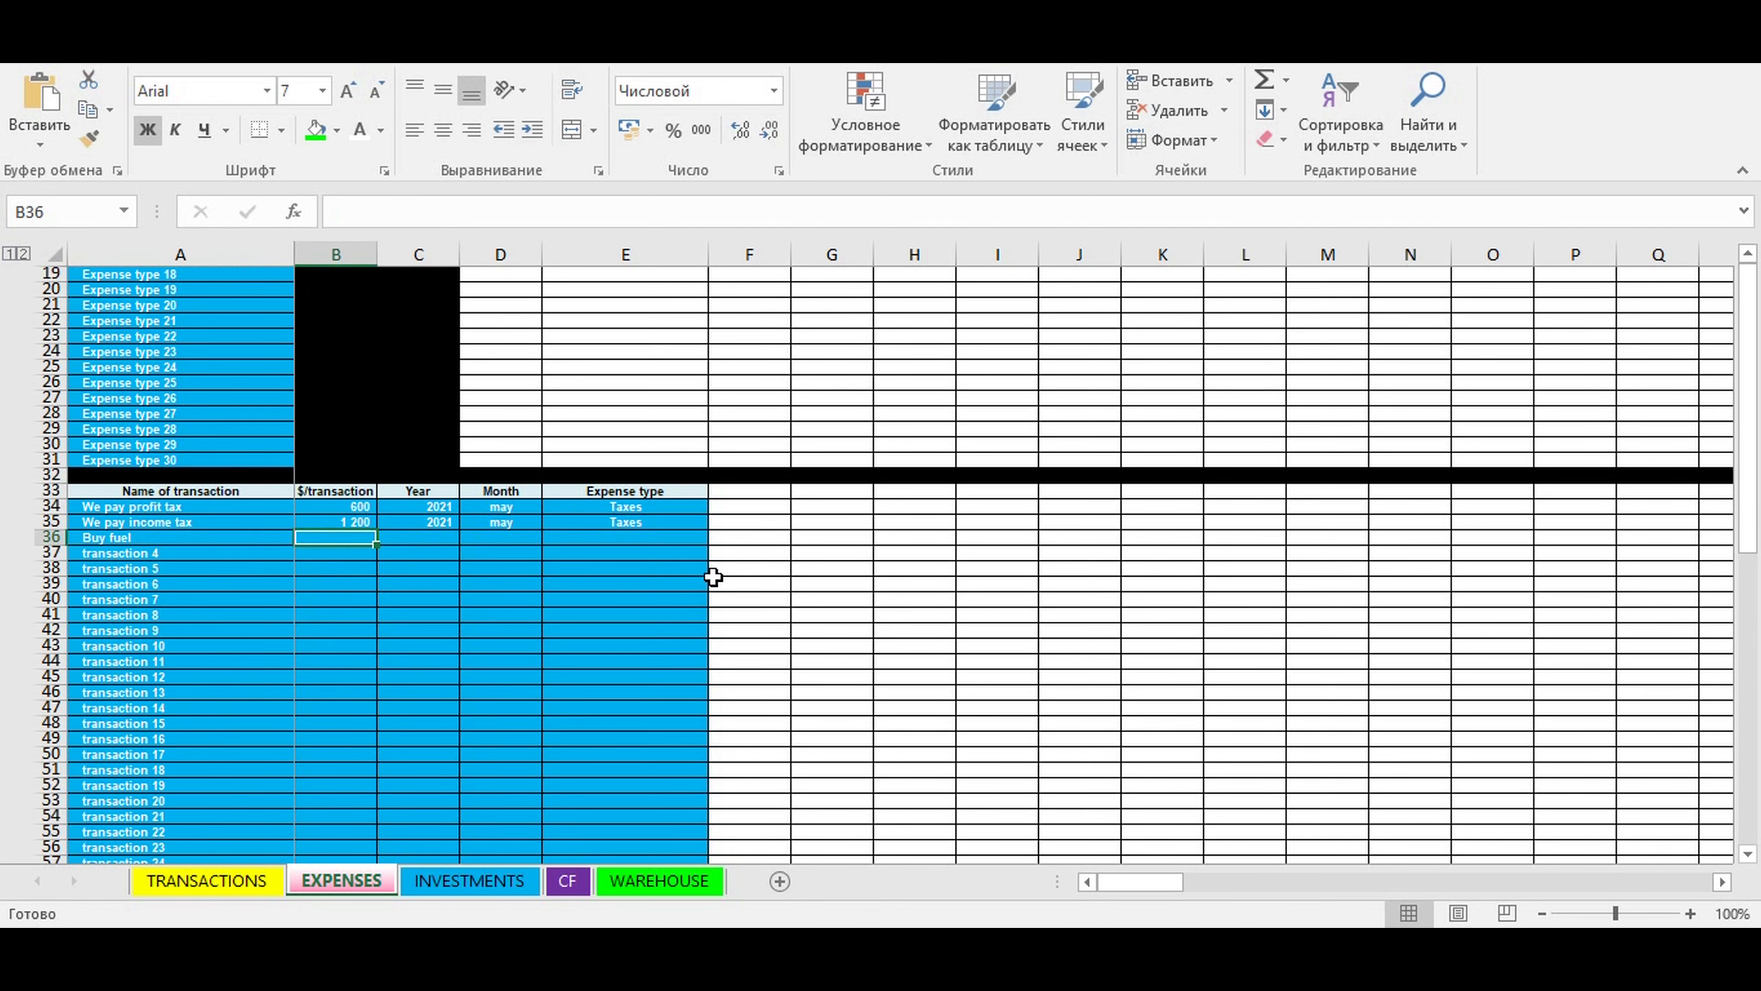
type("400")
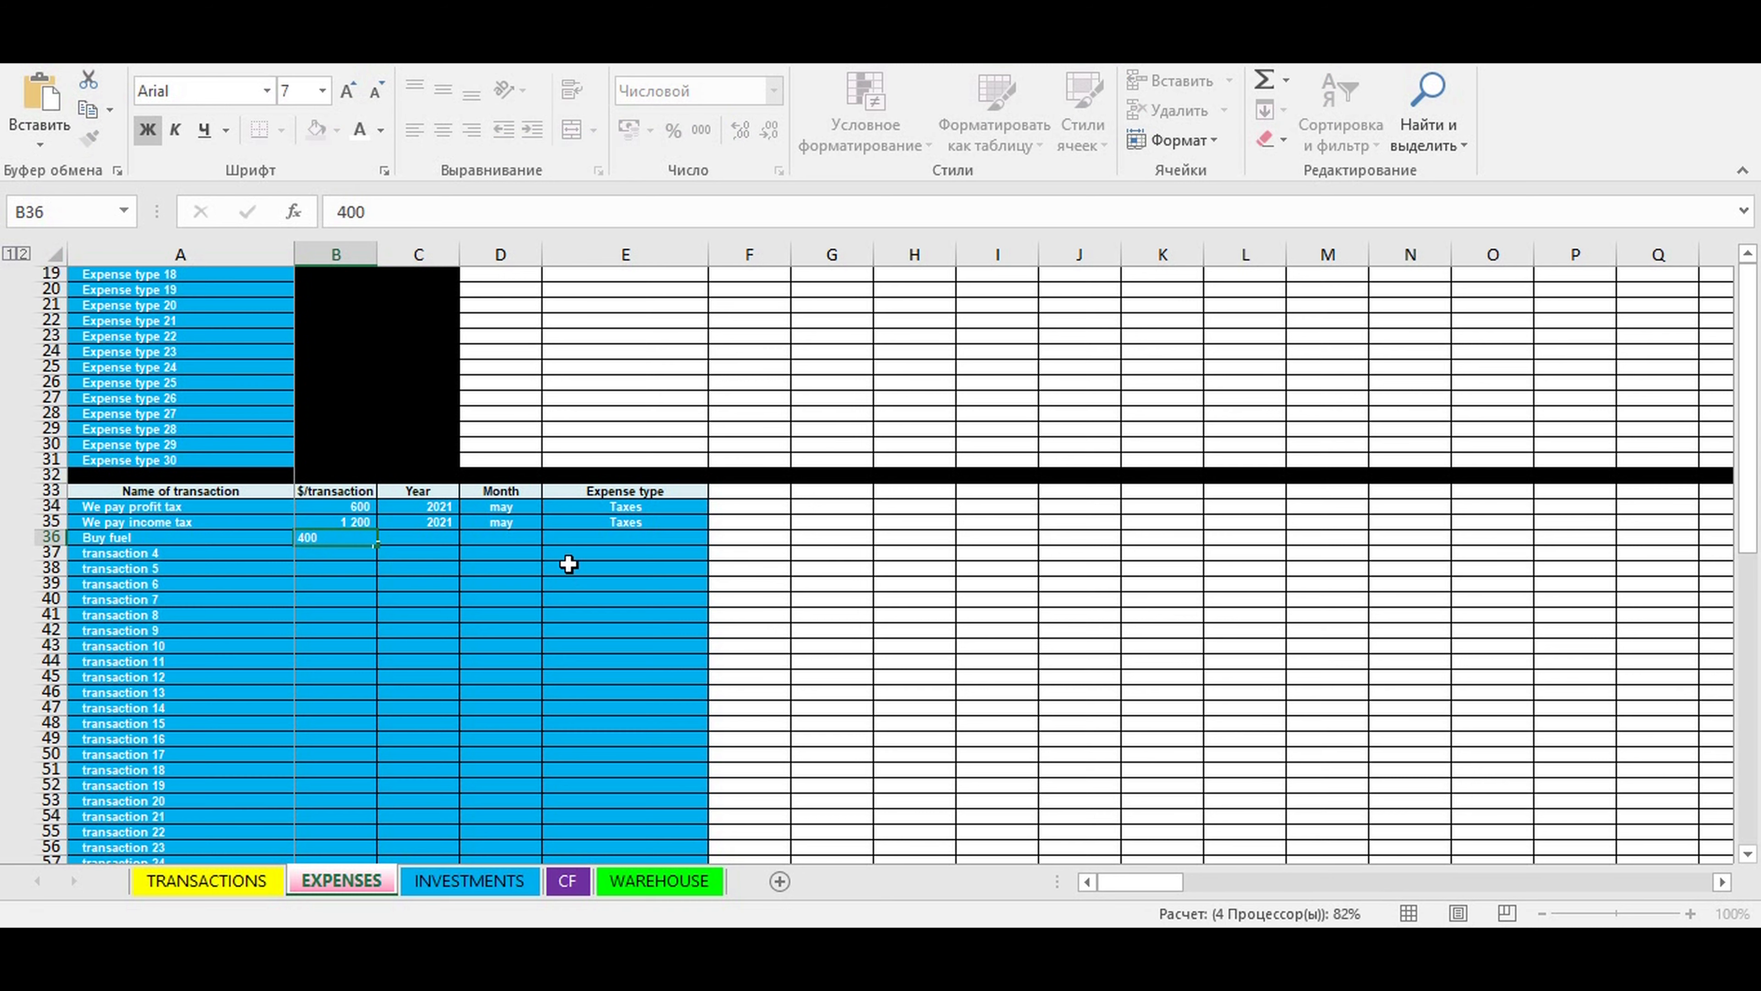
left_click(428, 537)
left_click(464, 537)
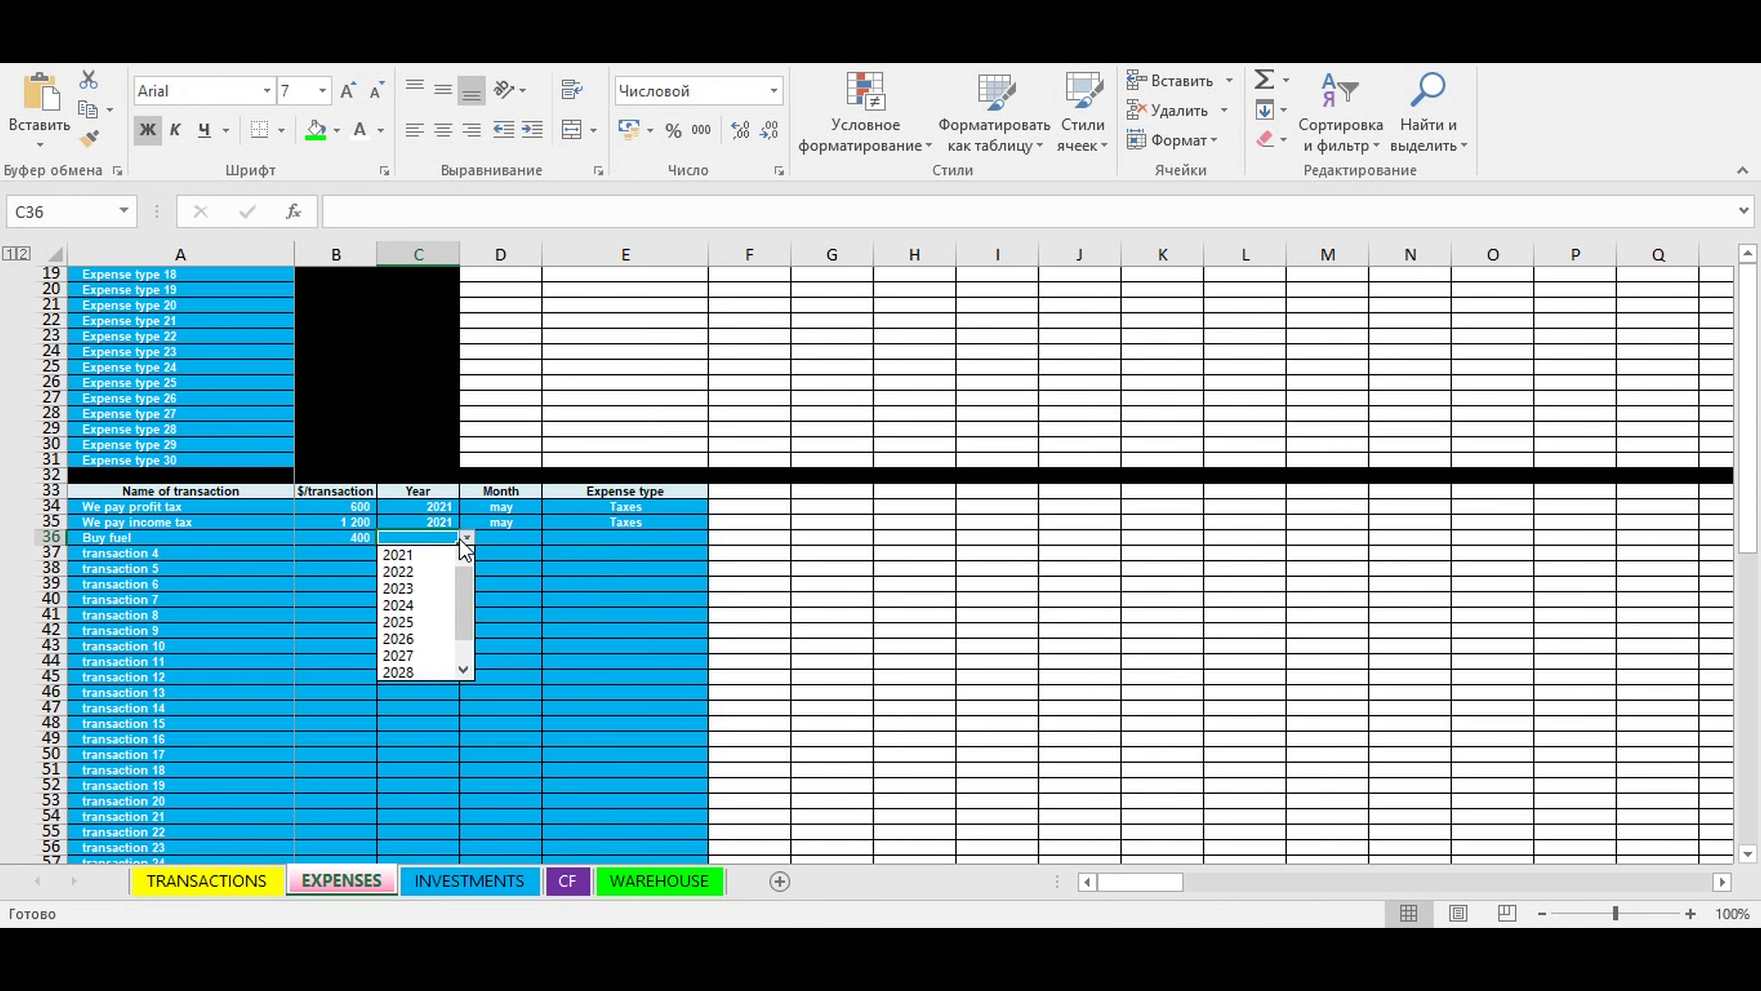
left_click(447, 554)
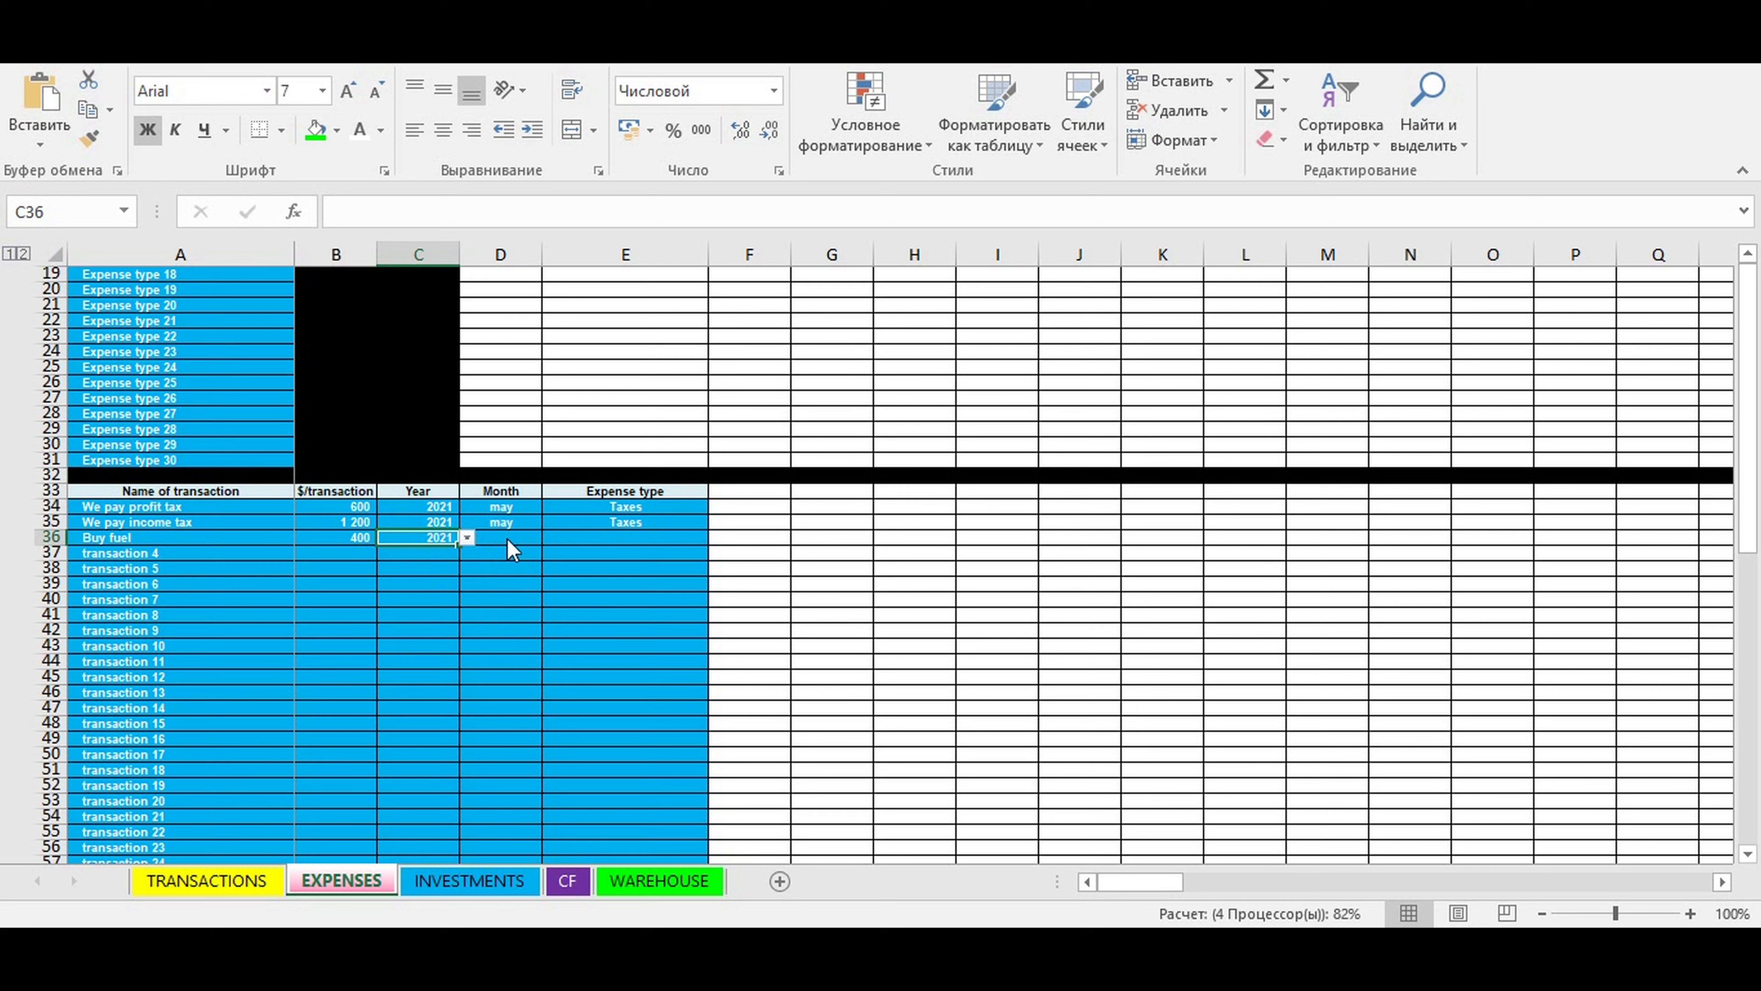
- Set the Buy fuel transaction's month to may and its expense type to Transport
left_click(533, 539)
left_click(548, 539)
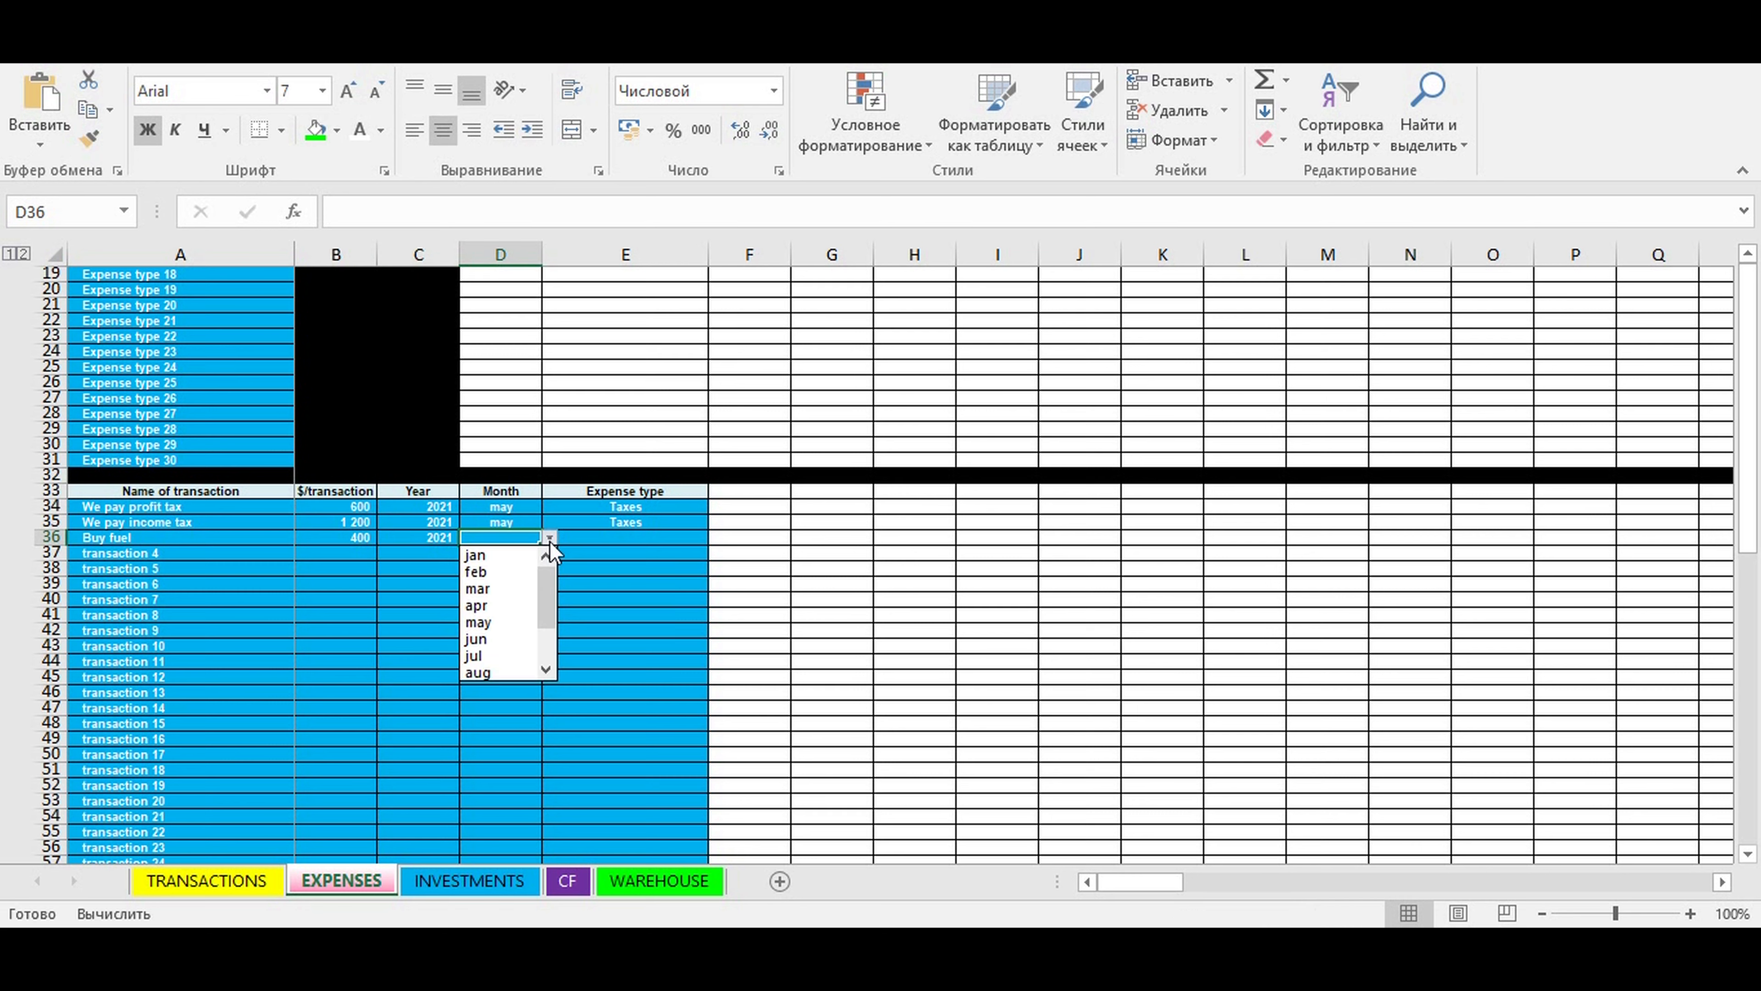
left_click(485, 622)
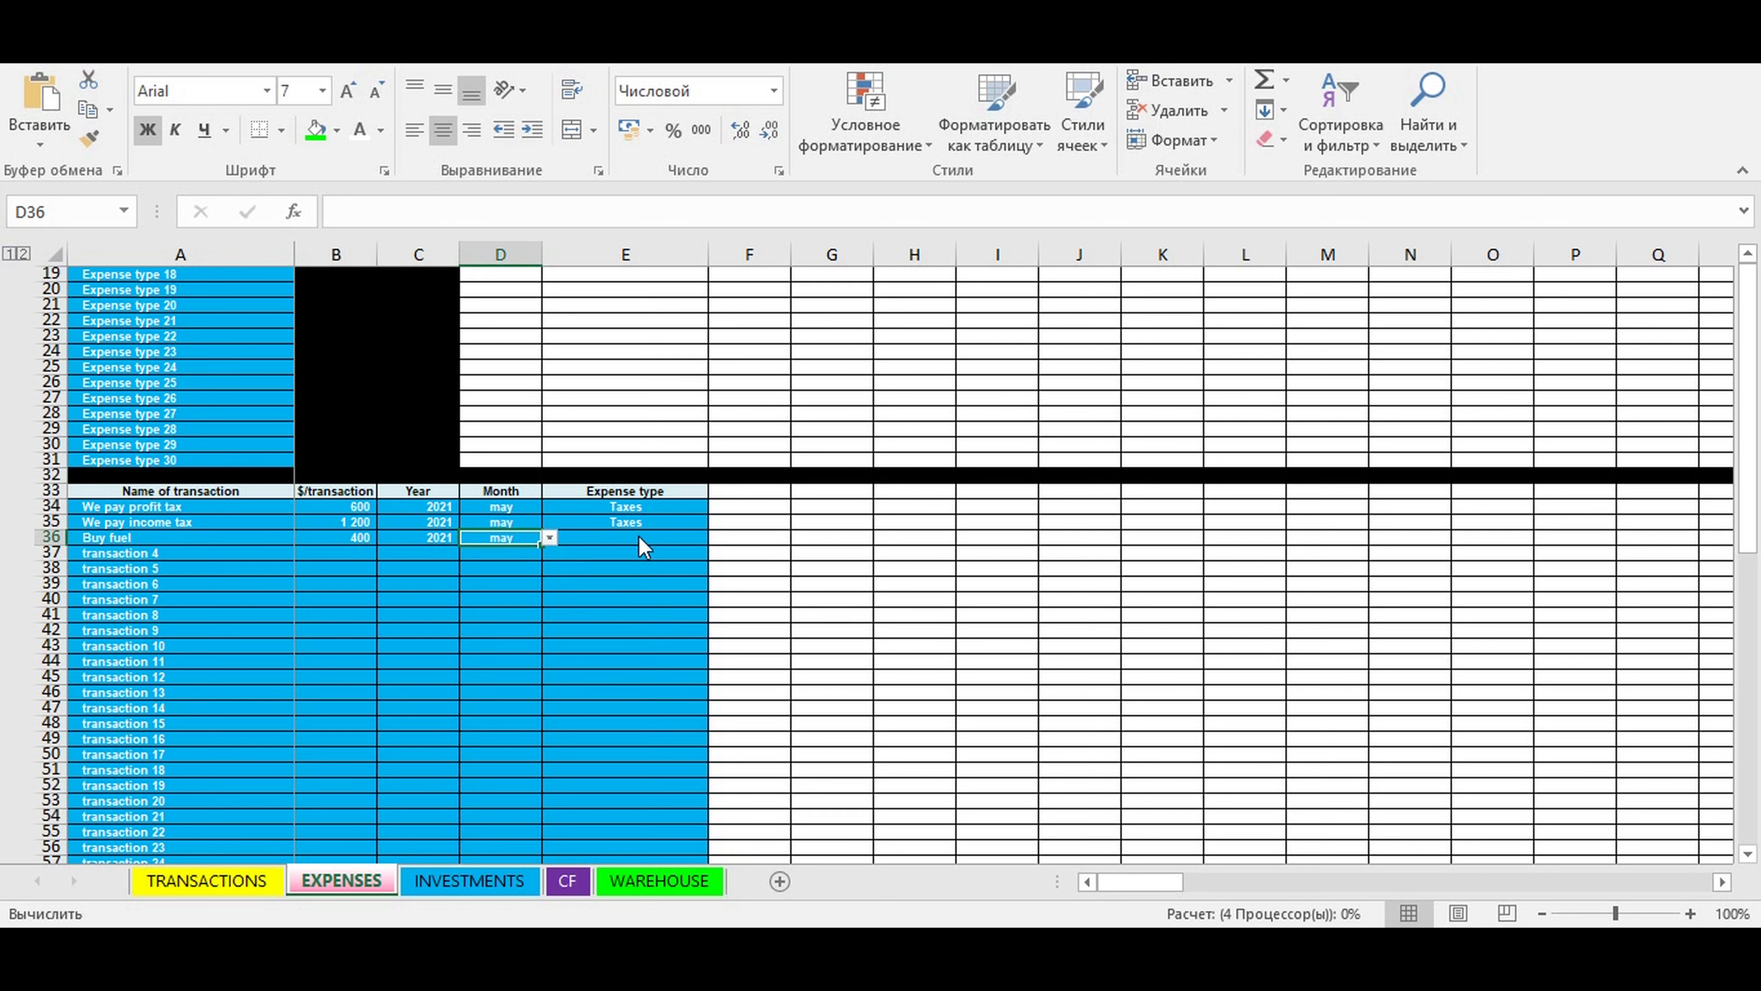
left_click(638, 537)
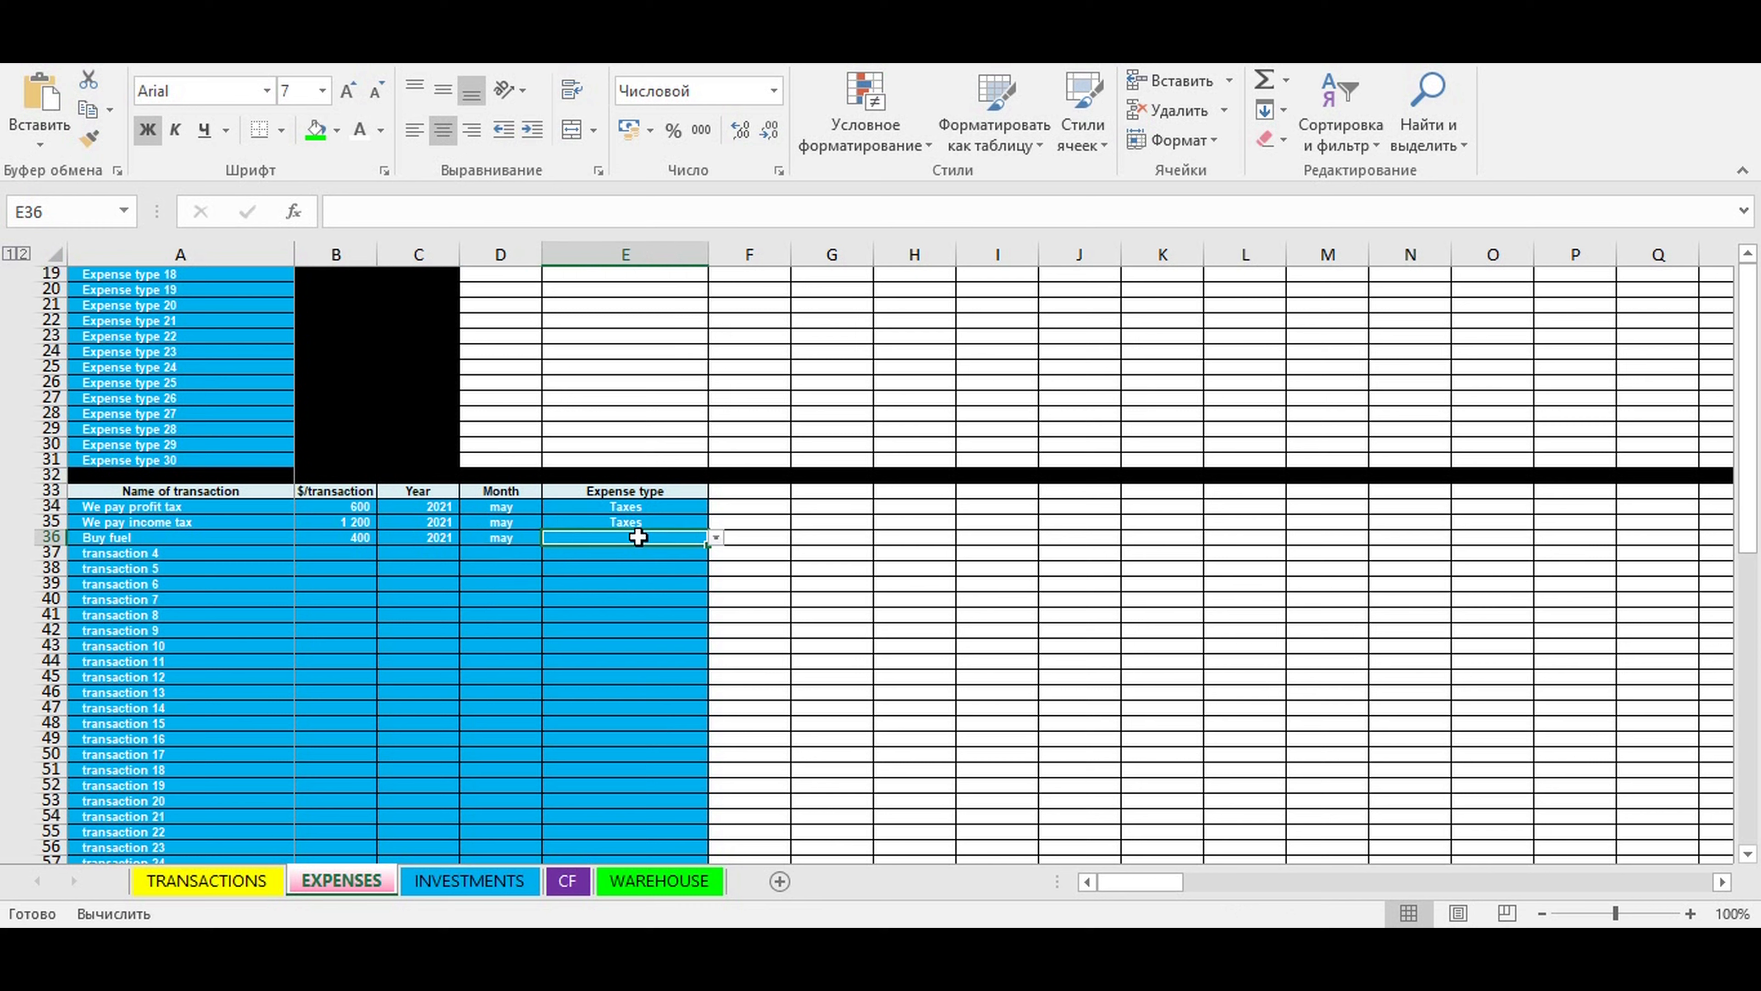
left_click(713, 539)
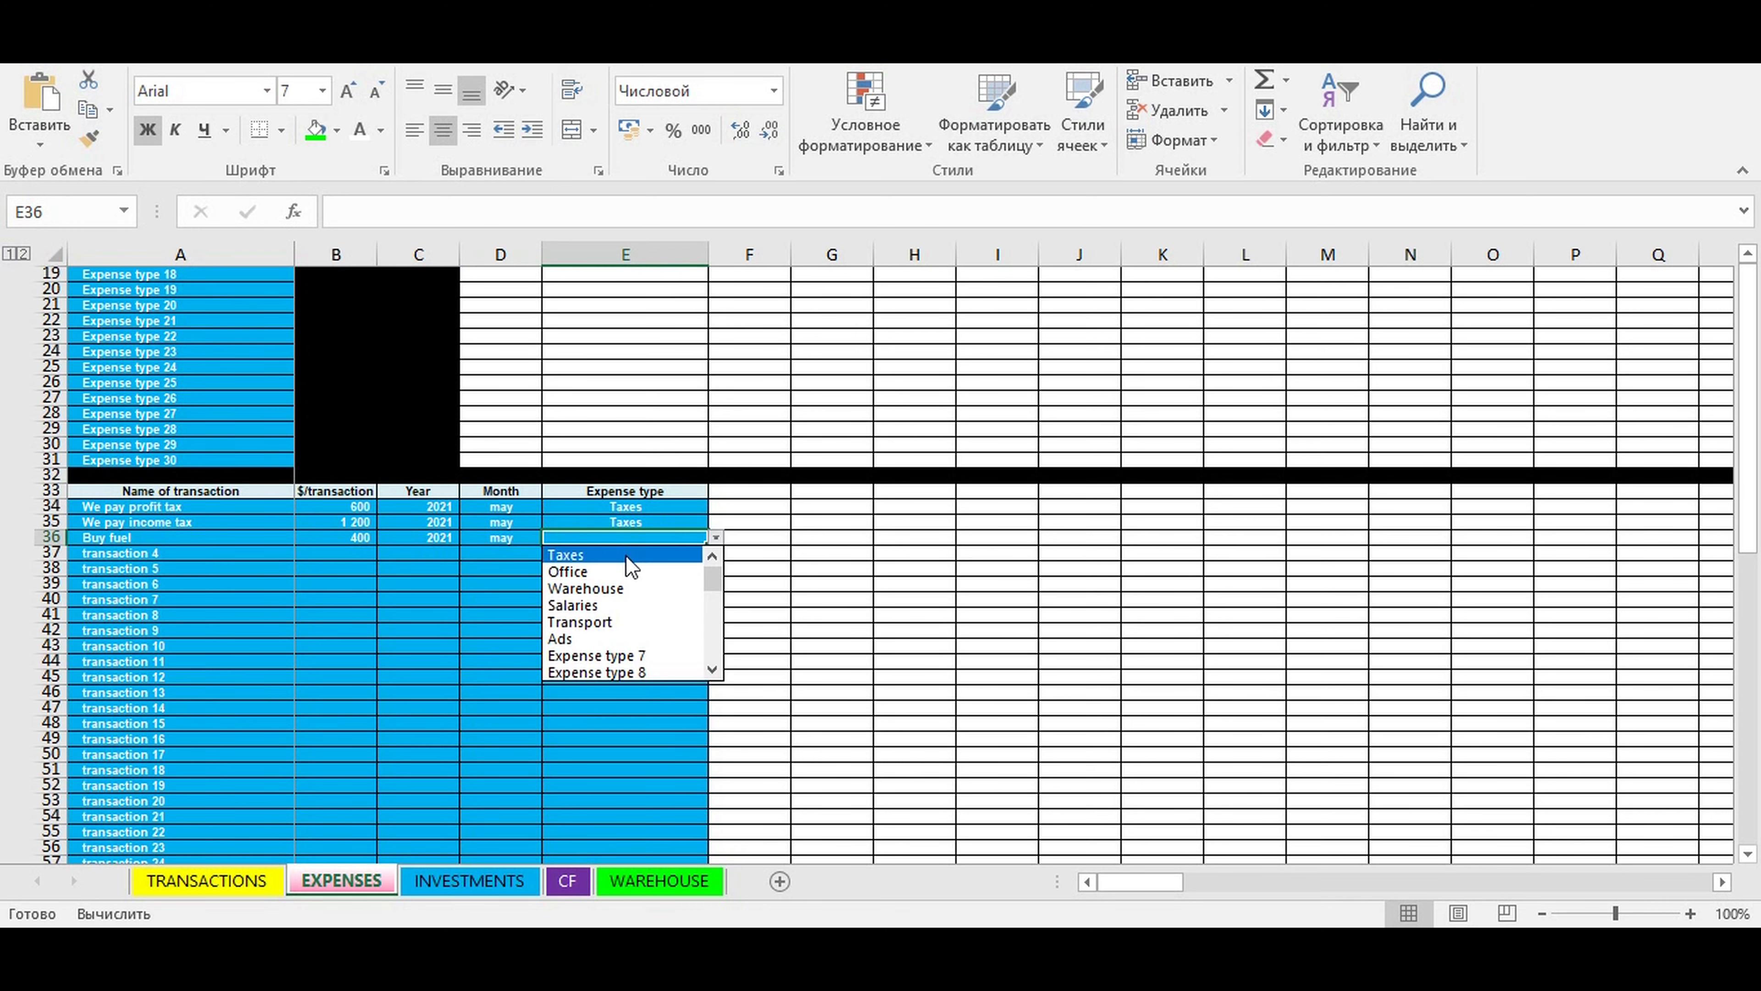
left_click(590, 622)
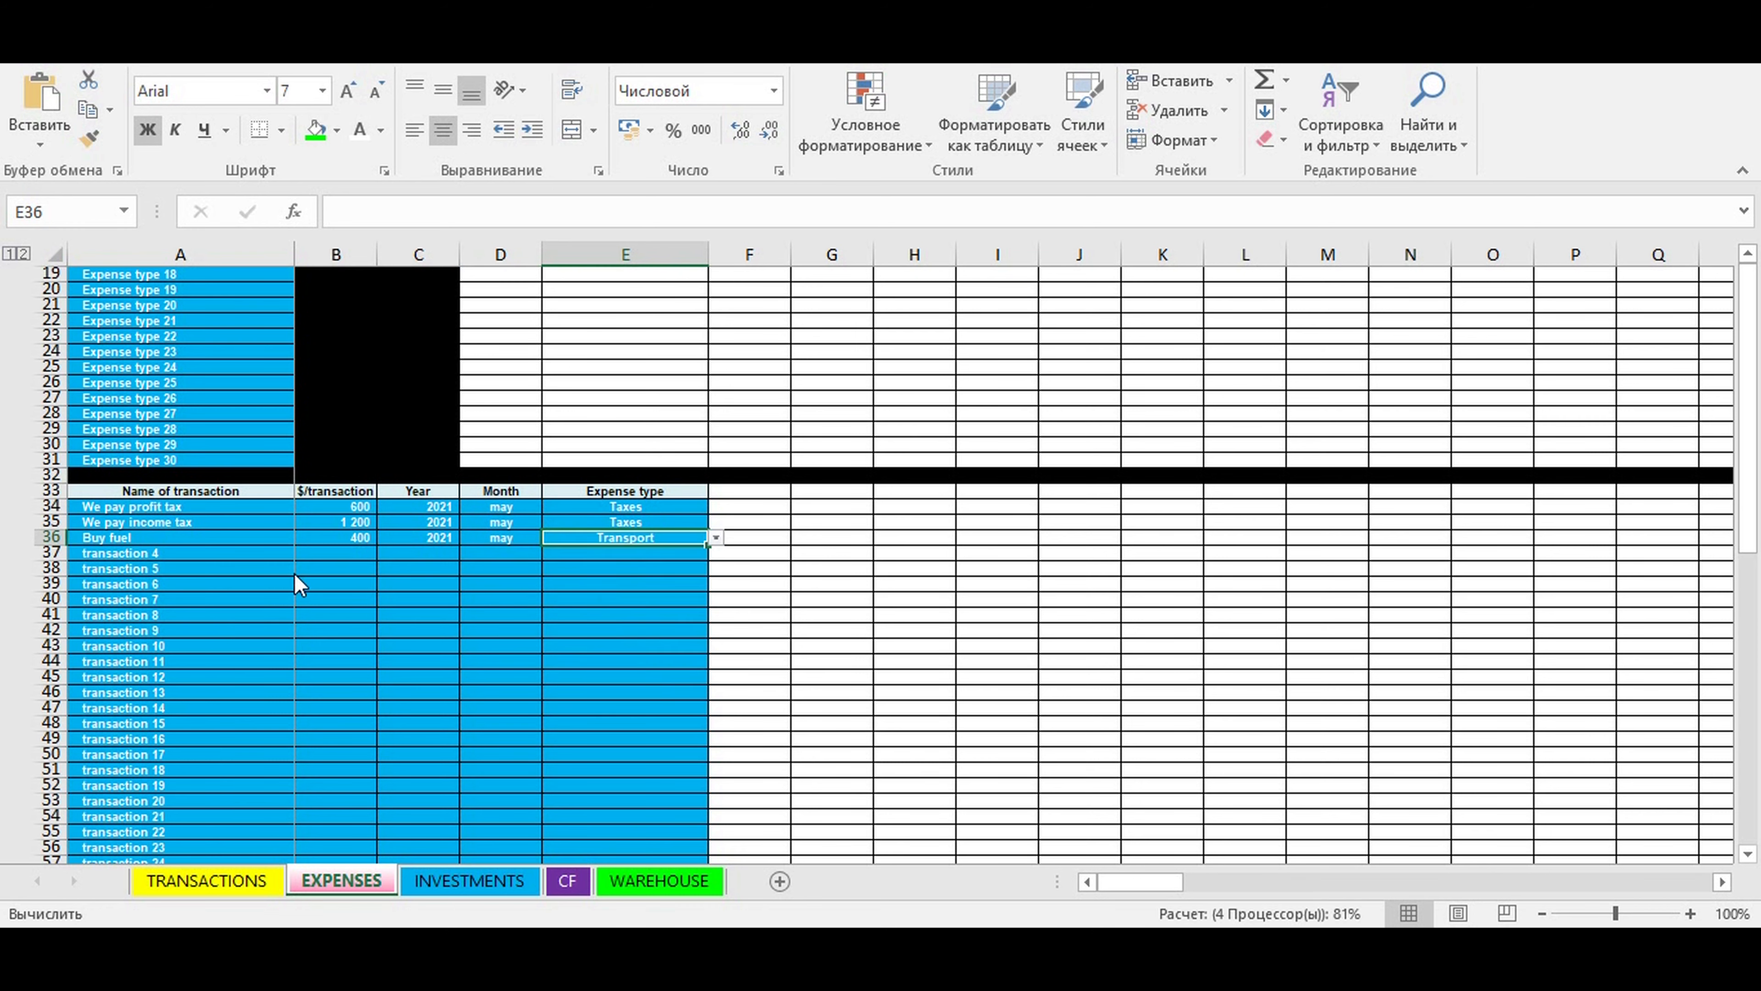
- Name the fourth expense transaction in row 37 "Google Ads"
left_click(109, 549)
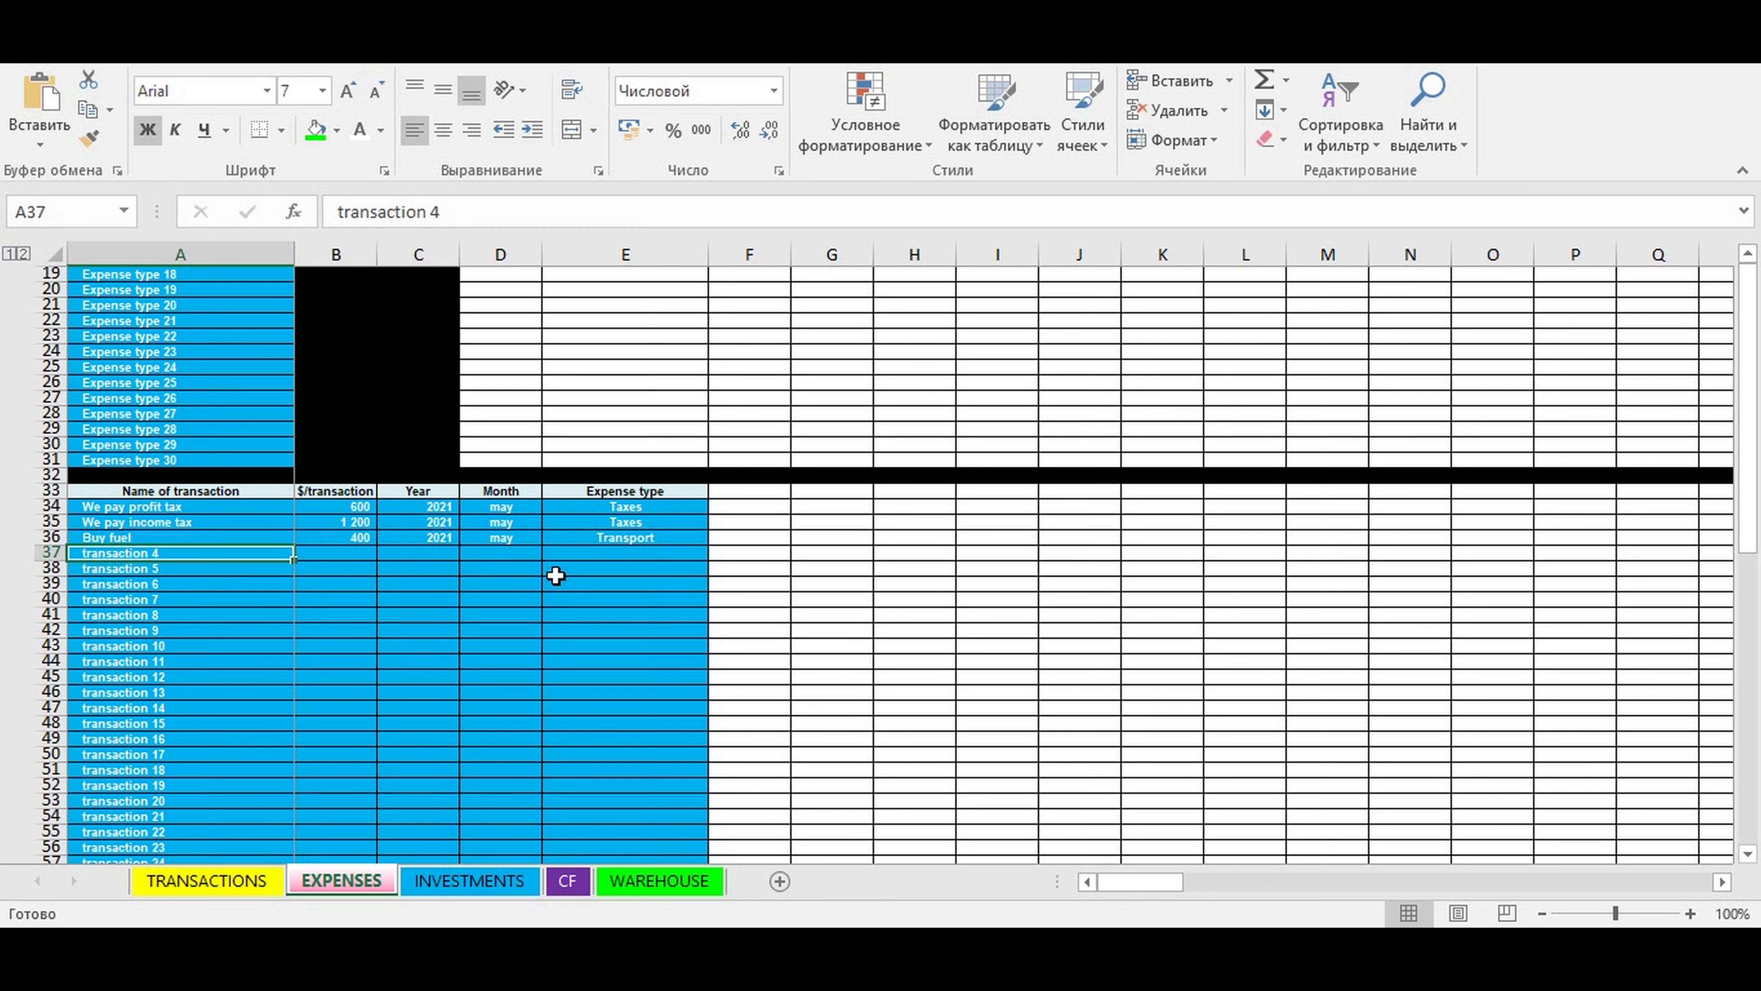
type("Google Ads")
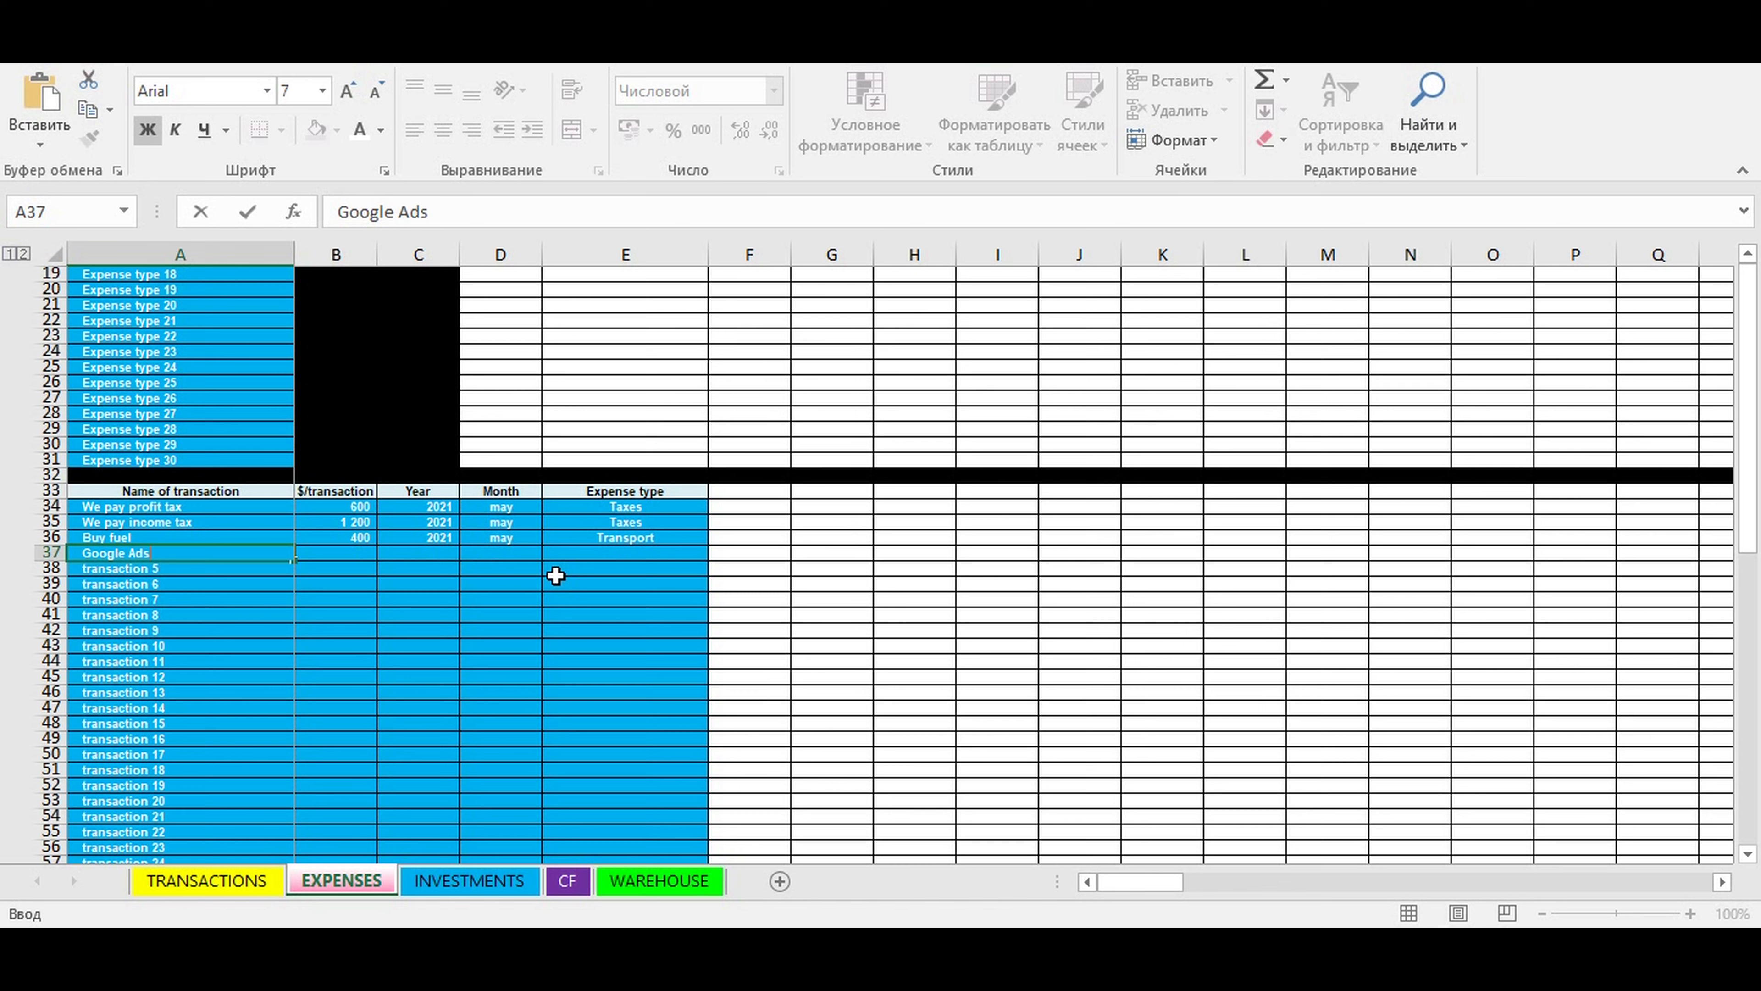
- Enter an amount of 800 and the year 2021 for the Google Ads transaction
left_click(334, 553)
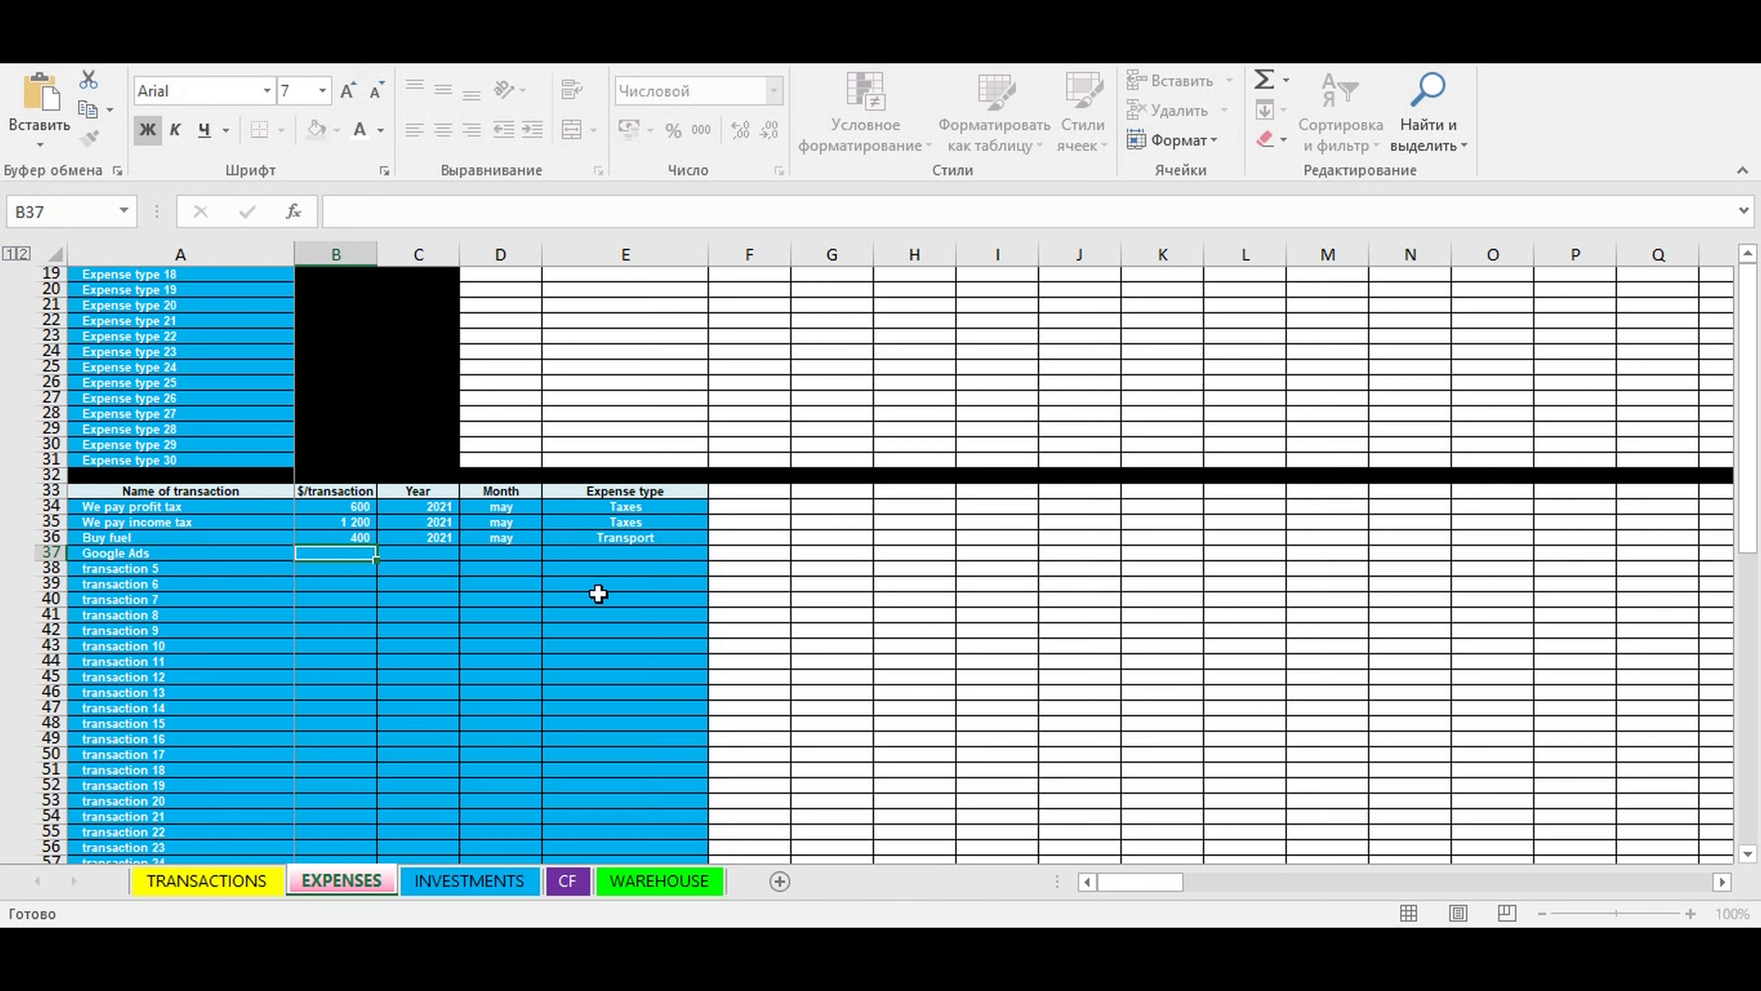
type("800")
left_click(424, 552)
left_click(465, 553)
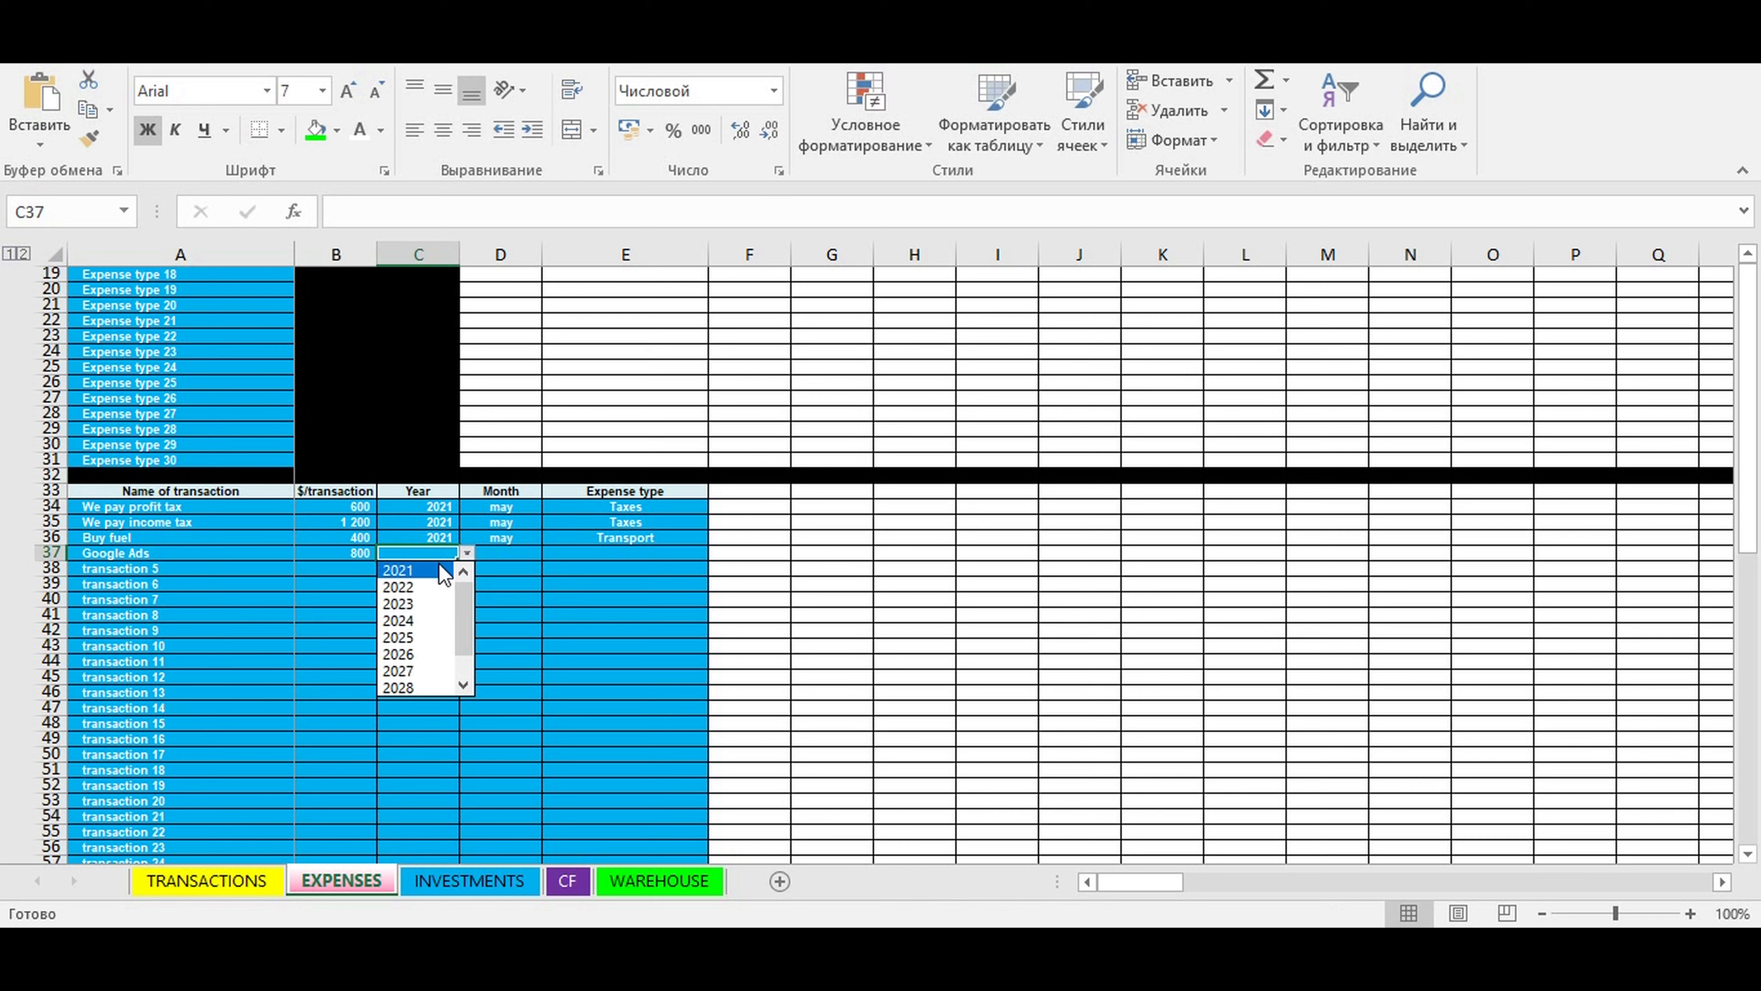
left_click(398, 570)
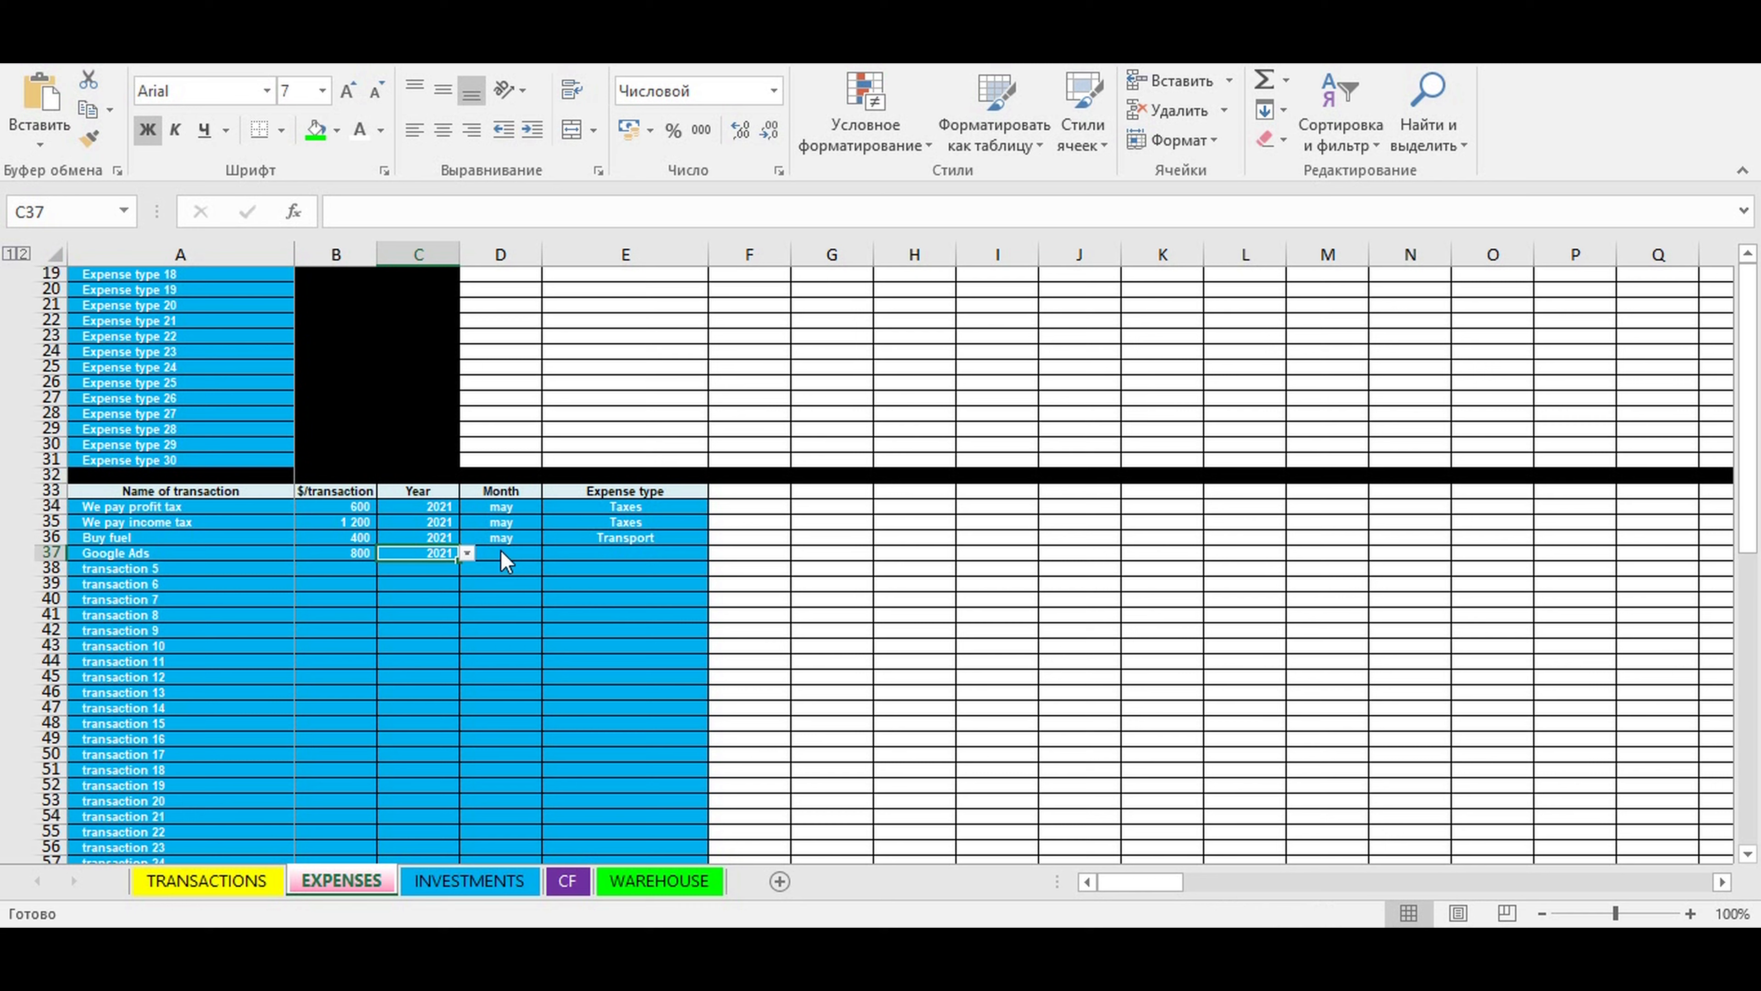
- Set the Google Ads transaction's month to may and its expense type to Ads
left_click(501, 552)
left_click(545, 554)
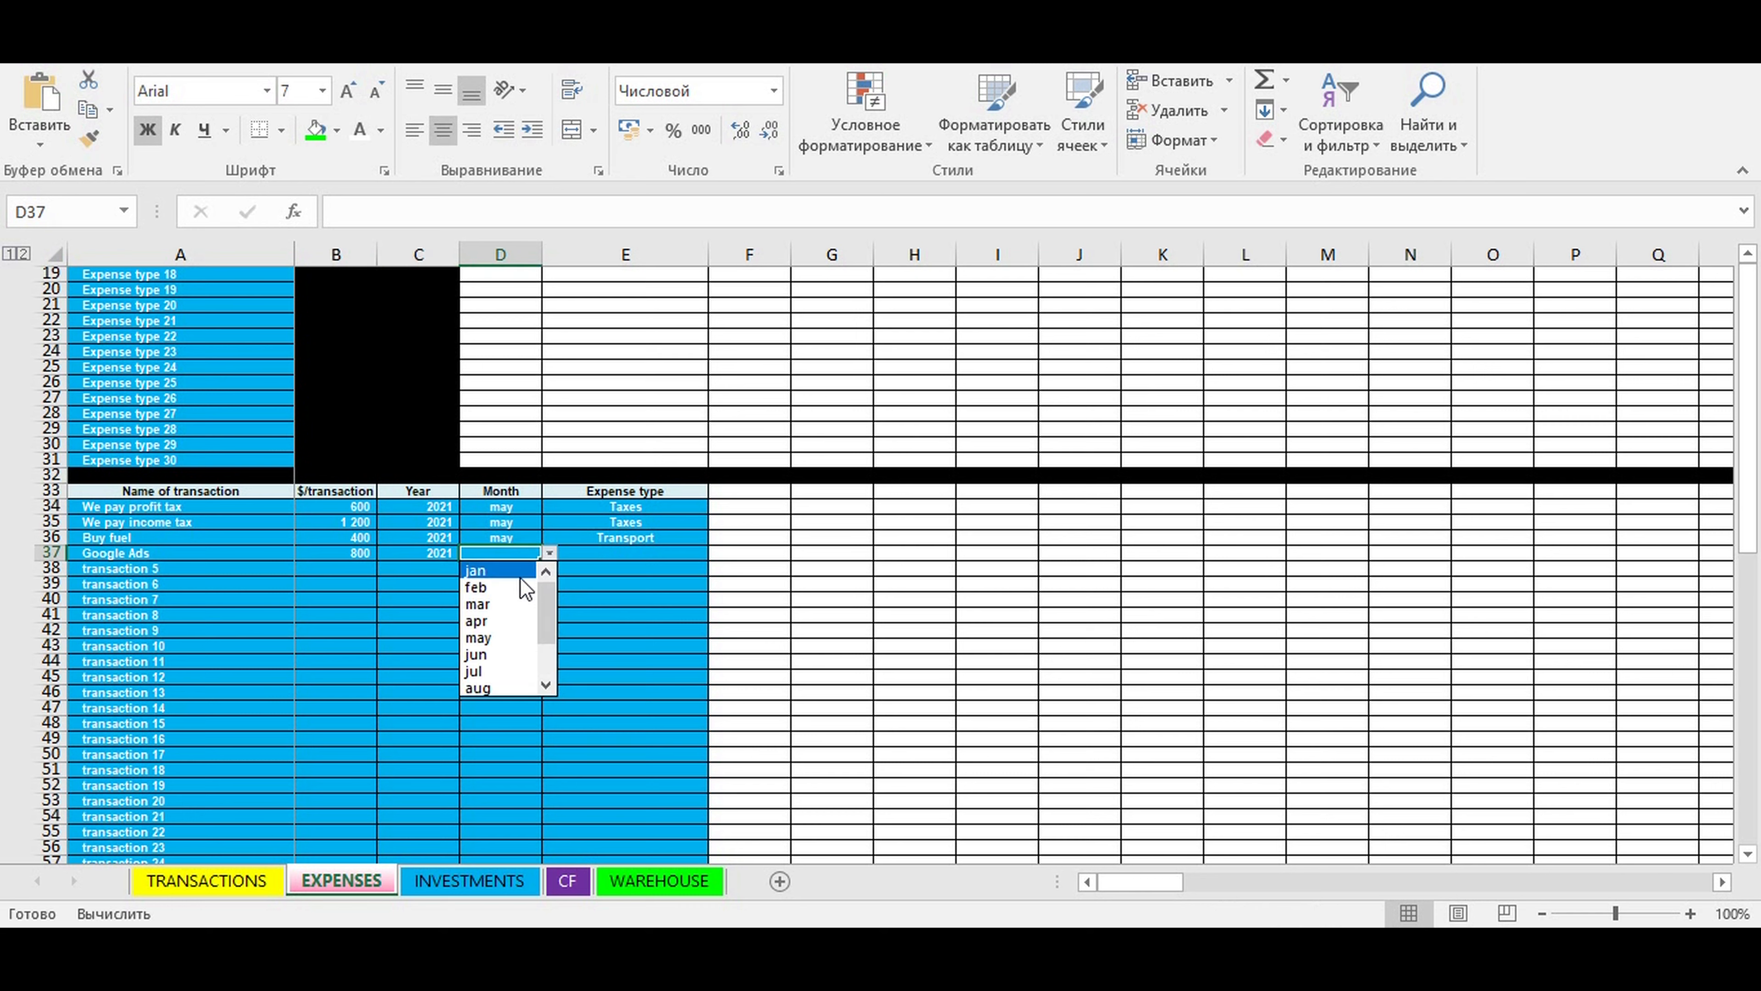
left_click(495, 637)
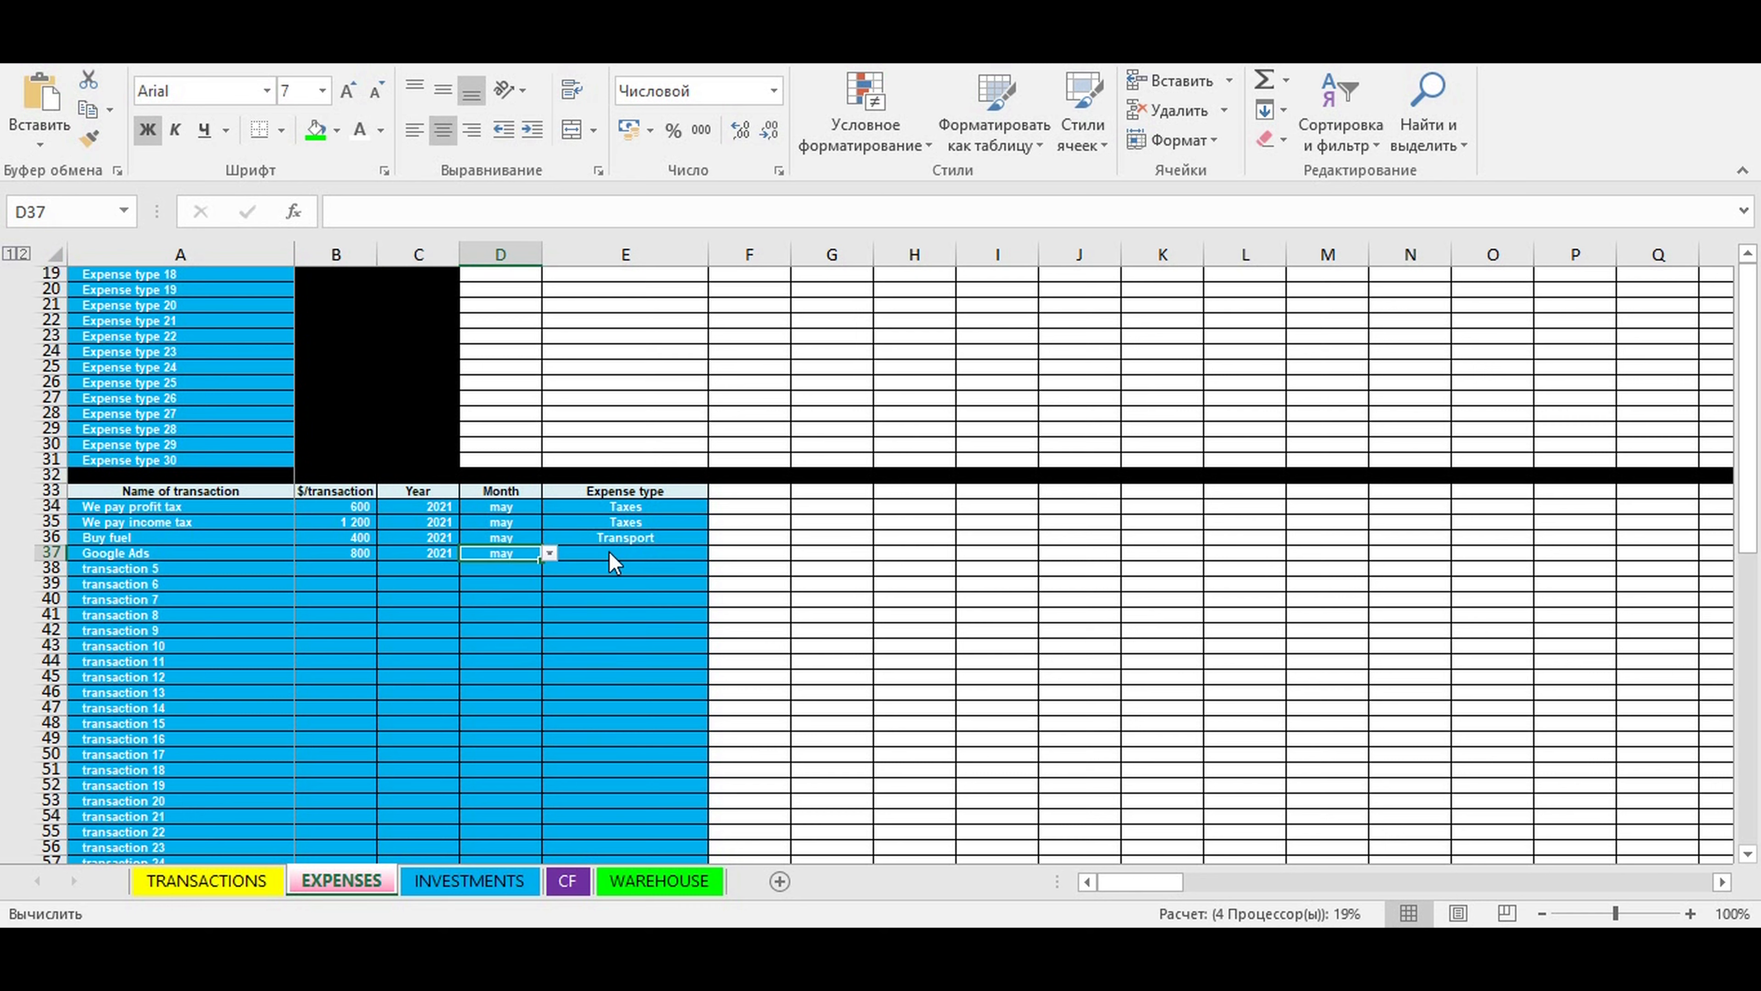
left_click(656, 553)
left_click(715, 553)
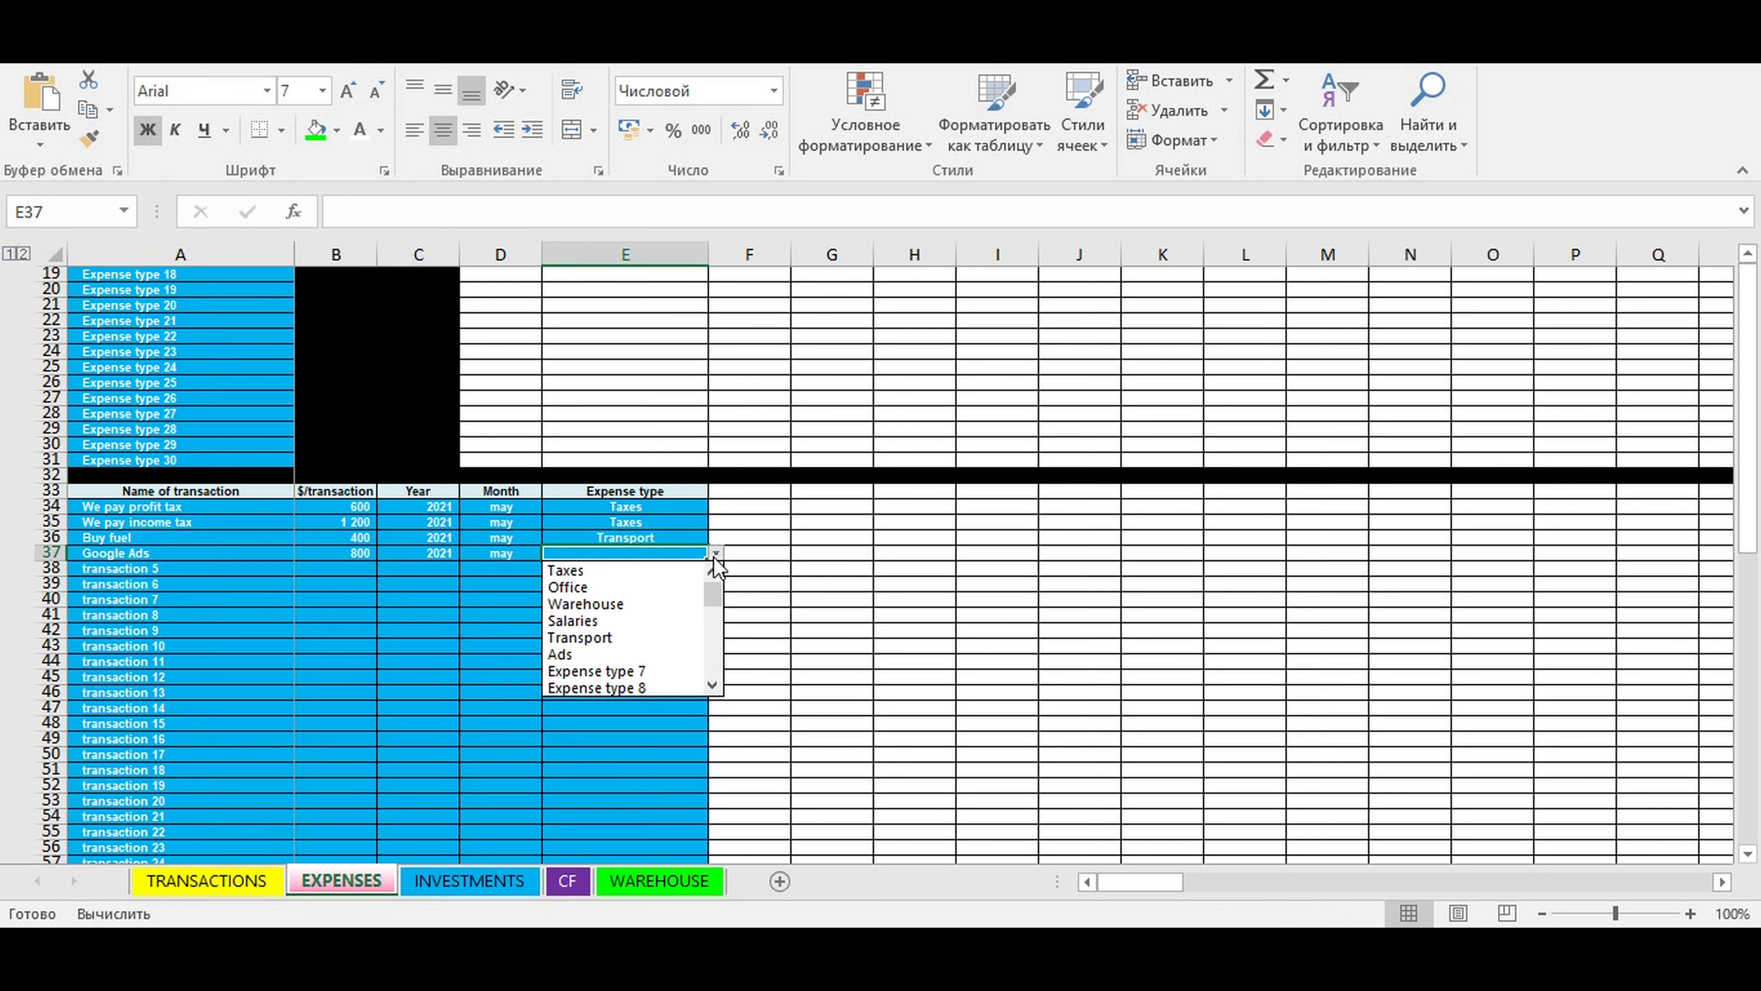
left_click(580, 652)
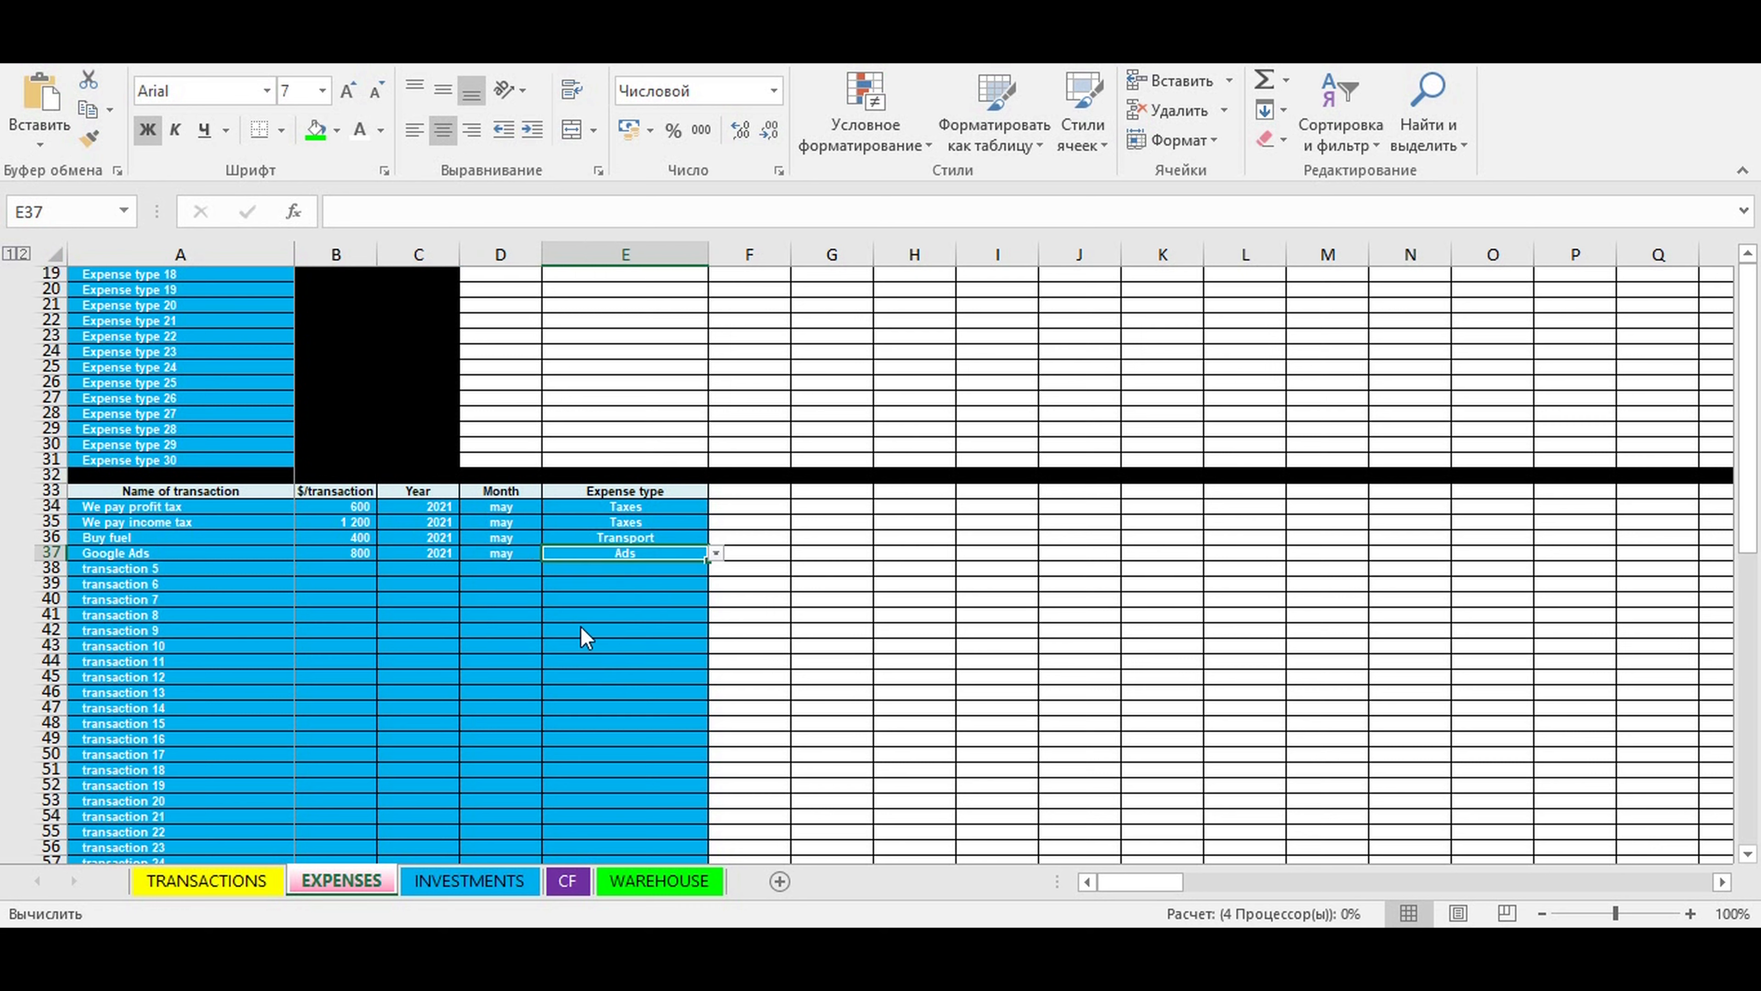
- Name the fifth expense transaction in row 38 "Facebook Ads"
left_click(104, 566)
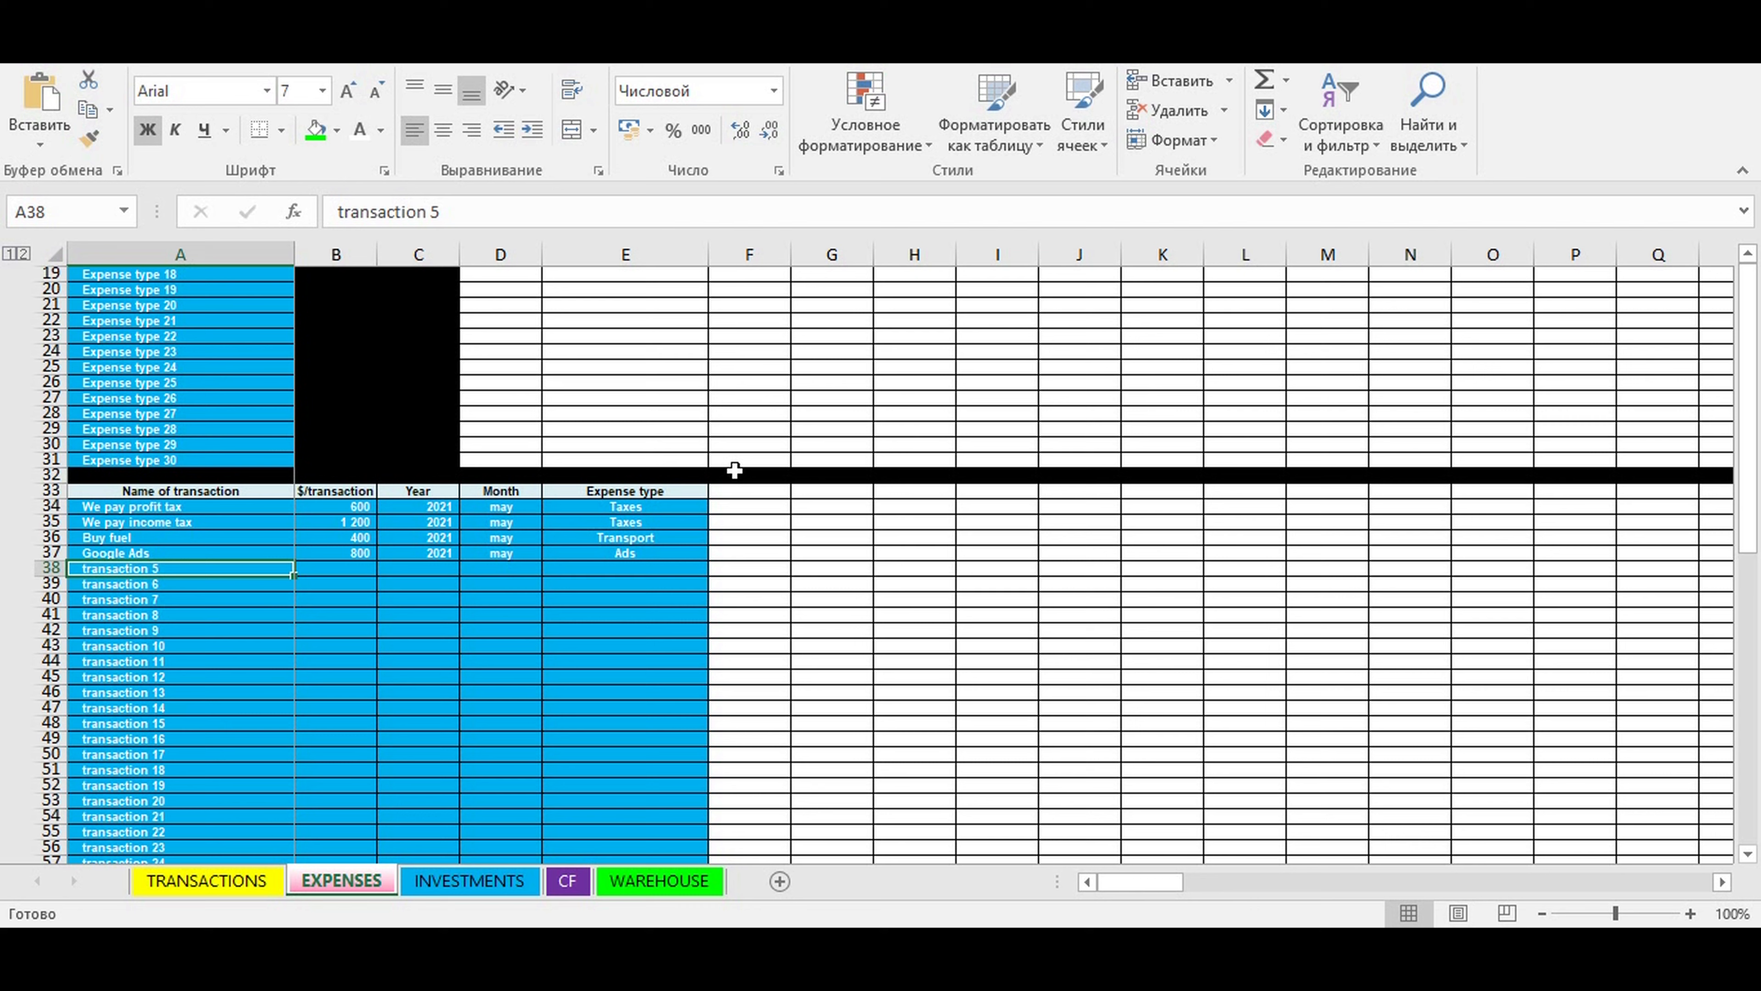
type("Face")
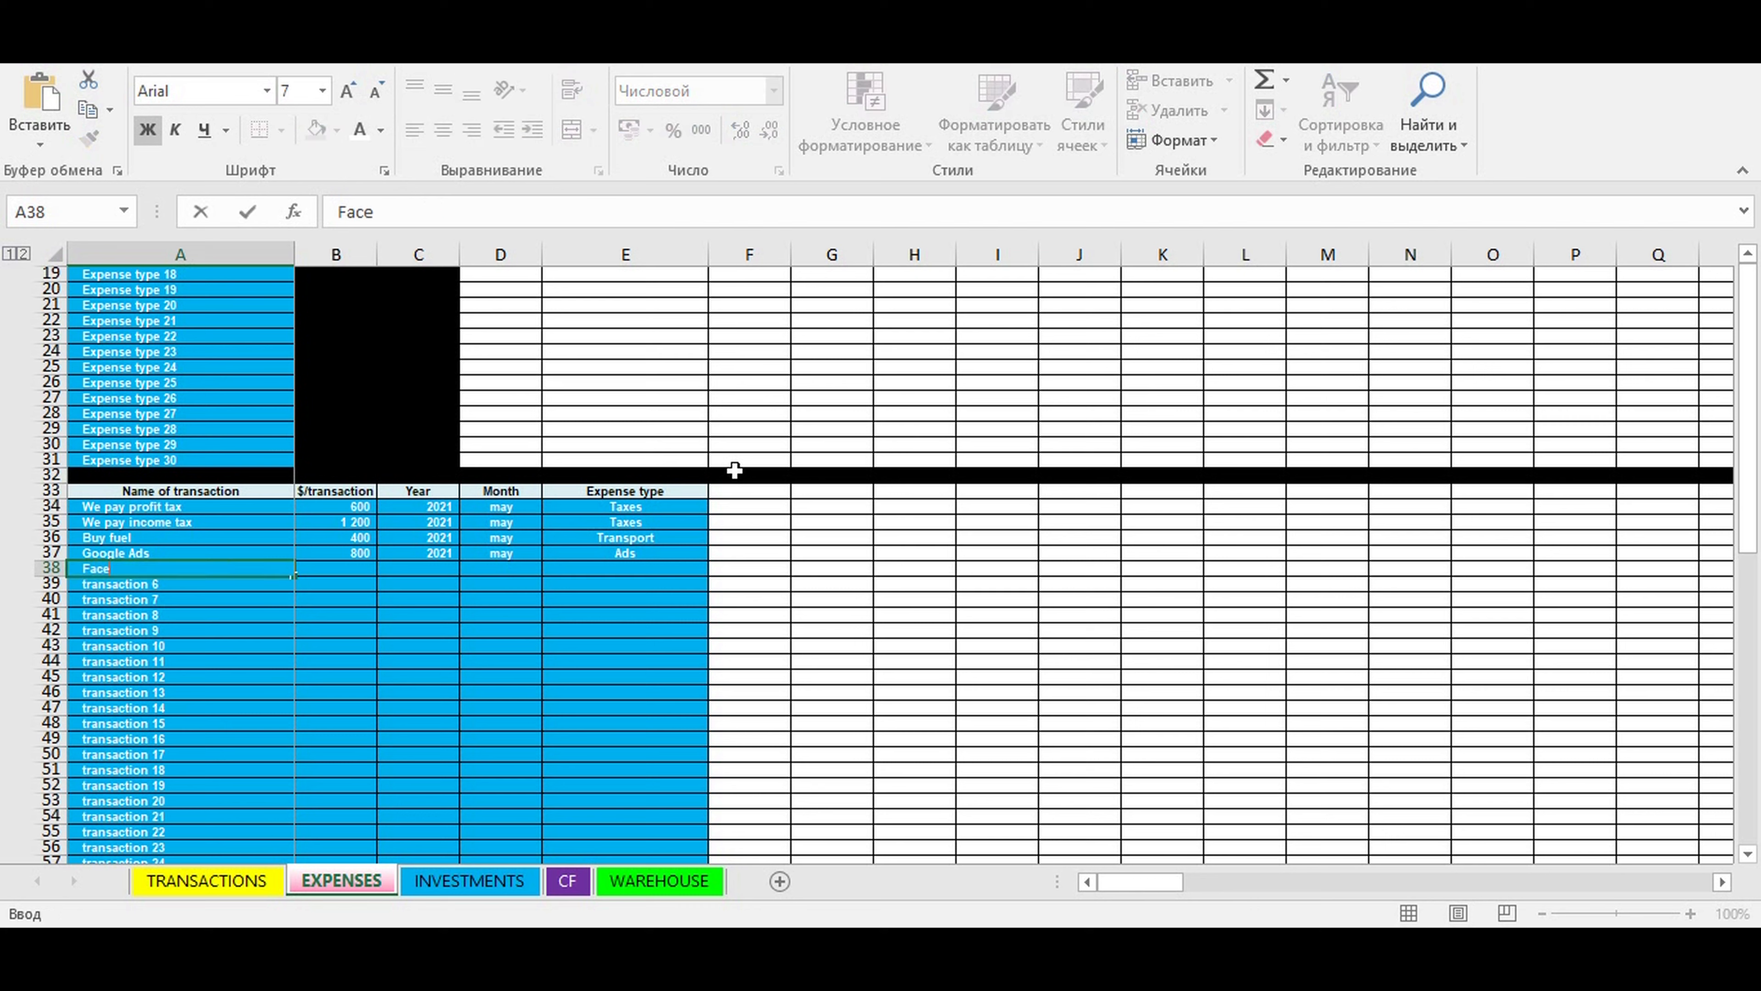
type("book Ads")
left_click(336, 616)
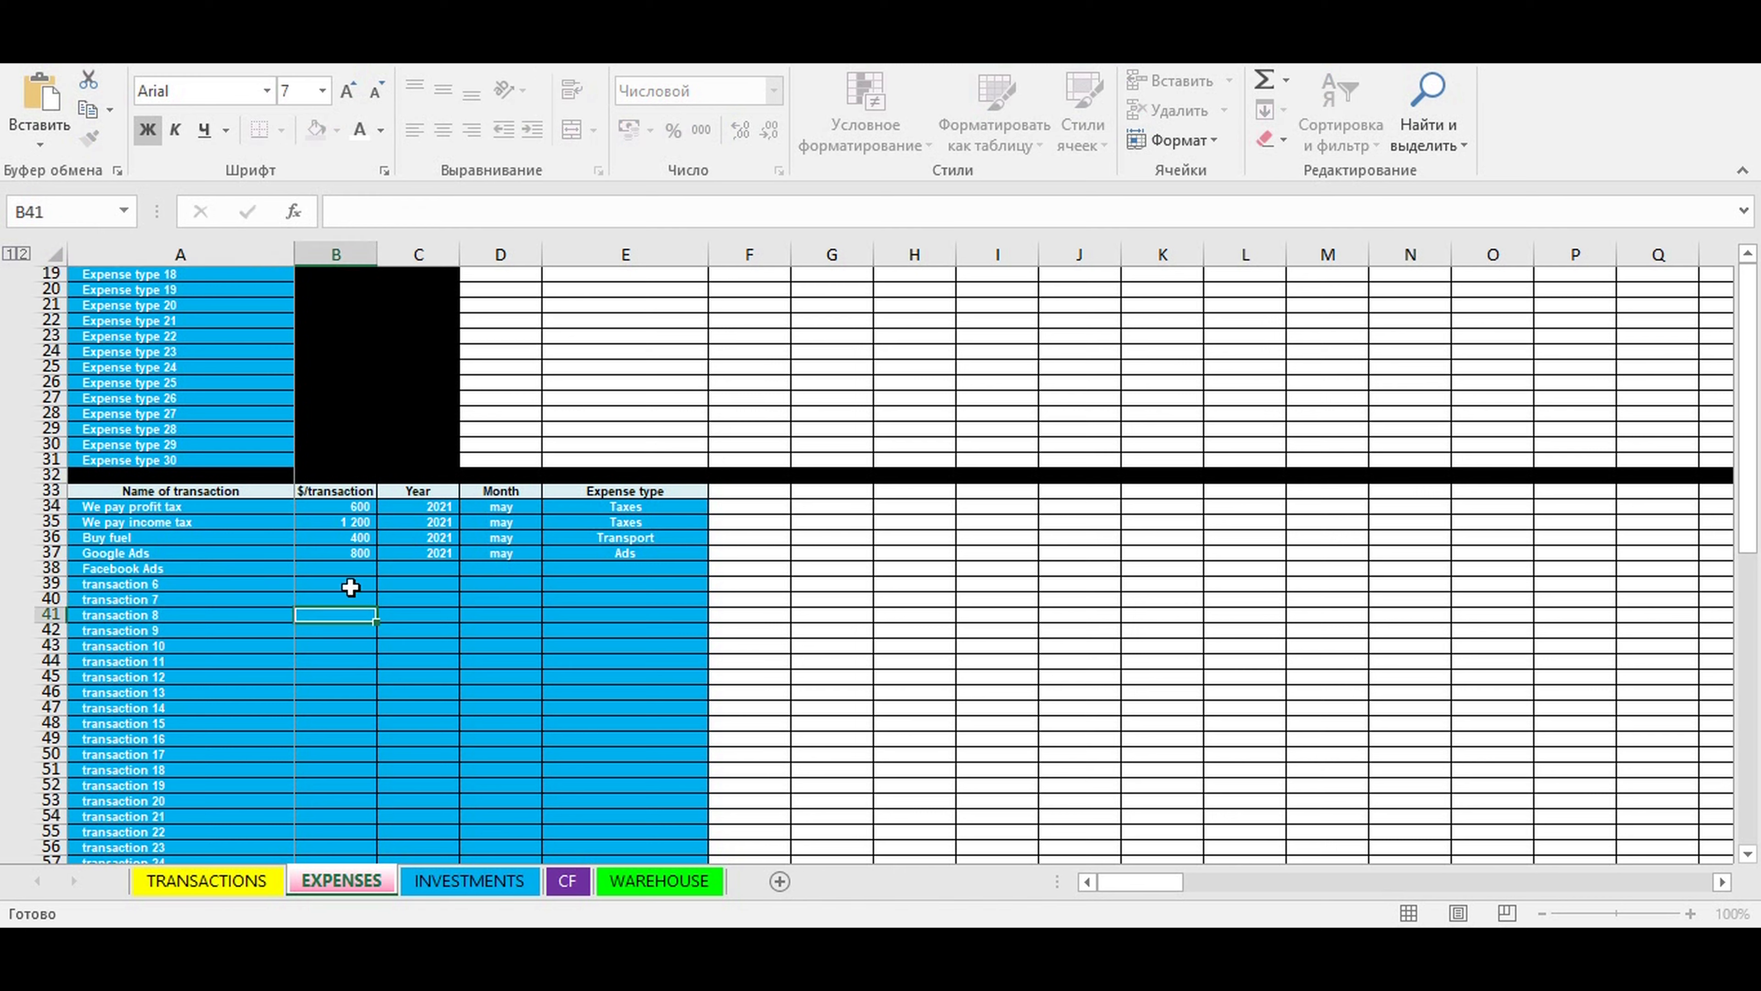
- Enter an amount of 1500 and the year 2021 for the Facebook Ads transaction
left_click(321, 570)
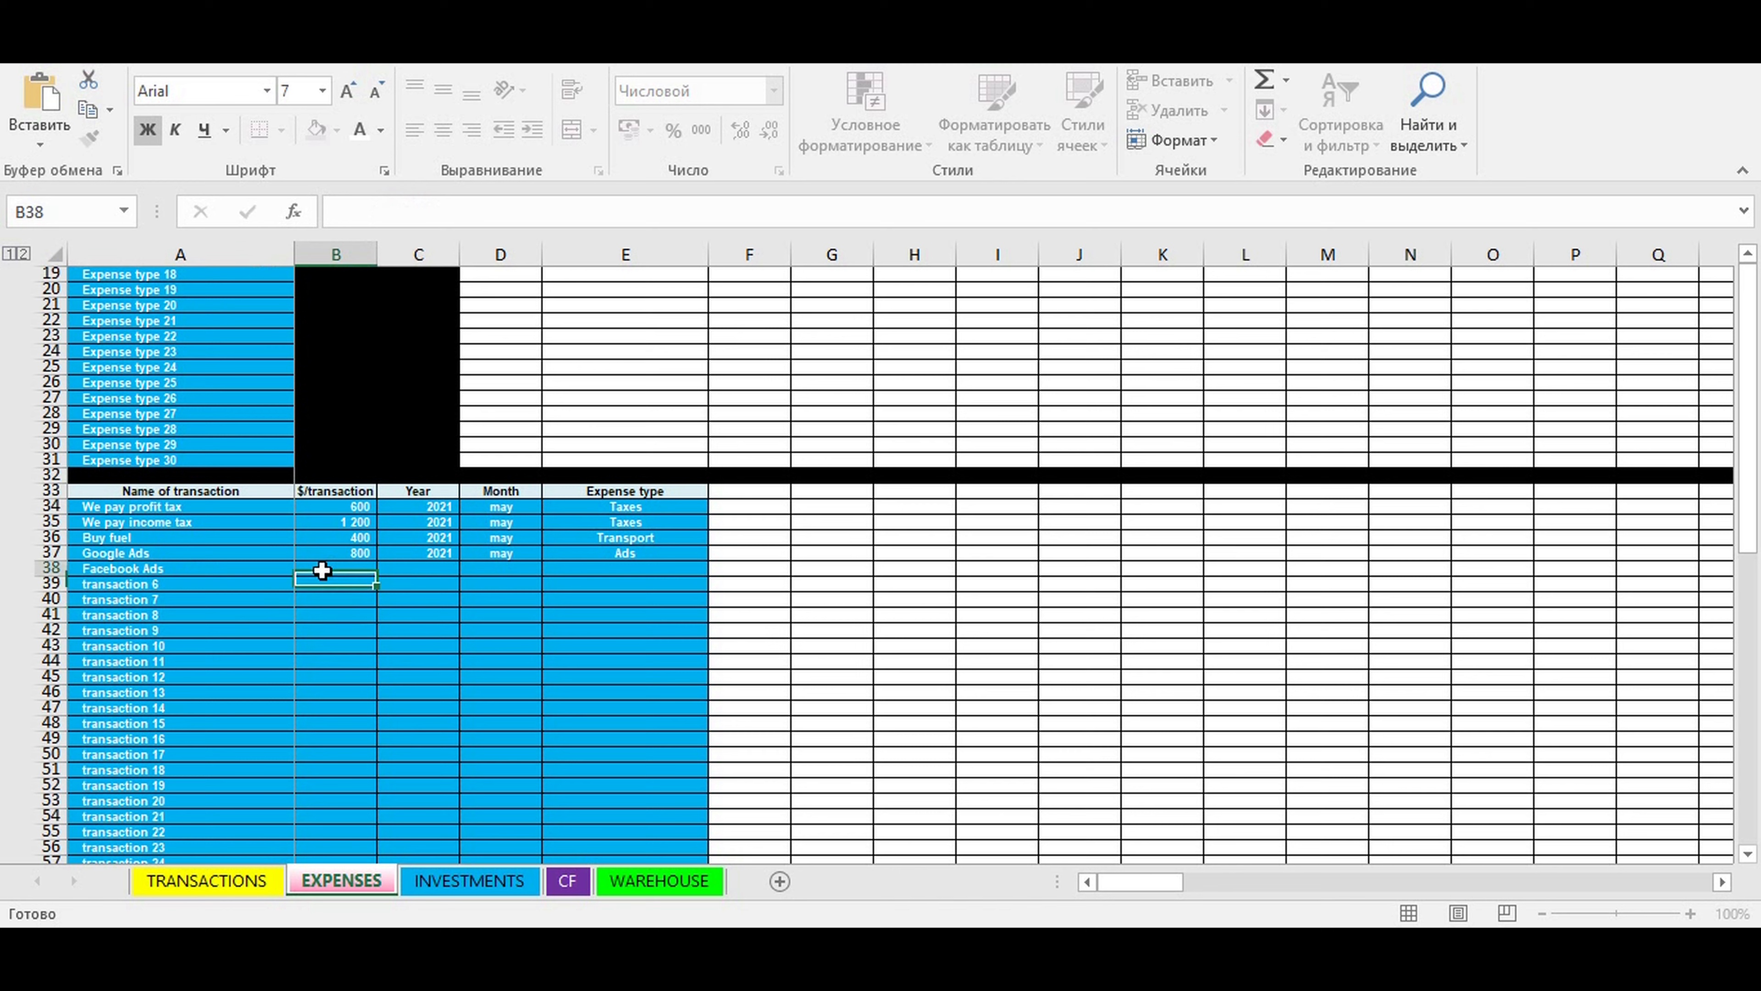
type("1500")
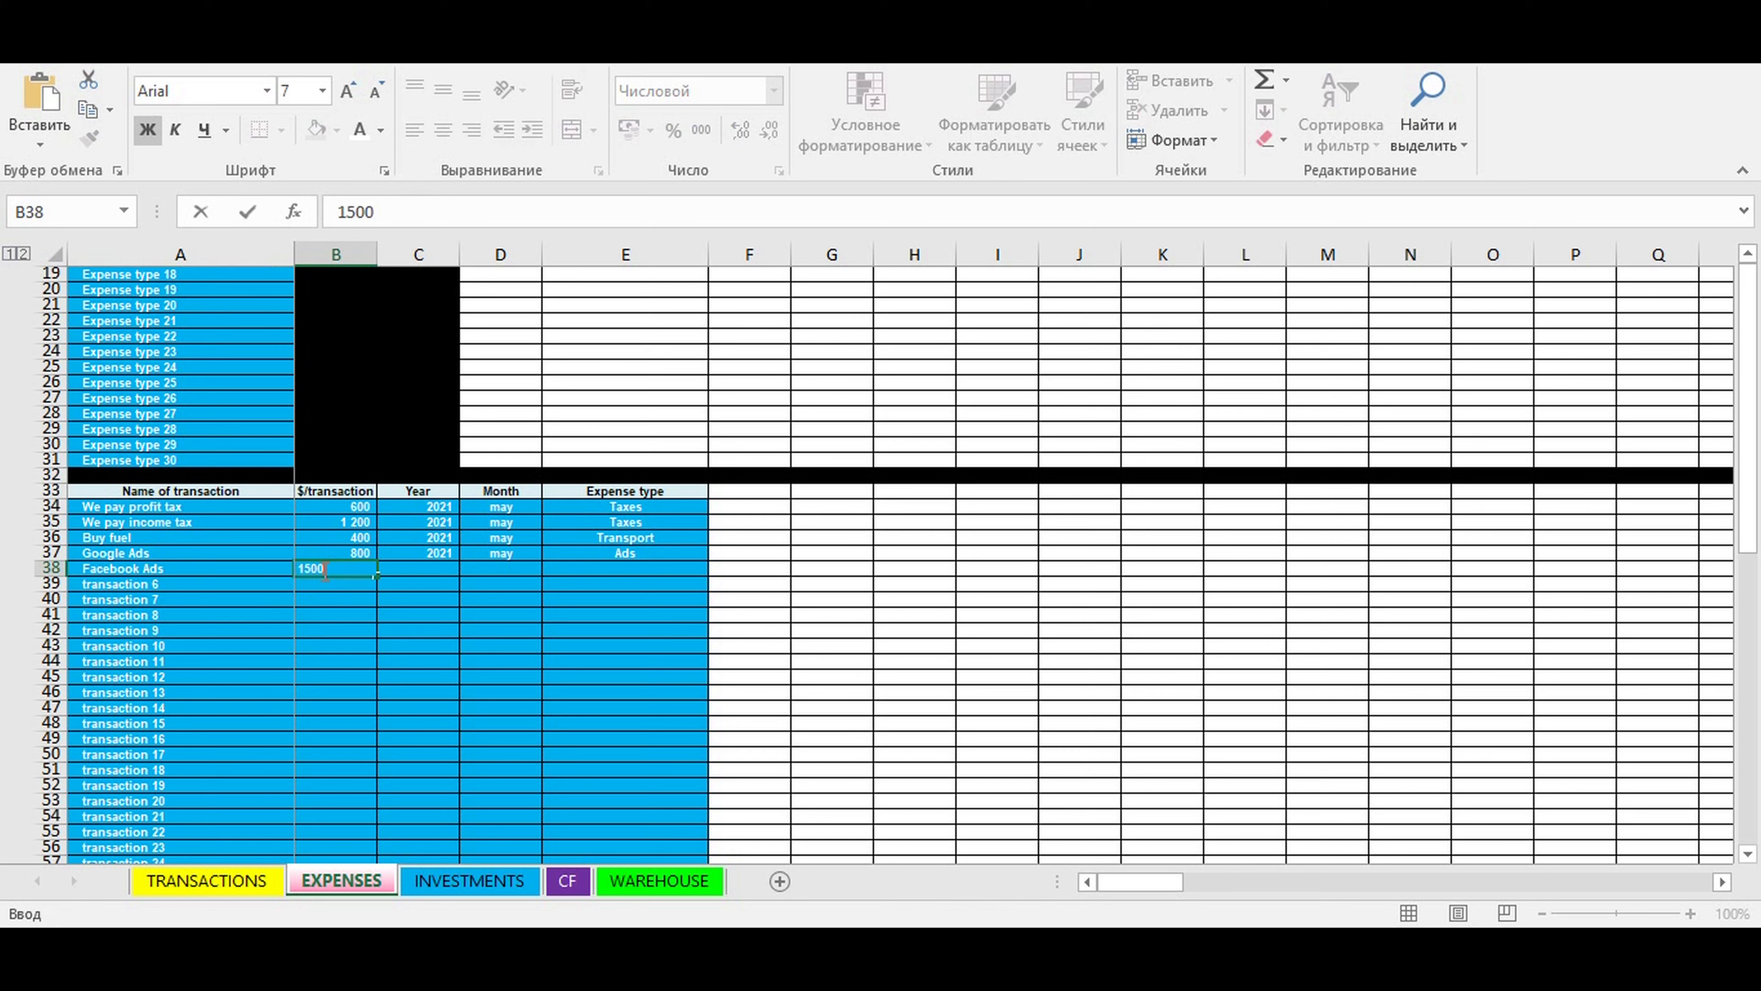
left_click(423, 568)
left_click(466, 568)
left_click(444, 585)
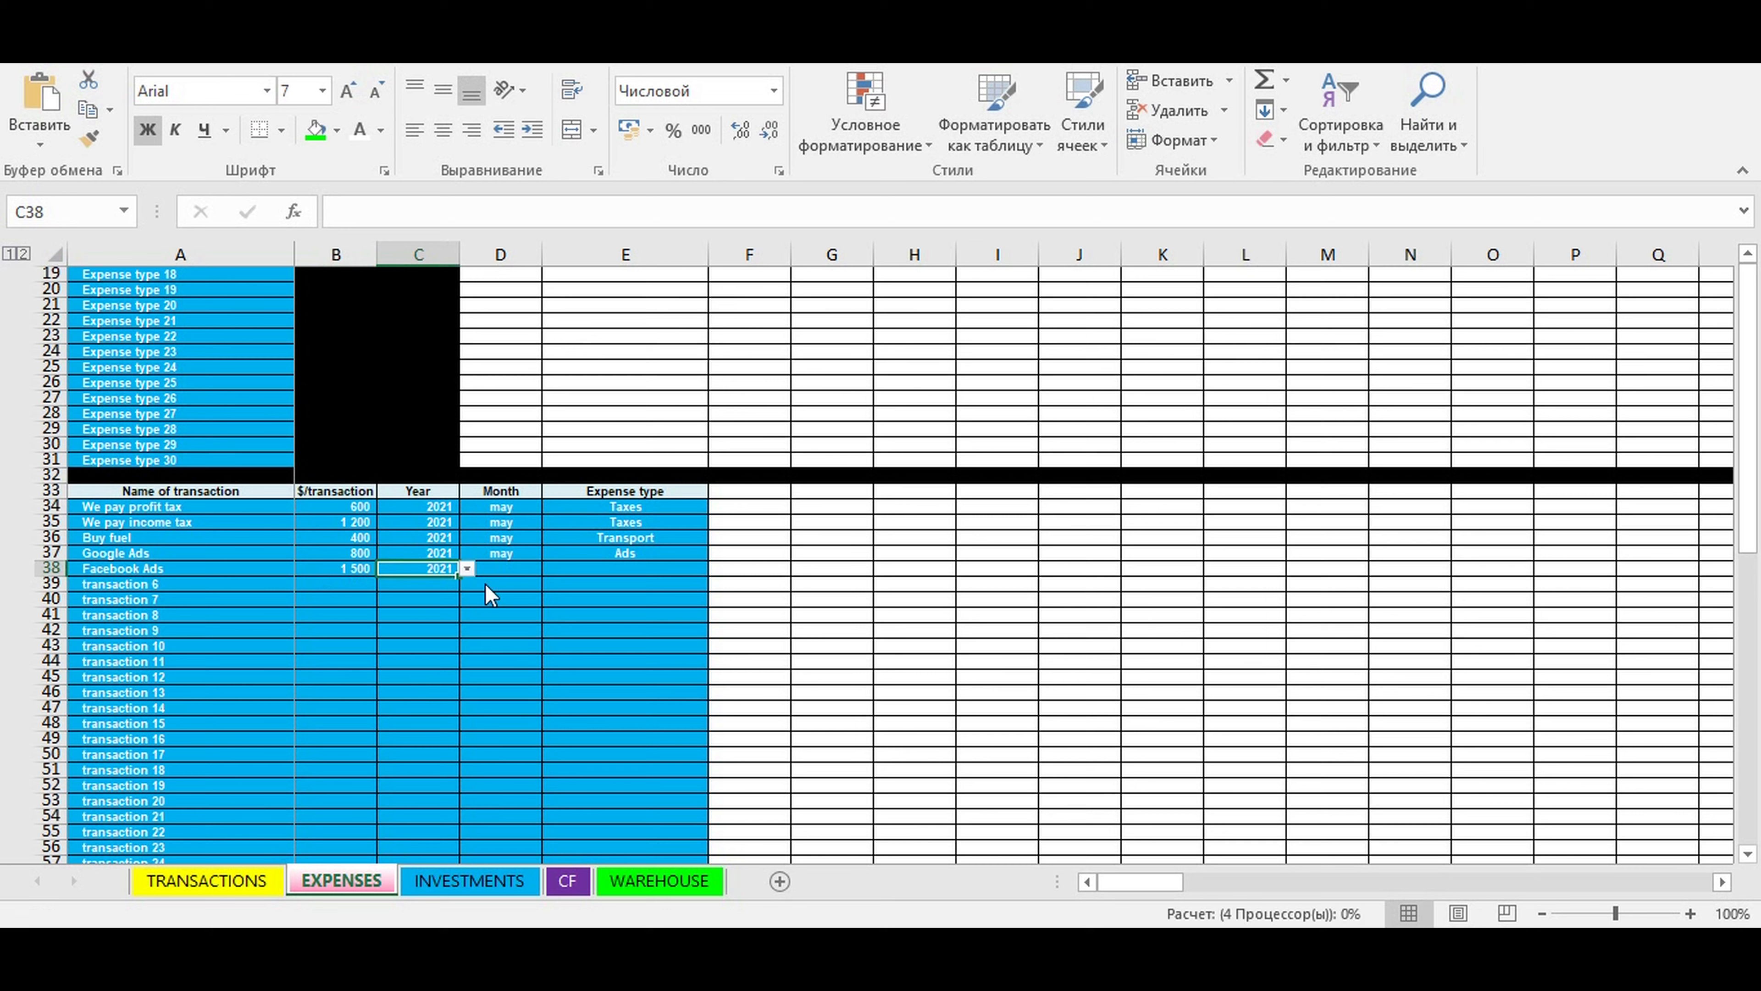
- Set the Facebook Ads transaction's month to may and its expense type to Ads
left_click(508, 568)
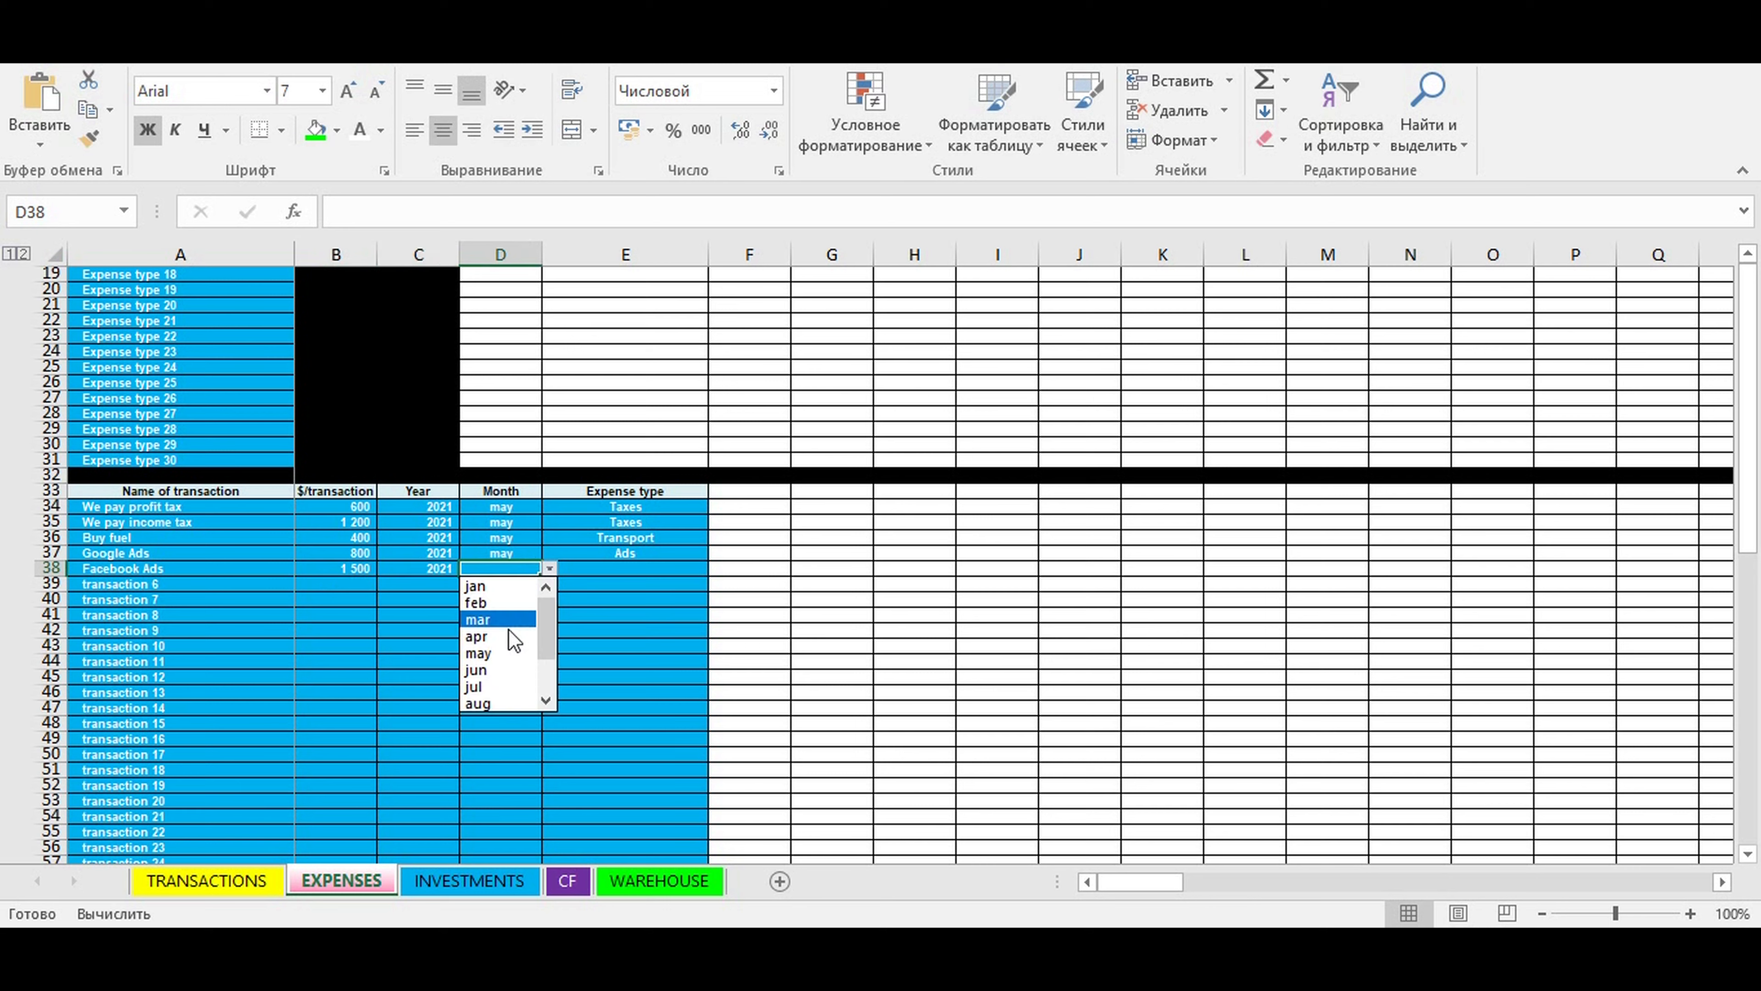
left_click(498, 652)
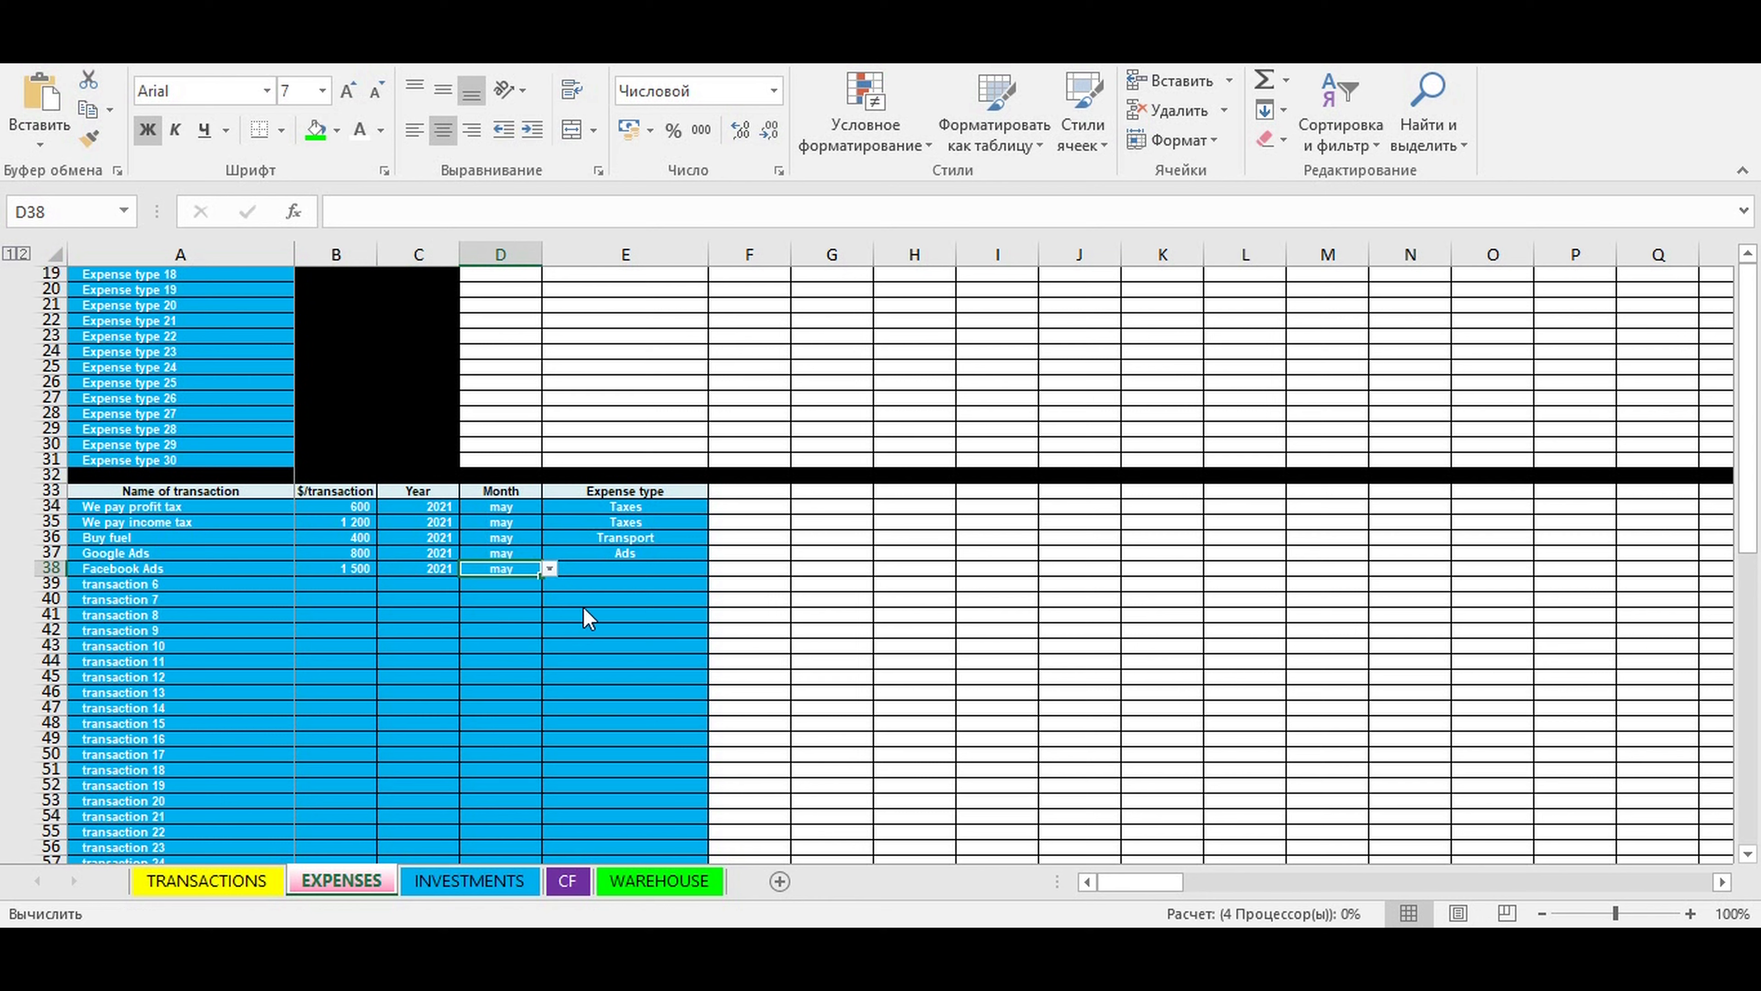
left_click(629, 568)
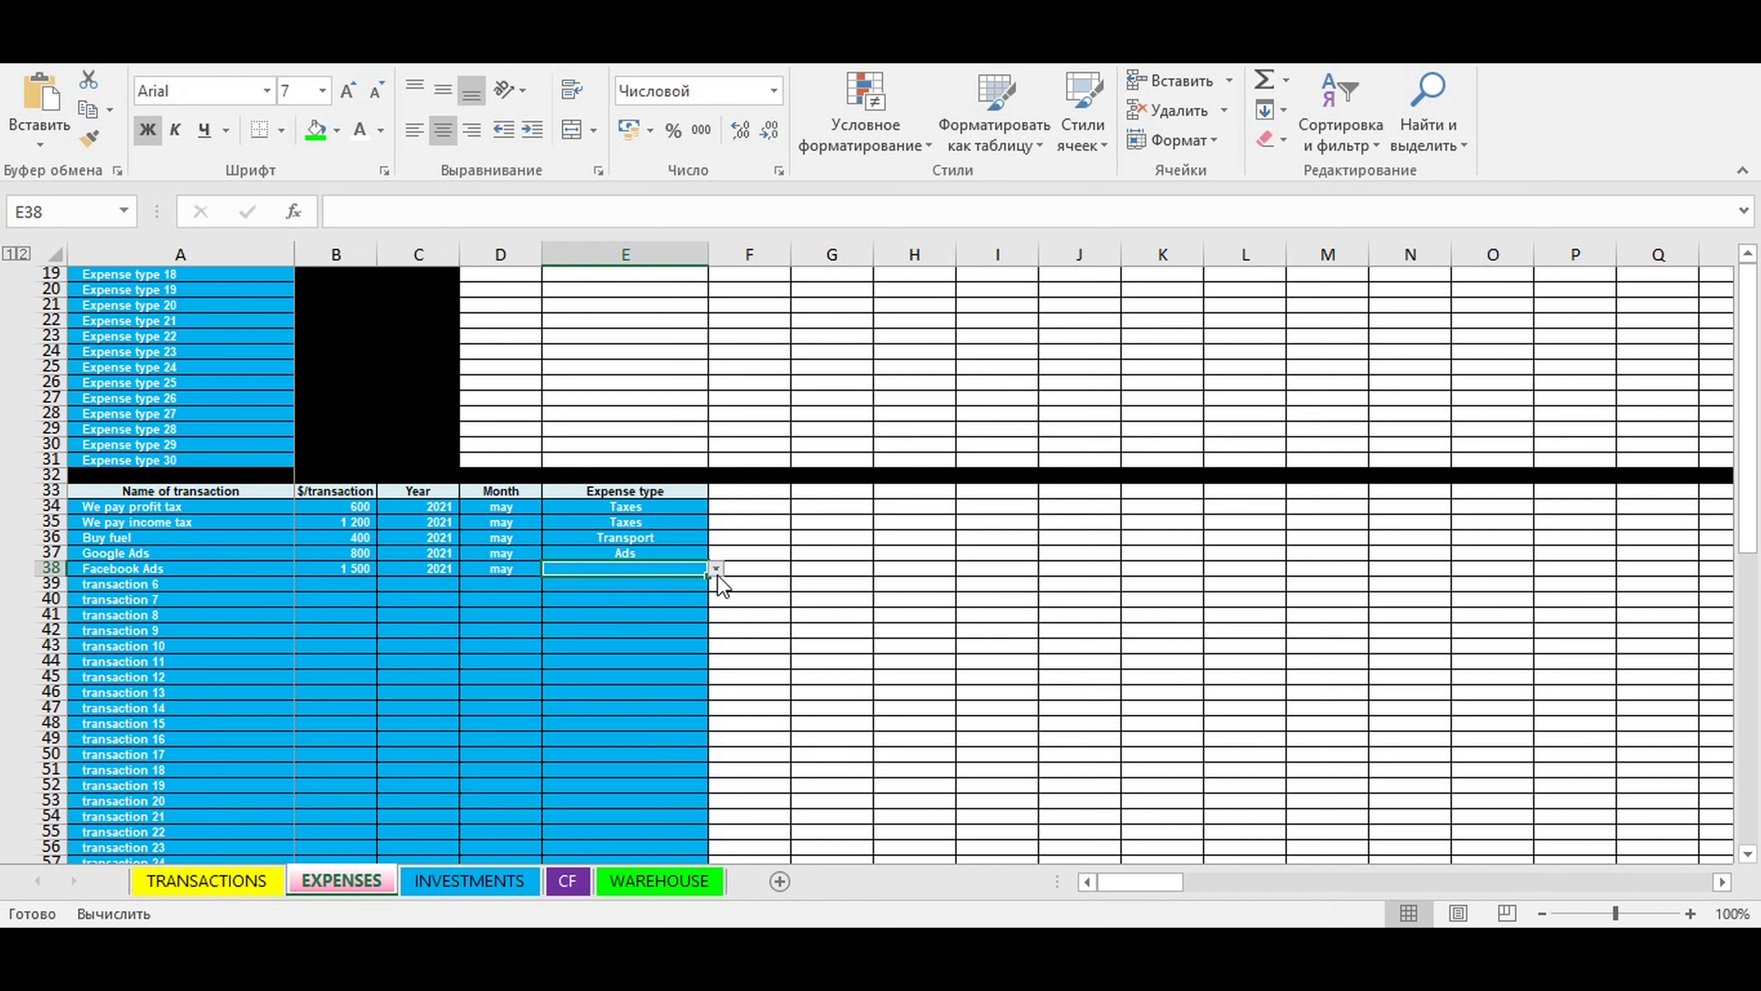
left_click(716, 575)
left_click(603, 667)
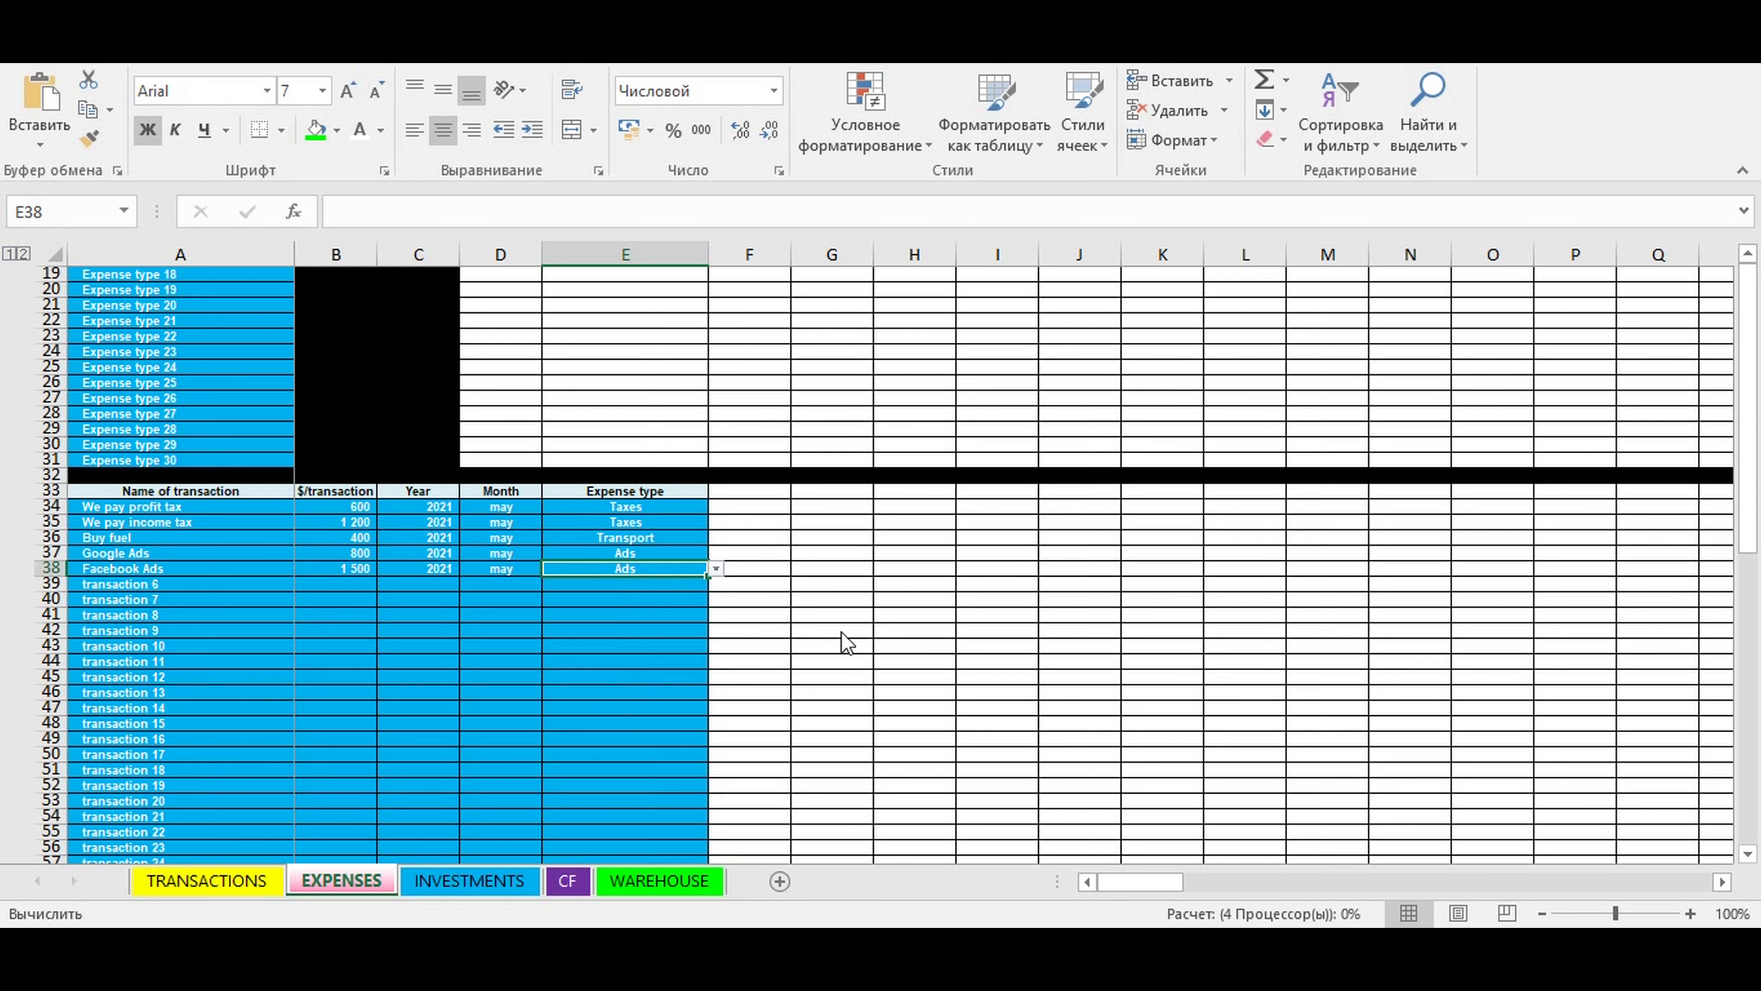
left_click(891, 622)
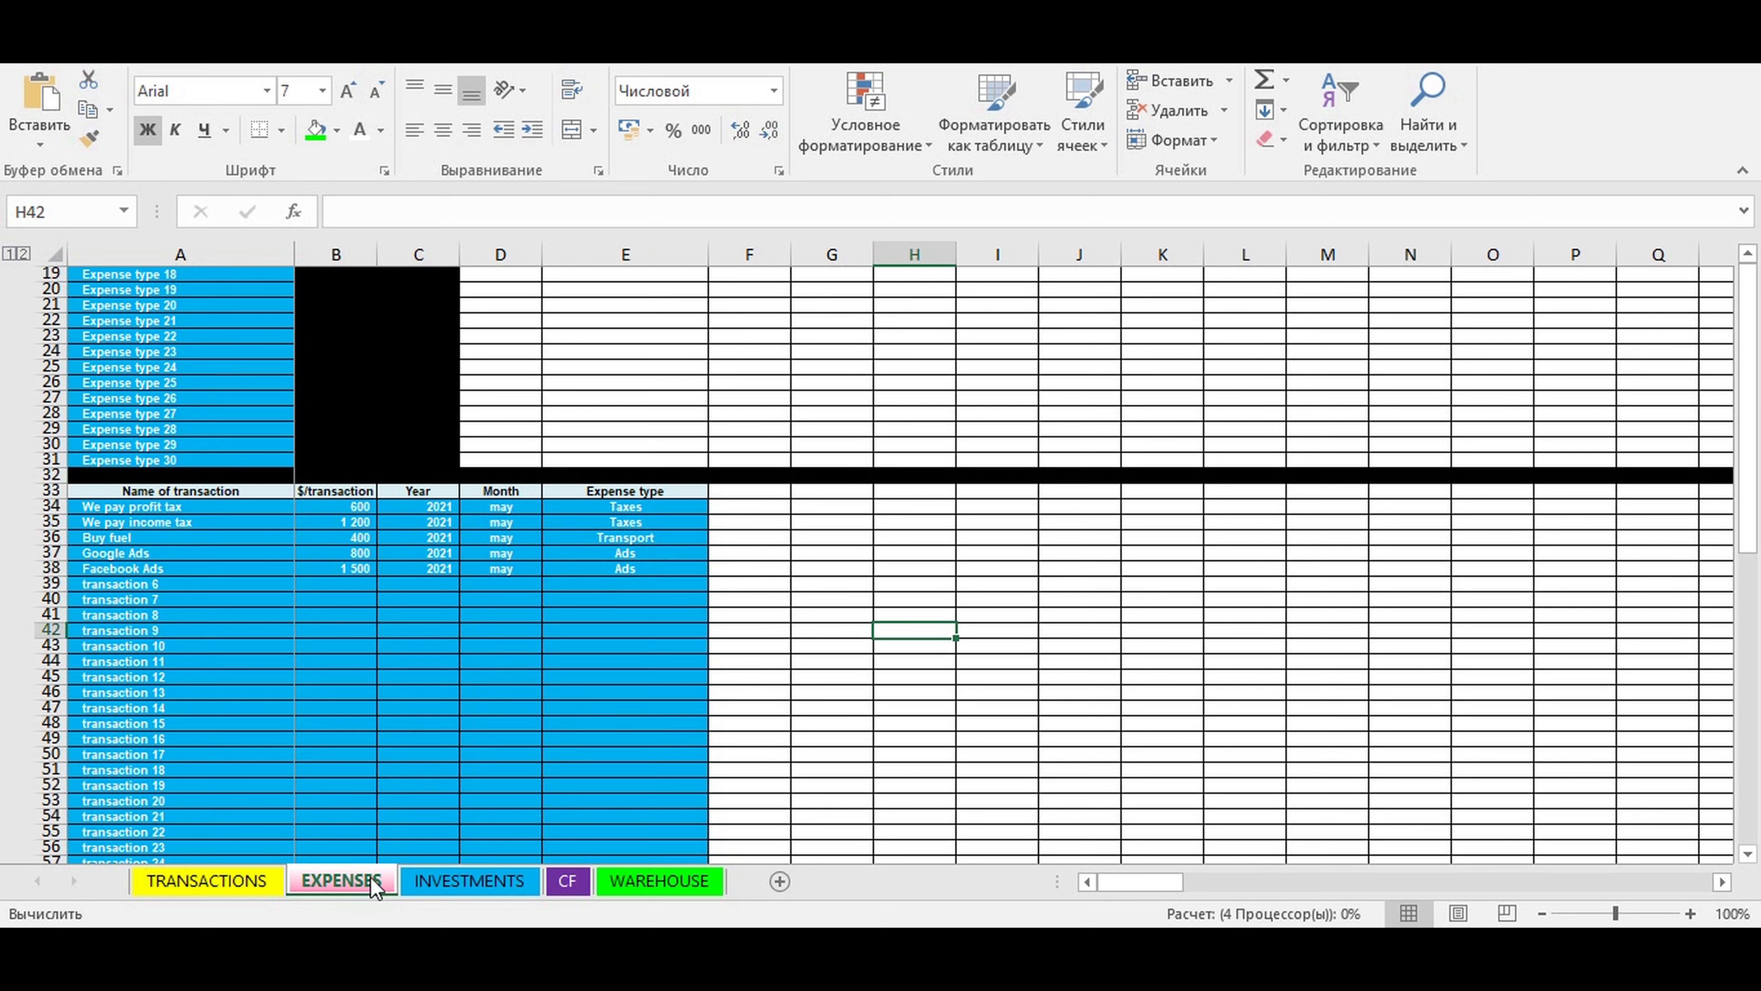
left_click(409, 661)
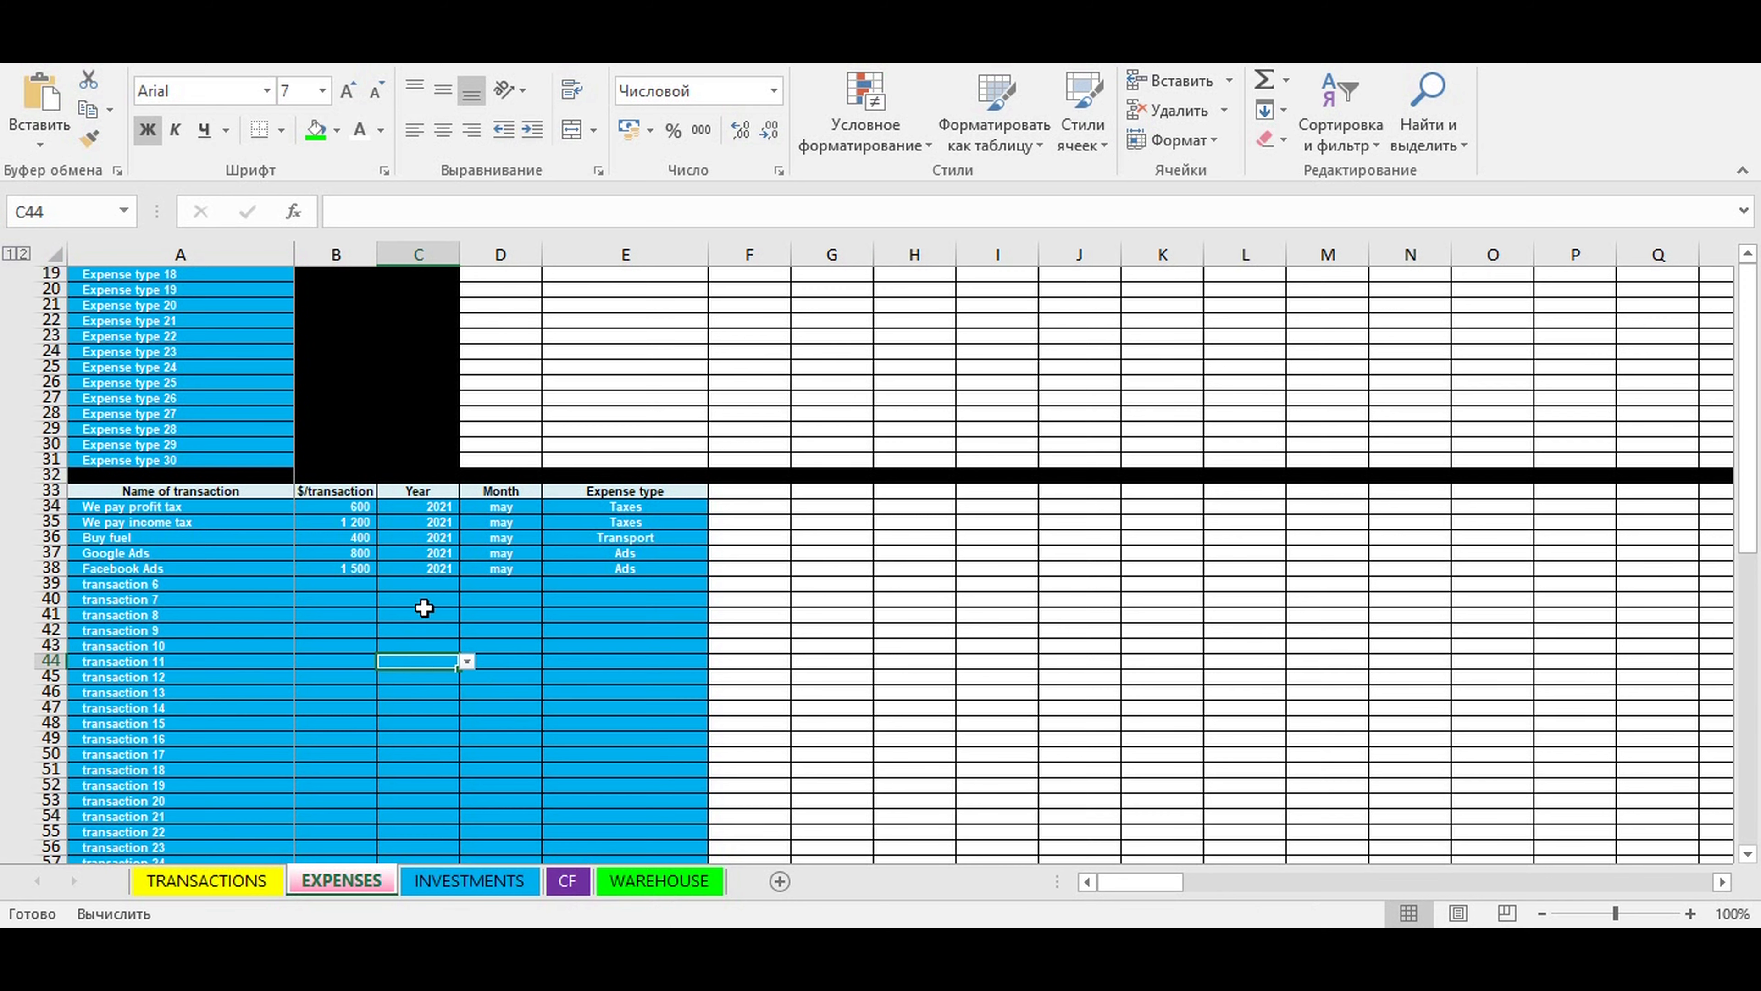
- Expand the operating cost rows on the CF sheet and check the May 2021 amount for Ads
left_click(567, 880)
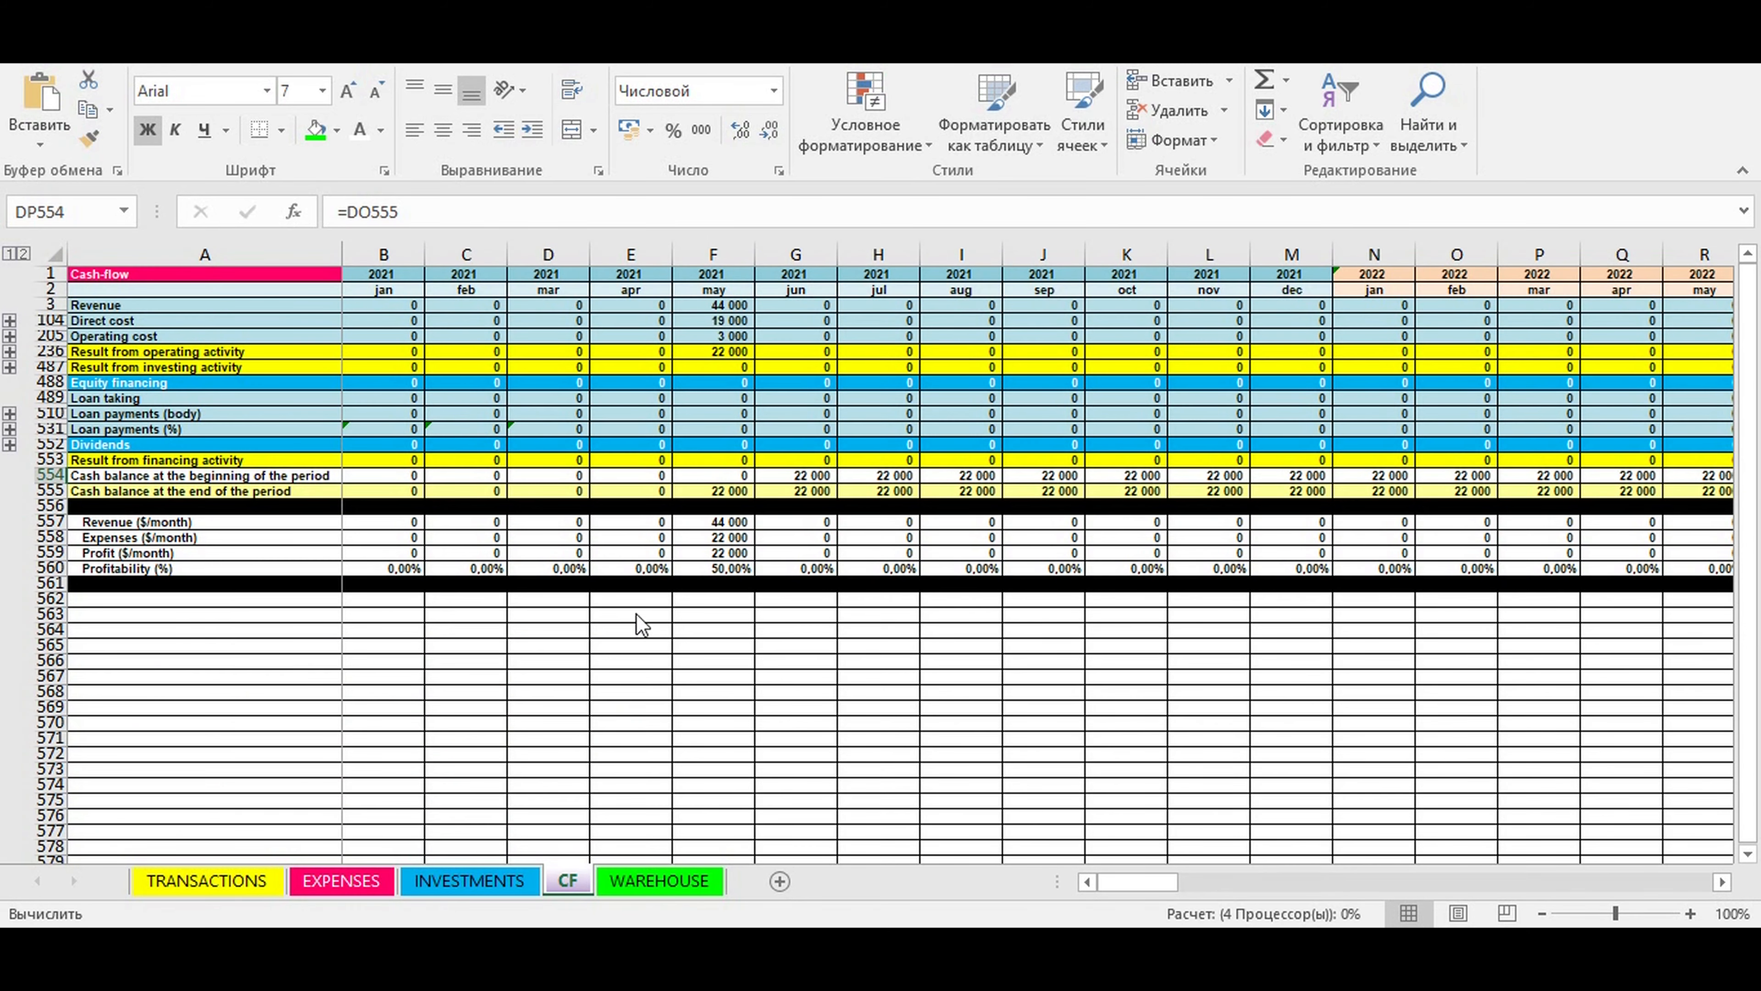
left_click(91, 337)
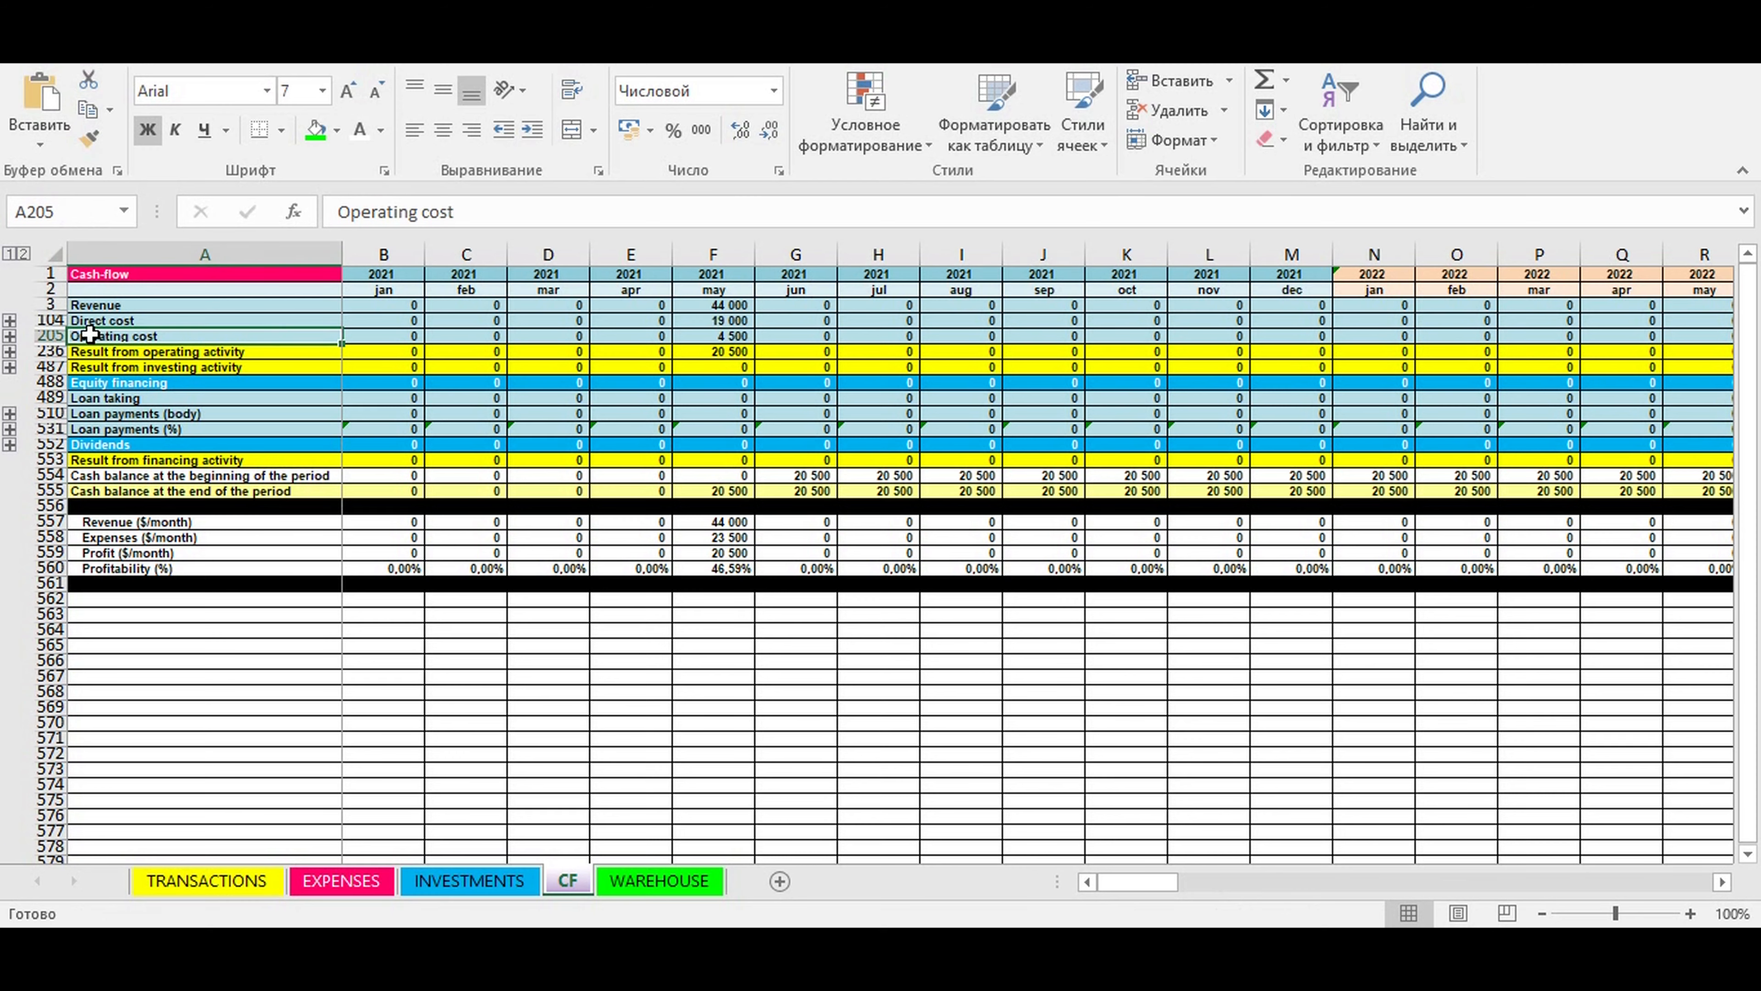
left_click(10, 351)
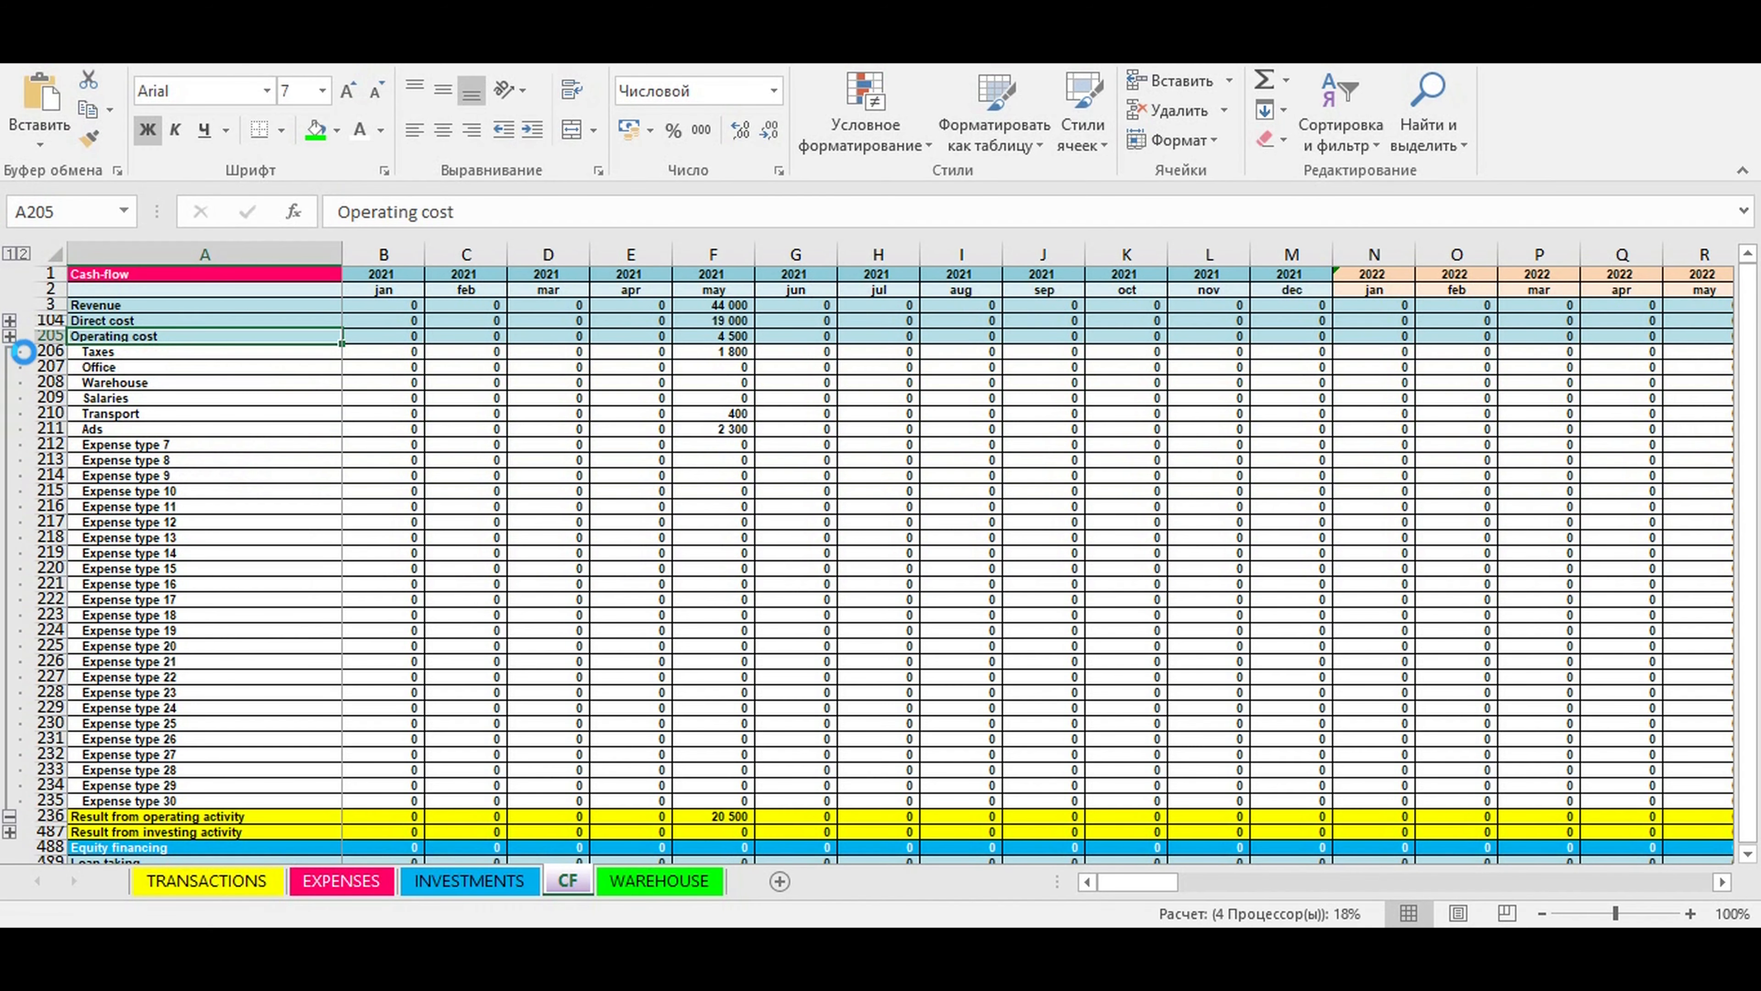
left_click(728, 475)
left_click(722, 431)
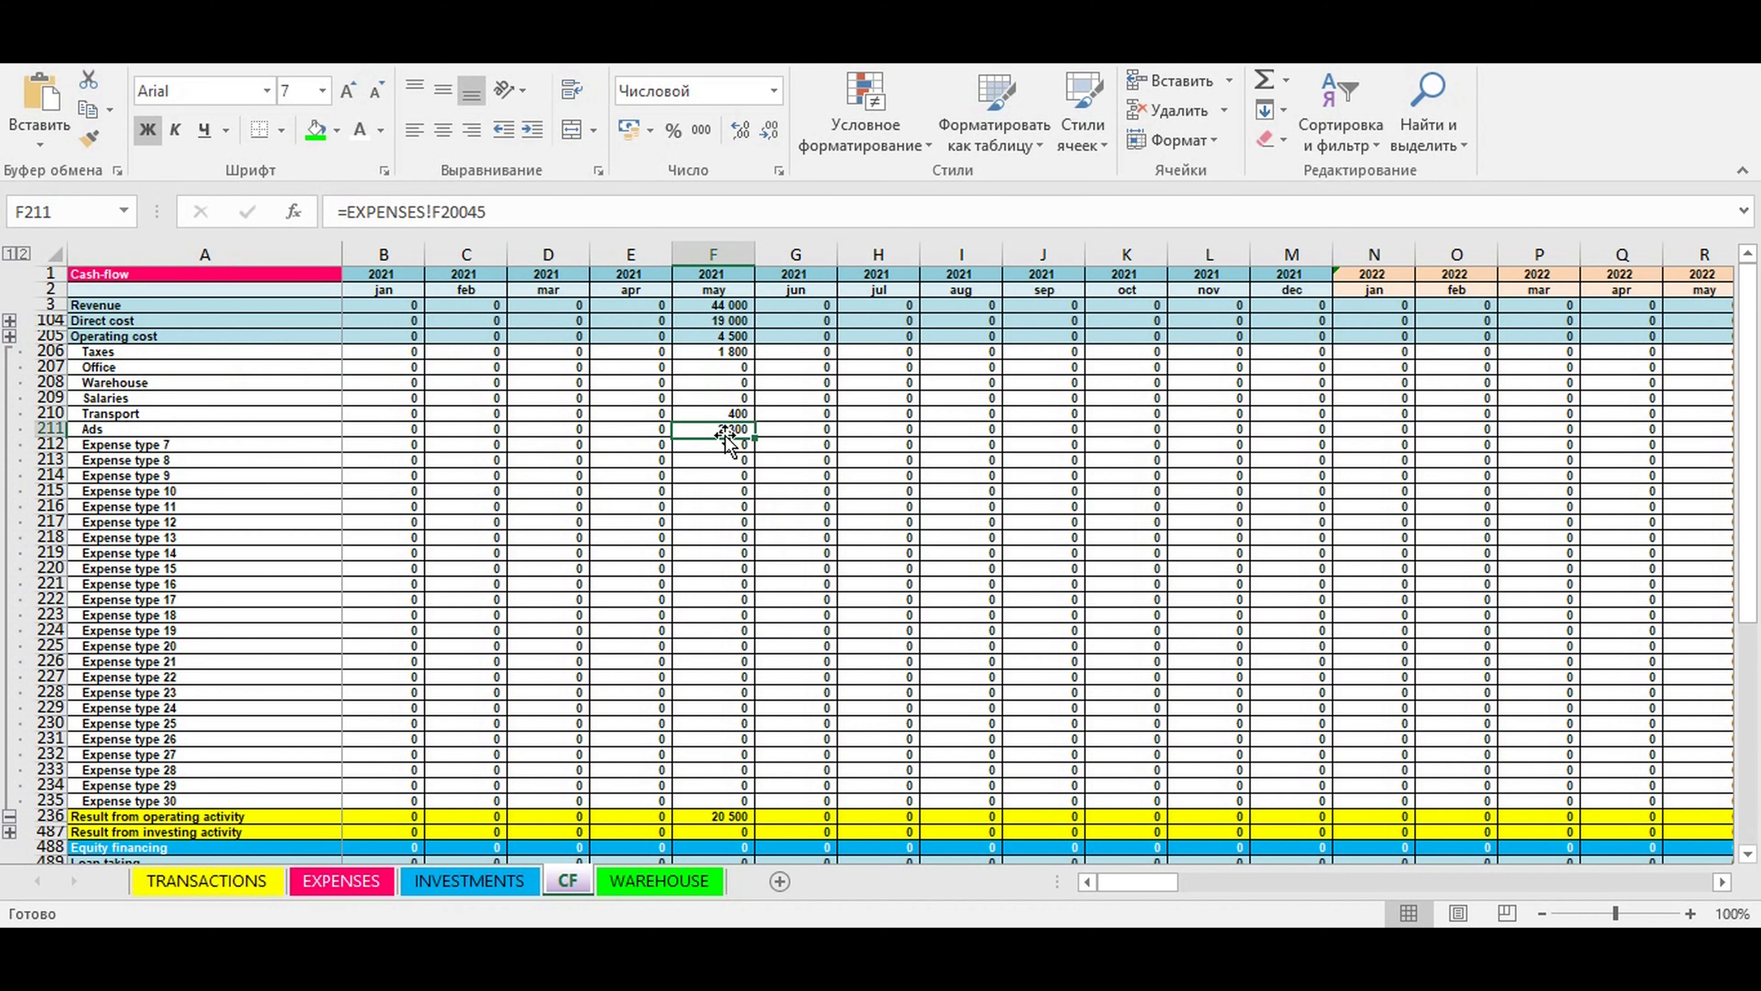
- Compare the five transactions in rows 34 to 38 of the EXPENSES sheet with the Taxes, Transport and Ads rows on the CF sheet
left_click(469, 879)
scroll(353, 543, "up", 6)
left_click(341, 879)
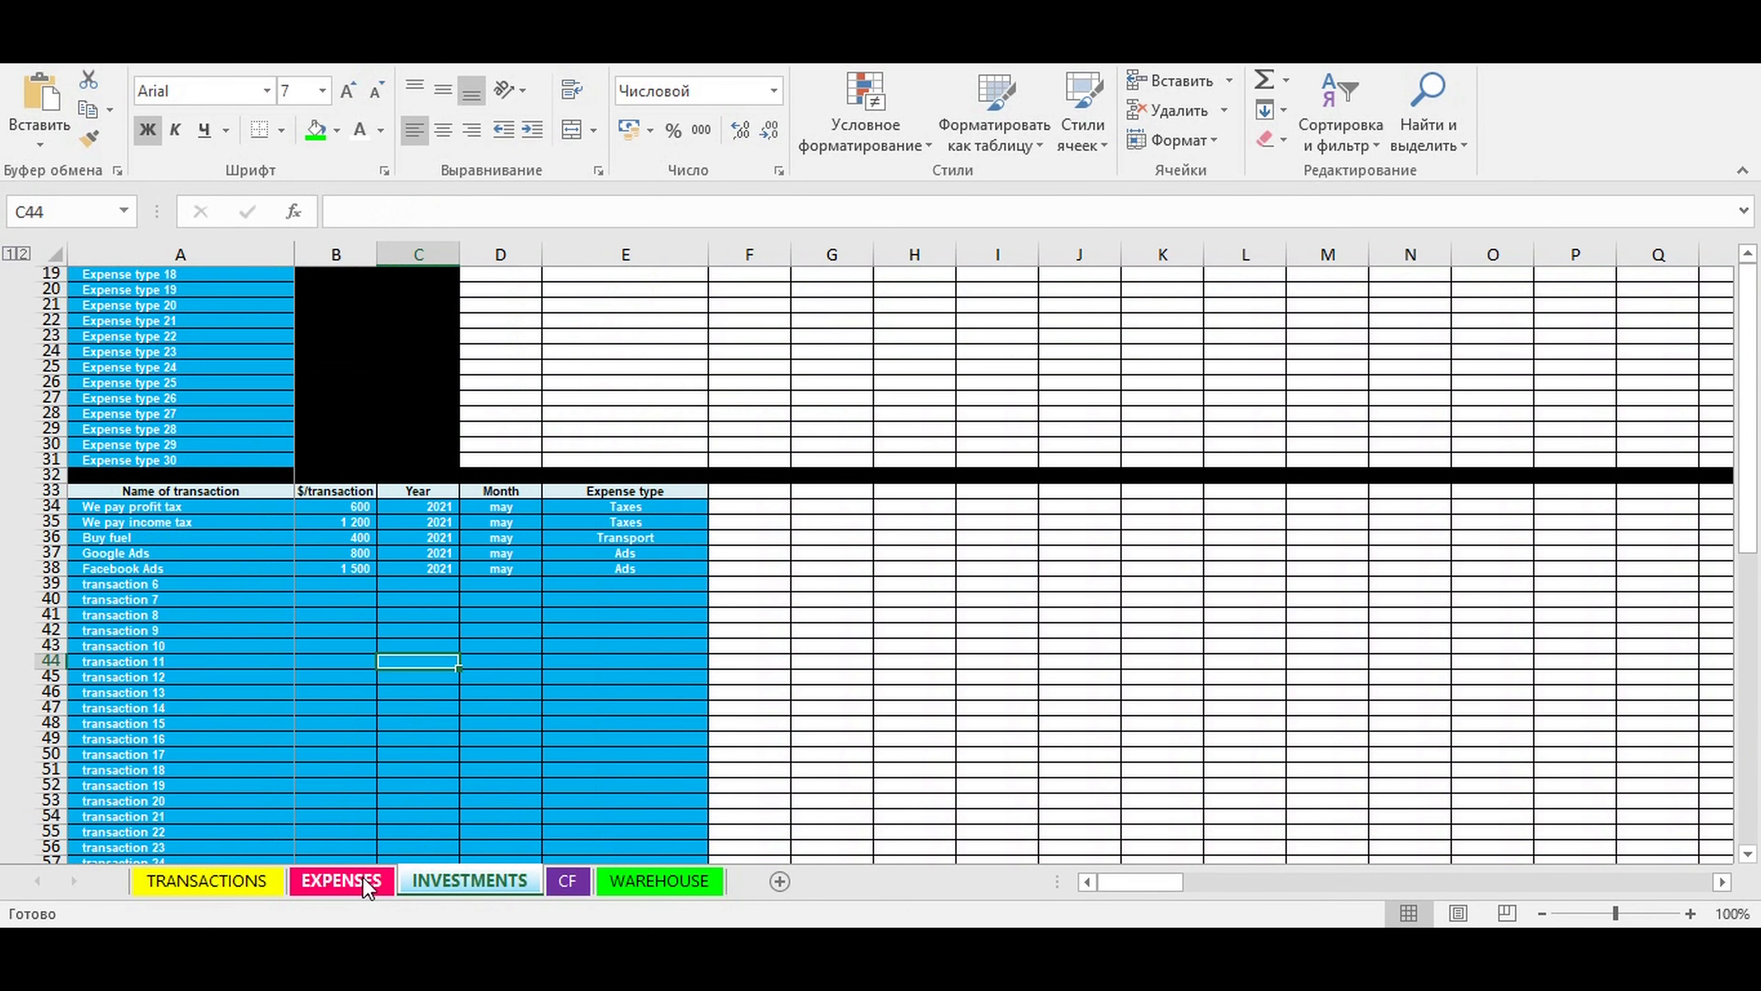
left_click_drag(266, 505, 612, 569)
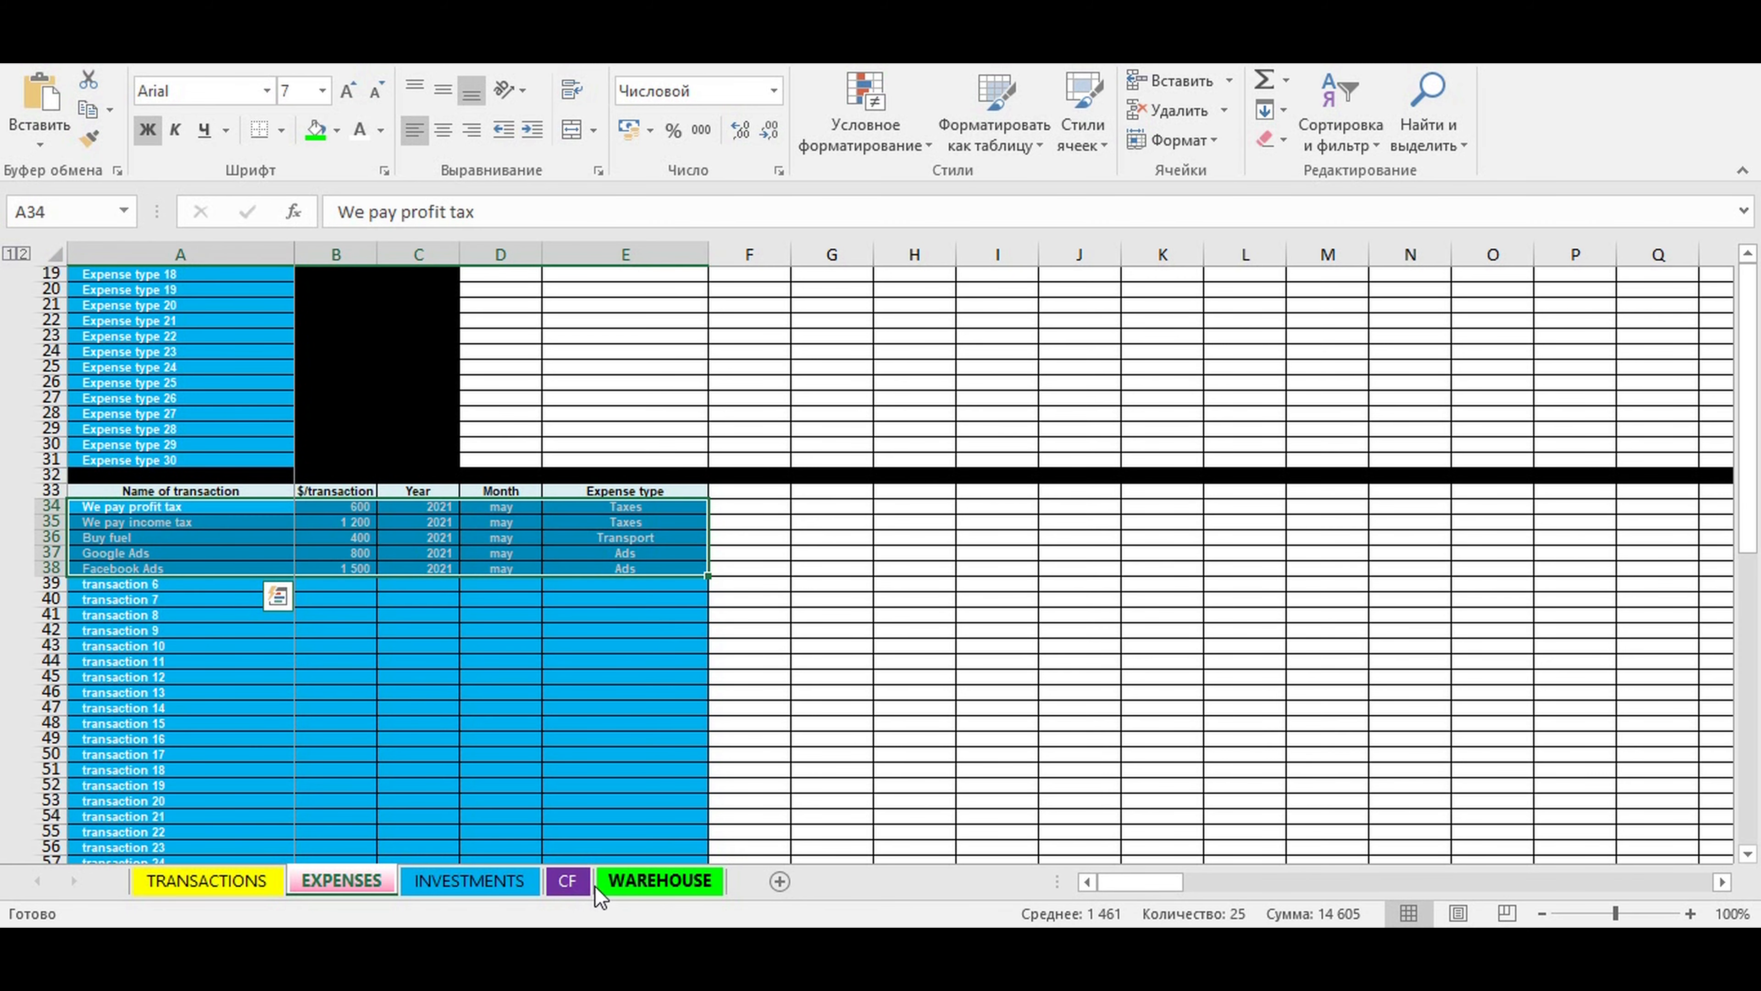
left_click(566, 879)
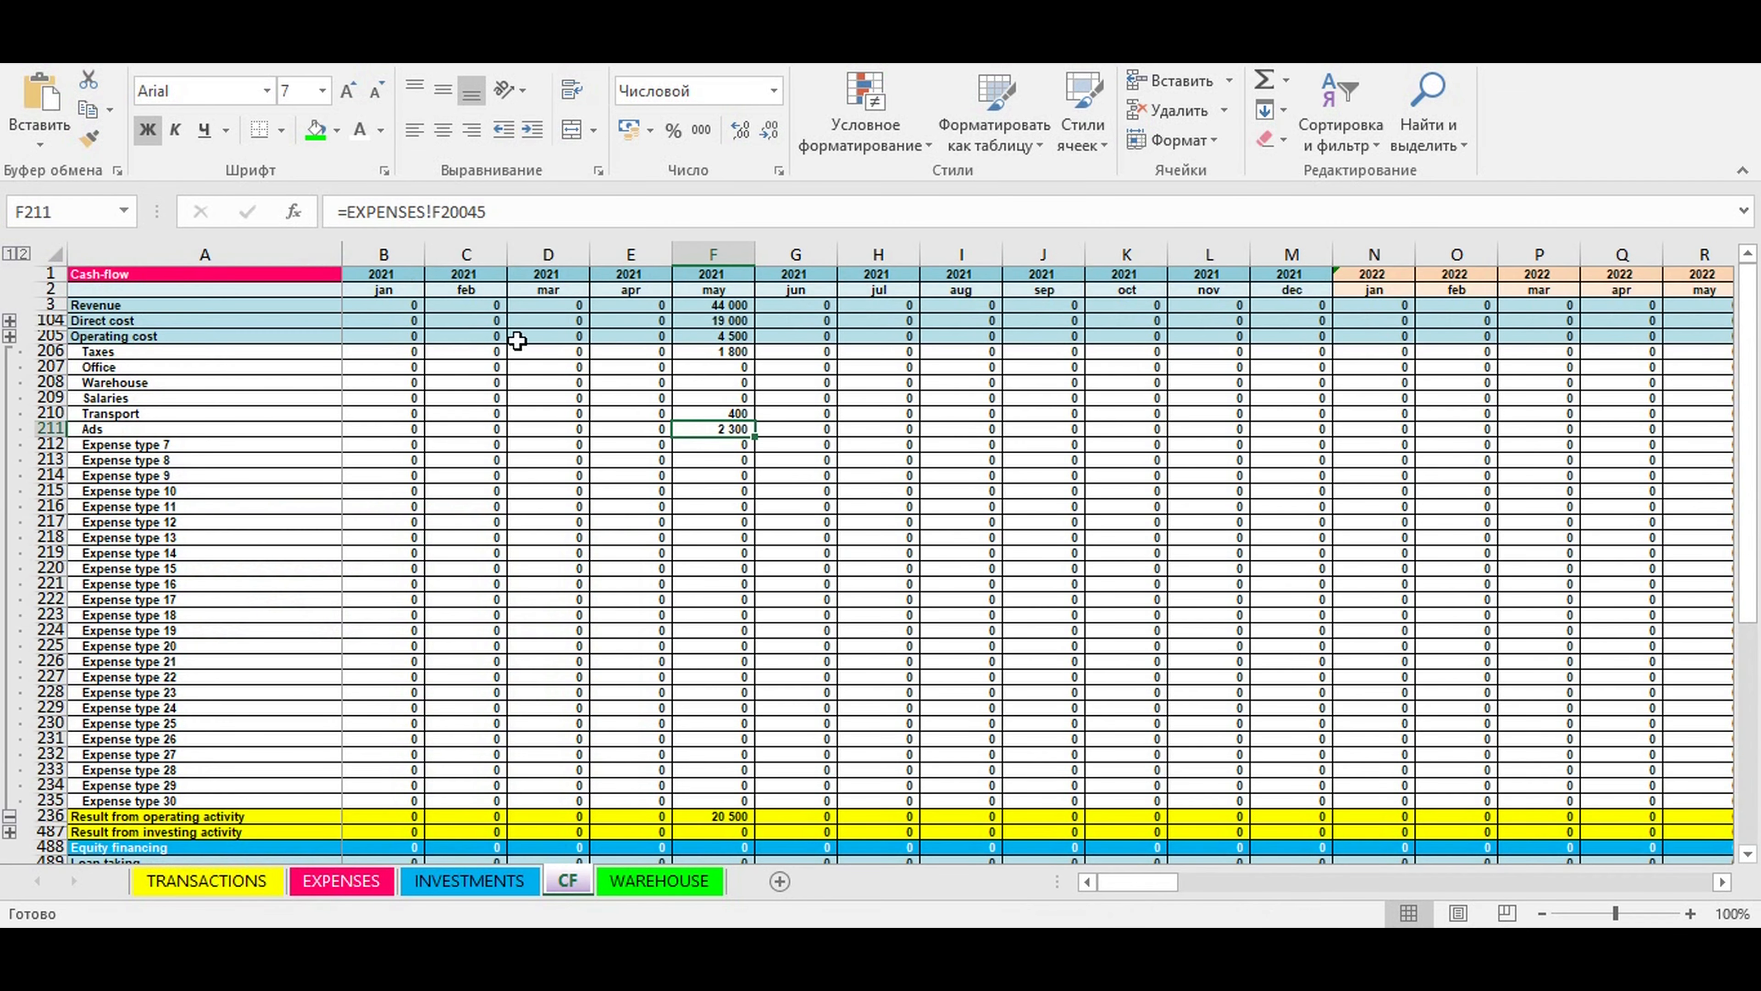
left_click(163, 356)
left_click_drag(163, 356, 182, 427)
left_click(707, 505)
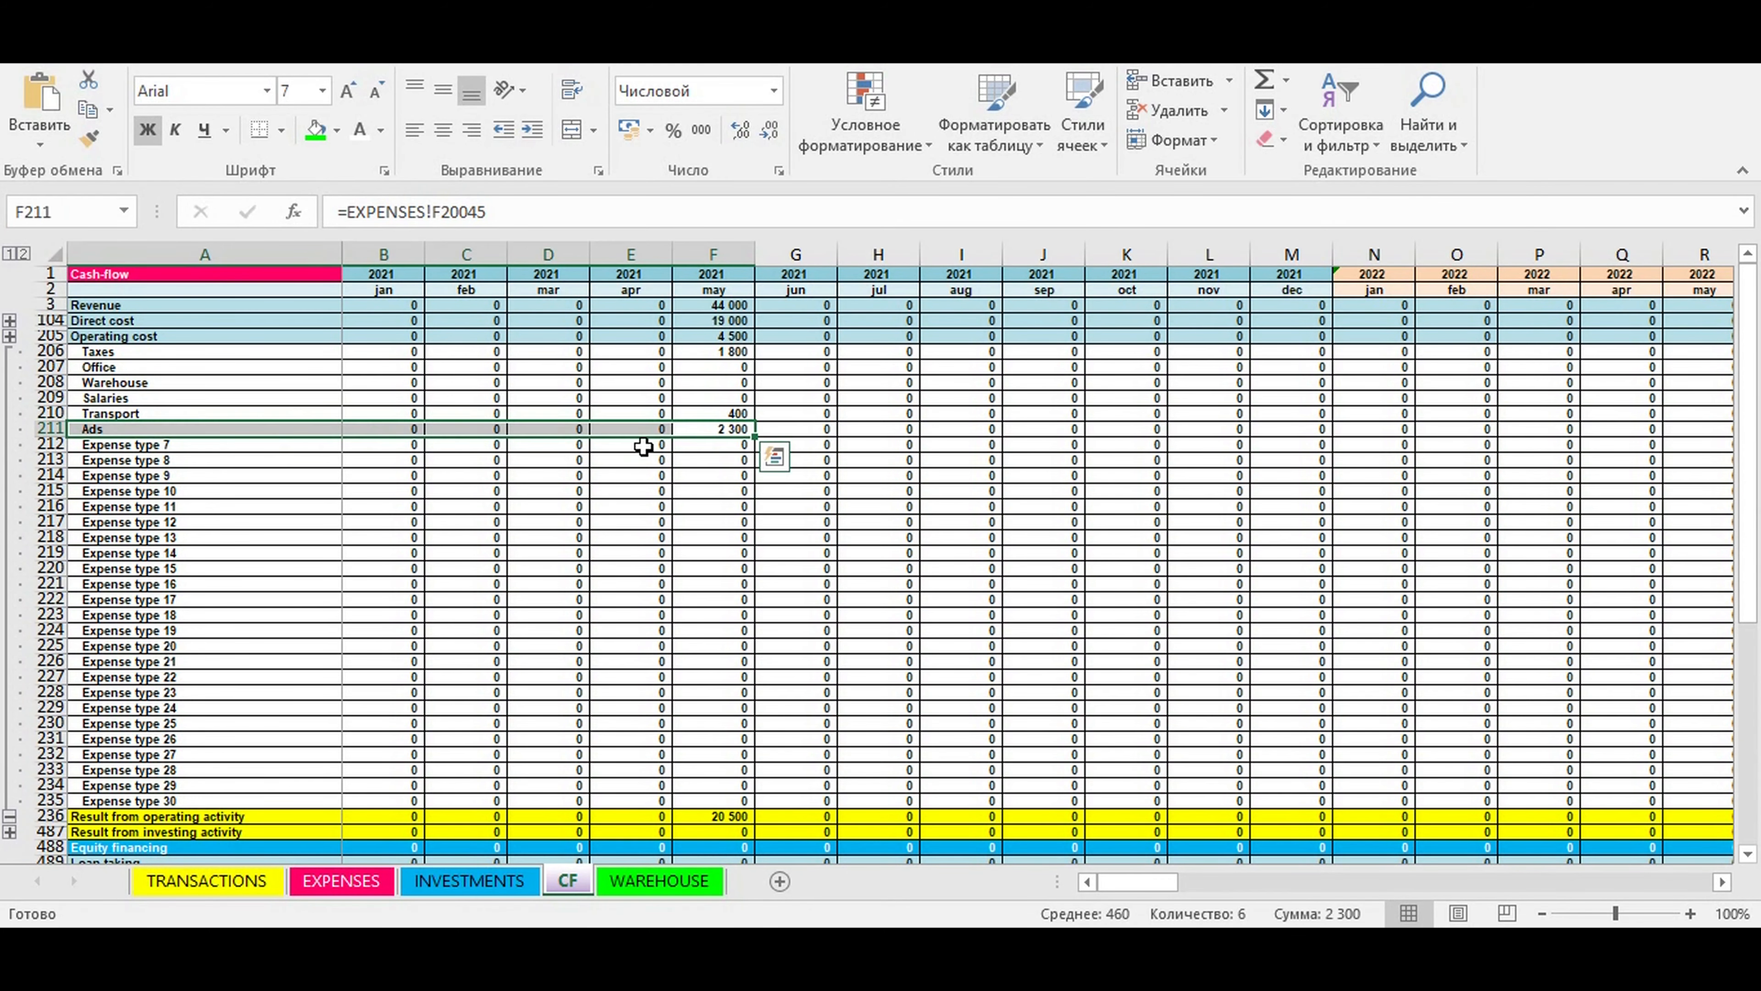
left_click(716, 415)
left_click_drag(717, 415, 303, 410)
left_click_drag(728, 354, 305, 357)
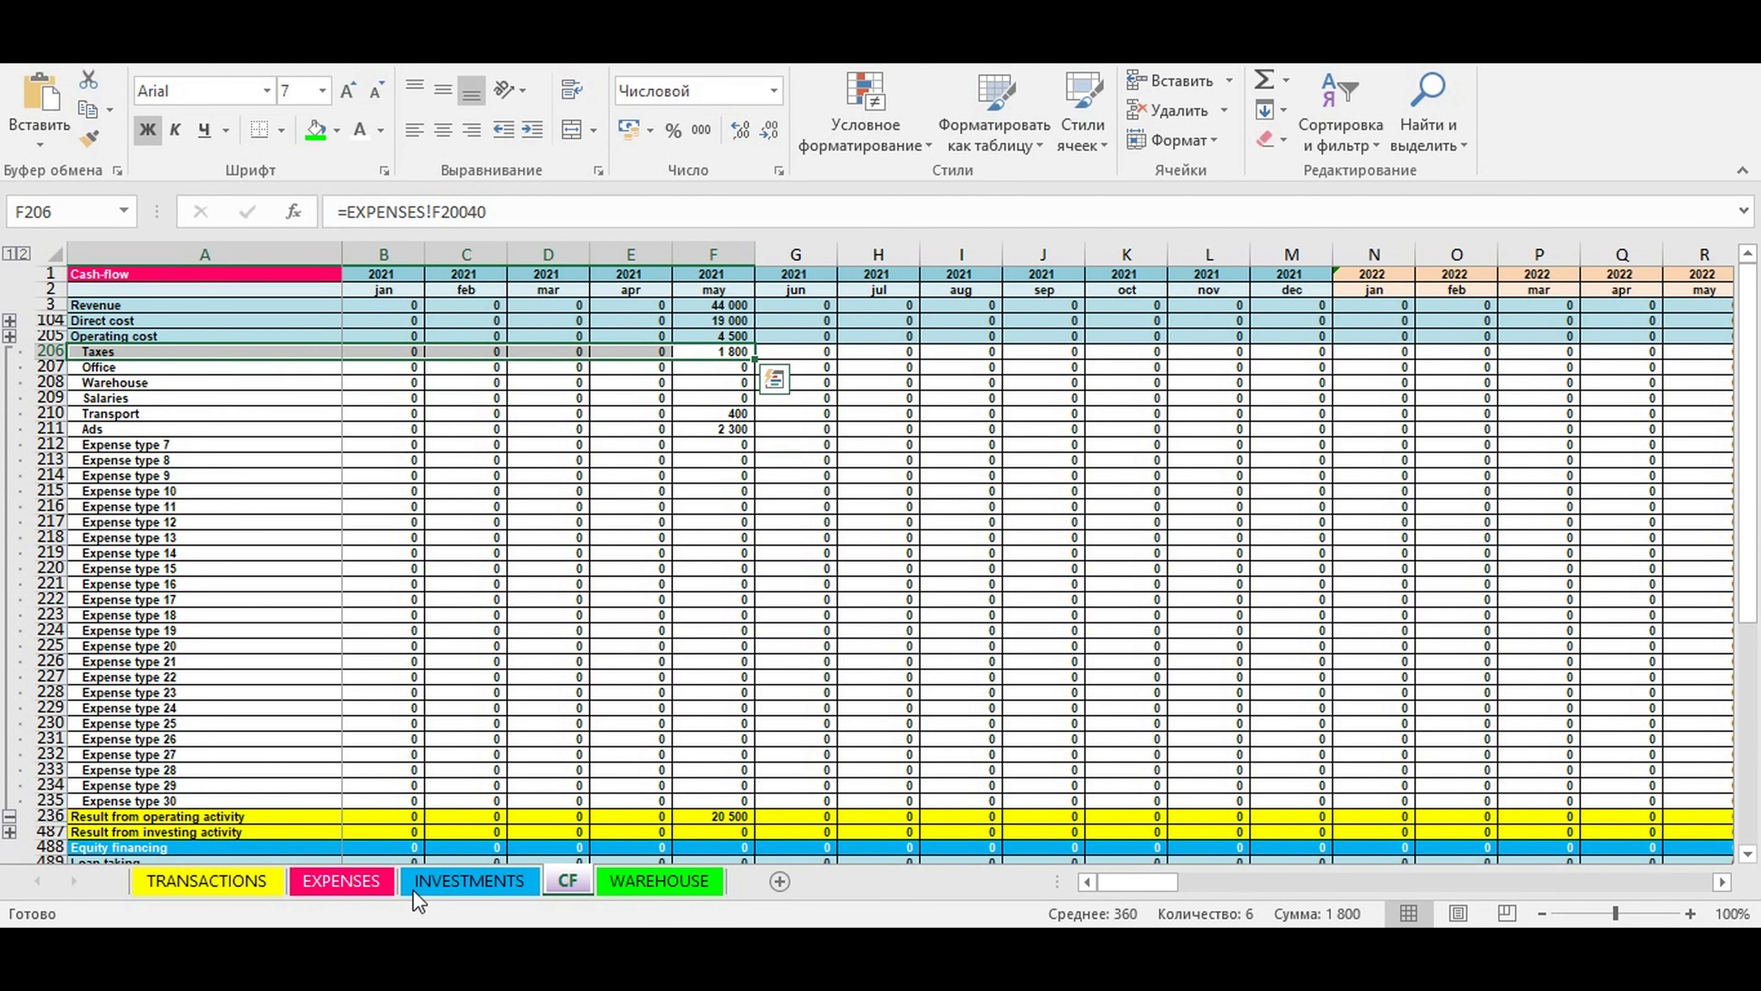
- Review the EXPENSES sheet's transaction list from the first filled rows down to transaction 10000
left_click(353, 884)
left_click_drag(249, 512, 644, 588)
left_click_drag(1747, 548, 1730, 847)
scroll(418, 682, "down", 5)
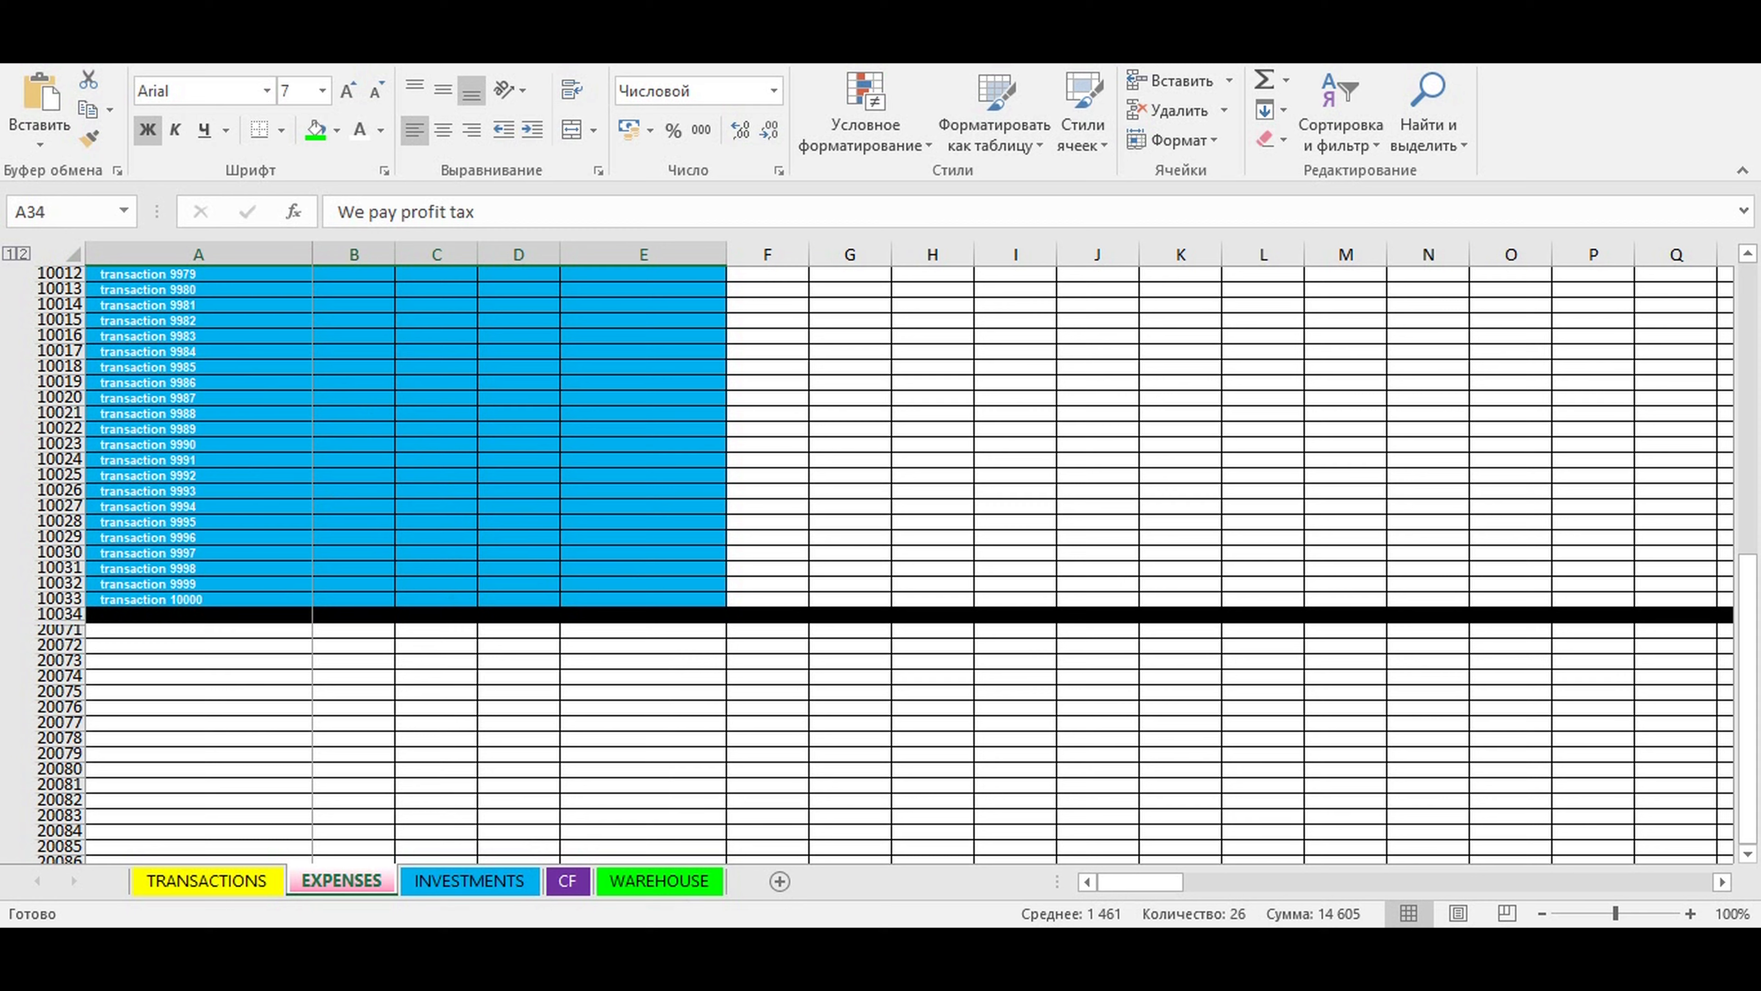
- Examine the operating cost rows on the CF sheet from Taxes to Expense type 30, checking the named expense types individually
left_click(569, 881)
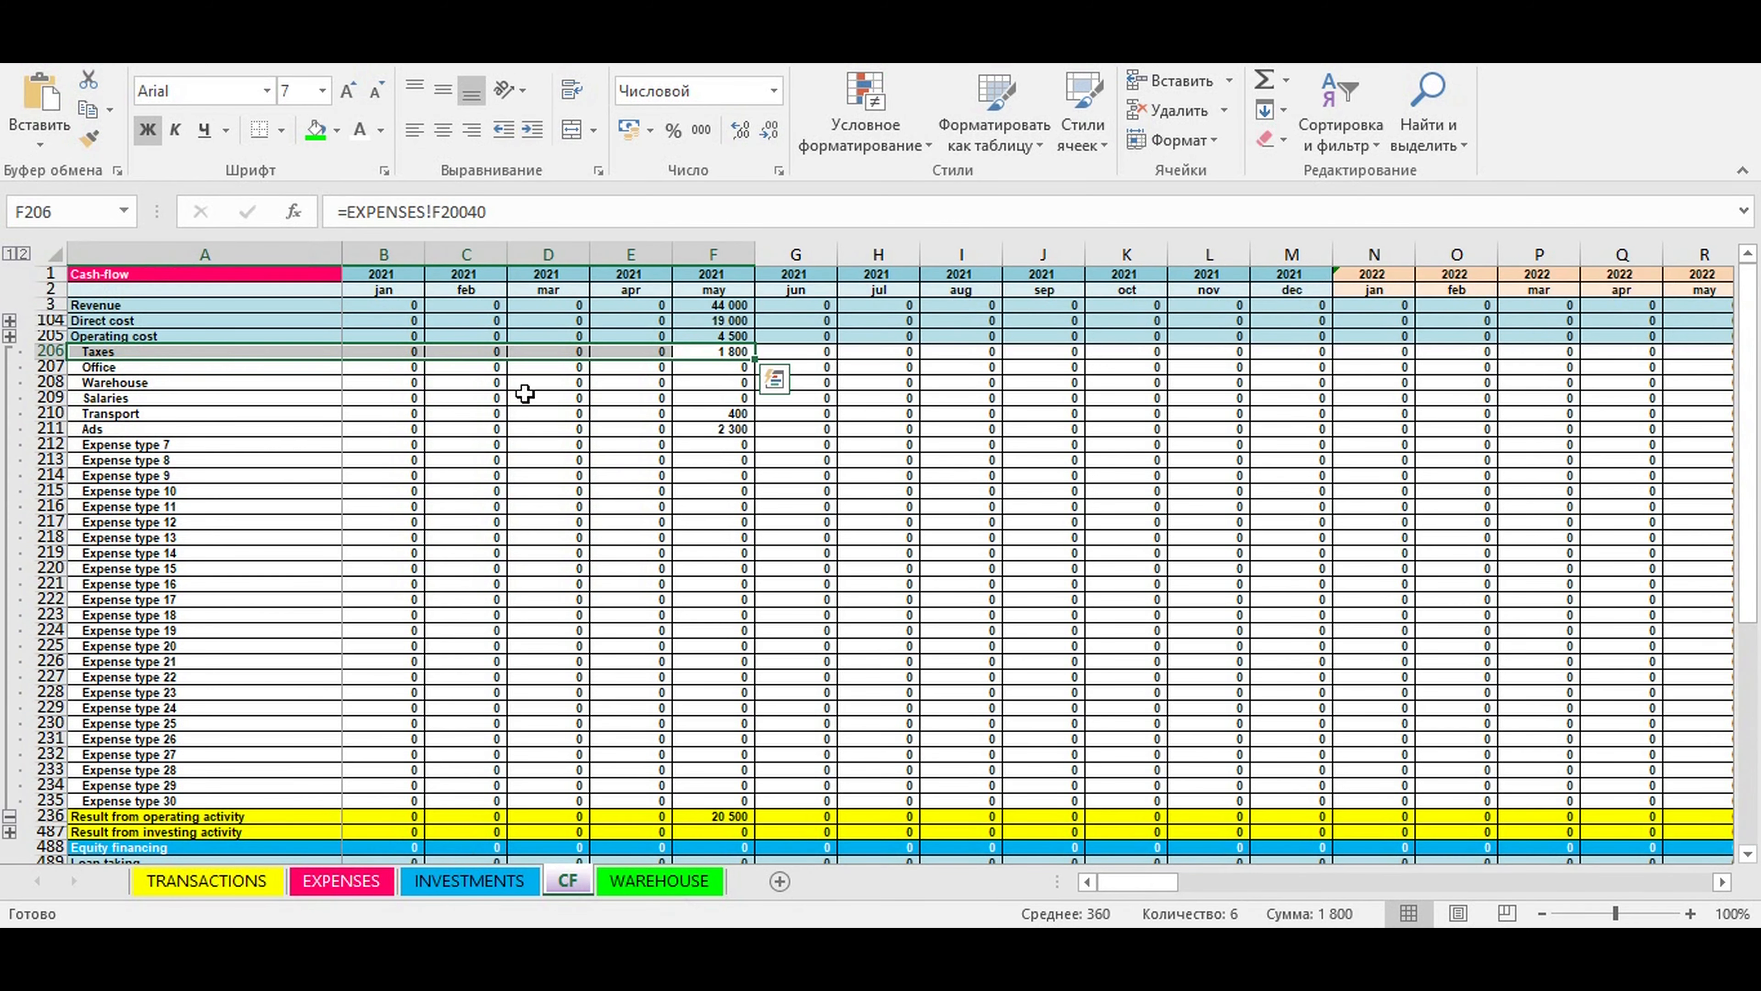
left_click(269, 490)
left_click(106, 351)
left_click_drag(106, 350, 715, 799)
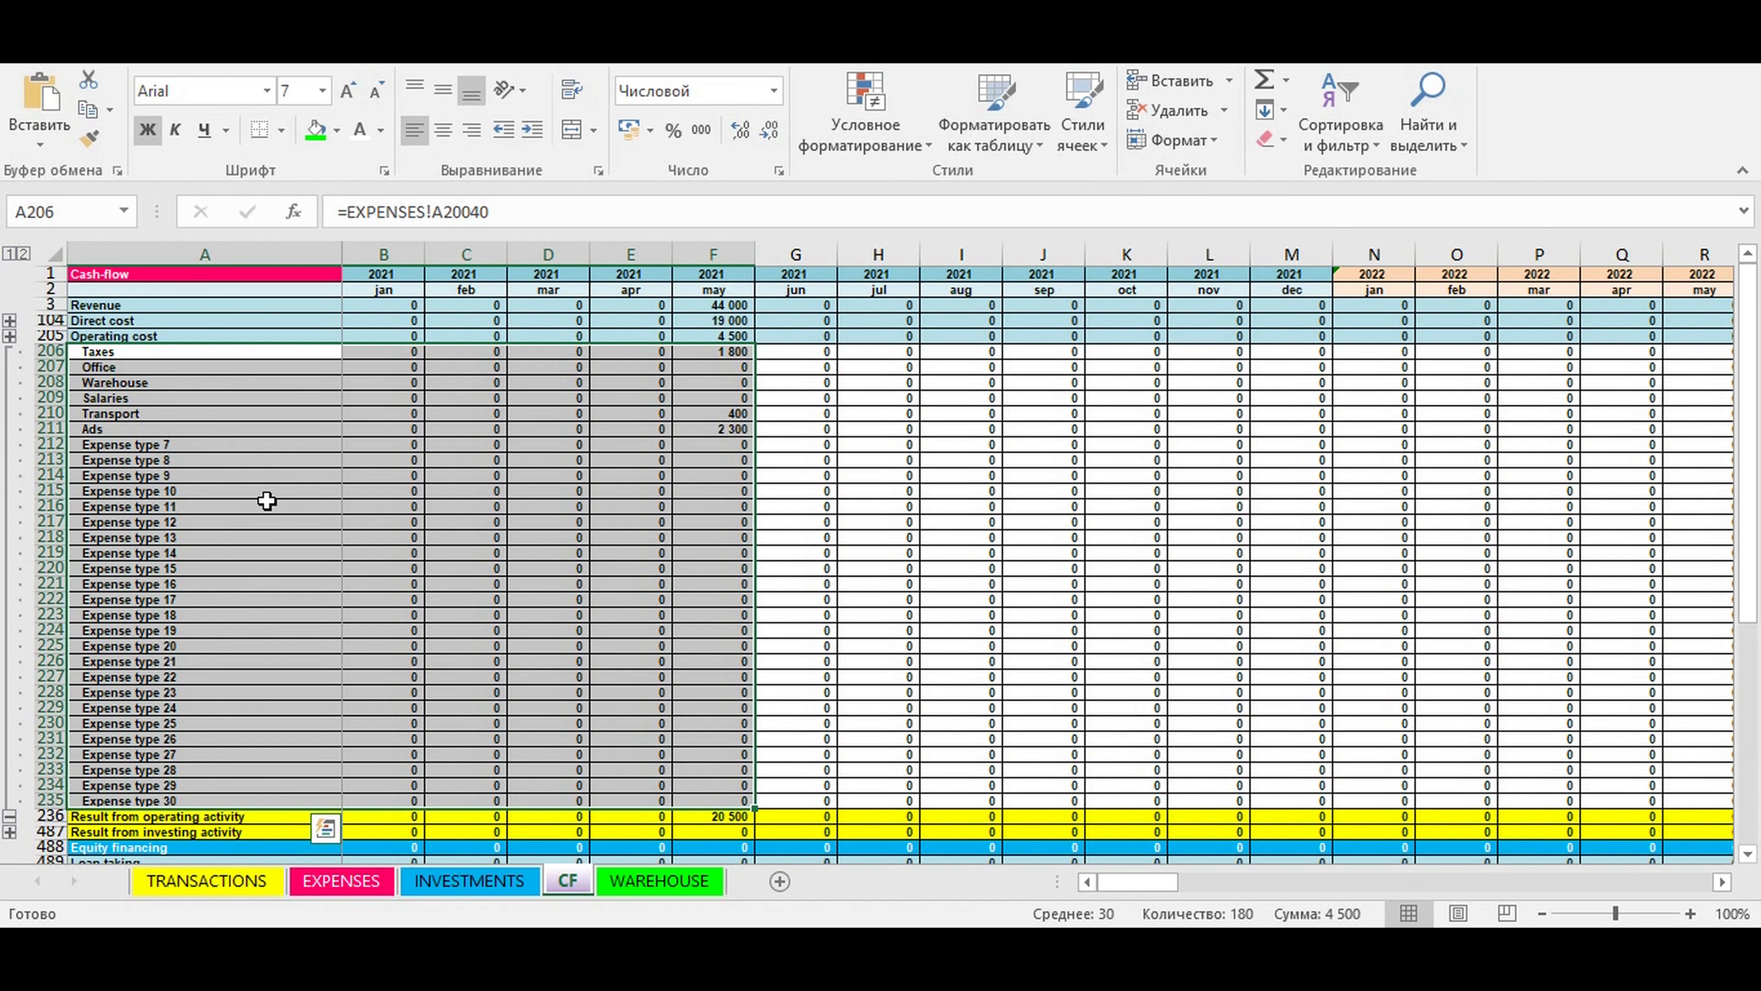
left_click(106, 352)
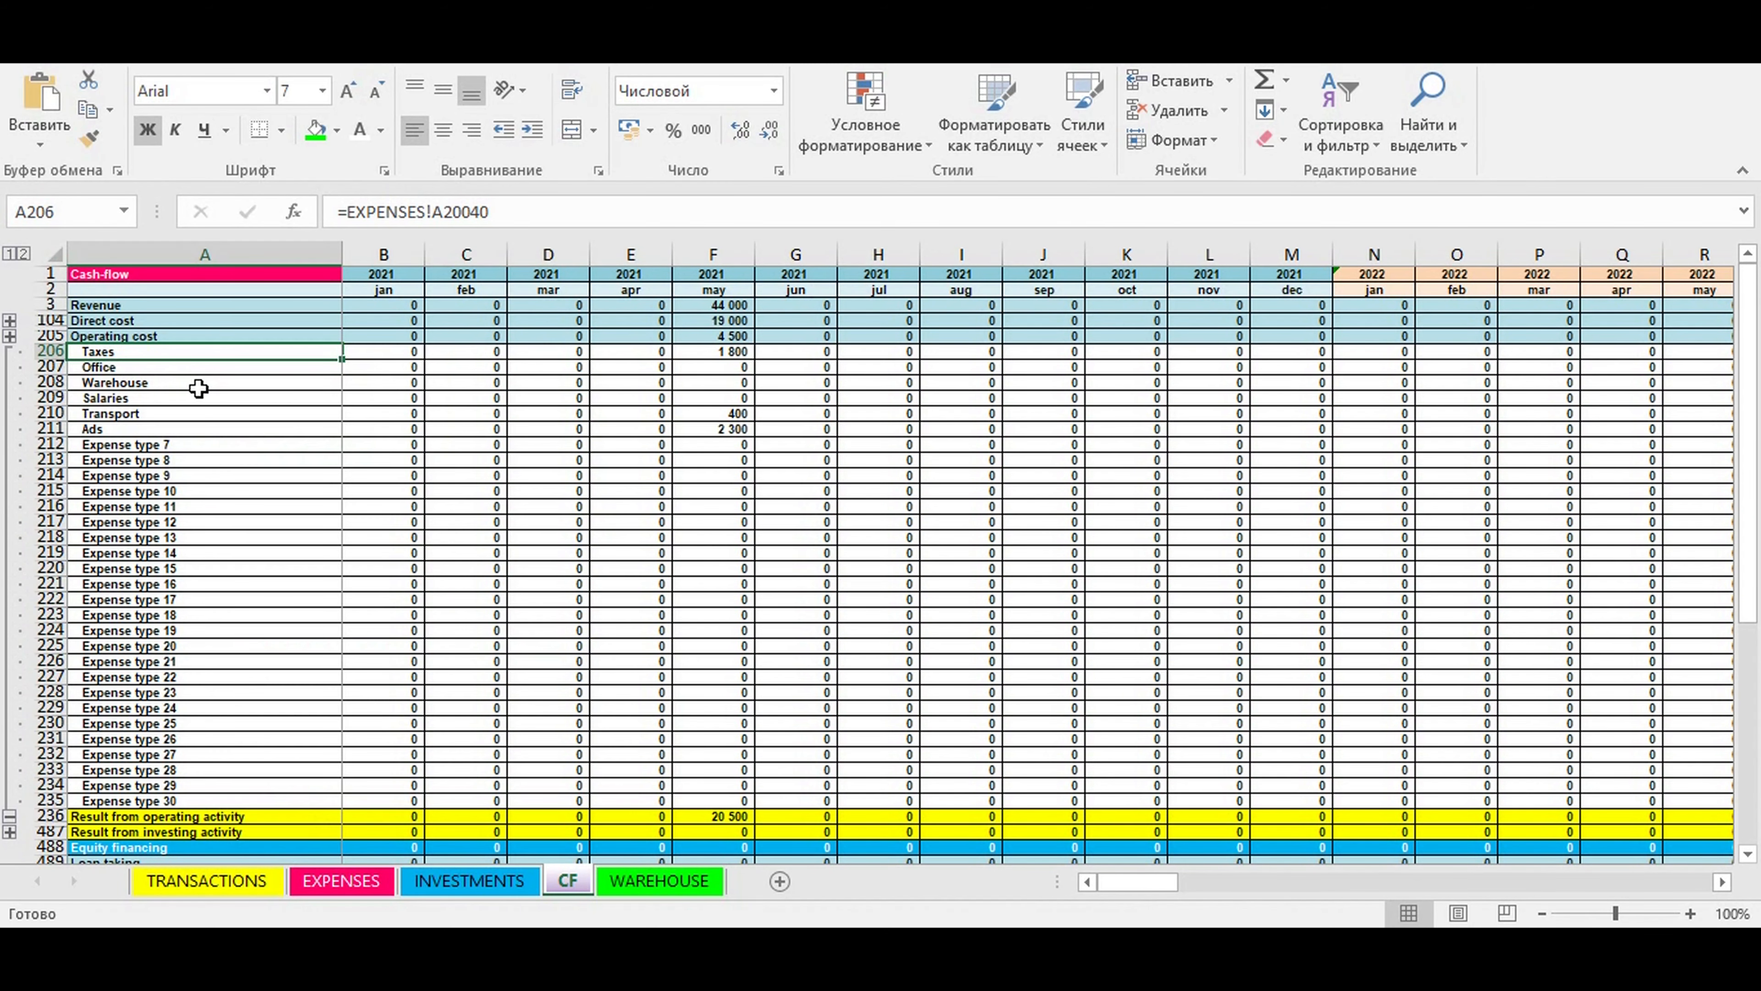
left_click(118, 368)
left_click(147, 381)
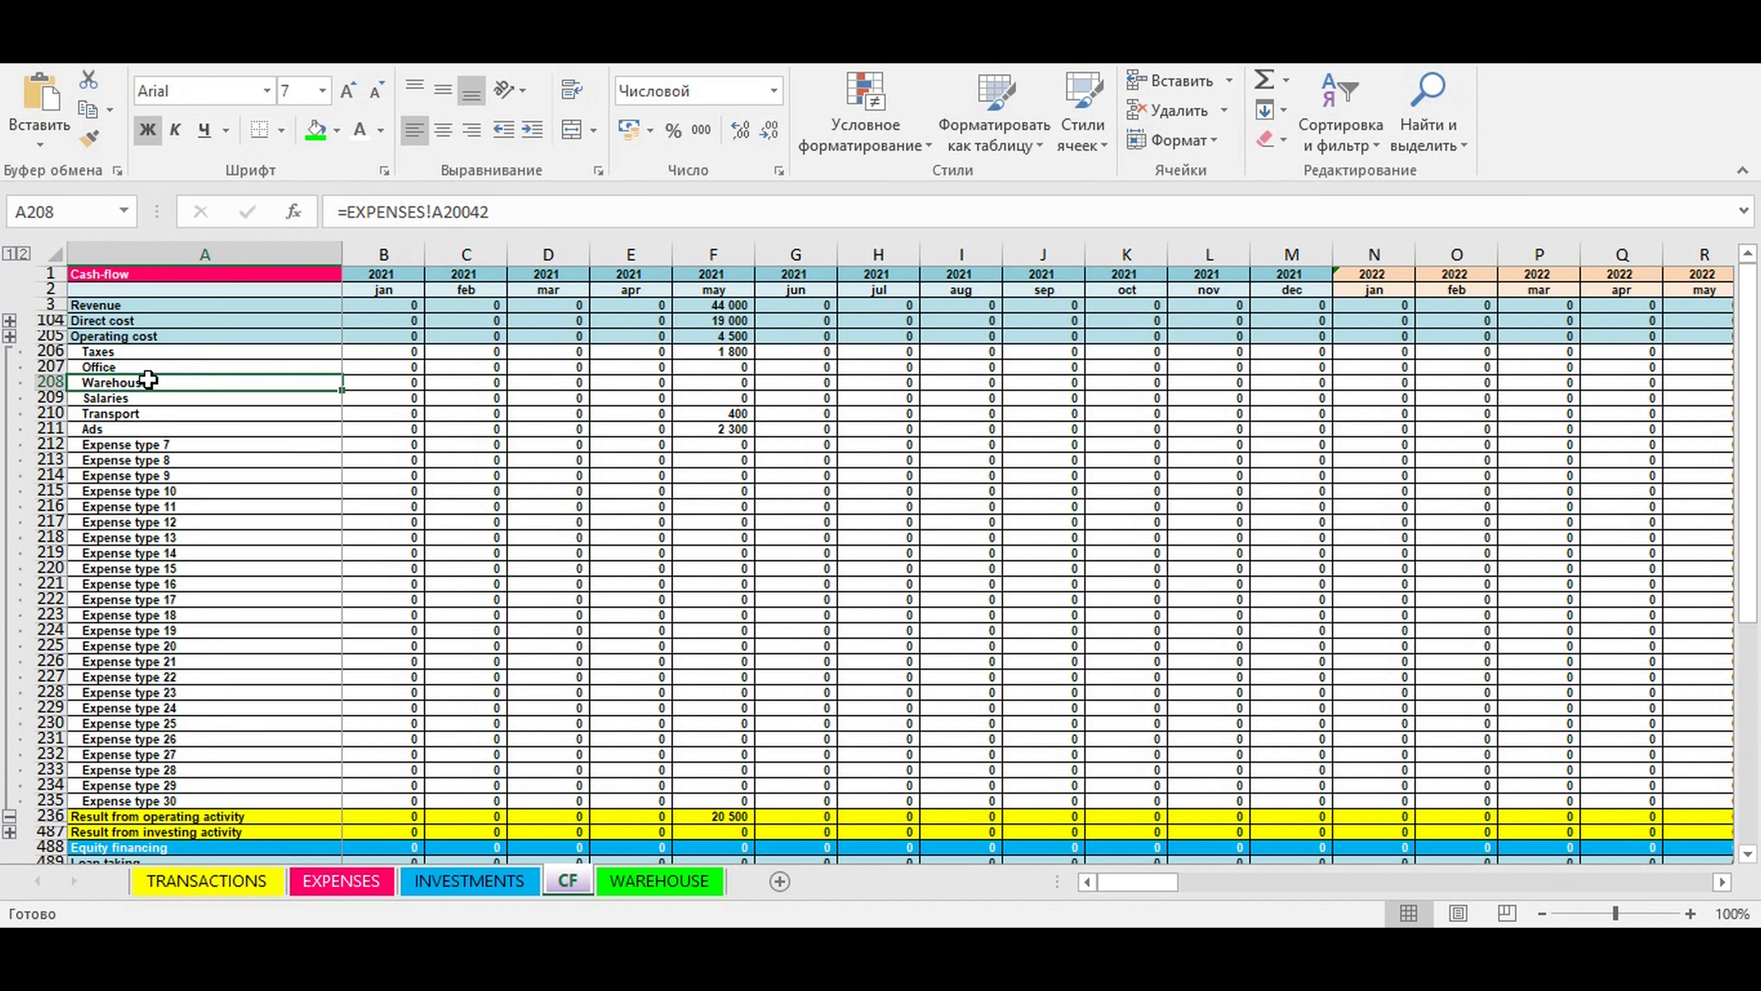
left_click(138, 399)
left_click(142, 430)
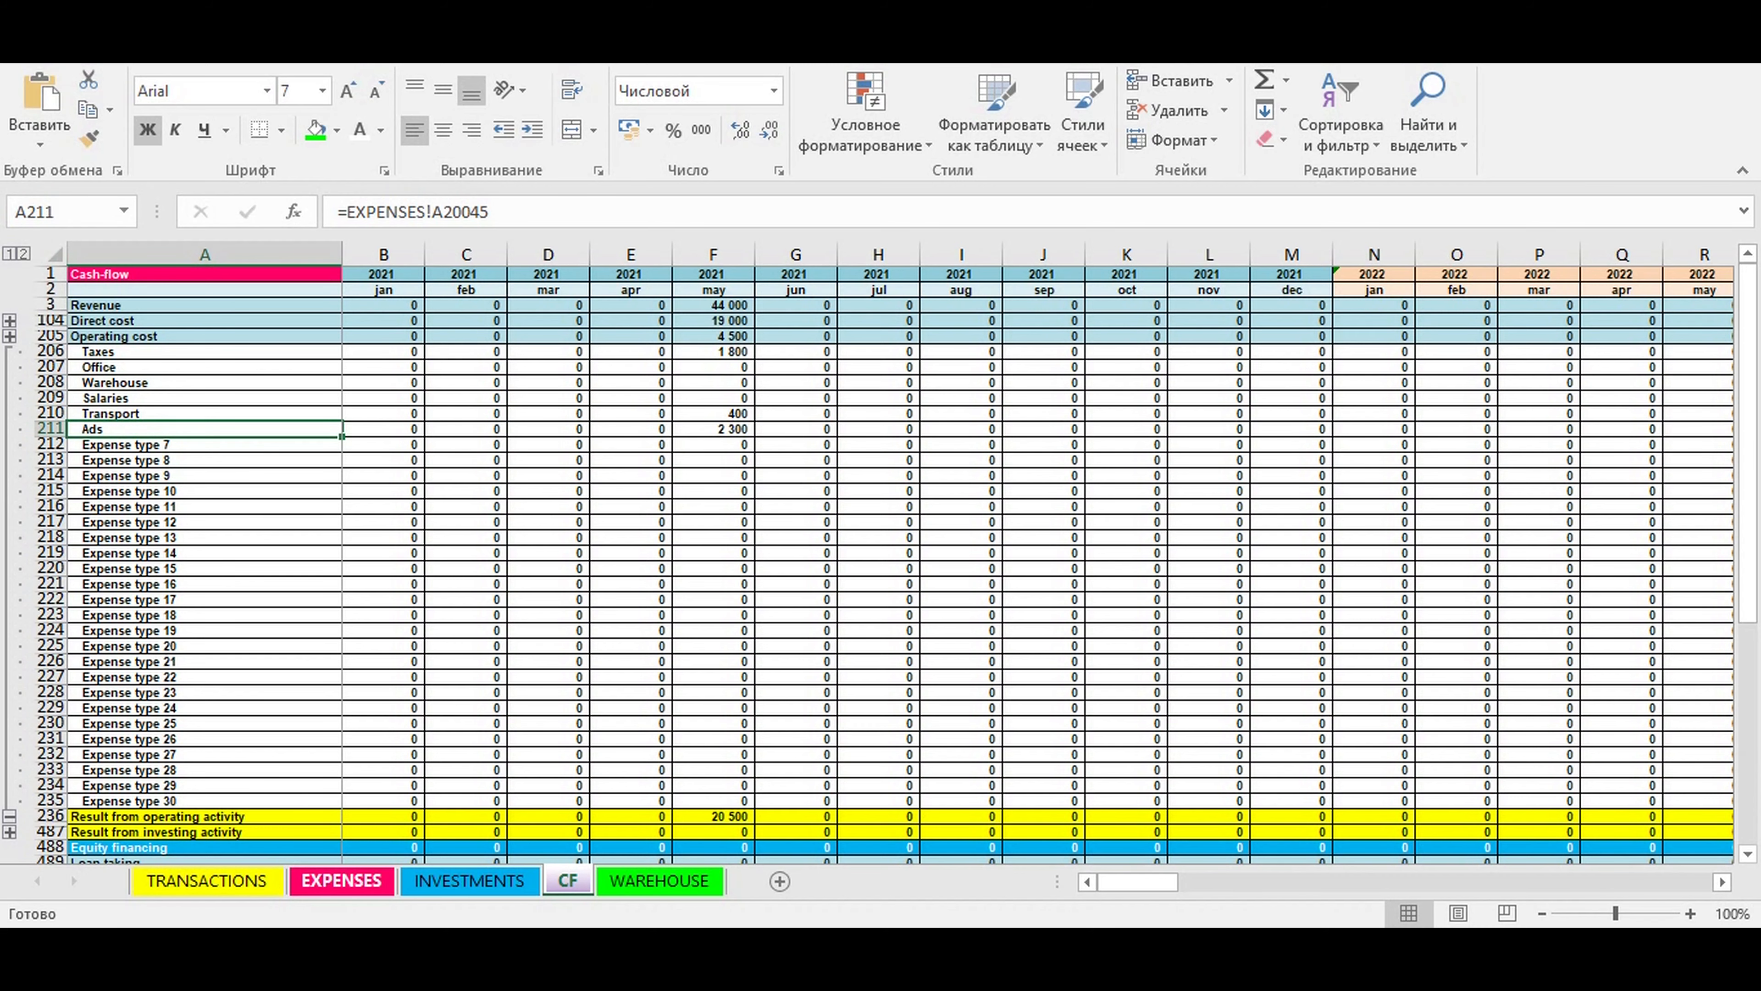
- Compare the expense type list in A2:A31 of the EXPENSES sheet with the types assigned to the tax transactions
left_click(485, 883)
left_click(343, 879)
scroll(585, 553, "up", 5)
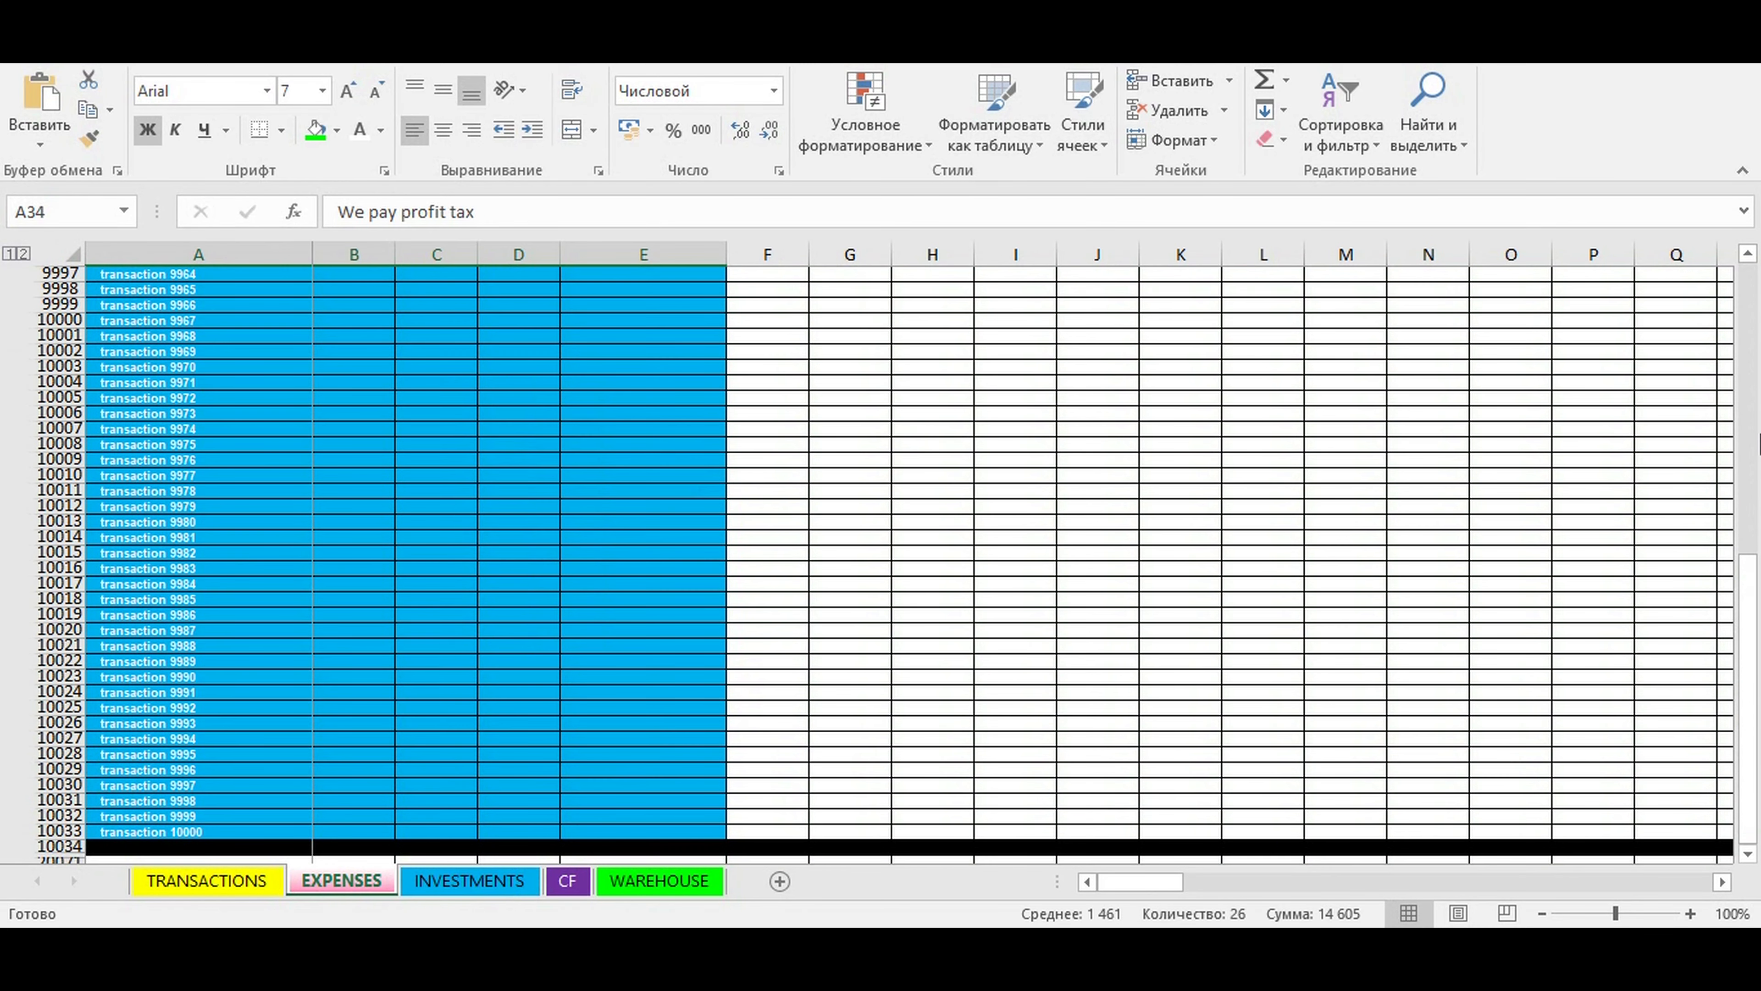
left_click_drag(1743, 677, 1748, 611)
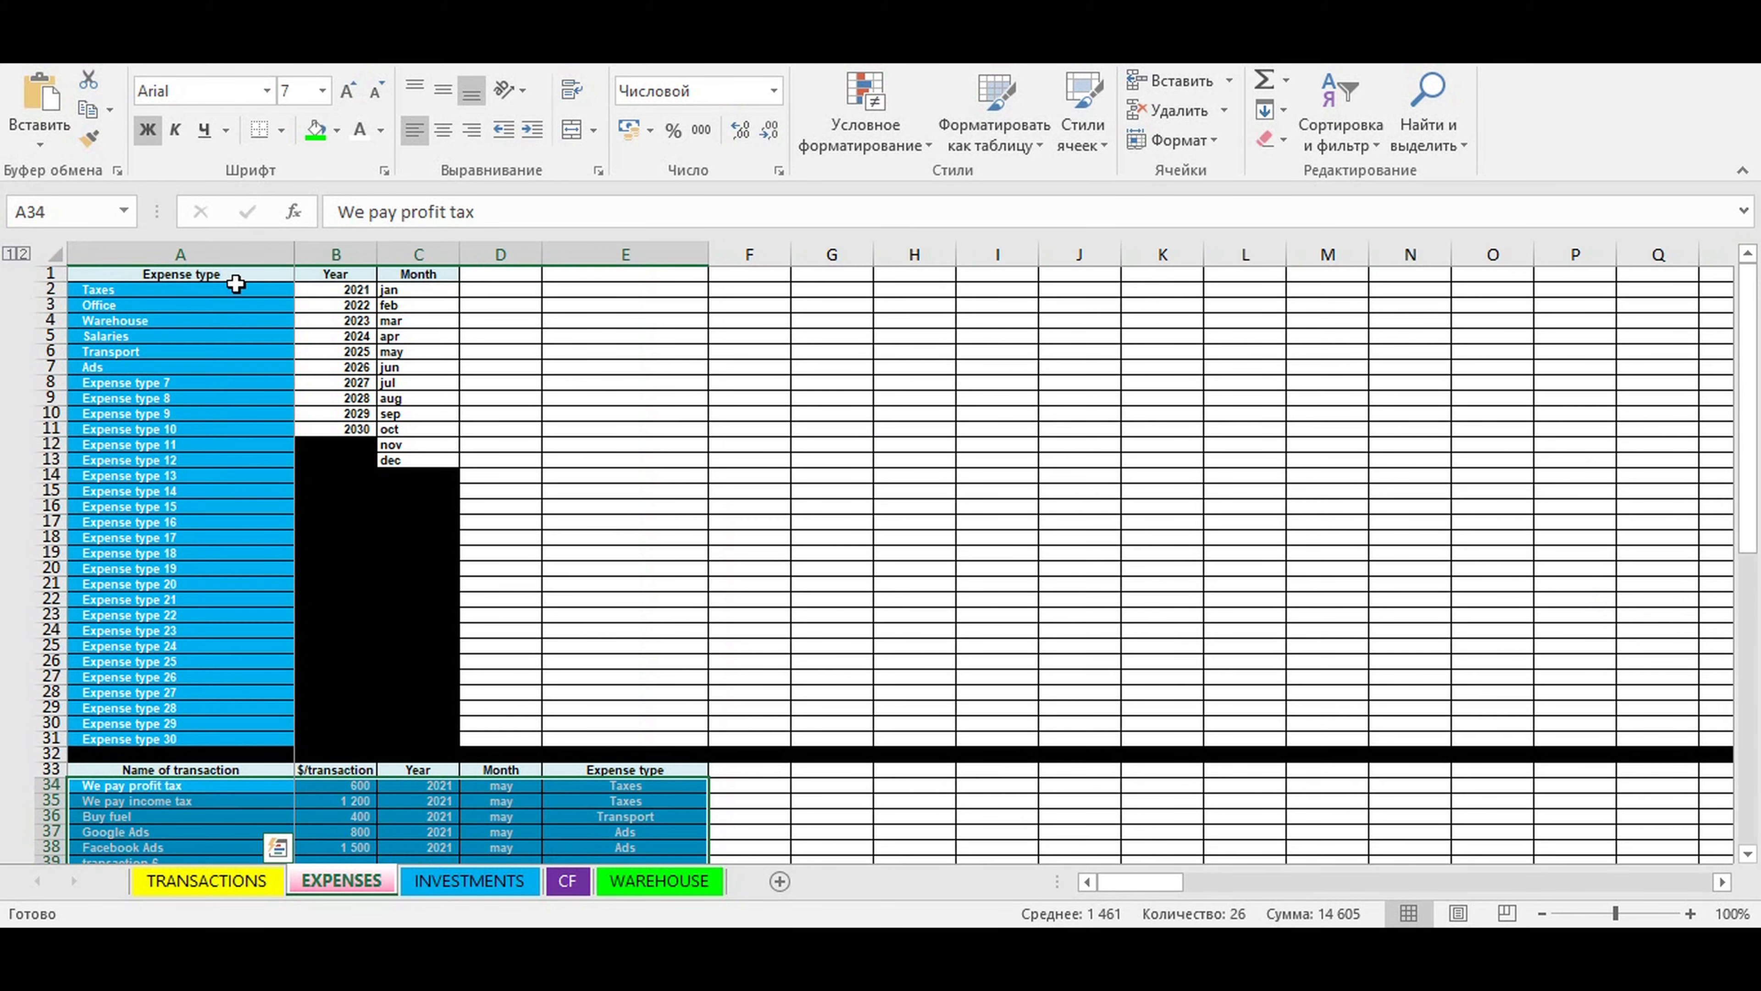
left_click_drag(106, 291, 110, 737)
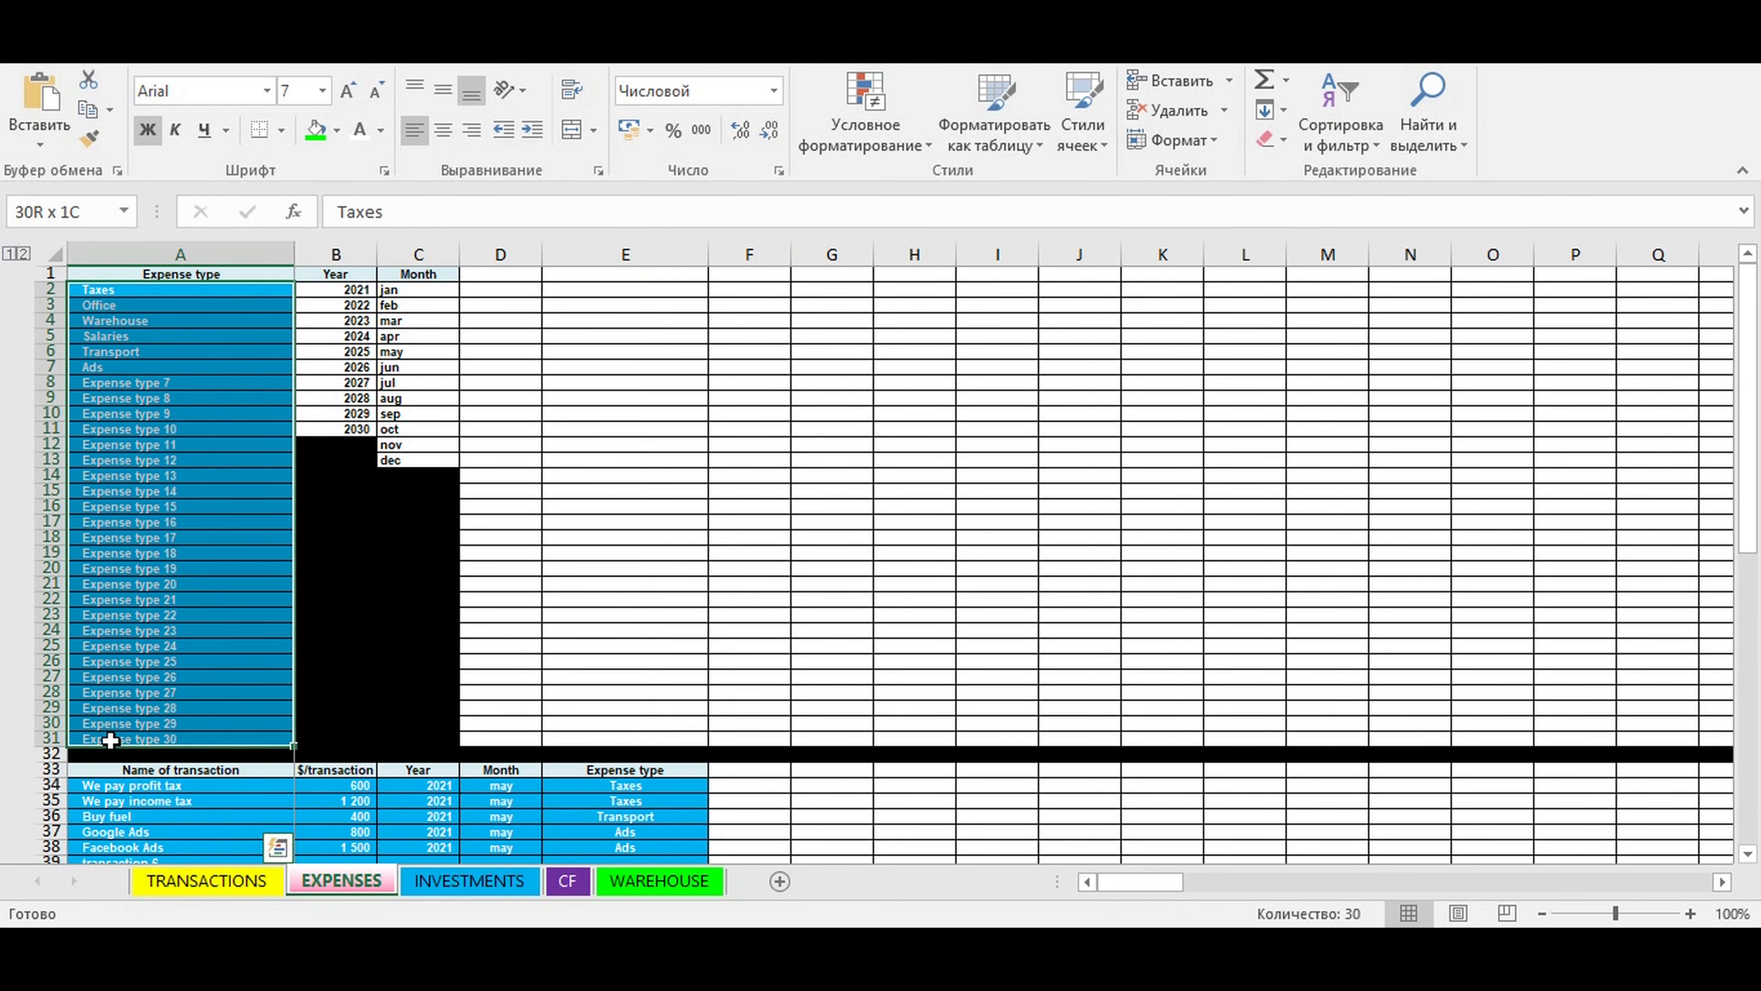
left_click(628, 799)
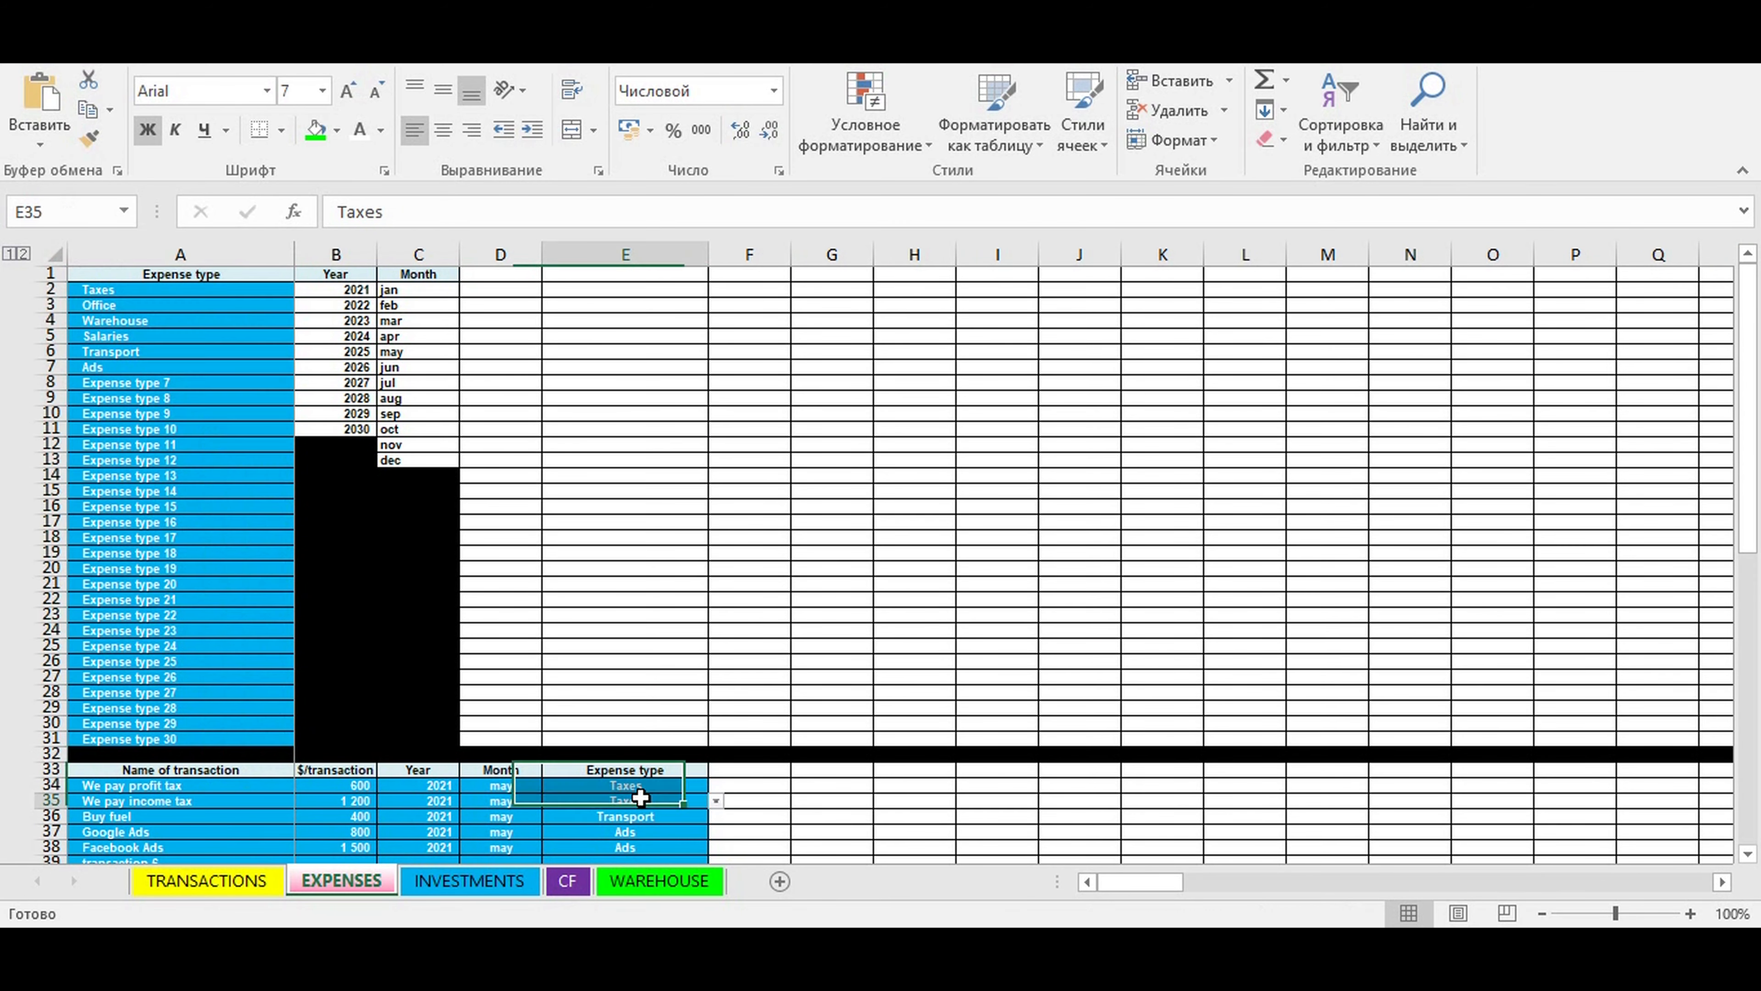
- Inspect the names in the EXPENSES transaction table down to its last row, 10033, and return to the start of the sheet
scroll(698, 753, "down", 3)
left_click_drag(246, 647, 492, 786)
left_click(188, 720)
left_click(189, 692)
left_click(196, 752)
left_click(165, 817)
key("ctrl+Down")
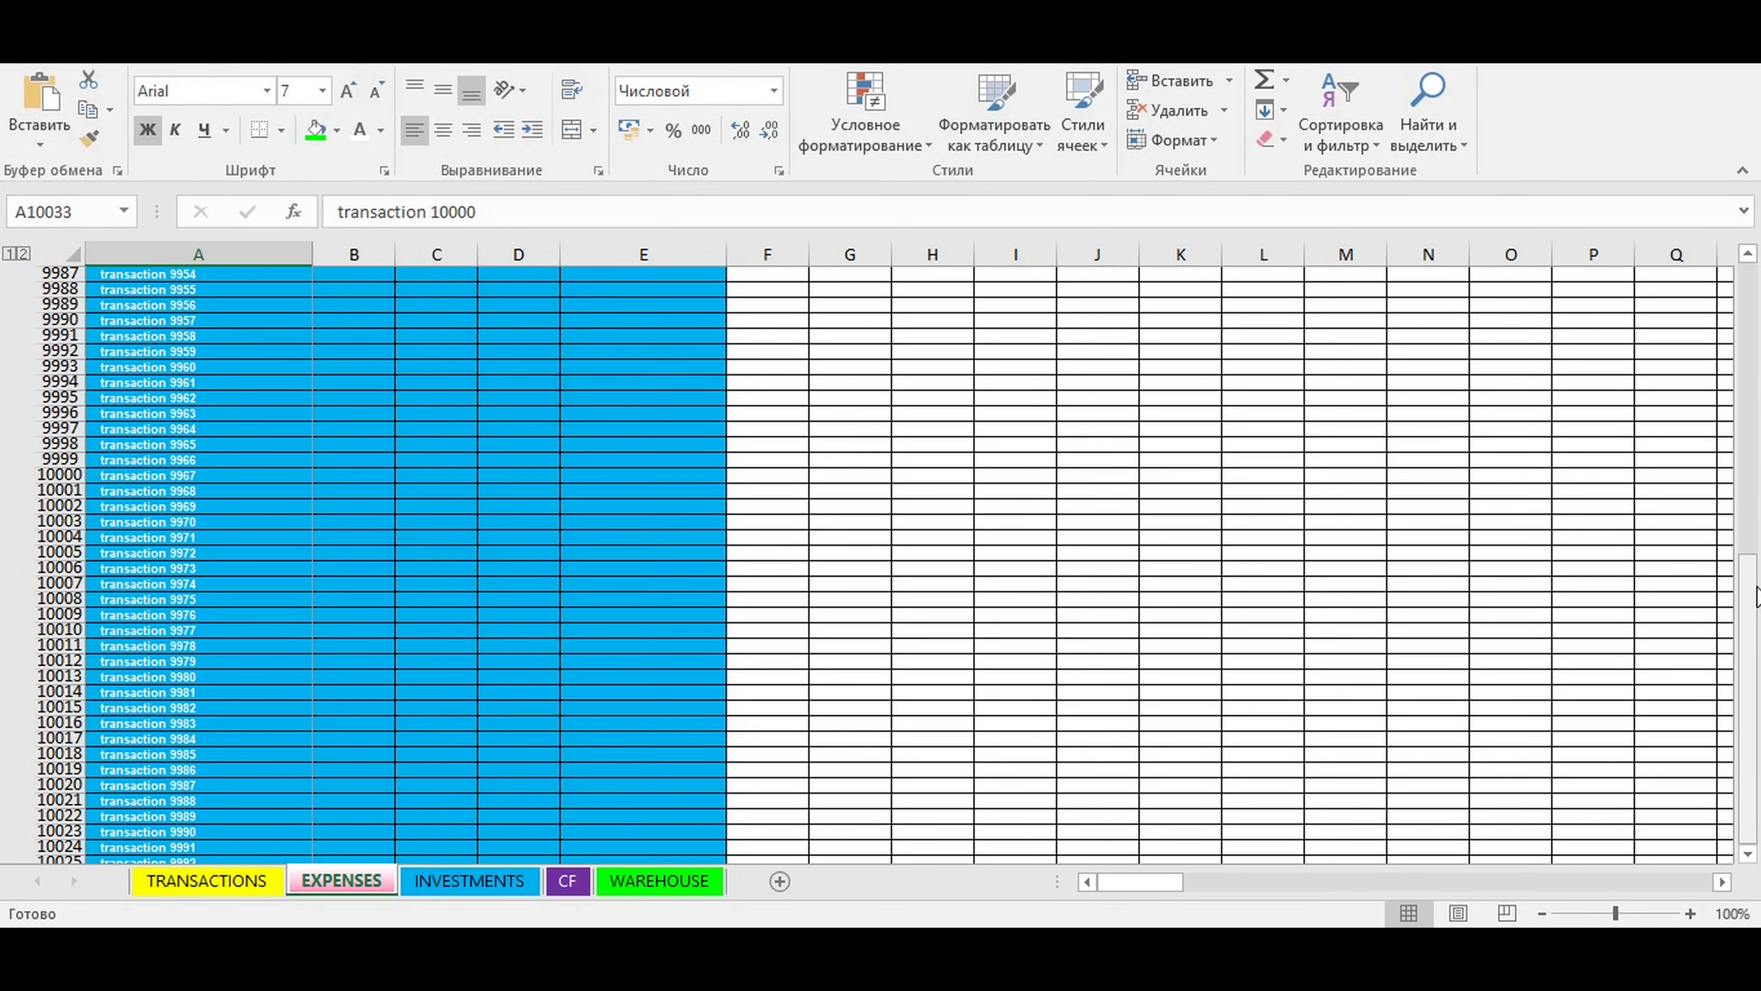
left_click_drag(1753, 561, 1754, 276)
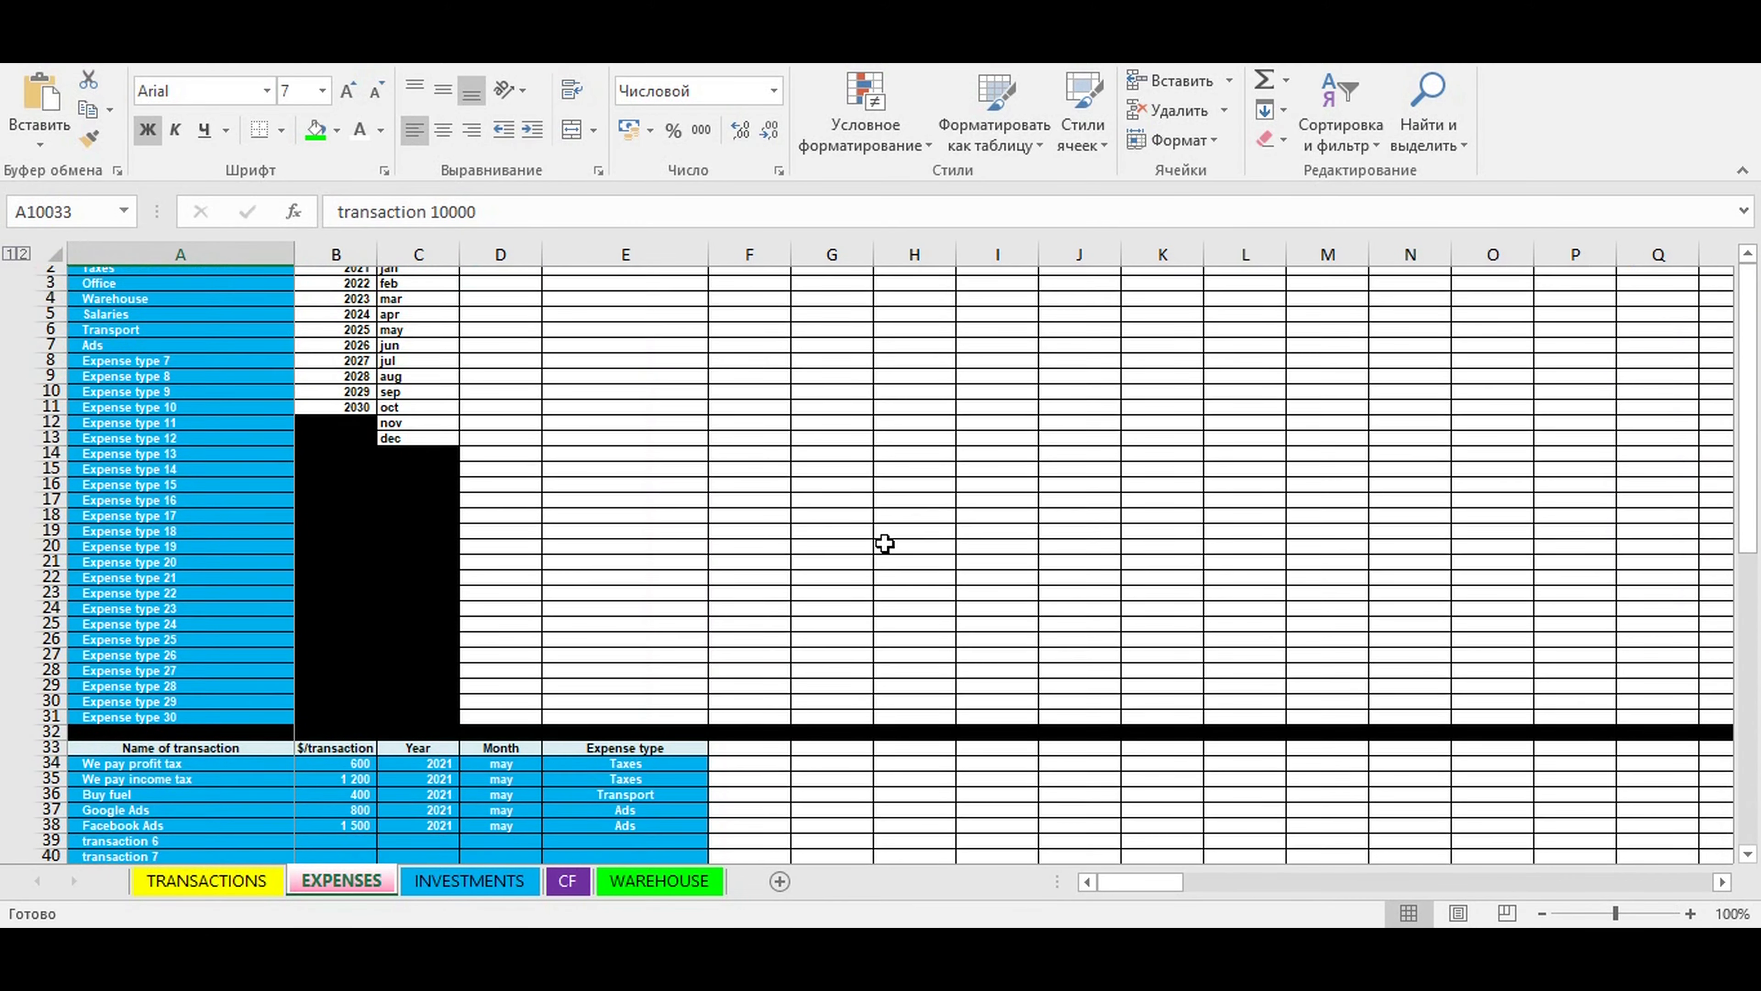
- Check the expense type choices for transaction 6 and the amount cells in B38 and B39, and return to the CF sheet
scroll(762, 590, "down", 4)
left_click(599, 676)
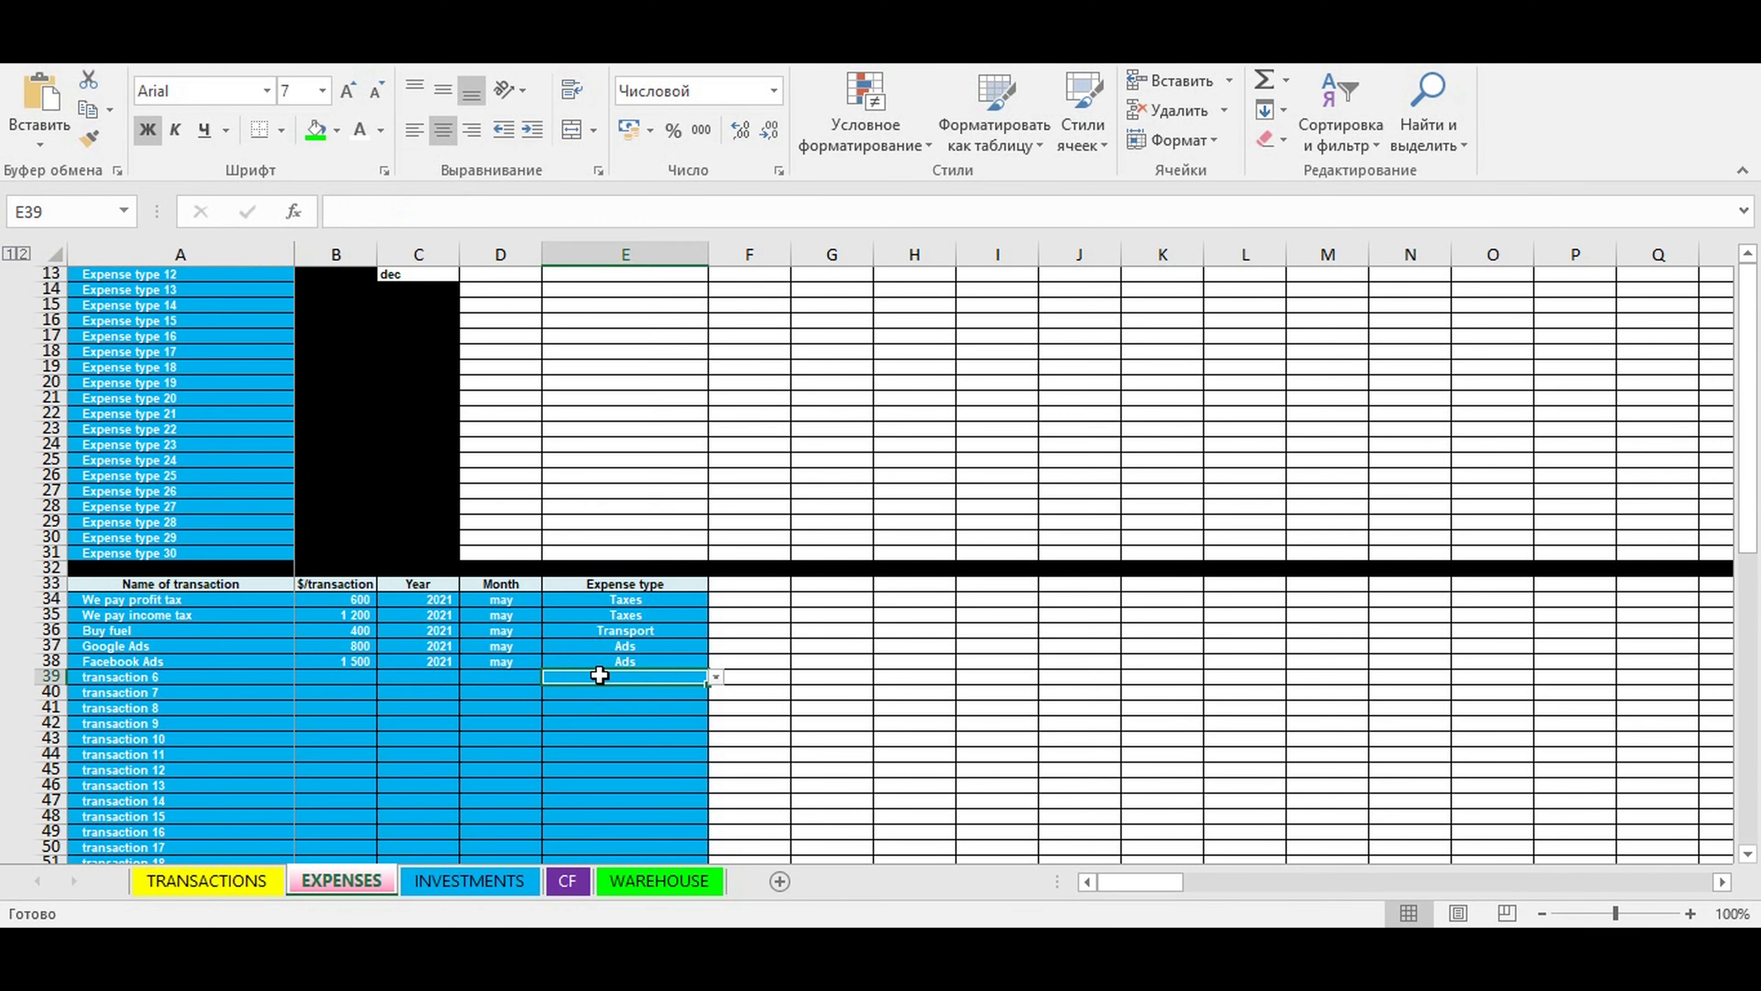
left_click(717, 678)
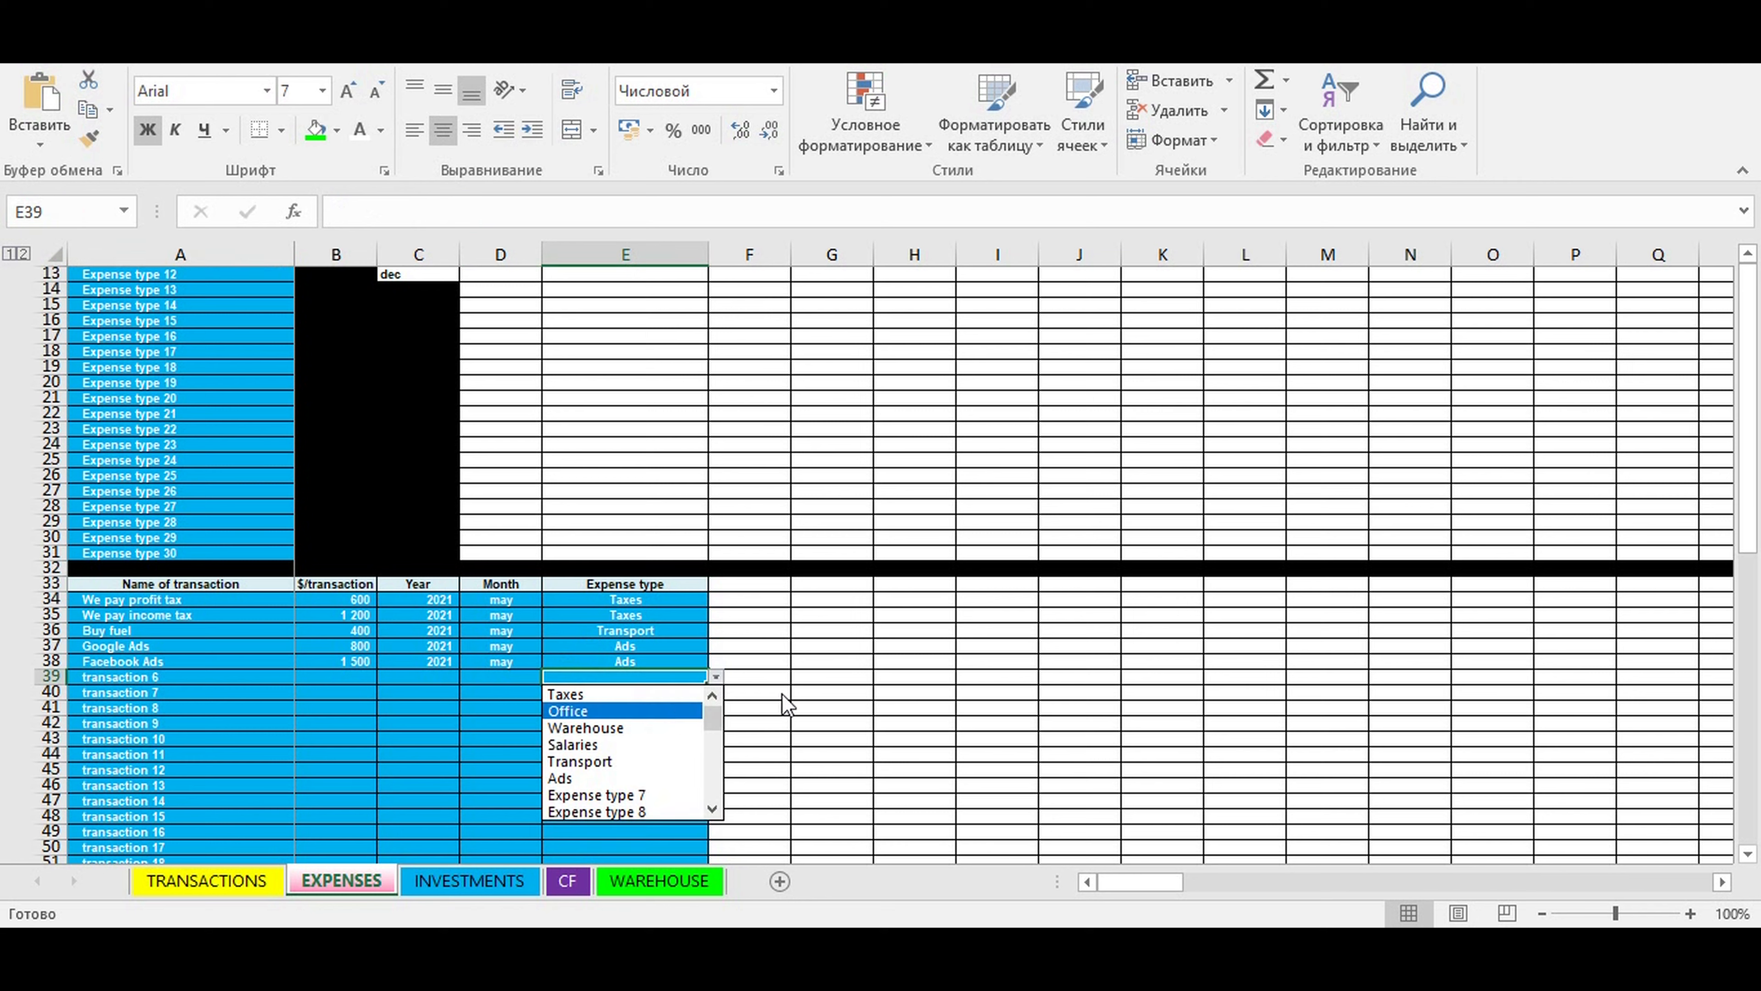
left_click(856, 691)
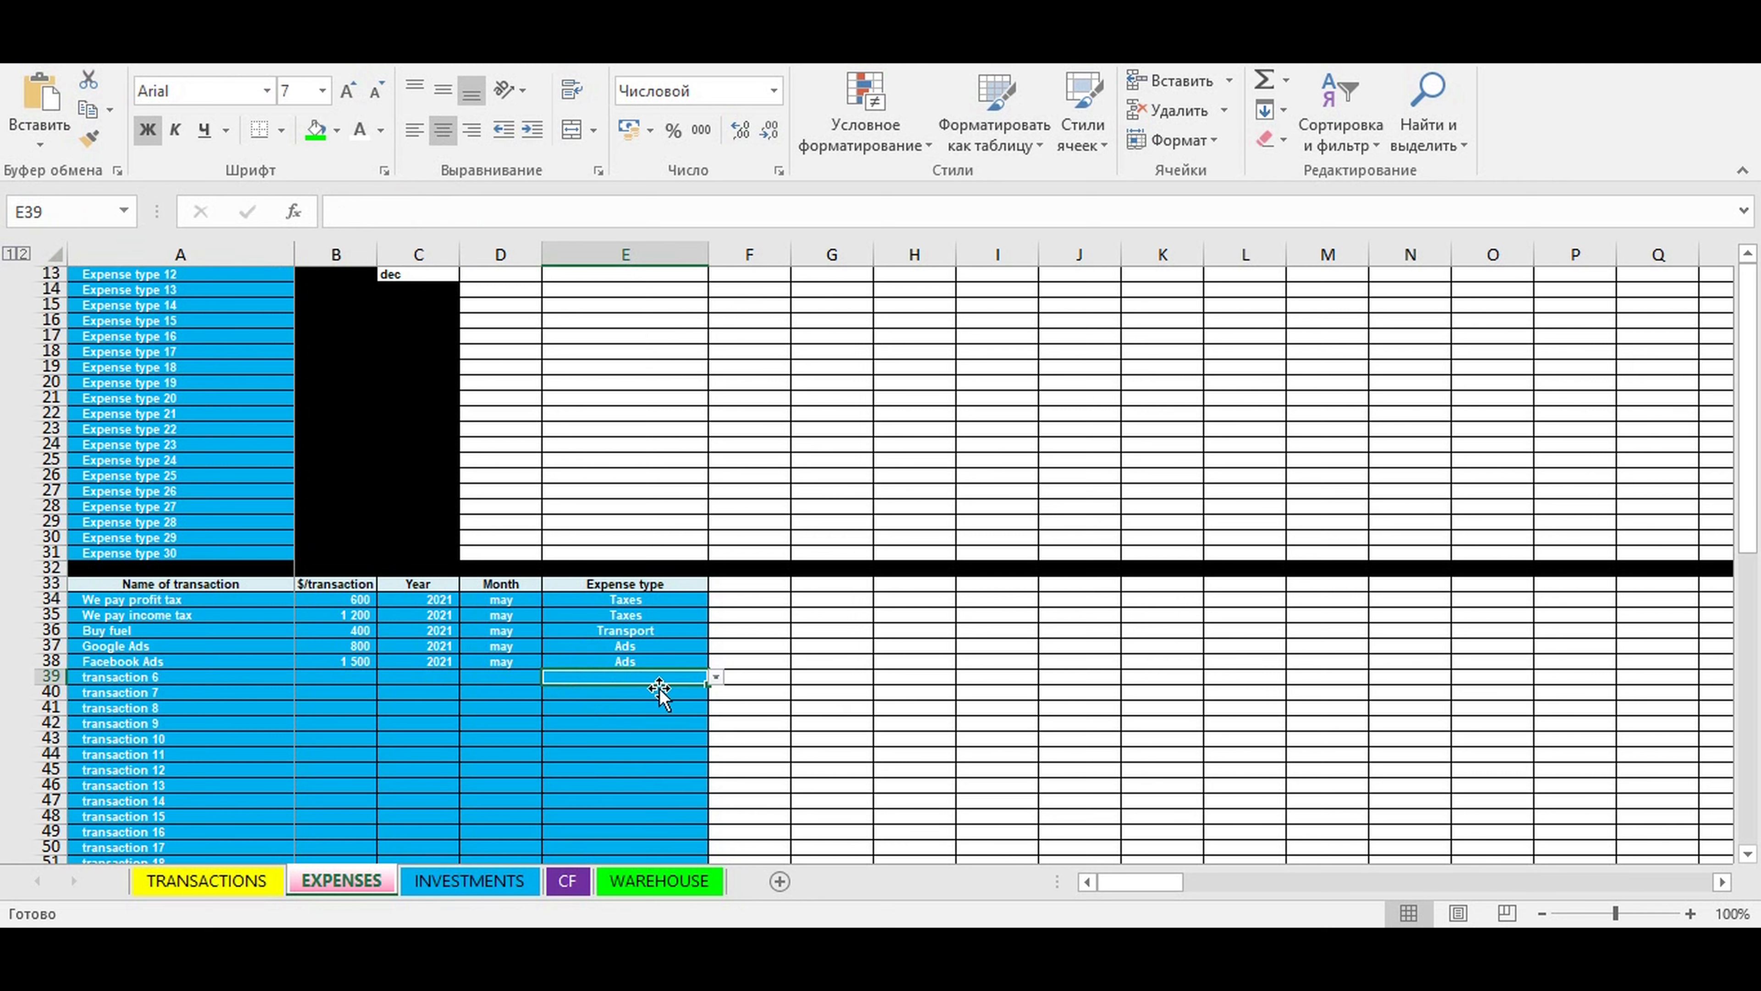
left_click(355, 676)
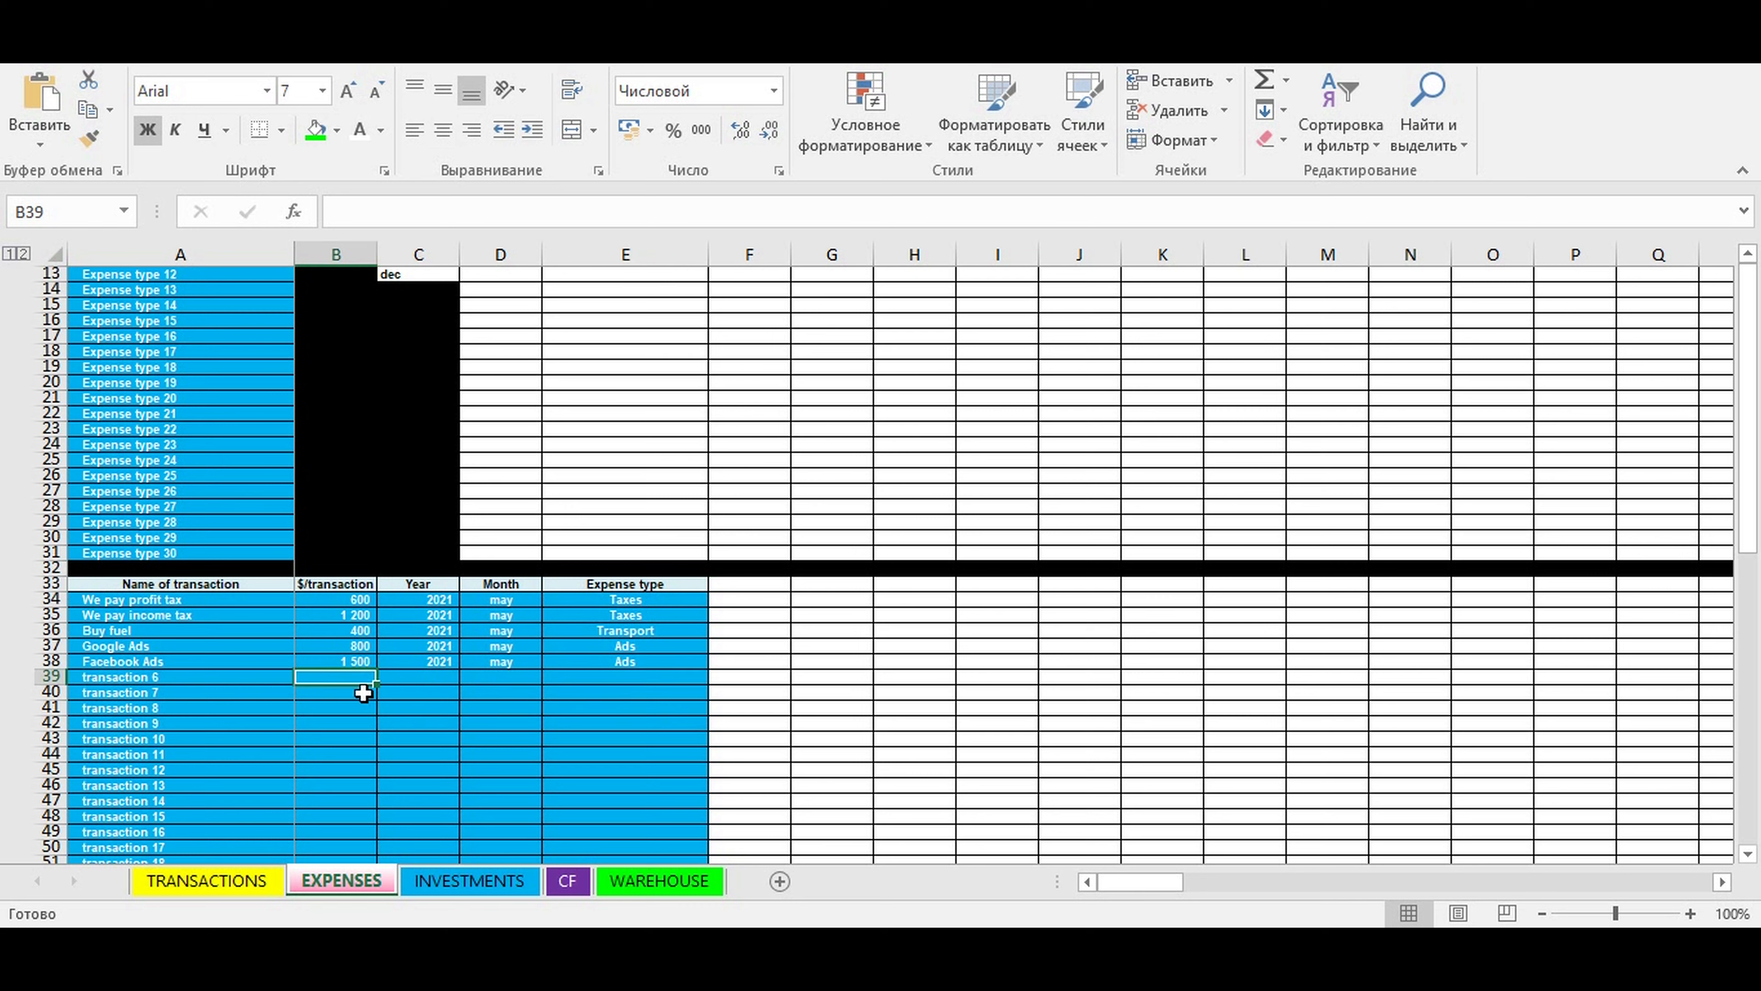
left_click(351, 661)
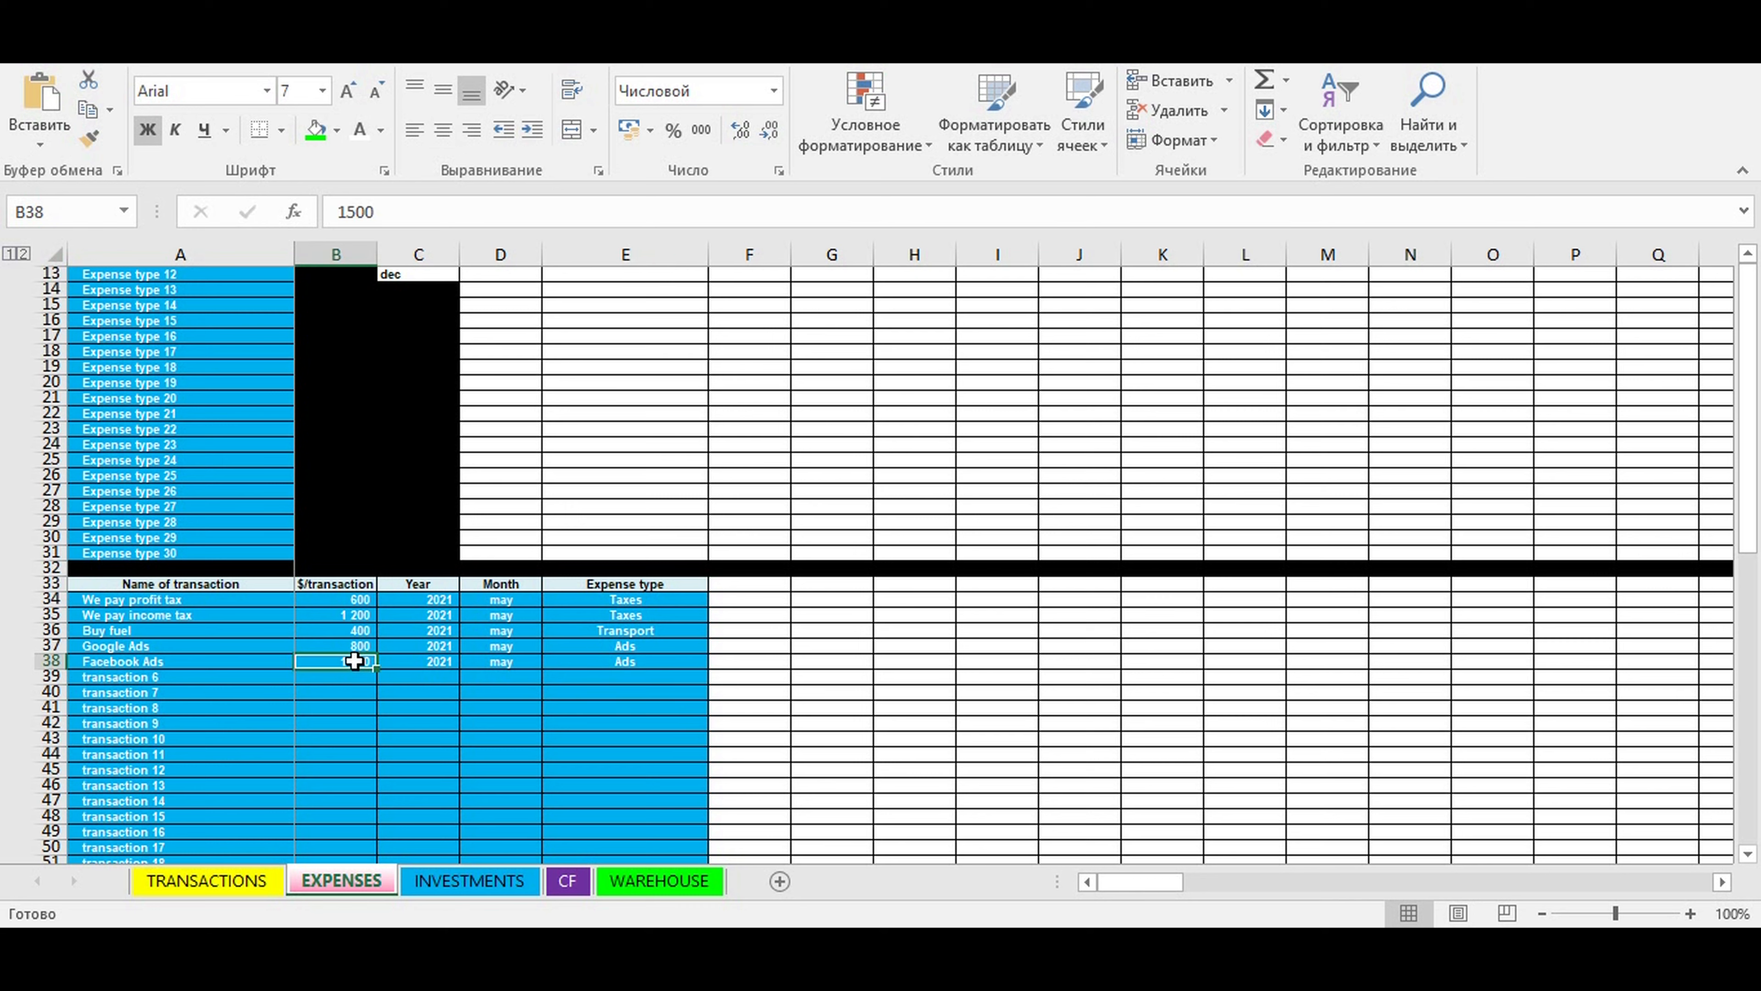
left_click(568, 887)
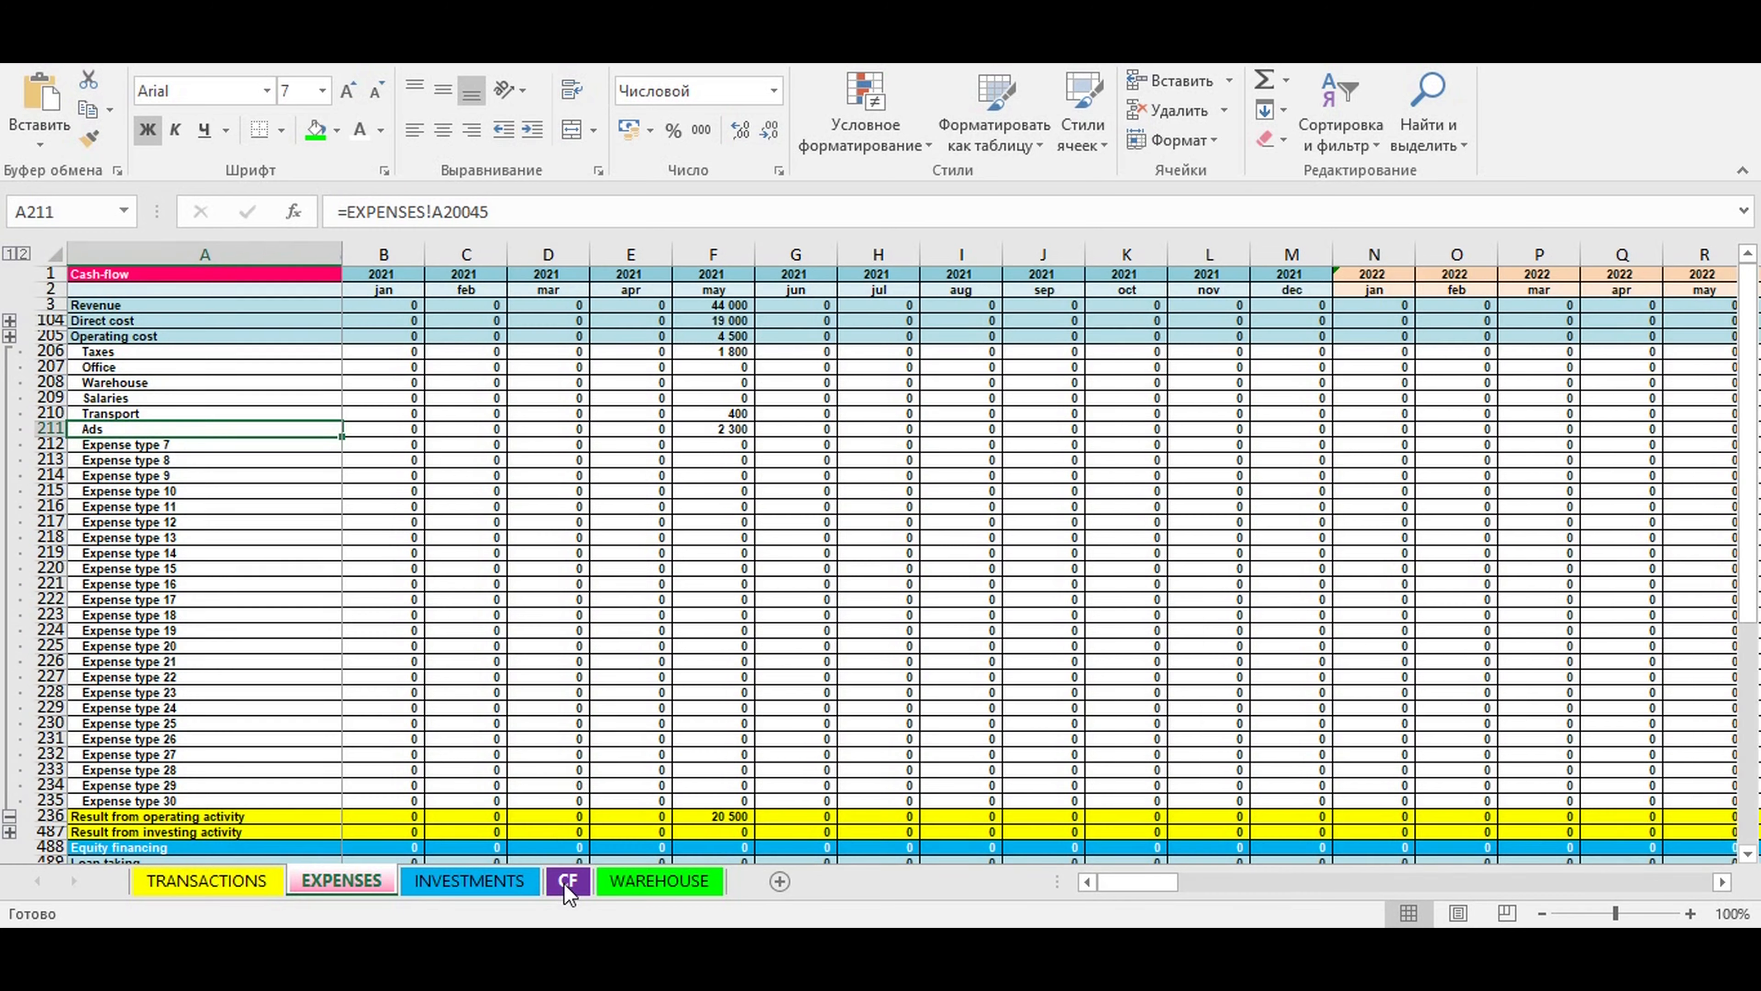
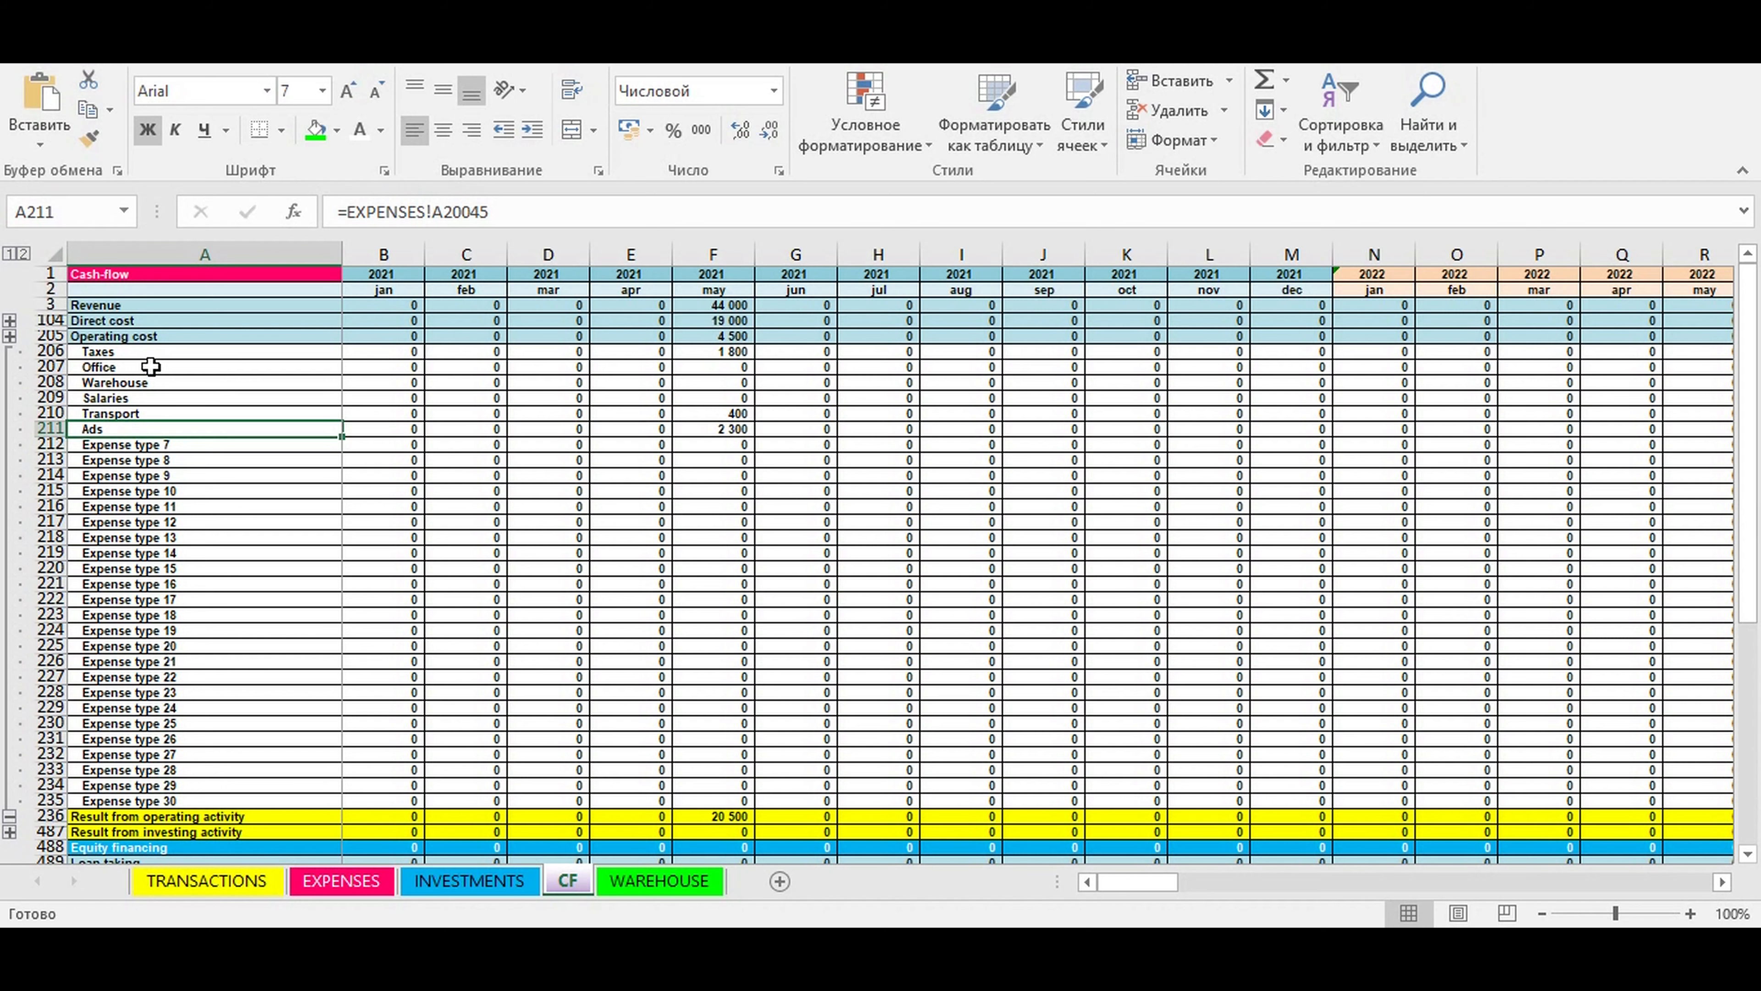
- Review the operating cost types on the CF sheet together with the Revenue and Direct cost rows, down to the cash balance rows
left_click_drag(126, 352, 726, 795)
left_click(486, 520)
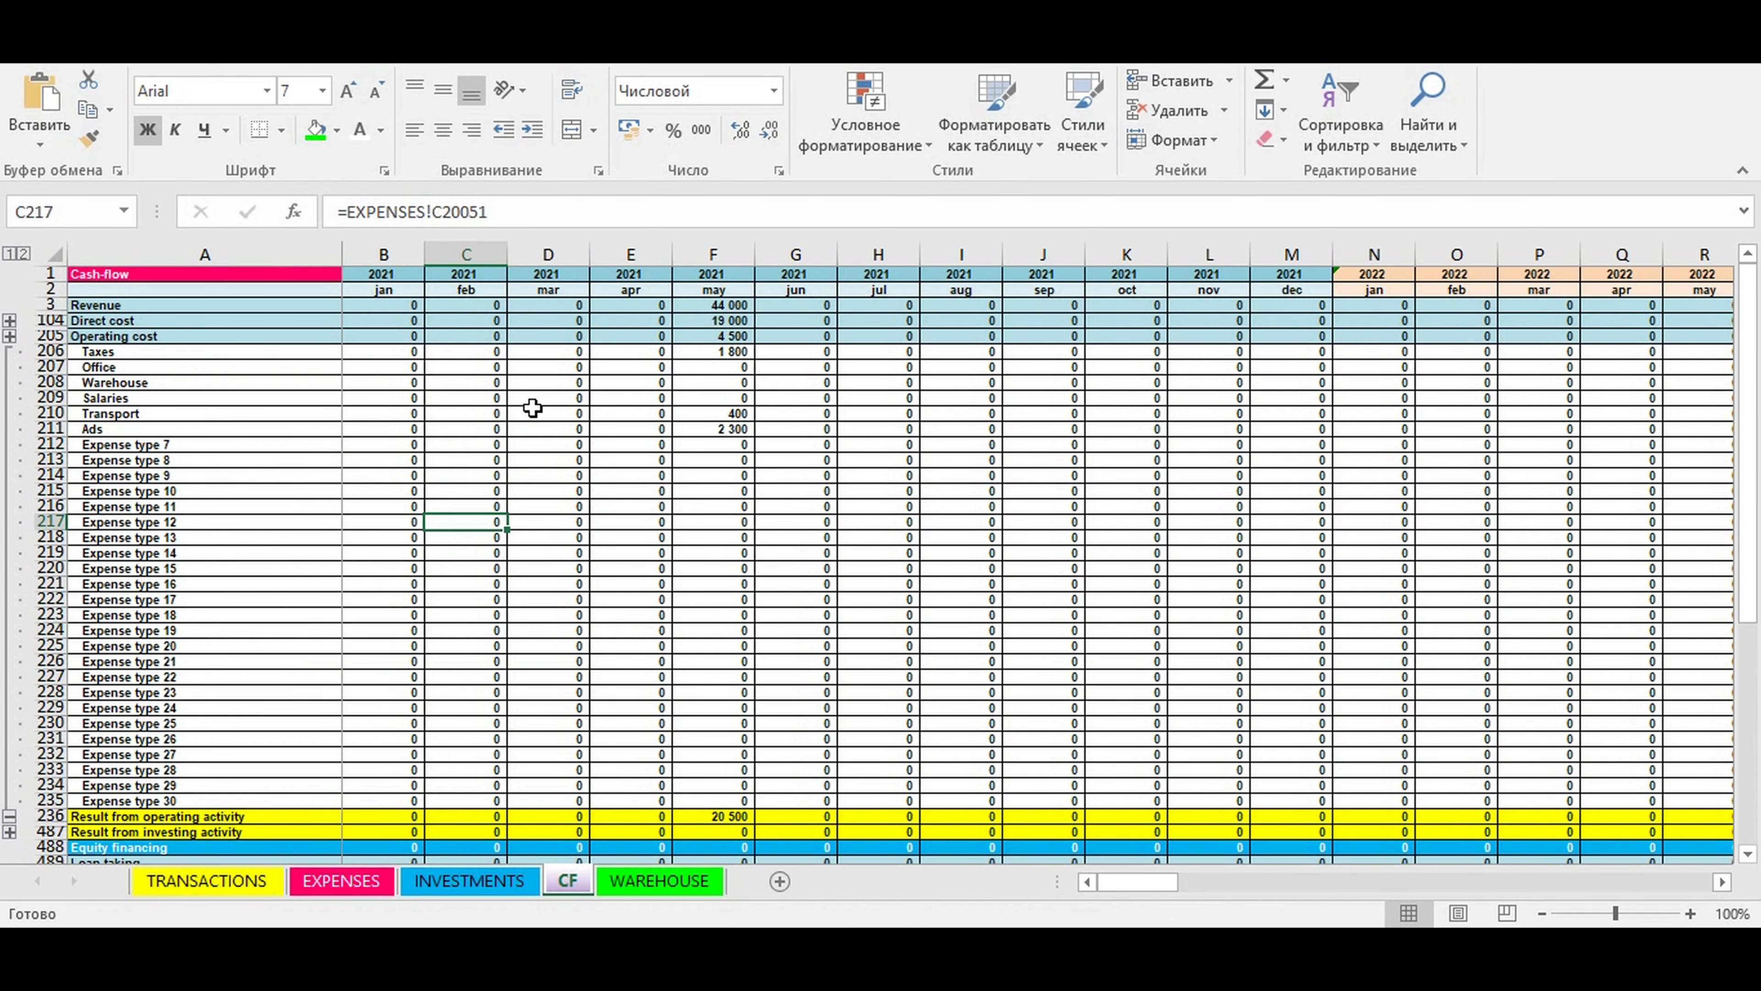
left_click(111, 304)
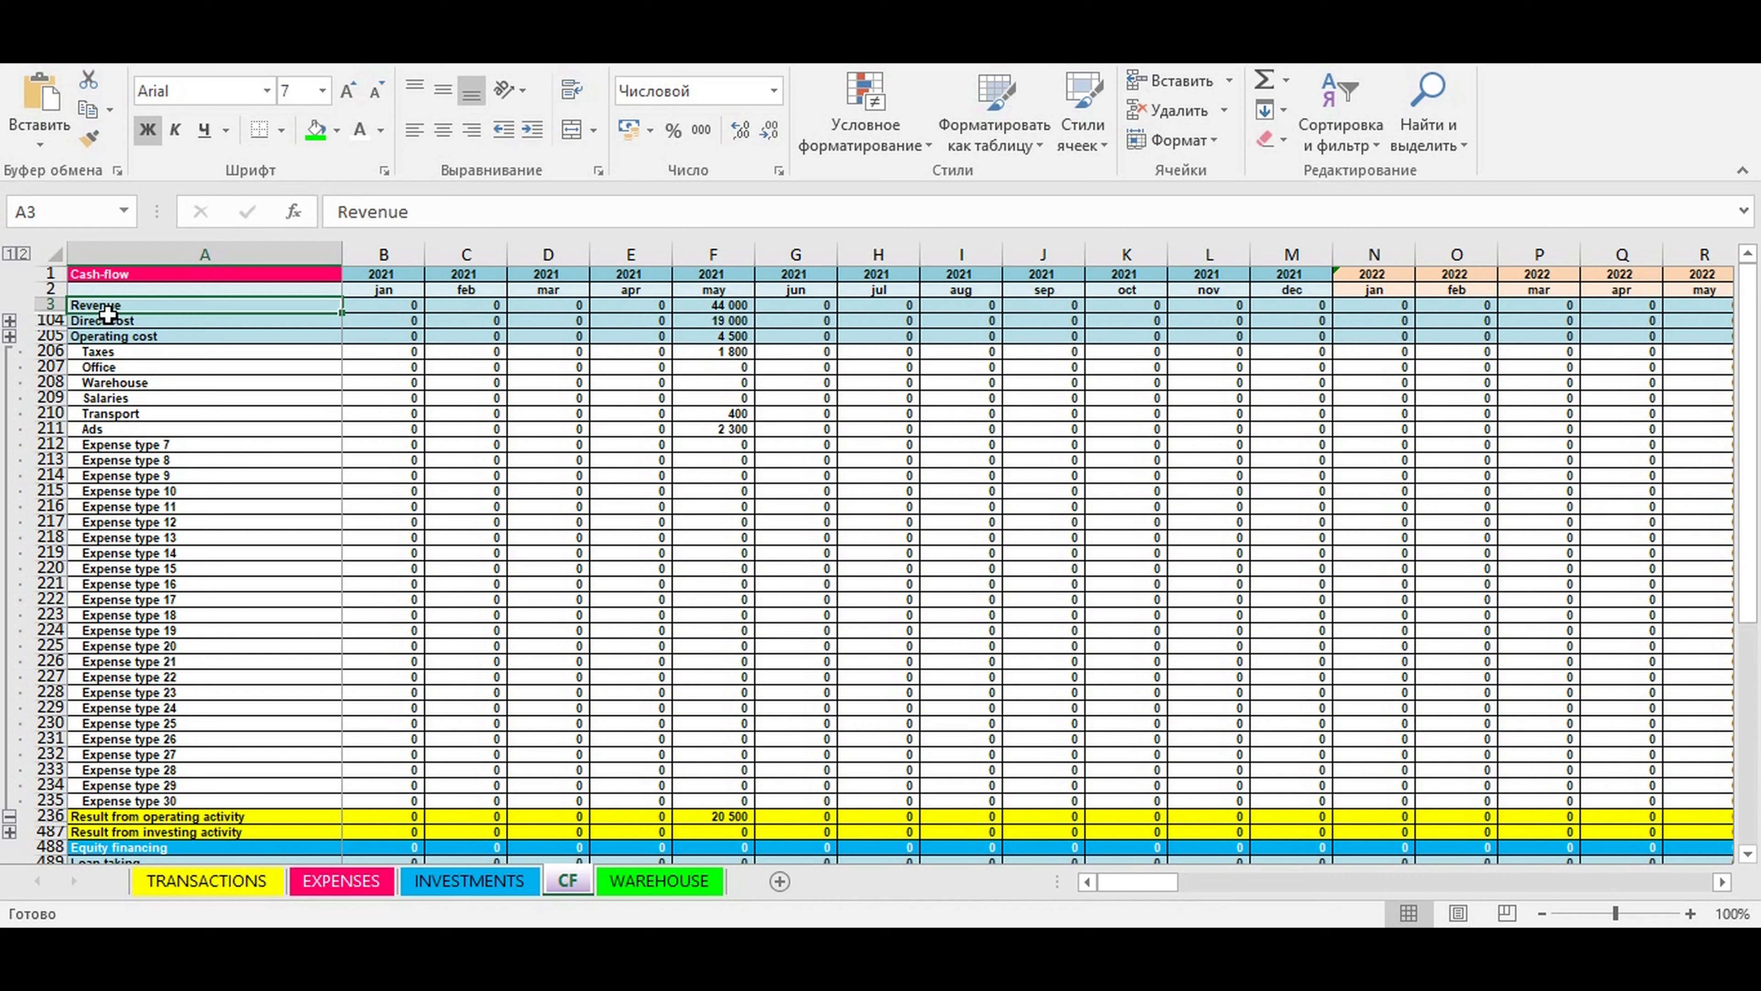
left_click(105, 318)
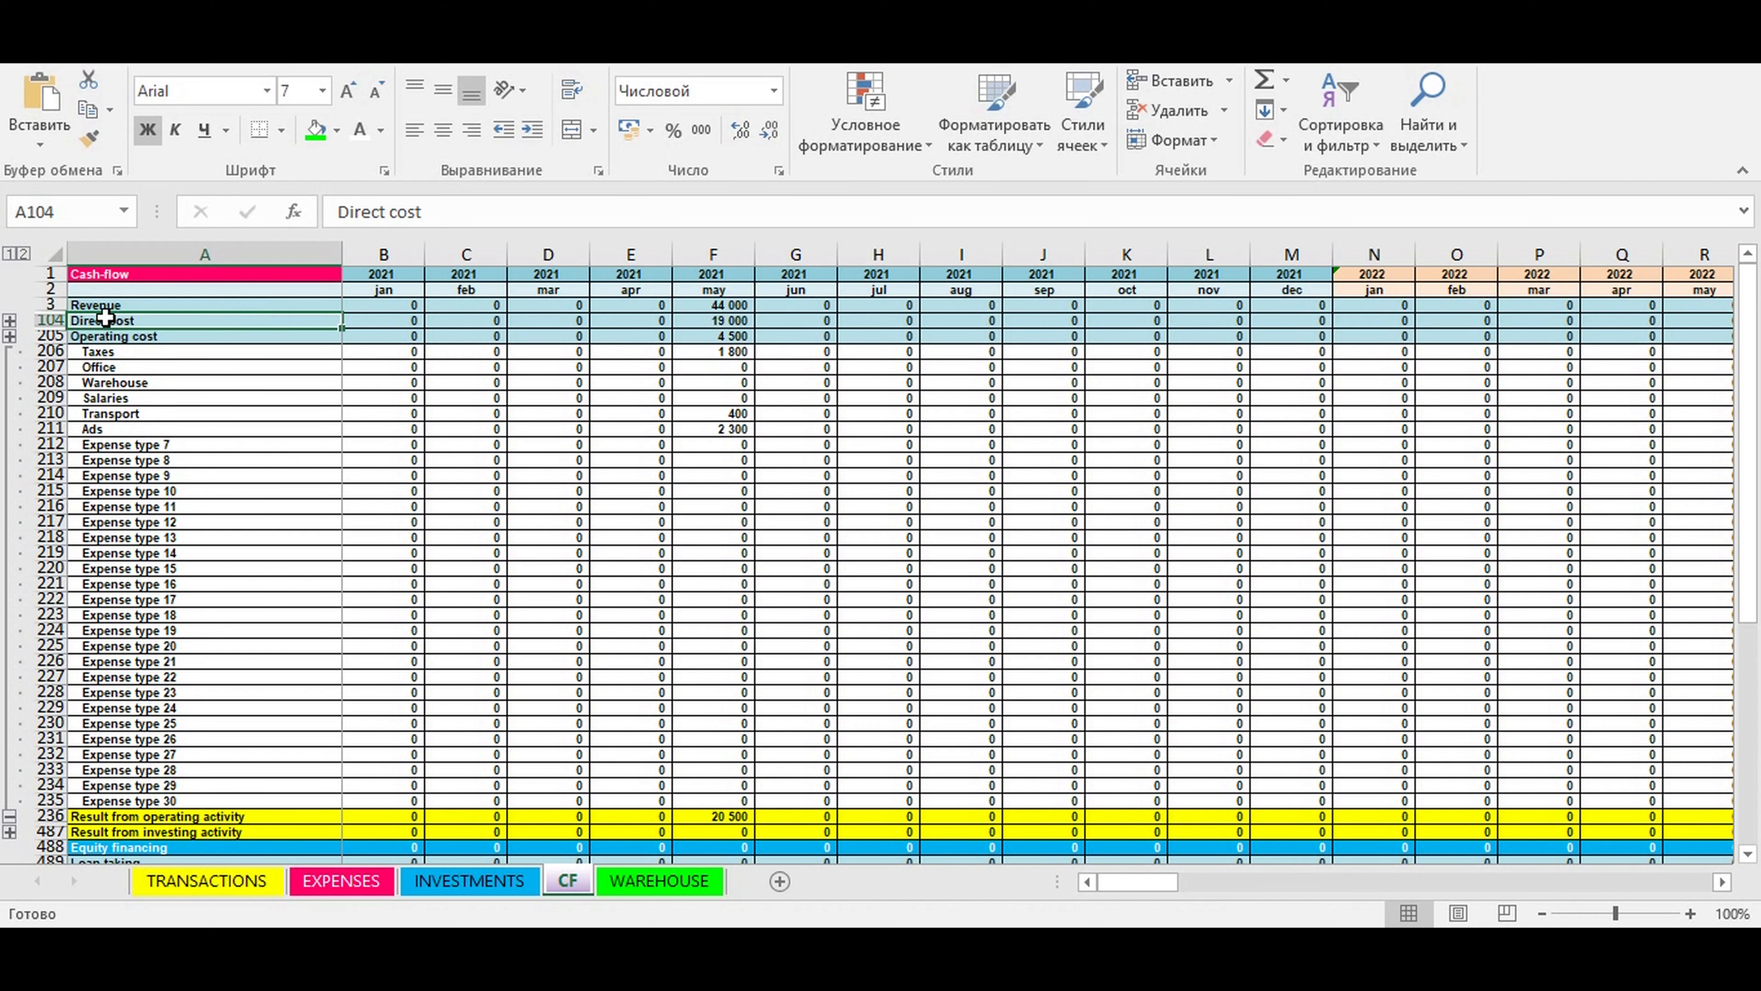
scroll(326, 485, "down", 3)
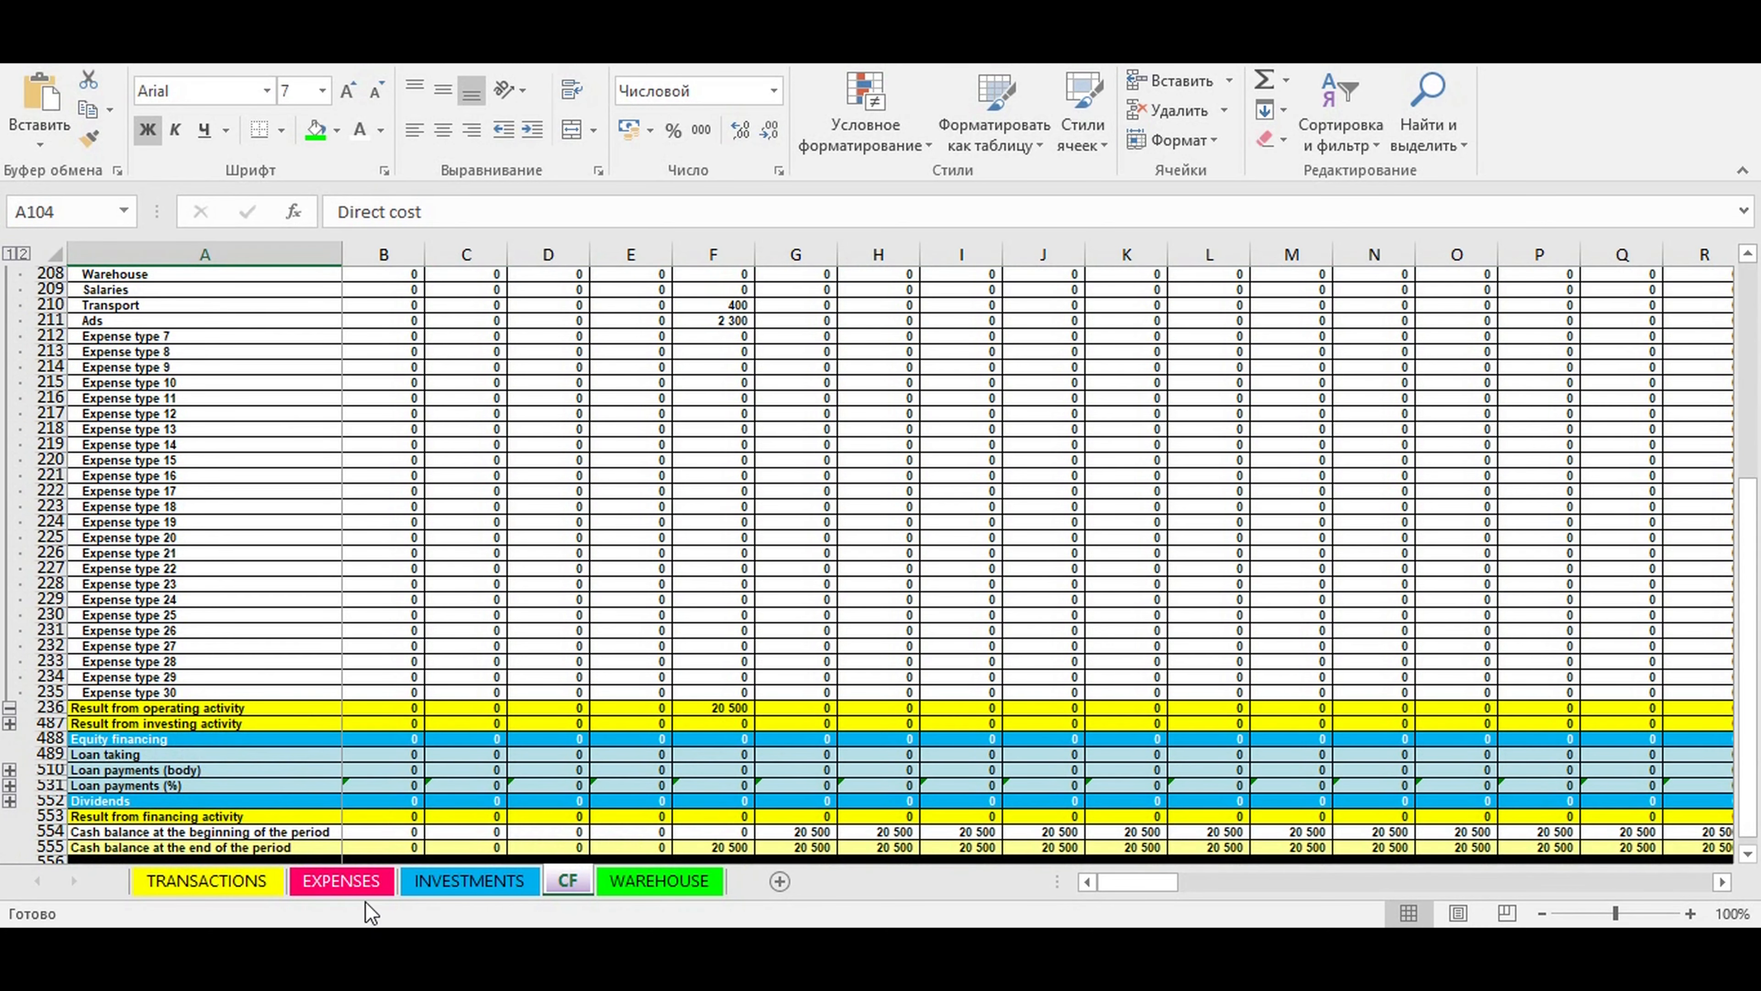
- On the INVESTMENTS sheet, name the first investment item "we bought a truck" and set its price per item to 15000
left_click(447, 879)
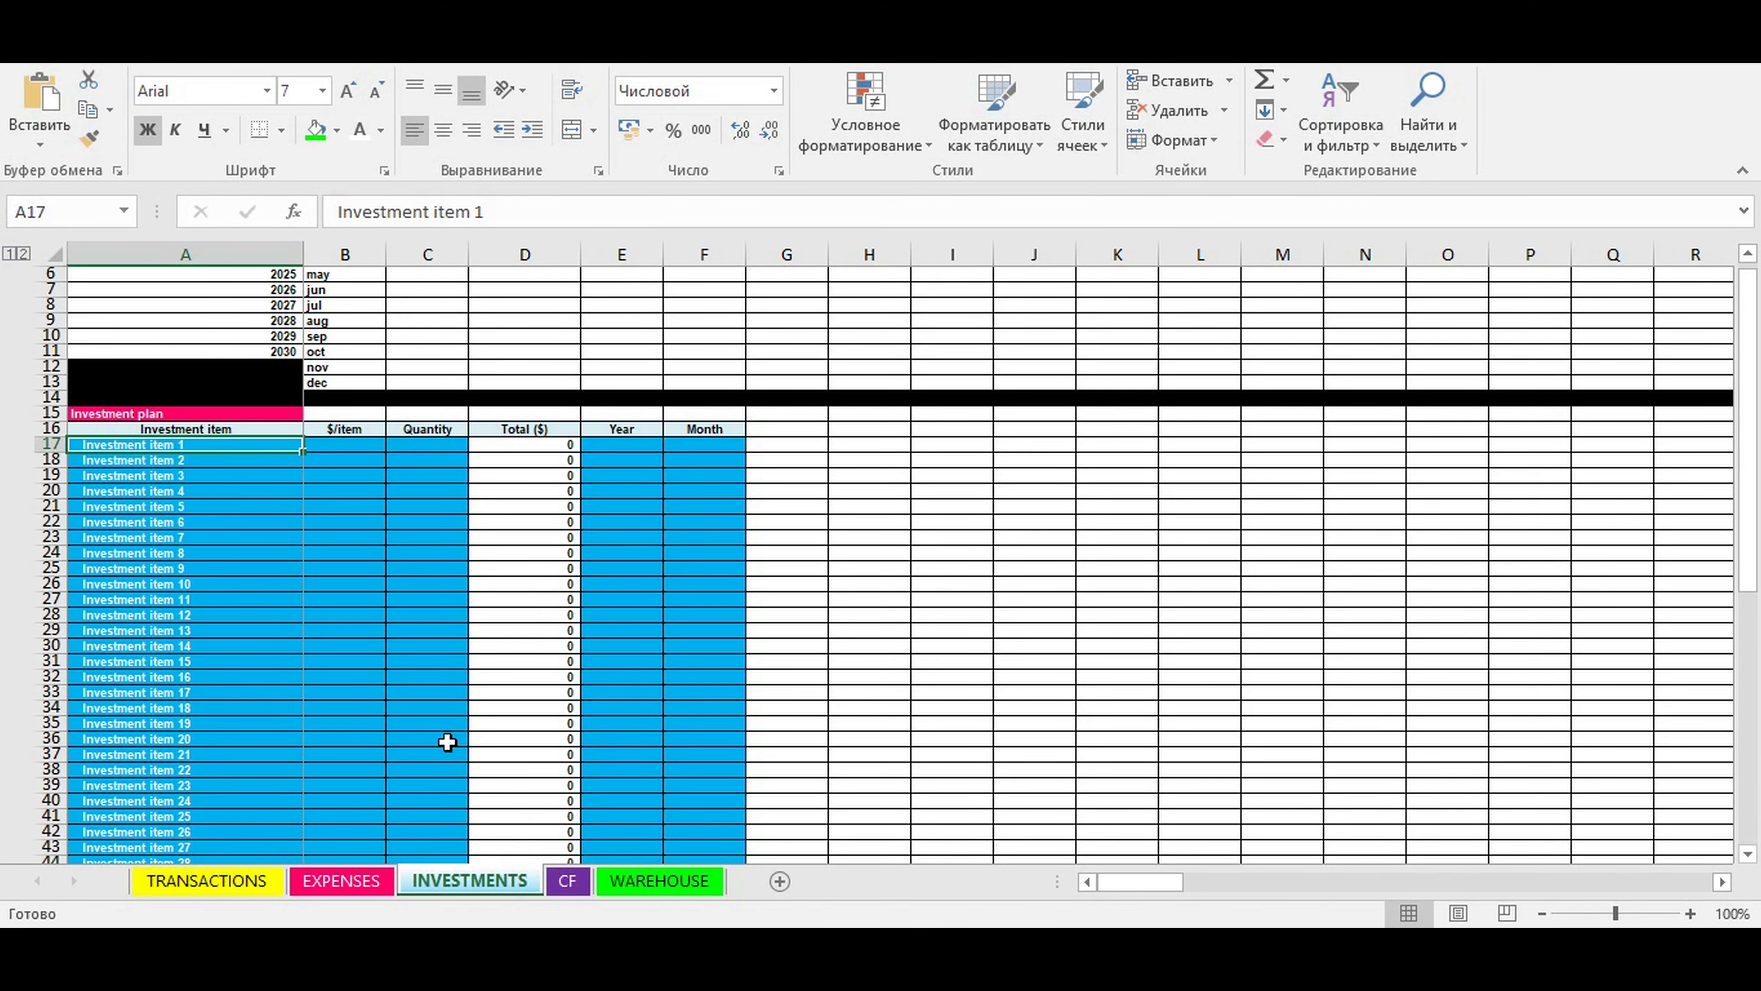
scroll(416, 548, "up", 2)
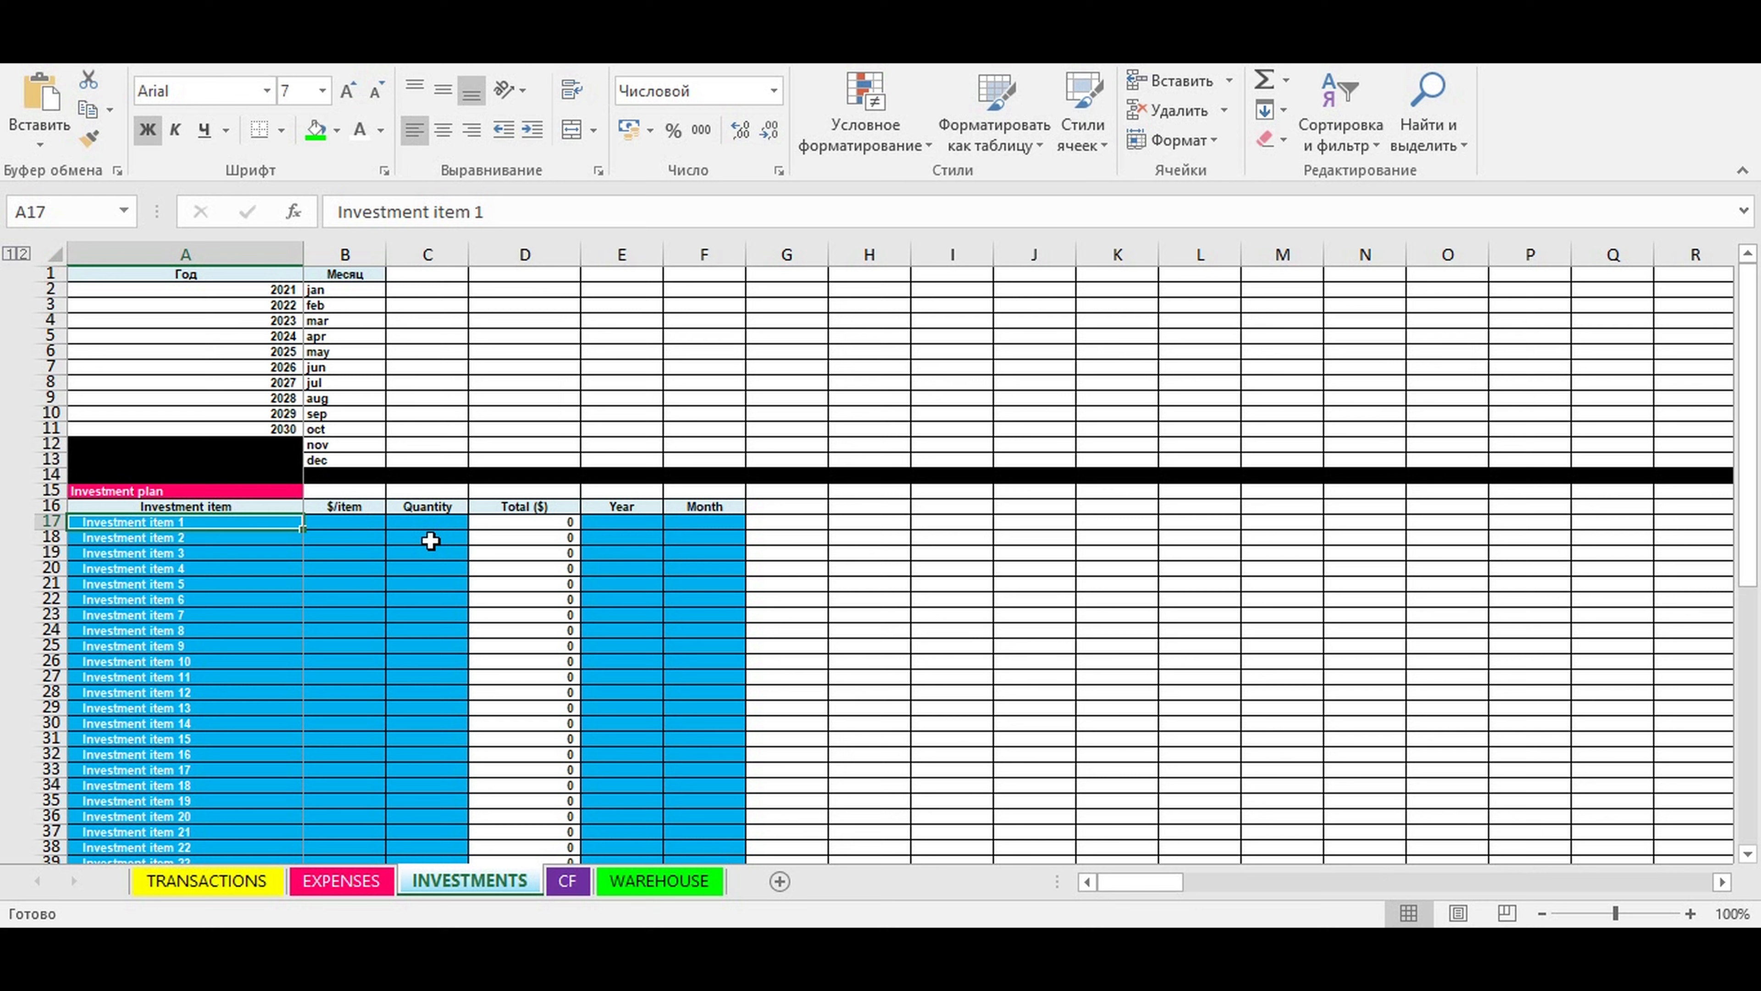
type("we bought a truck")
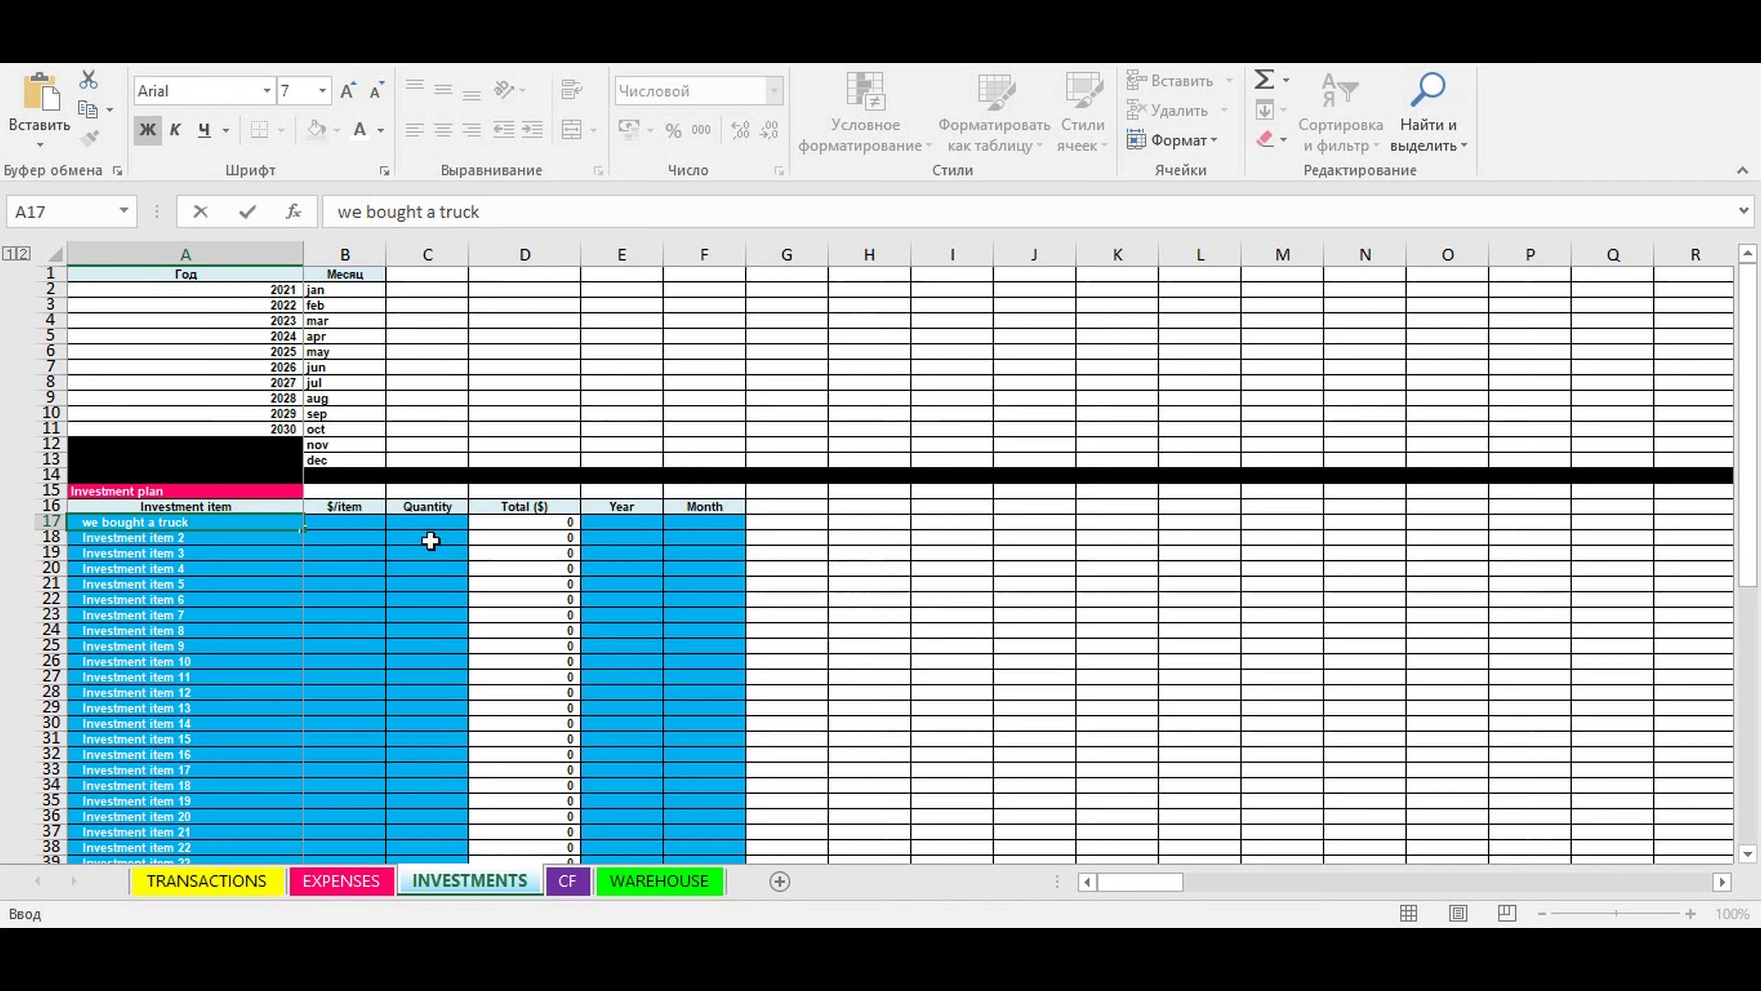
key("ctrl+Return")
left_click(343, 520)
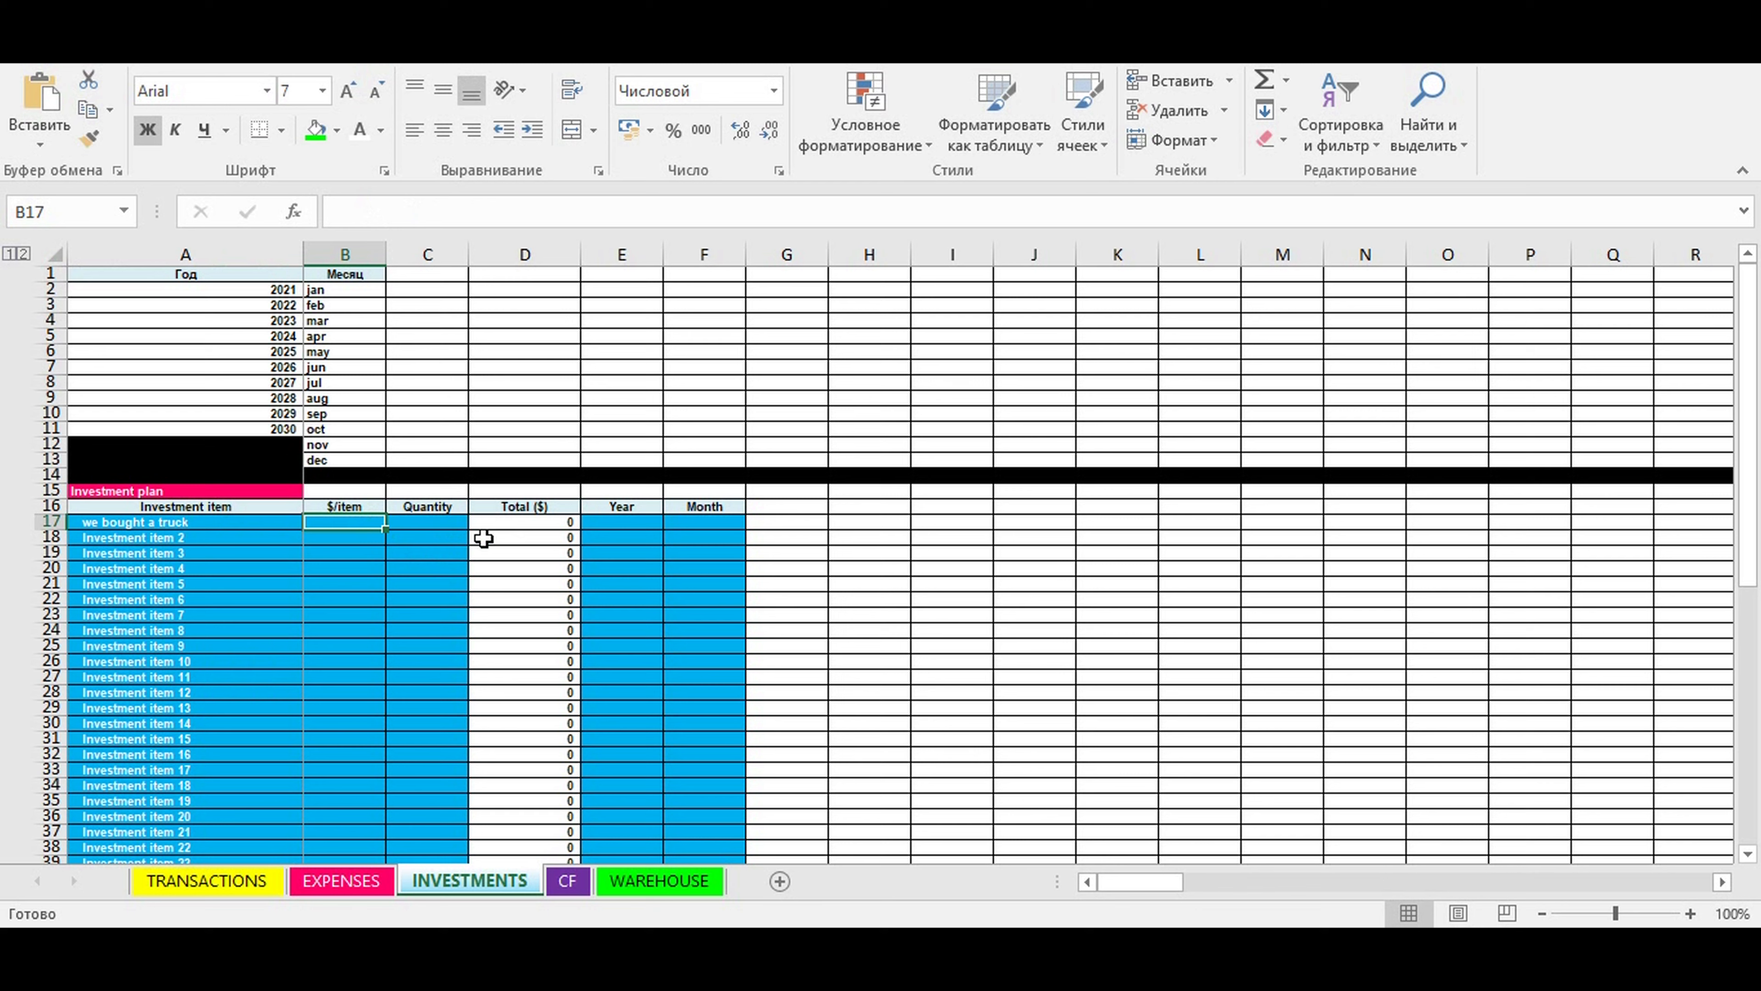
type("15")
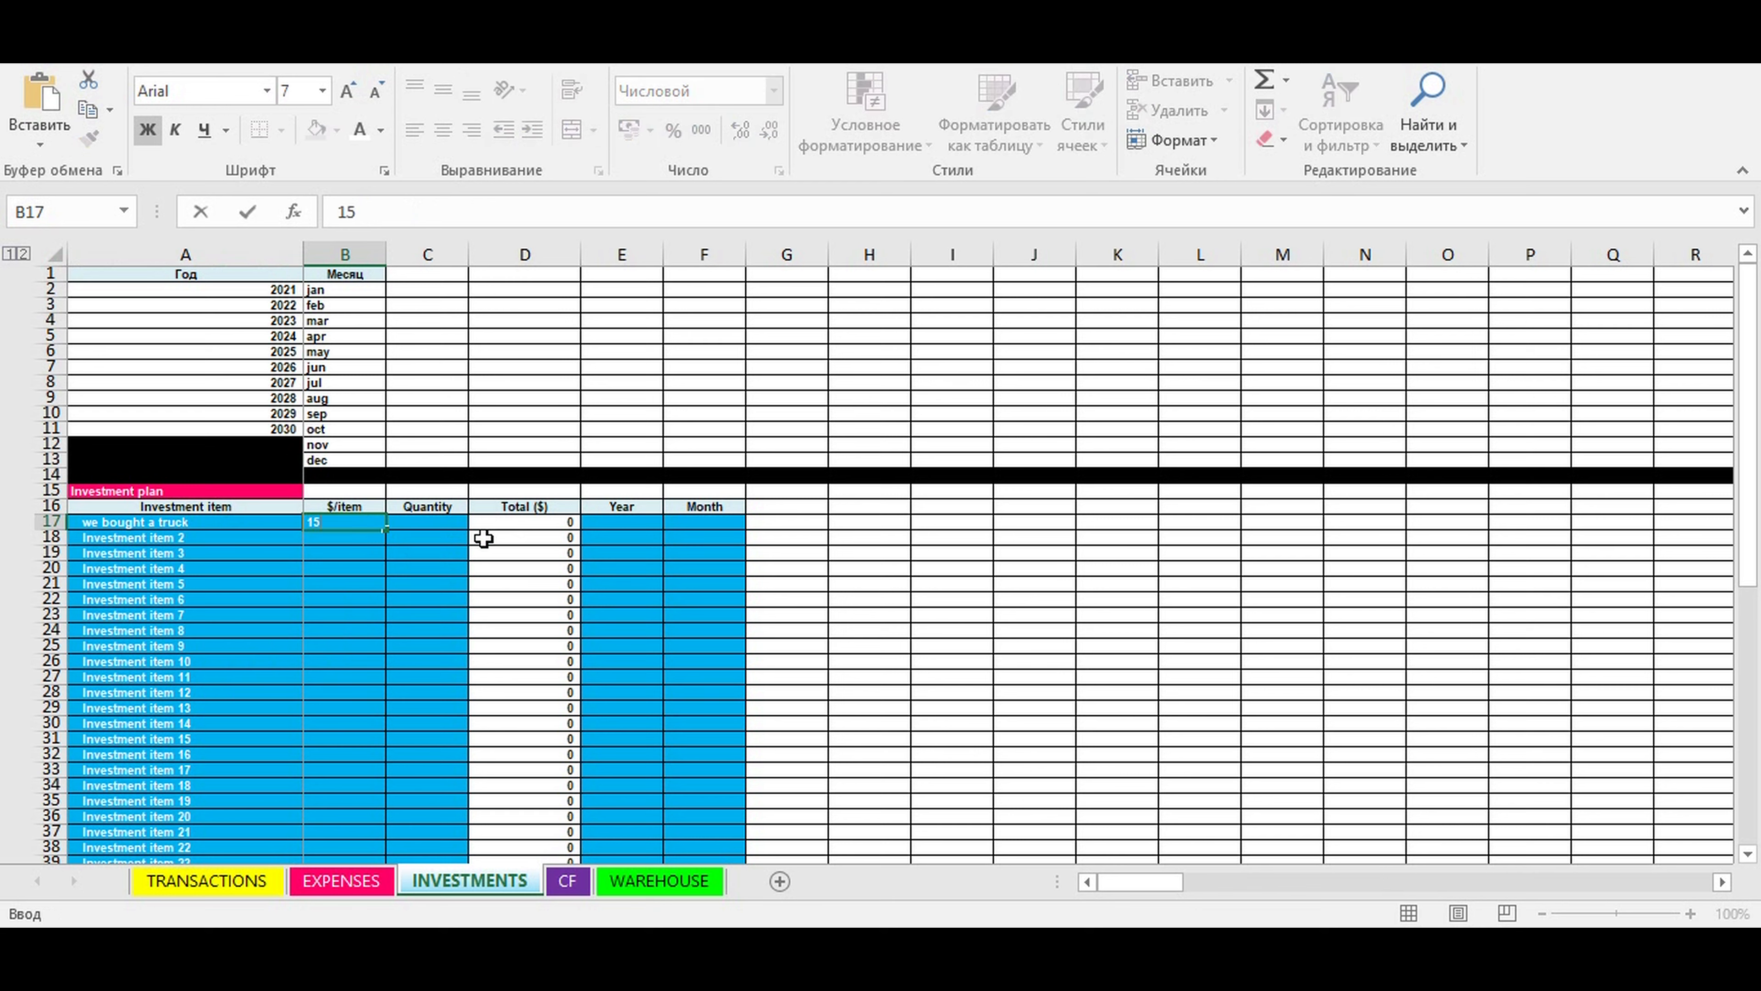
key("ctrl+Return")
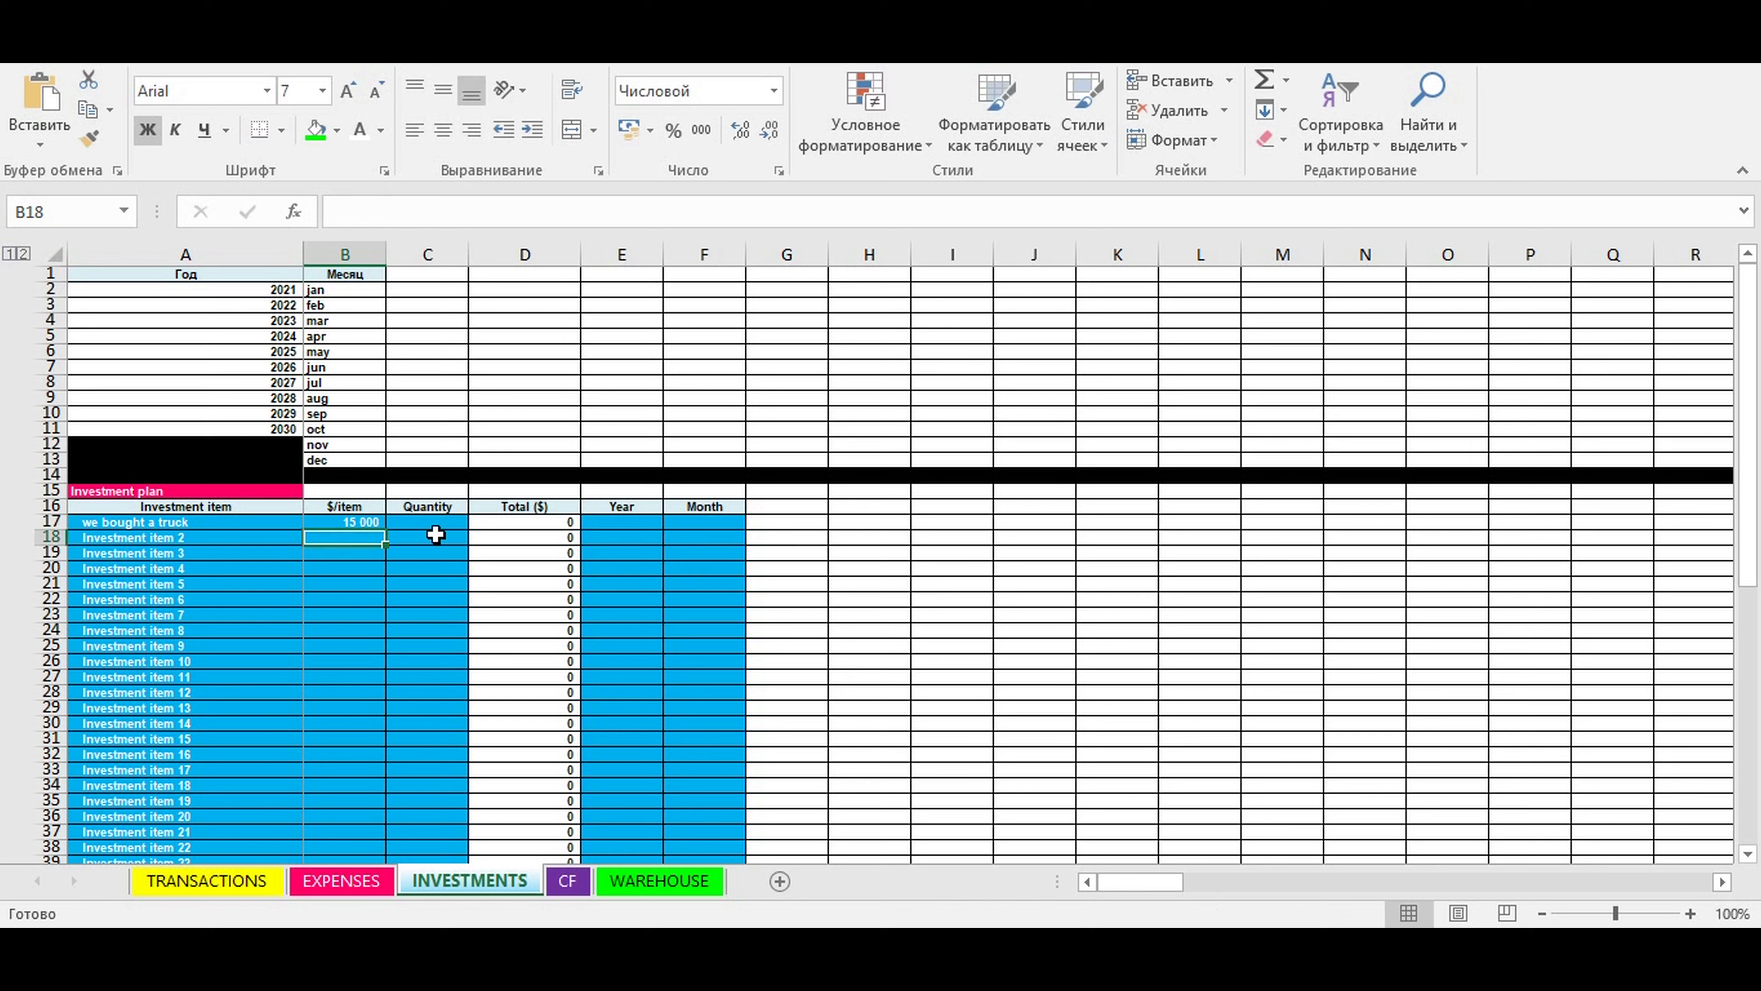
- Set the truck investment's quantity to 1 and date it to year 2021, month apr
left_click(447, 524)
type("1")
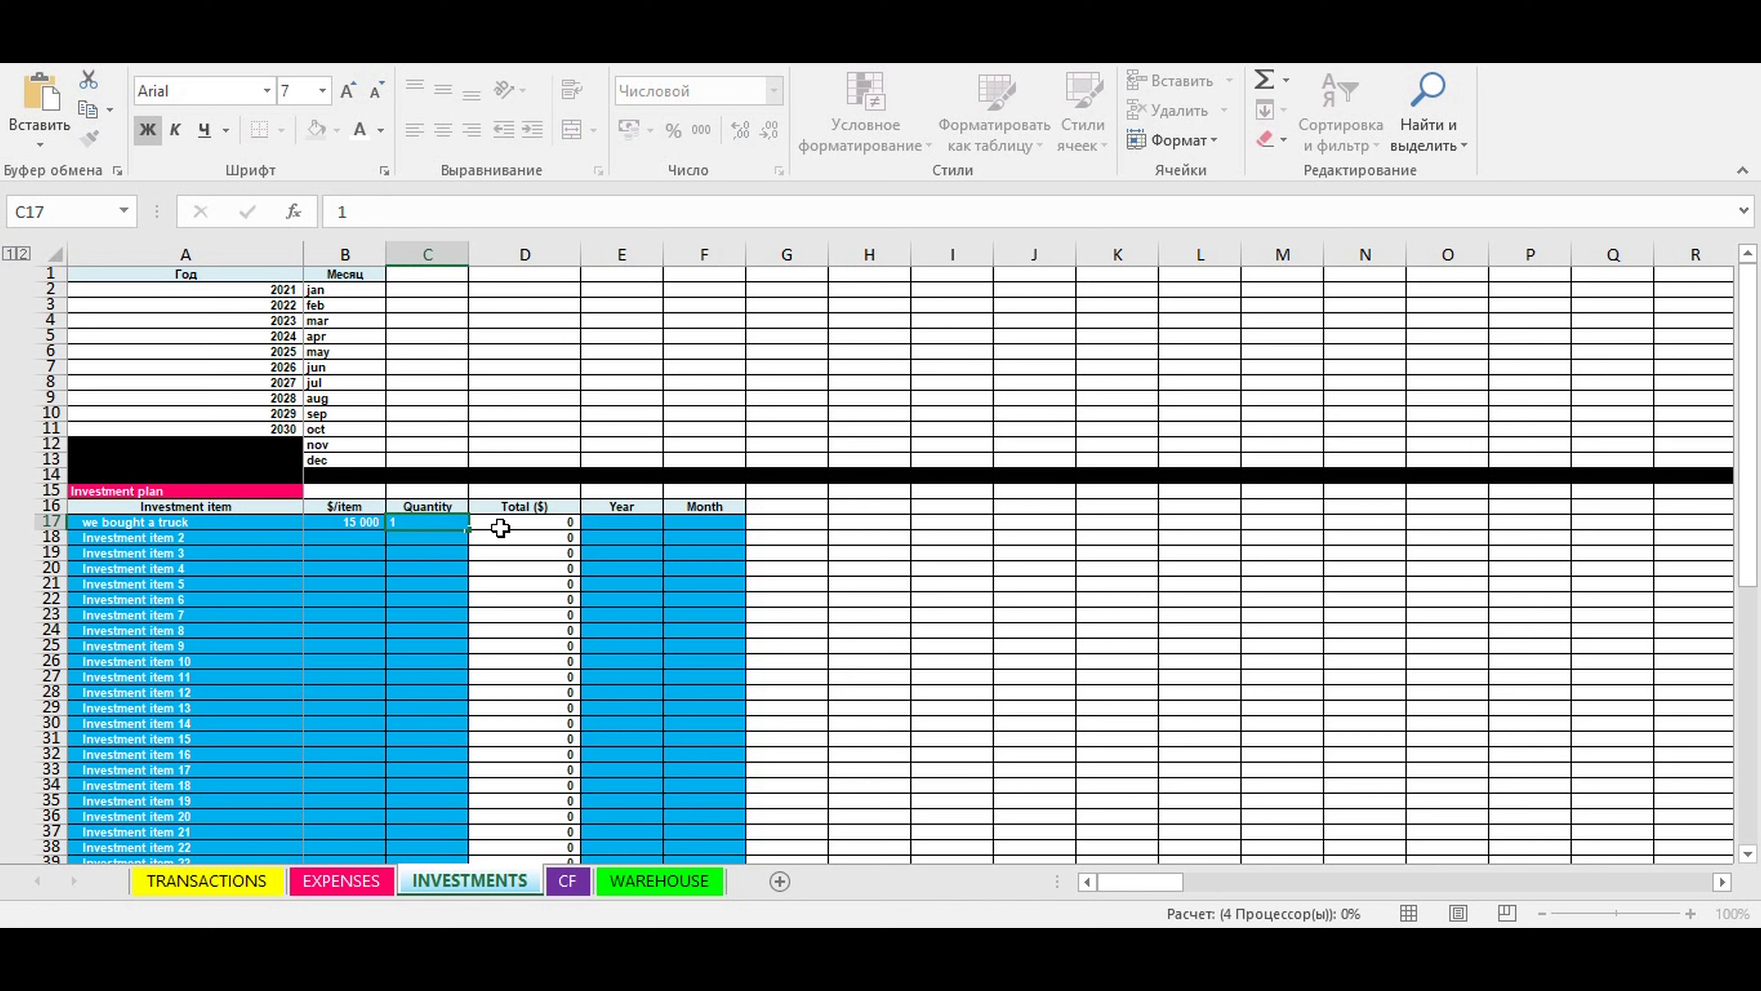
left_click(611, 525)
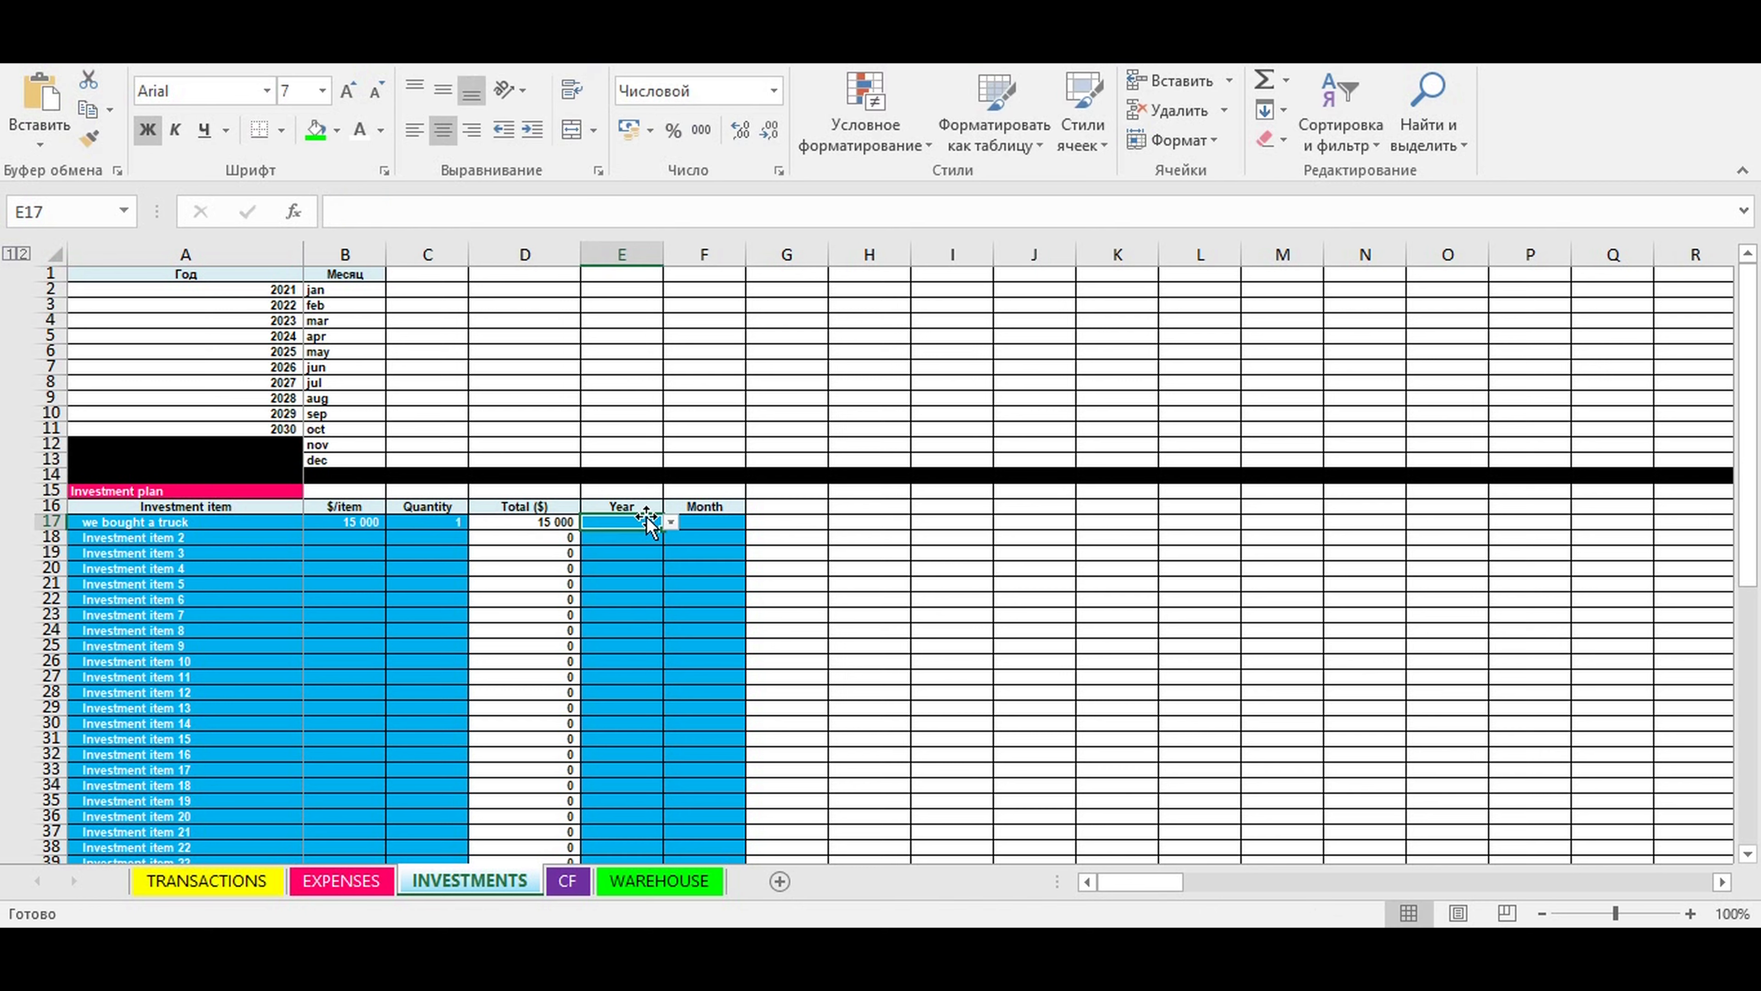
left_click(669, 522)
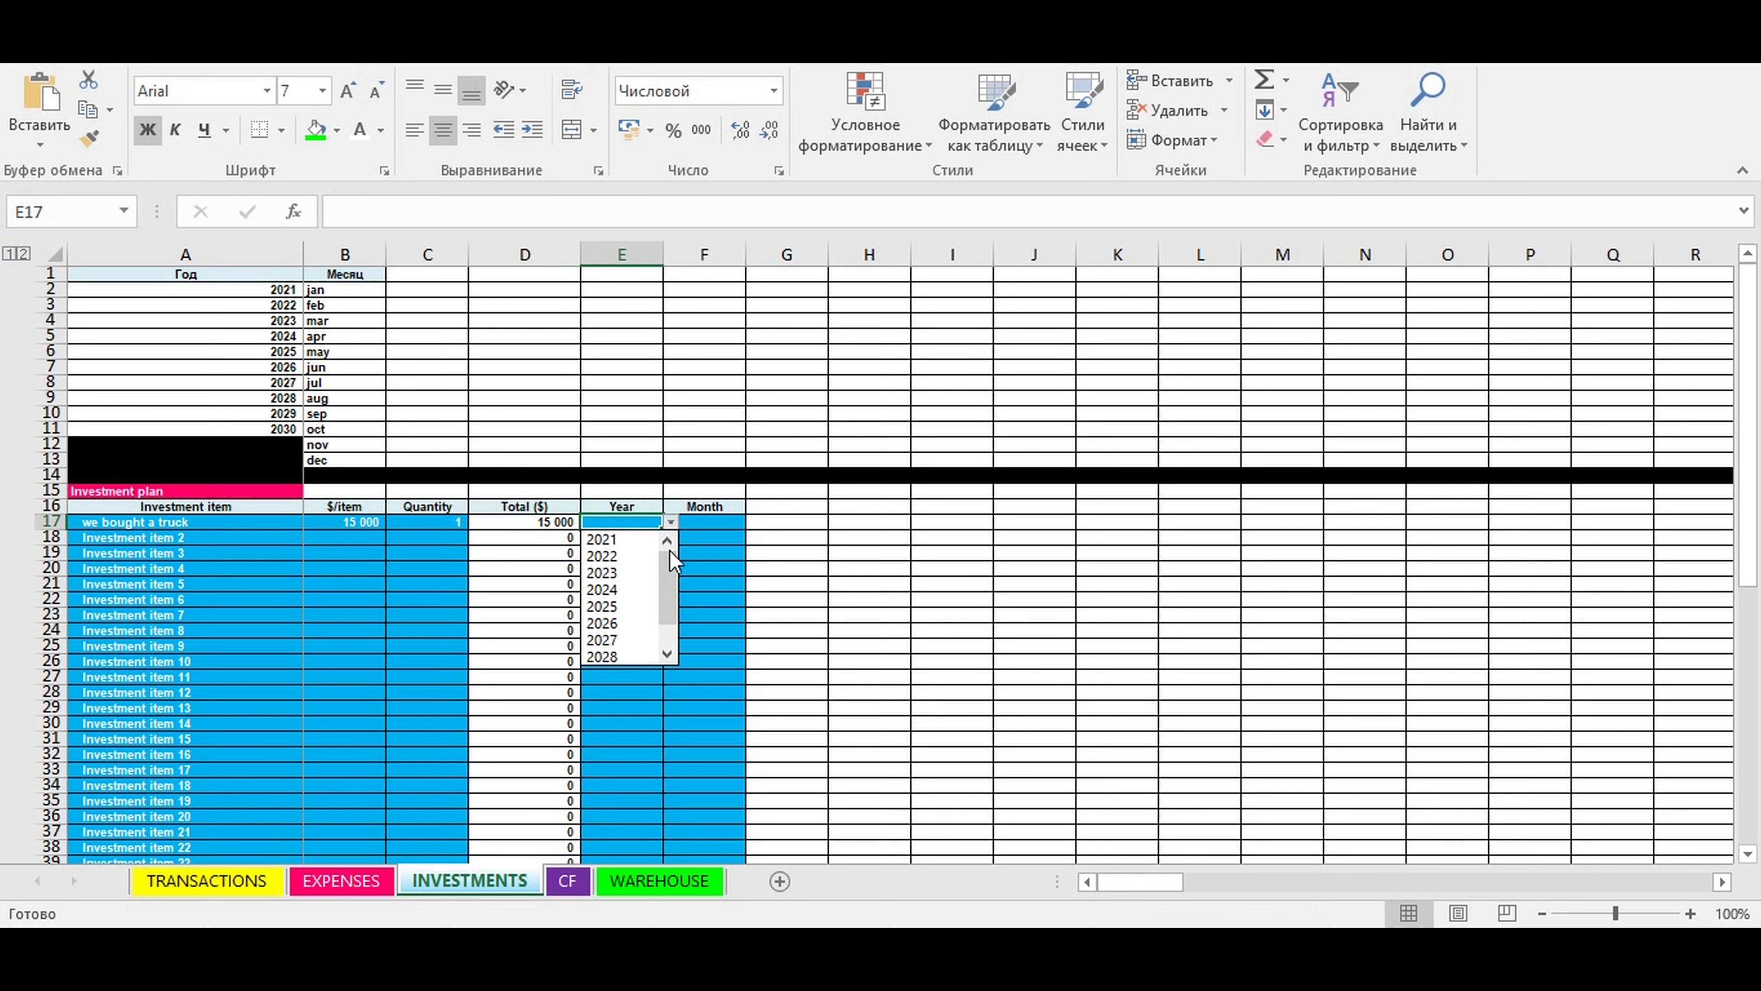
left_click(627, 542)
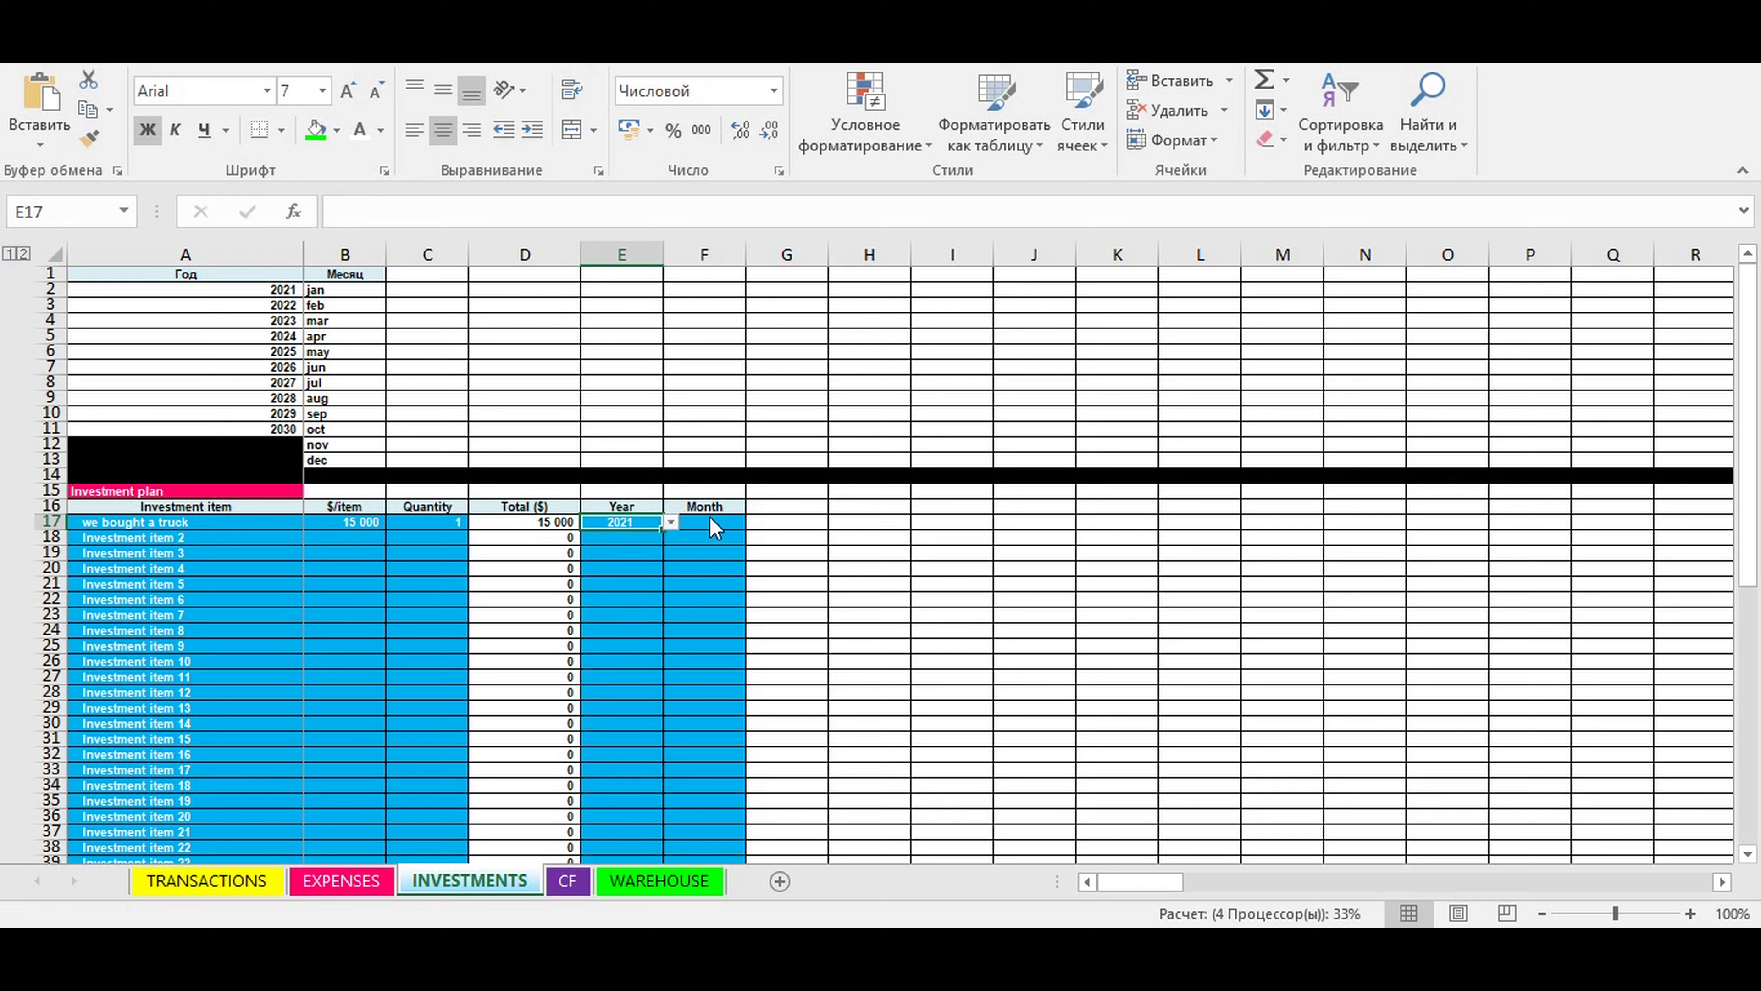
left_click(713, 522)
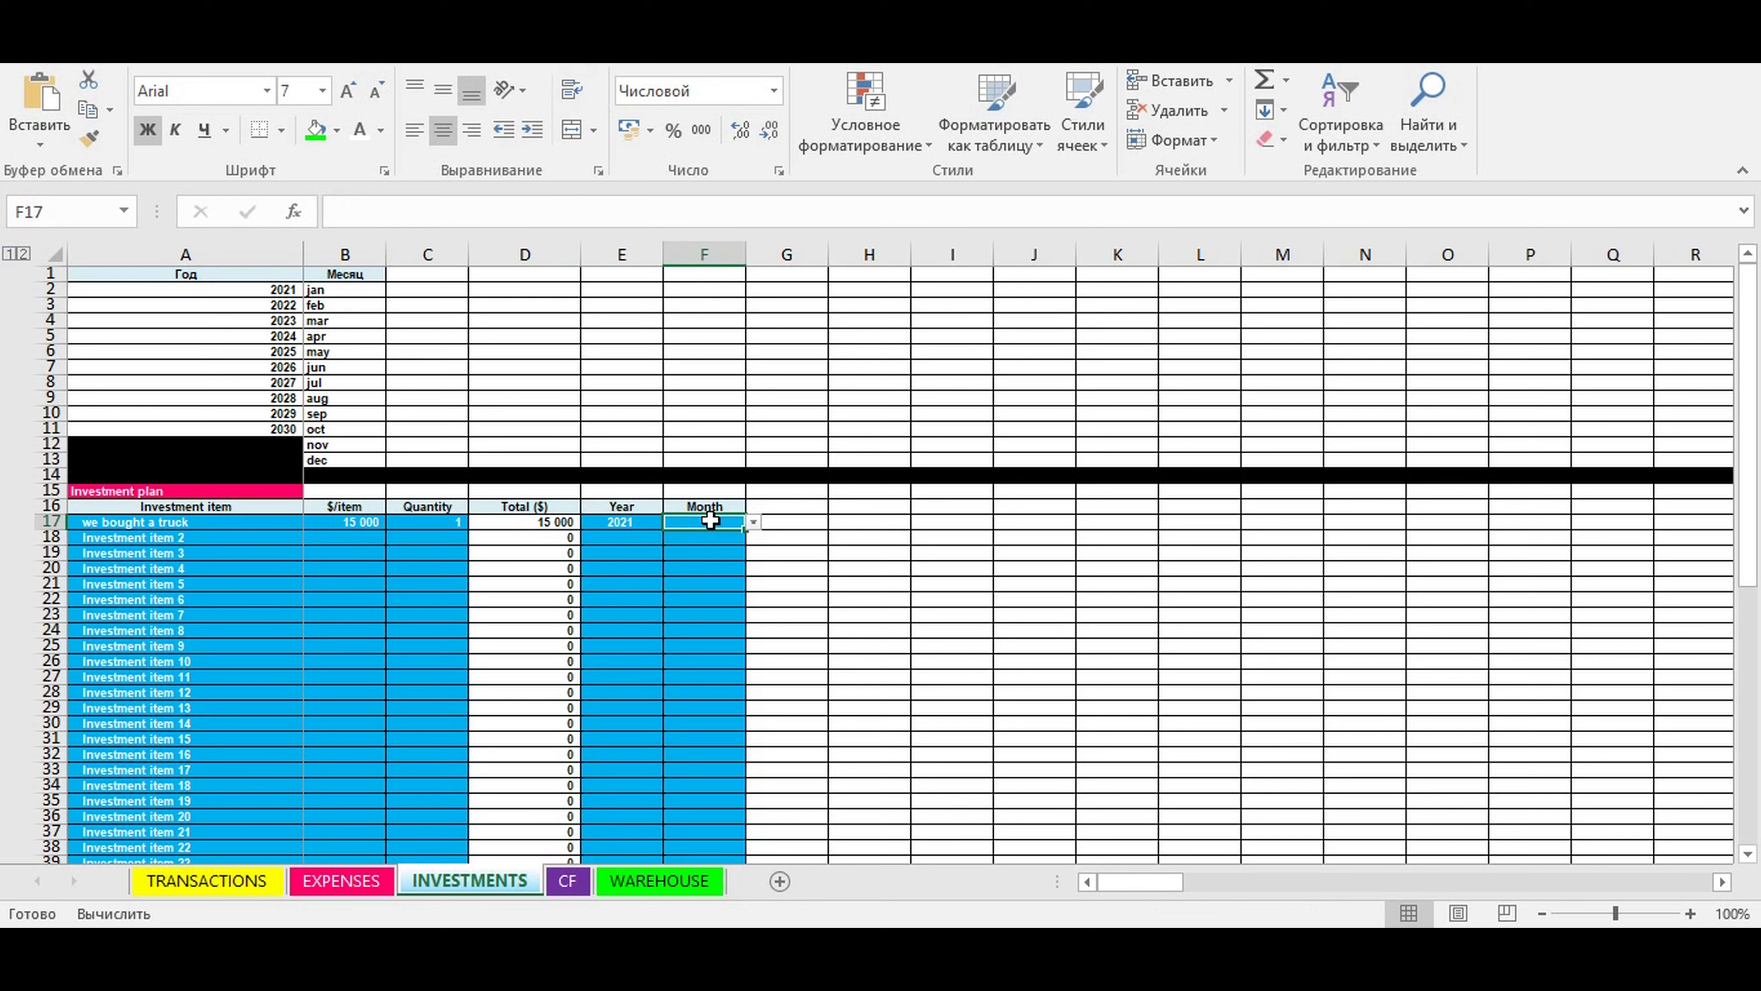
left_click(752, 523)
left_click(697, 588)
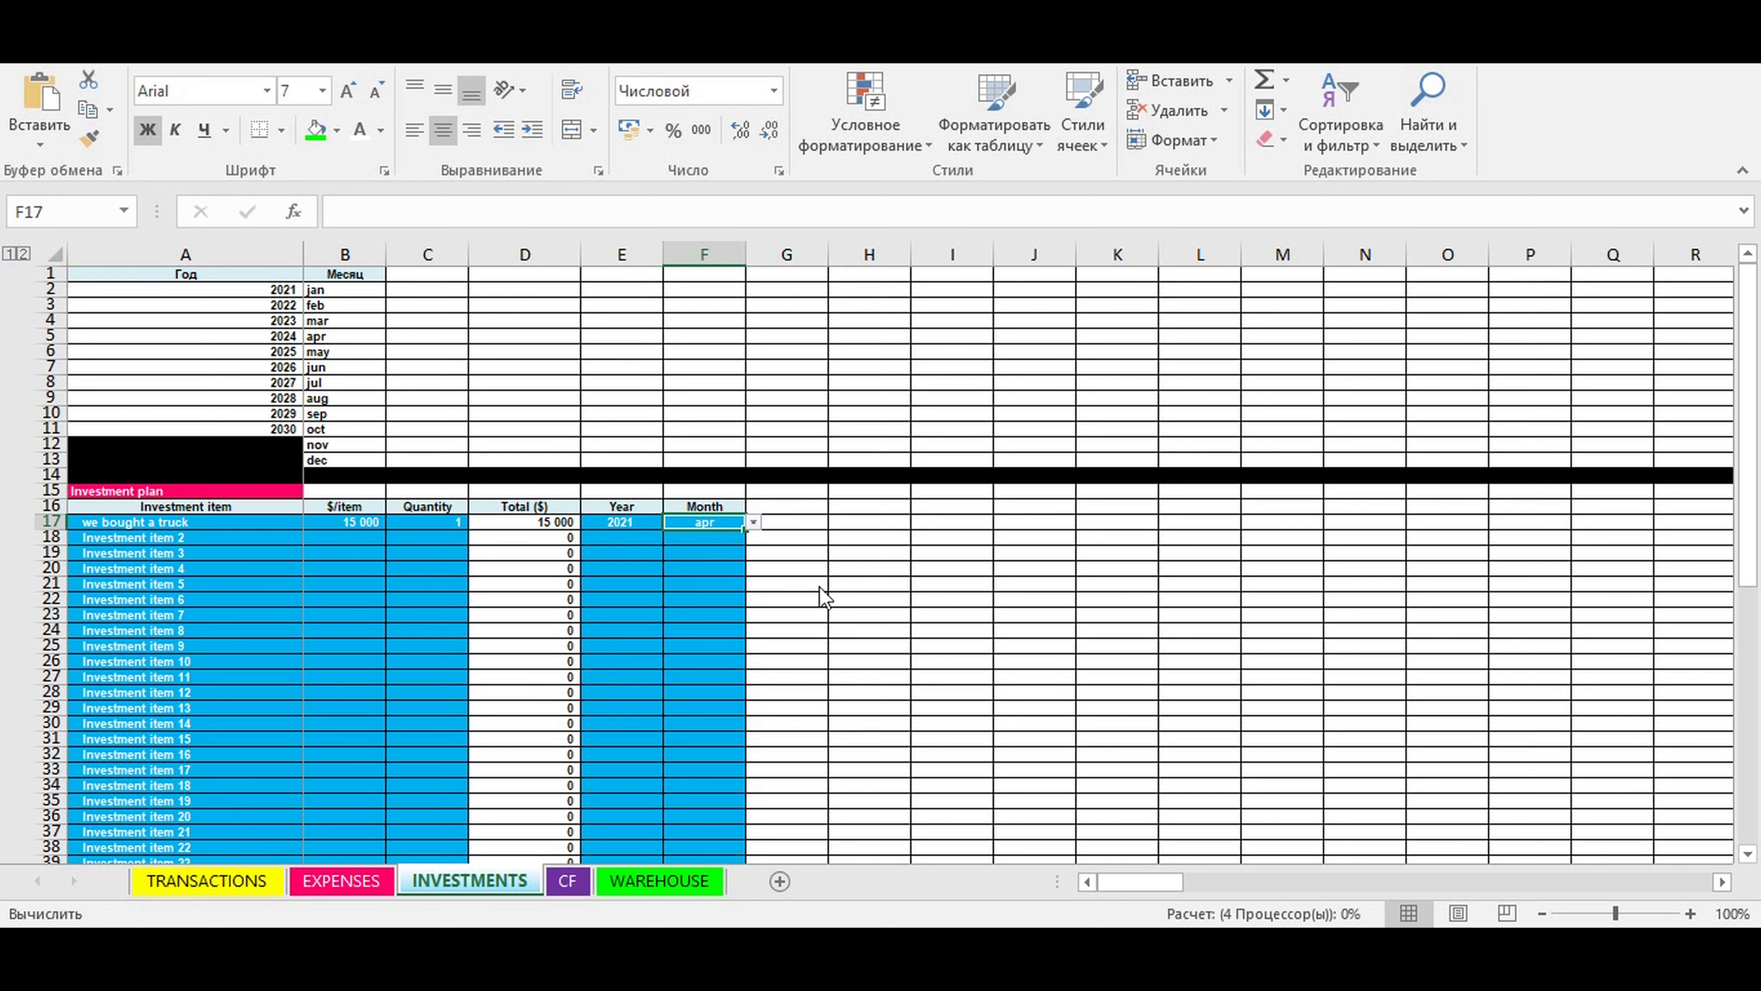
- Name the second investment item "we bought equipment for warehouse" and set its price per item to 20000
left_click(250, 536)
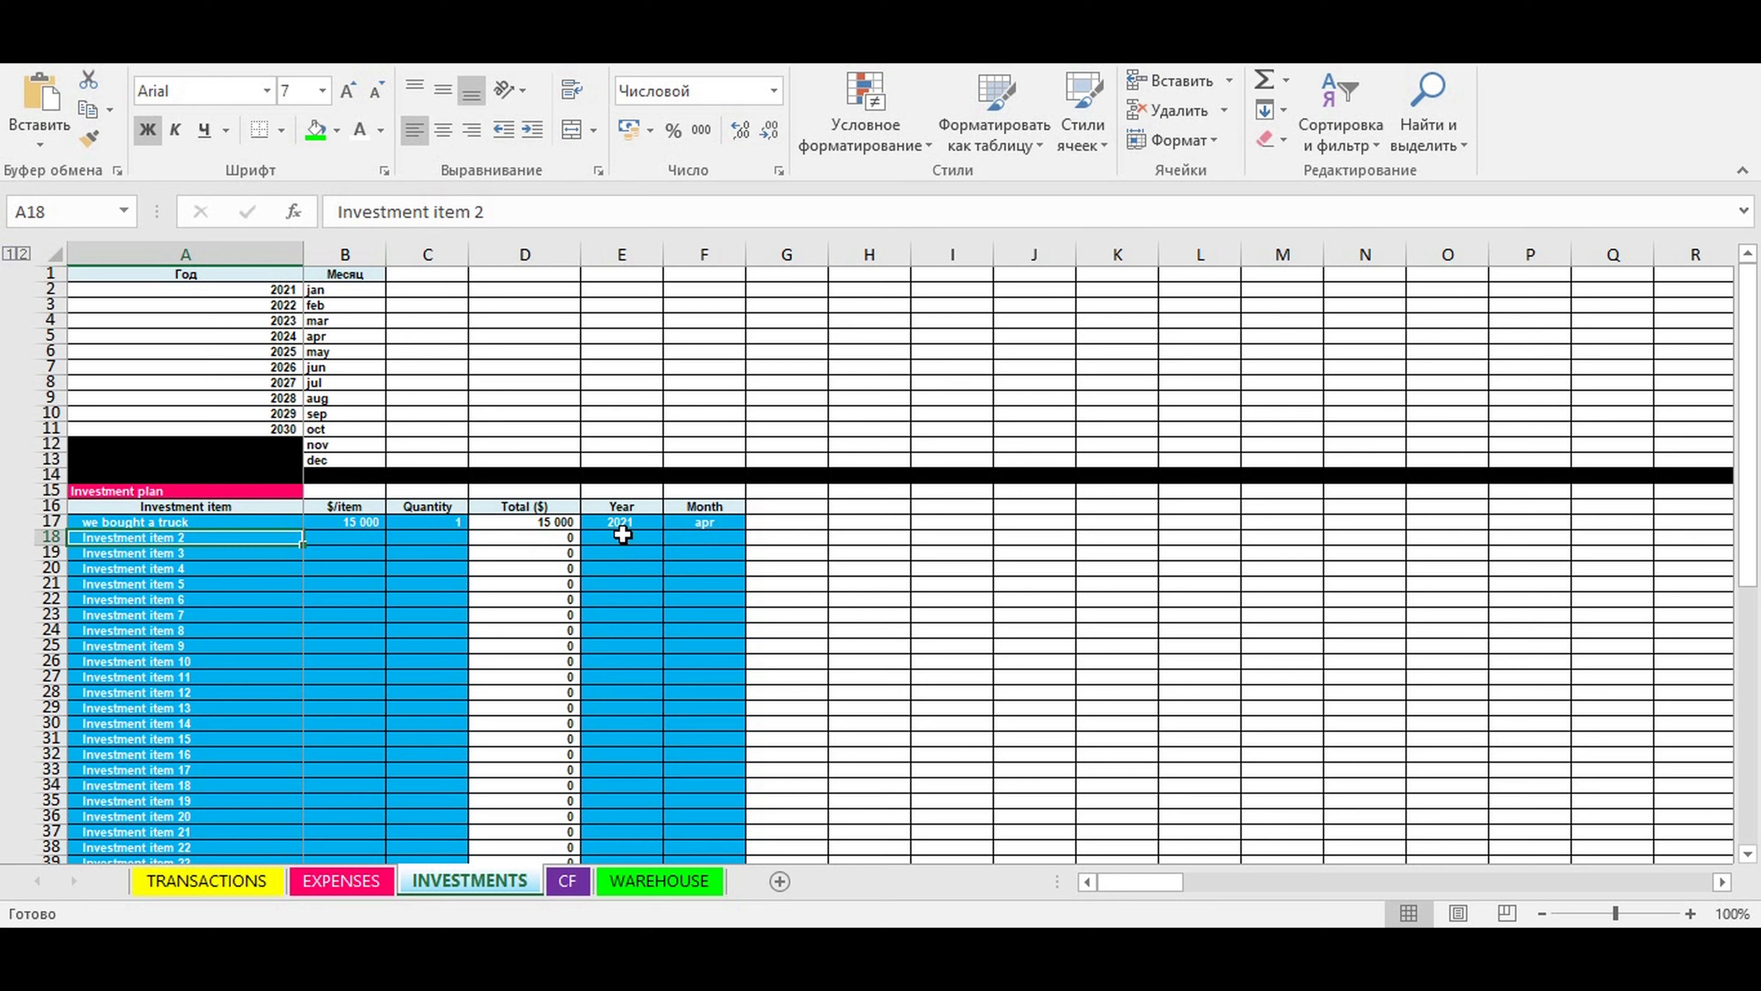
type("we")
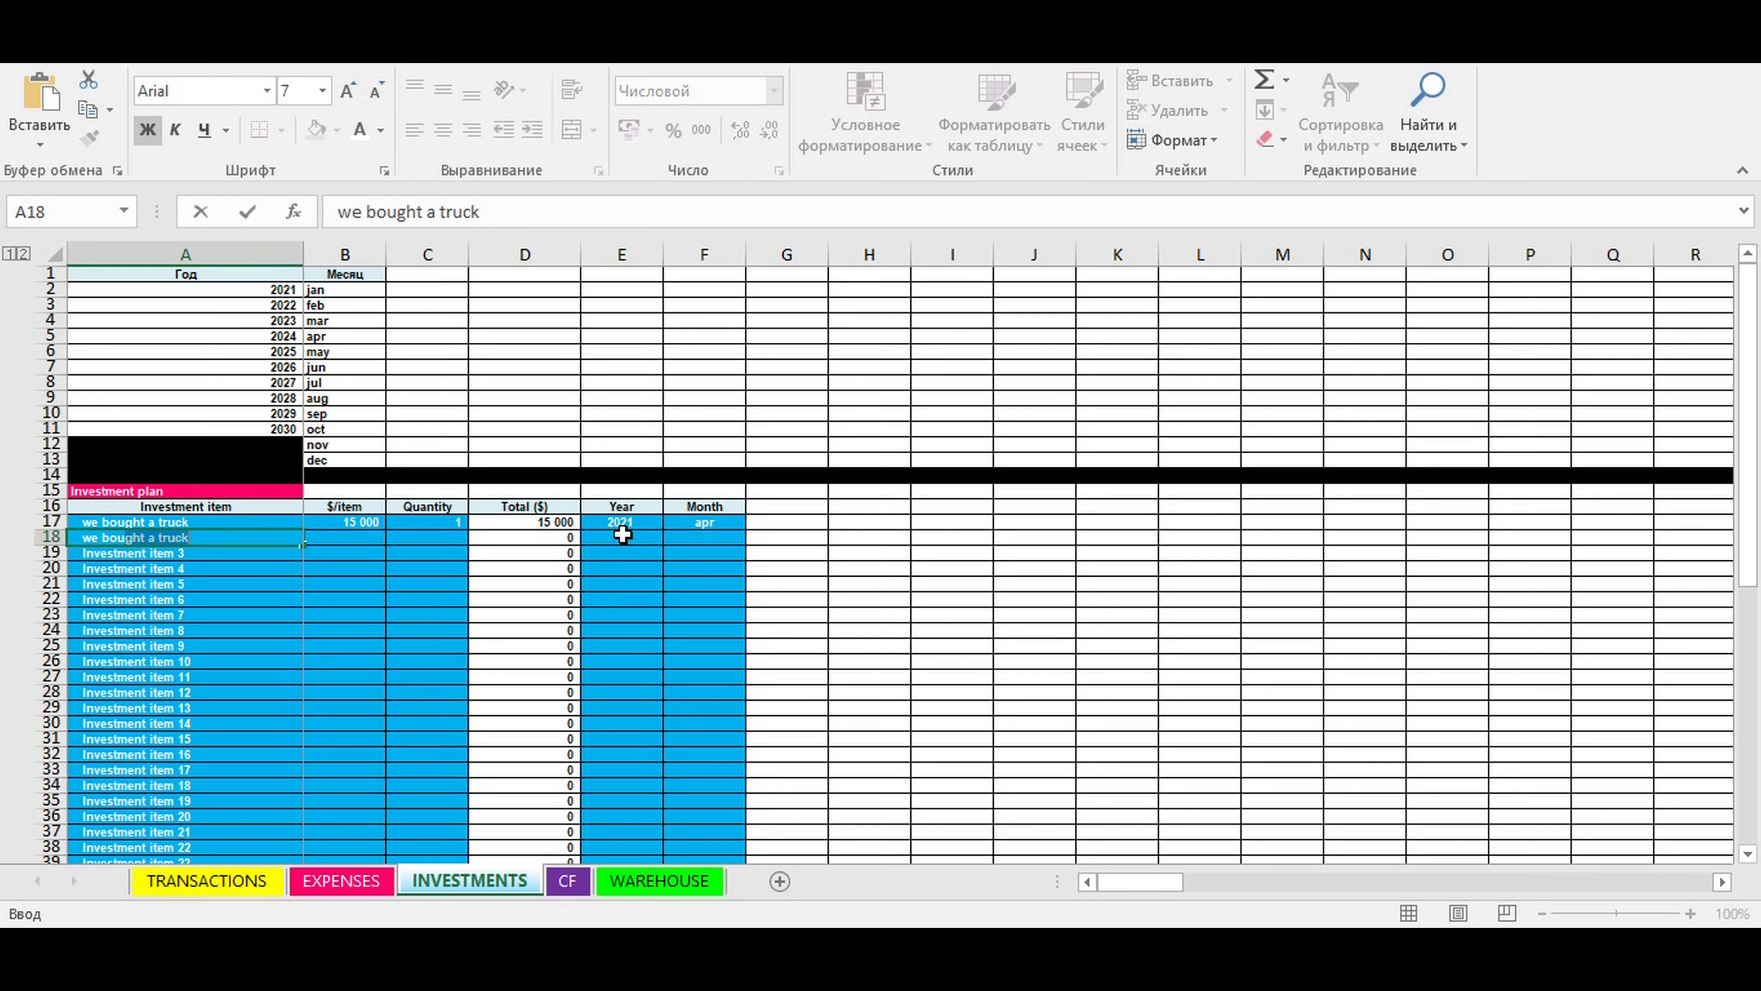
type(" bought equipment for warehouse")
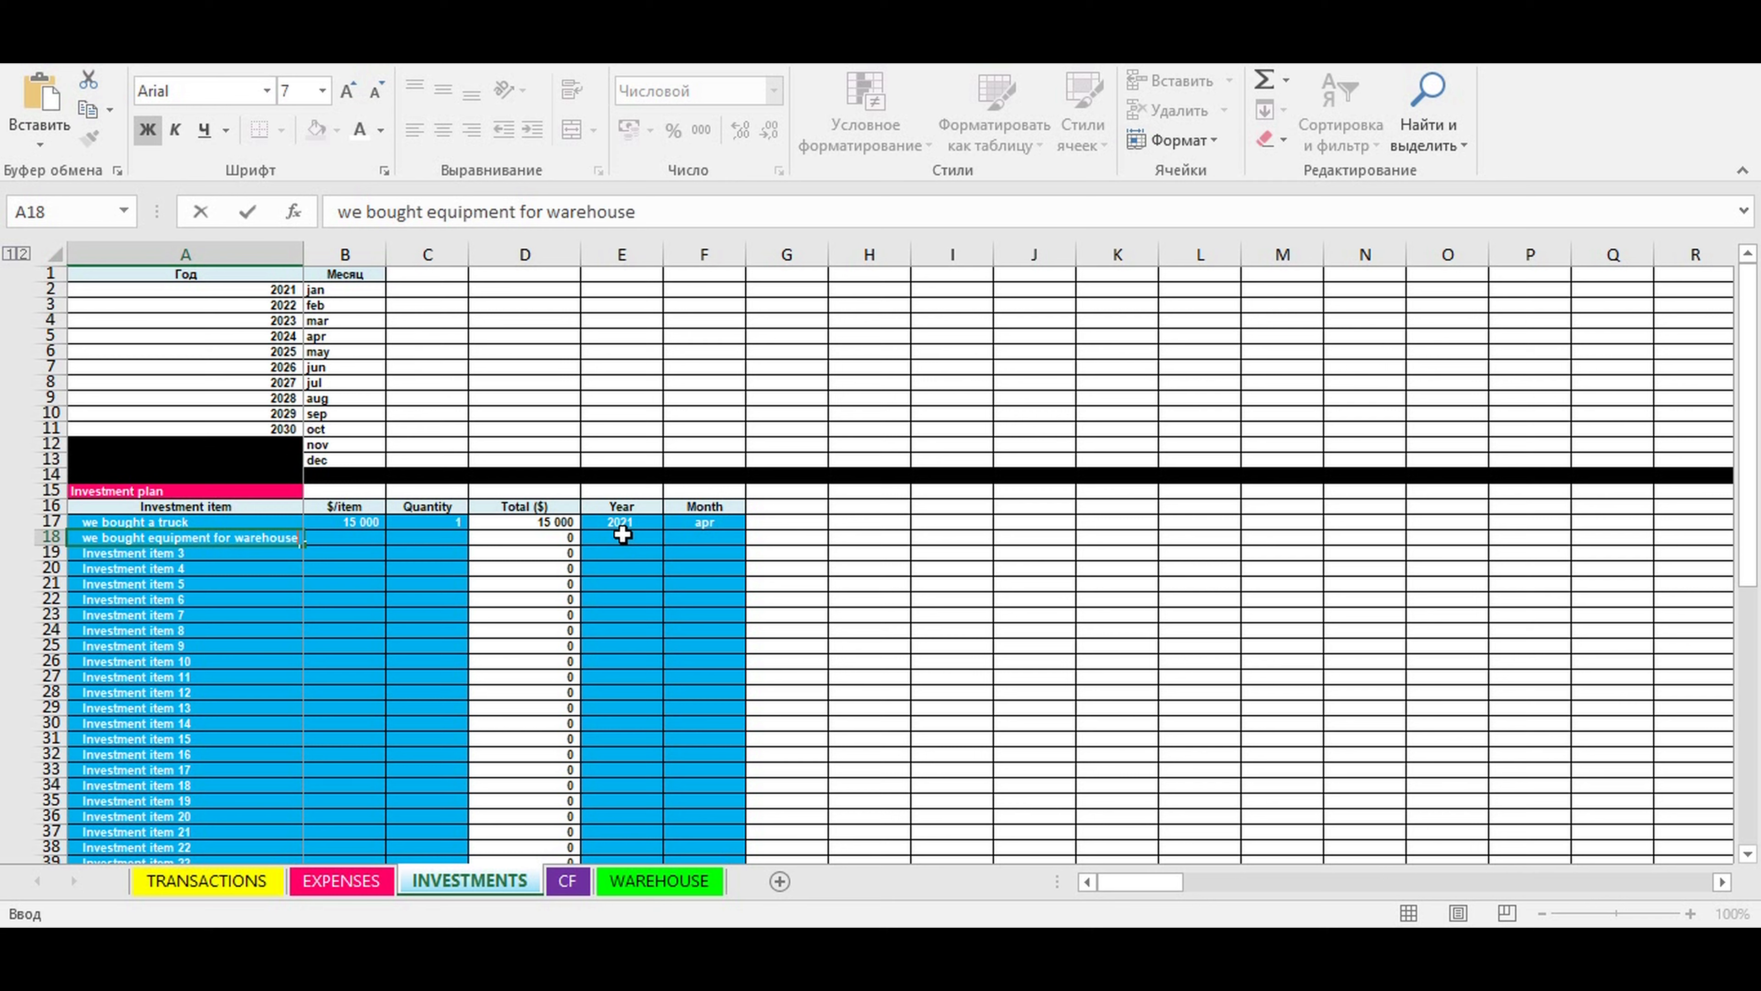
key("ctrl+Return")
left_click(338, 535)
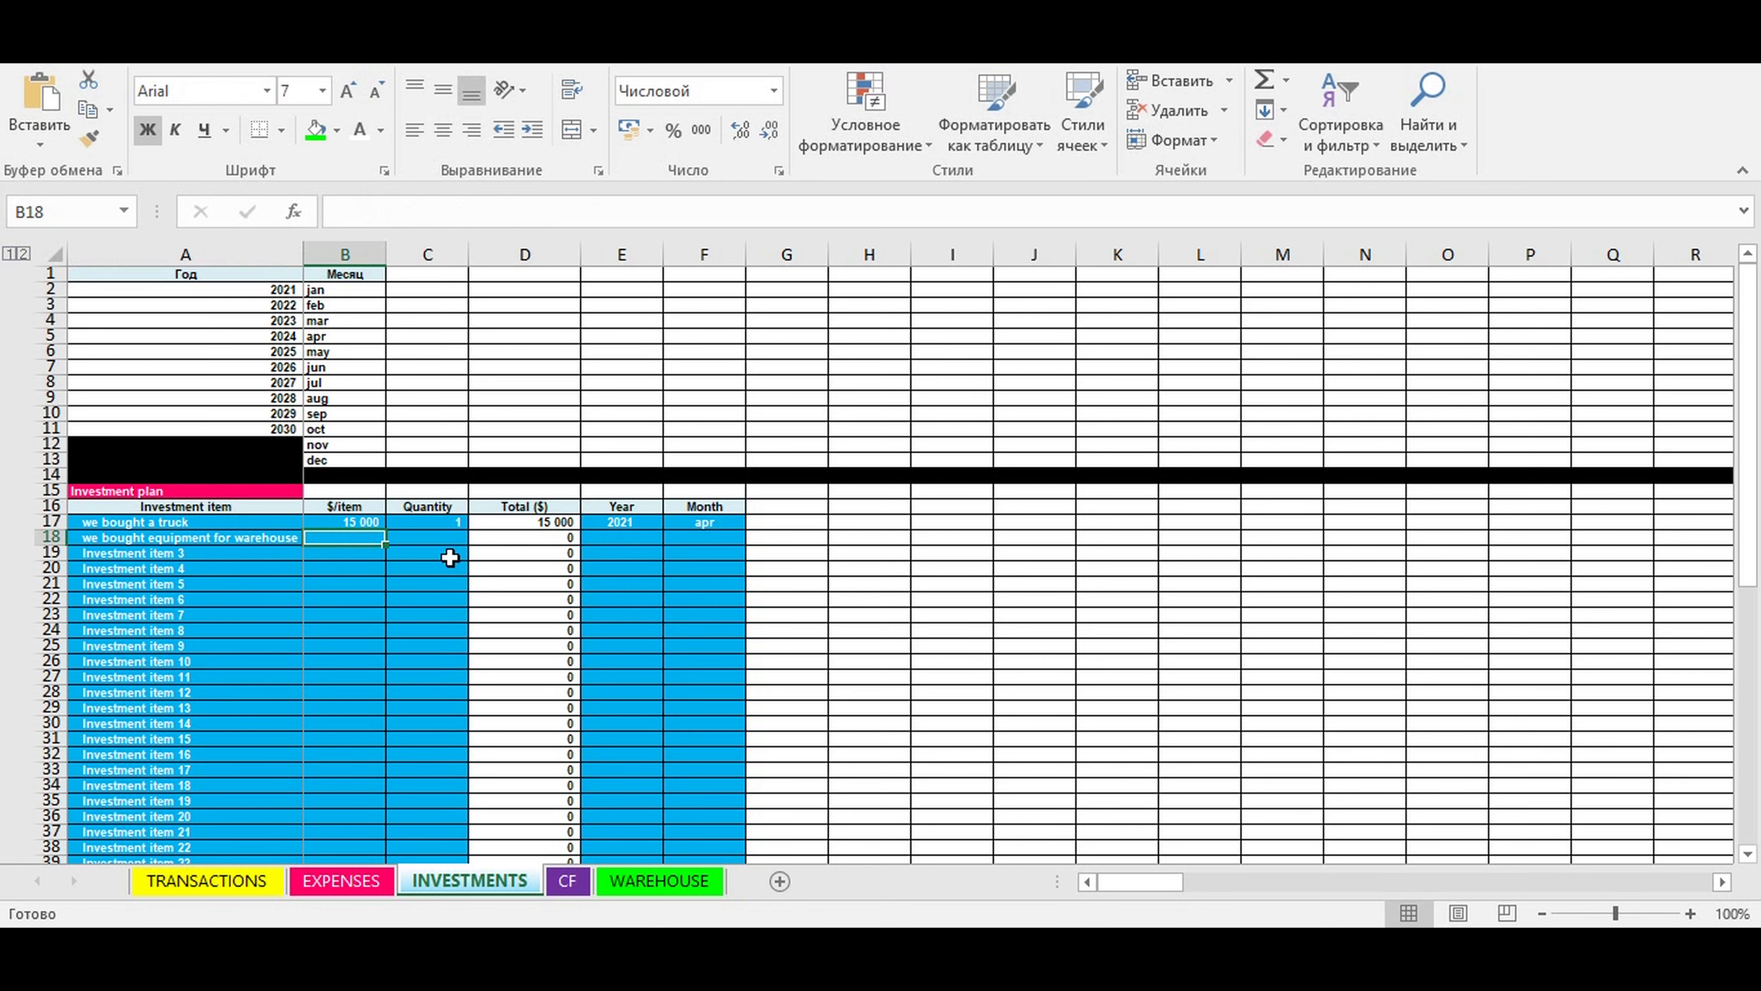
type("20000")
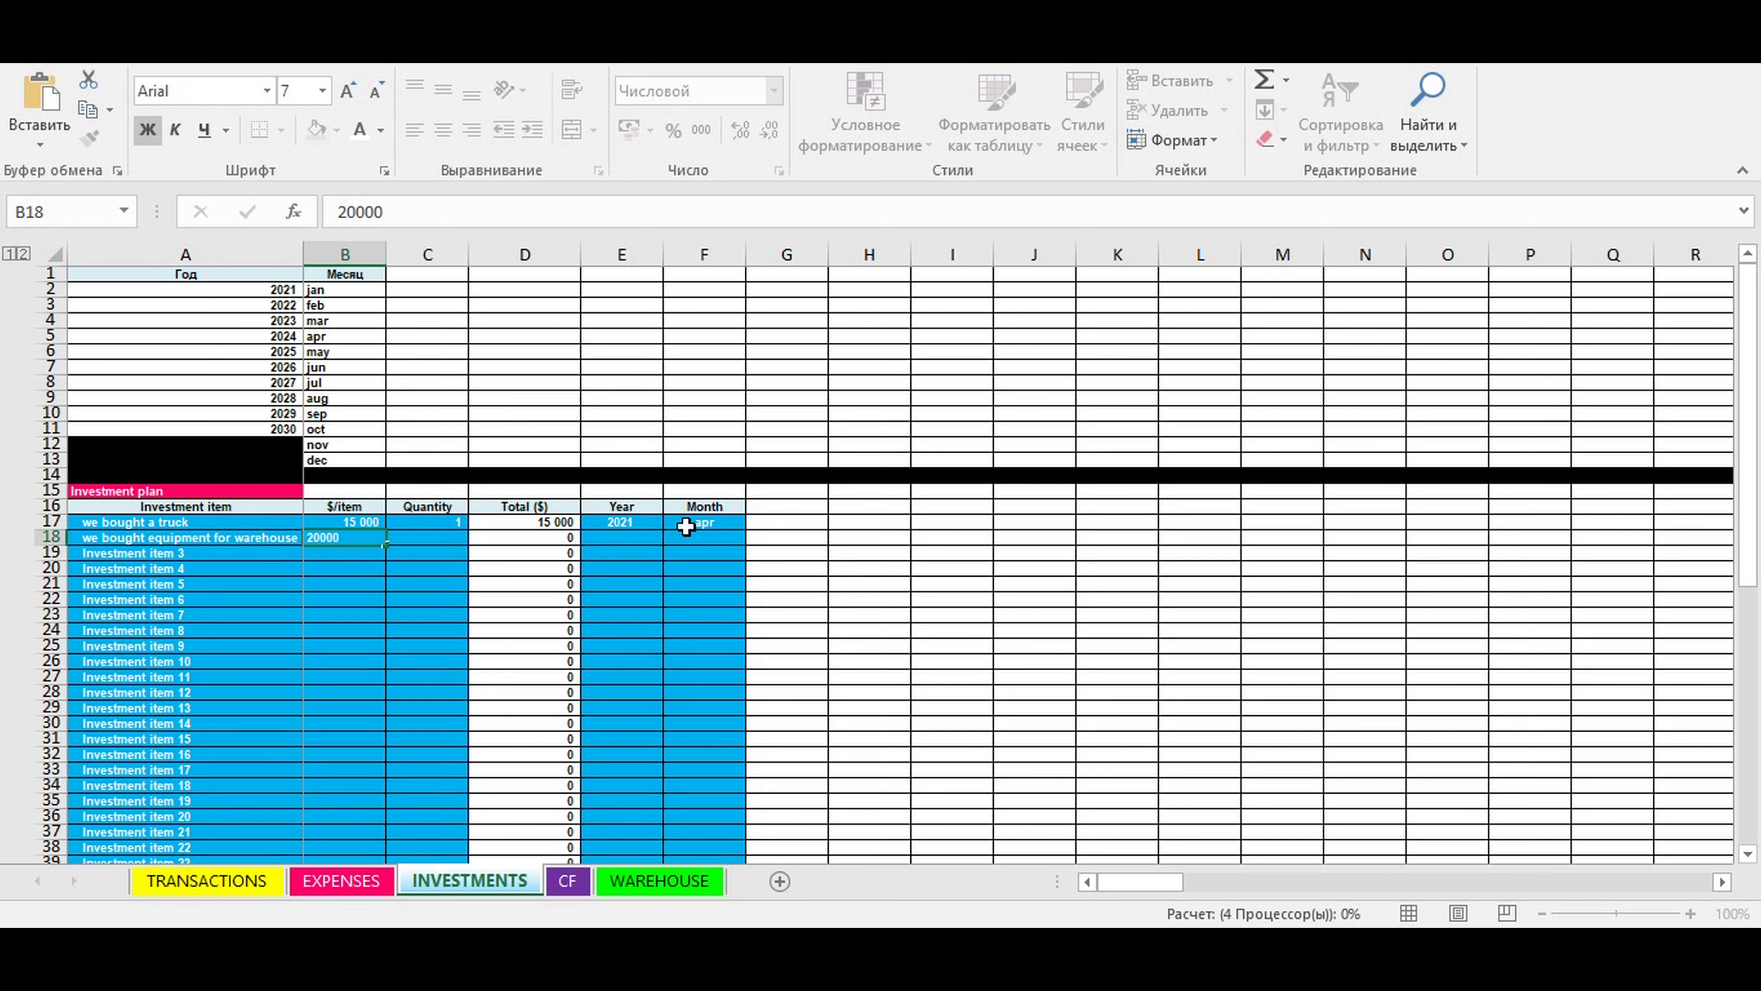
key("Return")
key("Return")
- Set the warehouse equipment investment's quantity to 1 and date it to year 2021, month apr
left_click(450, 534)
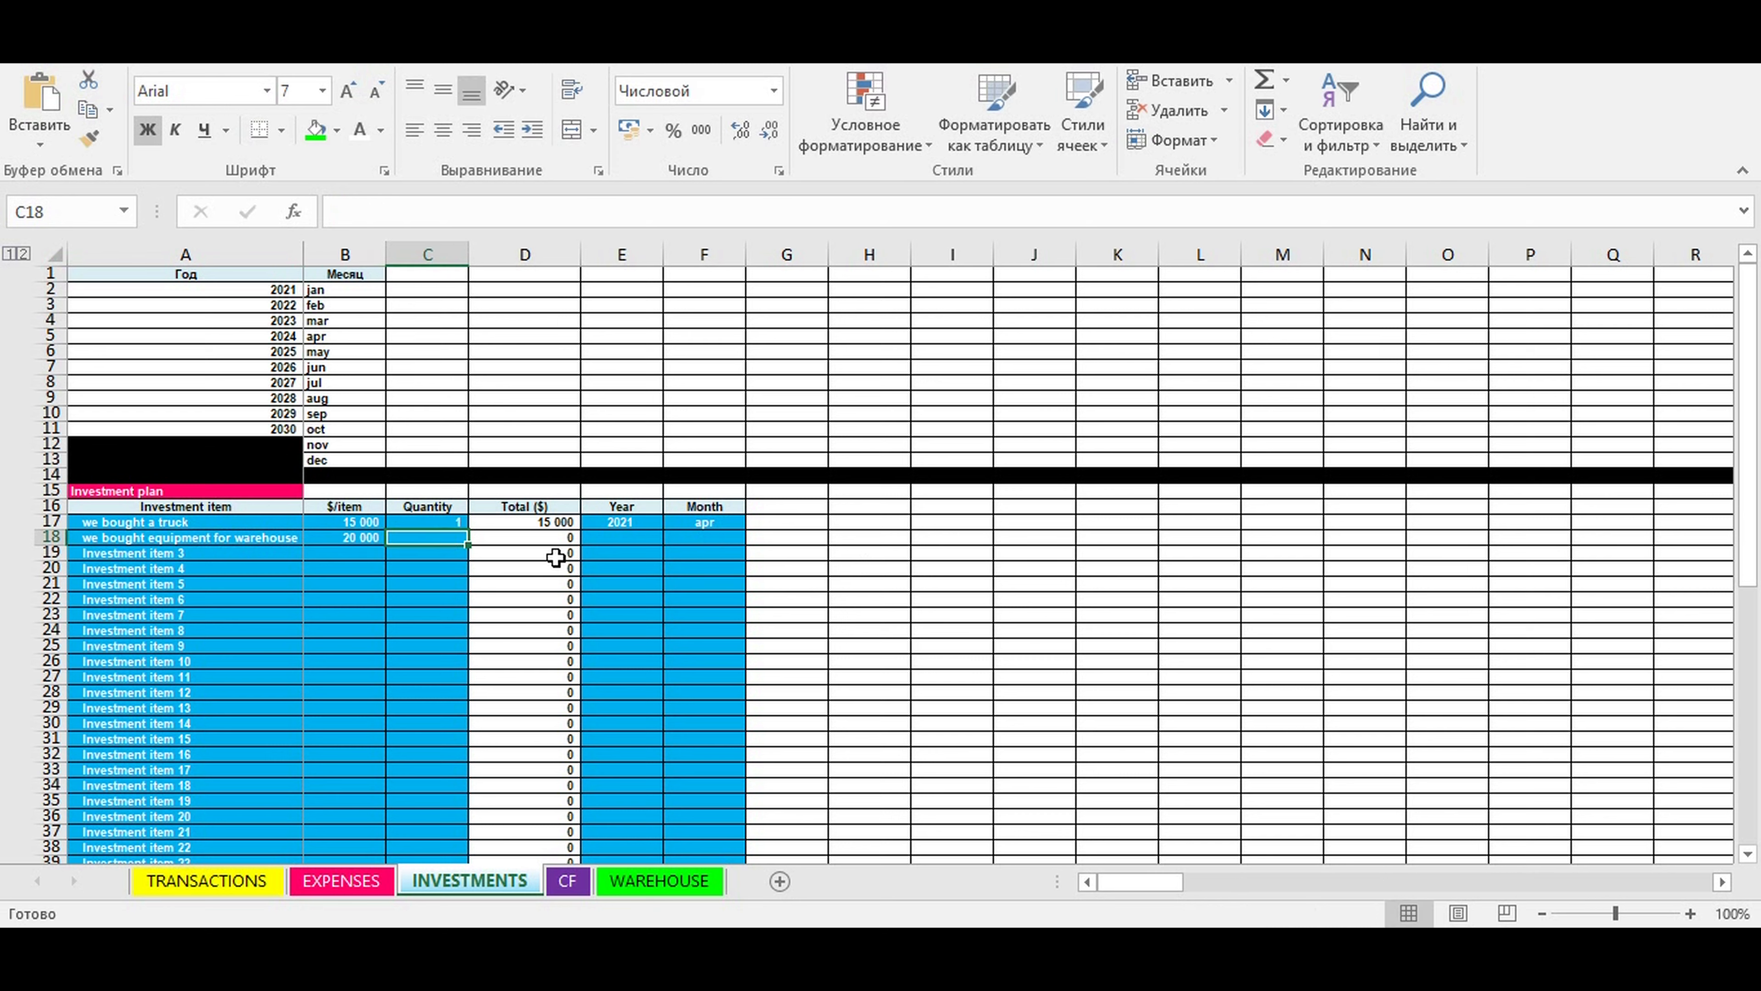
type("1")
left_click(652, 595)
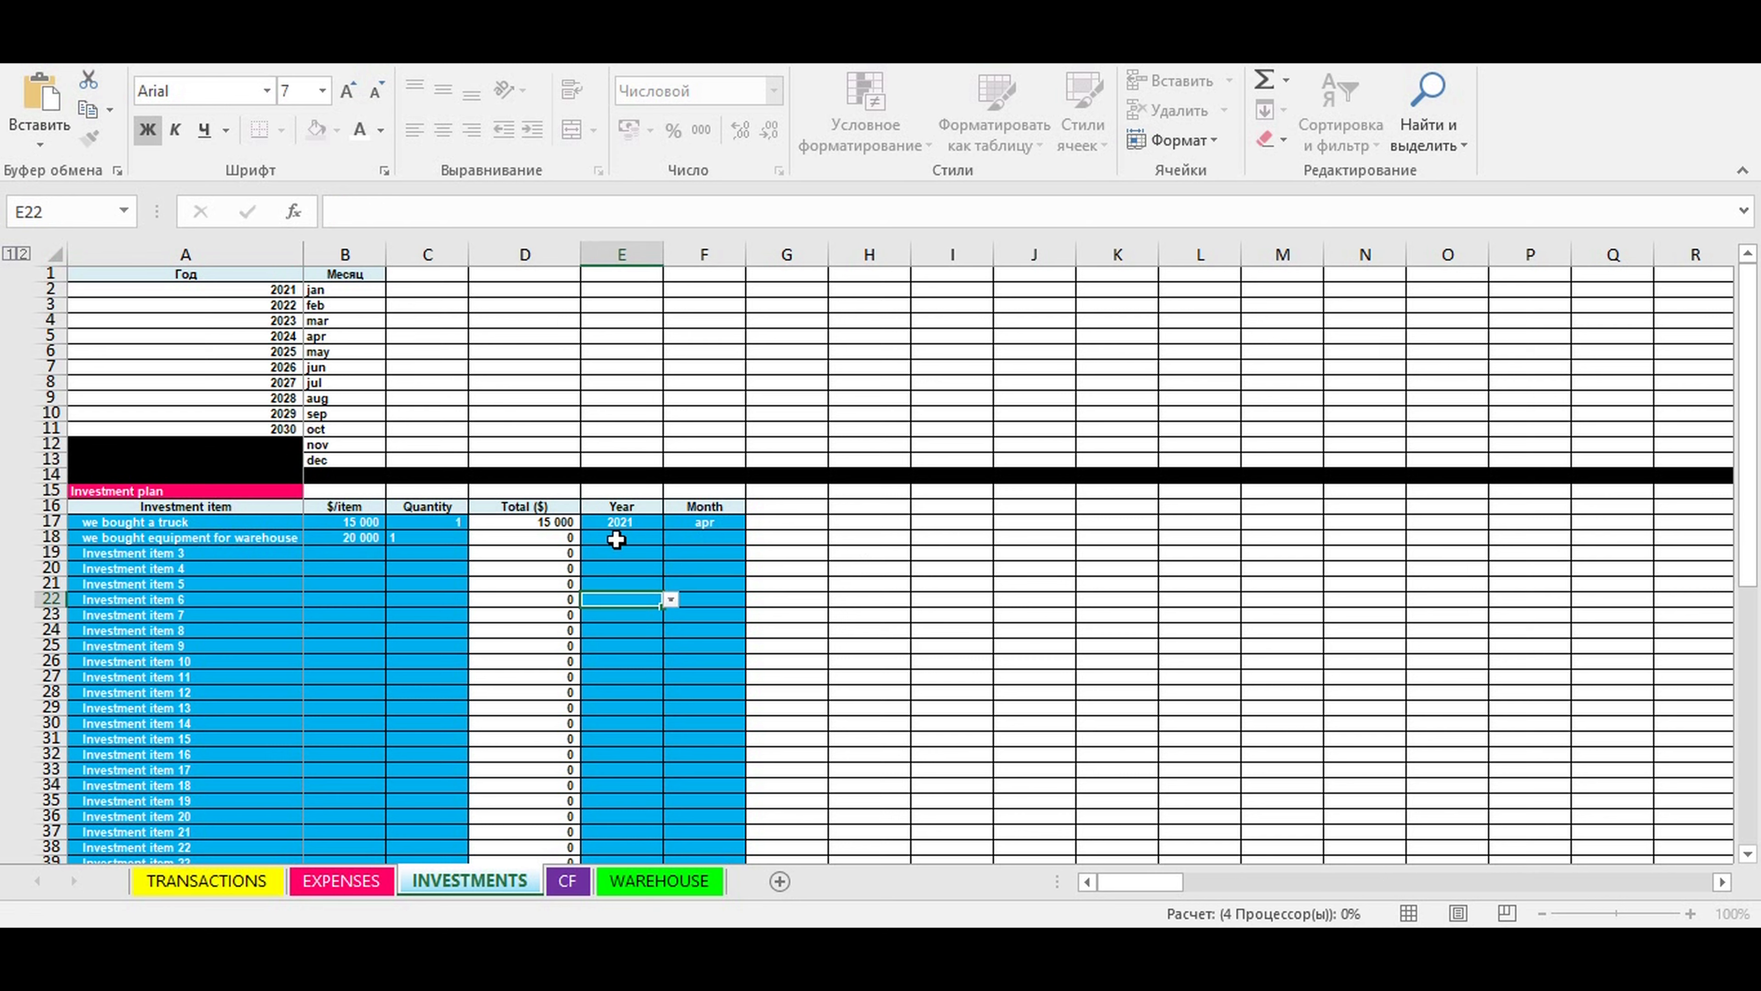
left_click(659, 541)
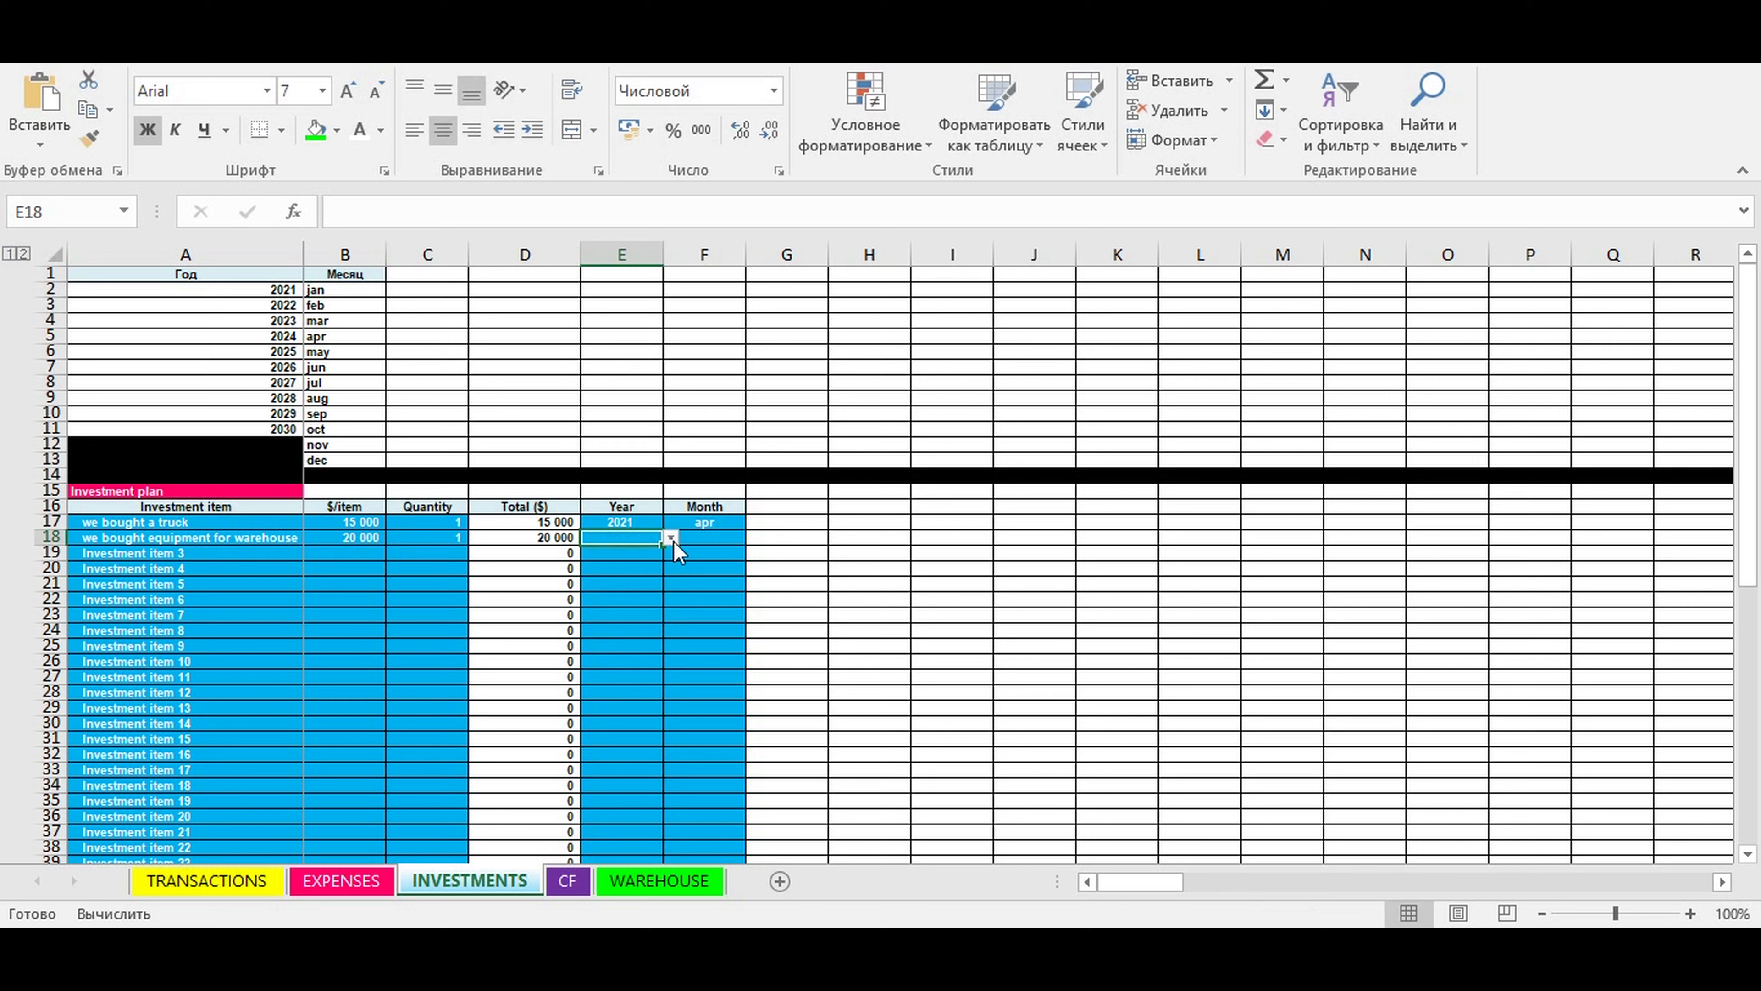
left_click(670, 539)
left_click(645, 556)
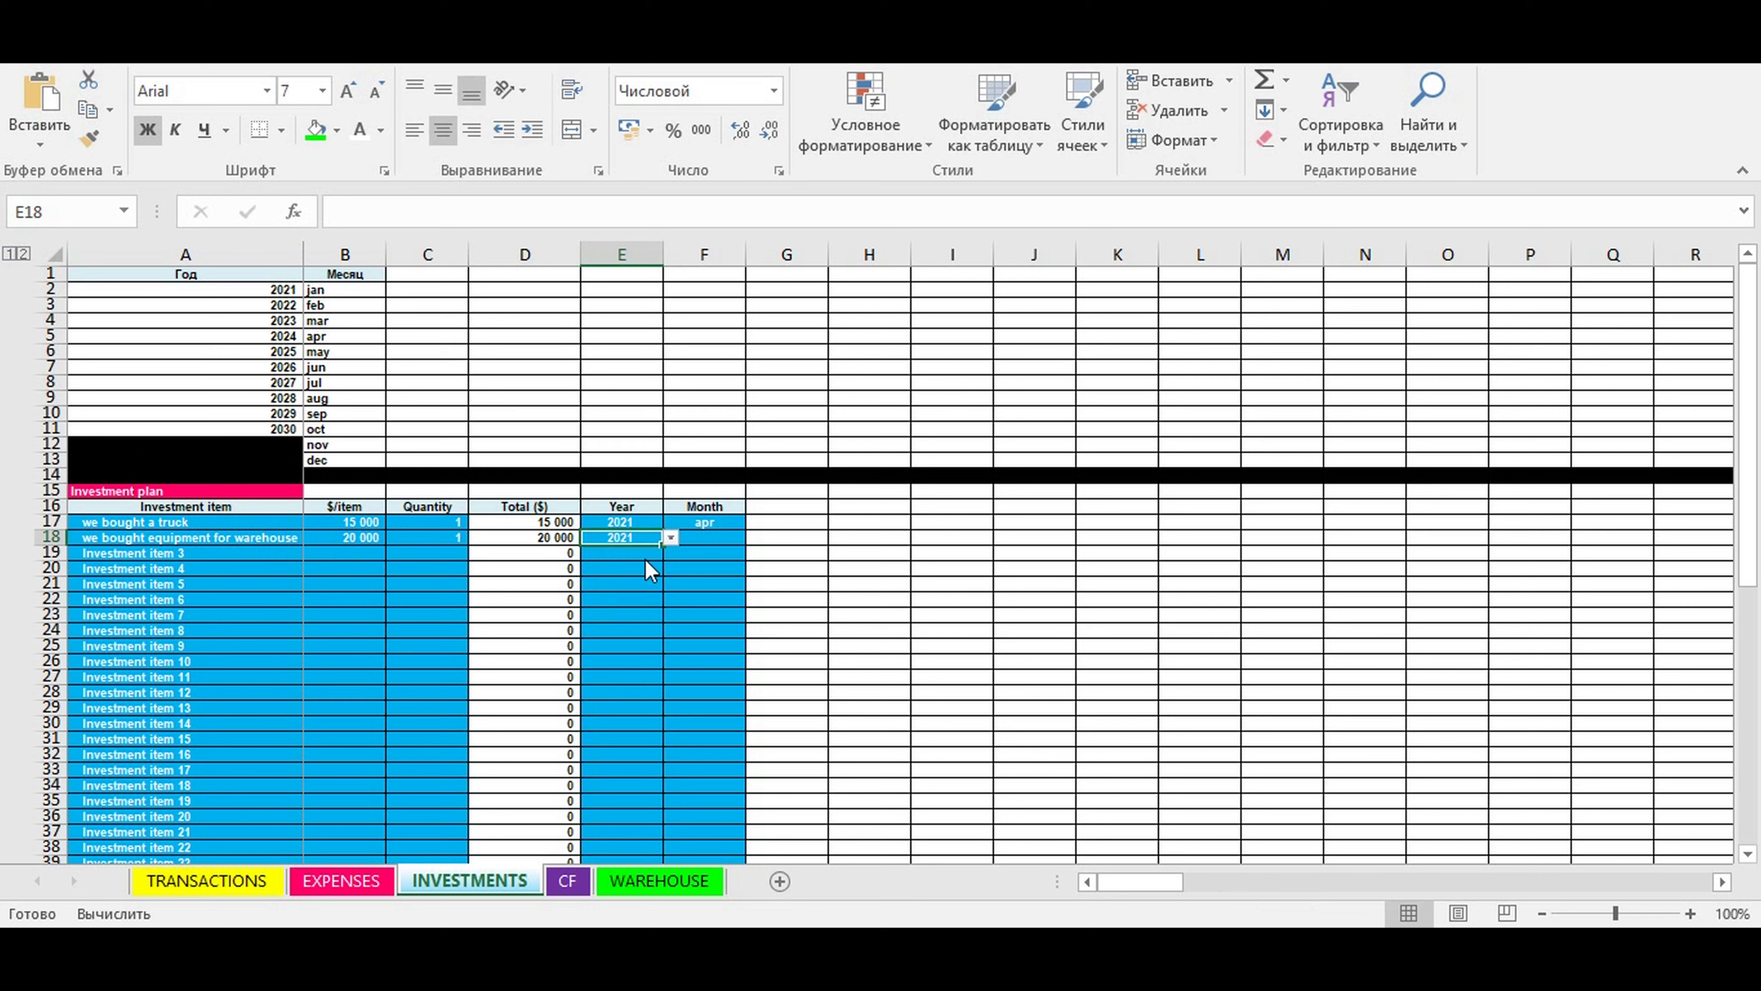
left_click(708, 539)
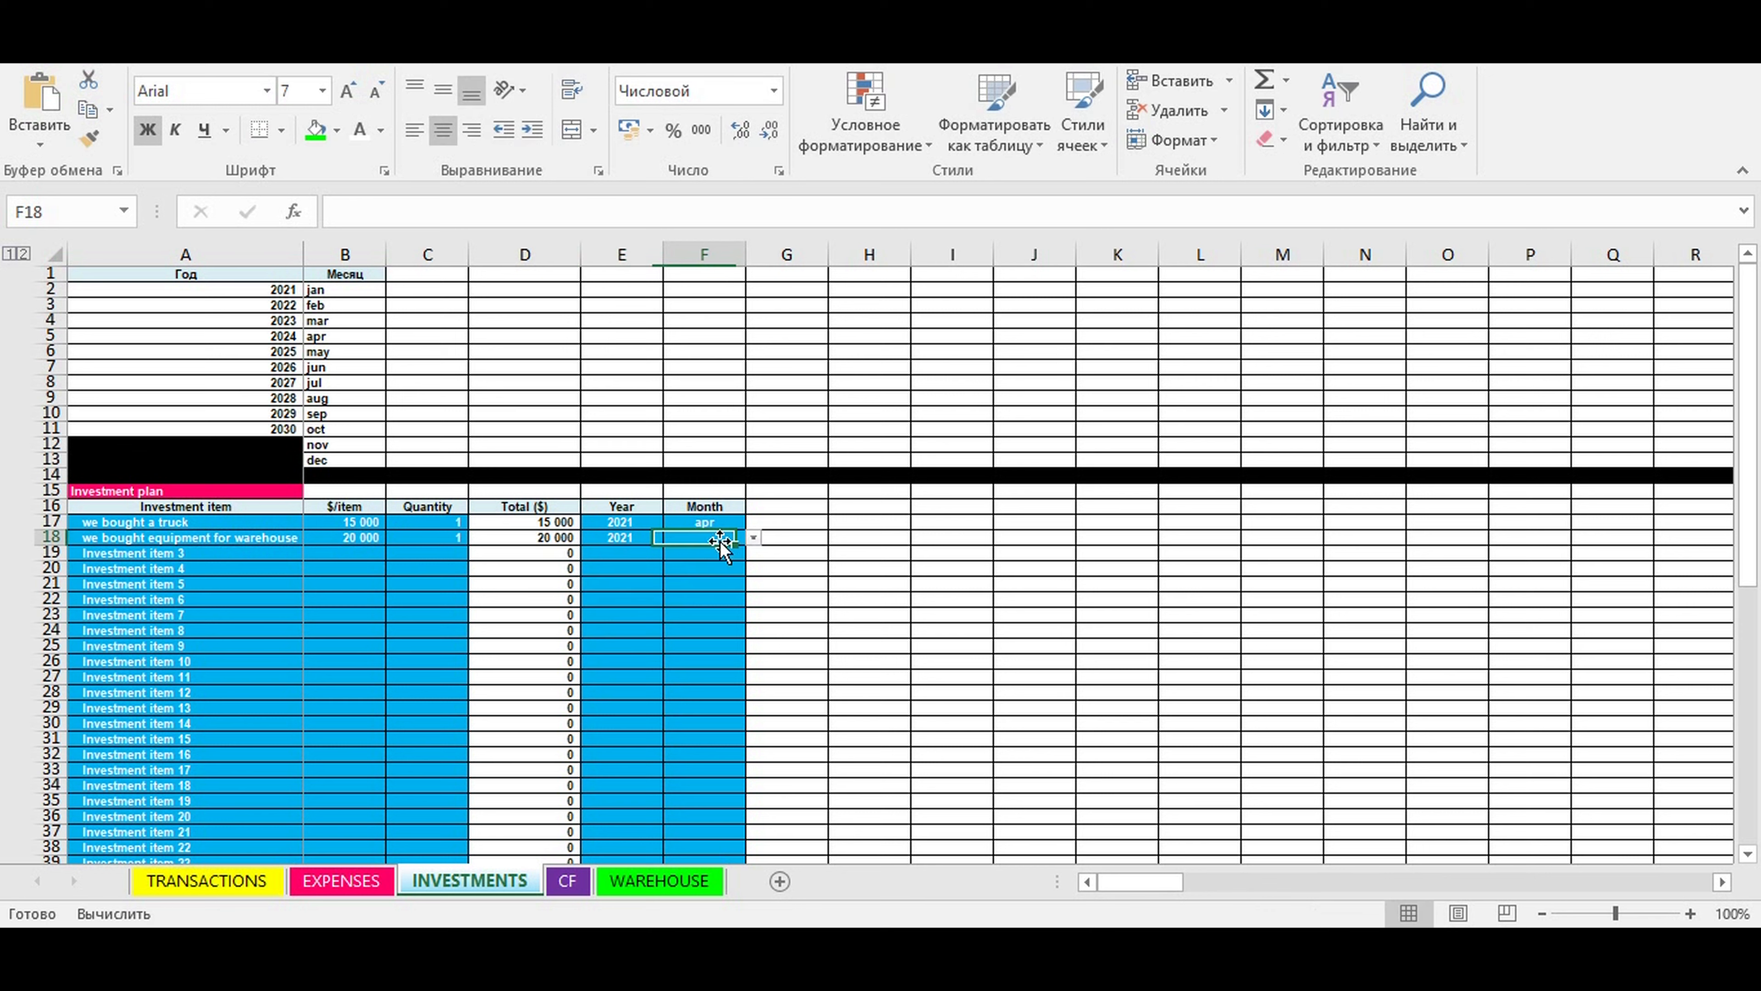
left_click(753, 540)
left_click(697, 604)
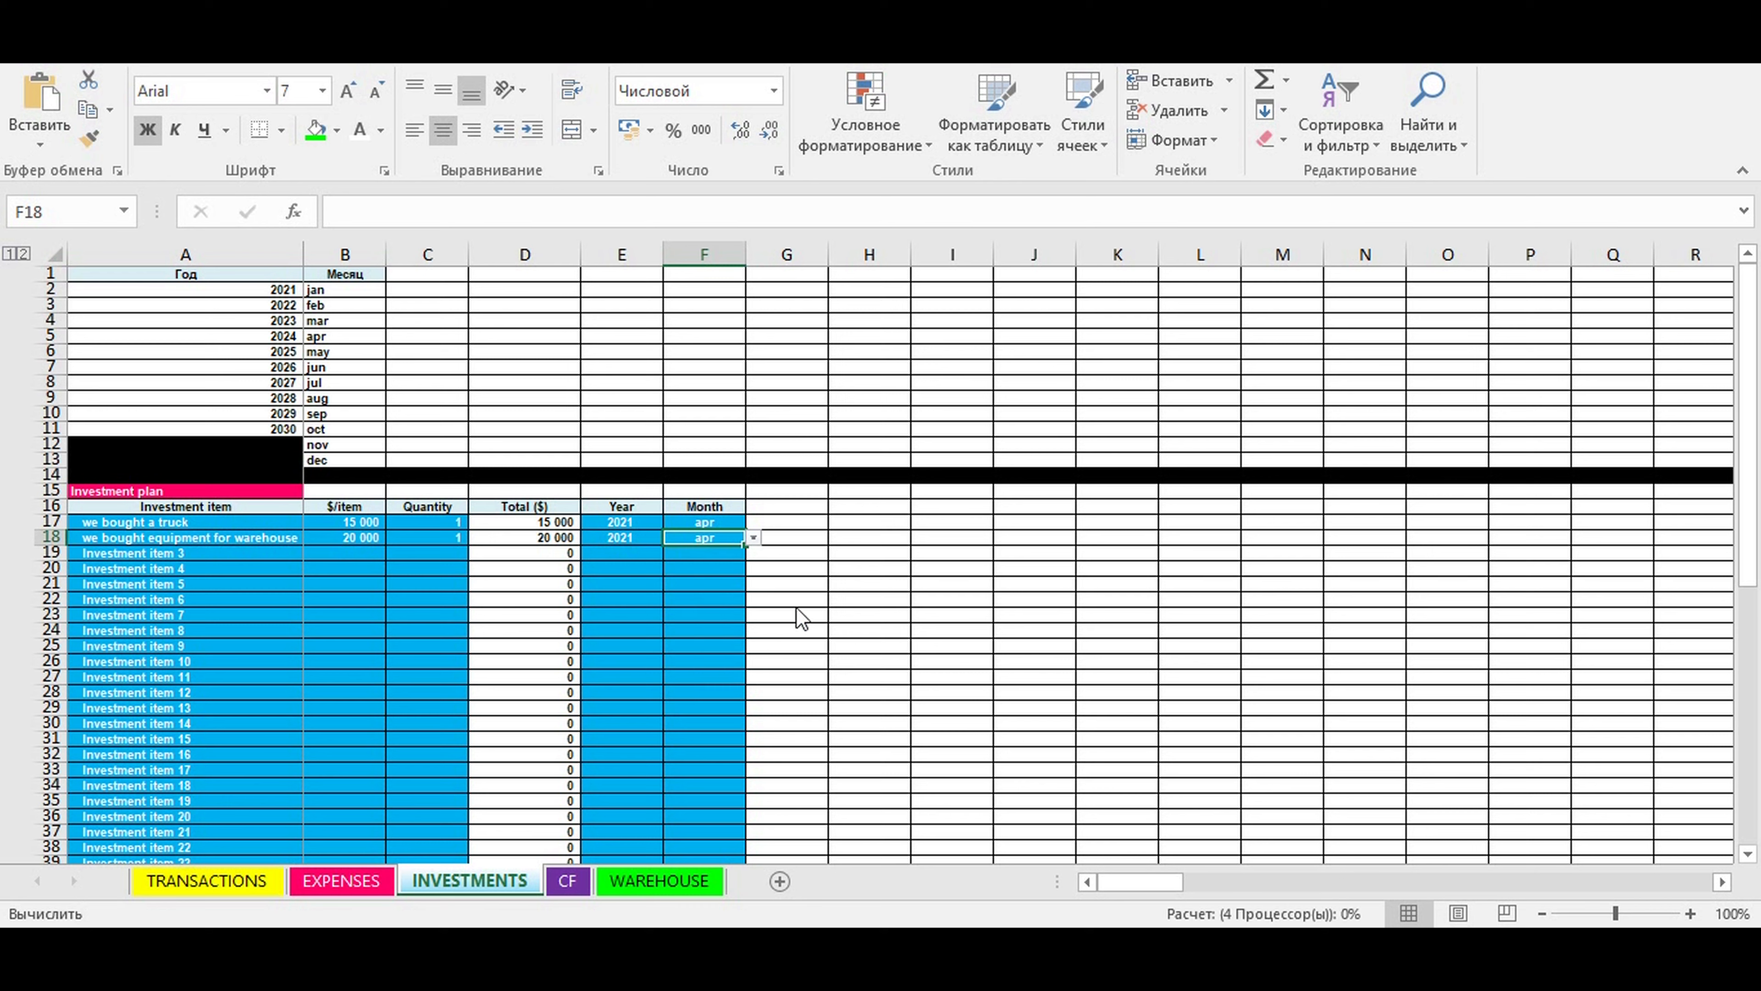
left_click(859, 599)
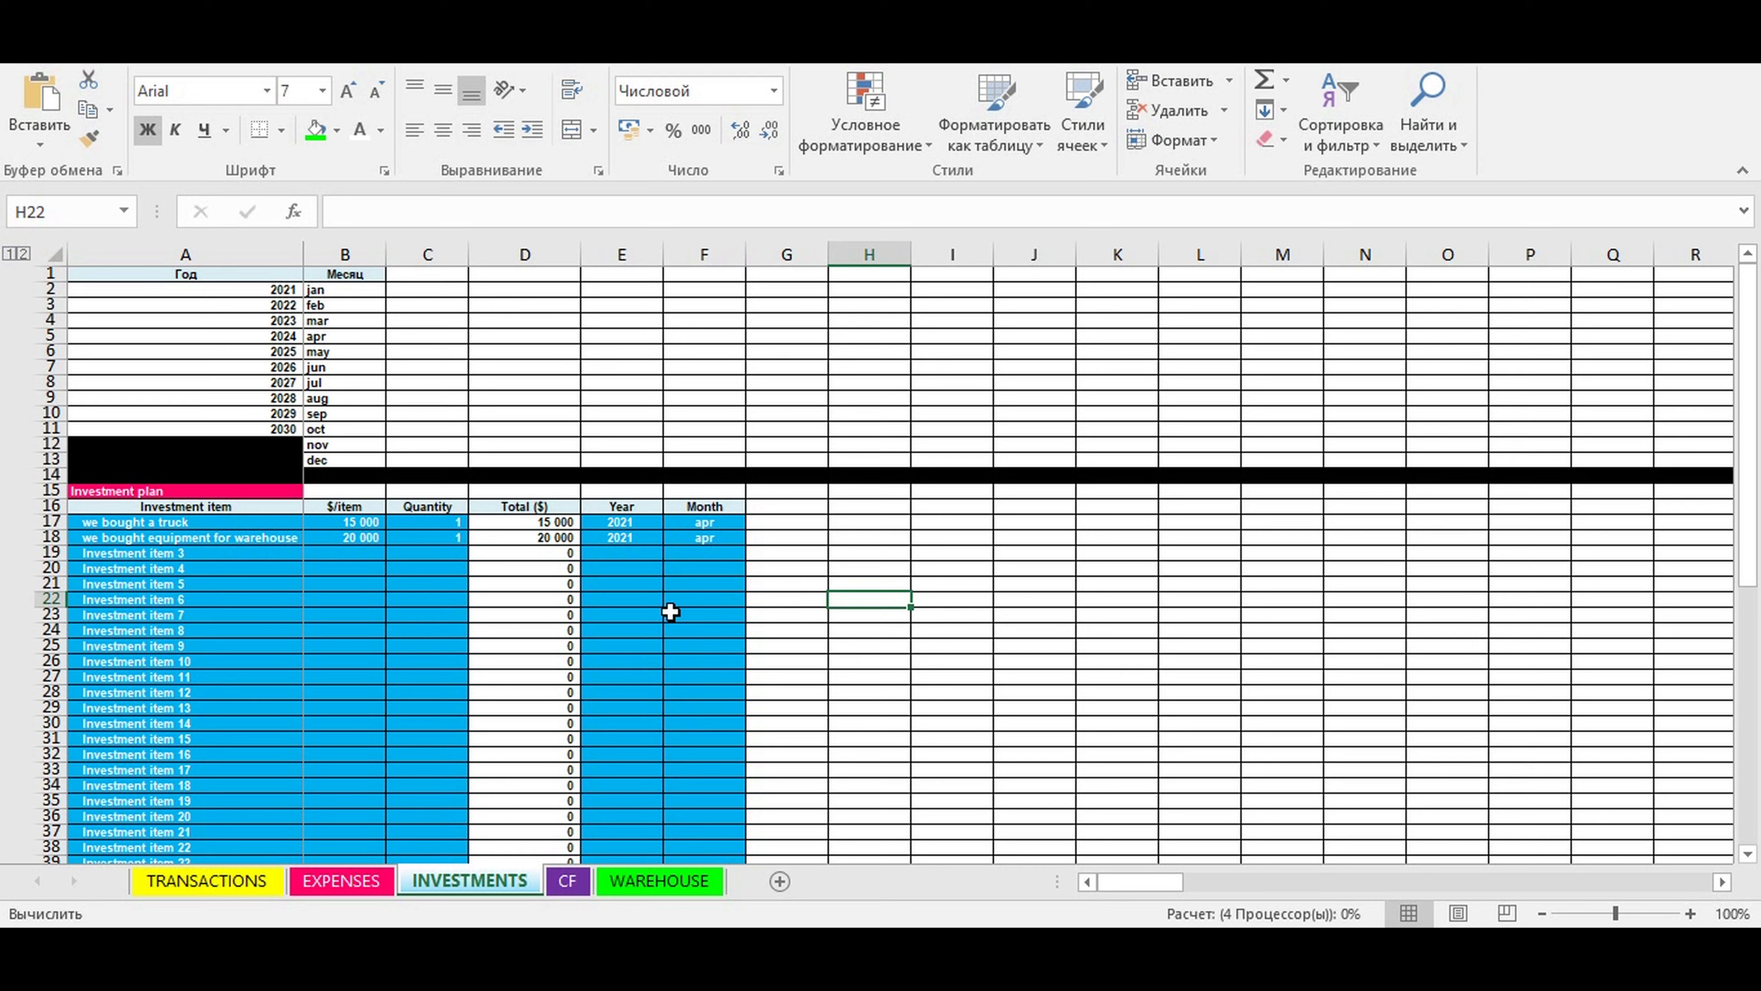
- Check the April 2021 result from investing activity on the CF sheet, collapsing the expense type rows under Operating cost
left_click(579, 889)
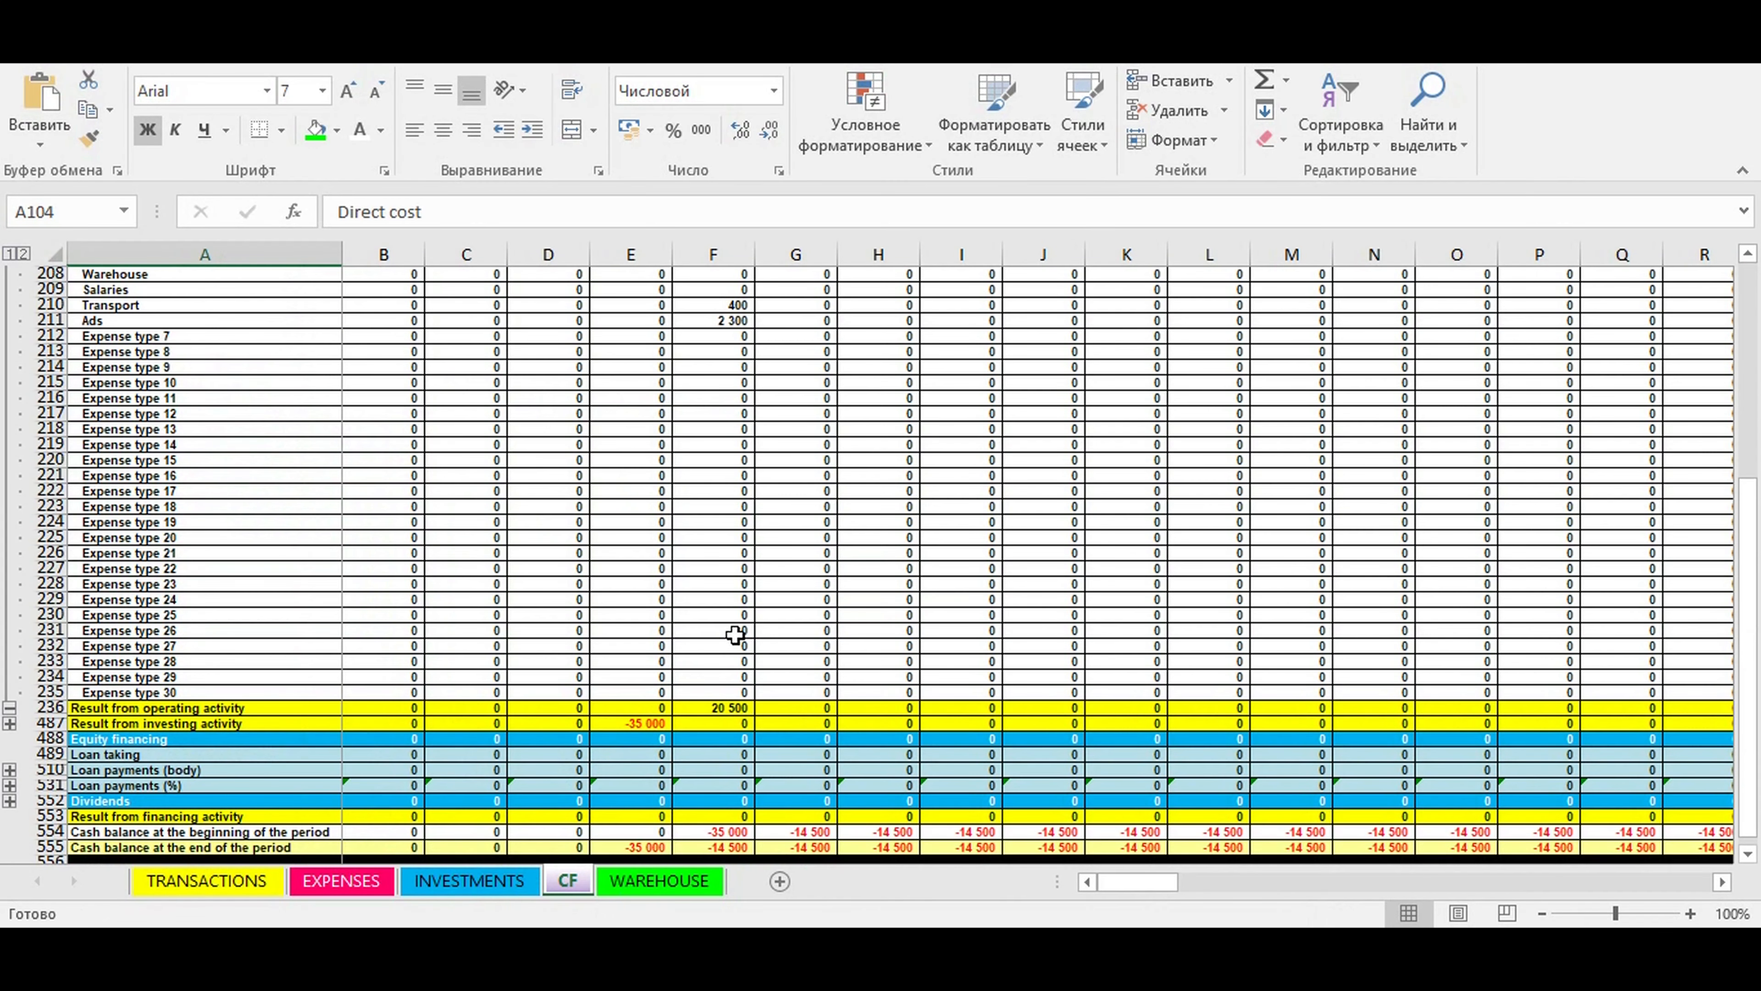
left_click(648, 722)
left_click(149, 725)
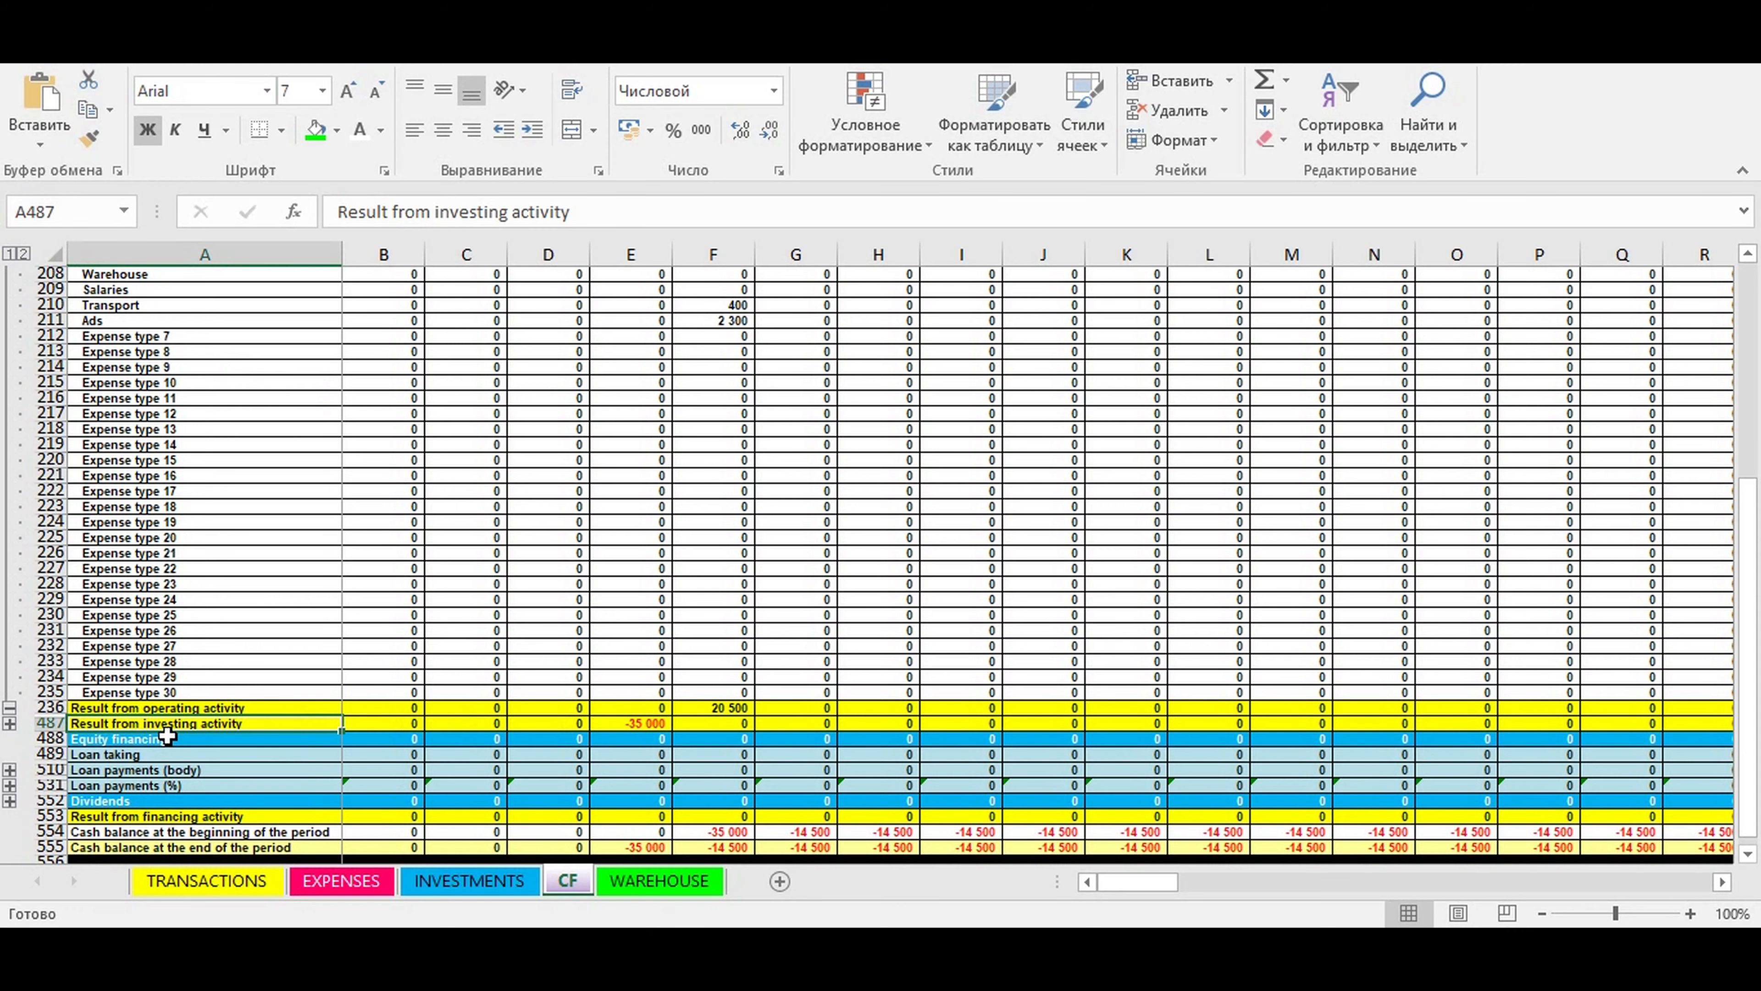
left_click(9, 709)
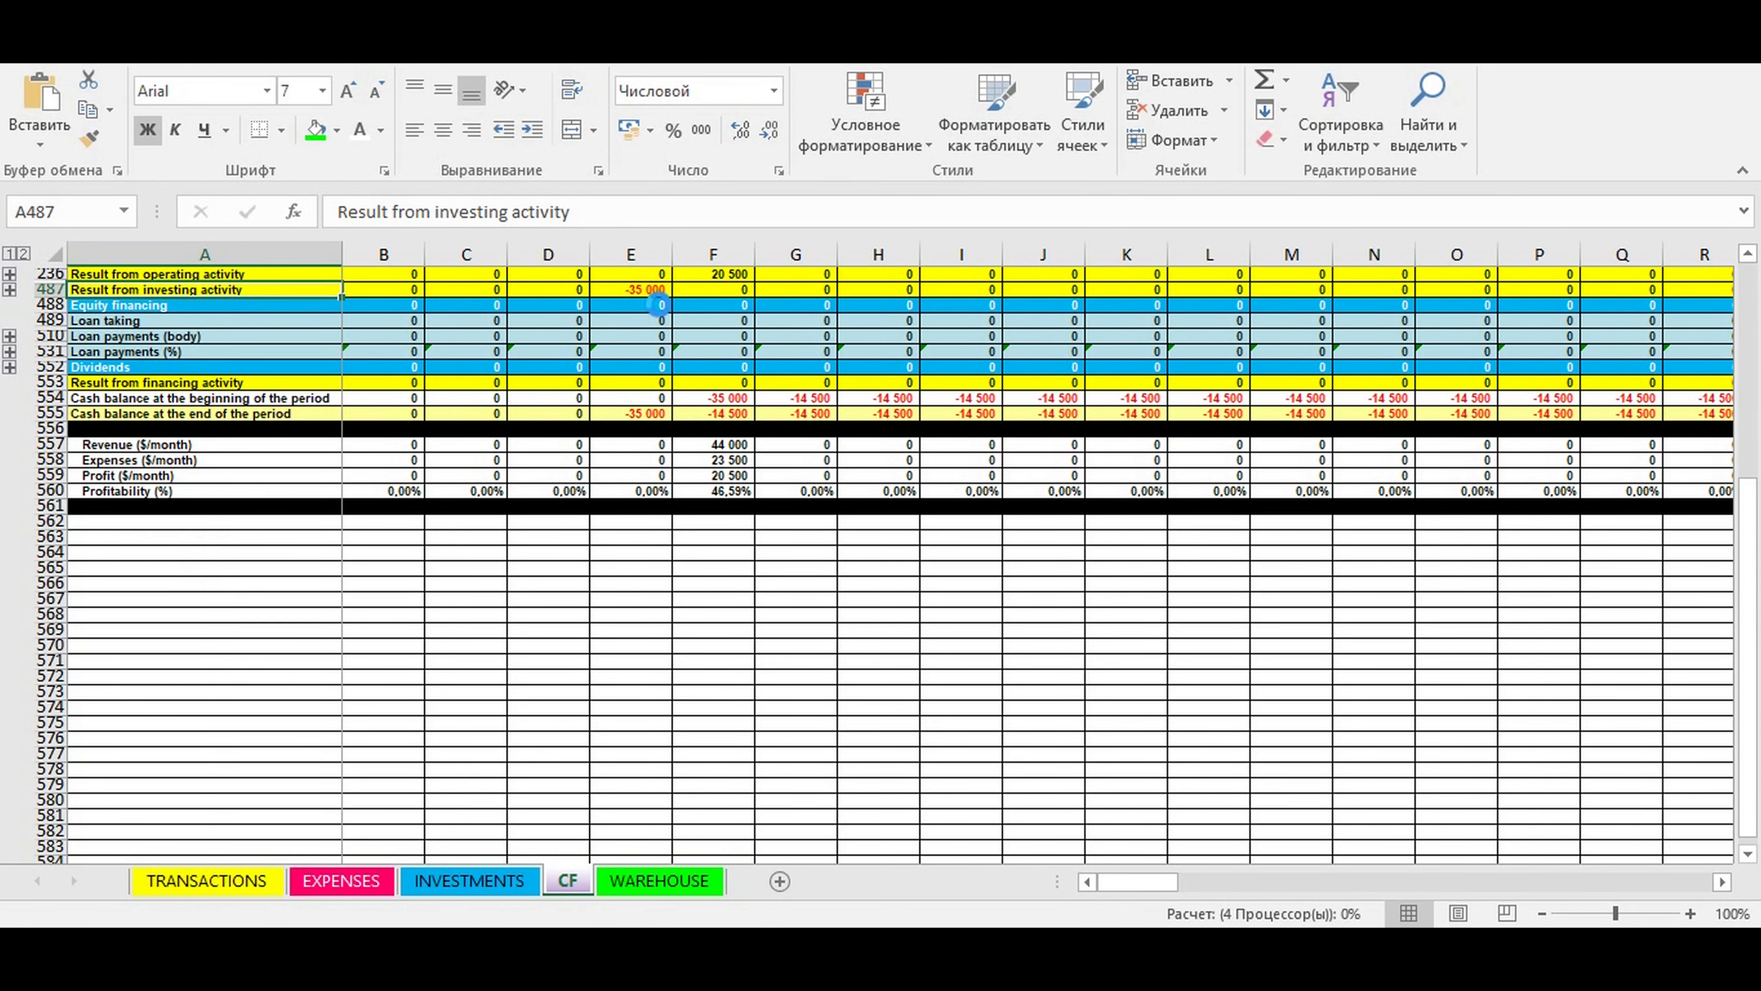
scroll(638, 293, "up", 2)
left_click(639, 294)
left_click(637, 323)
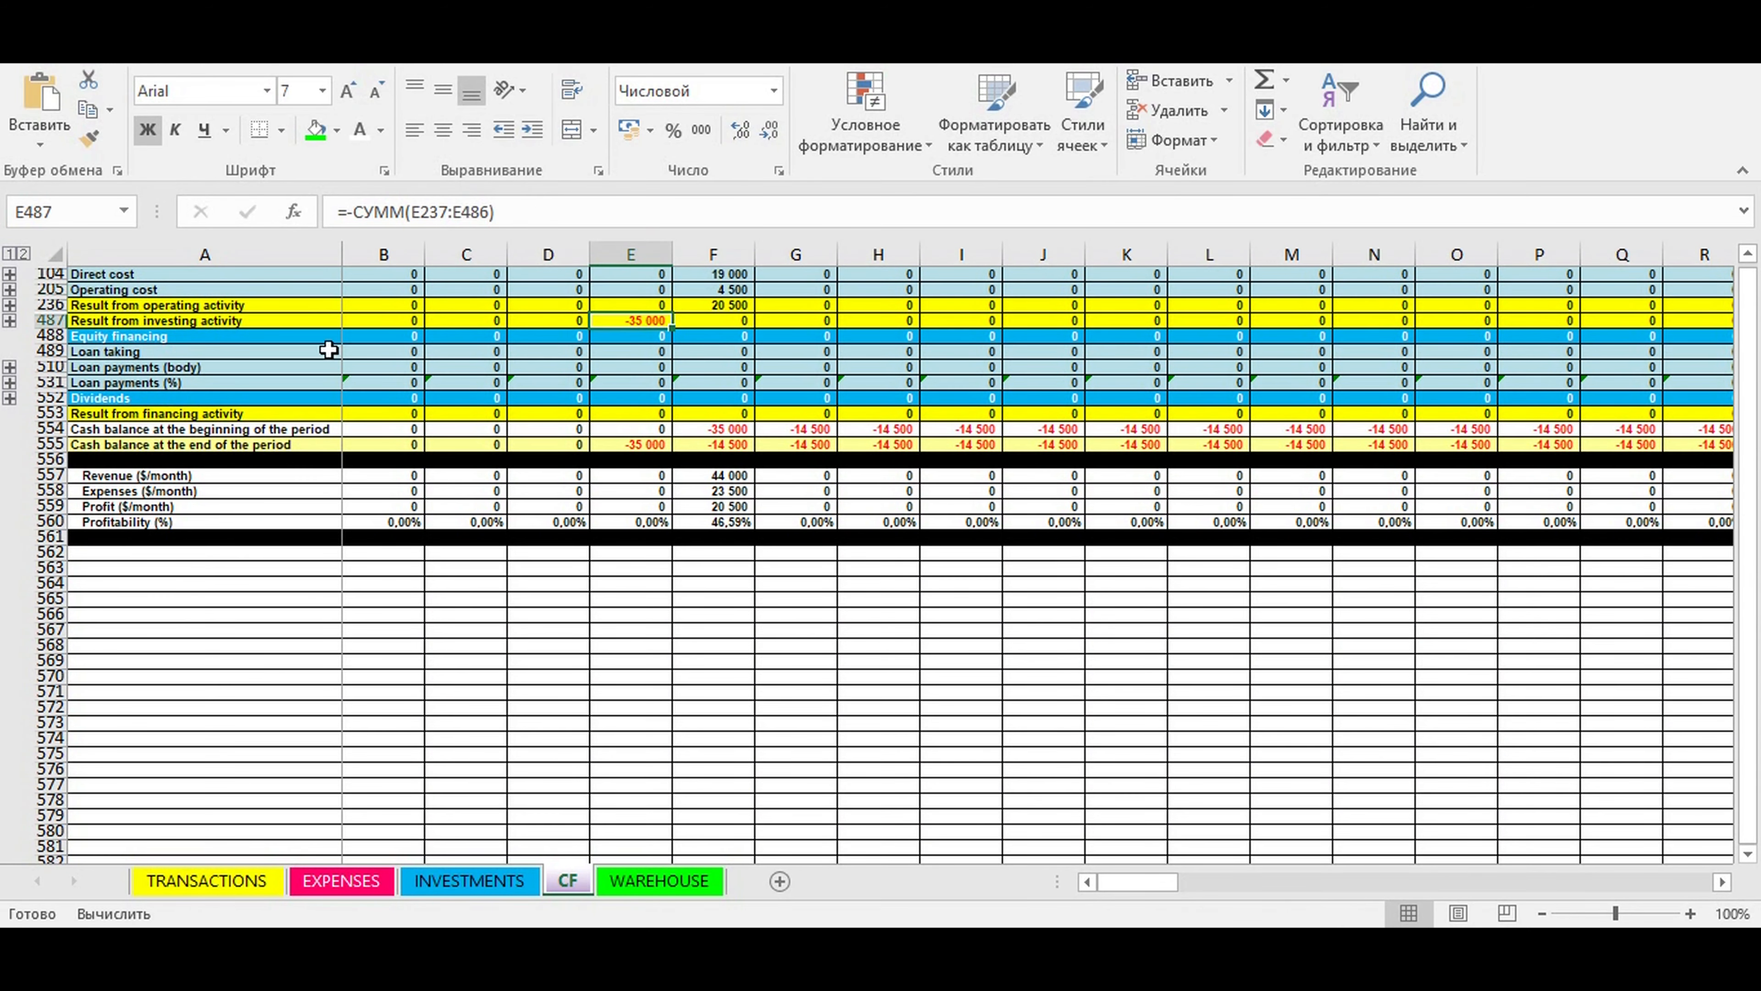
- Expand the investment item rows above Result from investing activity and inspect the list, returning to the truck and warehouse equipment entries
left_click(10, 320)
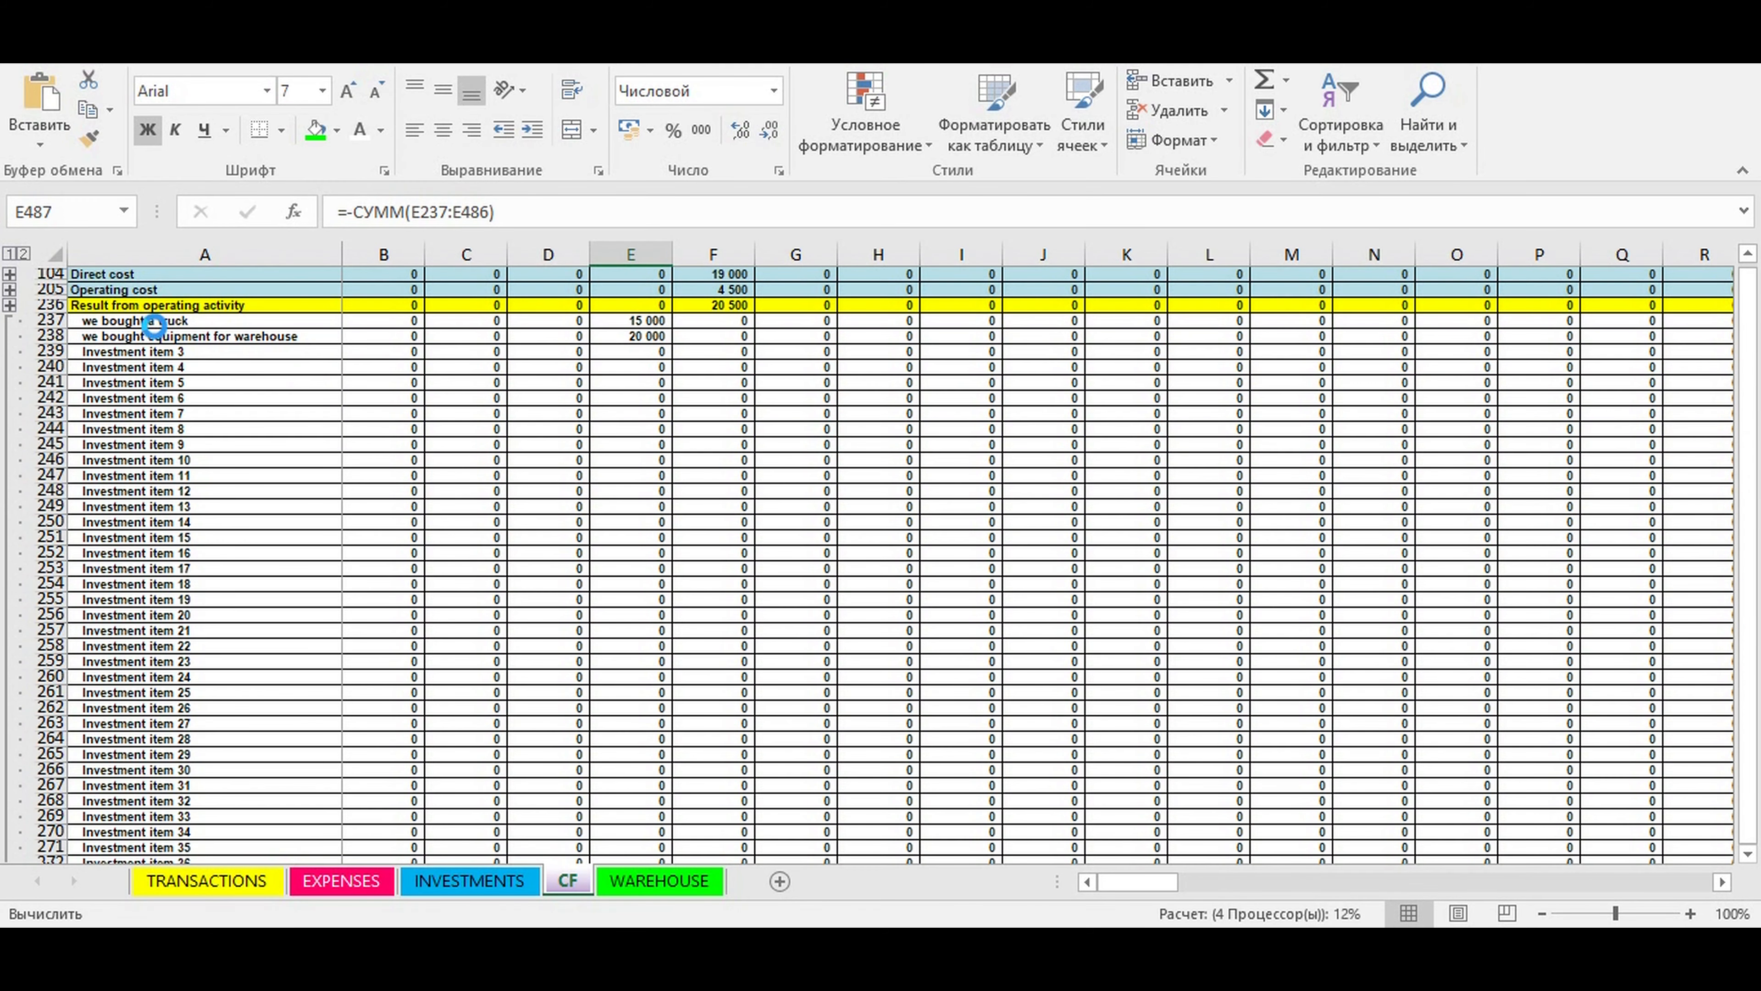
scroll(169, 320, "down", 20)
scroll(169, 320, "up", 12)
left_click(172, 321)
scroll(277, 416, "up", 9)
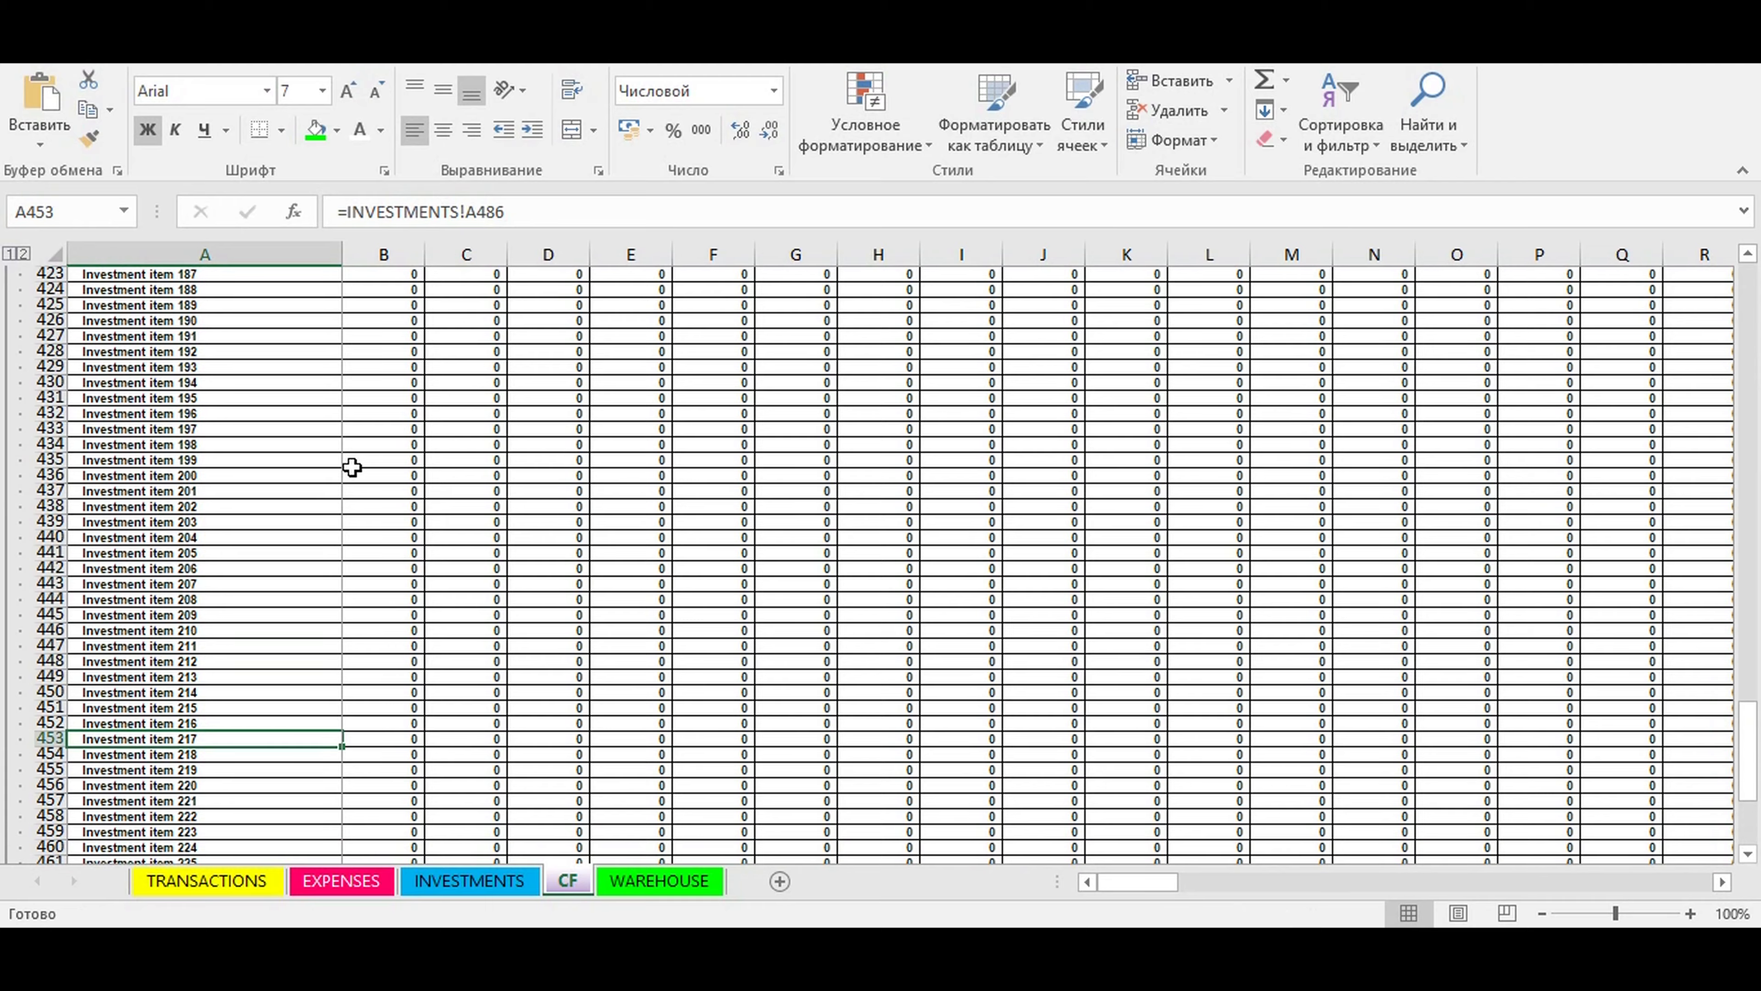
left_click_drag(1754, 756, 1755, 559)
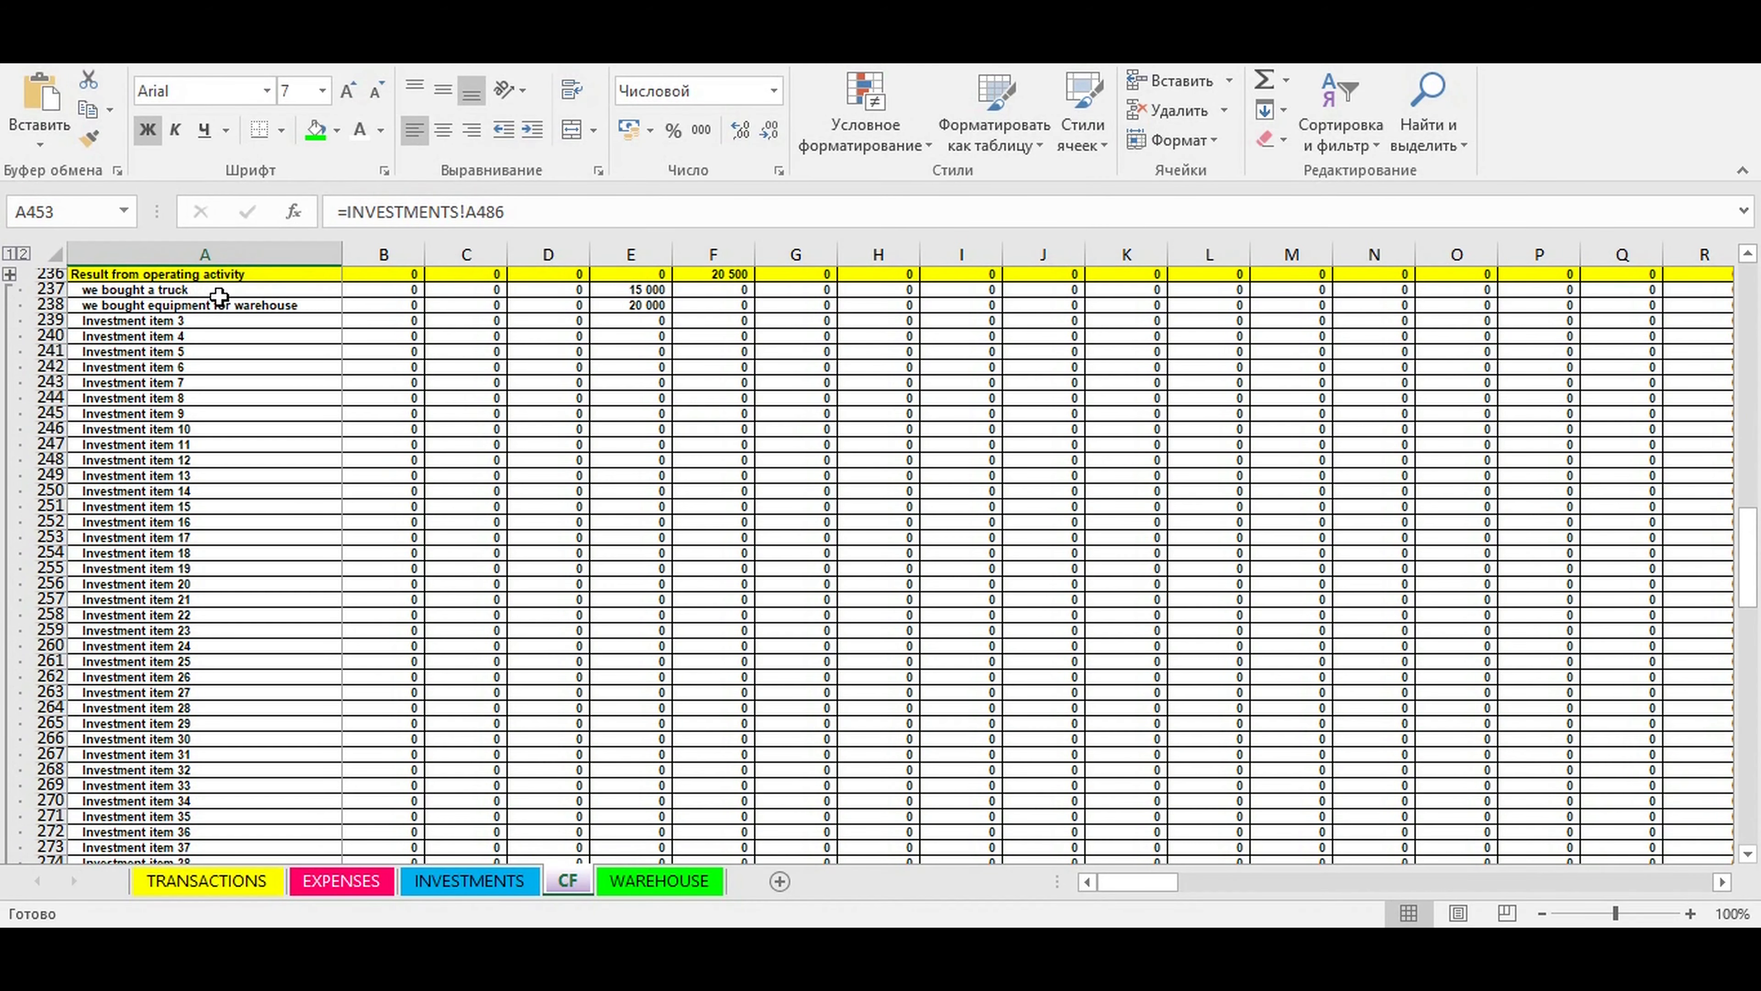
- Check the April 2021 amounts of the truck and warehouse equipment investments on the CF sheet
left_click_drag(220, 290, 652, 321)
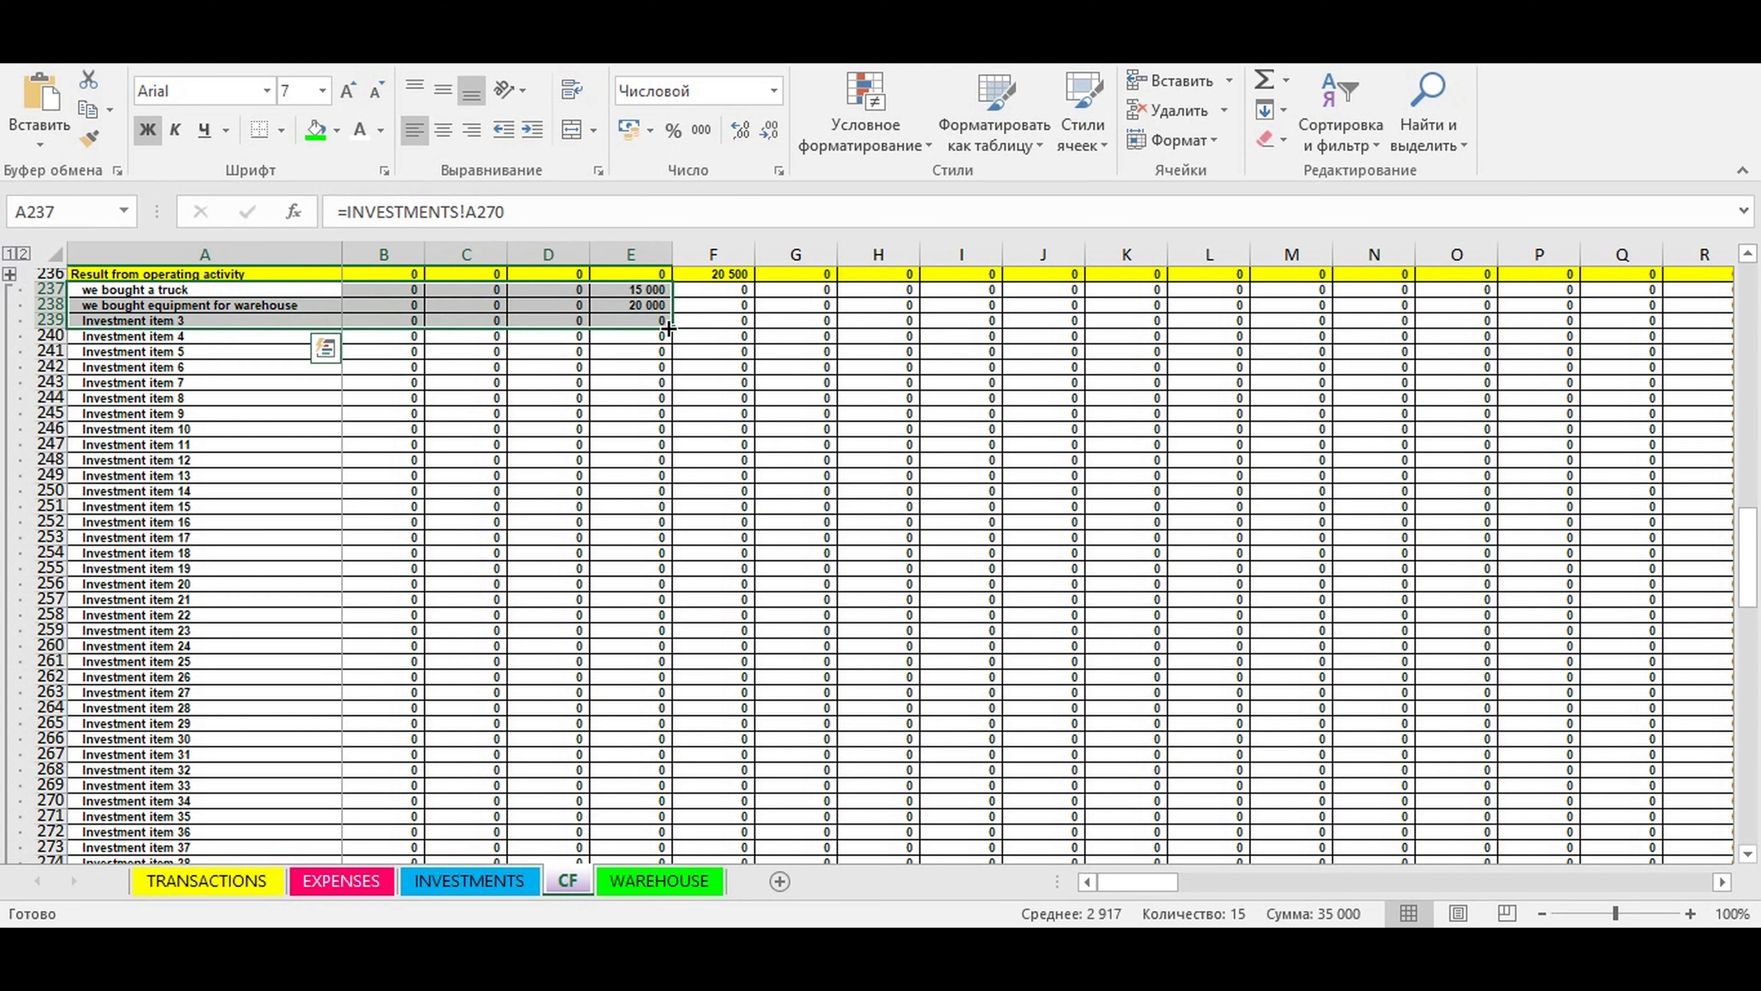
scroll(748, 470, "up", 2)
left_click(628, 278)
left_click_drag(637, 367, 636, 382)
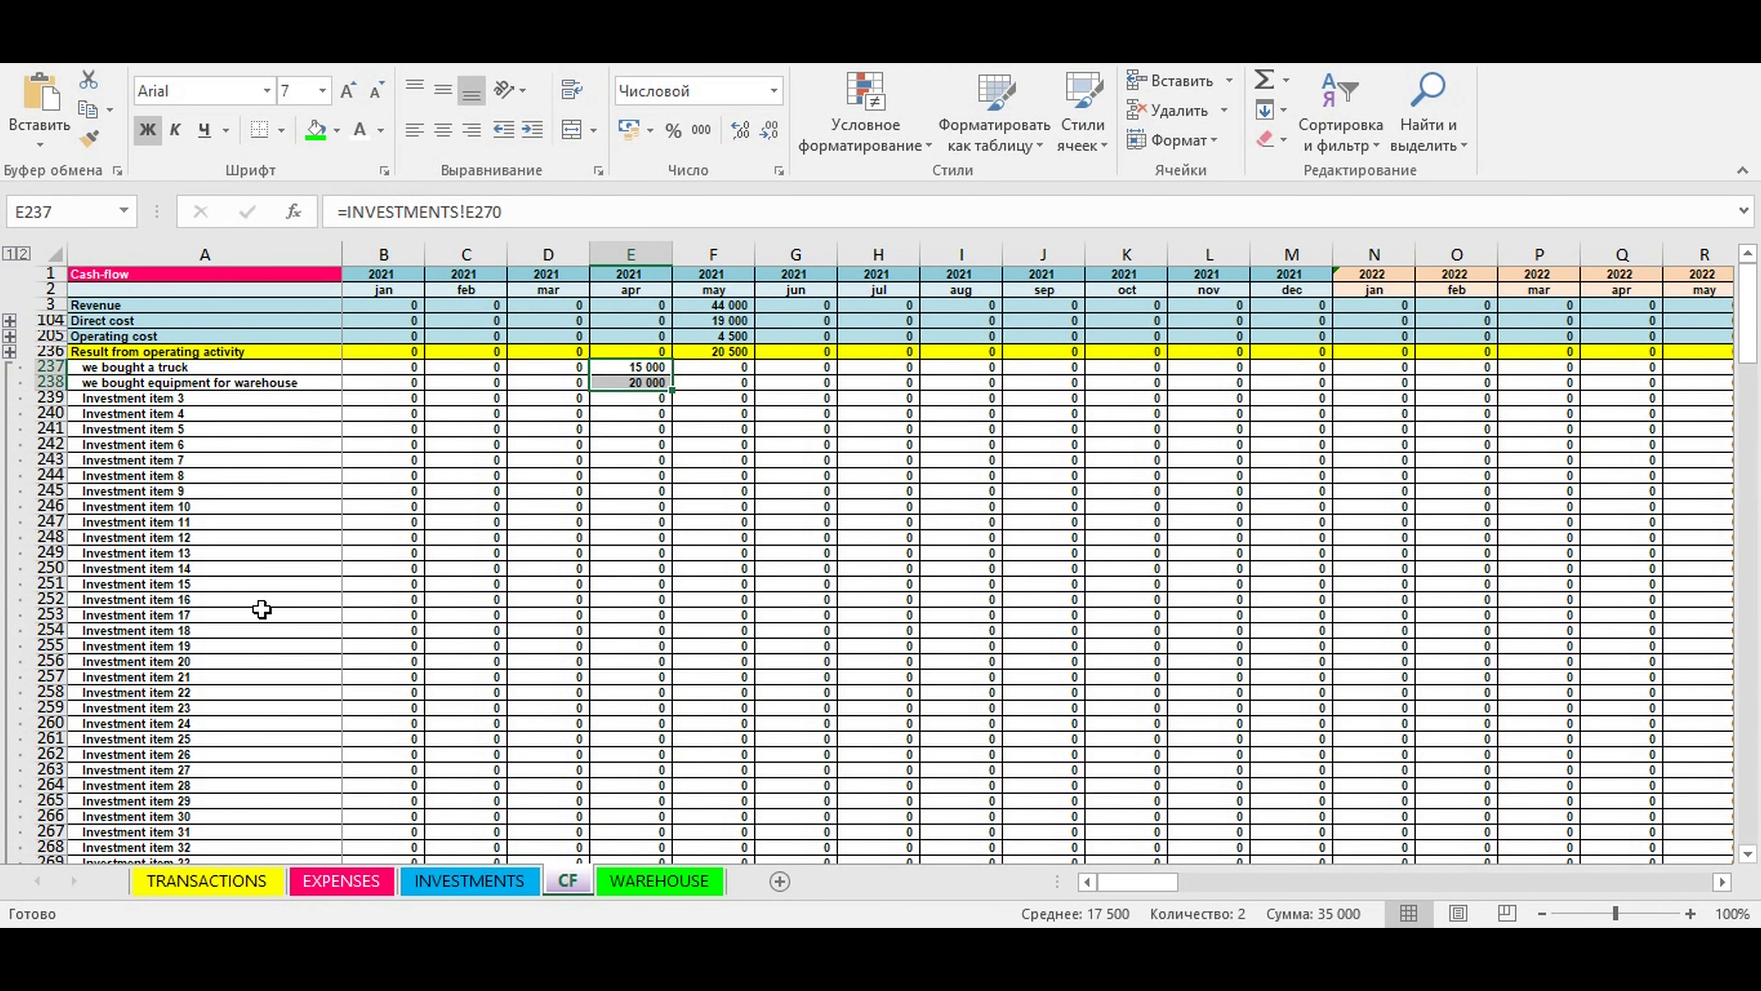
- Collapse the investment item rows above Result from investing activity and return to the cash flow summary
scroll(257, 590, "down", 20)
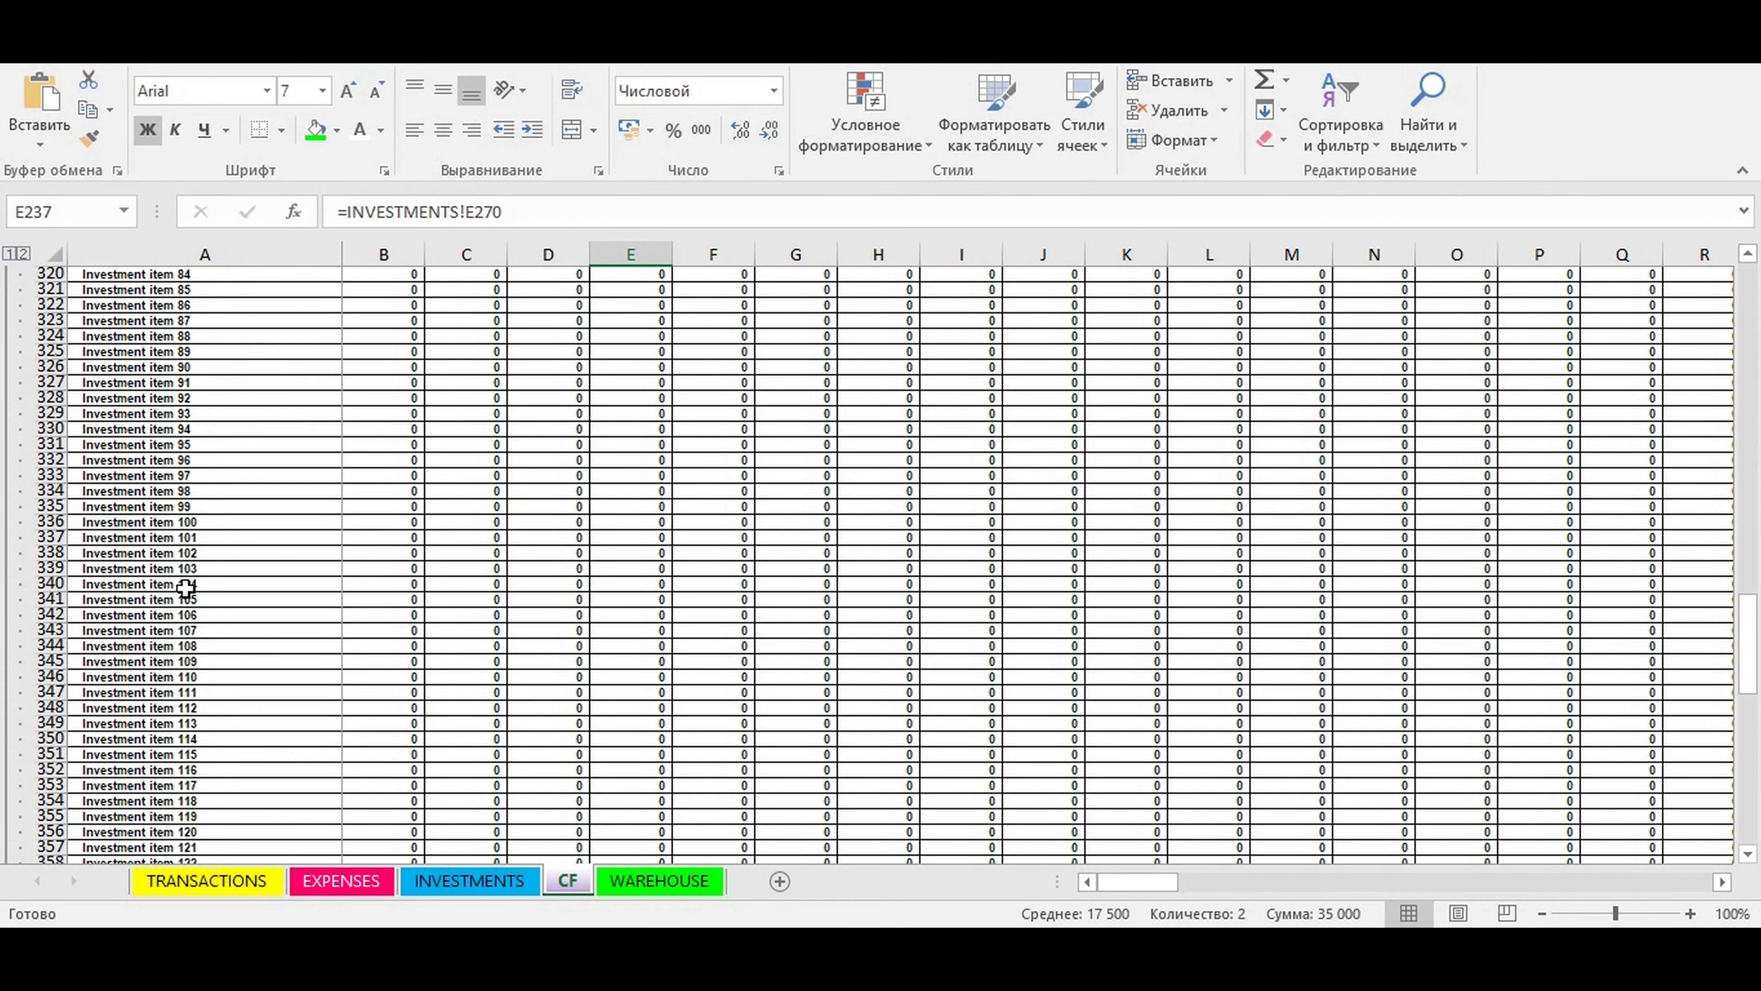
scroll(114, 628, "down", 20)
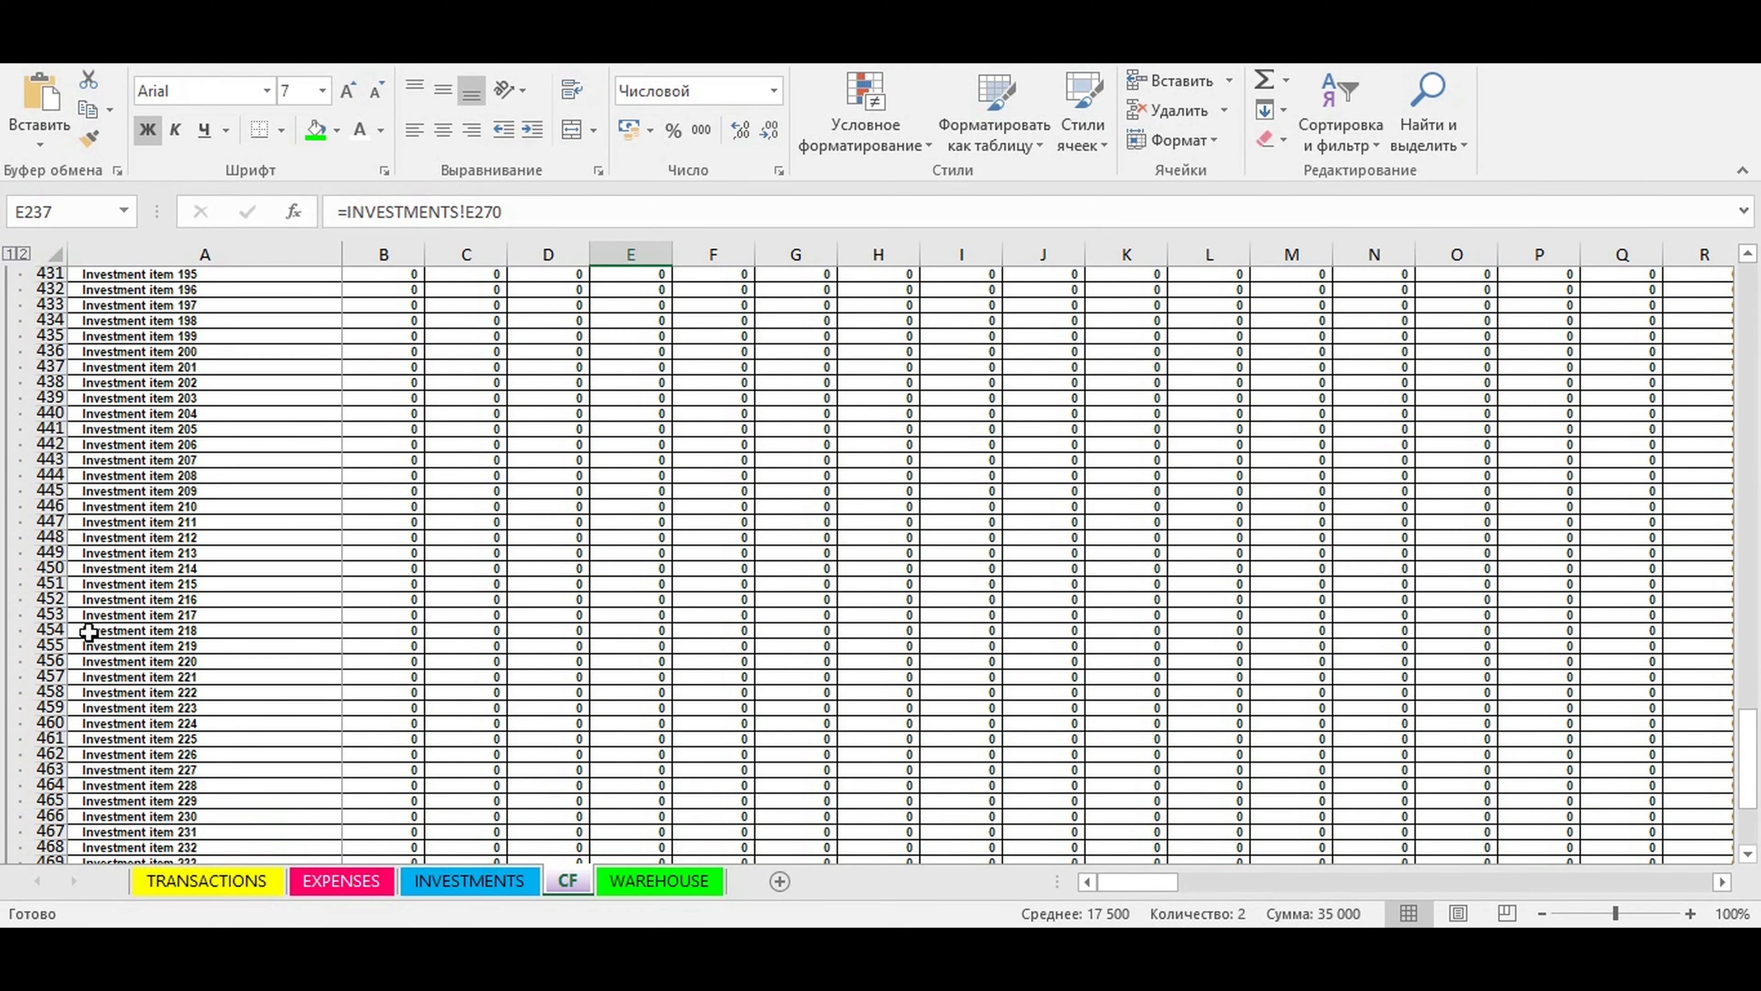
scroll(104, 753, "down", 6)
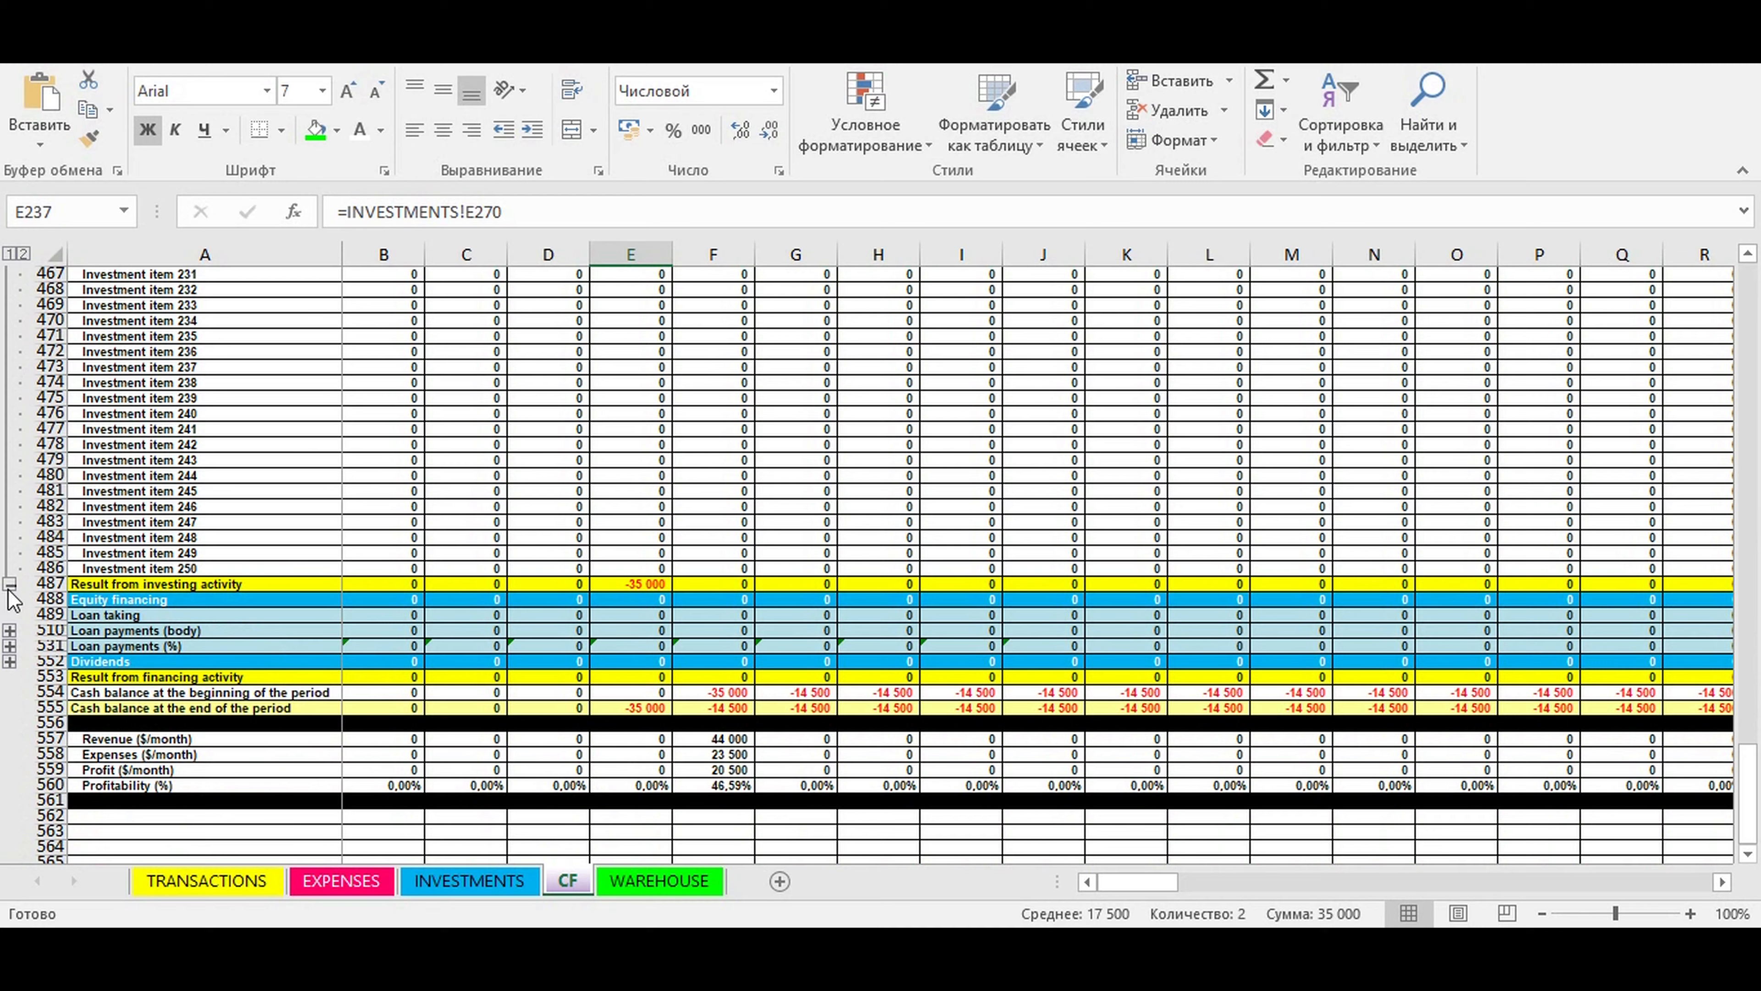
left_click(9, 585)
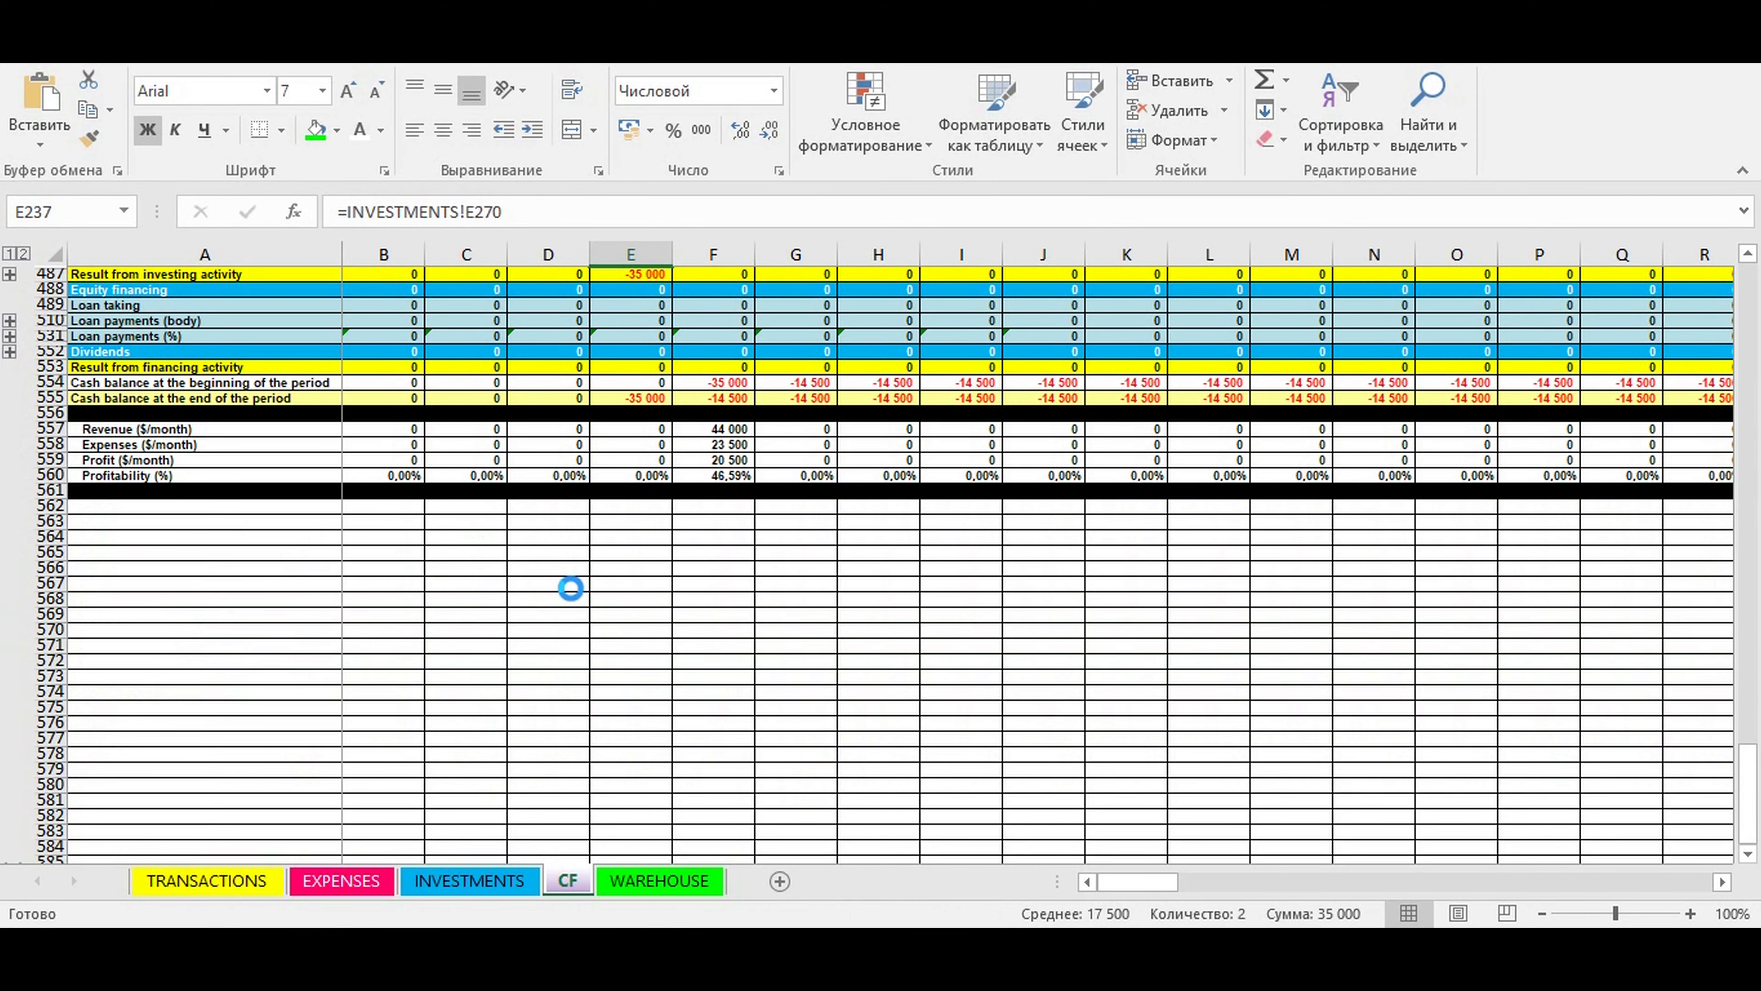
scroll(569, 593, "up", 1)
left_click(564, 597)
scroll(485, 593, "up", 1)
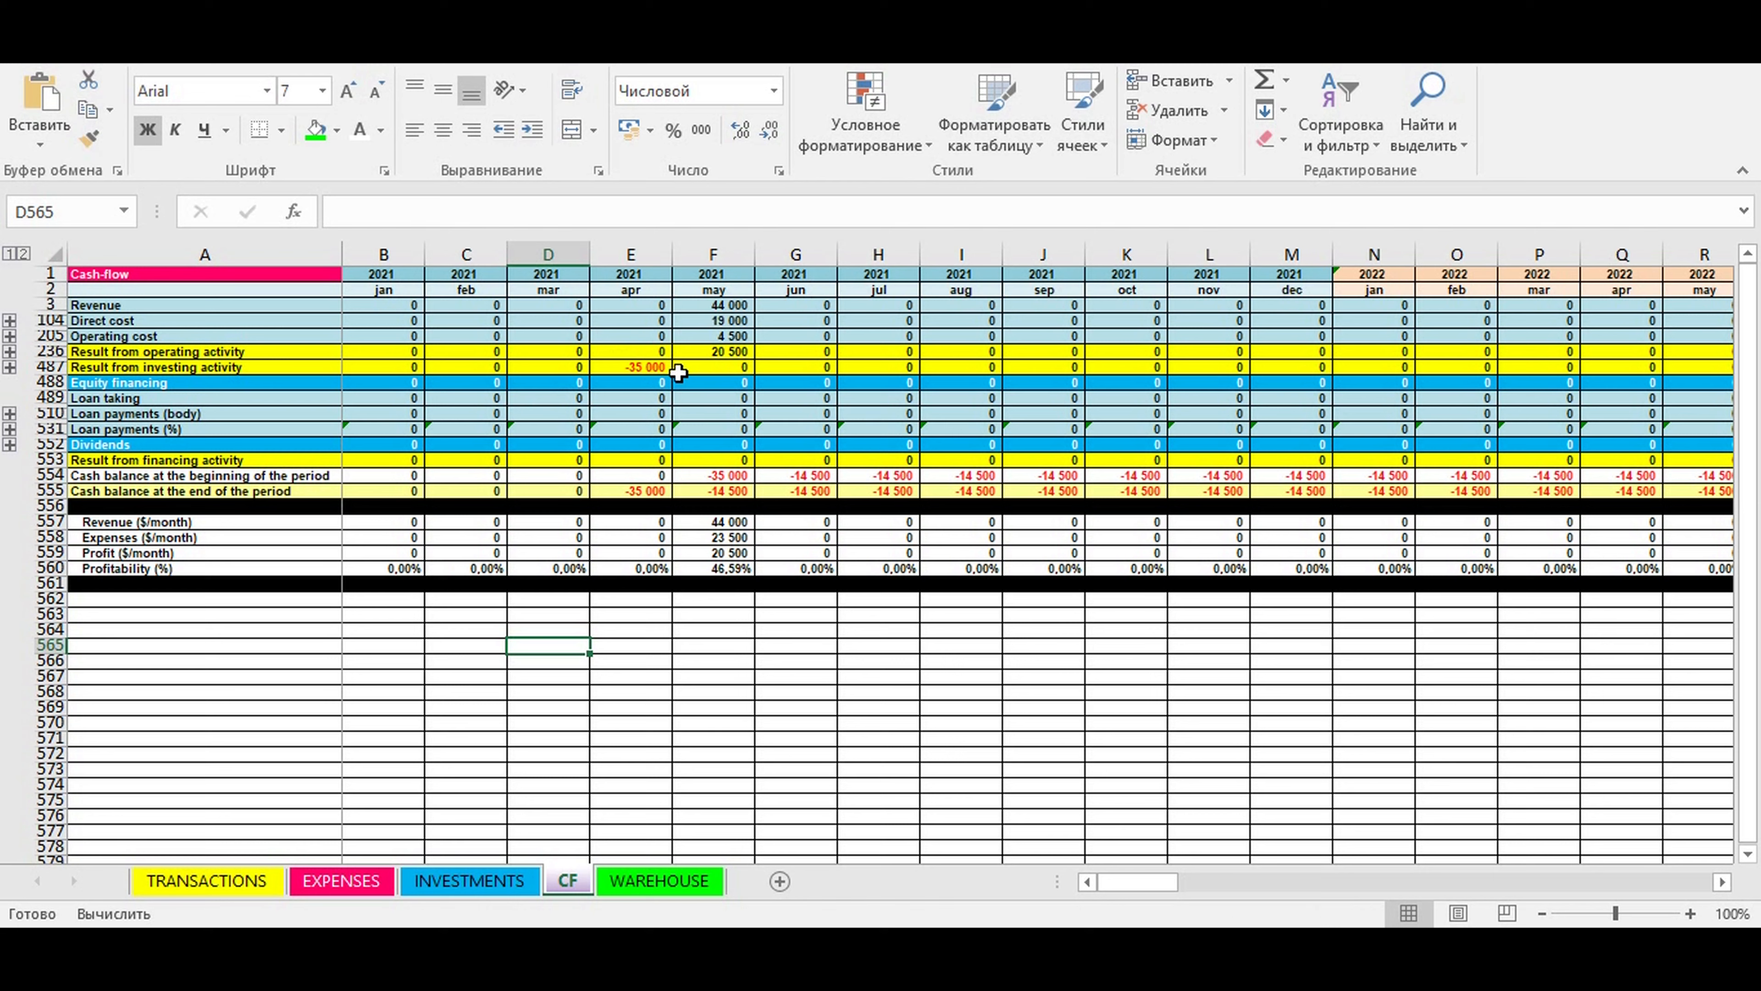
- Check the April 2021 result from investing activity and the cash balance at the end of the period
left_click(670, 370)
left_click(663, 398)
left_click(626, 494)
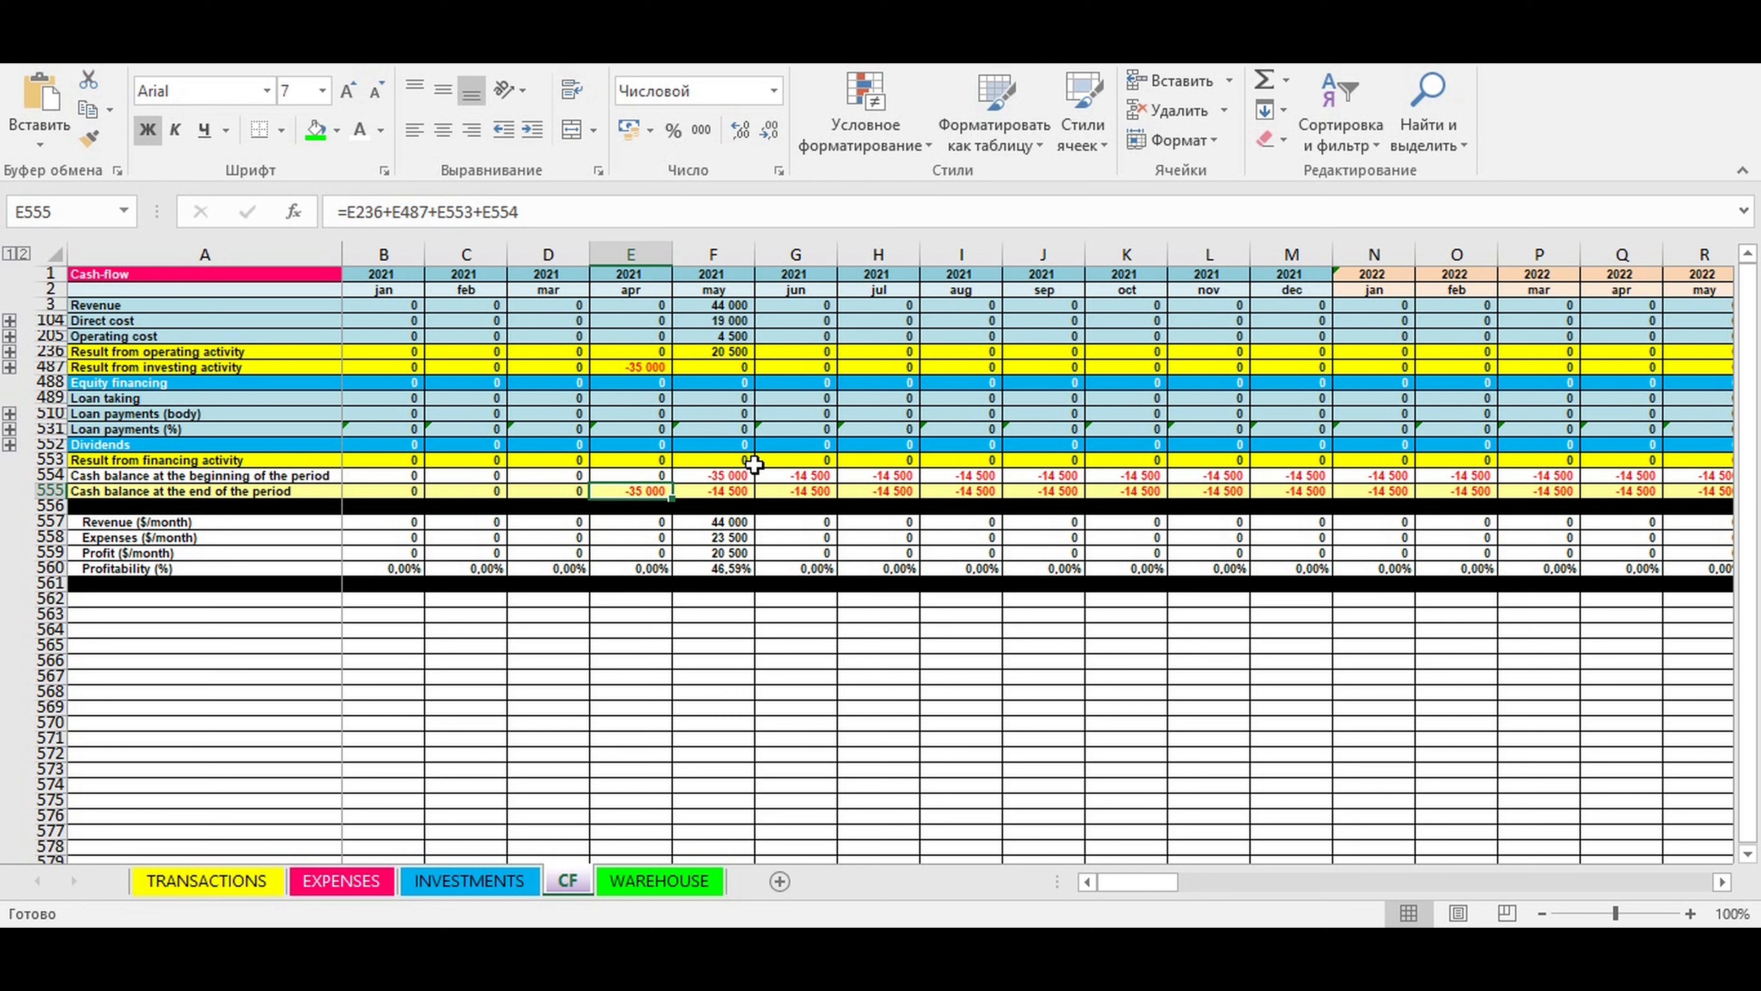
- Enter 20000 as Equity financing for April 2021 and check that month's ending cash balance
left_click(617, 382)
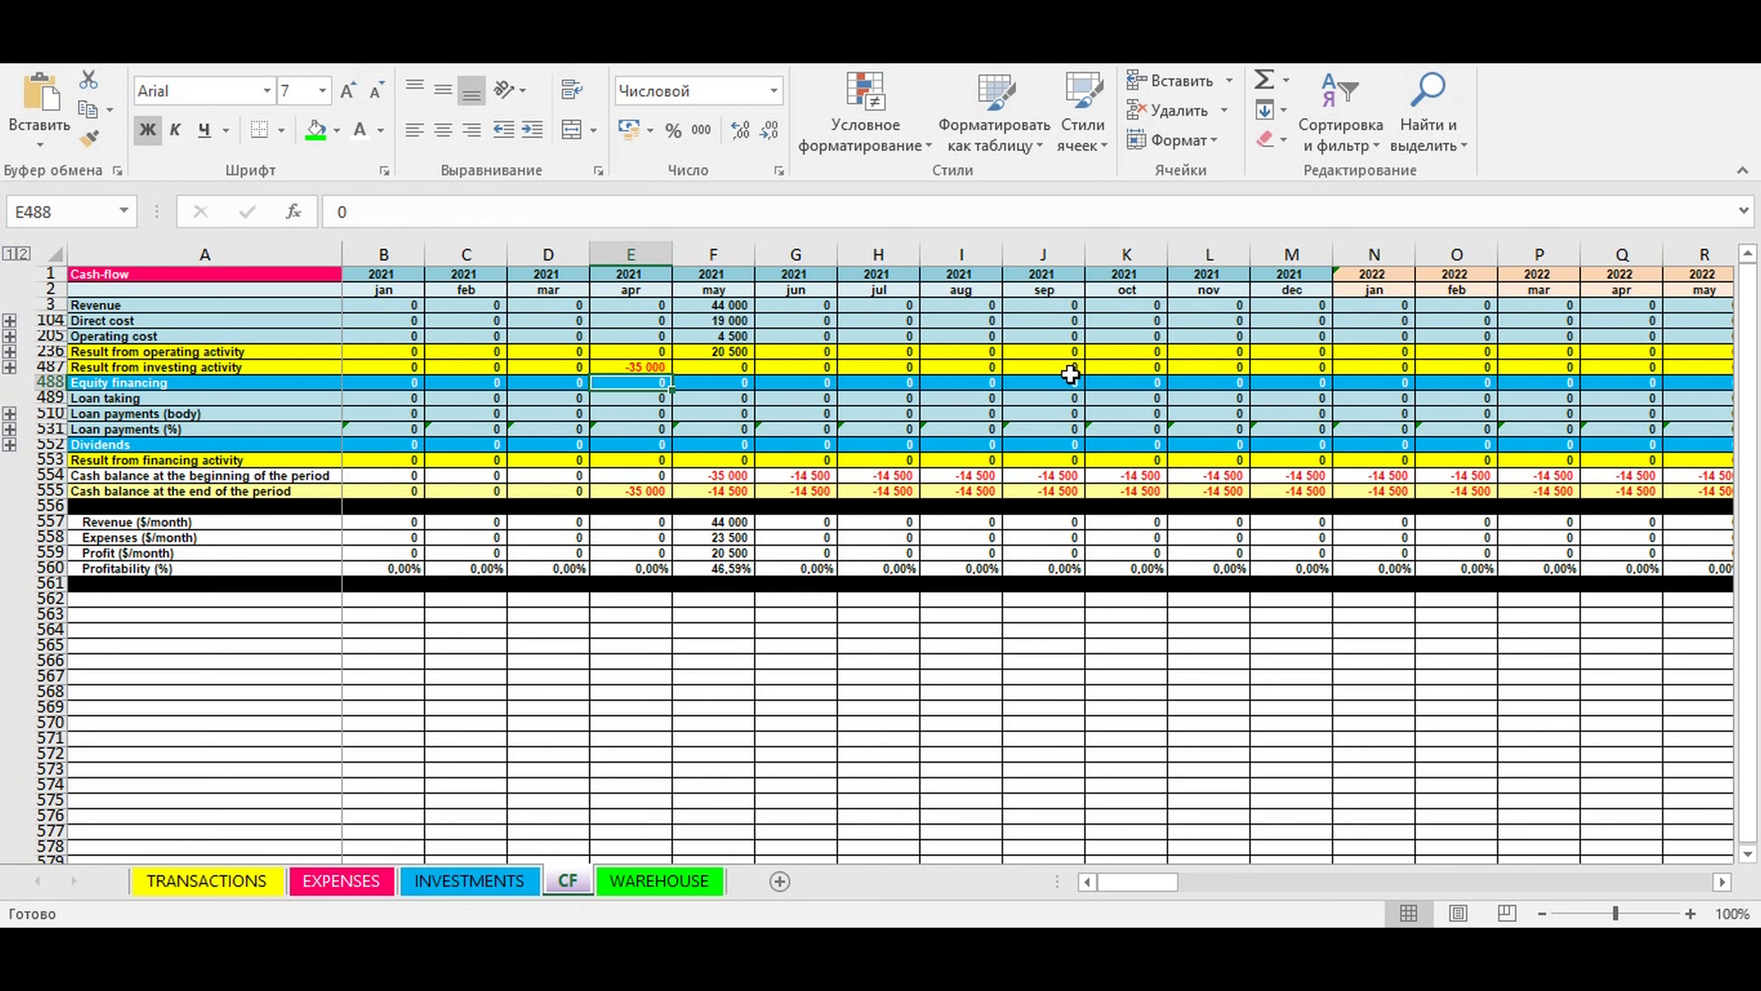
type("20000")
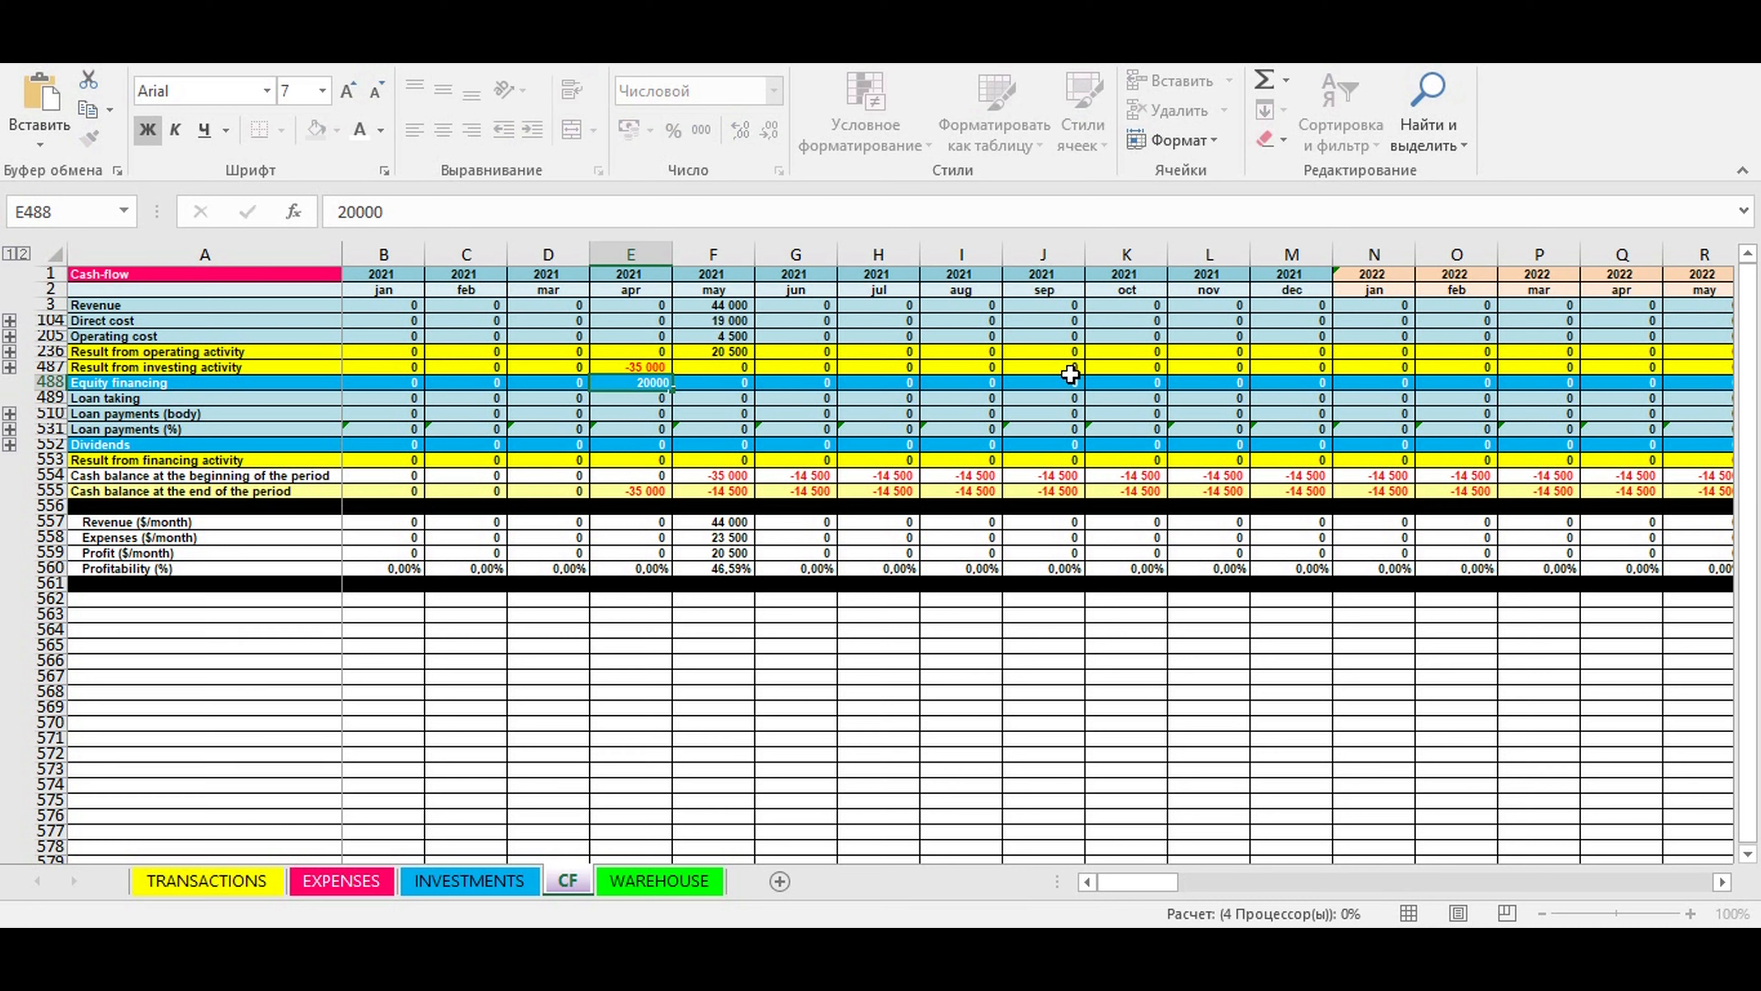
key("Return")
left_click(665, 429)
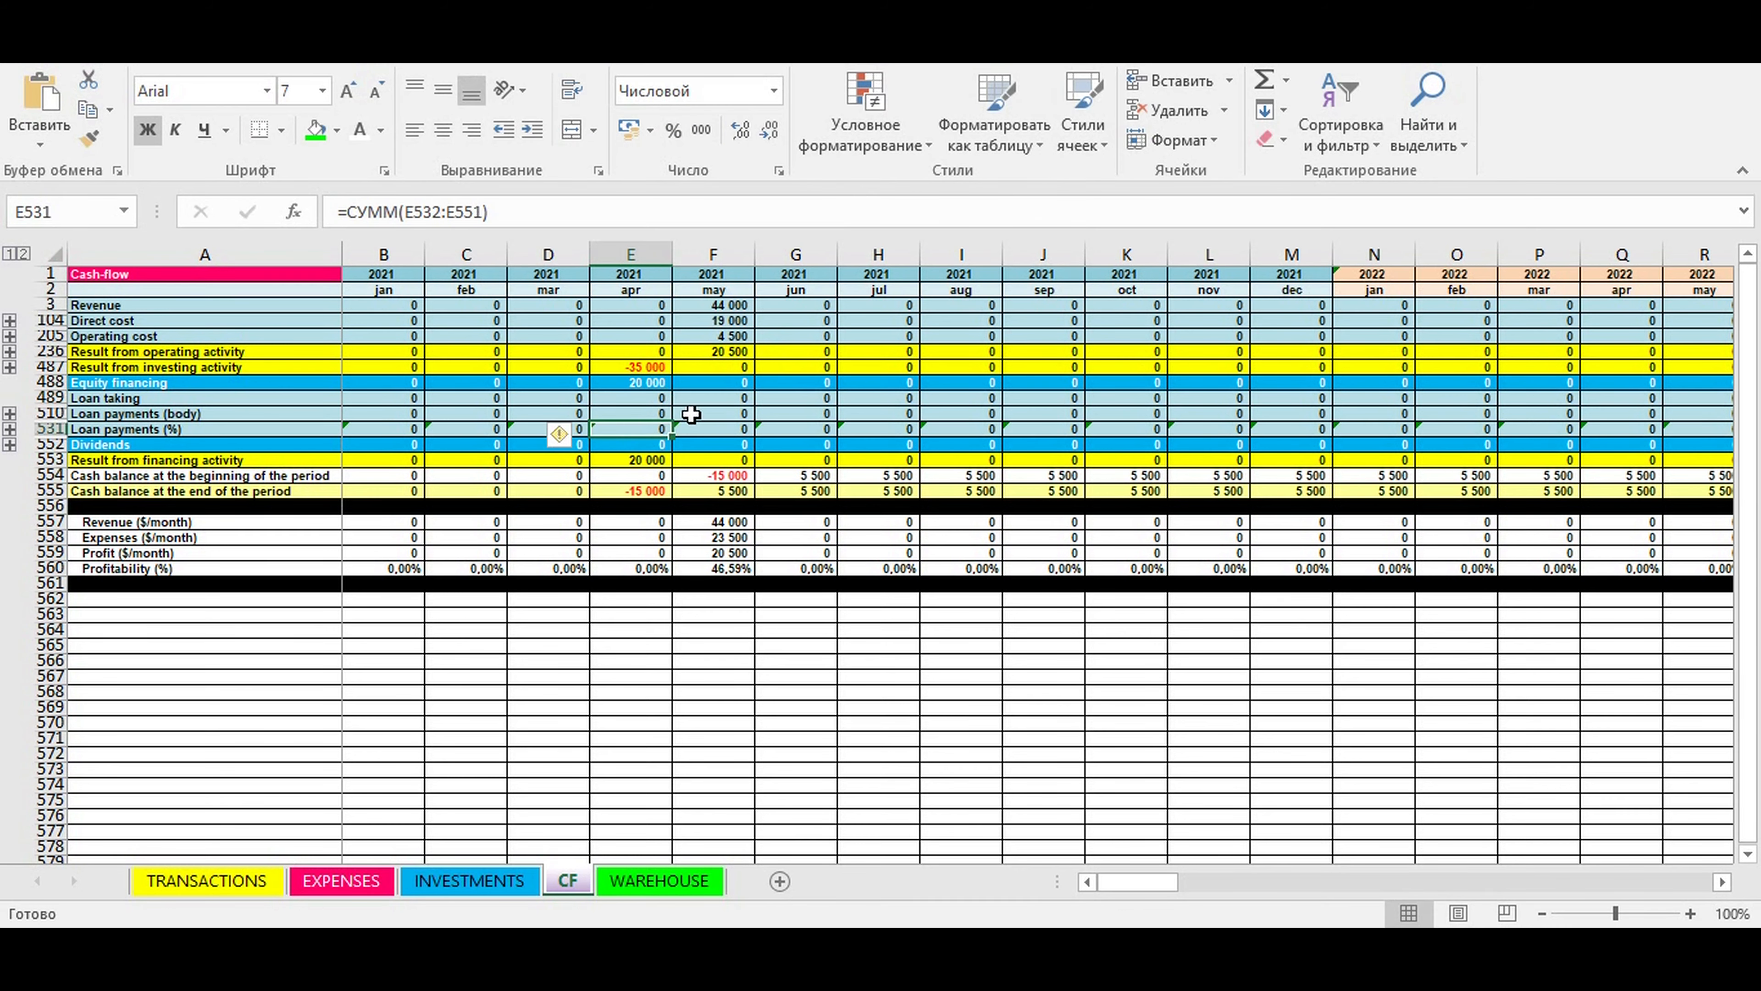
left_click(637, 490)
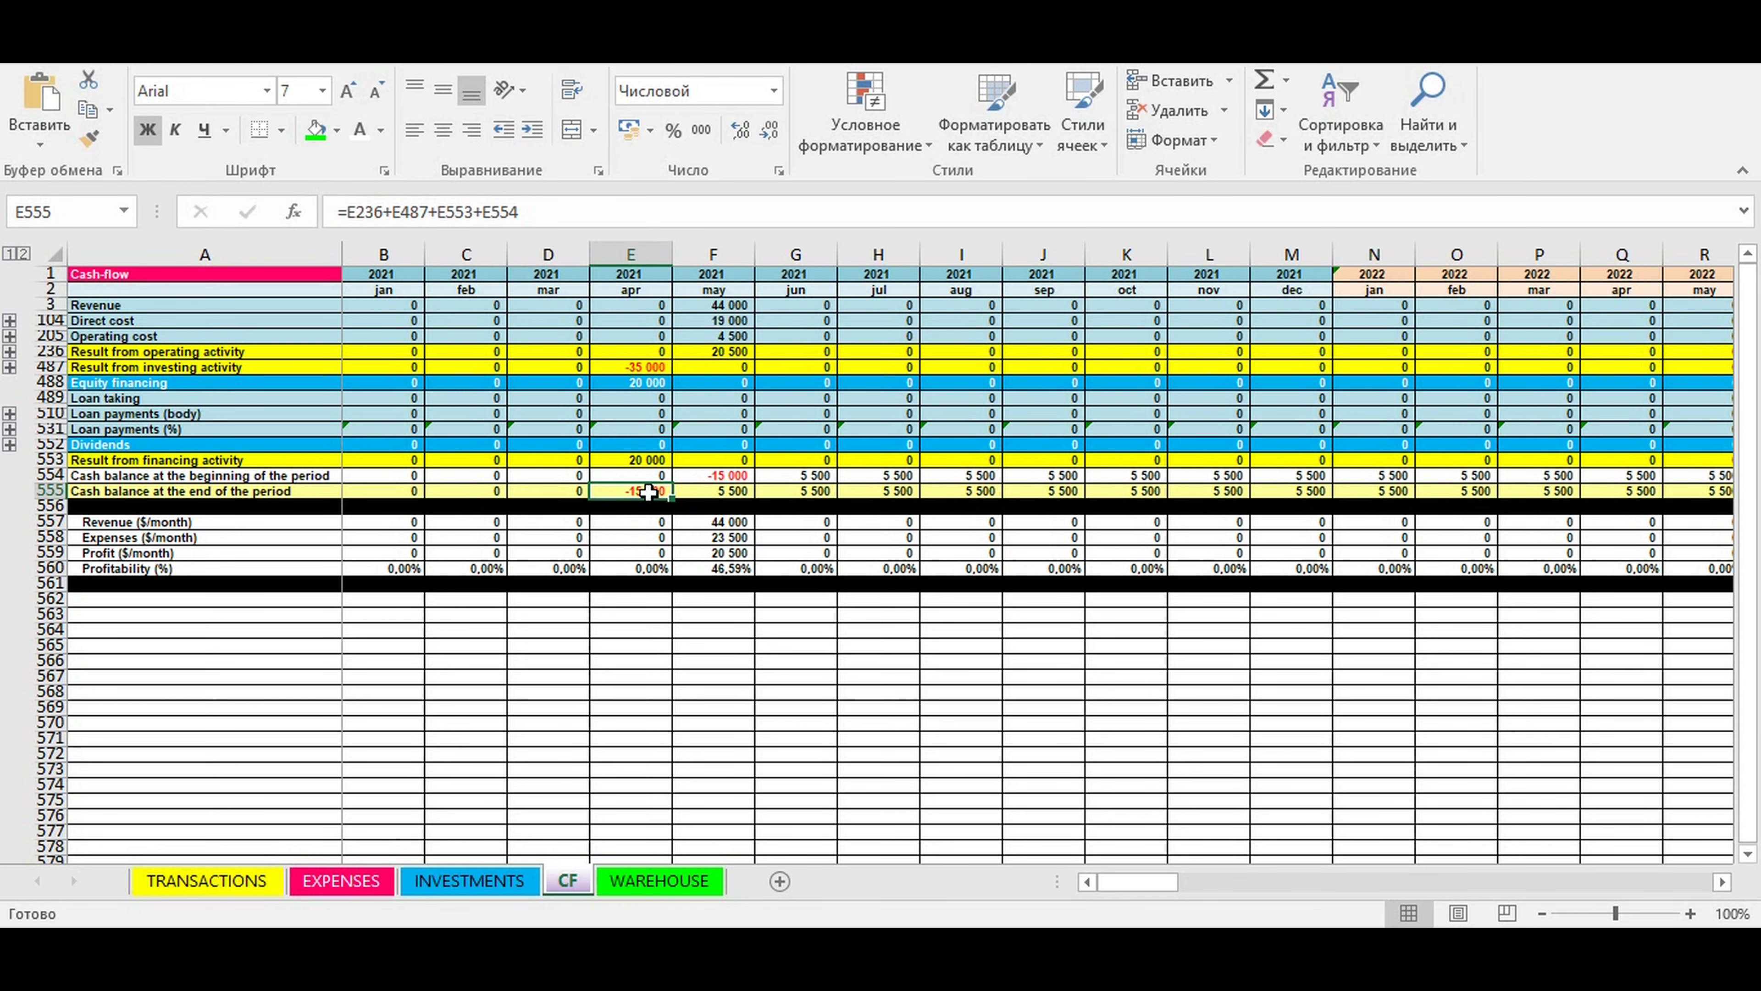
- Expand the loan rows under Loan taking and enter 15000 for Loan 1 in April 2021
left_click(13, 414)
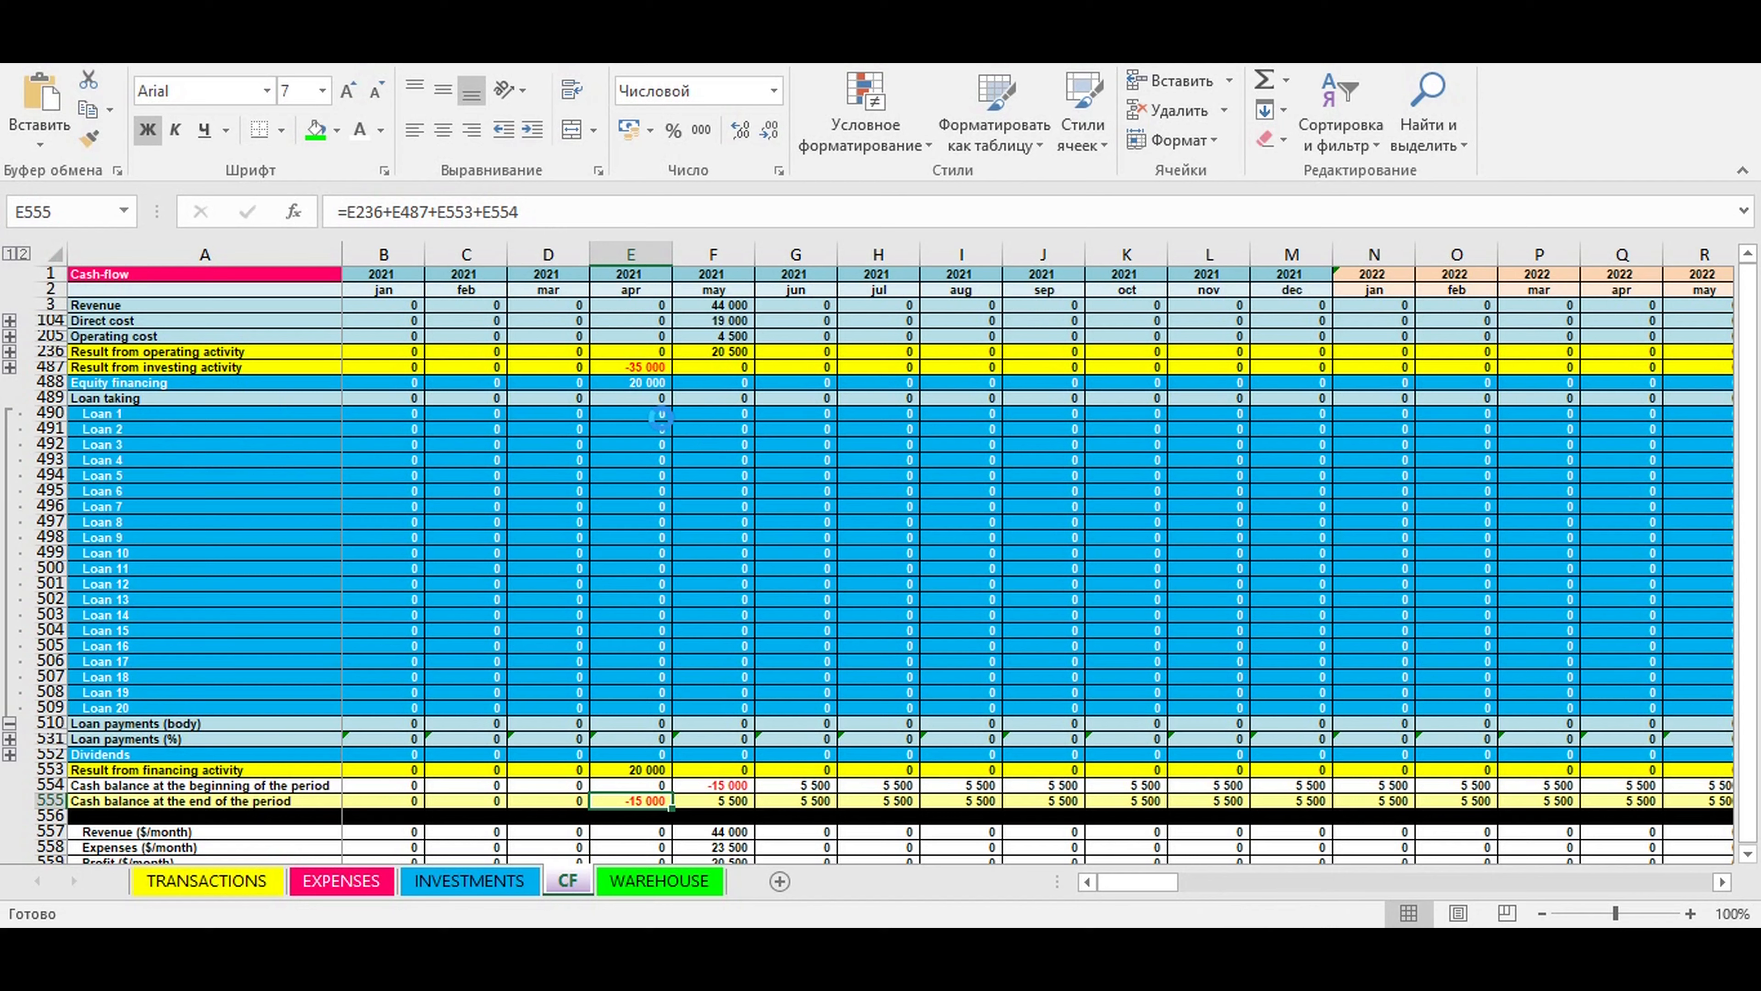
left_click(634, 412)
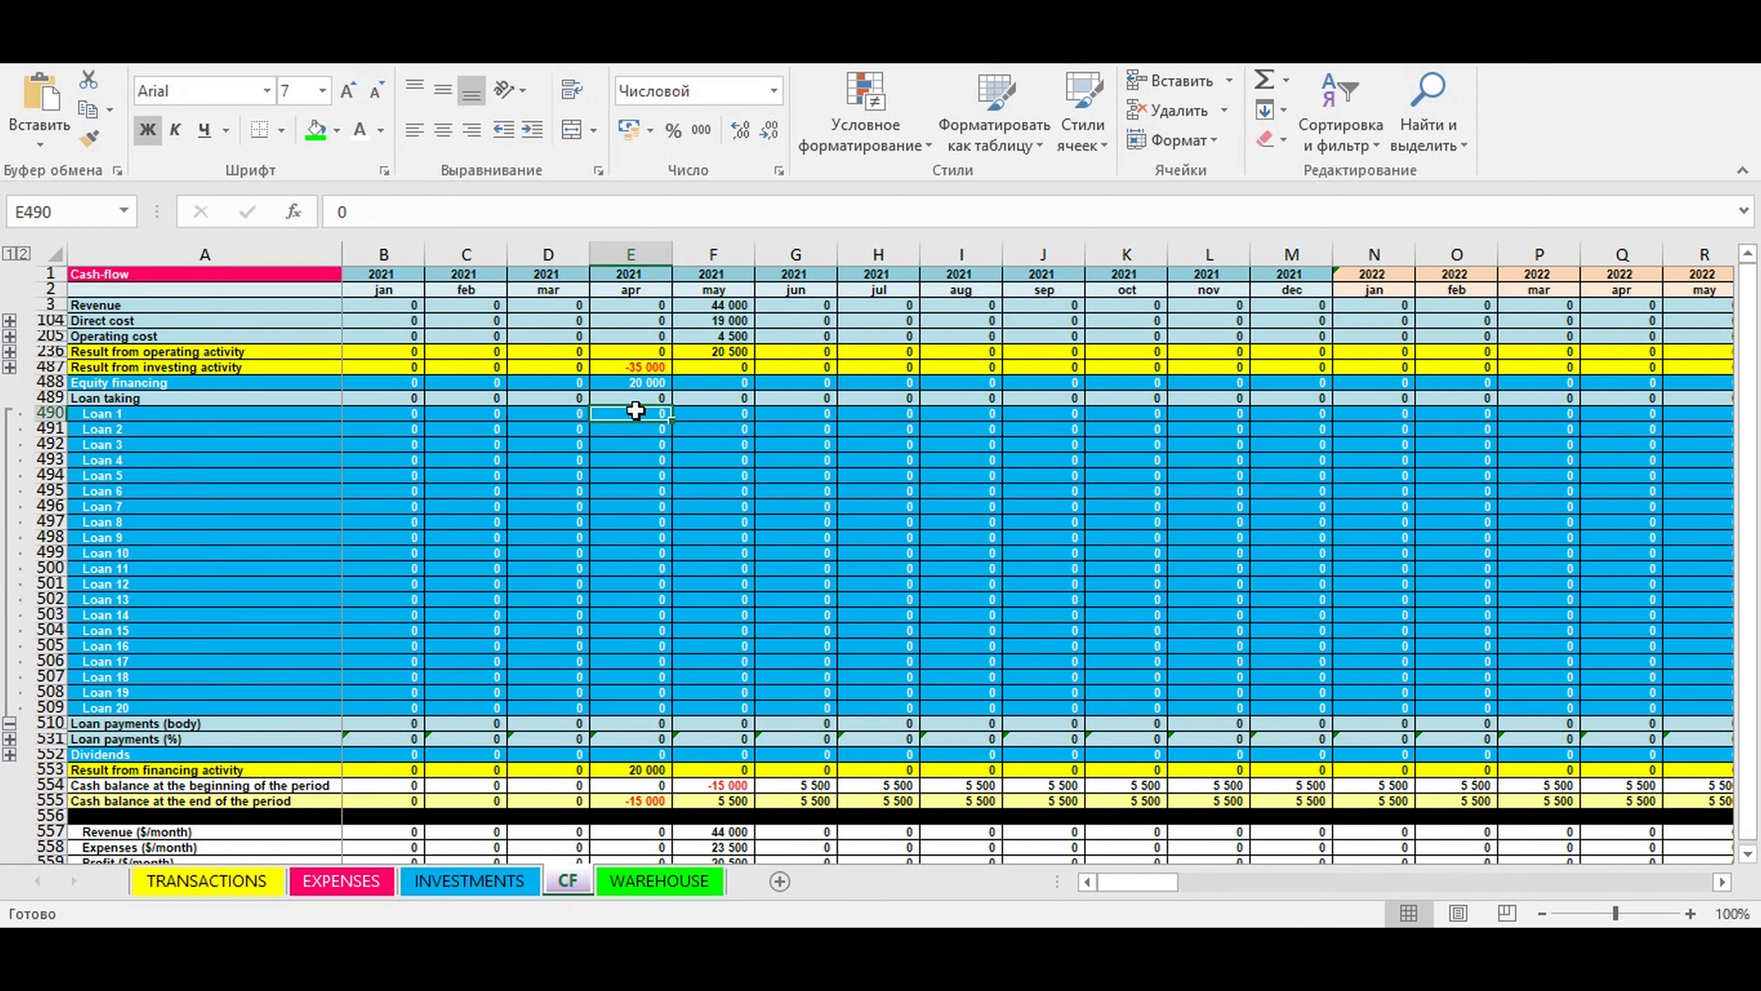
left_click(650, 800)
left_click(636, 412)
type("15000")
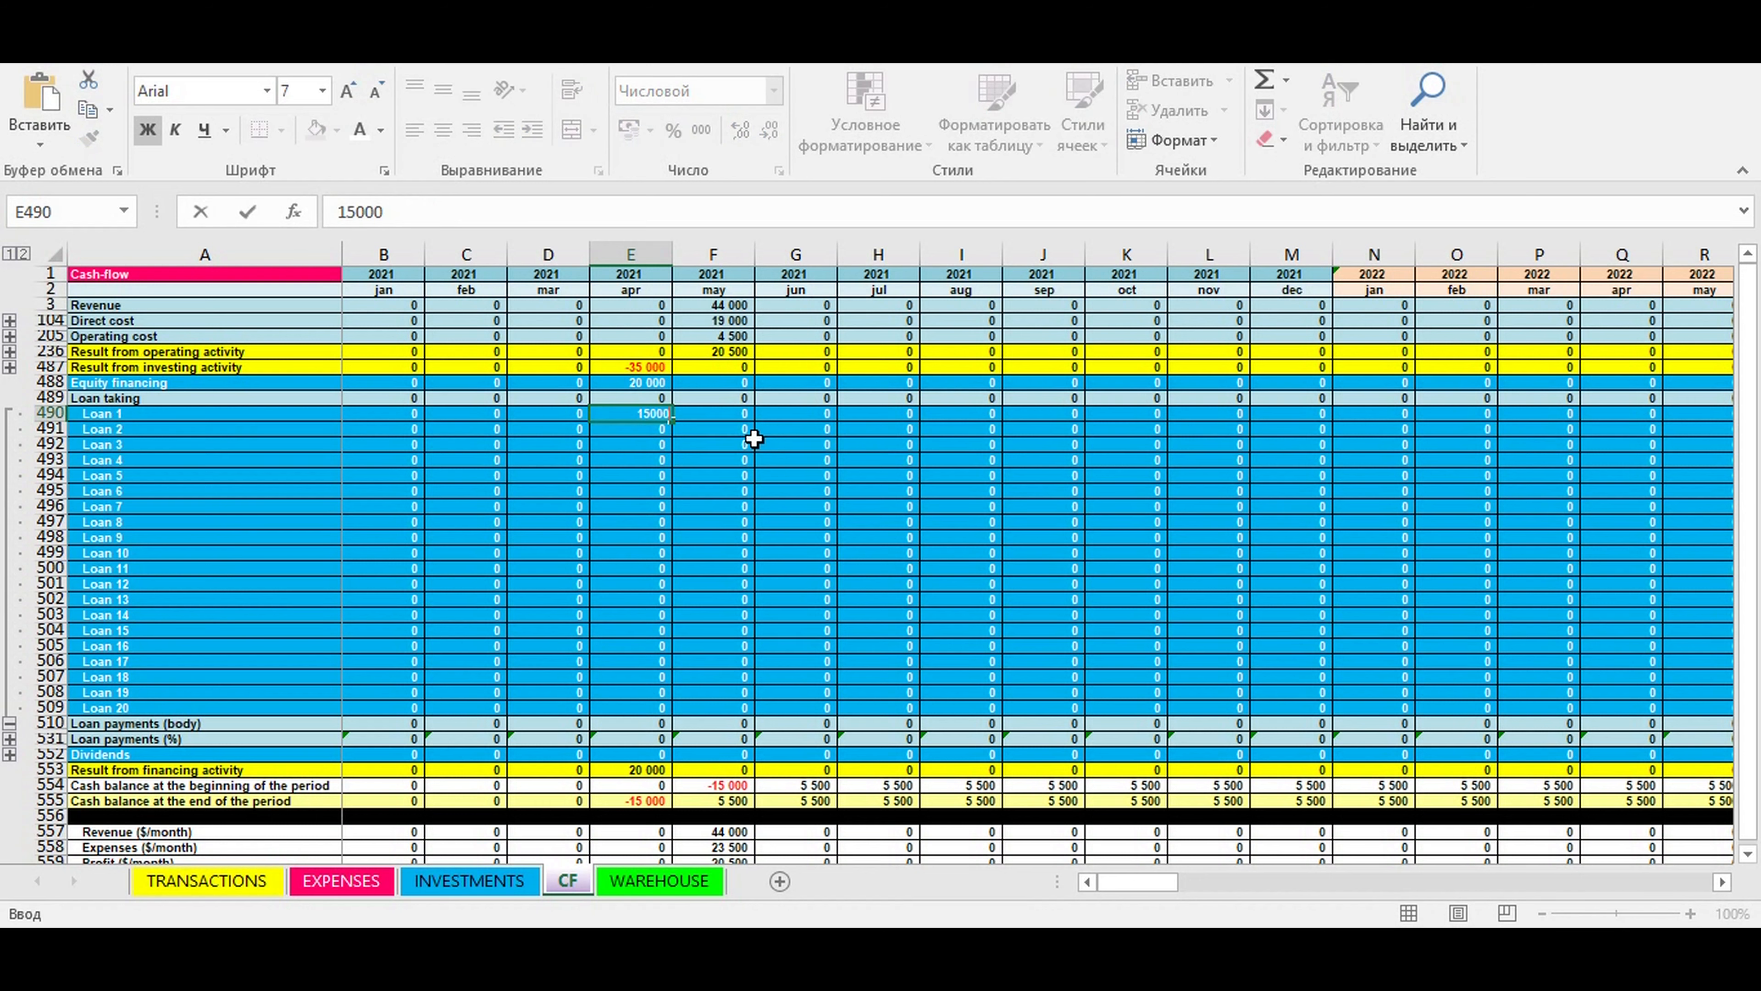
key("ctrl+Return")
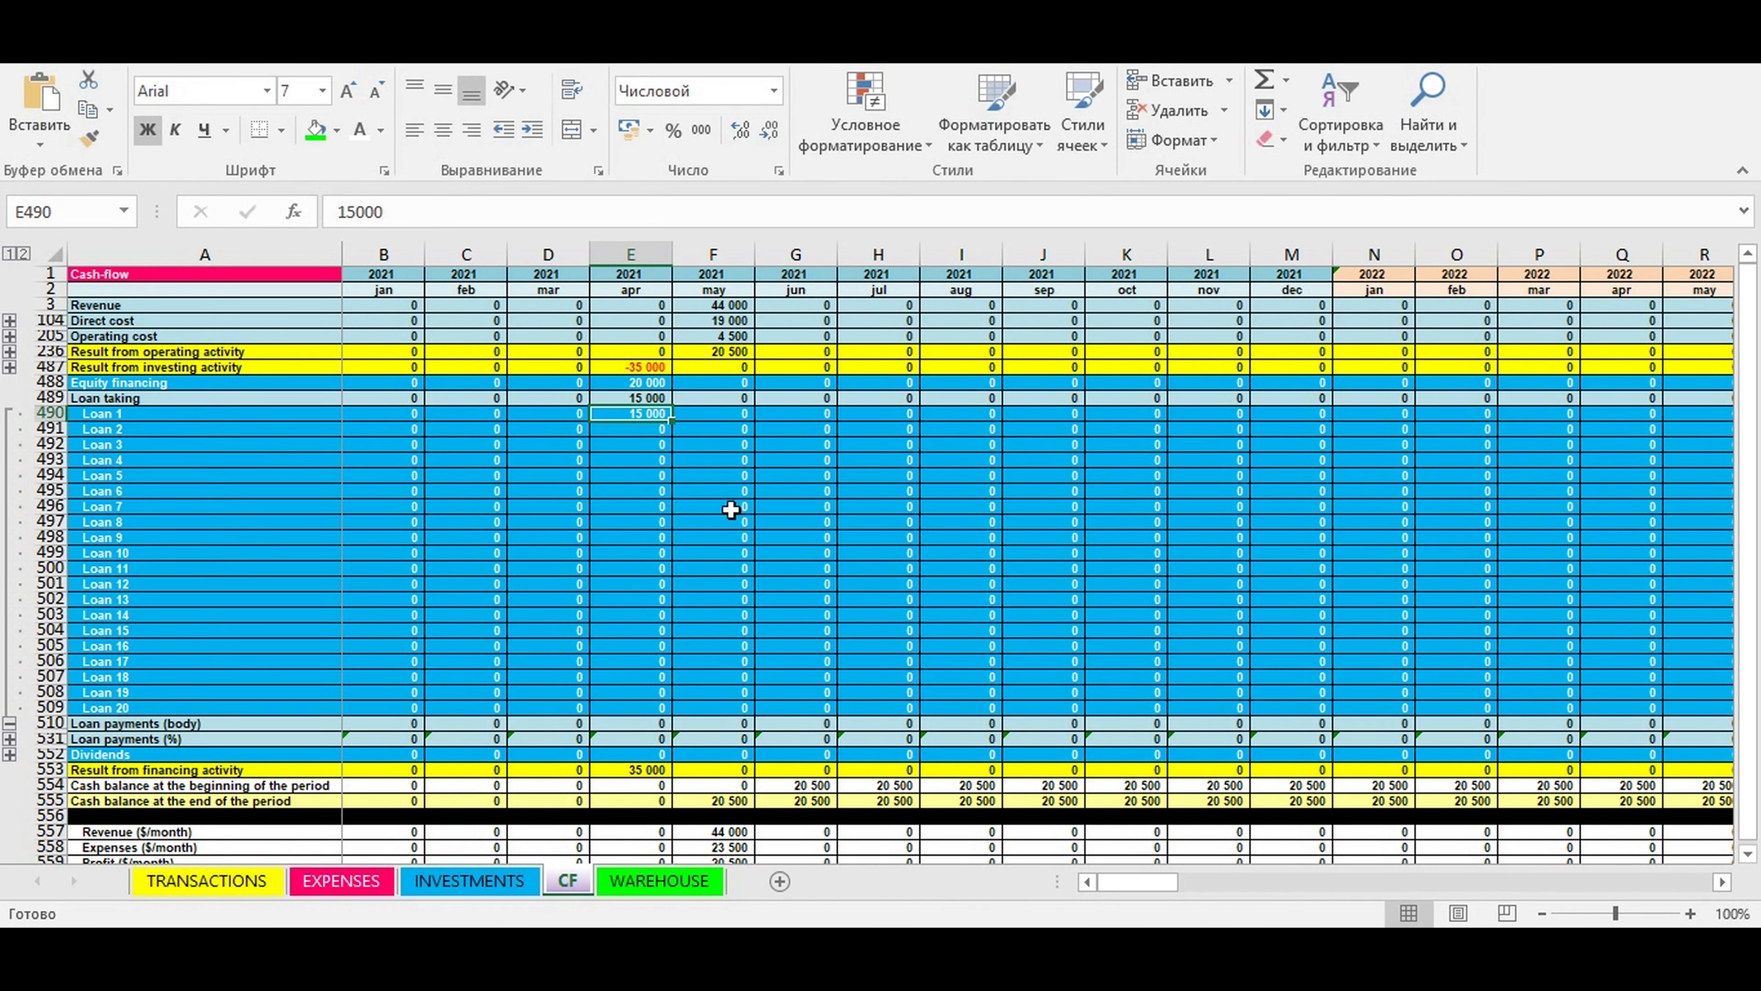
- Expand the individual loan rows under Loan payments (body) and Loan payments (%)
left_click(10, 739)
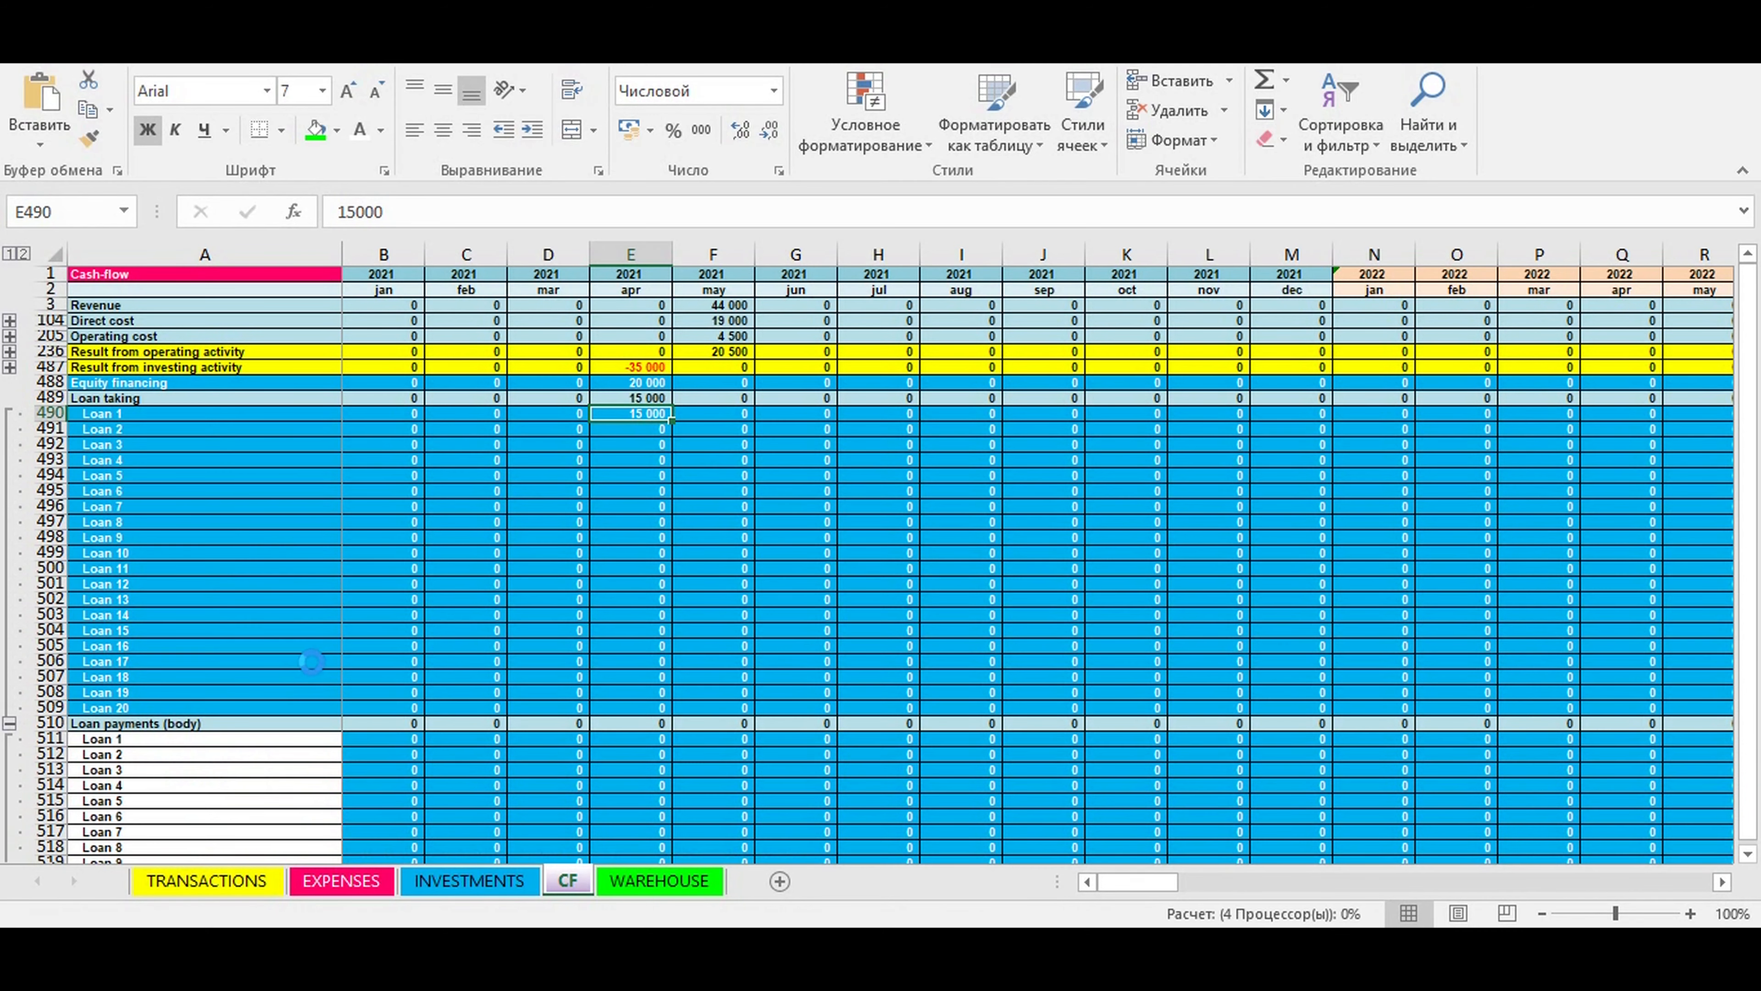
scroll(362, 551, "down", 11)
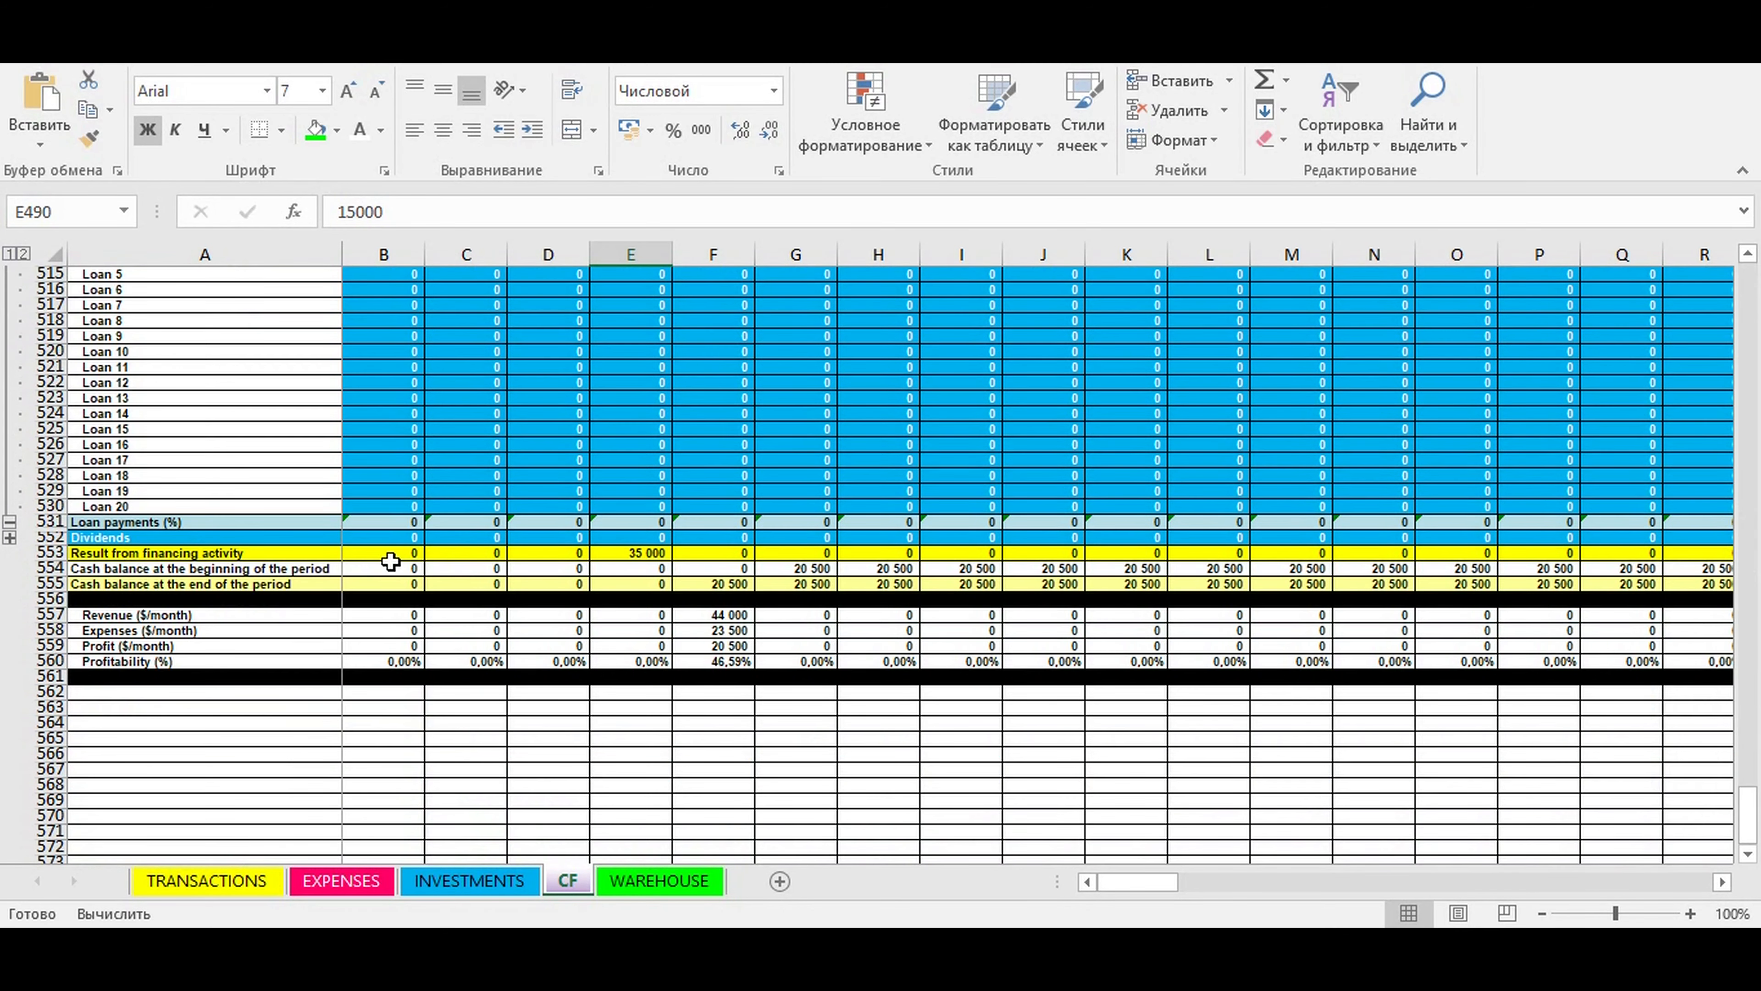
left_click(10, 538)
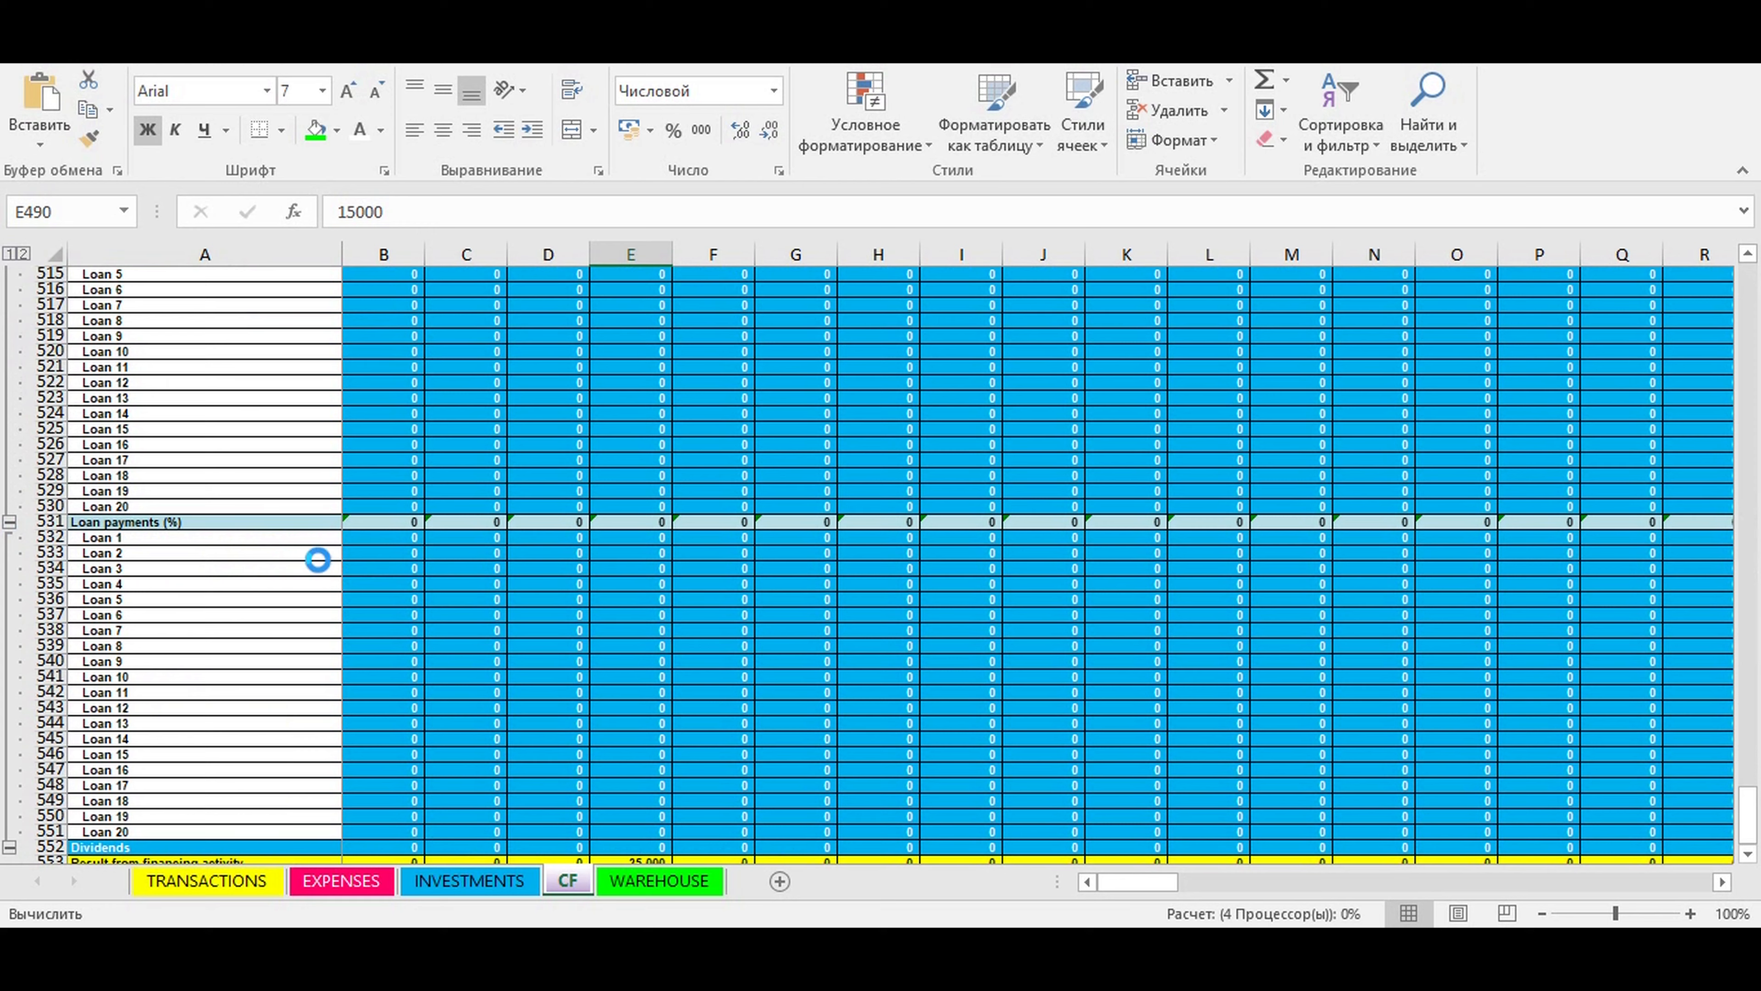
scroll(303, 539, "up", 7)
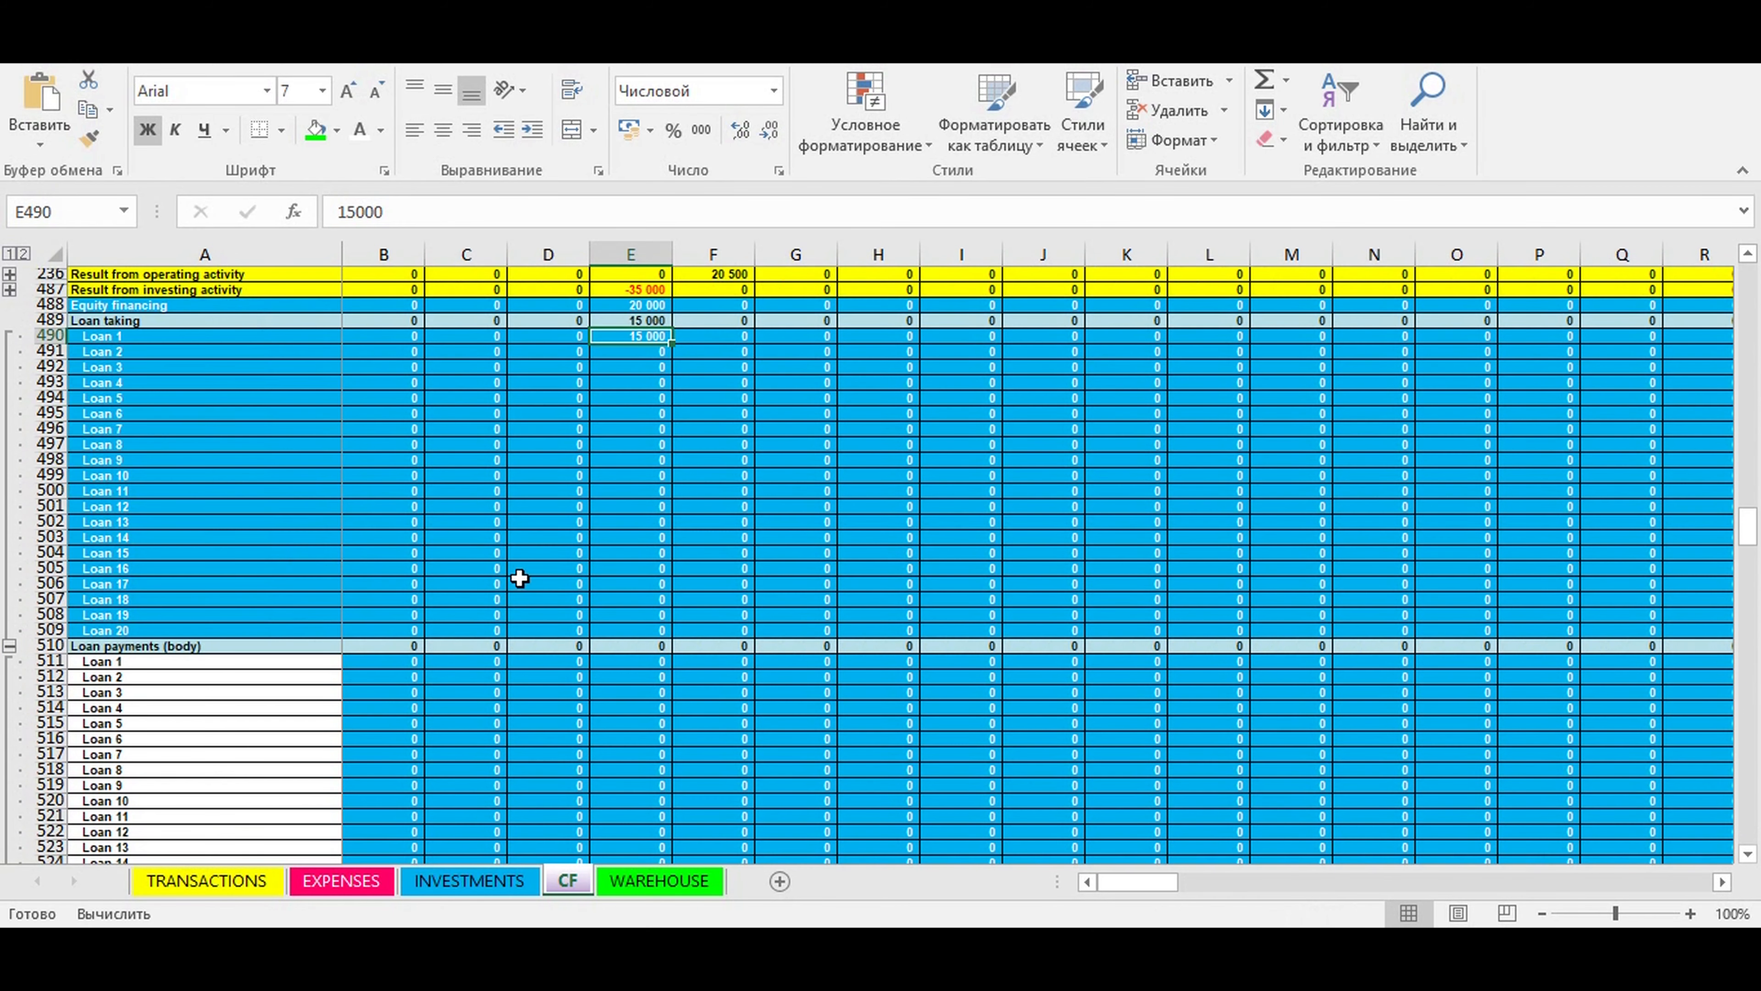
- Enter 5000 as the Loan 1 body payment for May 2021 and fill it across through July 2021
left_click(699, 665)
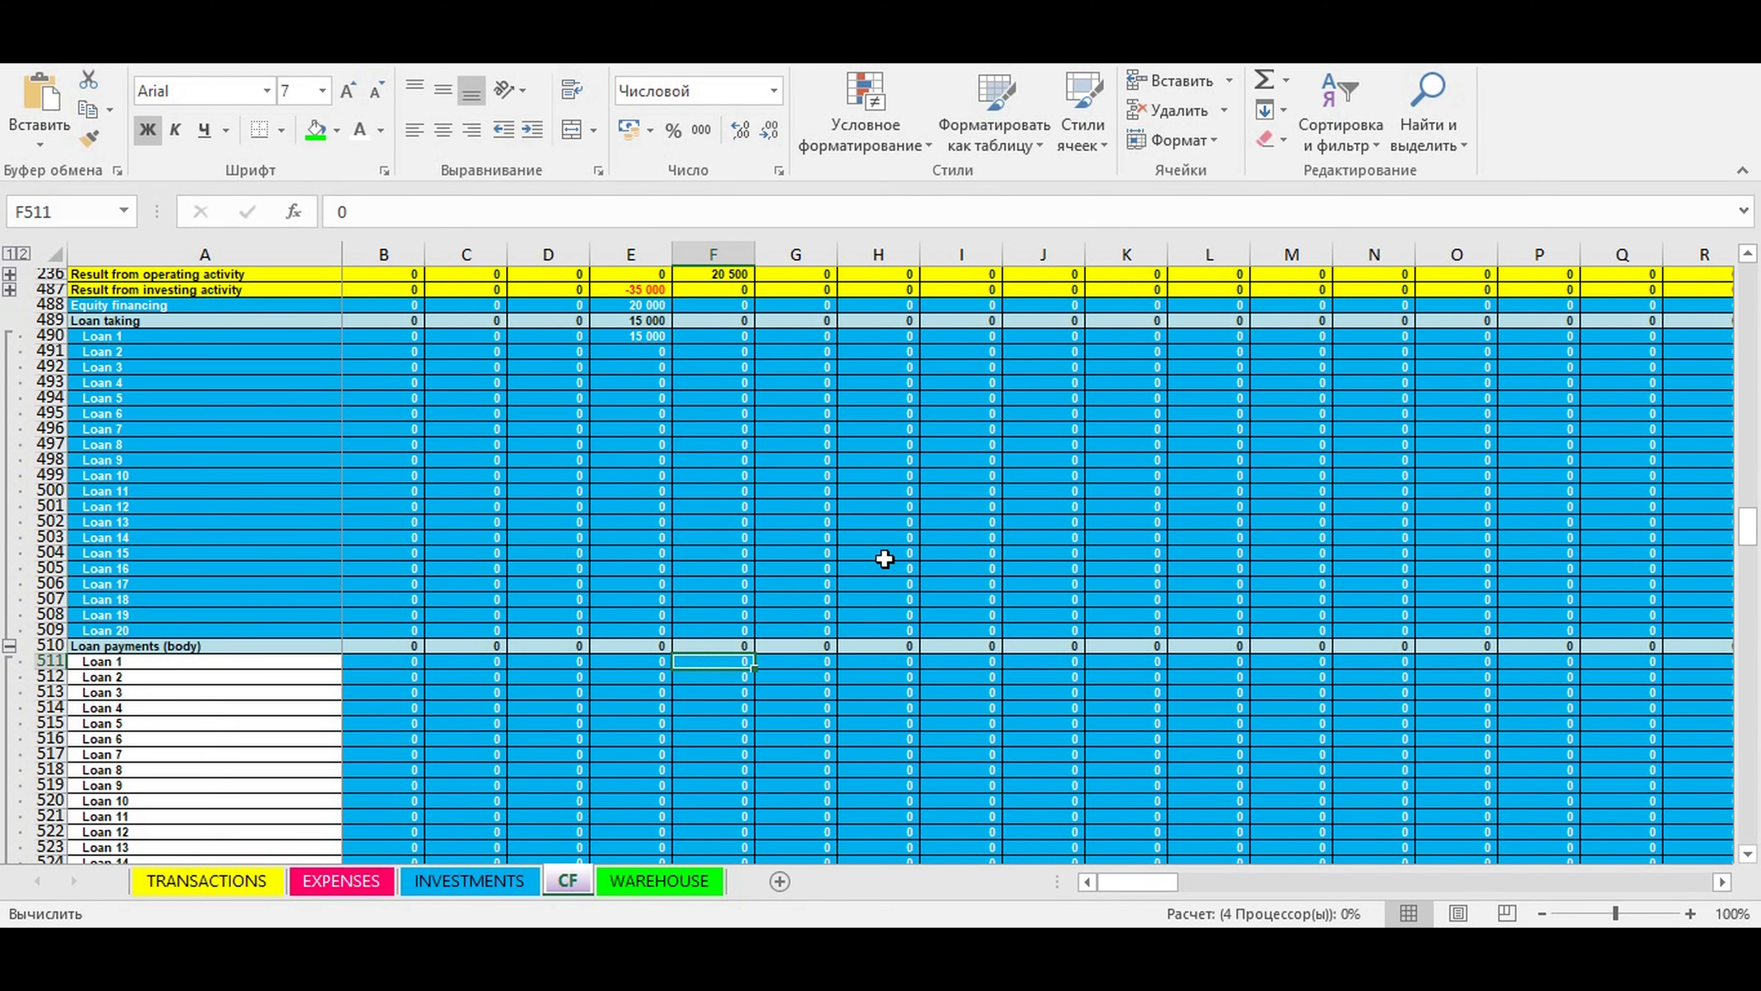
type("5")
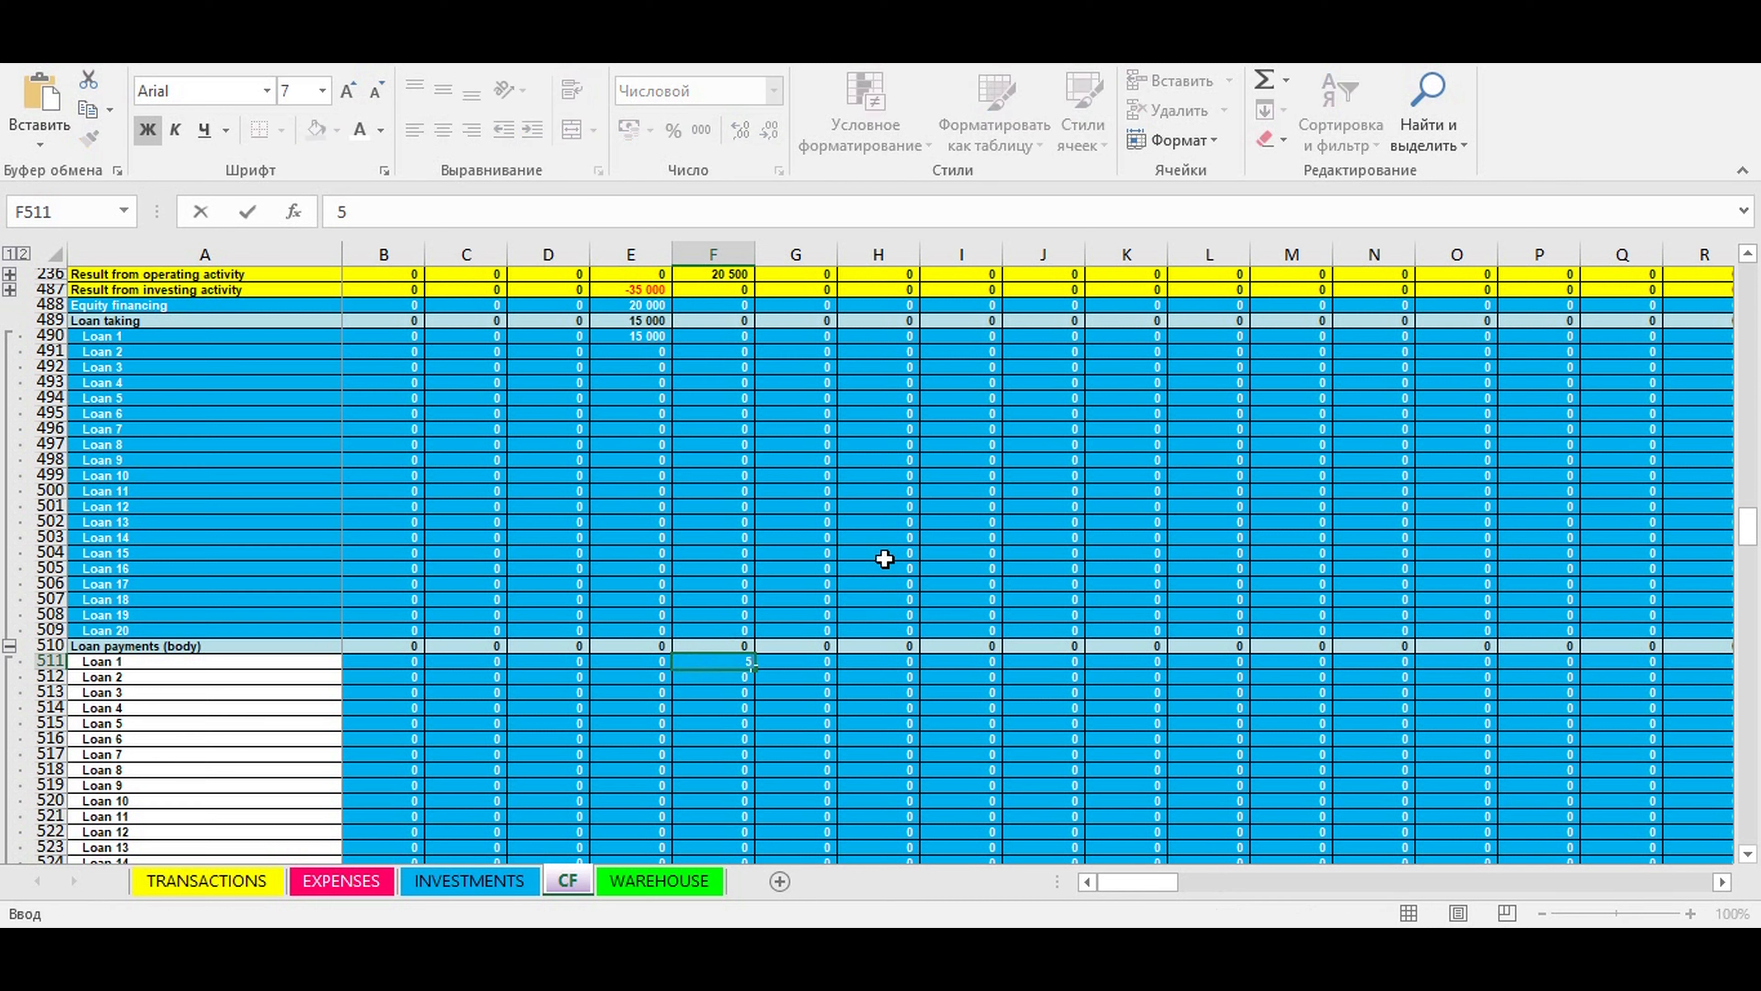
type("000")
key("ctrl+Return")
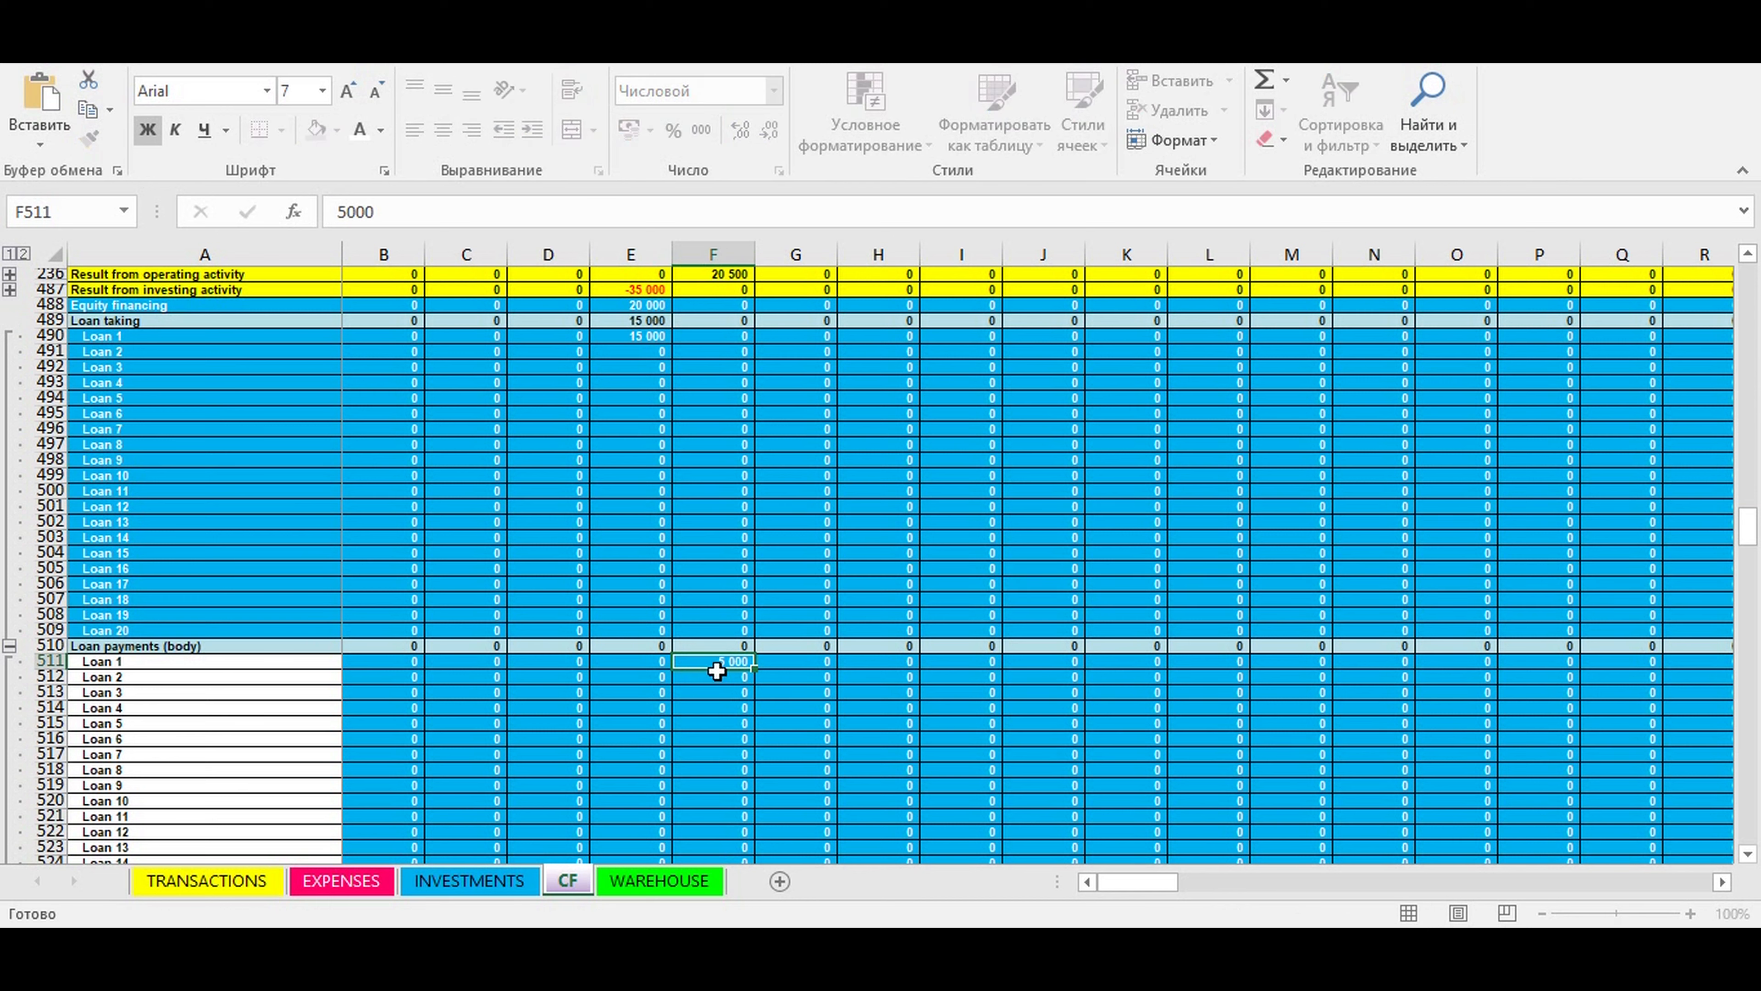
left_click_drag(758, 668, 919, 662)
- Enter 200 as the Loan 1 interest payment under Loan payments (%) for May 2021 and fill it across through July 2021
scroll(908, 625, "down", 6)
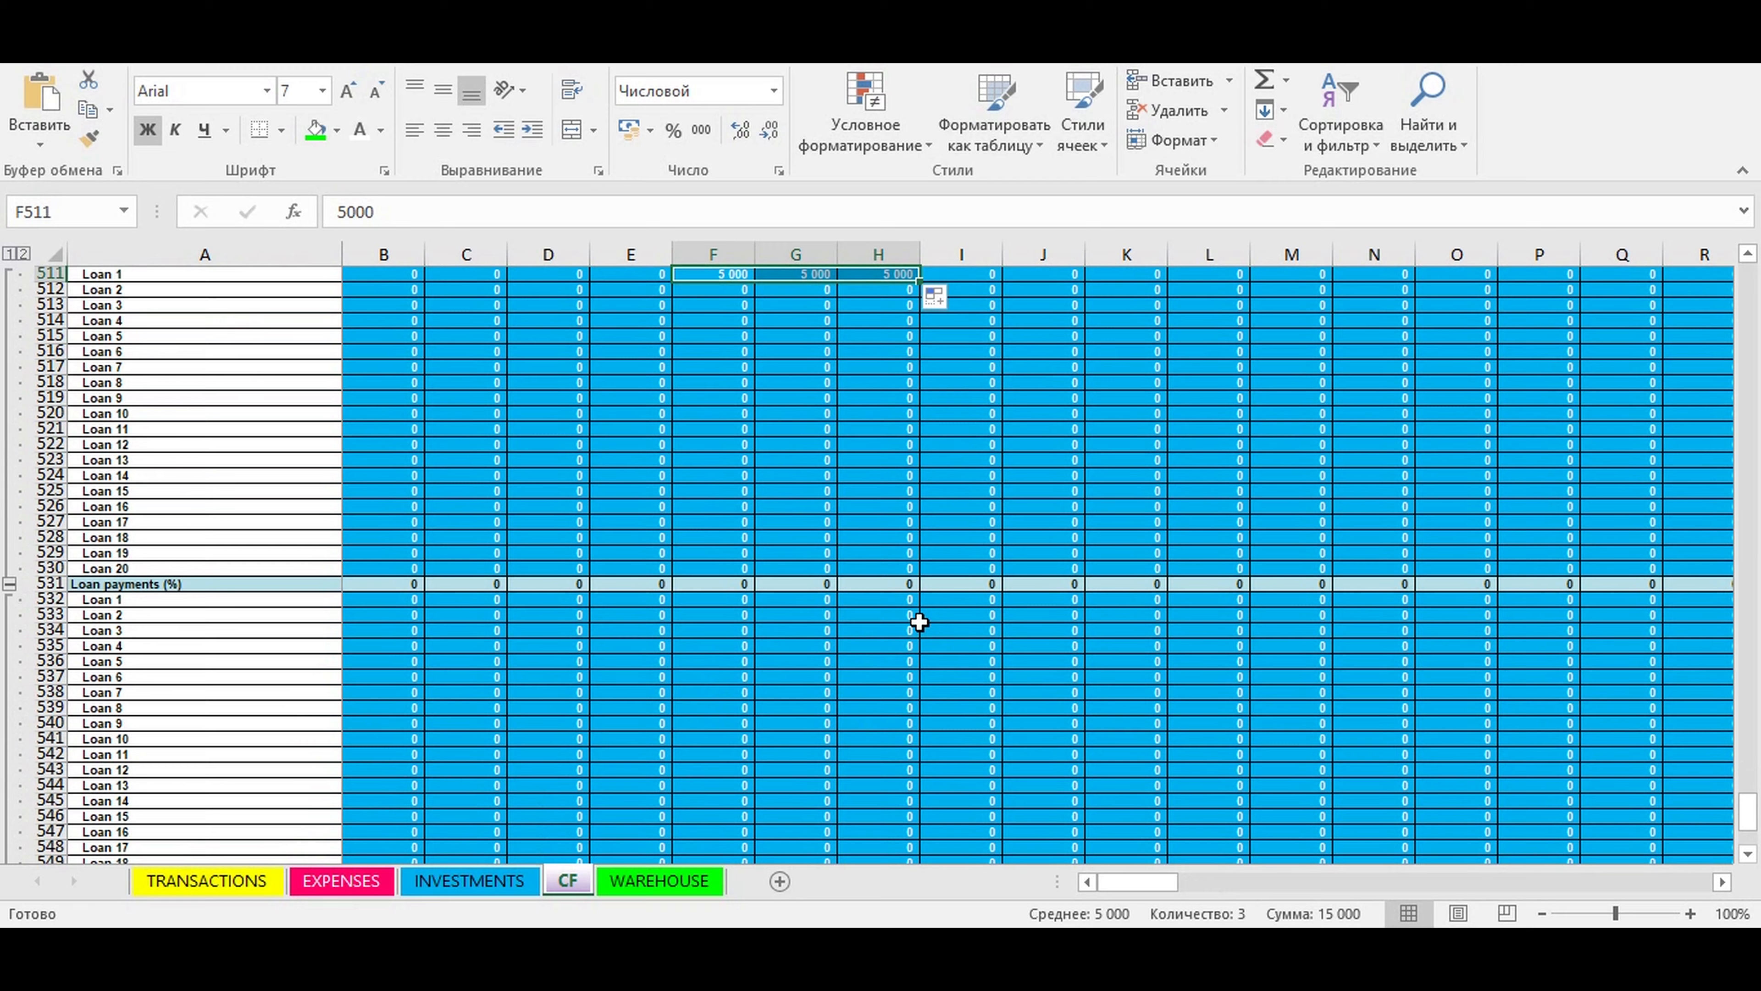
left_click(721, 491)
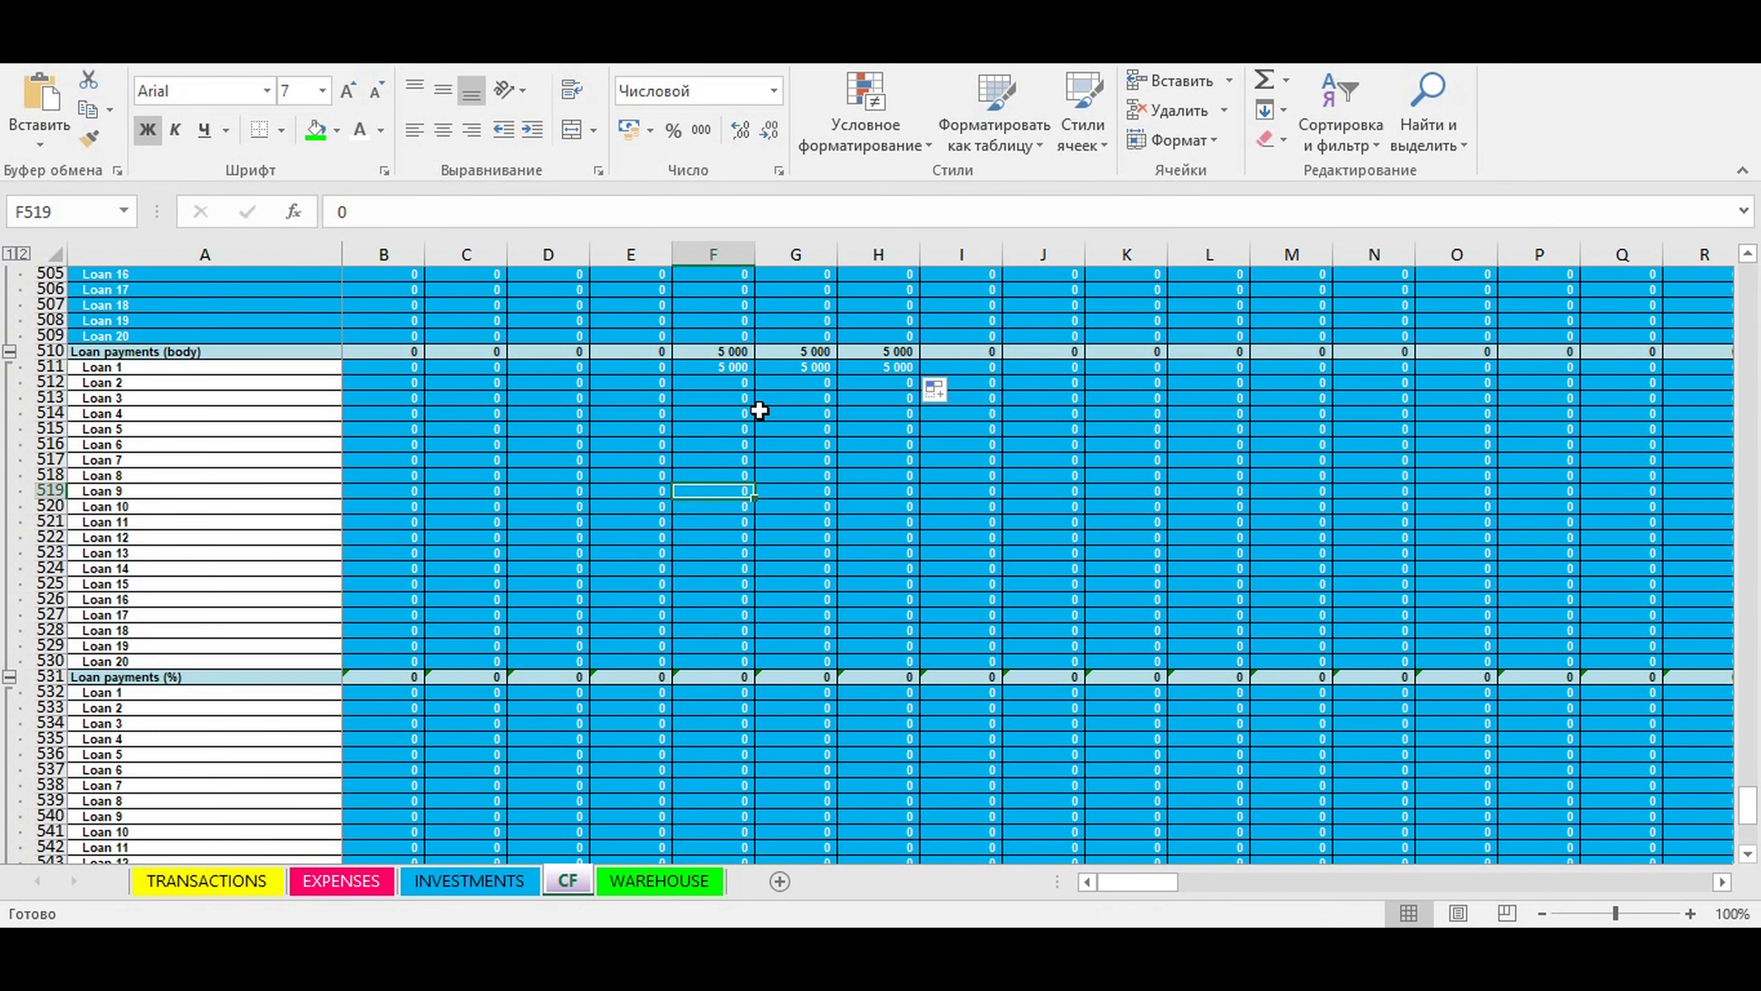
left_click(728, 692)
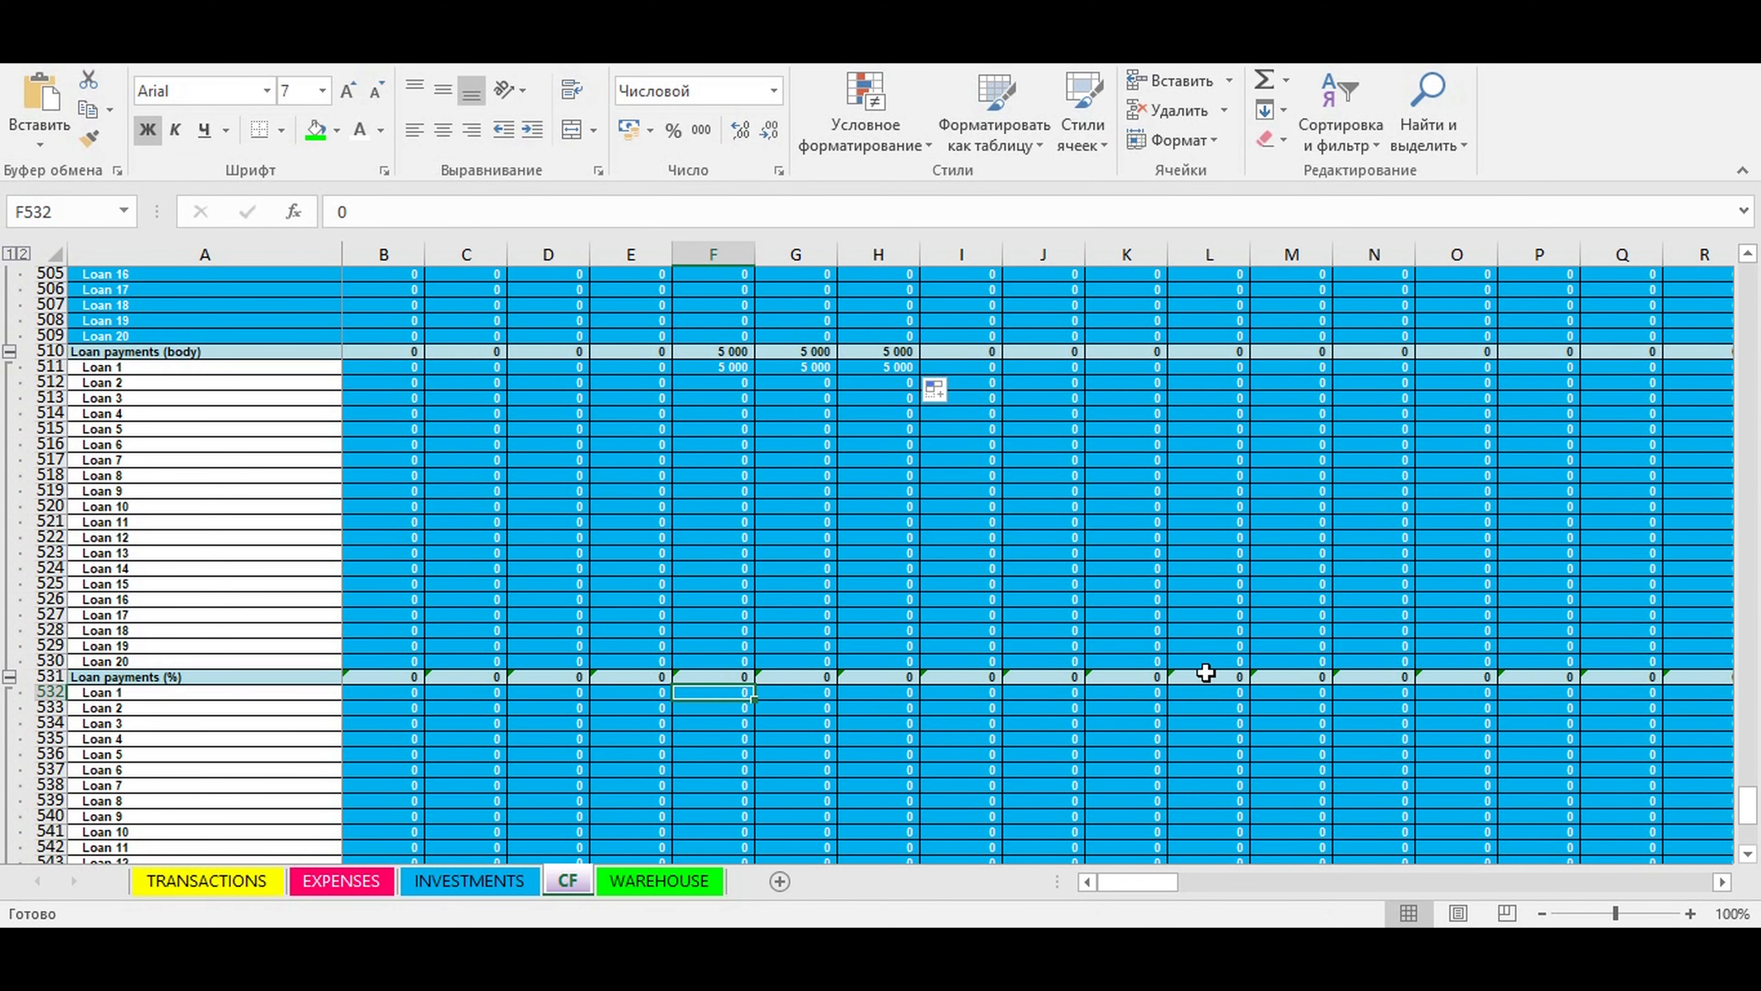
type("200")
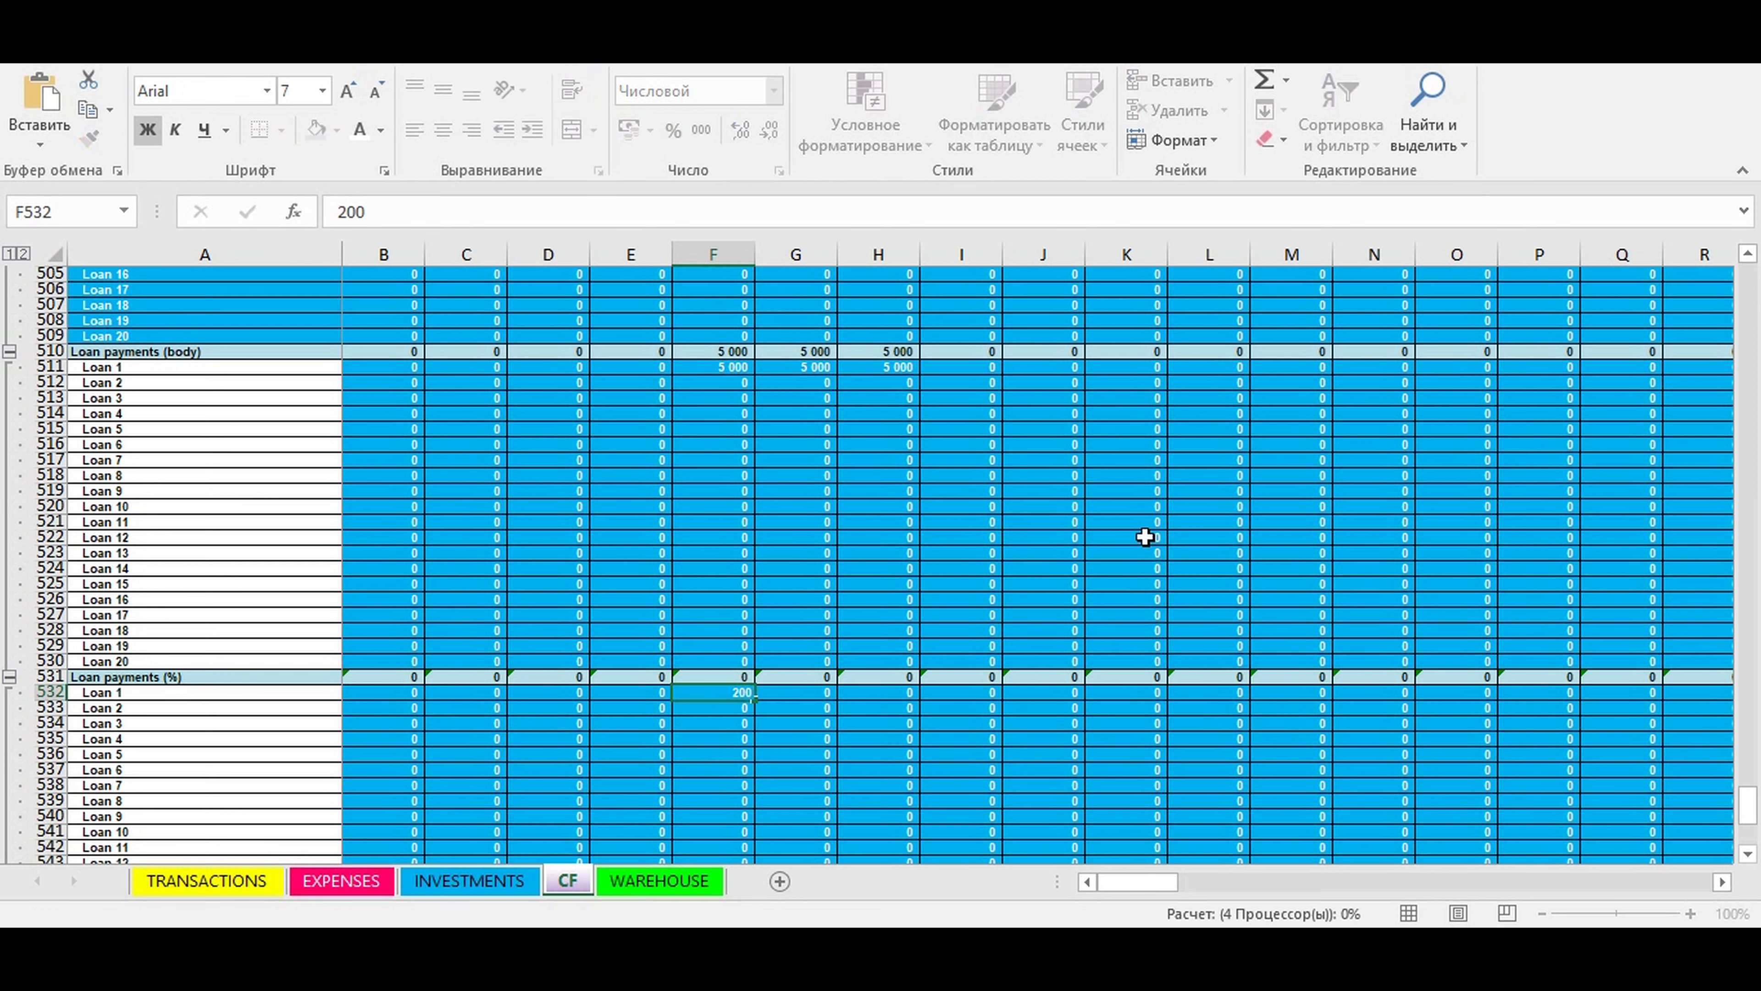
left_click(798, 736)
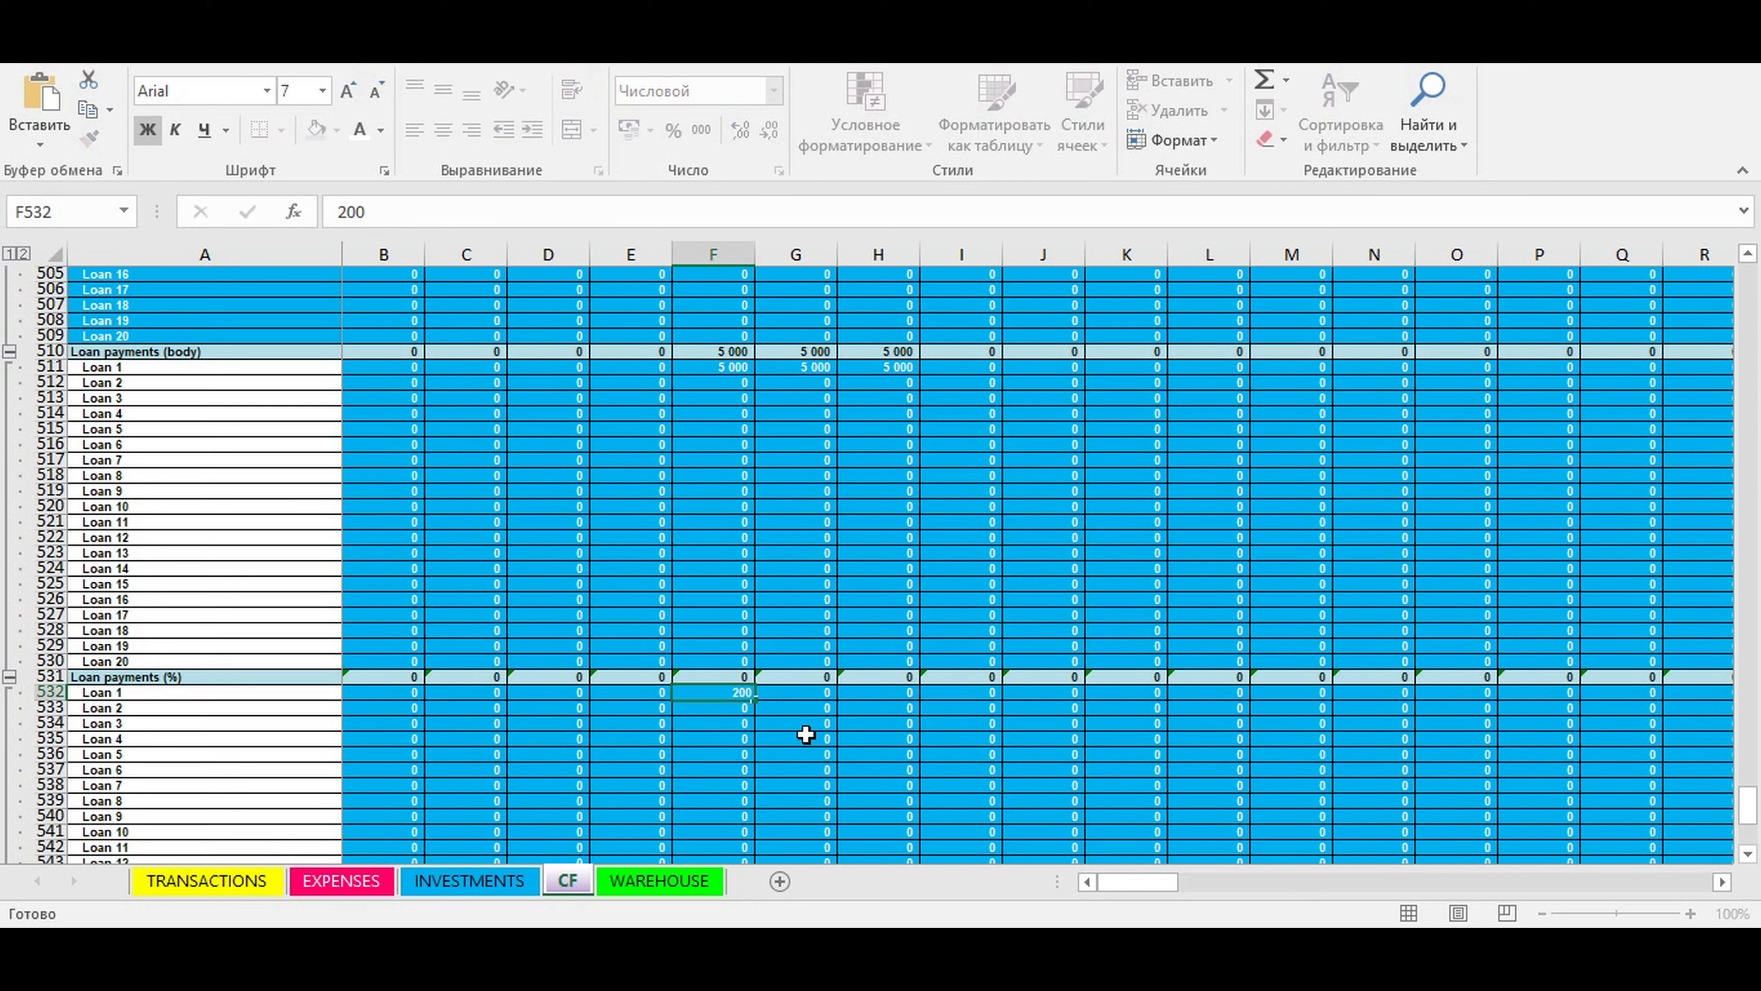
left_click(720, 692)
left_click_drag(754, 700, 901, 721)
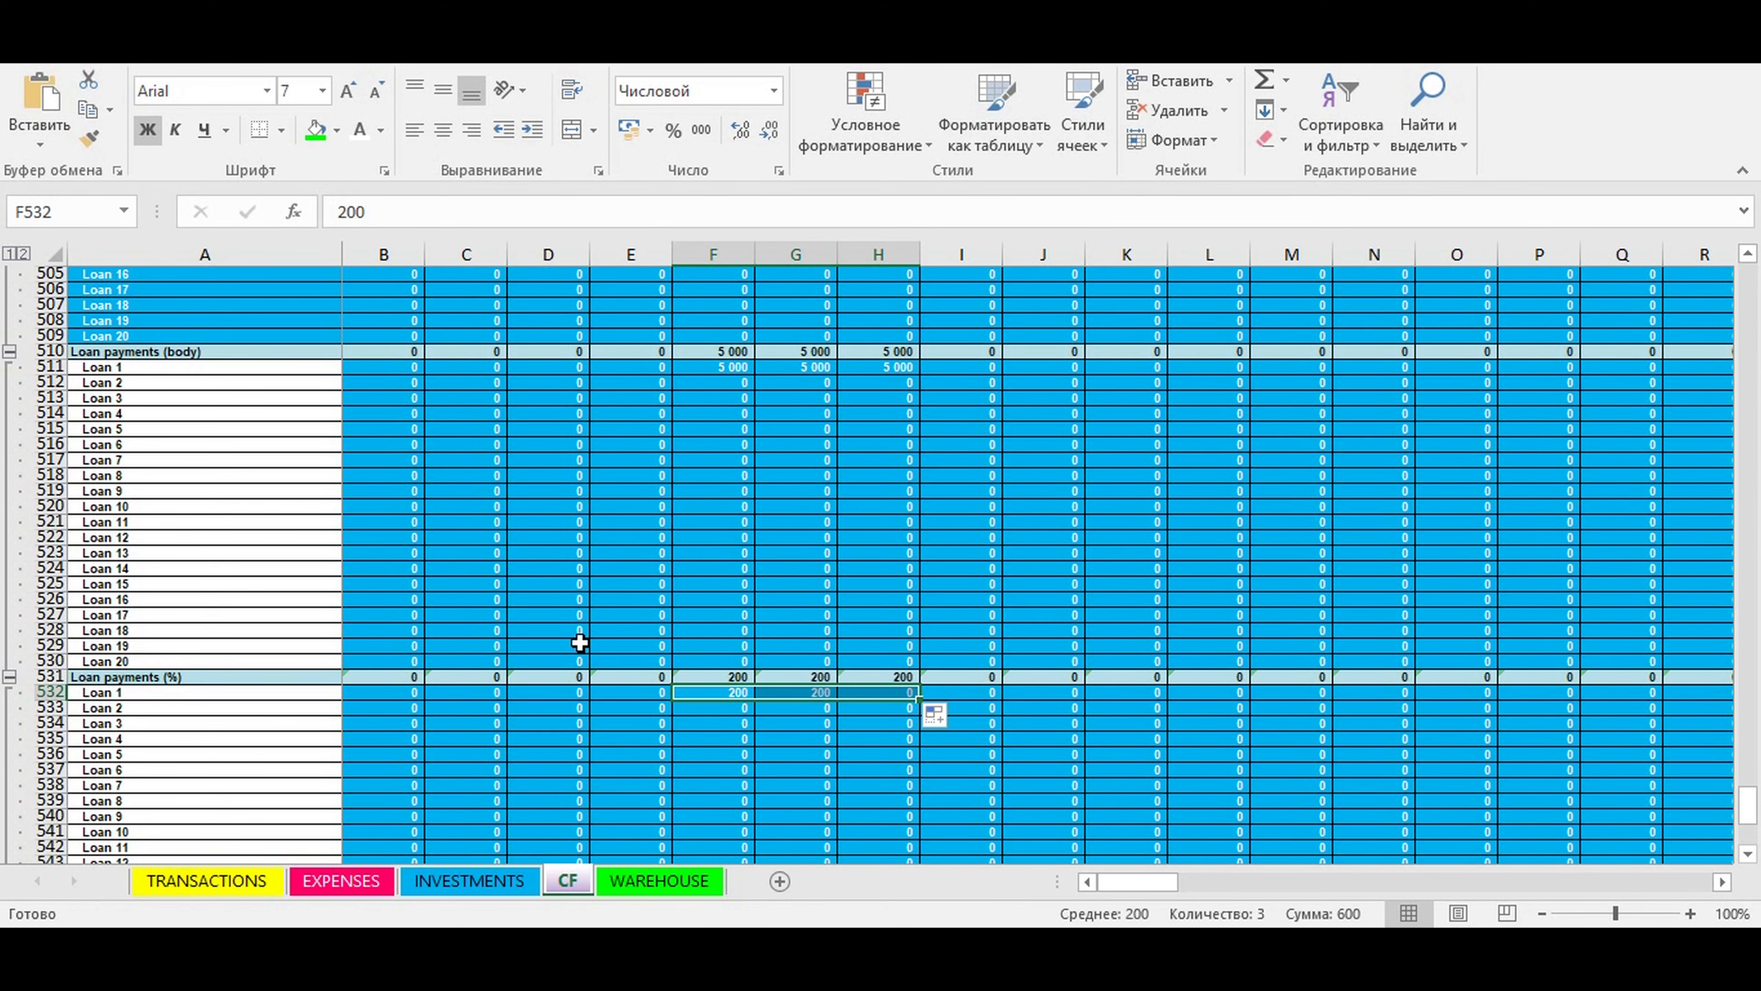
- Collapse the individual loan rows under Loan taking, Loan payments (body) and Loan payments (%)
scroll(565, 649, "down", 6)
scroll(560, 647, "down", 2)
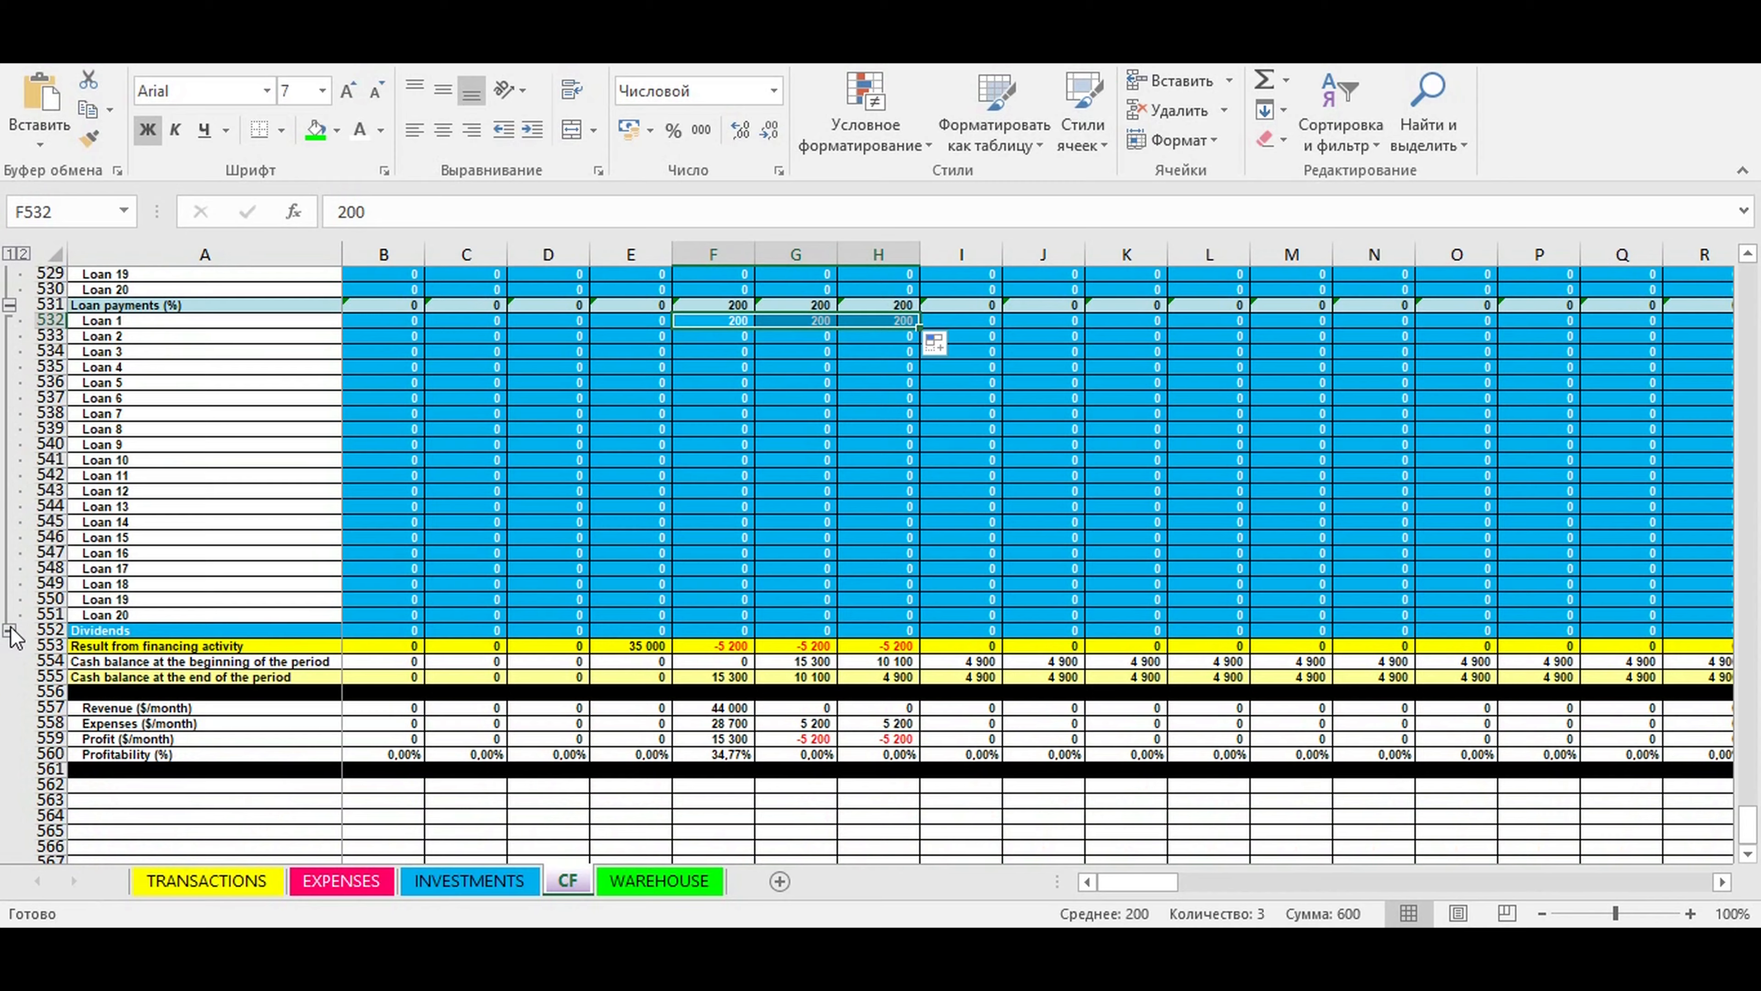
left_click(10, 629)
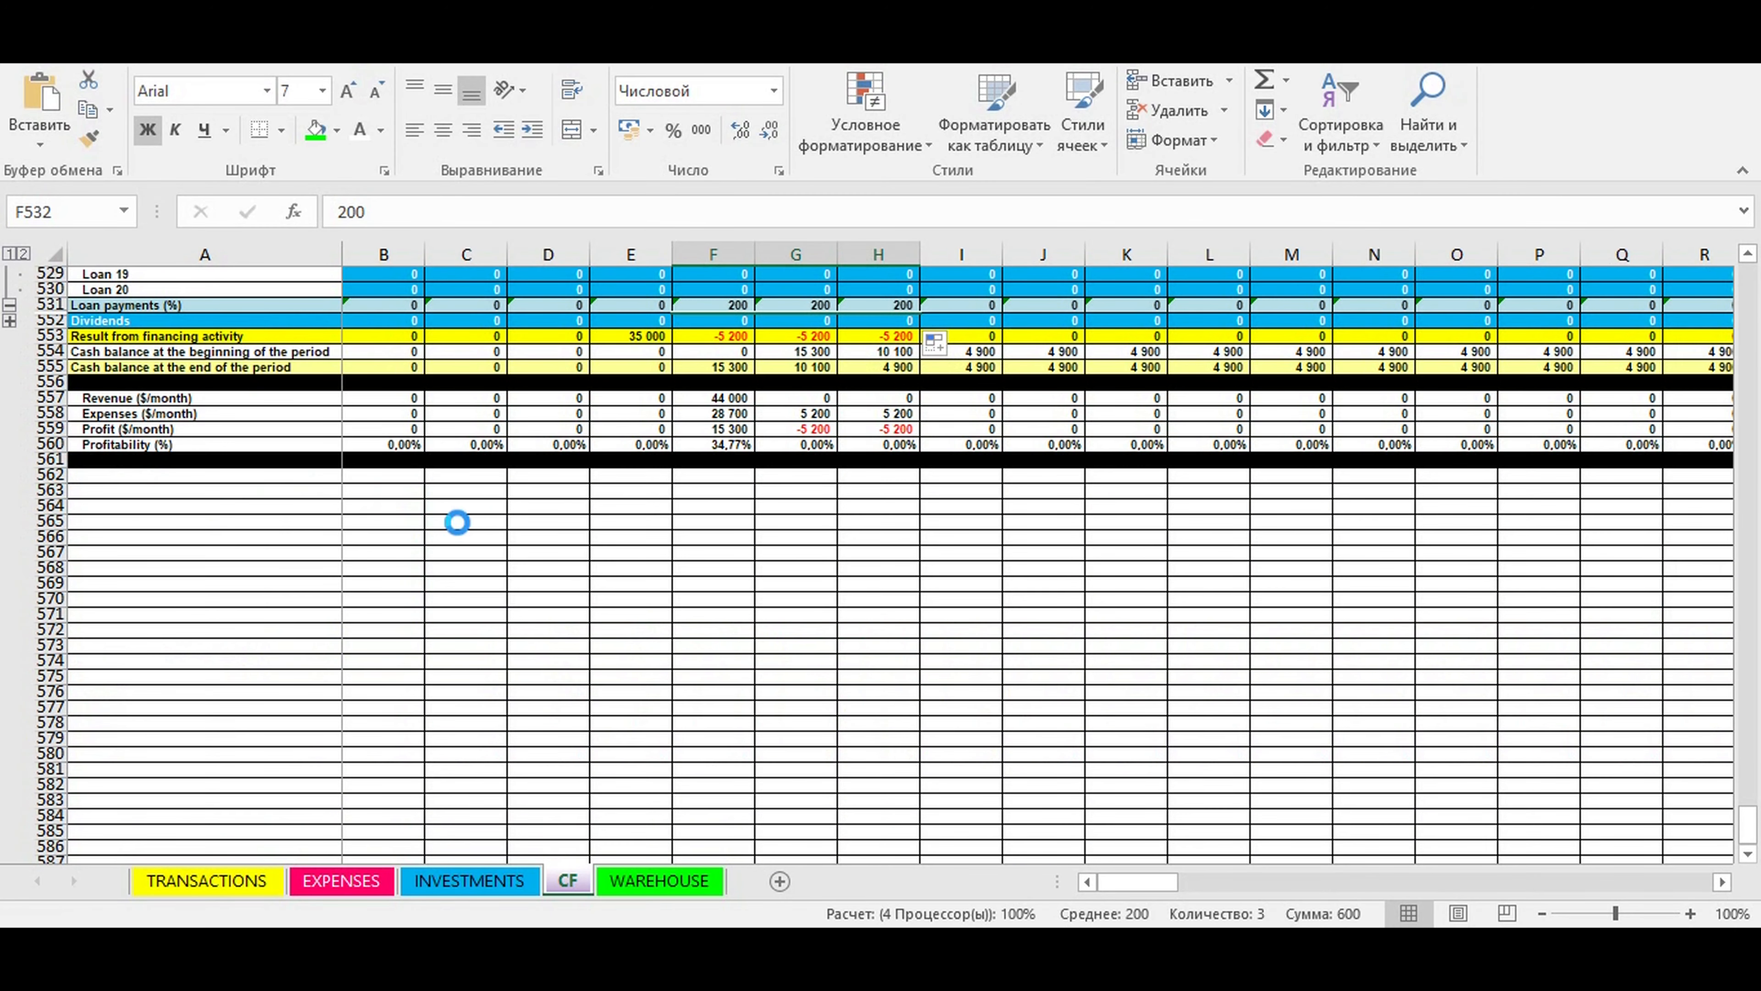
scroll(7, 281, "up", 8)
left_click(9, 352)
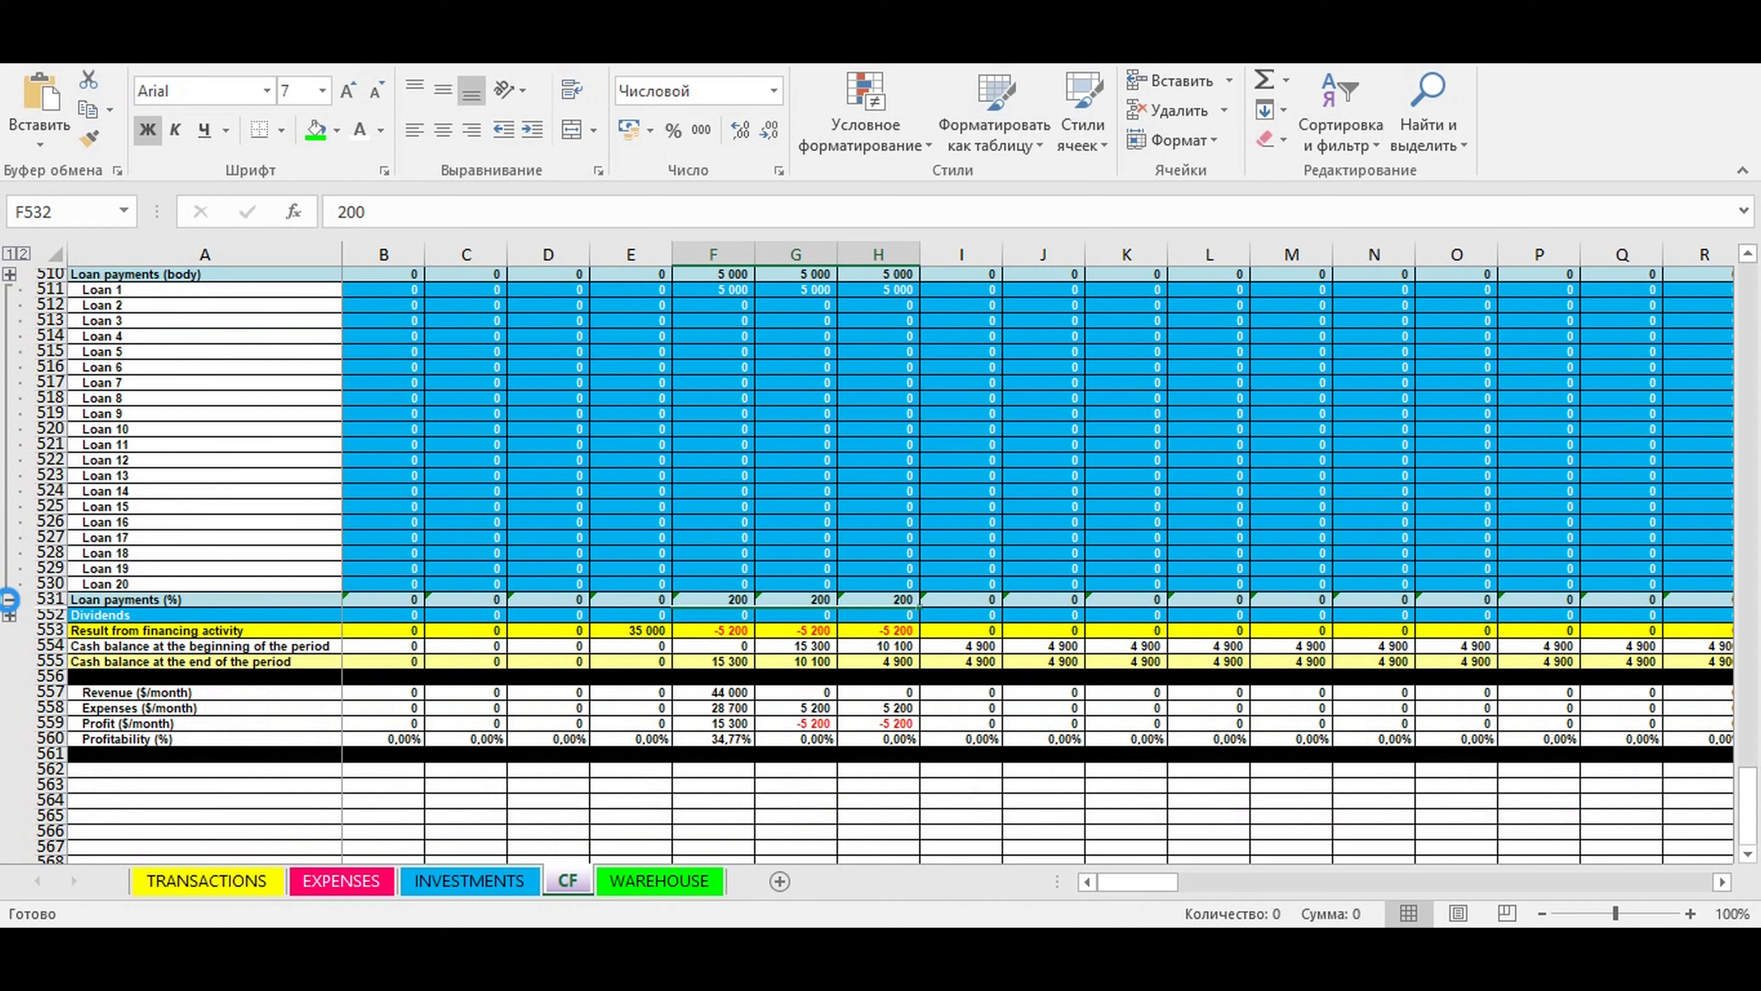
left_click(9, 598)
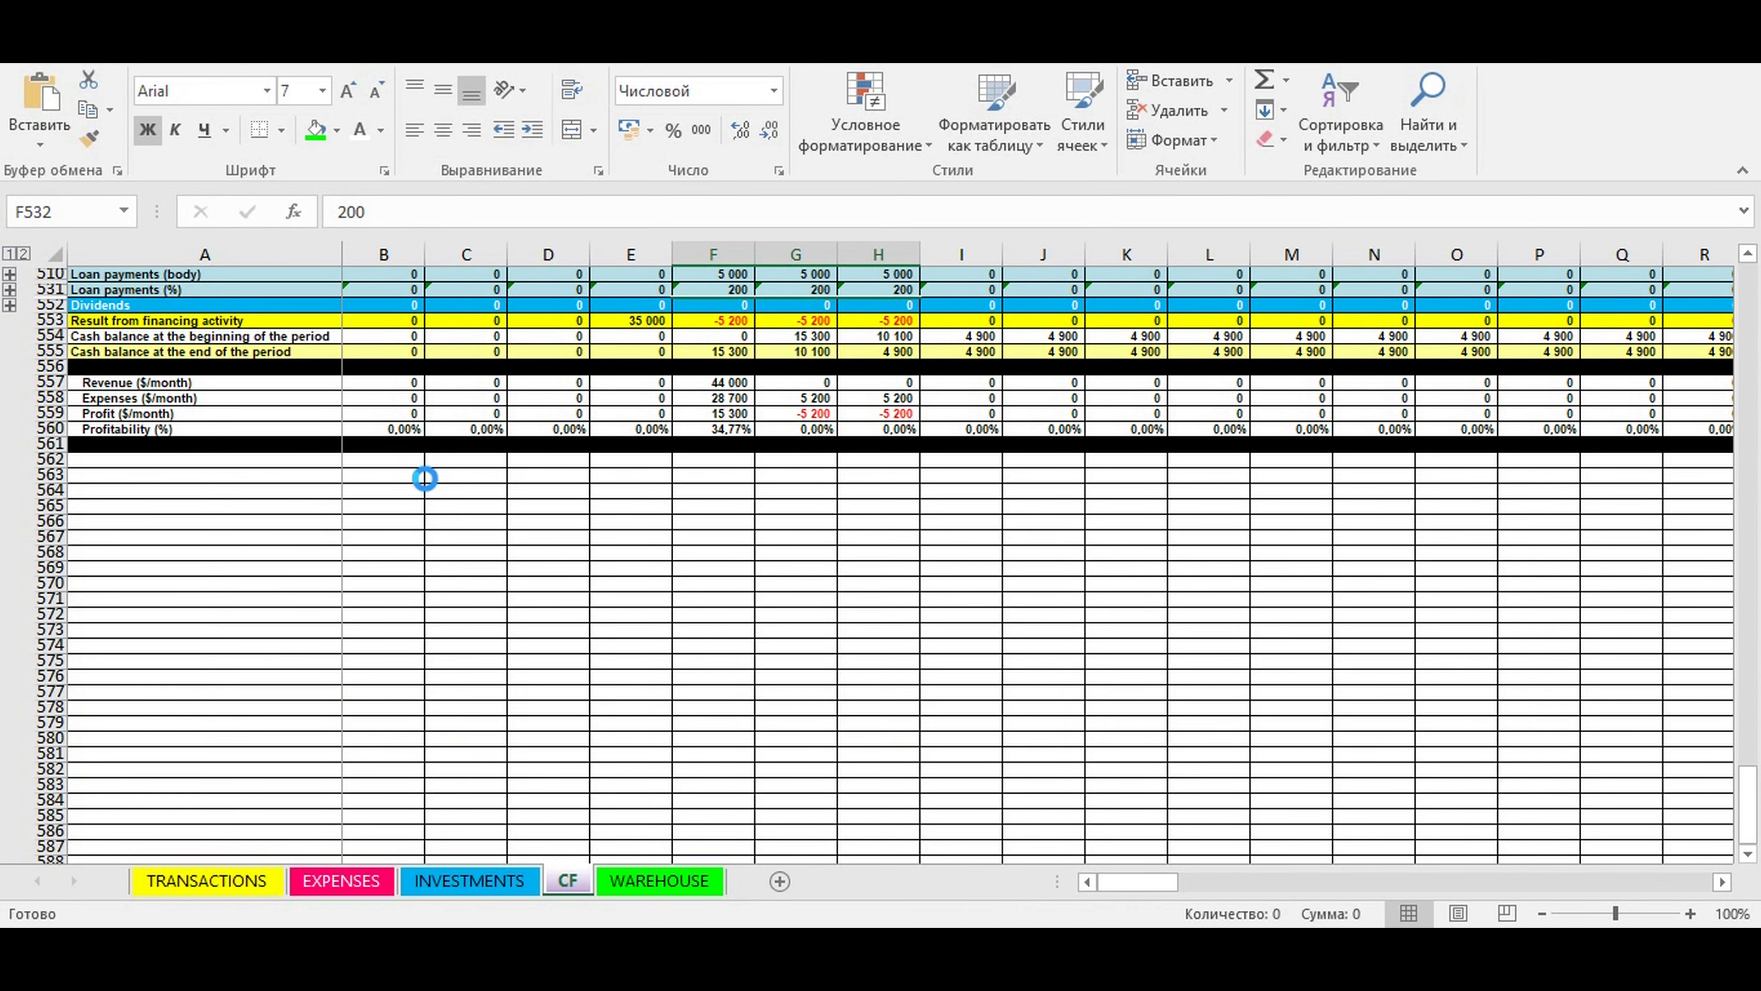
scroll(424, 477, "up", 3)
- Review the May 2021 loan body payment and the April 2021 equity financing in the collapsed cash flow summary
left_click(798, 583)
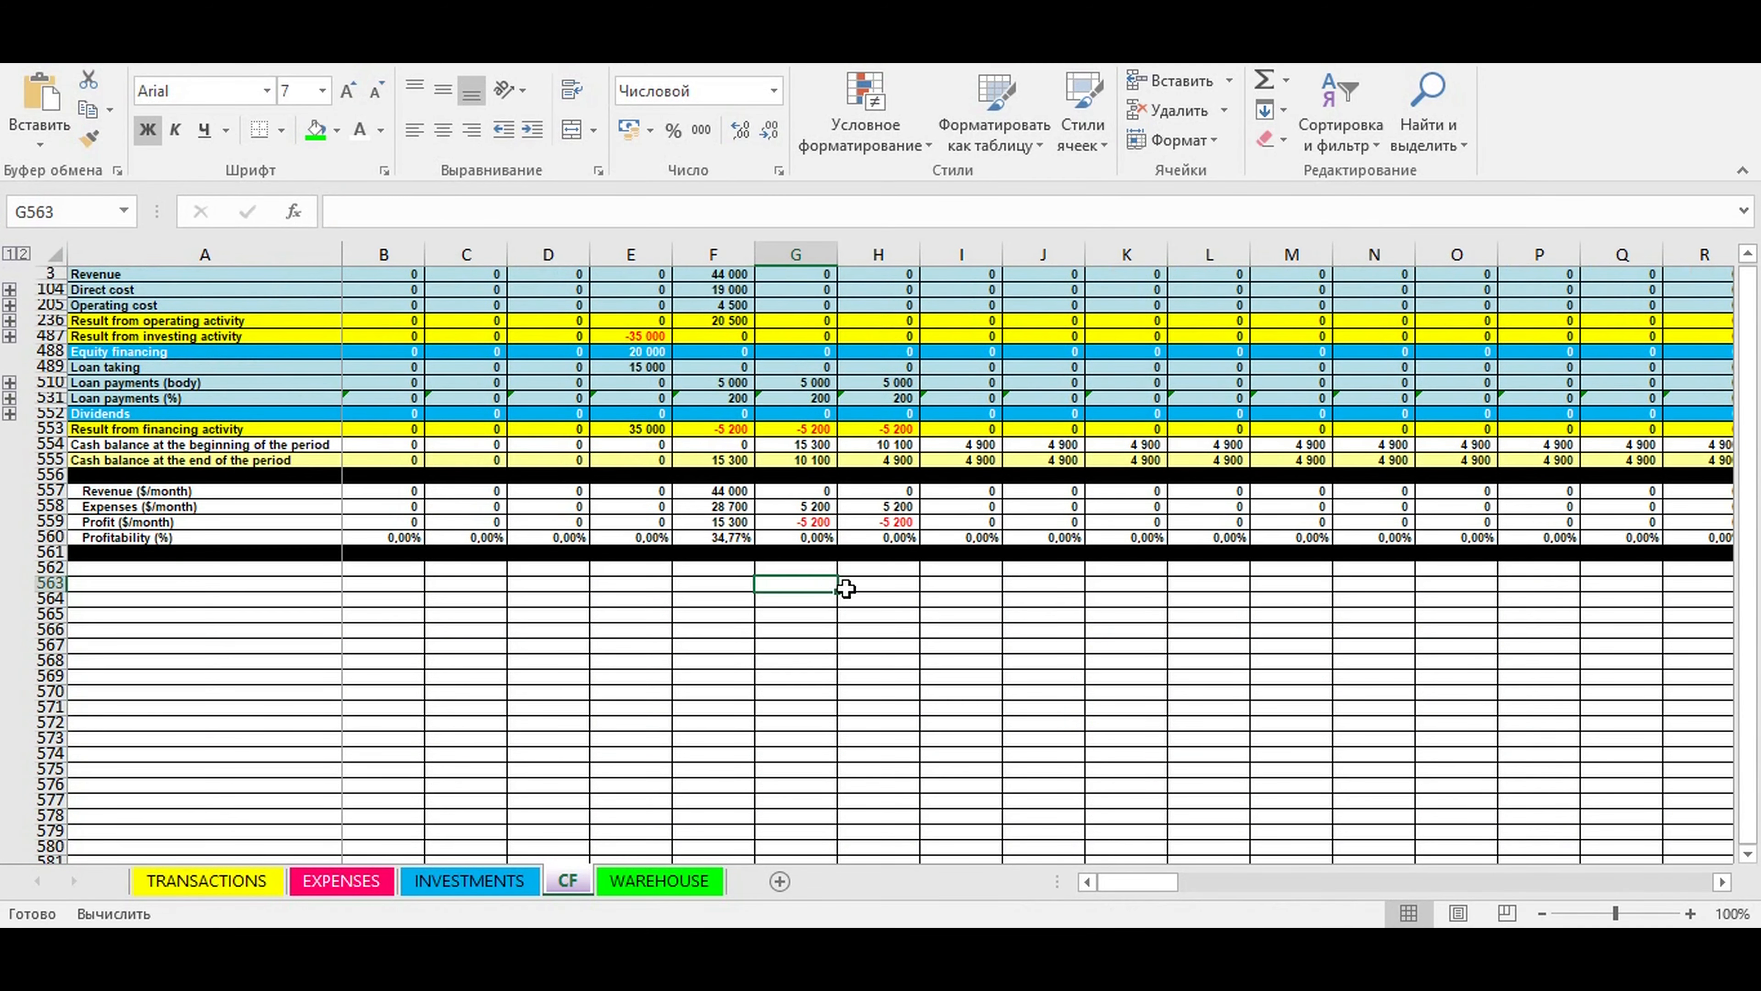
left_click(714, 386)
scroll(724, 409, "up", 1)
left_click(629, 382)
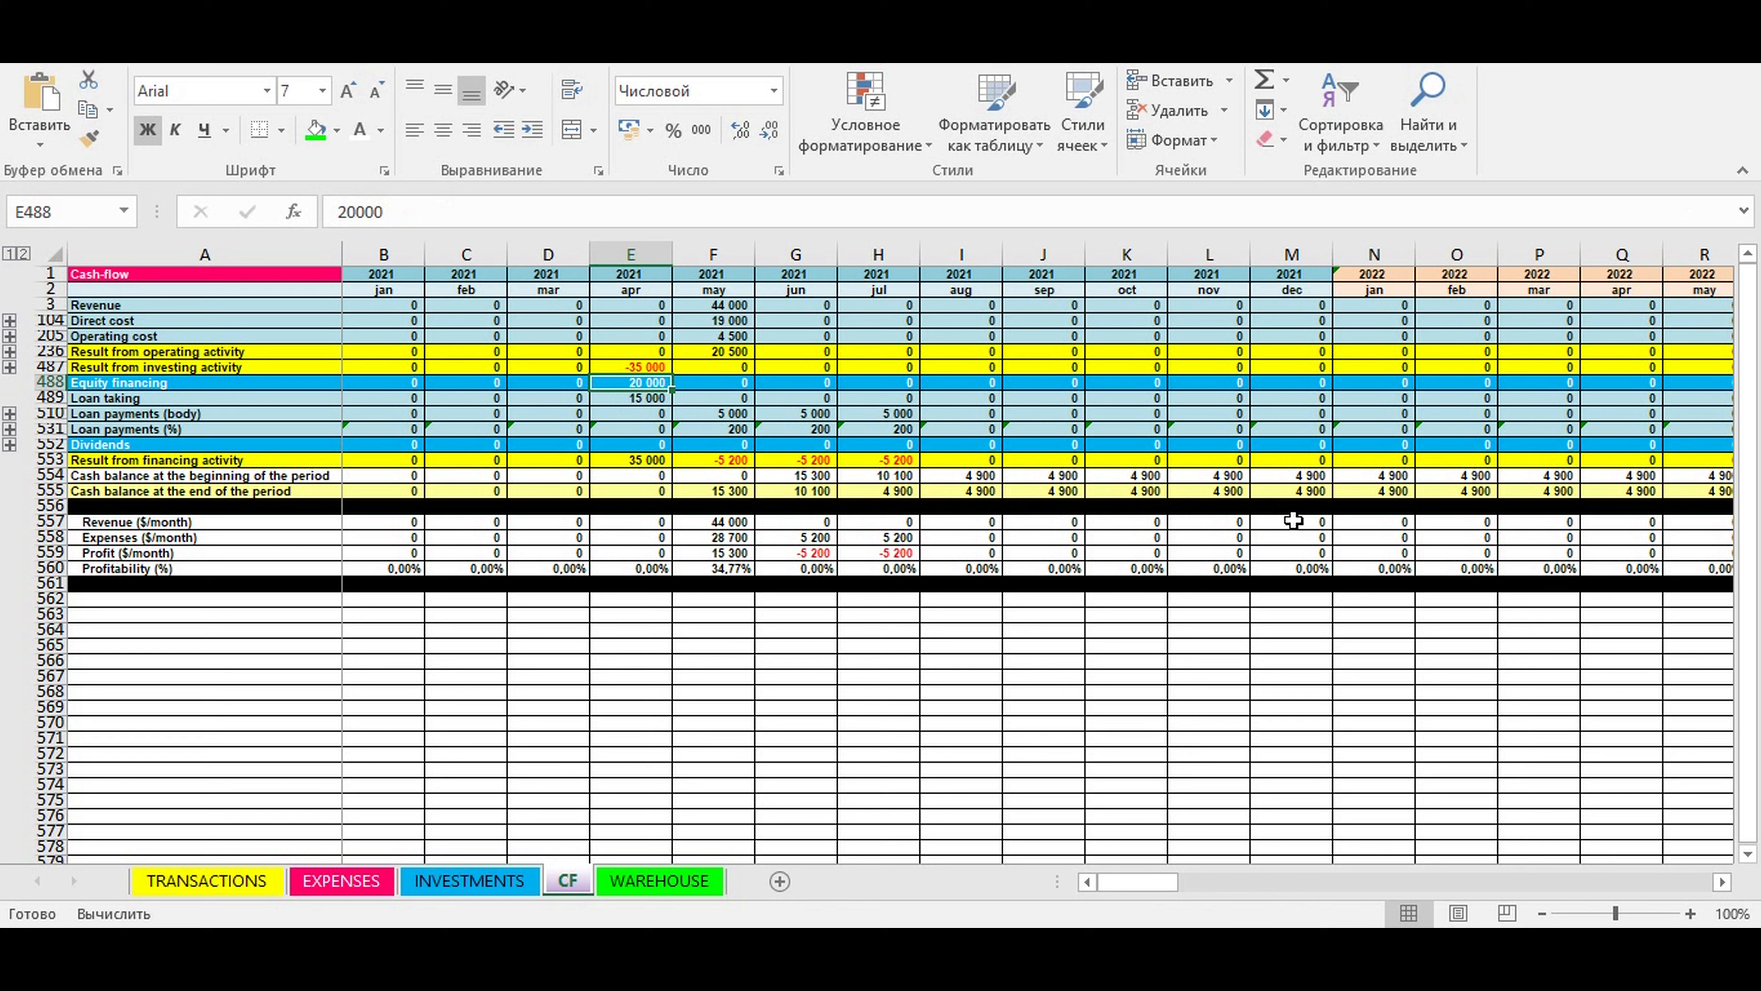
- Check the end-of-period cash balances from May 2021 onward and enter 4900 as the dividends for July 2021
left_click_drag(714, 490, 1553, 491)
left_click(1037, 490)
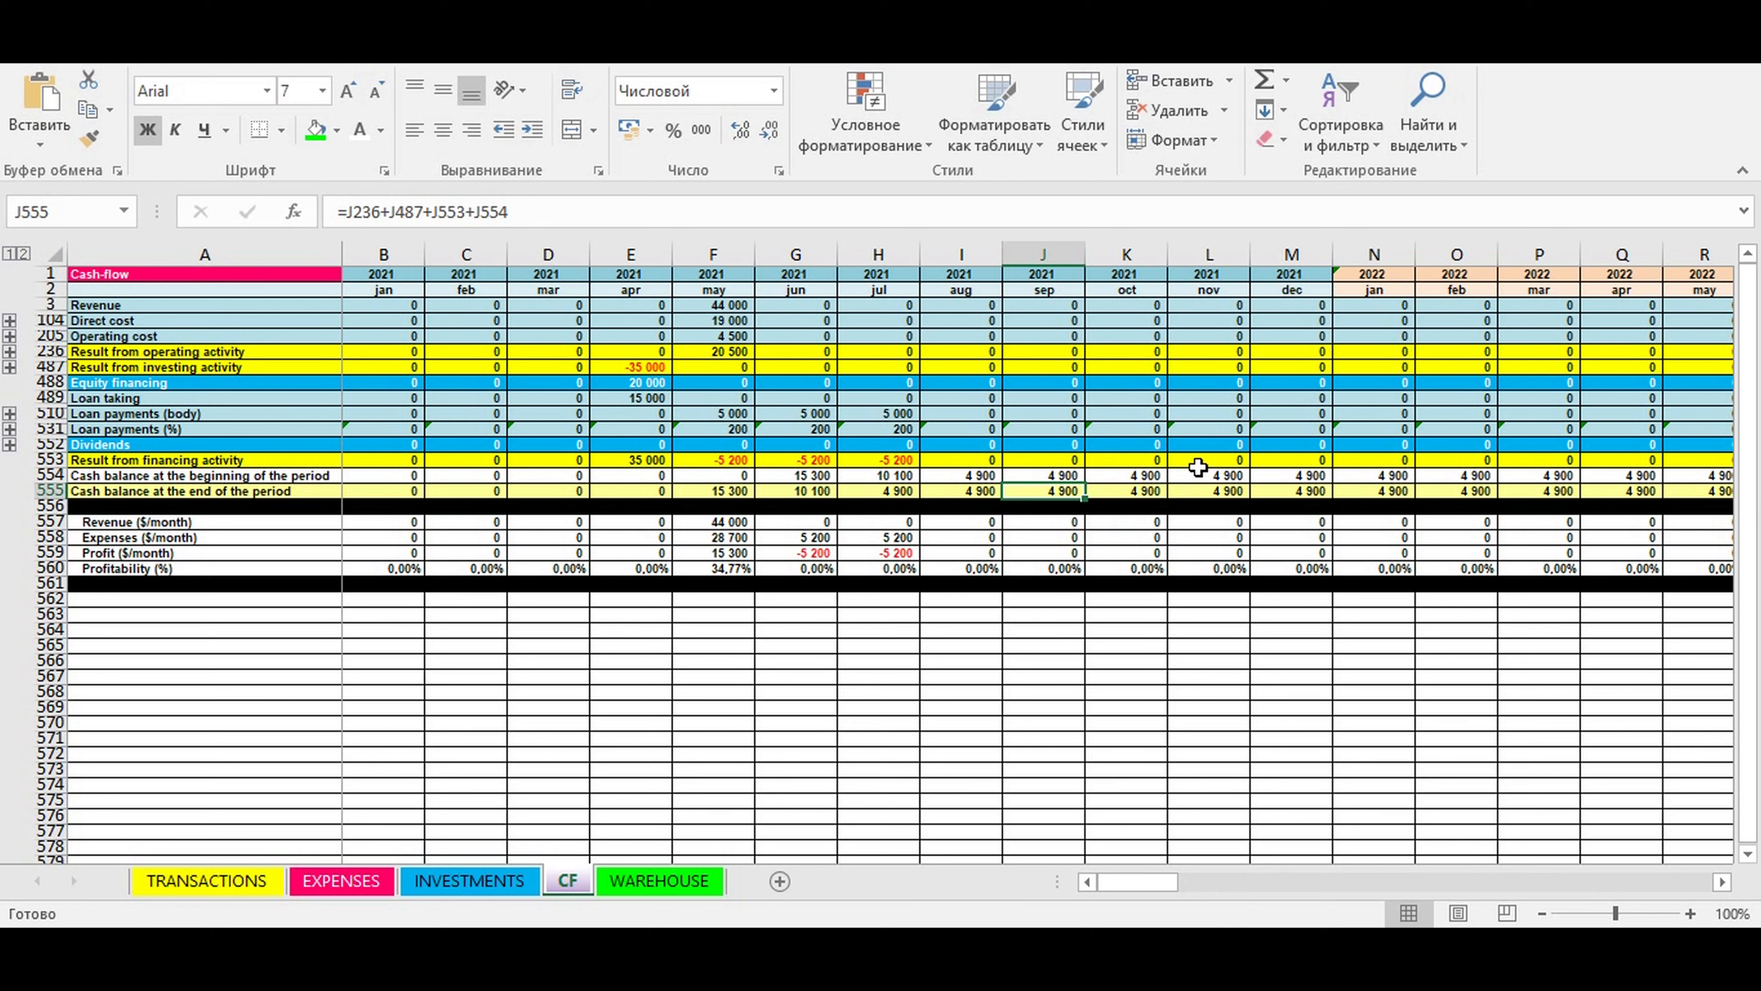
left_click(790, 505)
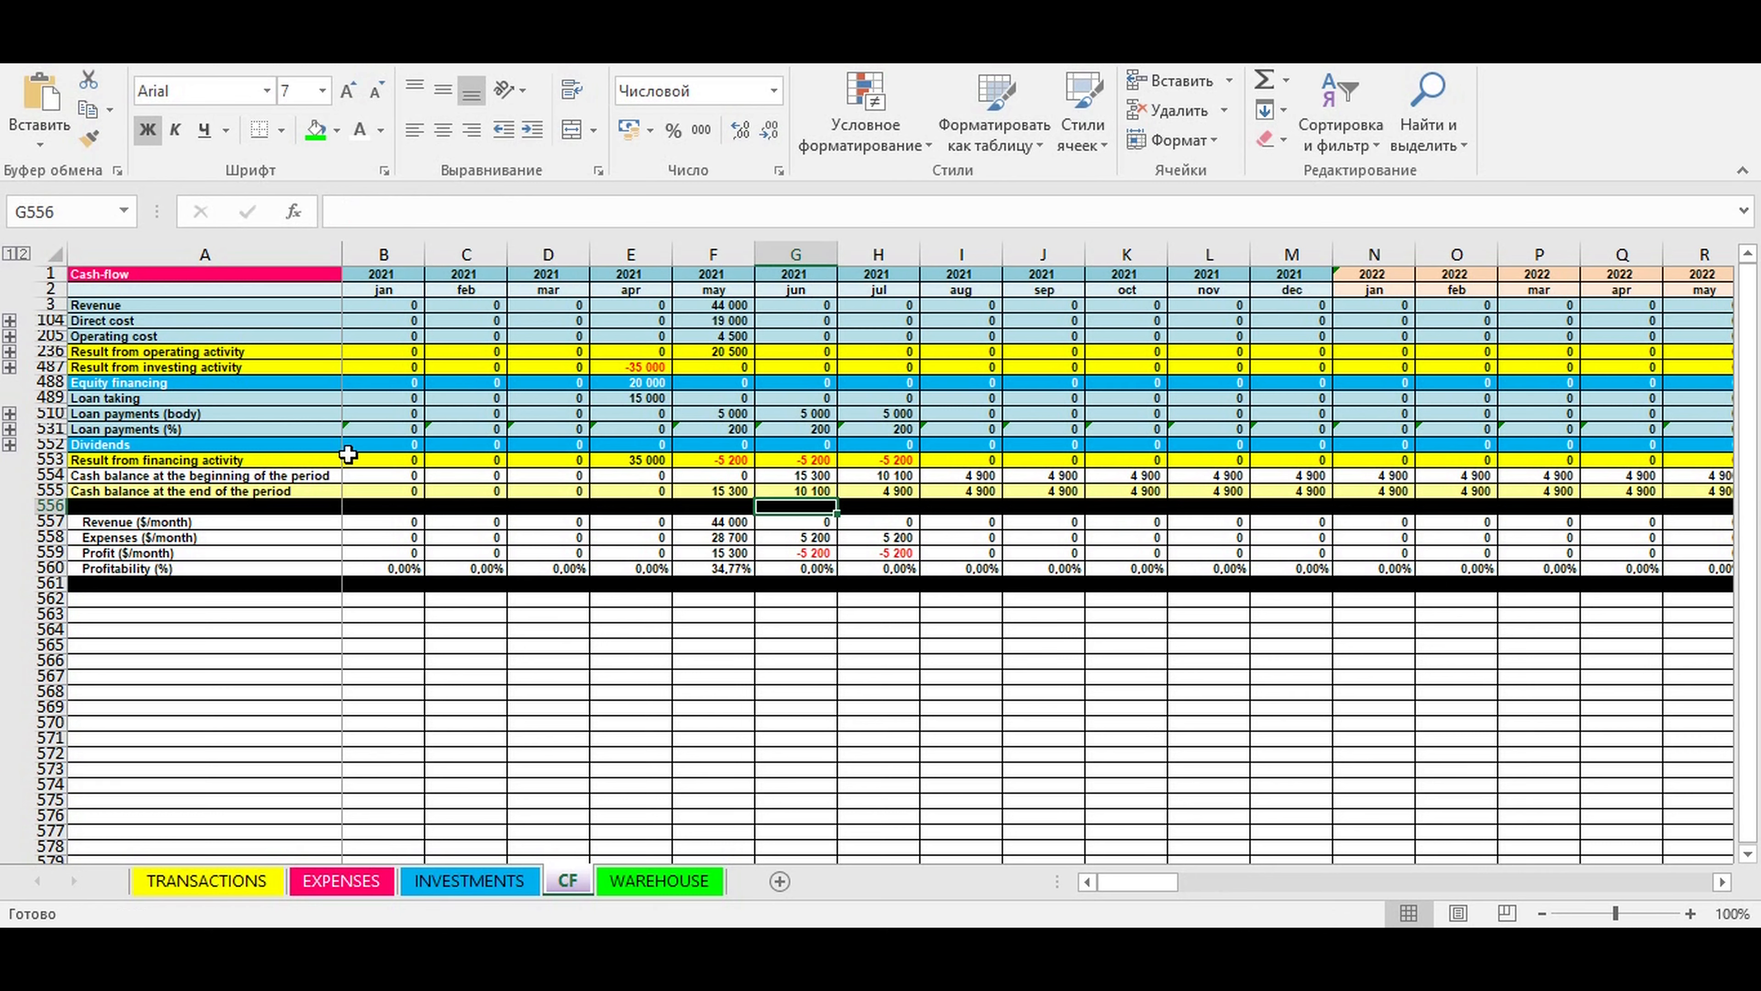
left_click(83, 448)
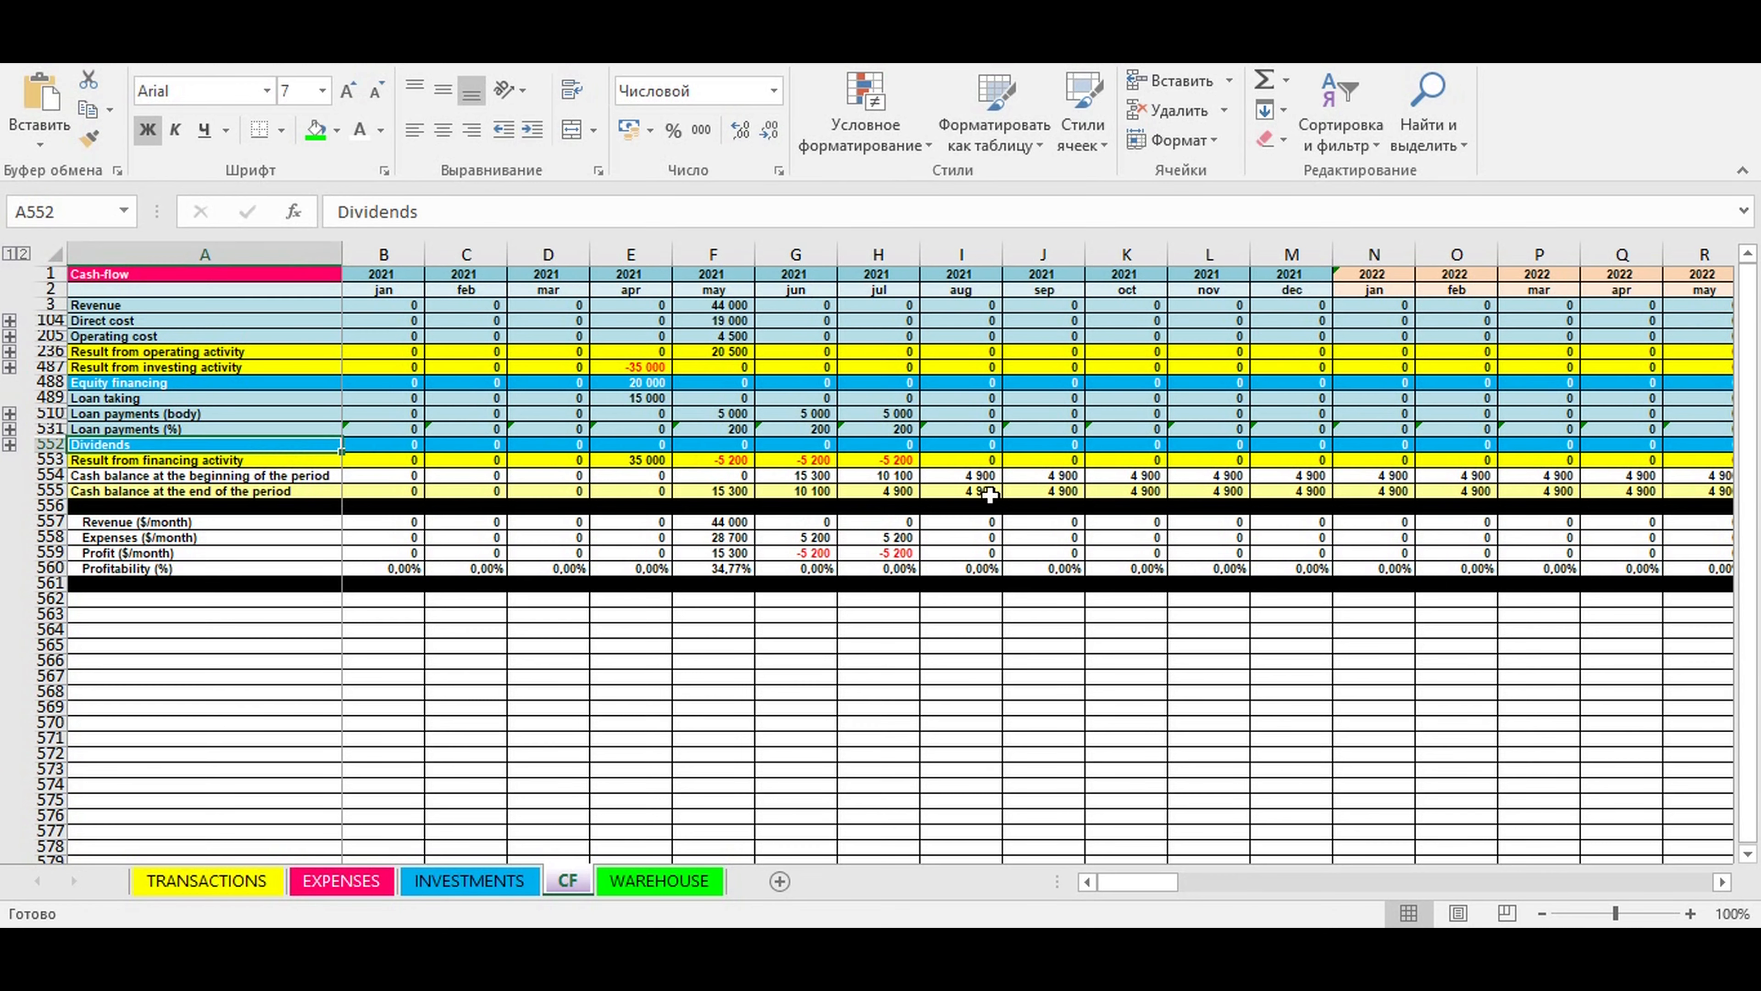
left_click(894, 489)
left_click(908, 448)
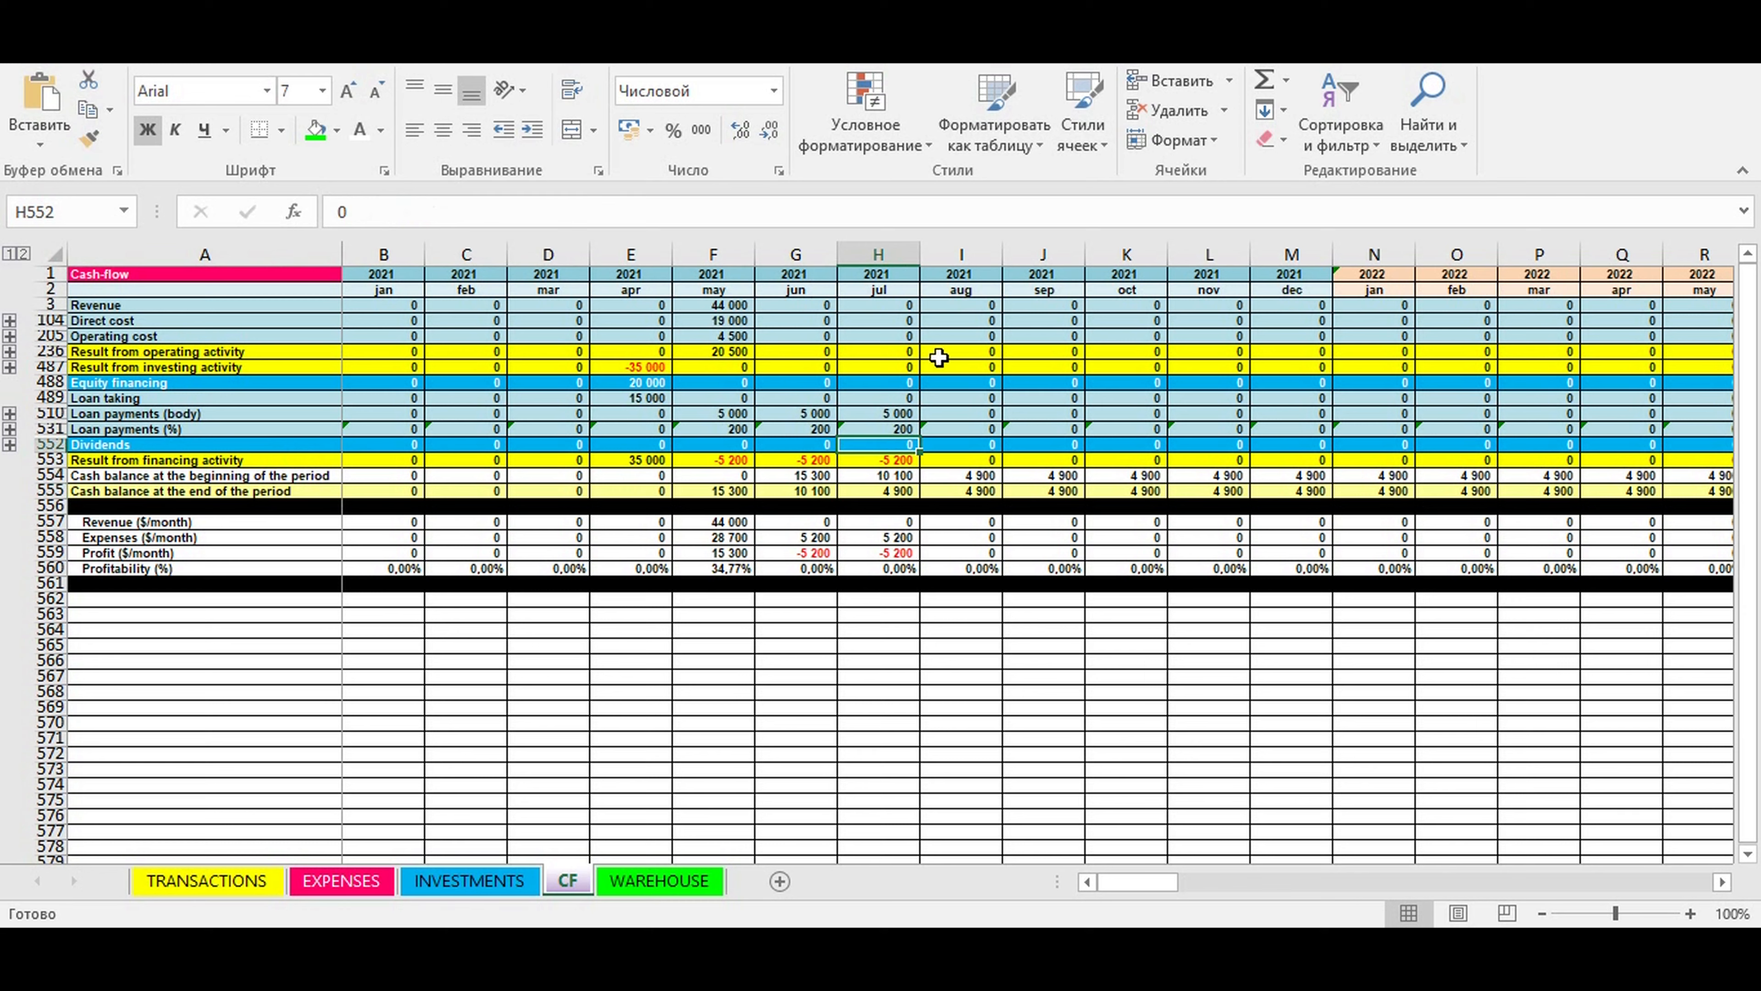
left_click(901, 289)
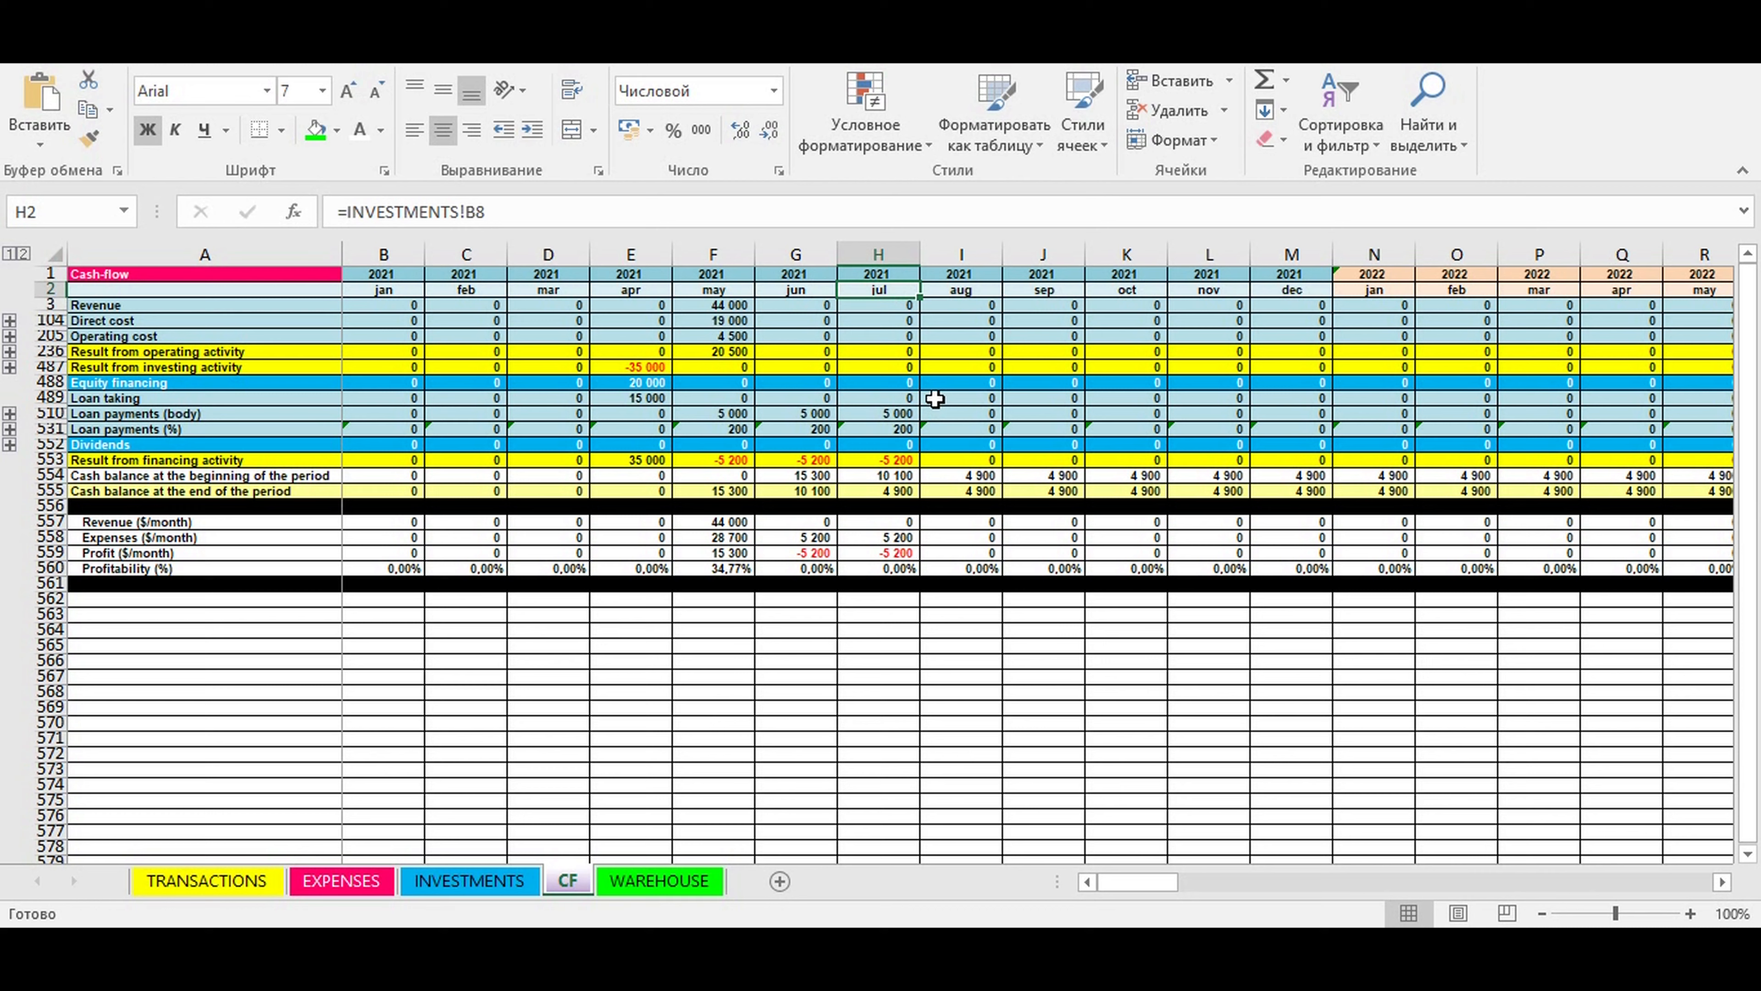
left_click(891, 444)
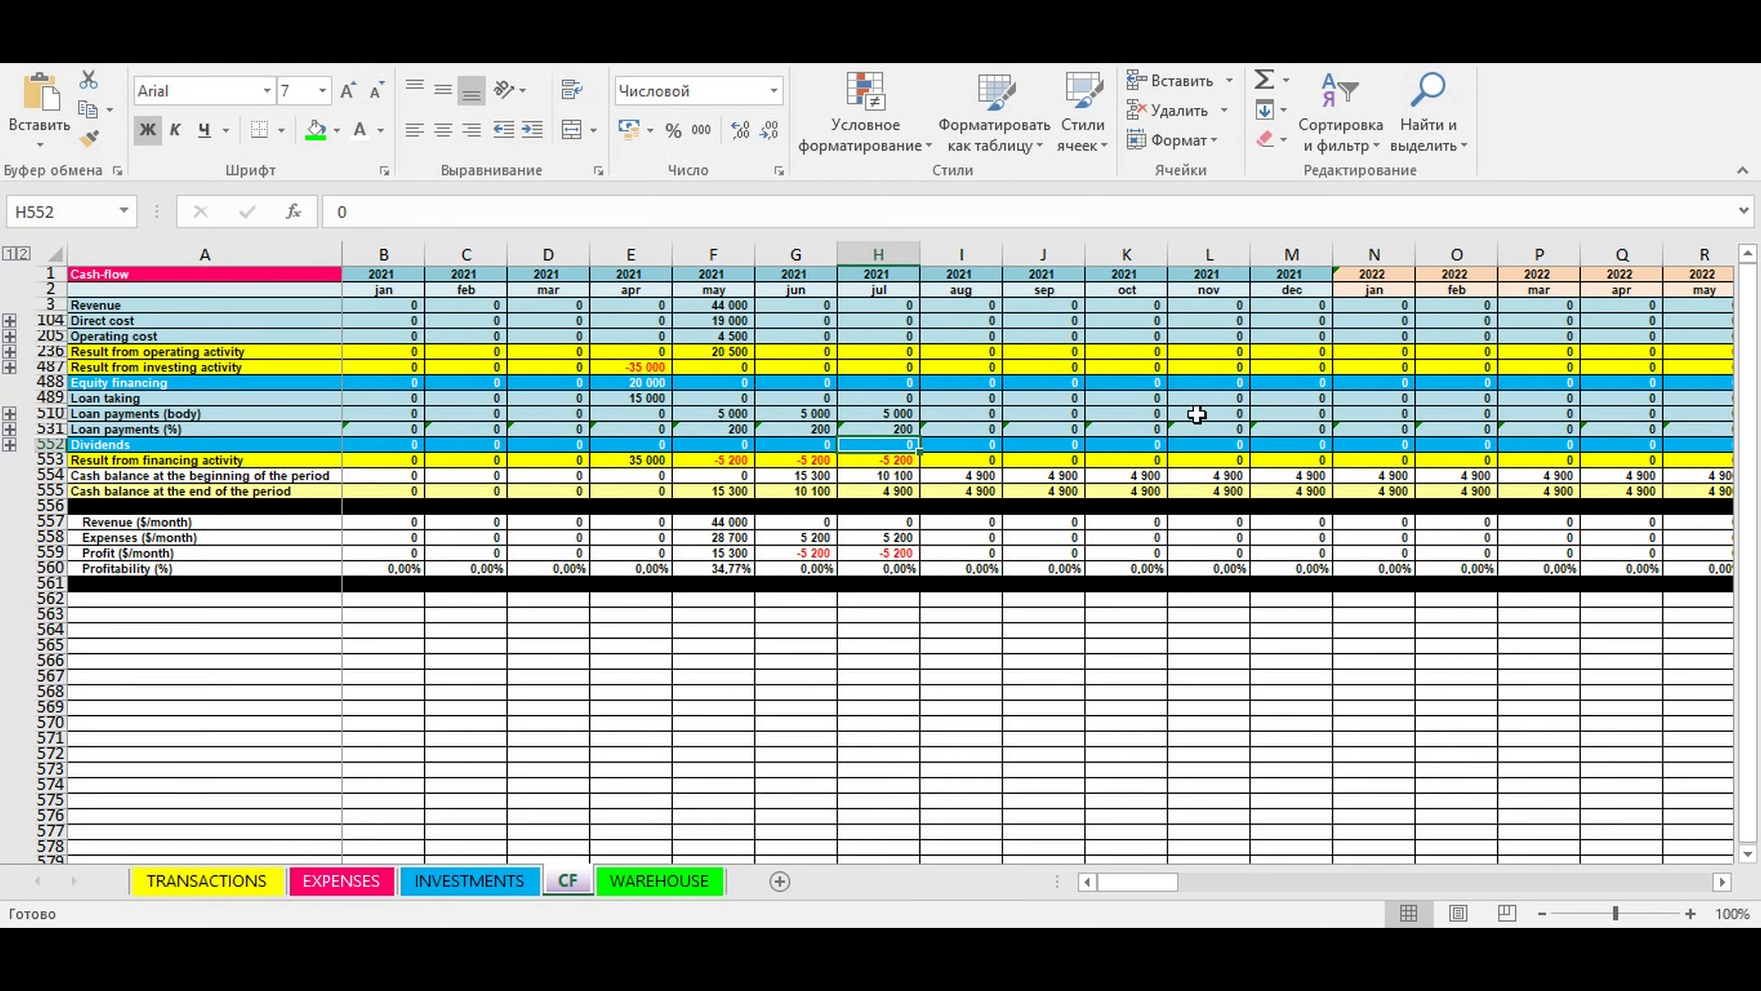
type("4900")
key("Return")
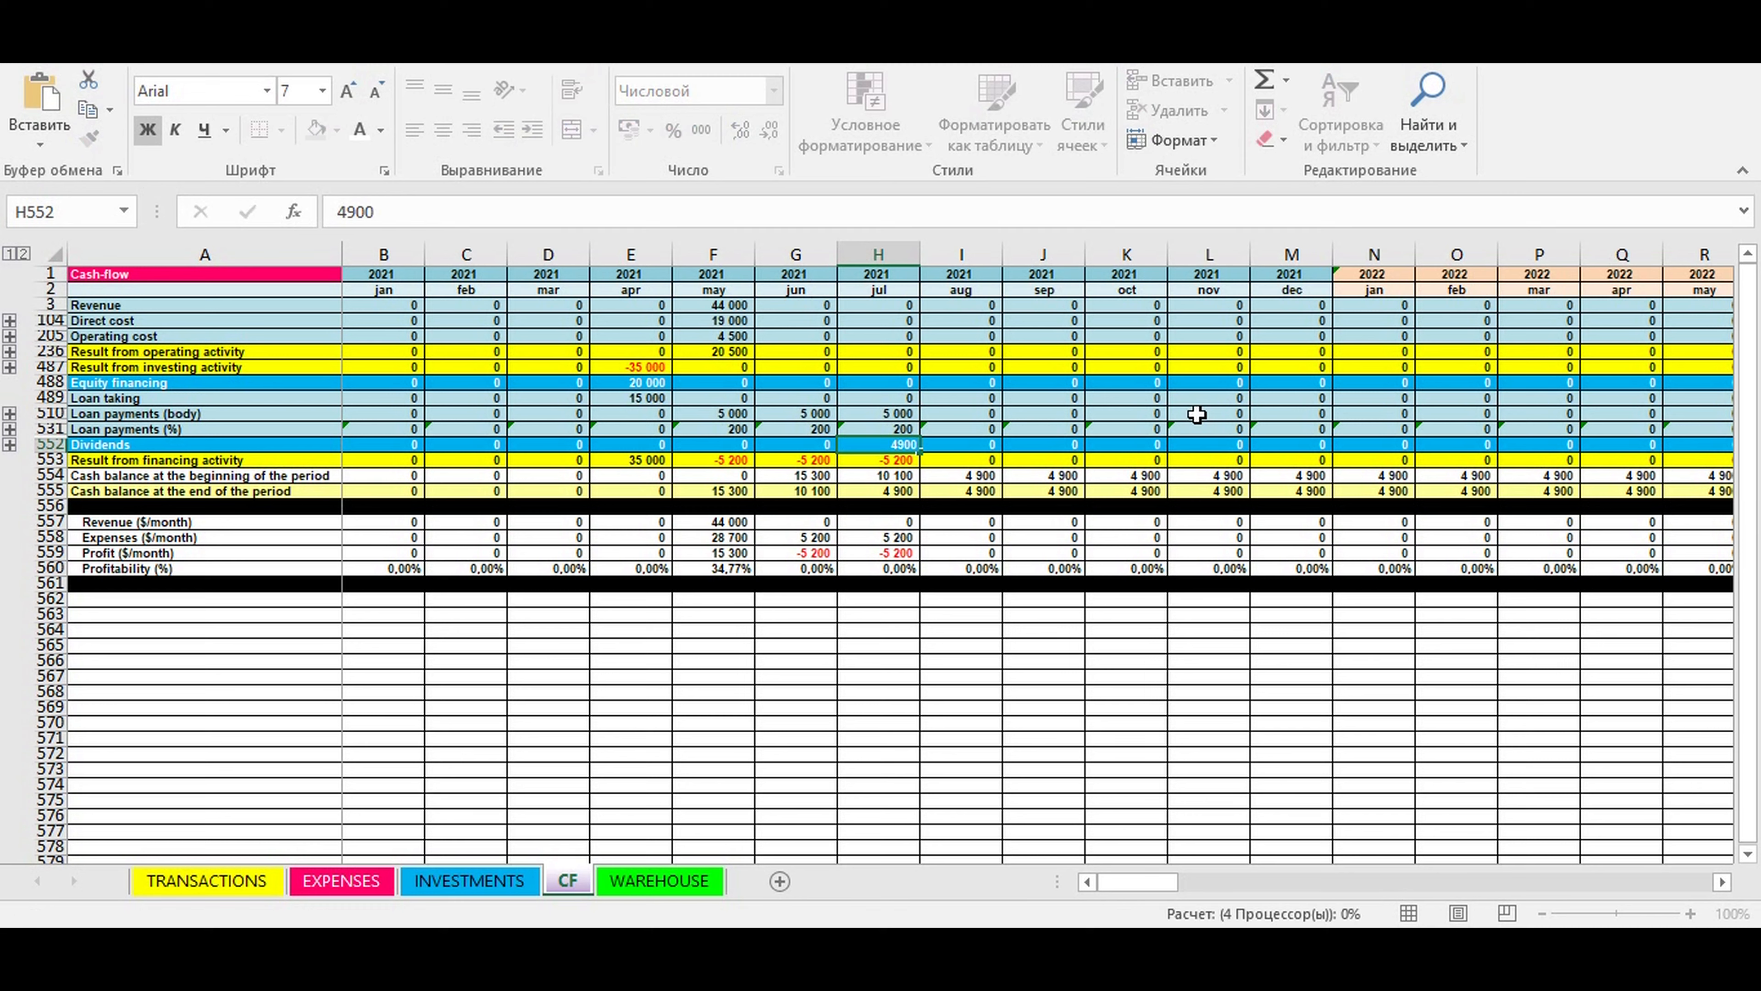
- Review the July 2021 dividends and their effect on the financing result and cash balance rows
left_click(1019, 583)
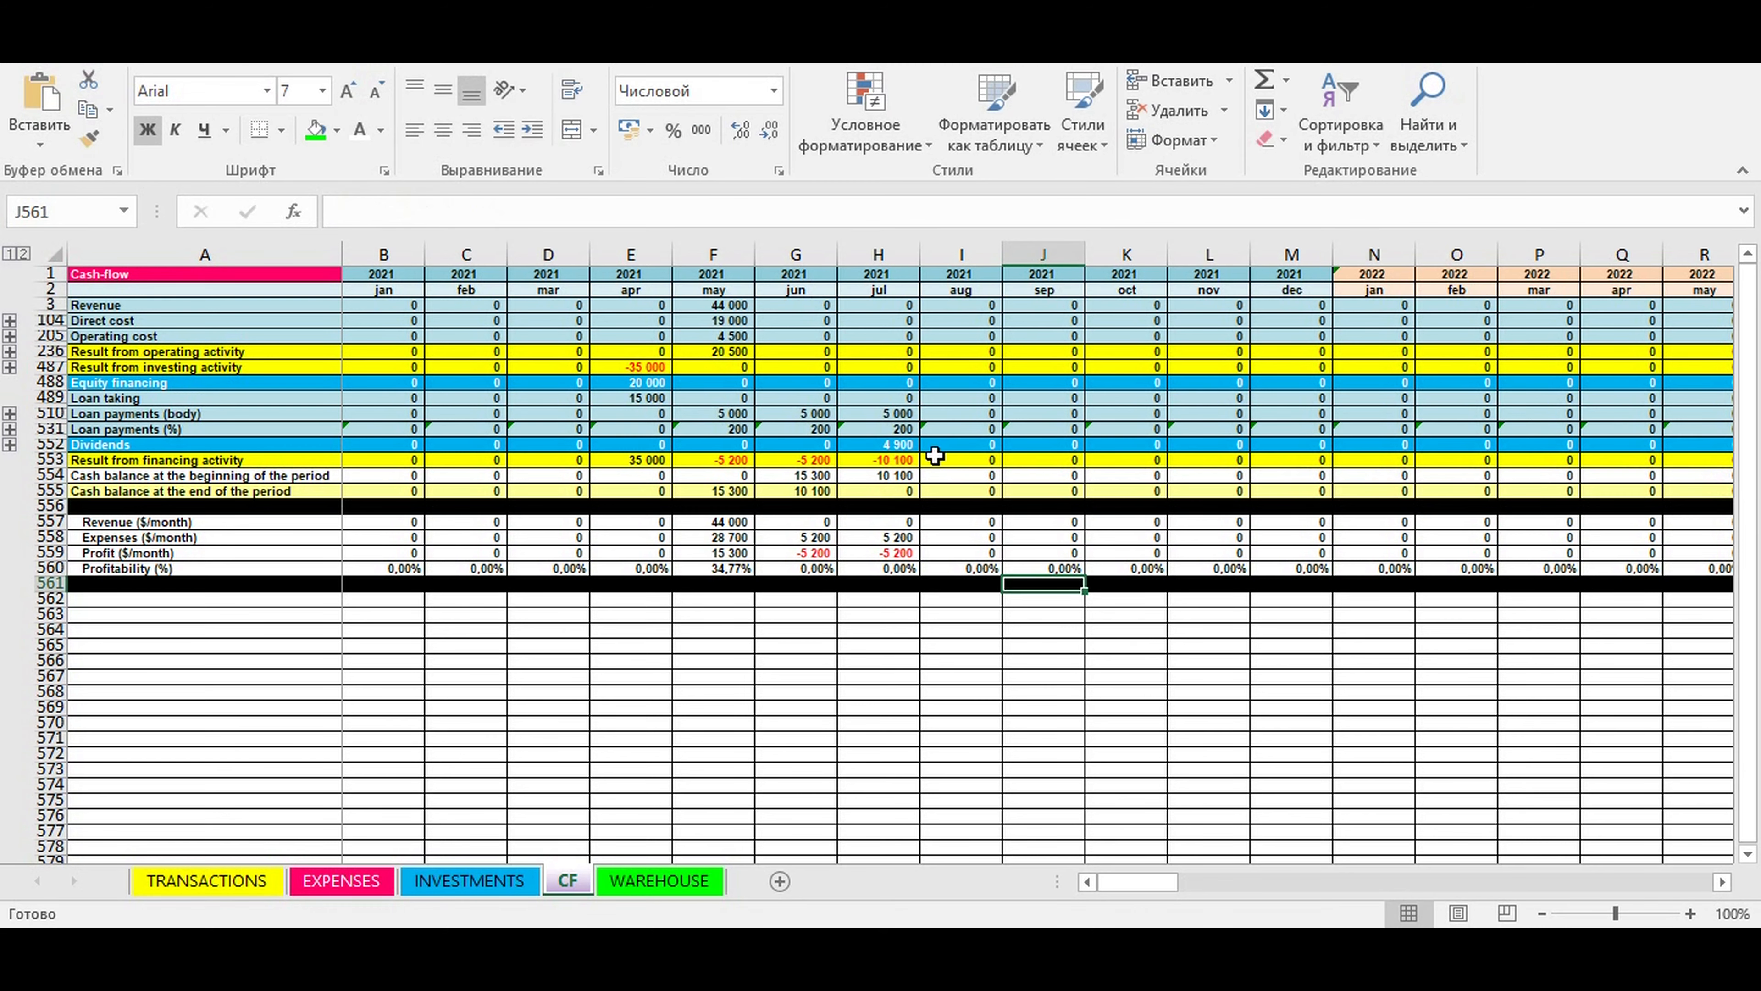
left_click(903, 446)
key("Down")
key("Down")
left_click(898, 444)
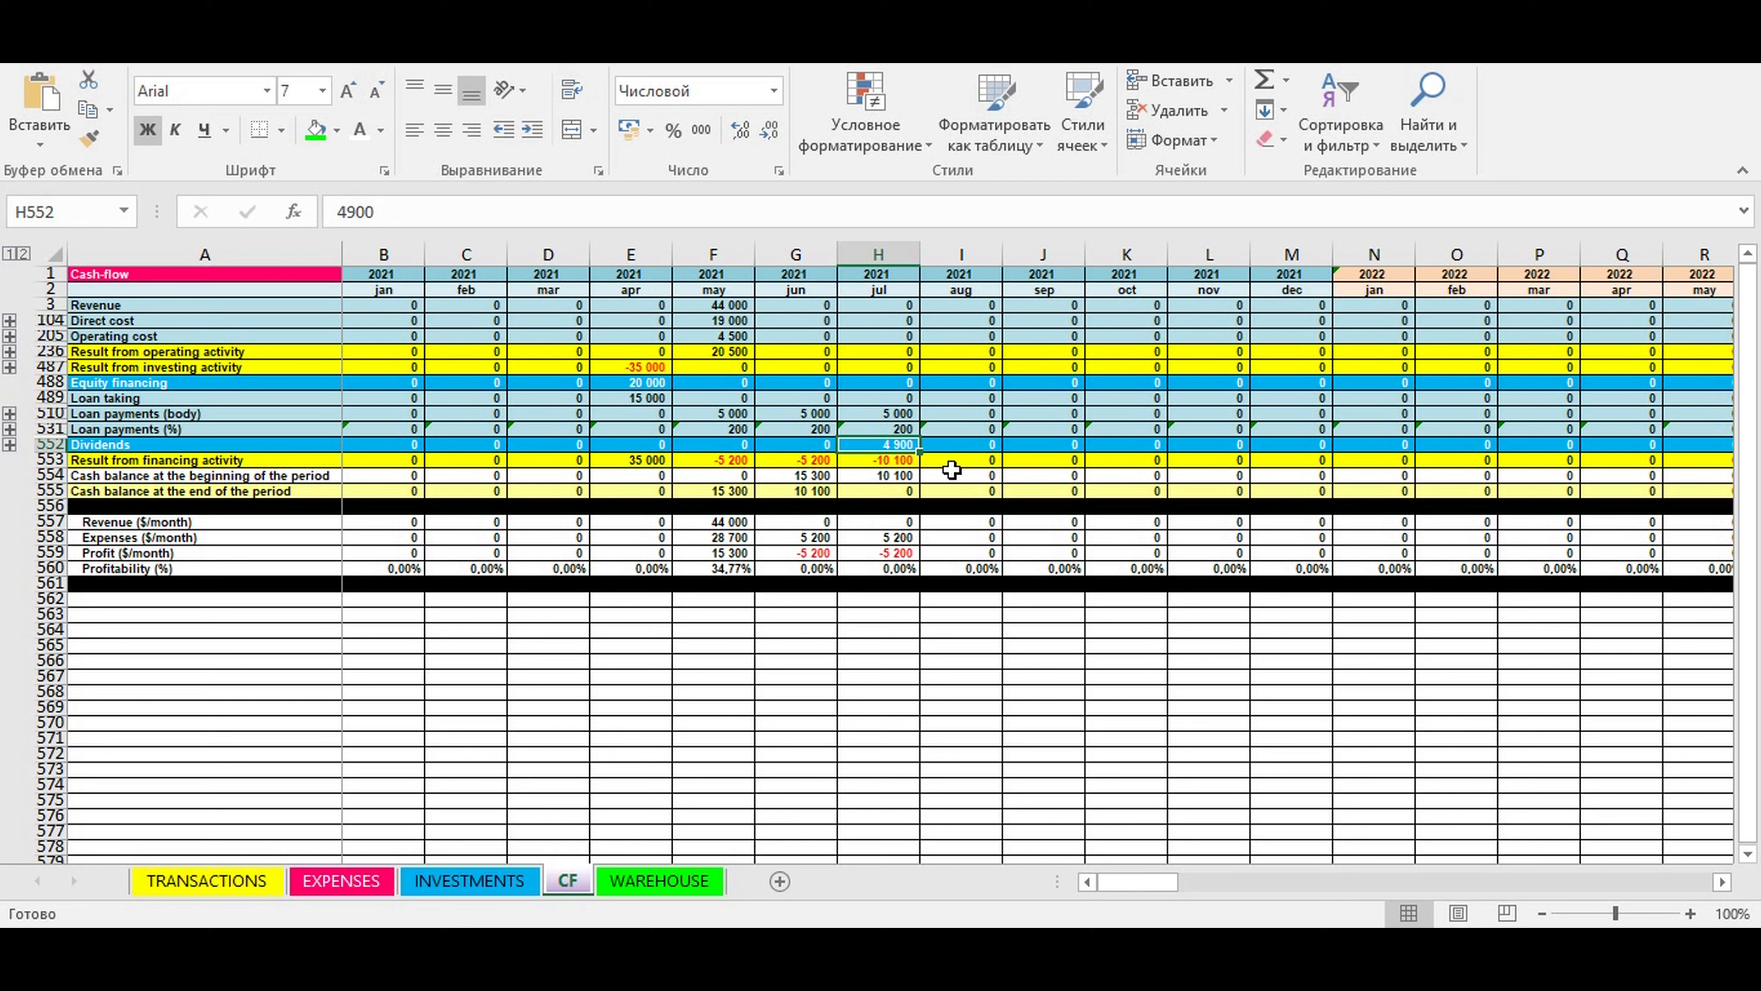
left_click(1014, 512)
left_click(1036, 628)
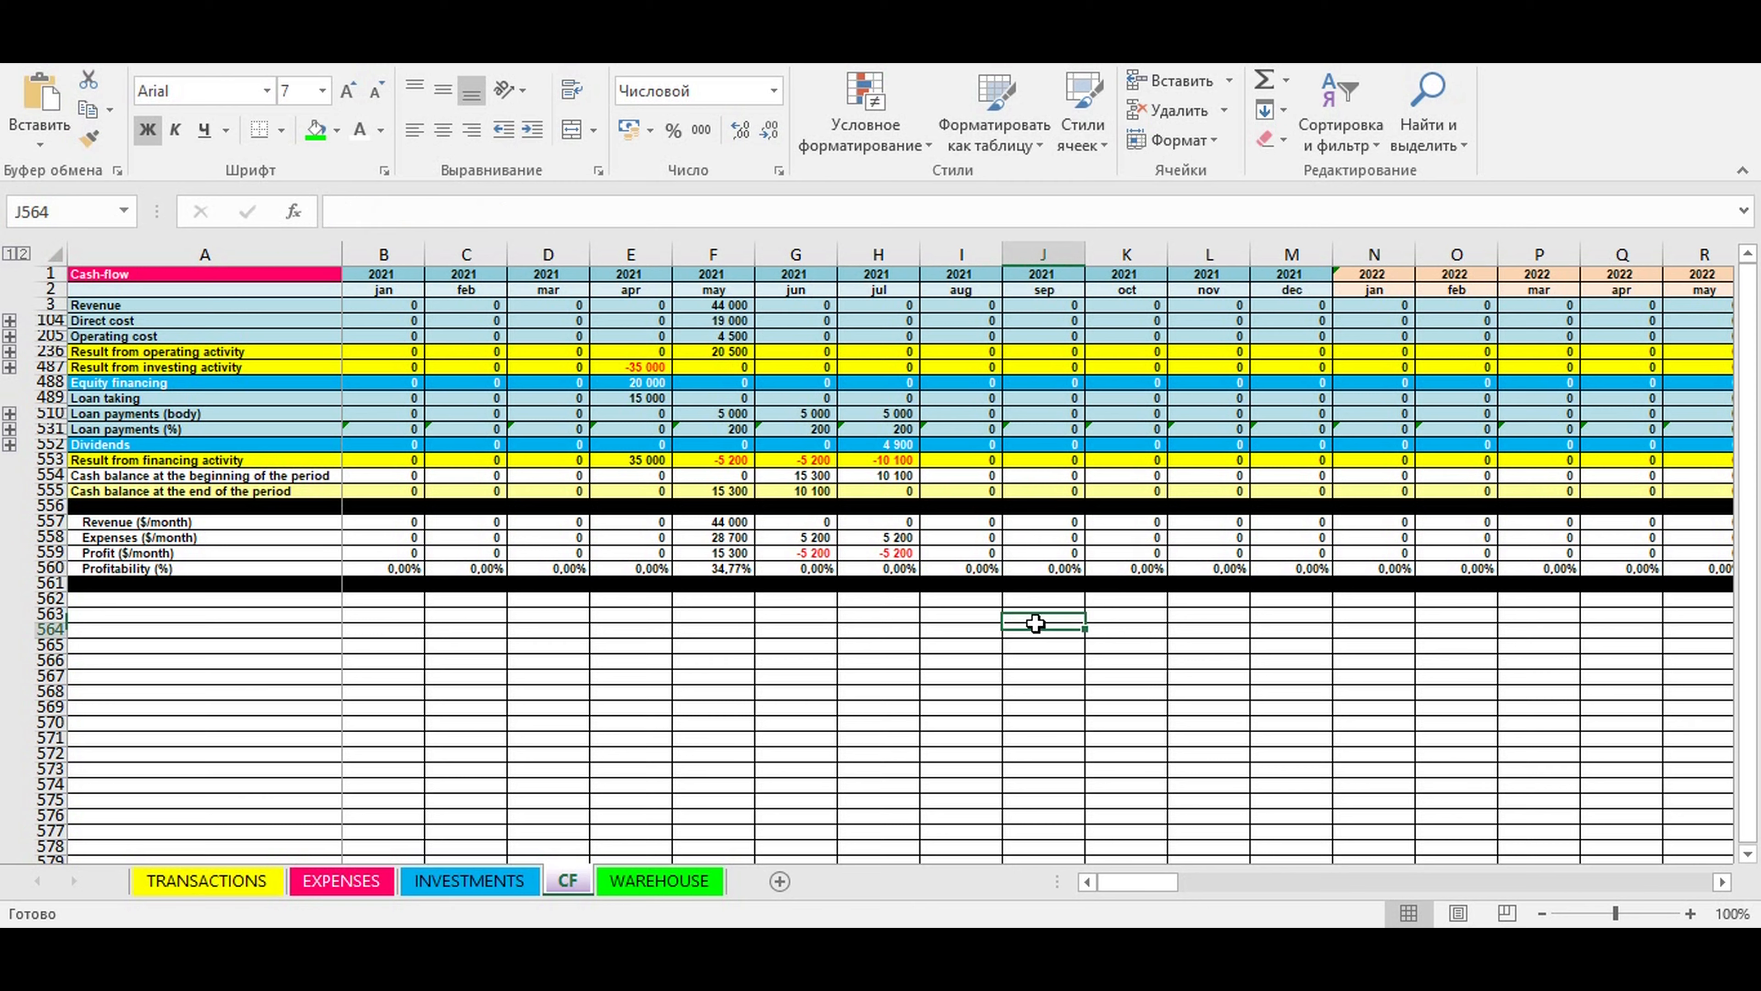
- Examine the monthly revenue, expenses, profit and profitability formulas for May 2021 and the July 2021 opening cash balance
left_click(710, 528)
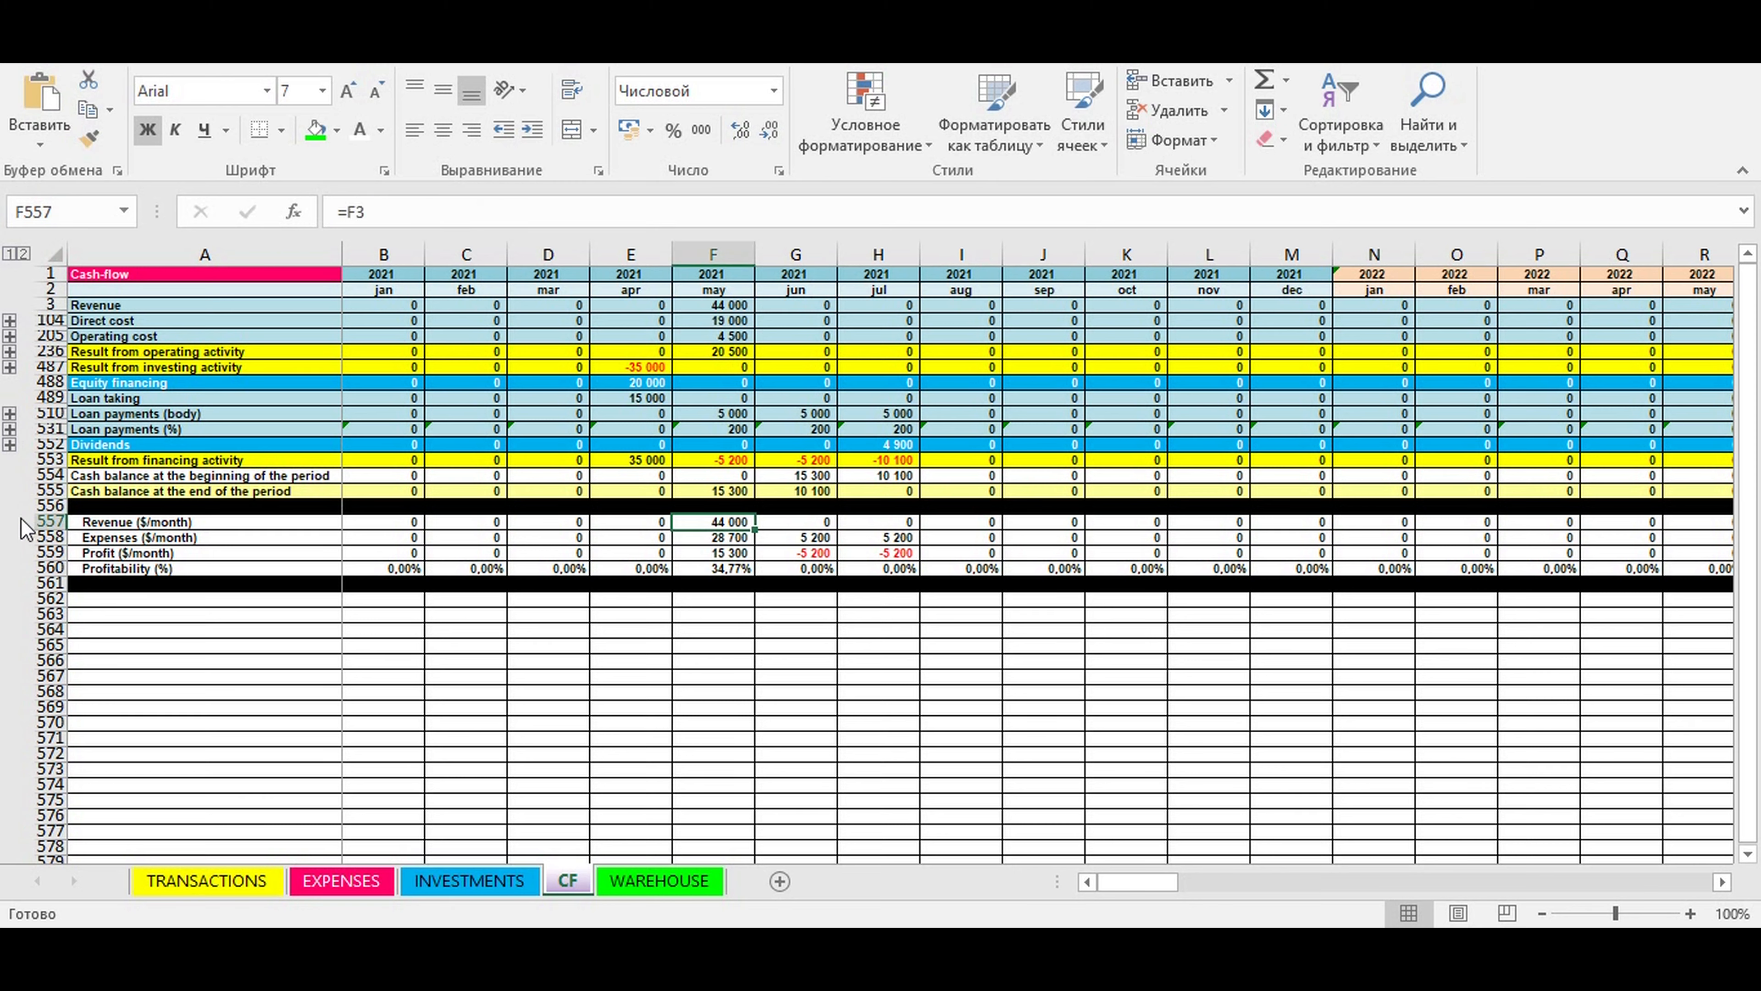
left_click_drag(42, 520, 50, 569)
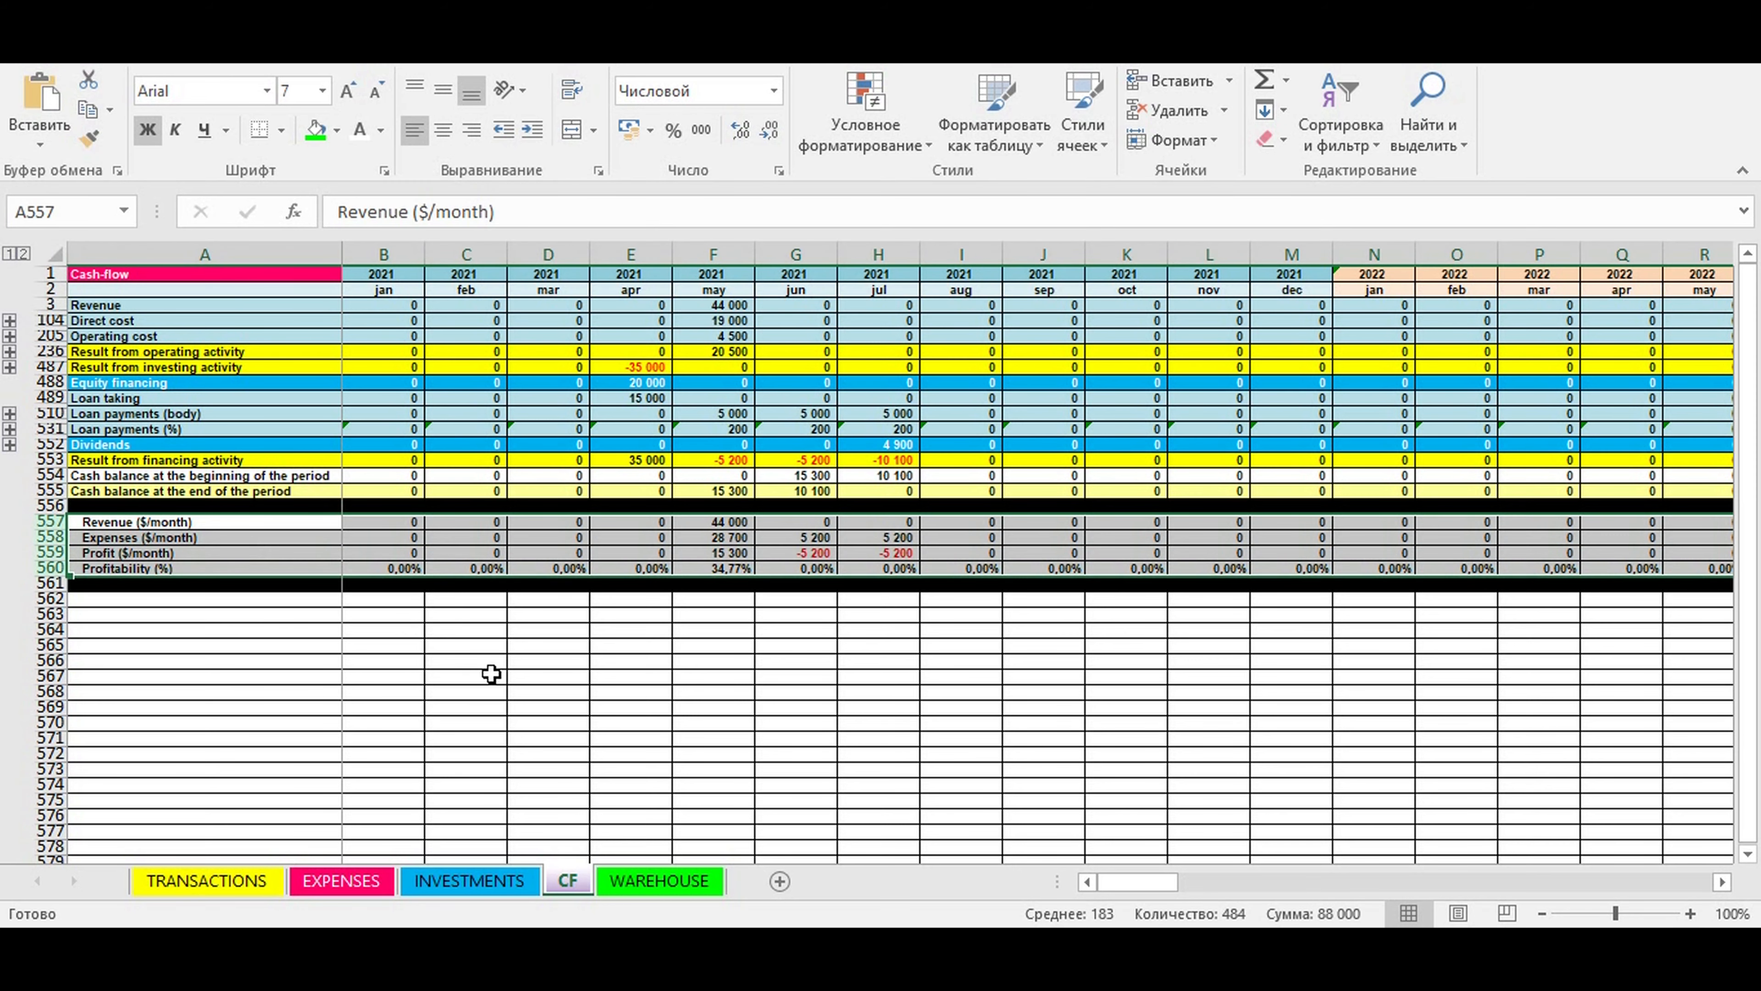
left_click(619, 689)
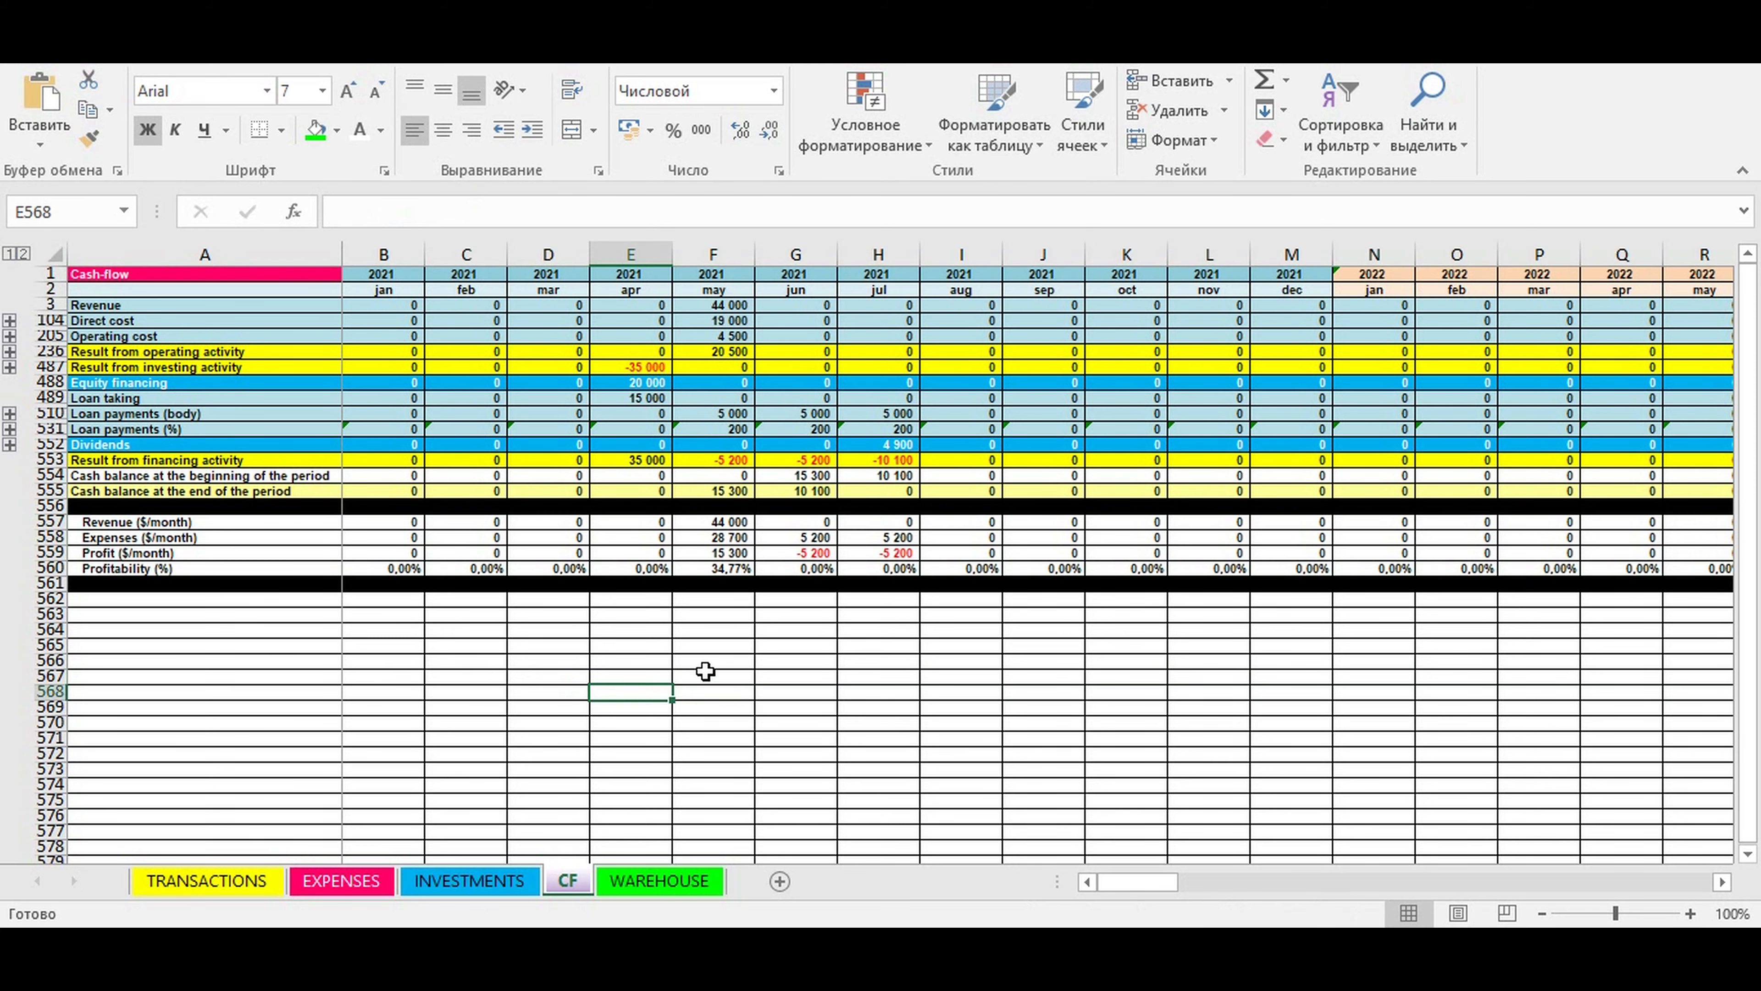
left_click(739, 526)
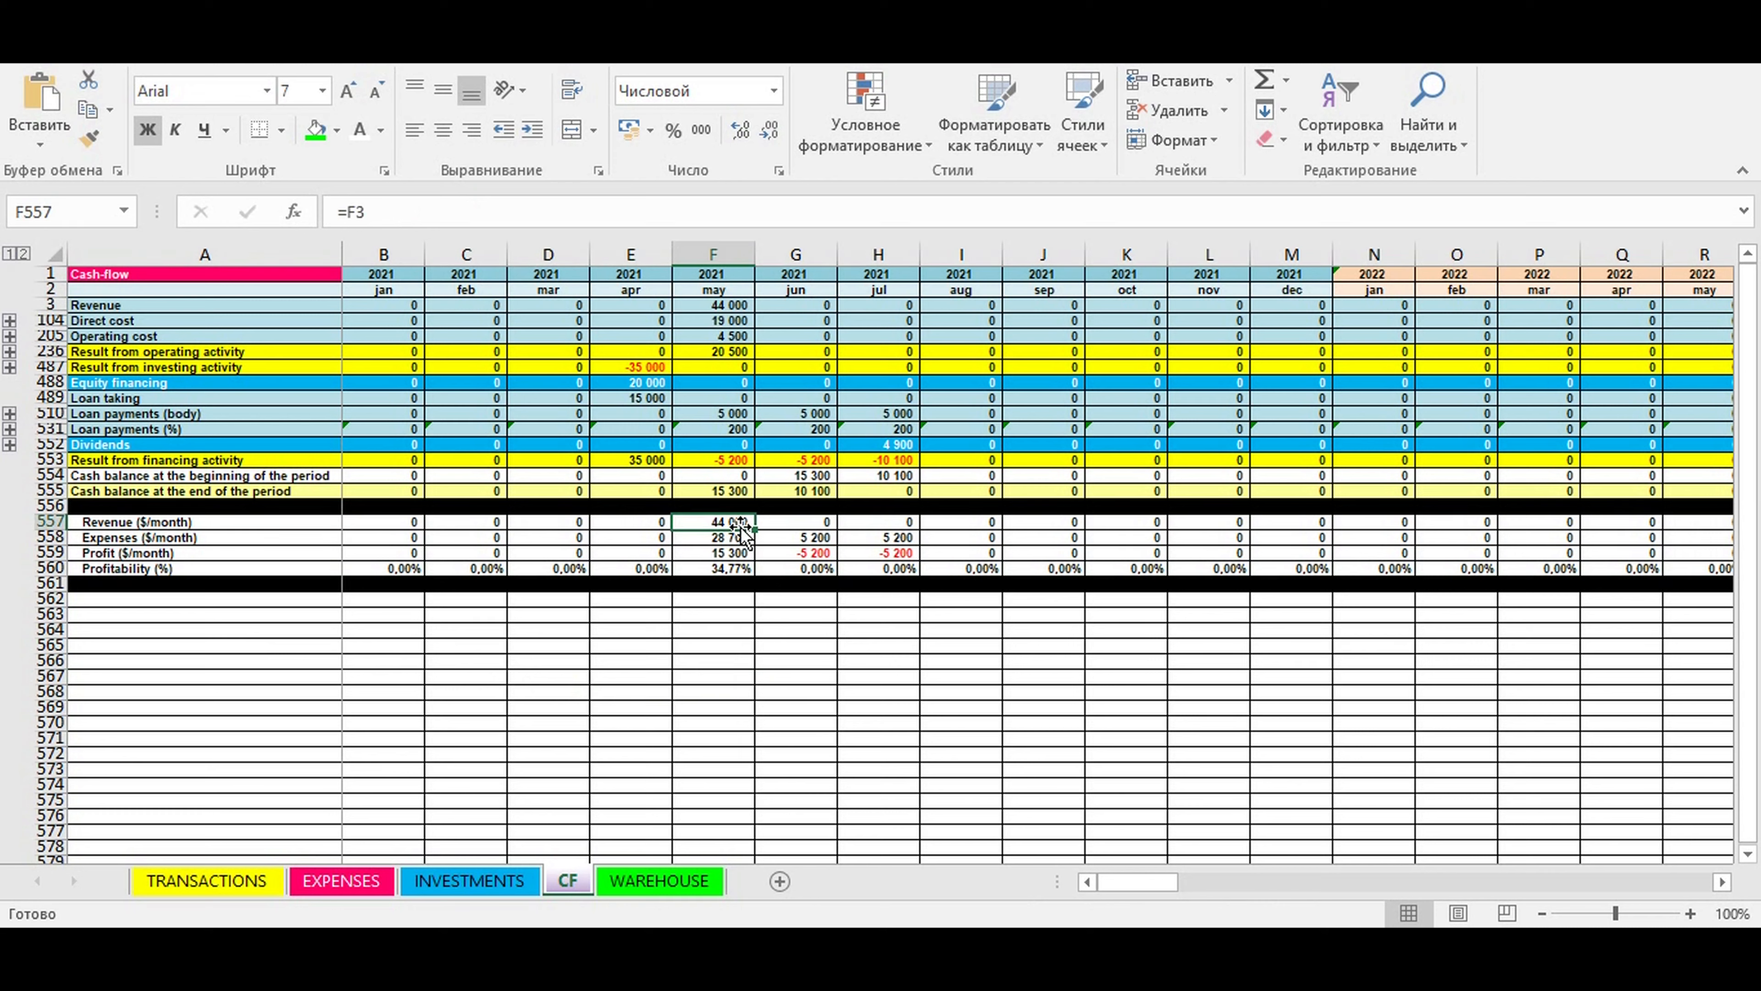
left_click(714, 538)
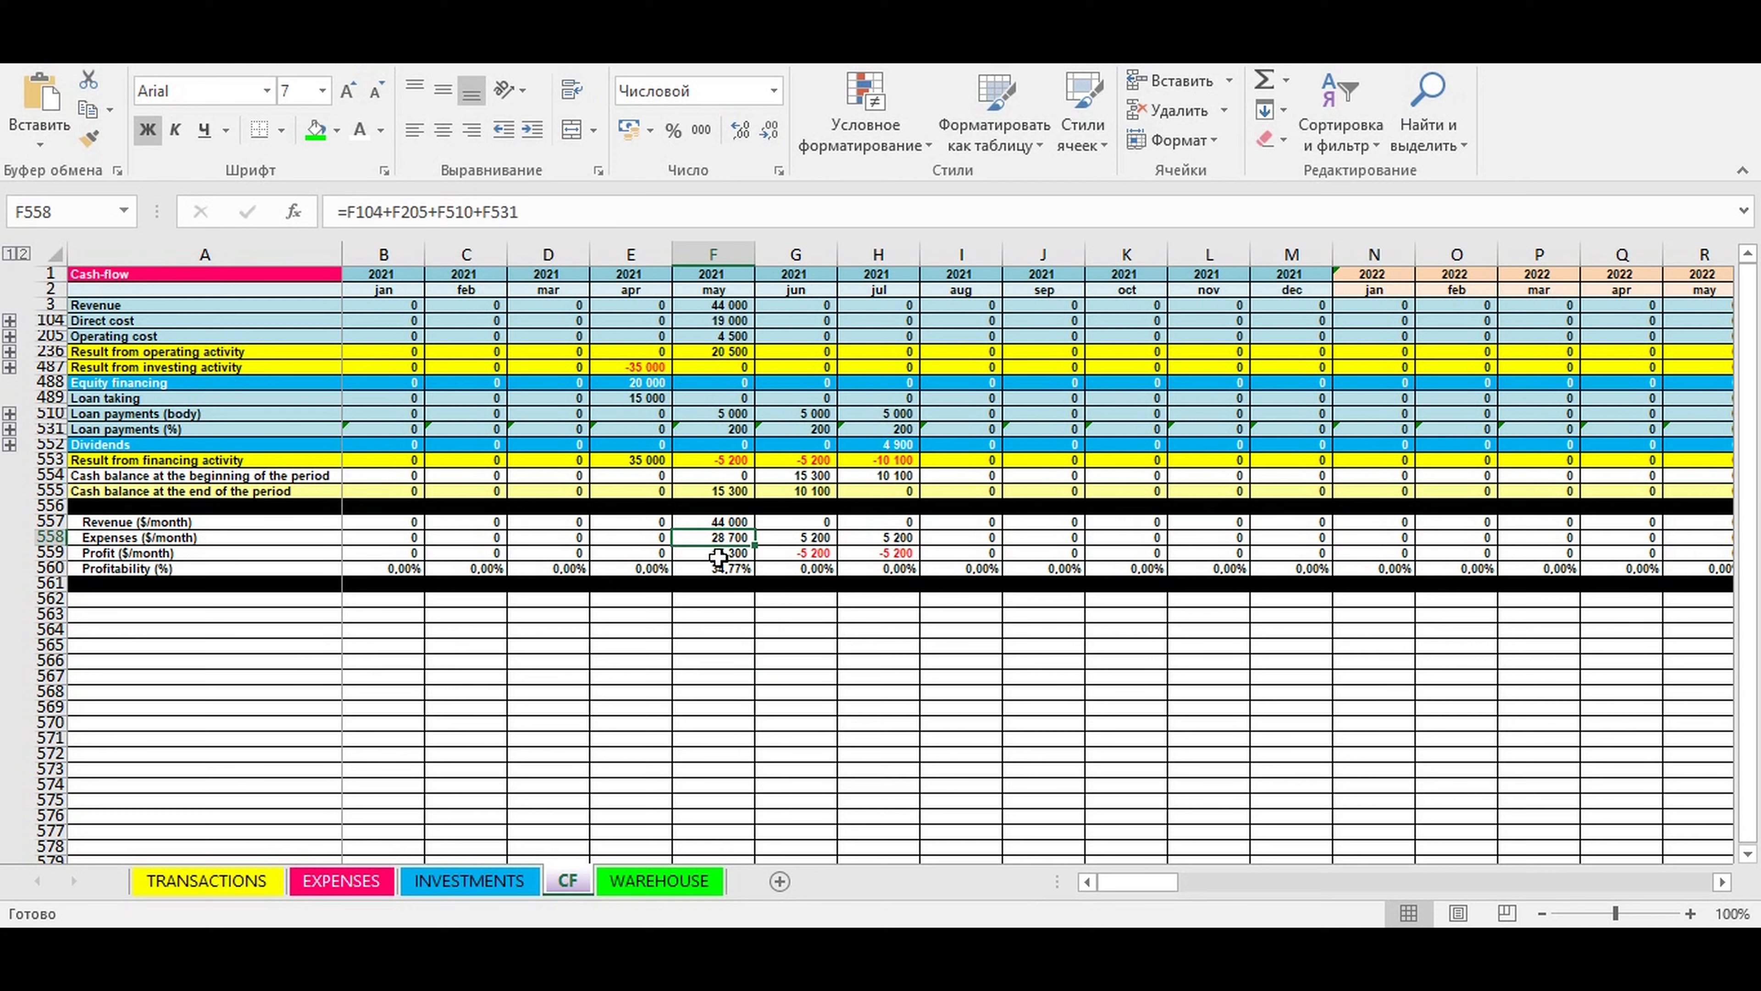
left_click(717, 552)
left_click(708, 570)
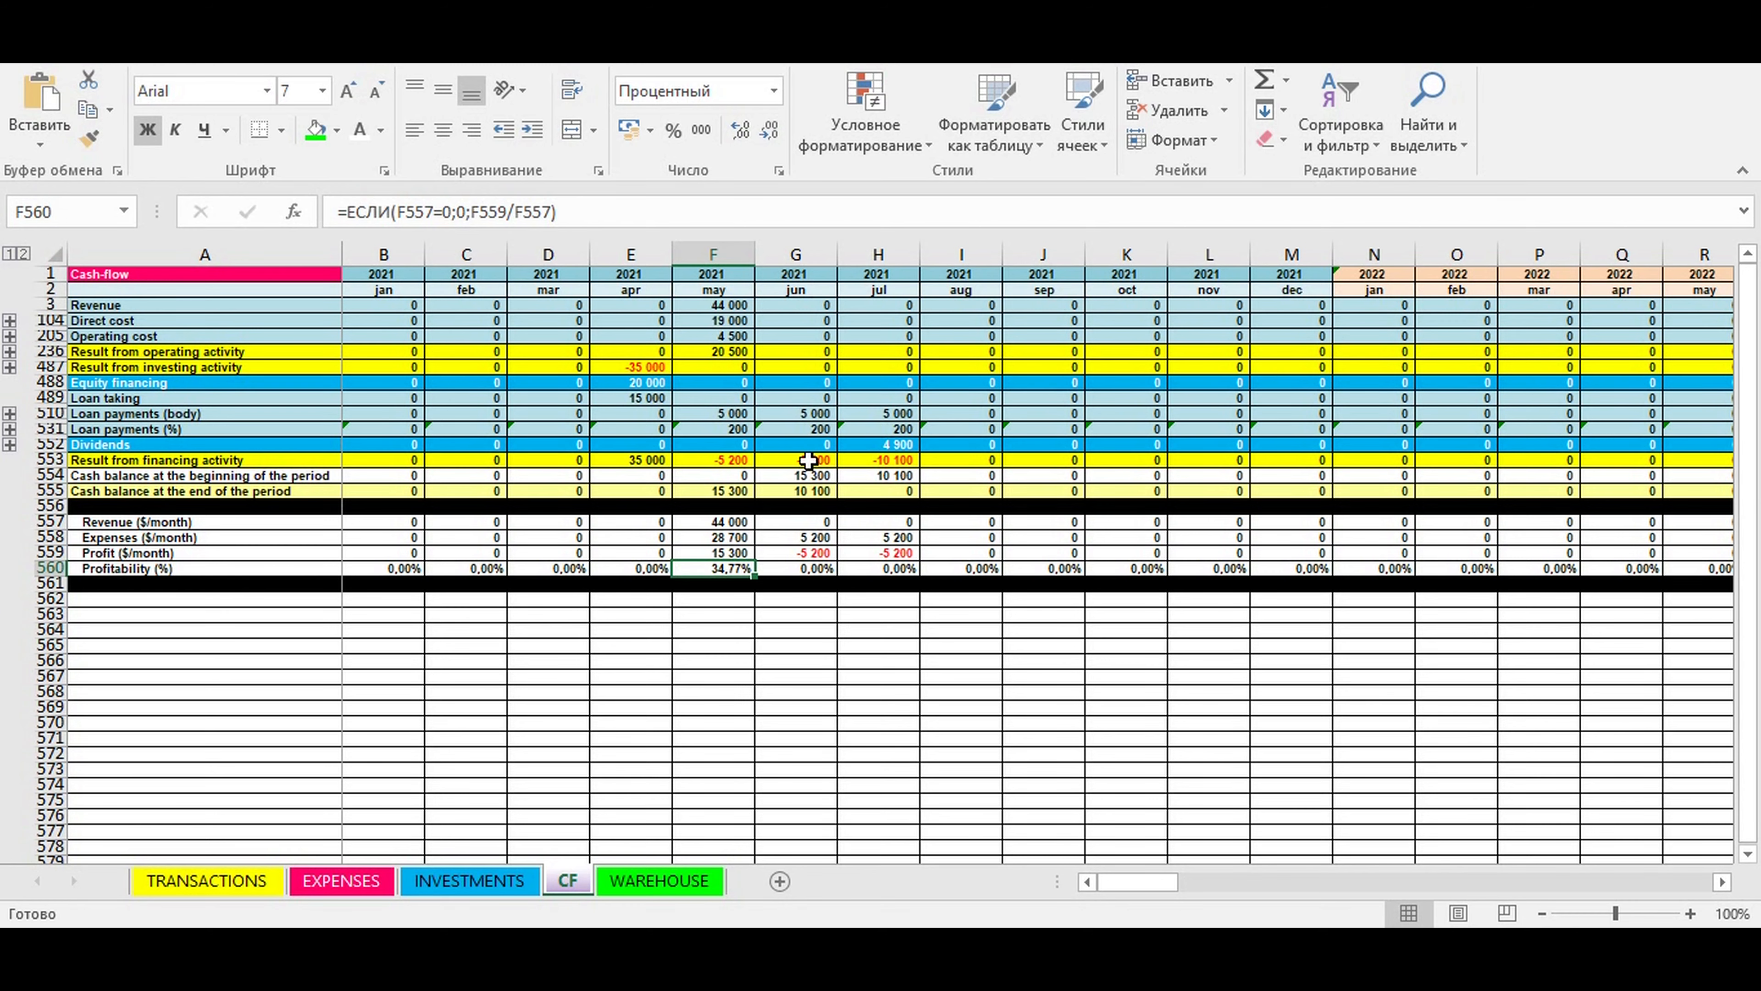
left_click(879, 477)
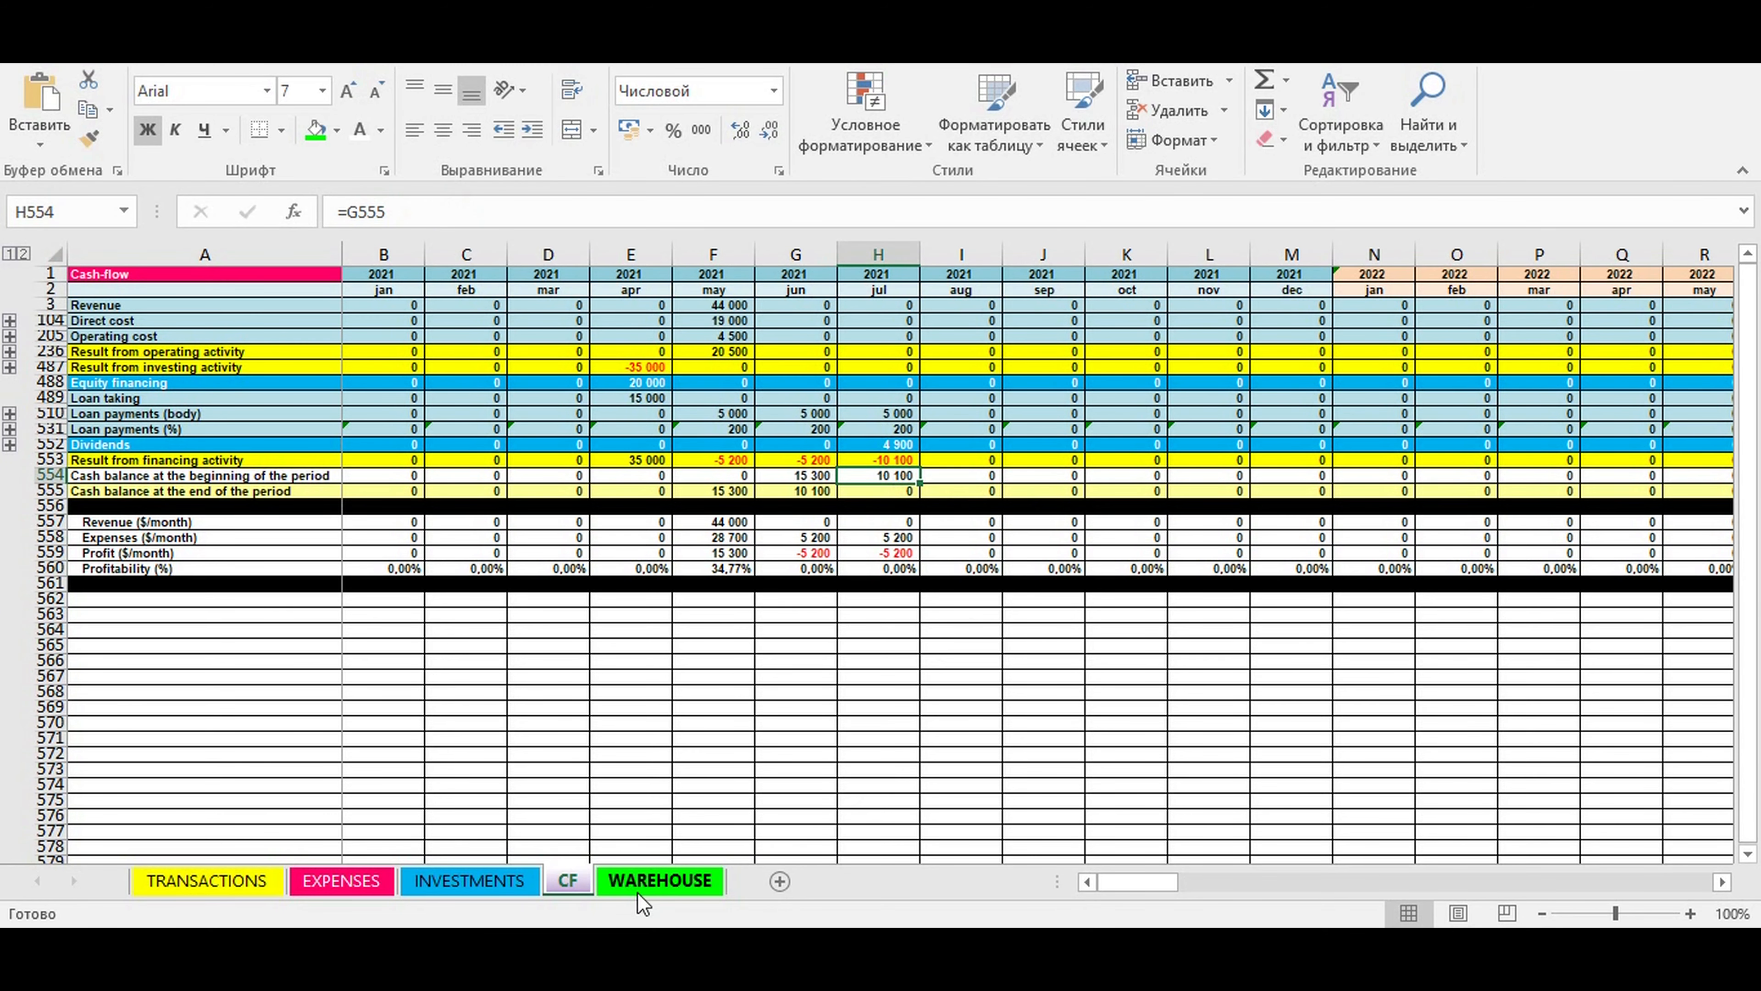
- Review the chair and table stock amounts and the item limit and alert columns on the WAREHOUSE sheet
left_click(637, 877)
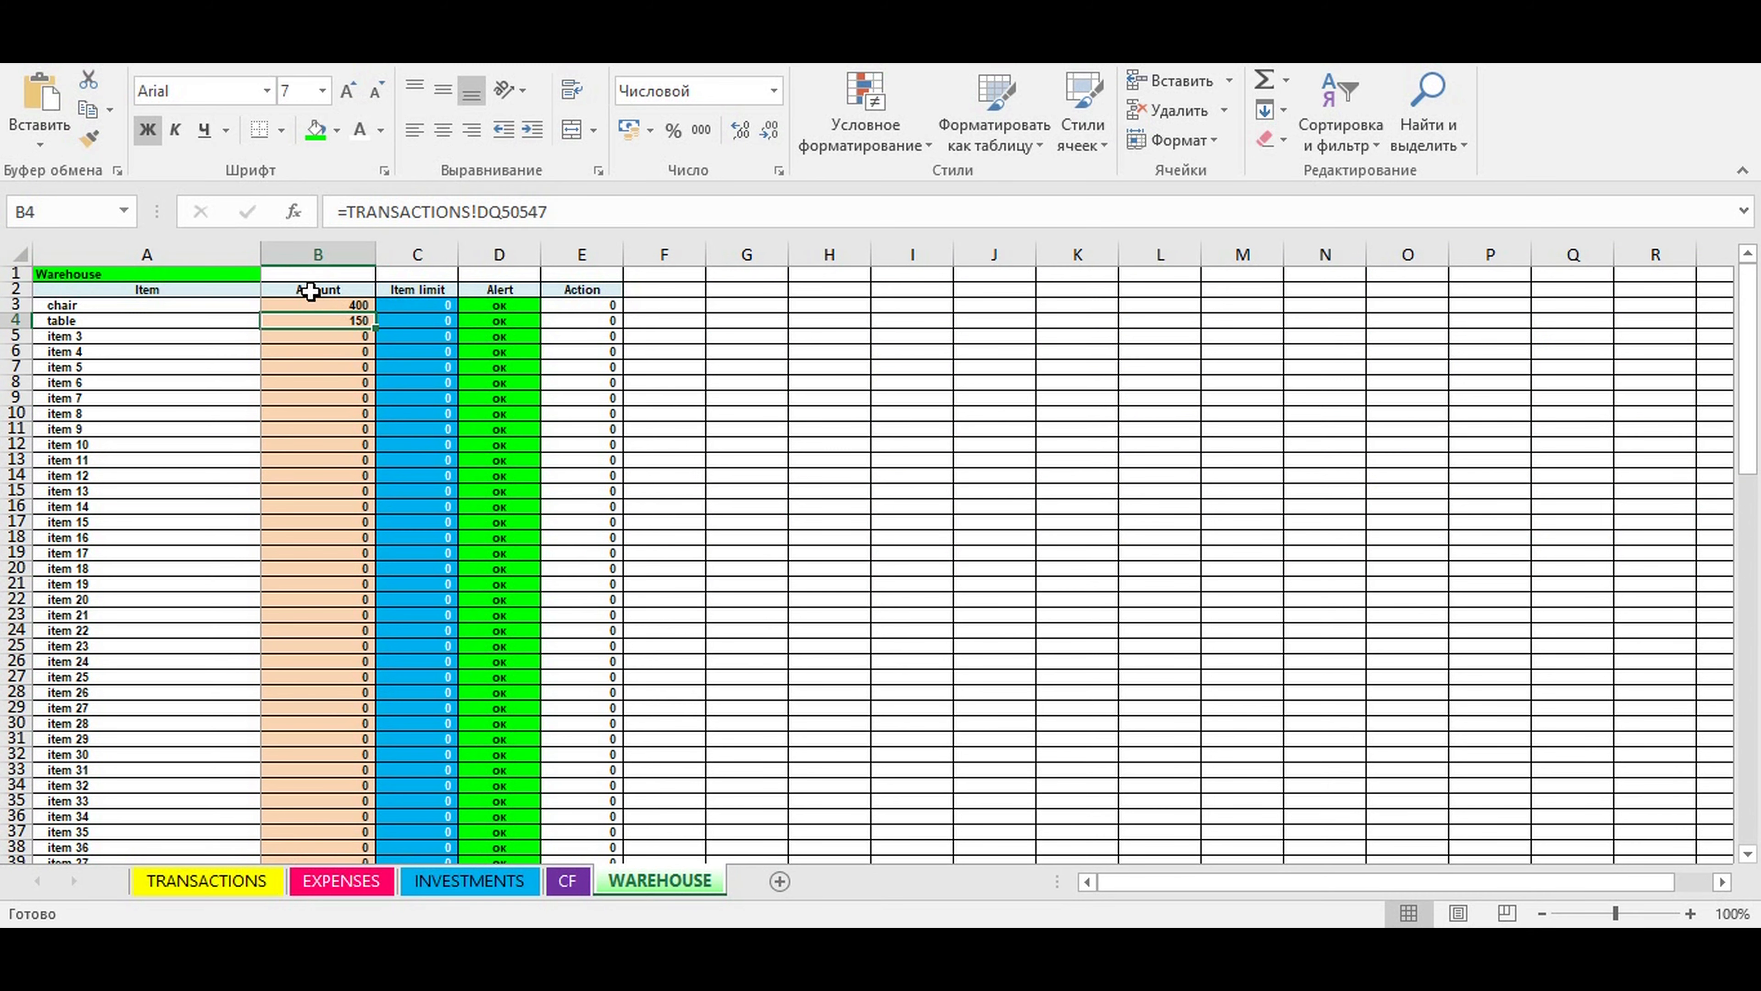
left_click_drag(318, 306, 325, 526)
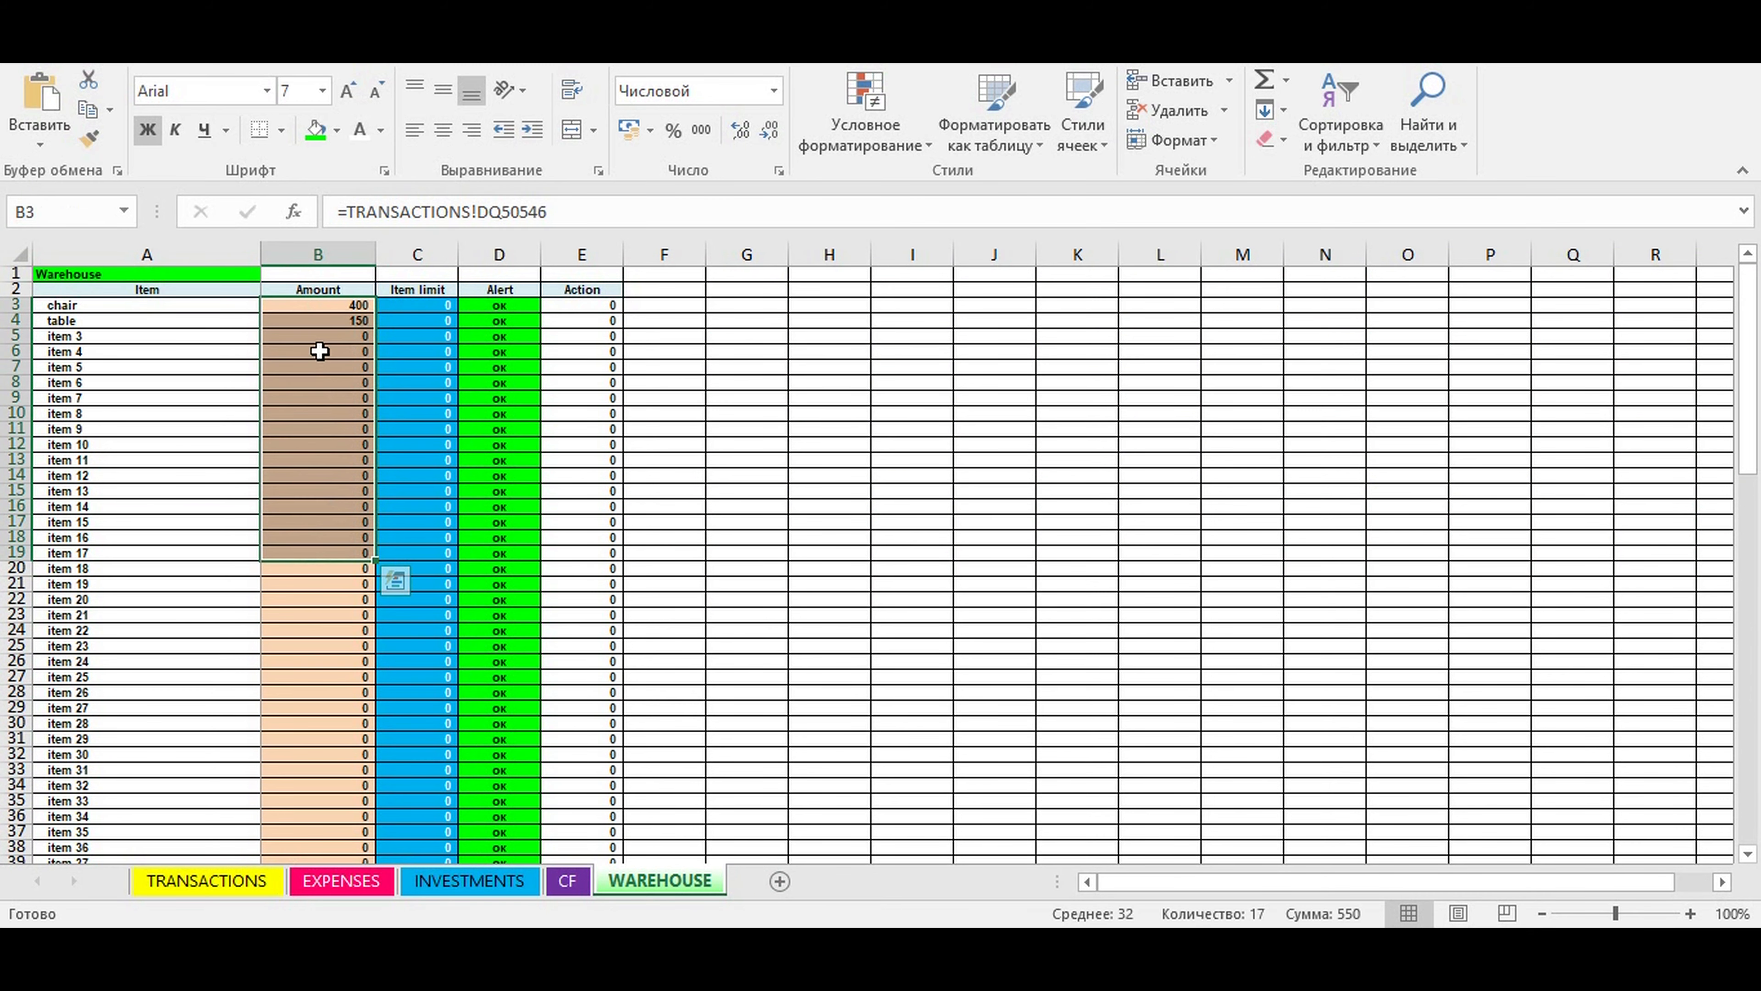
left_click_drag(316, 305, 350, 589)
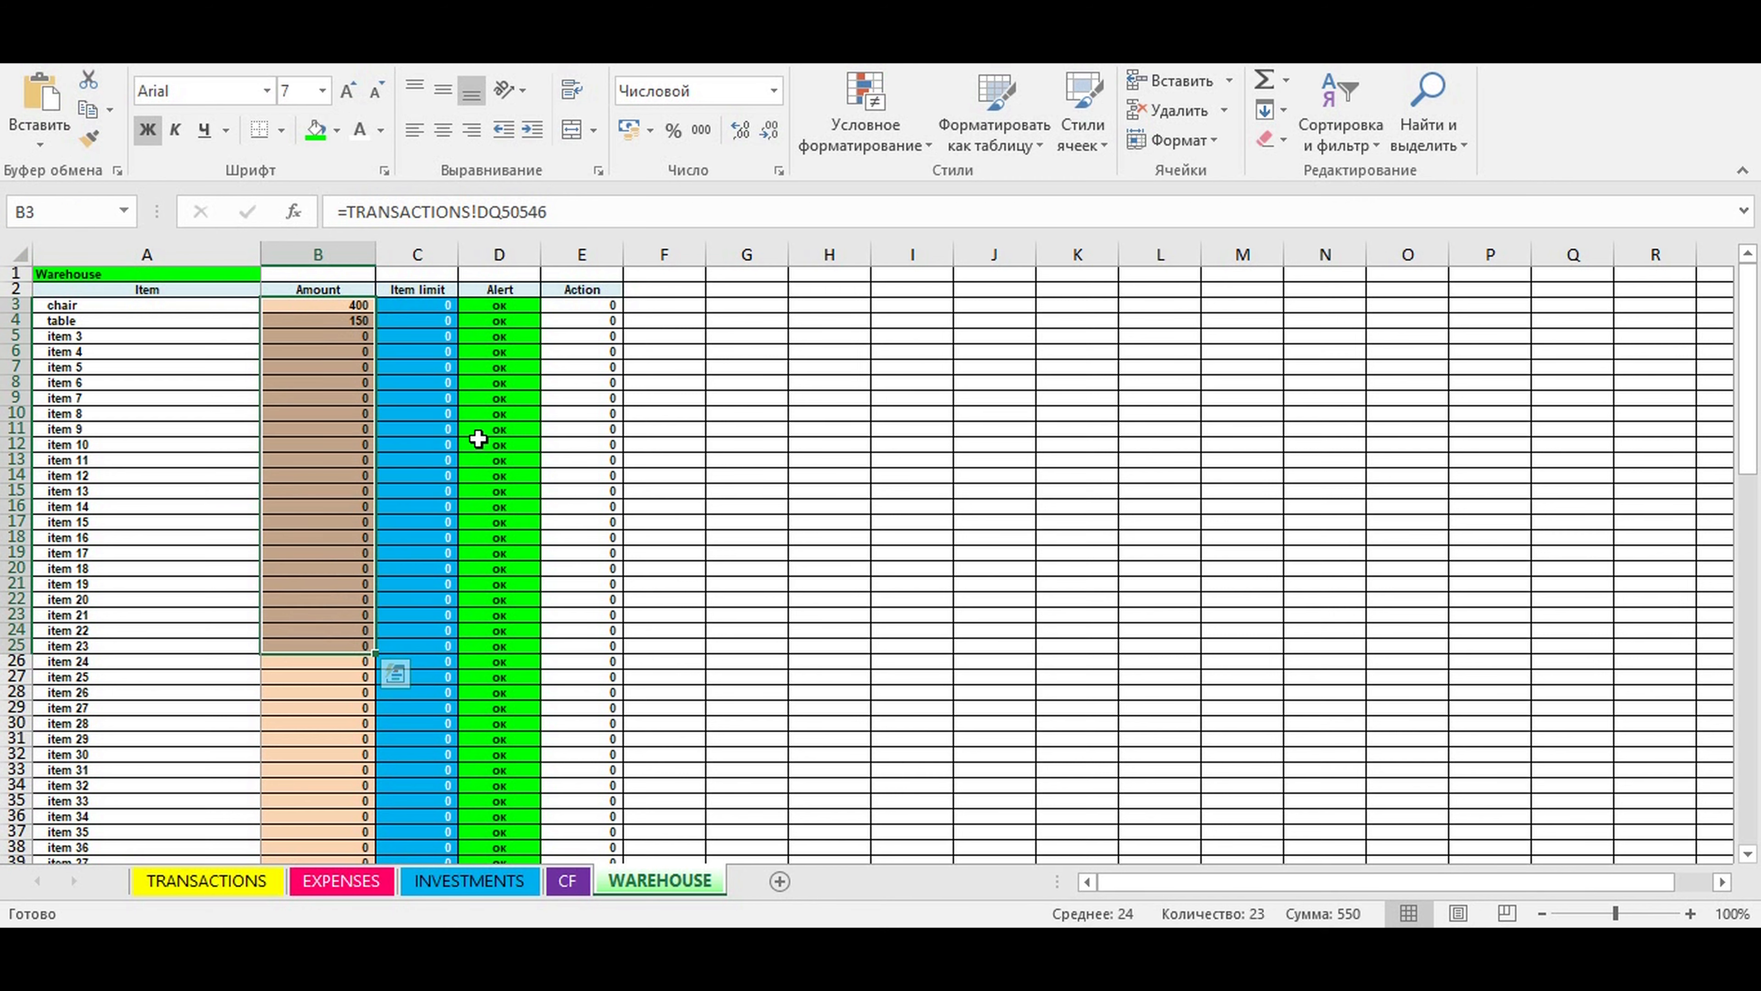
left_click(492, 412)
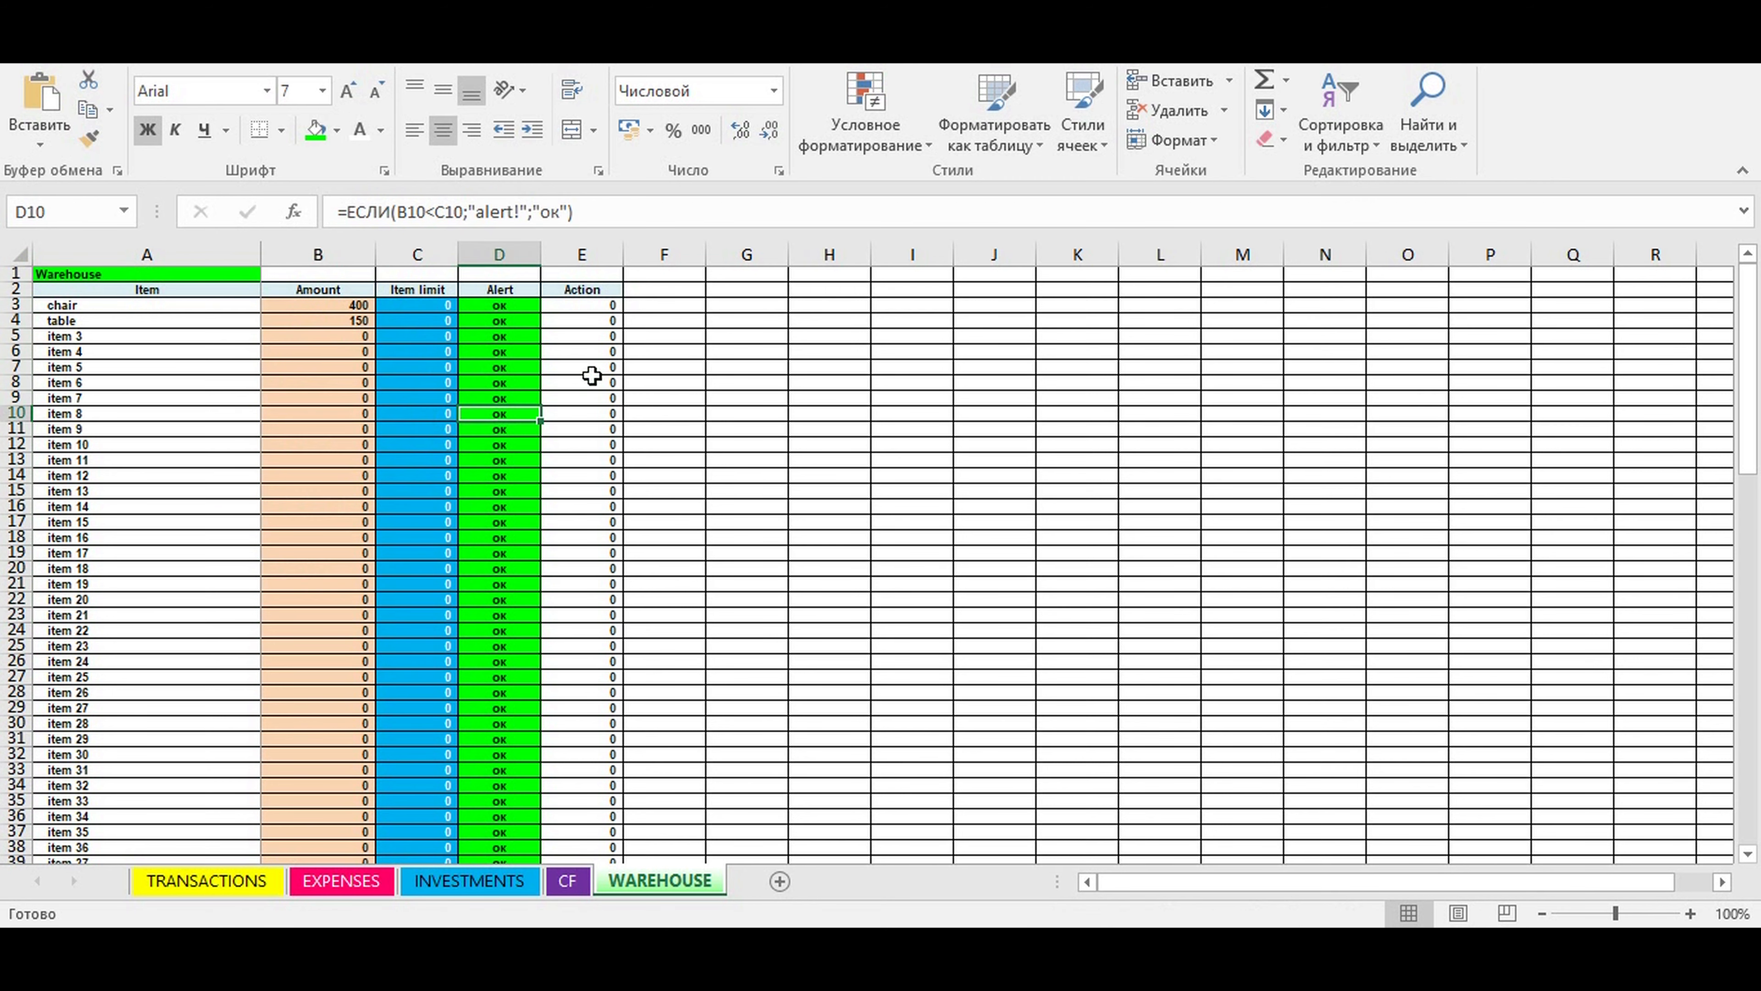
left_click(773, 383)
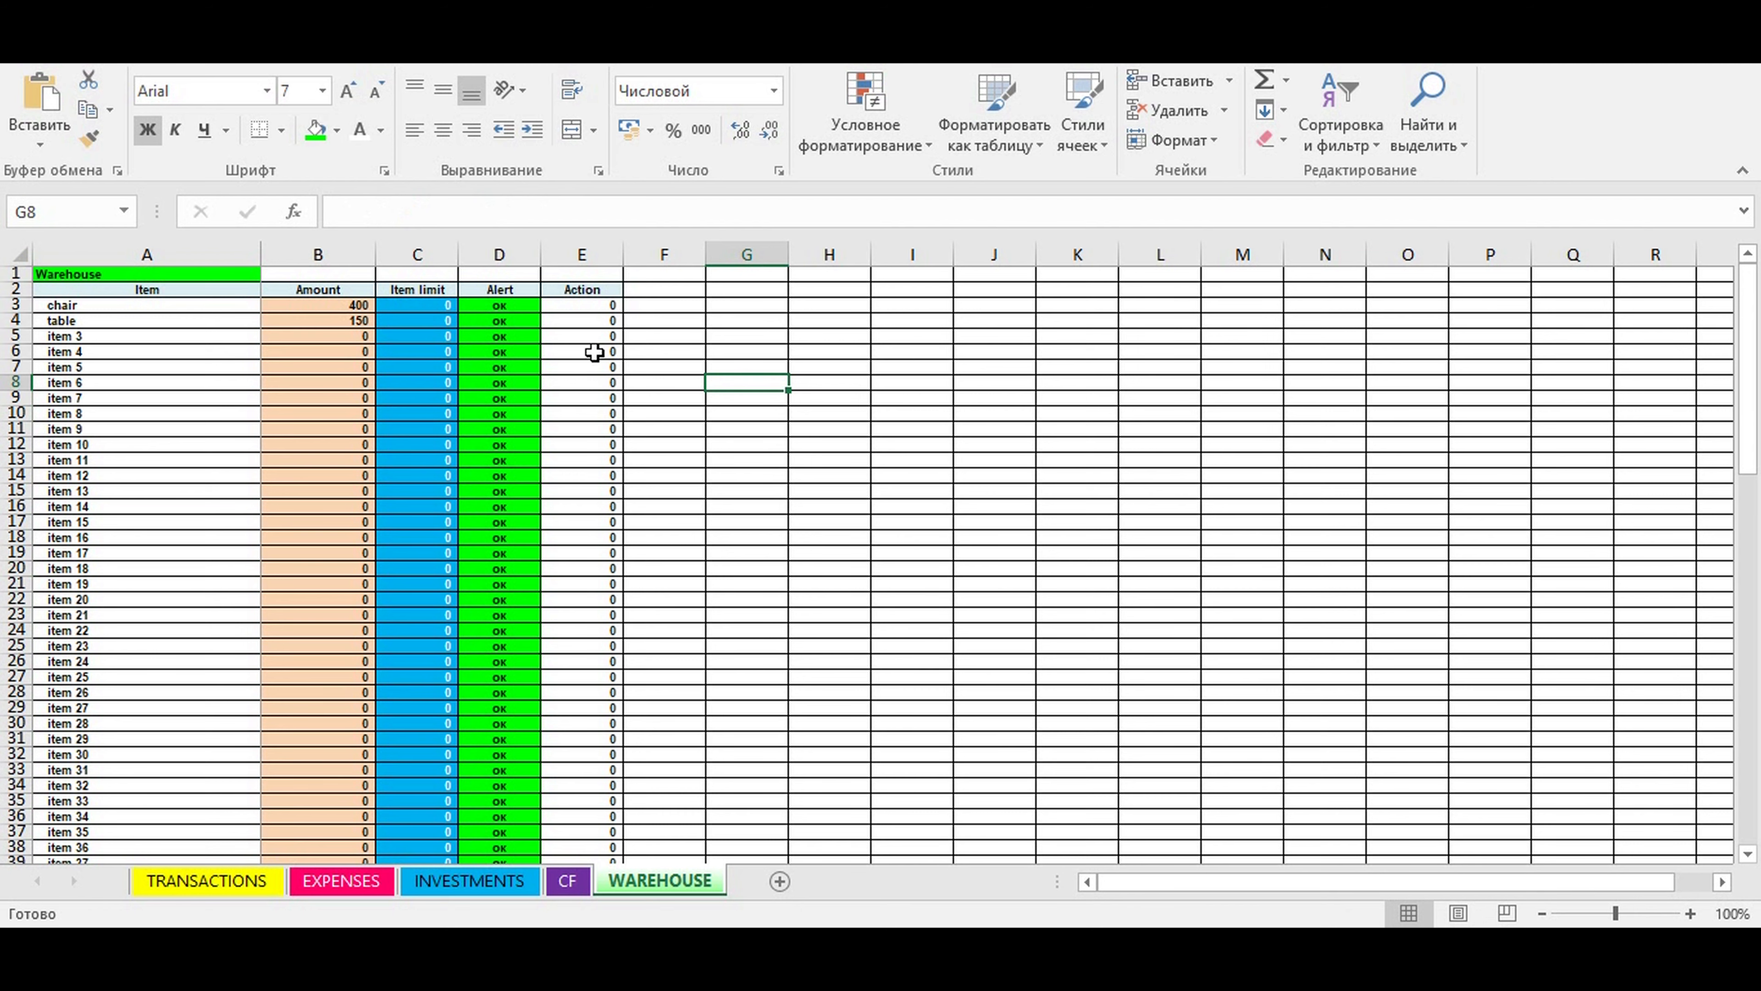
left_click(418, 305)
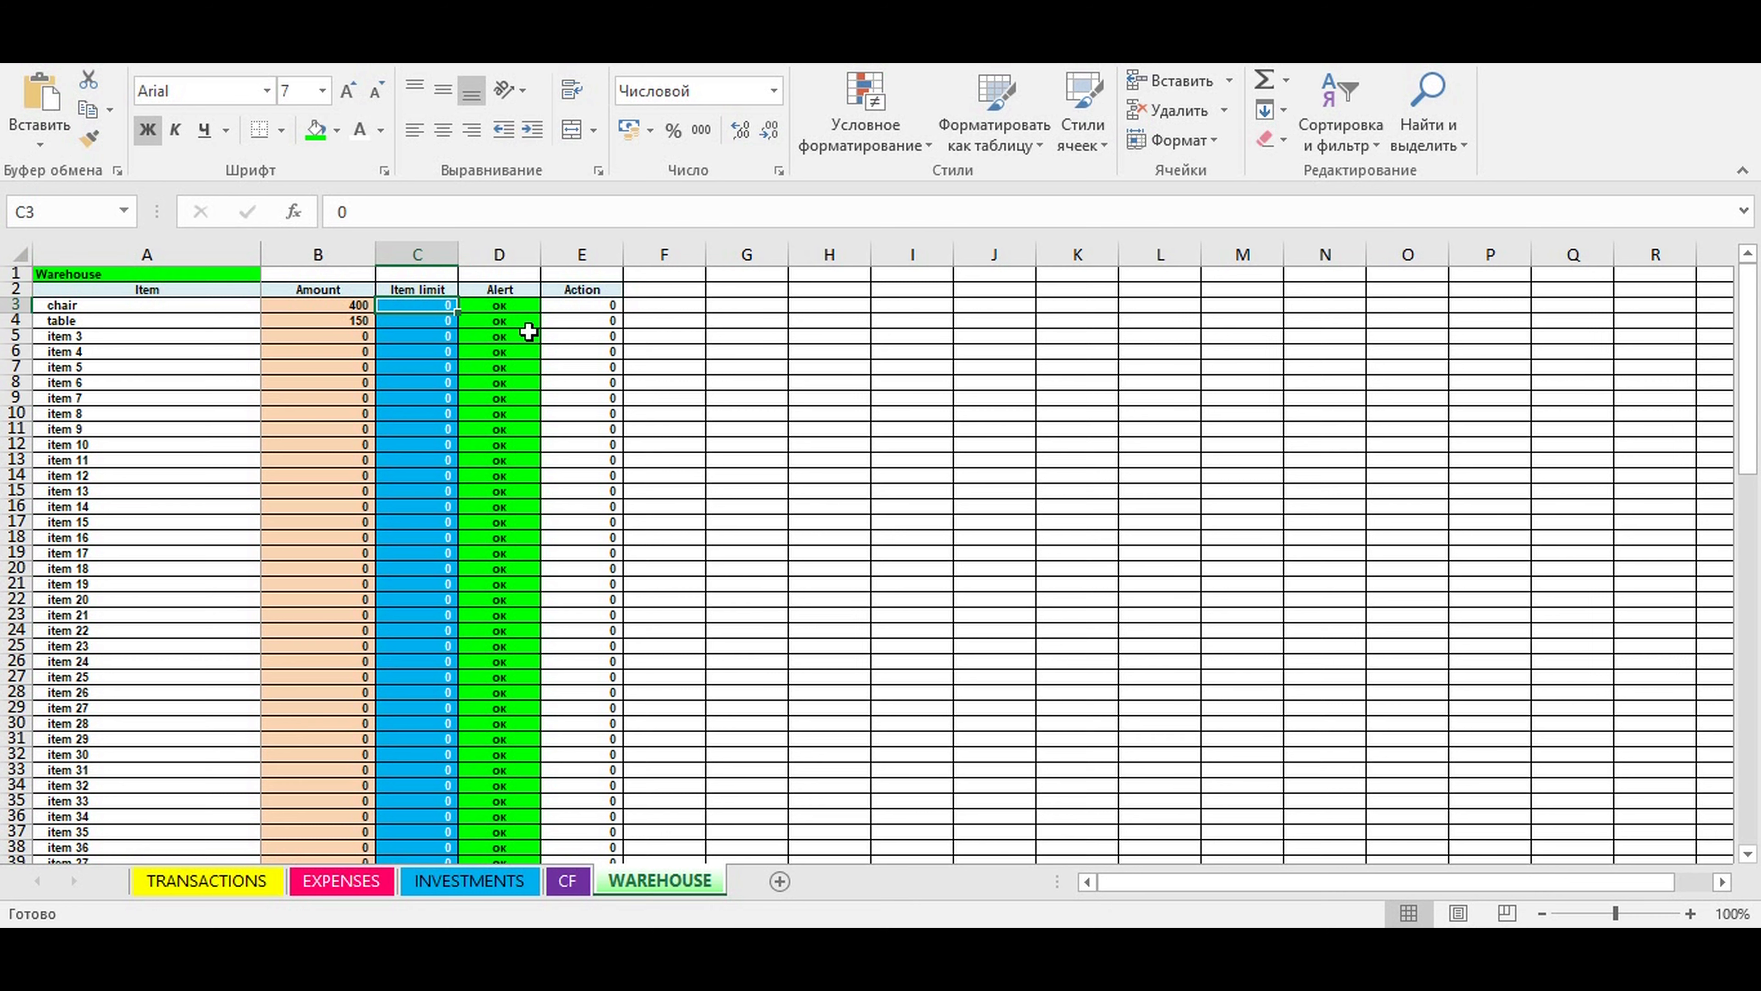
left_click(433, 339)
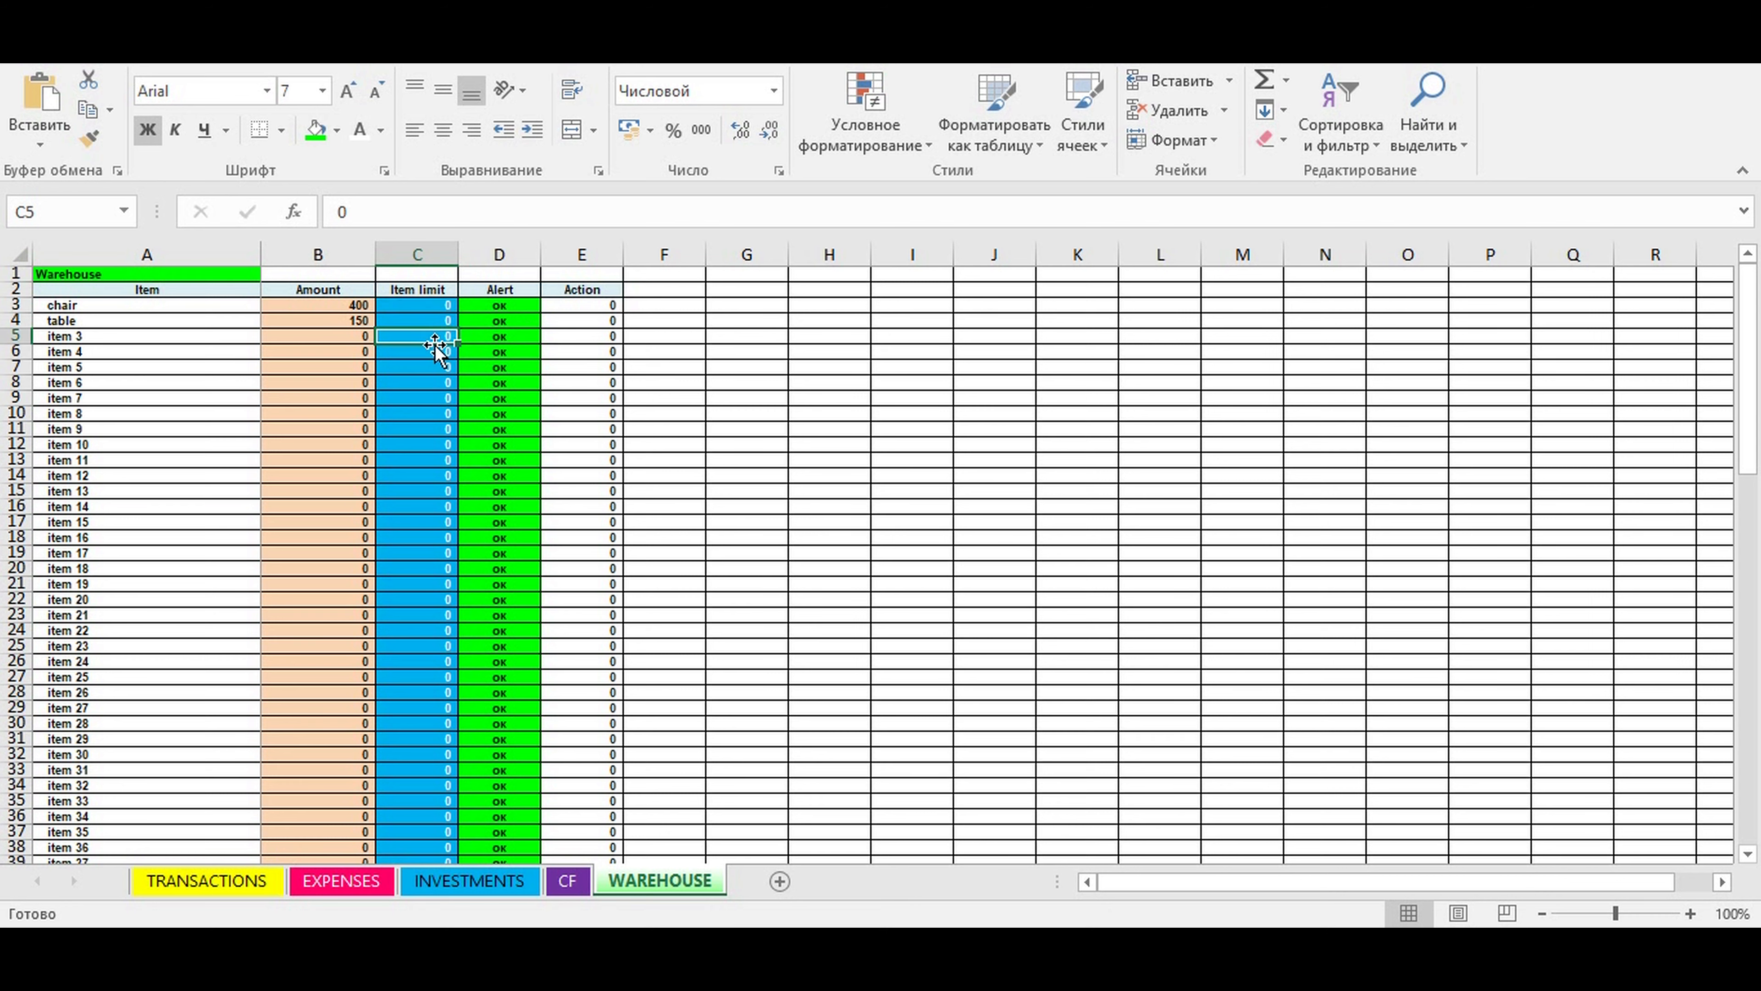
left_click(300, 308)
left_click_drag(300, 308, 154, 314)
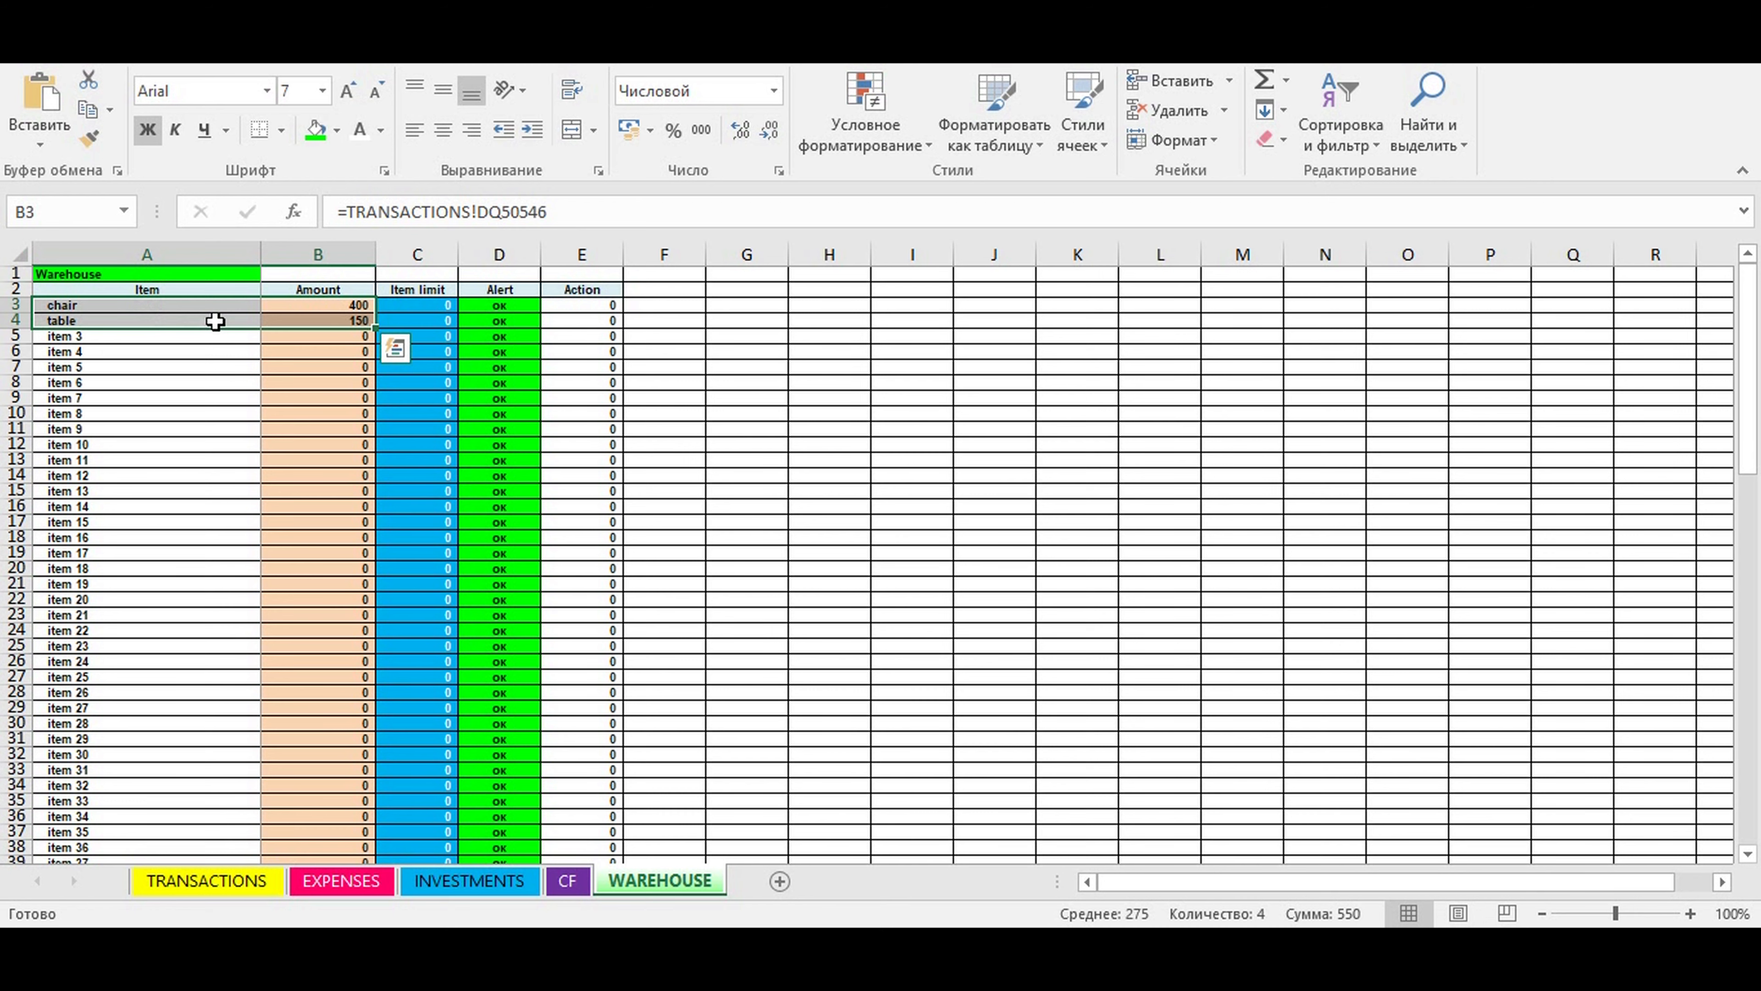
left_click(472, 320)
- Set the item limit for chair to 500 and check its alert and action cells
left_click(421, 306)
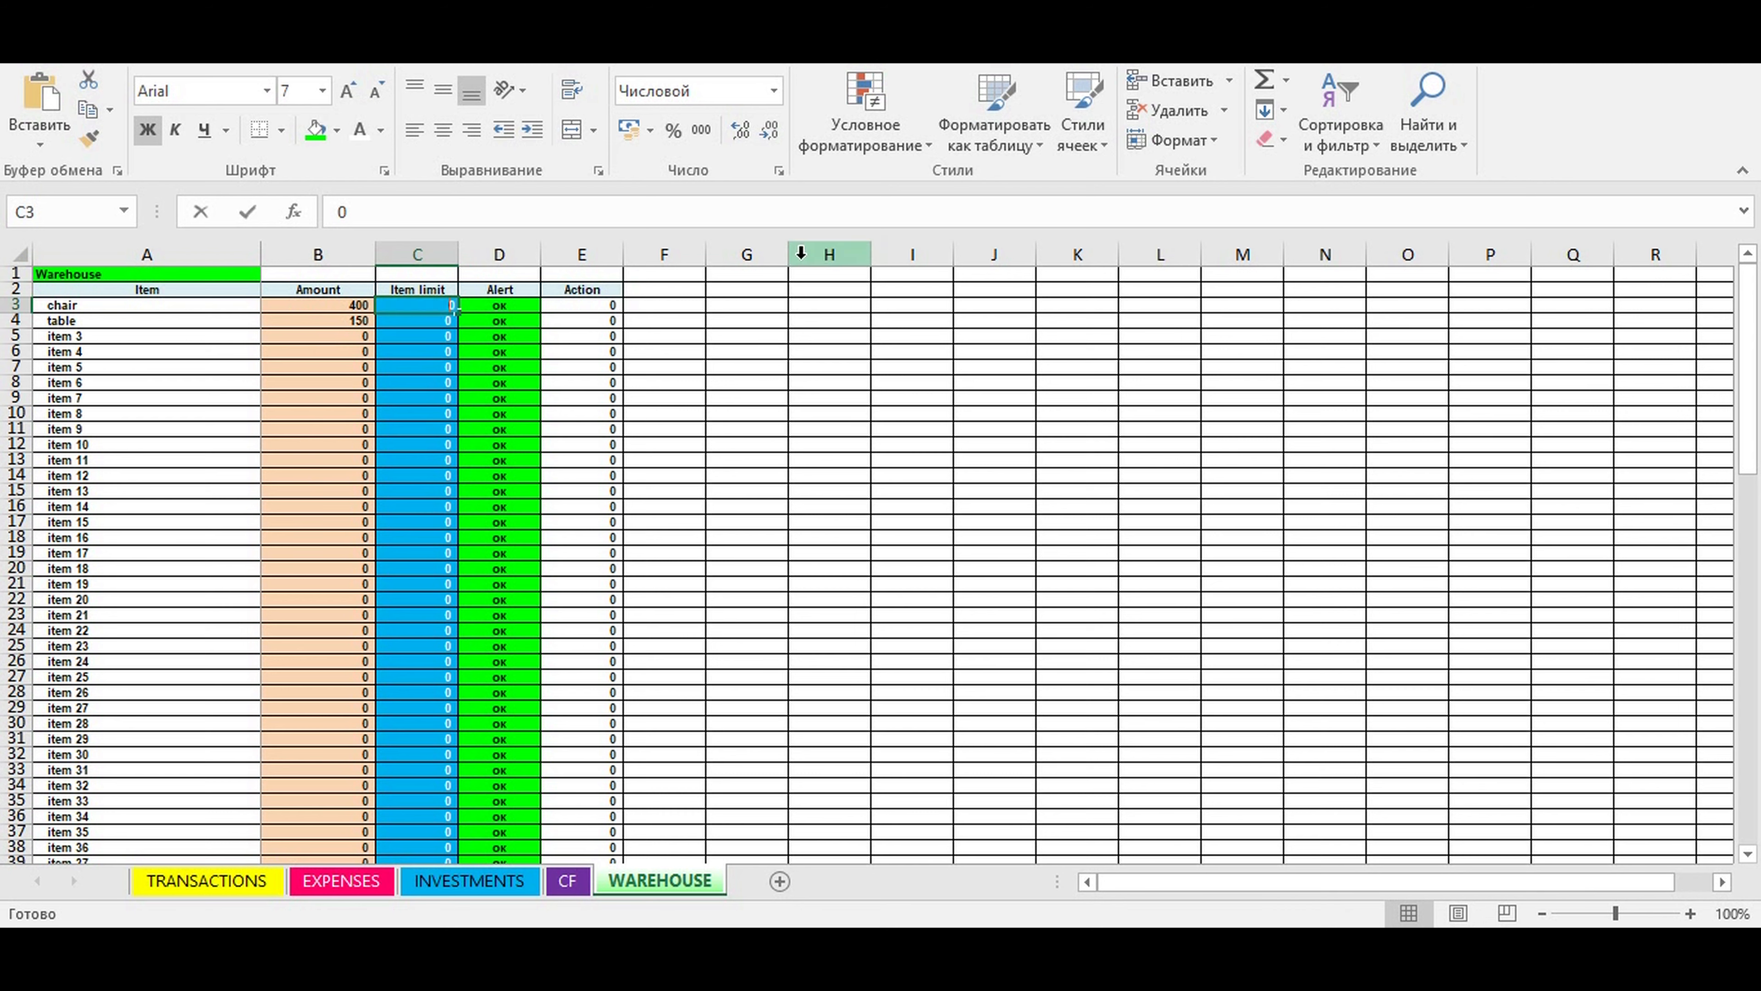
type("500")
key("ctrl+Return")
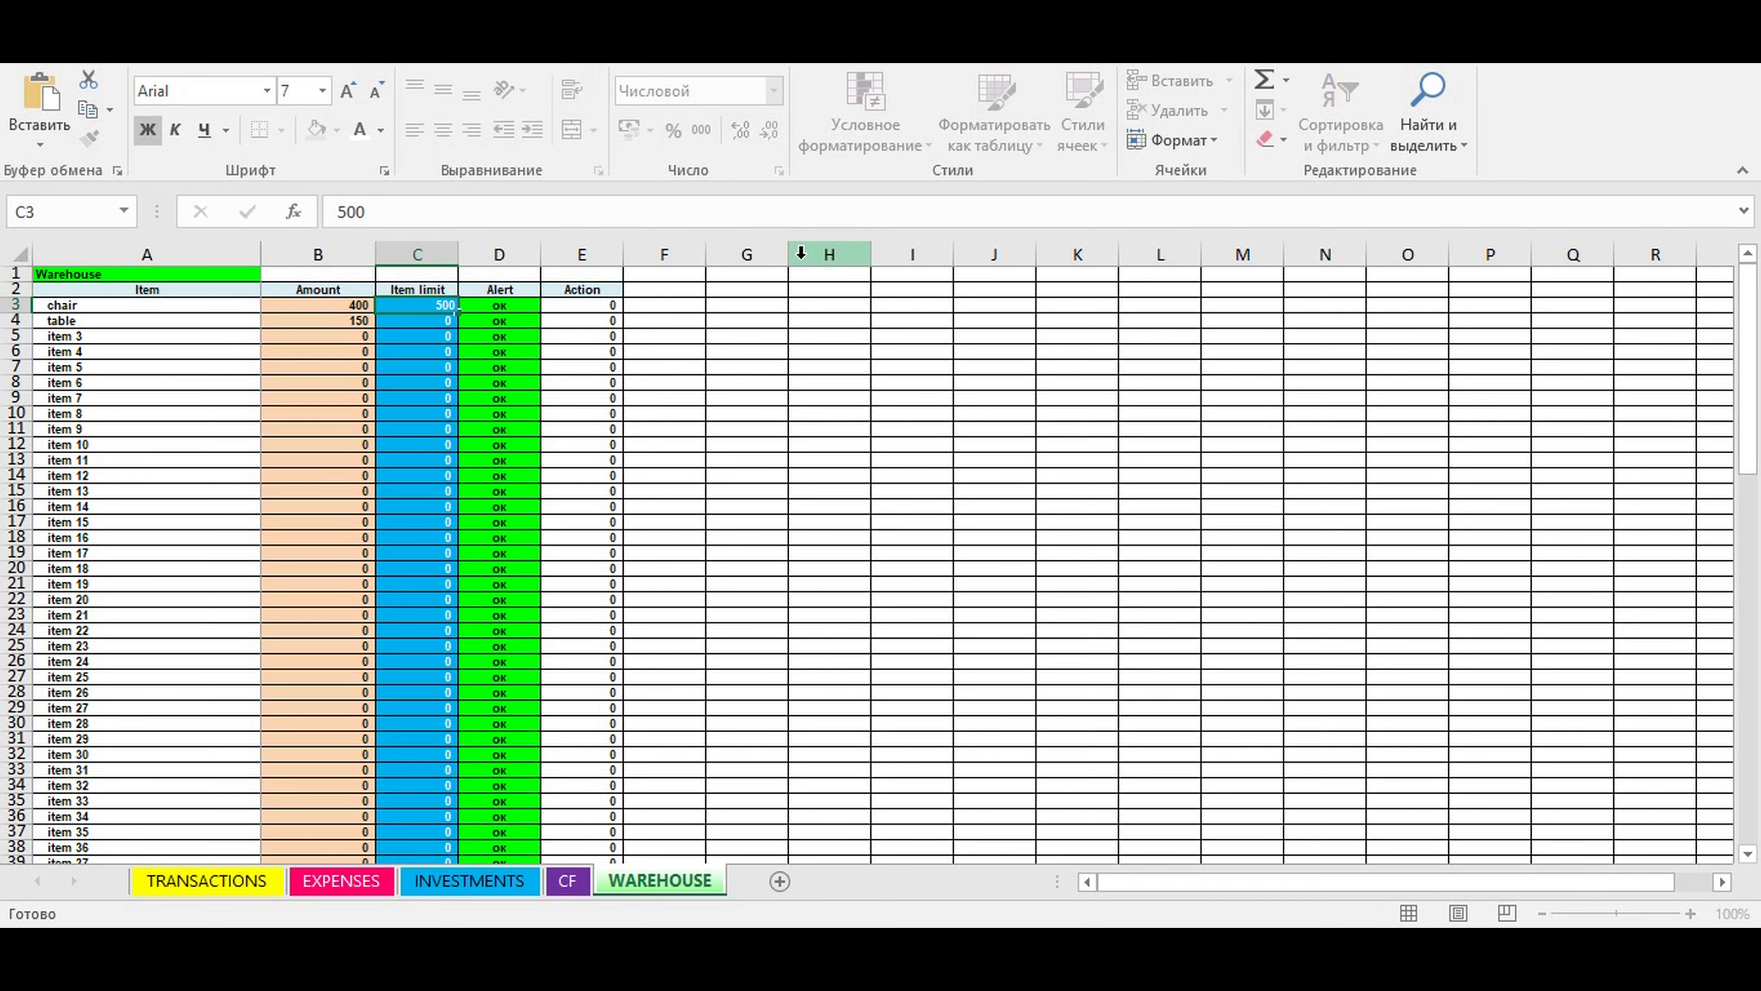
key("Return")
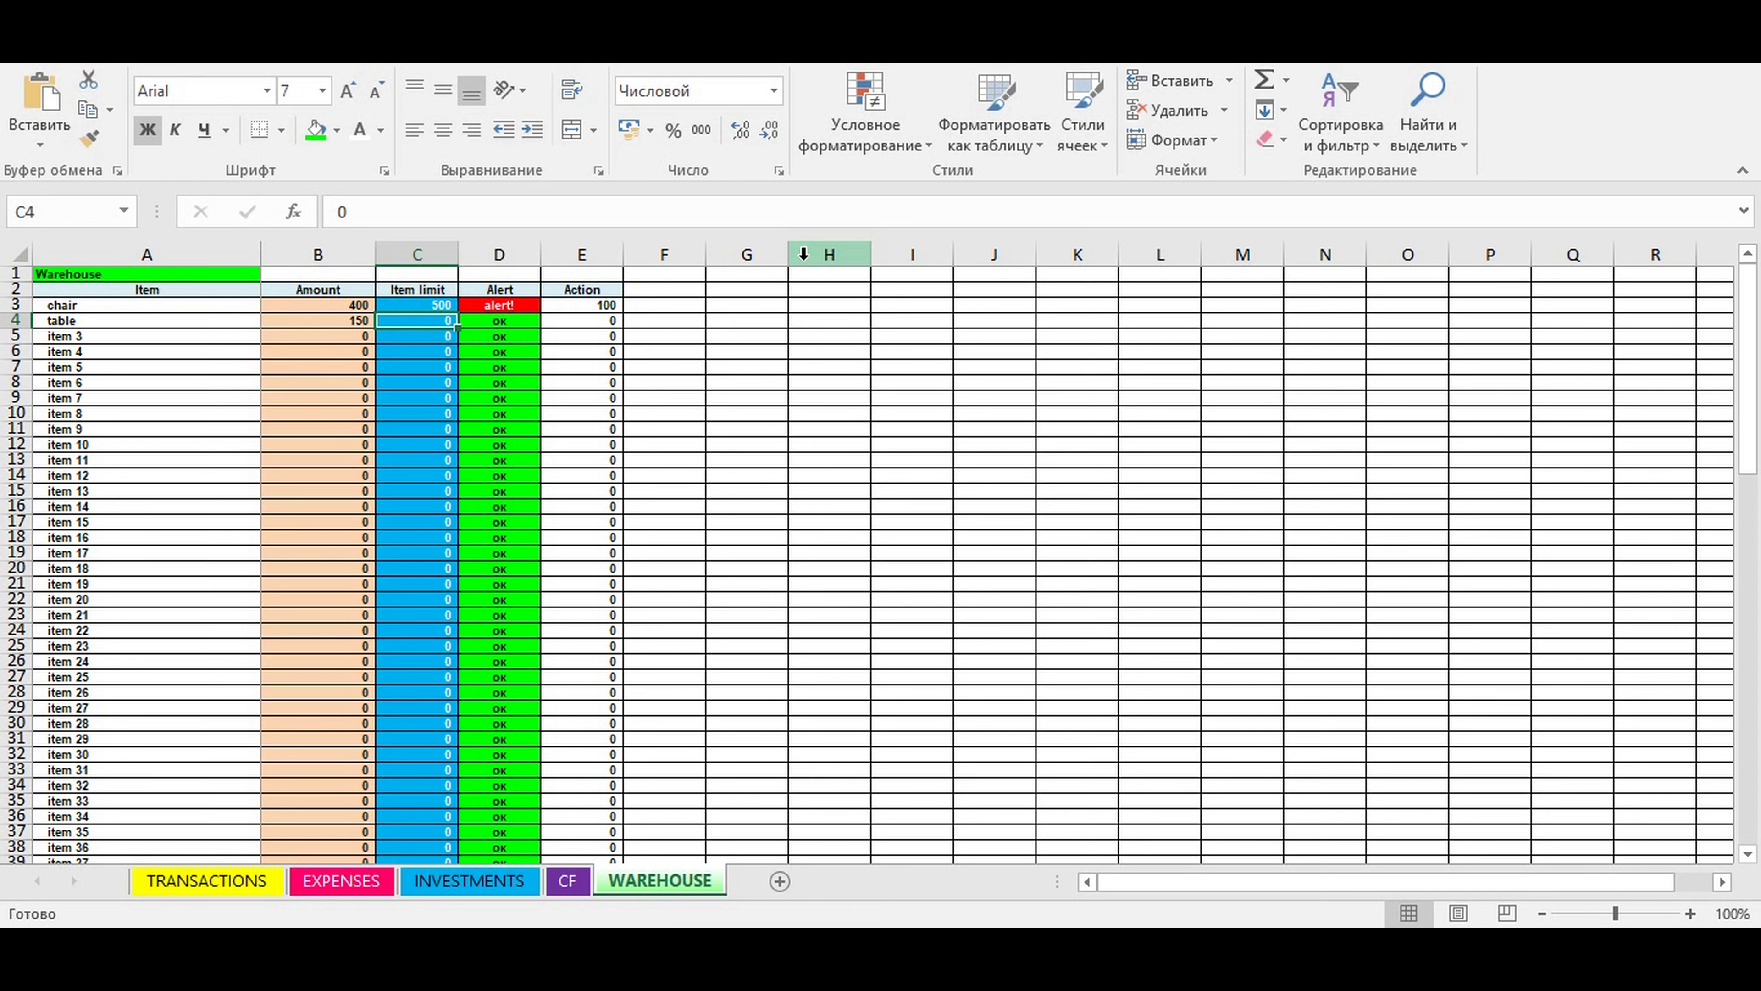
left_click(600, 383)
left_click(471, 306)
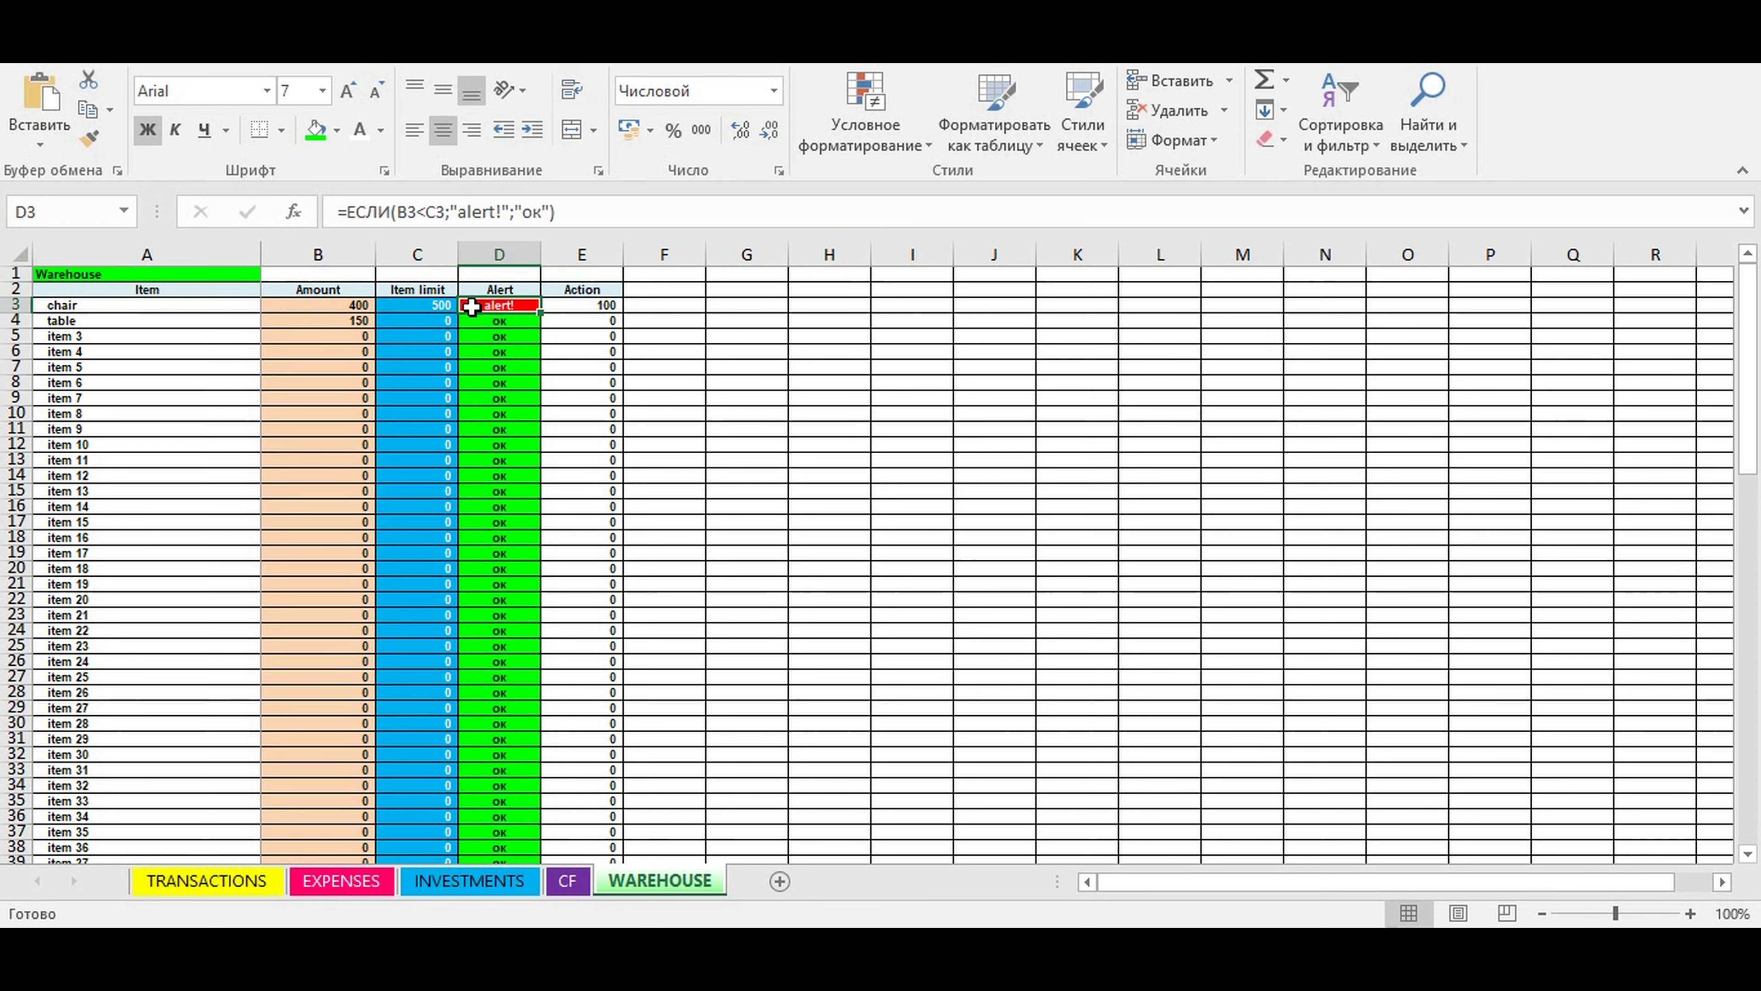
left_click(602, 305)
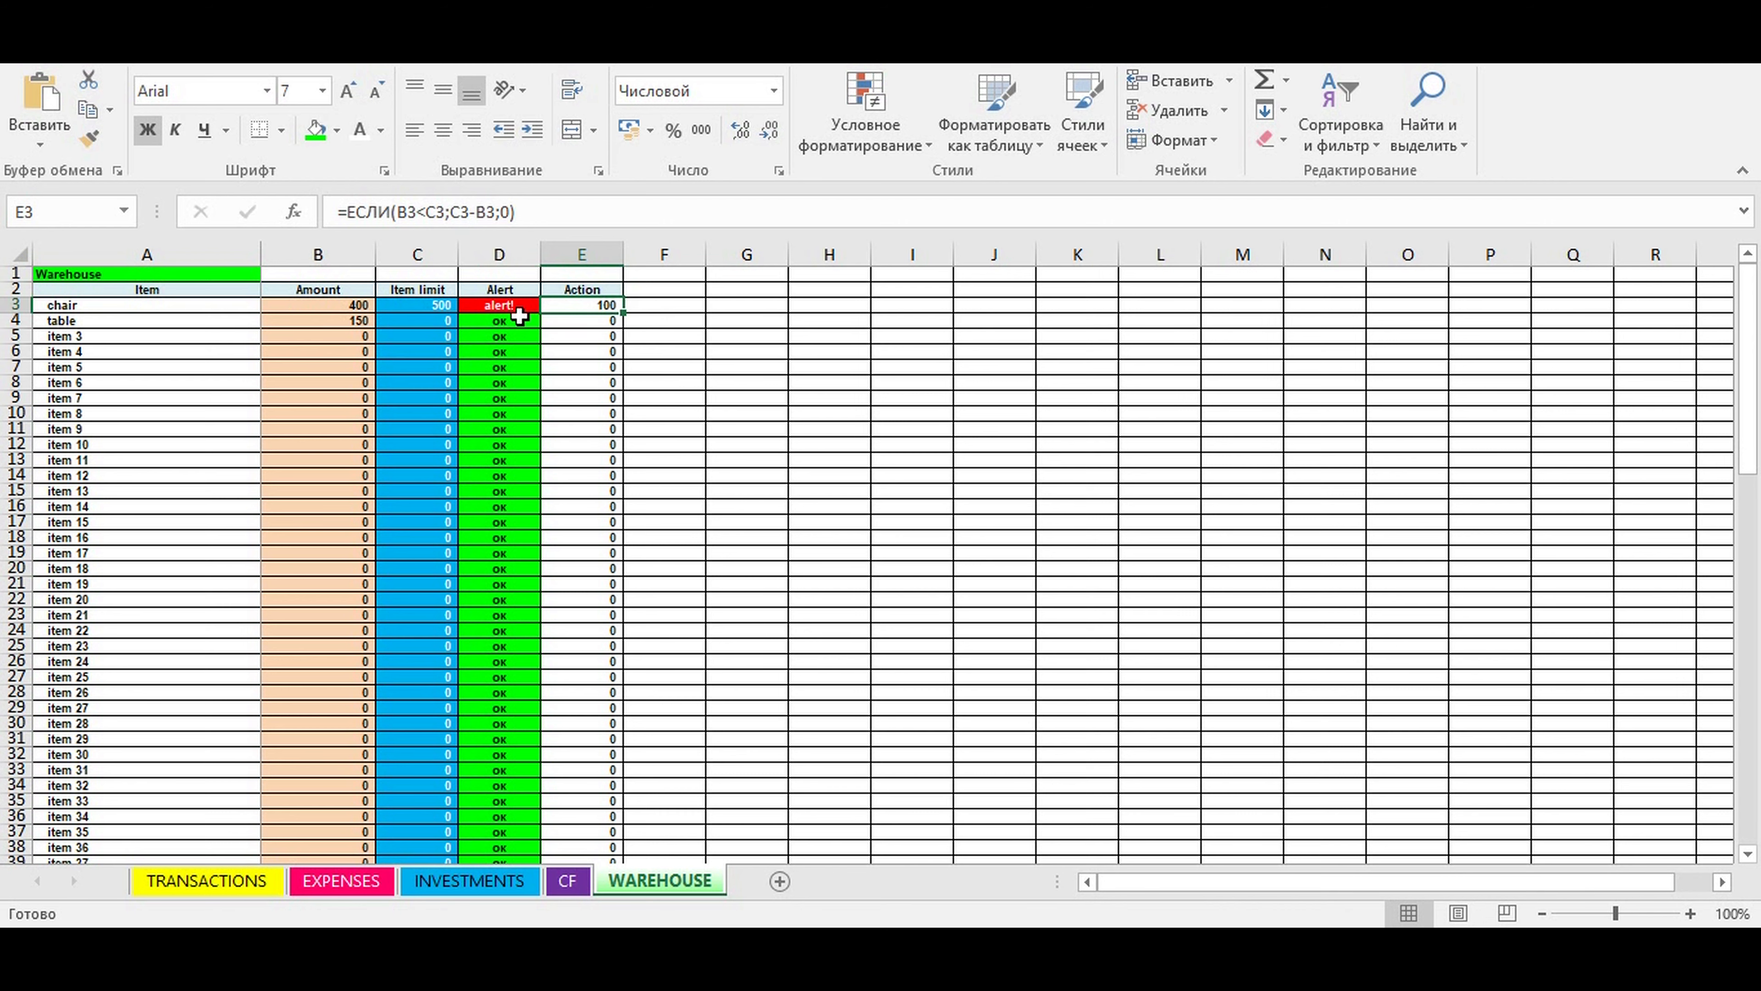
- Set the item limit for table to 200 and check its alert and action cells
left_click(432, 320)
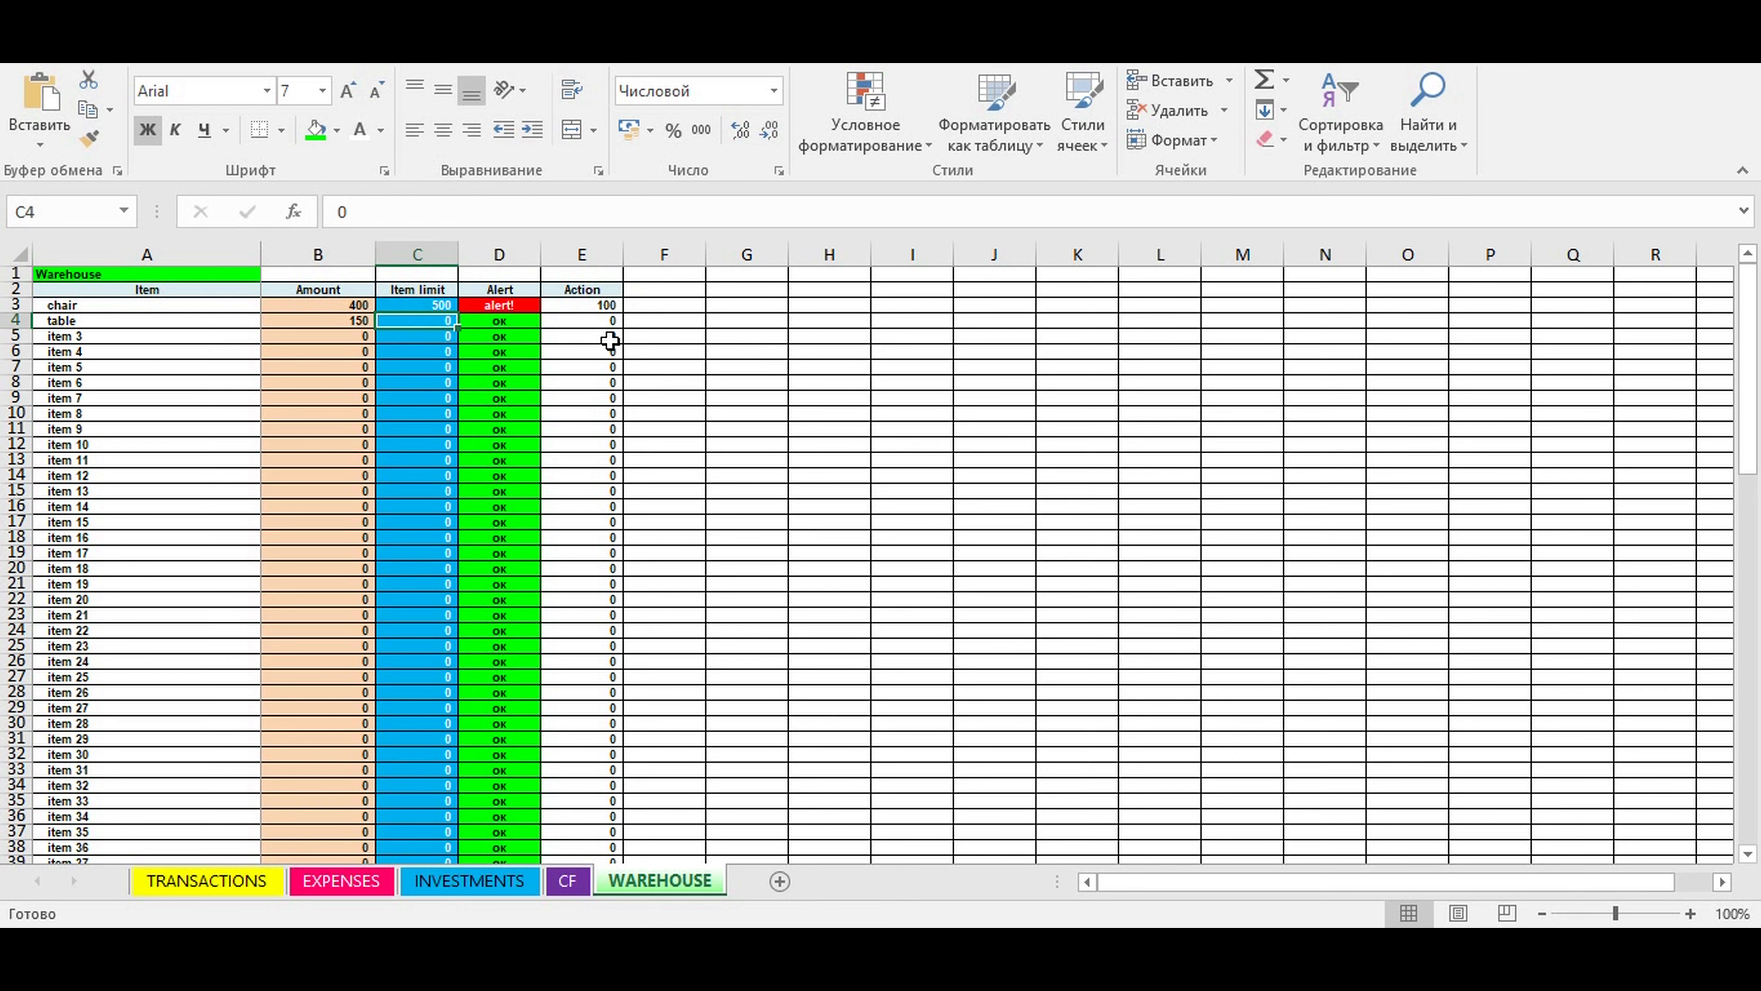
type("200")
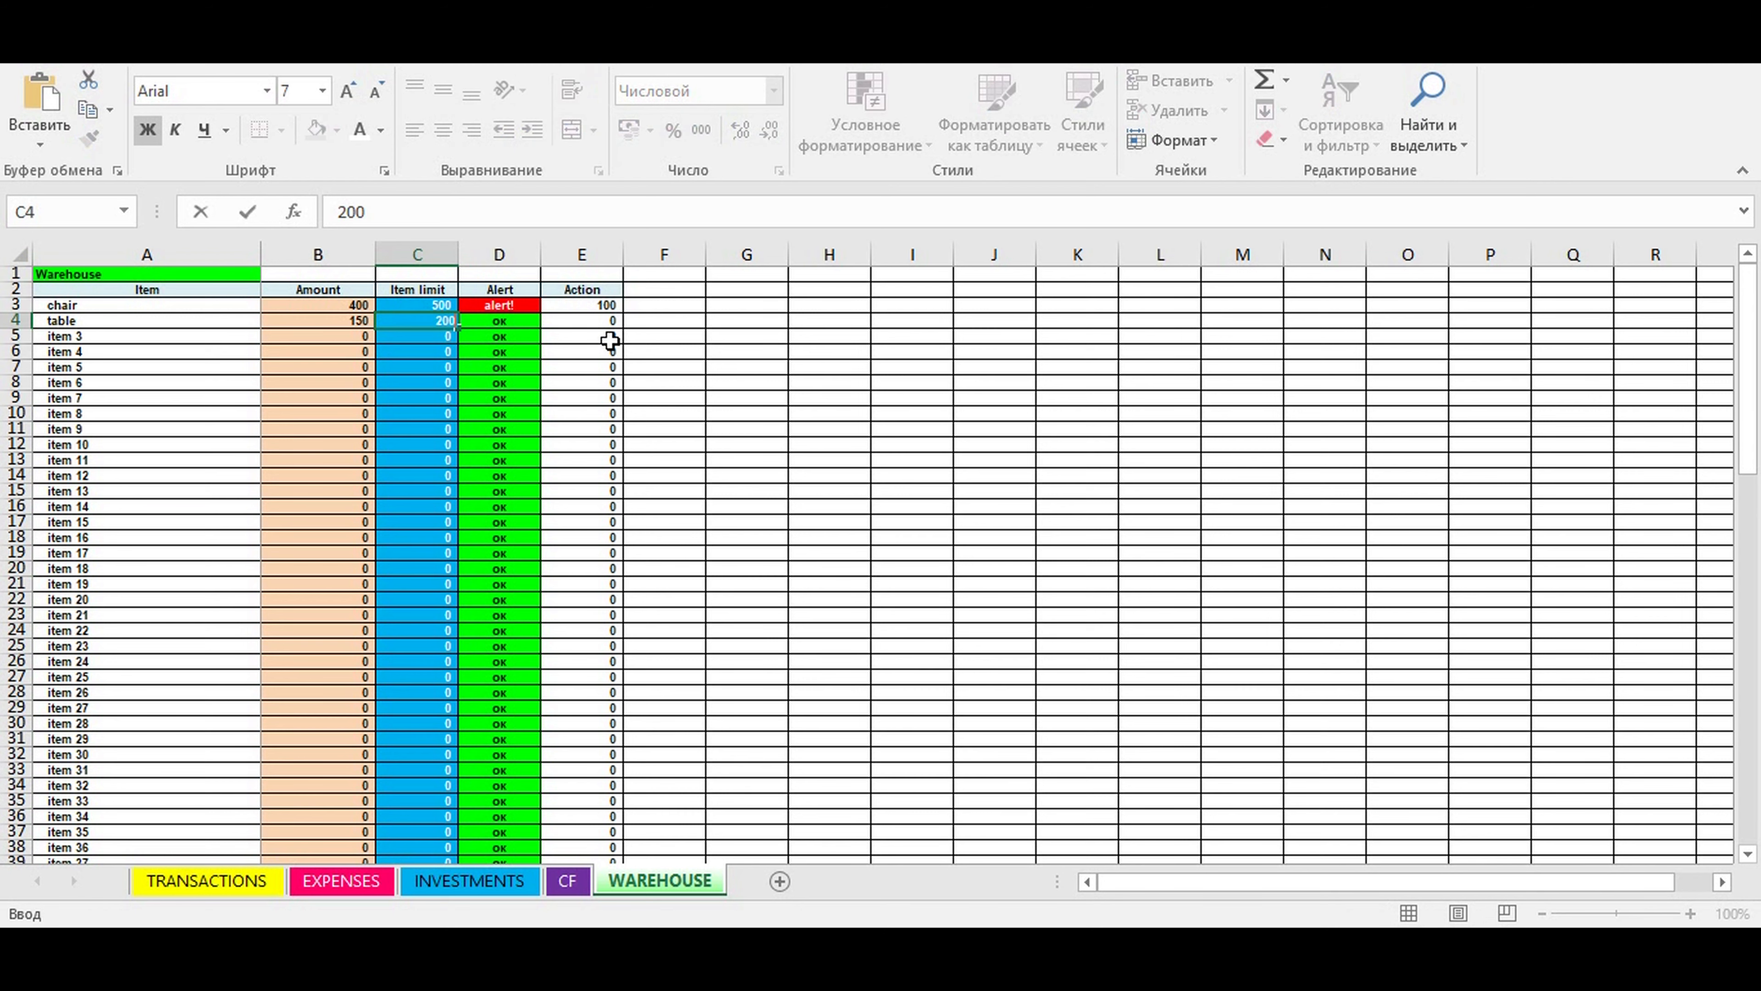
key("ctrl+Return")
left_click(594, 366)
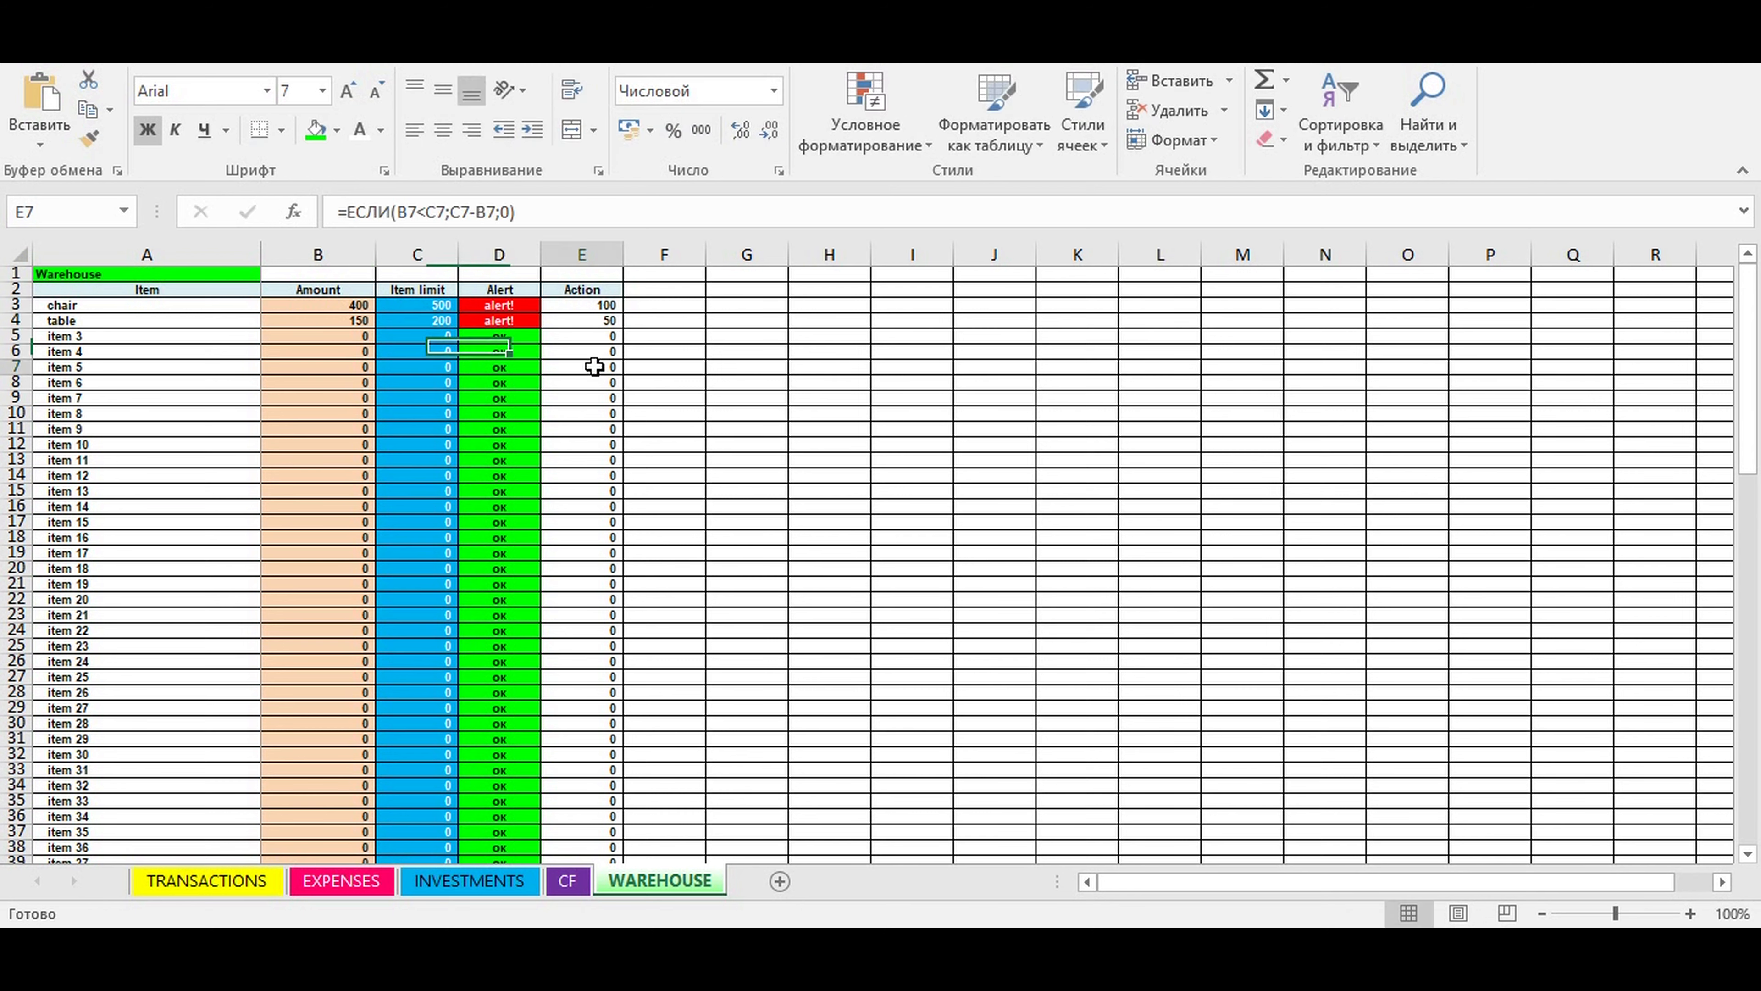
left_click(500, 319)
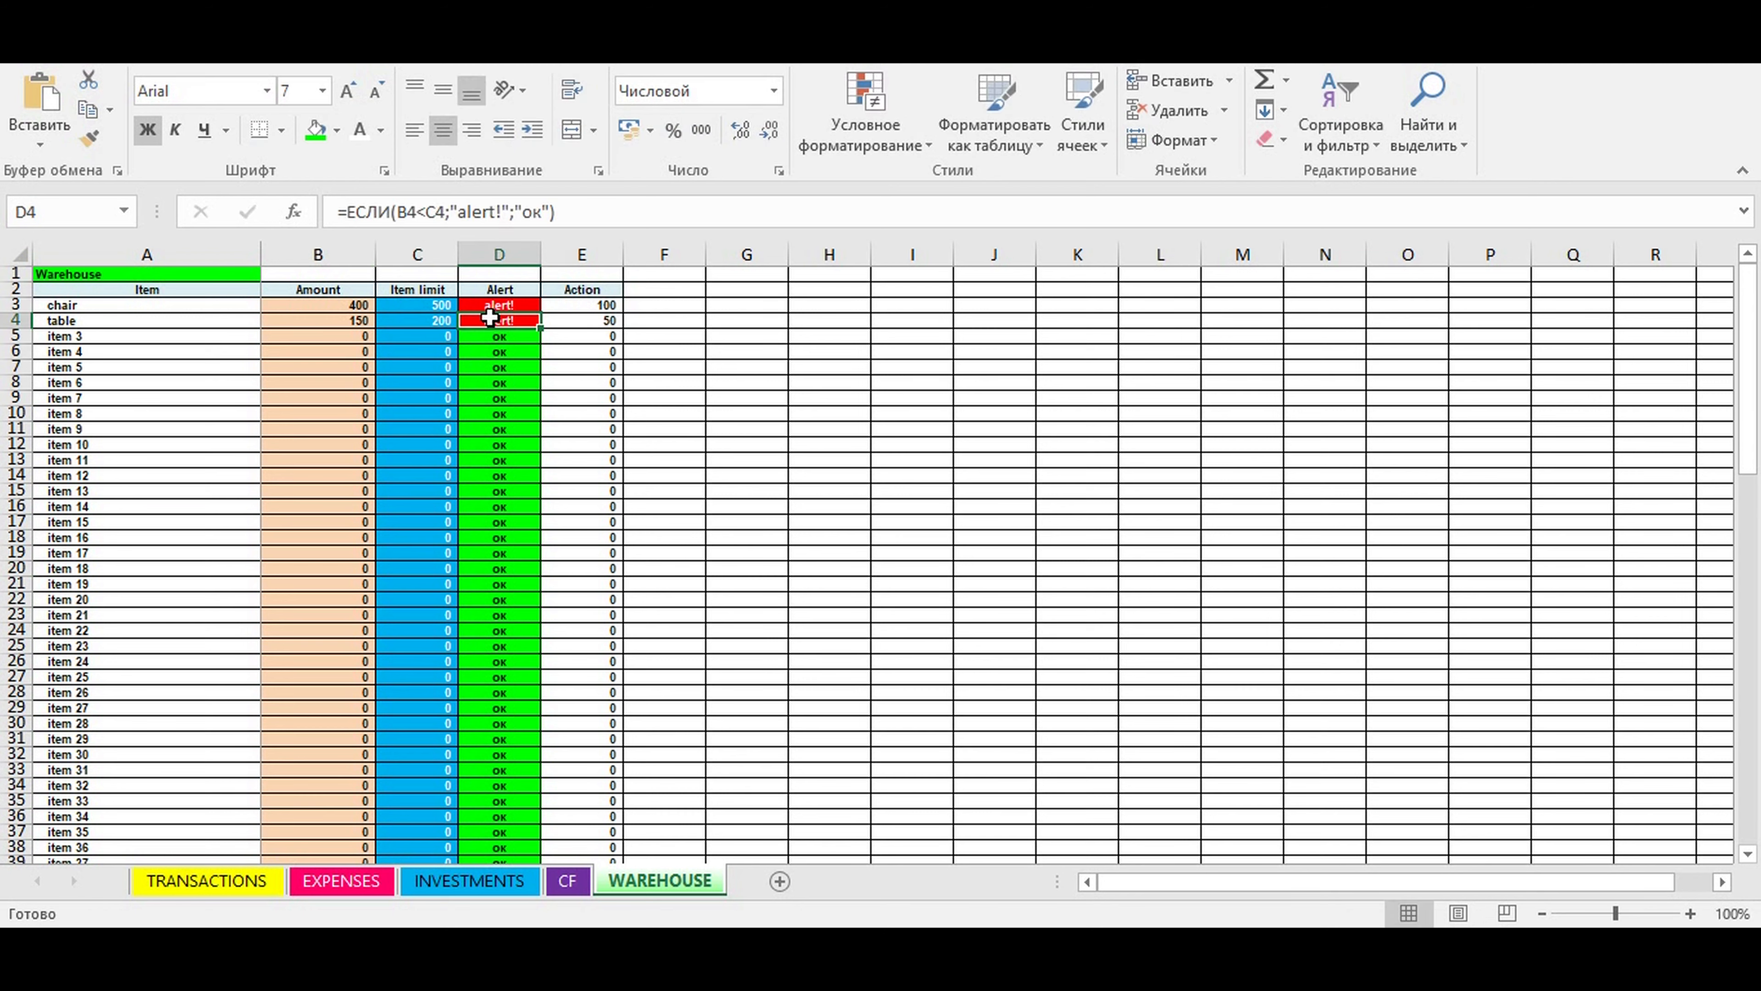
left_click(577, 322)
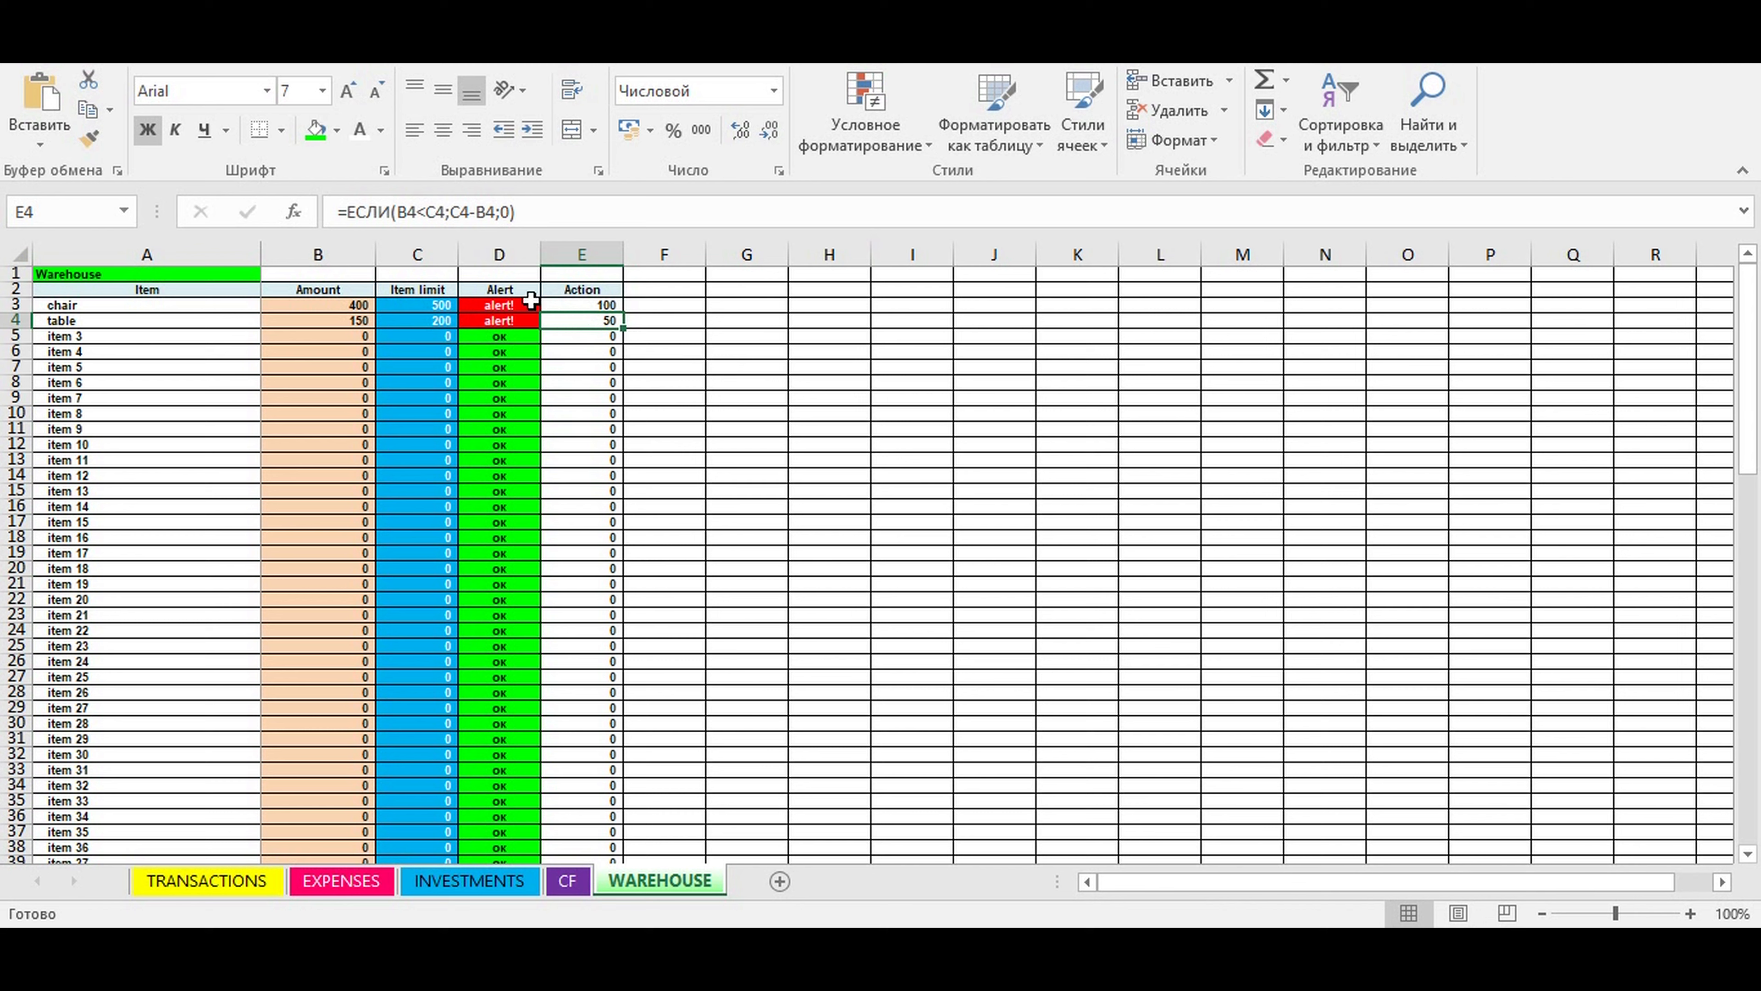
- Compare the action quantities with the item limits for chair and table on the WAREHOUSE sheet
left_click_drag(588, 305, 582, 325)
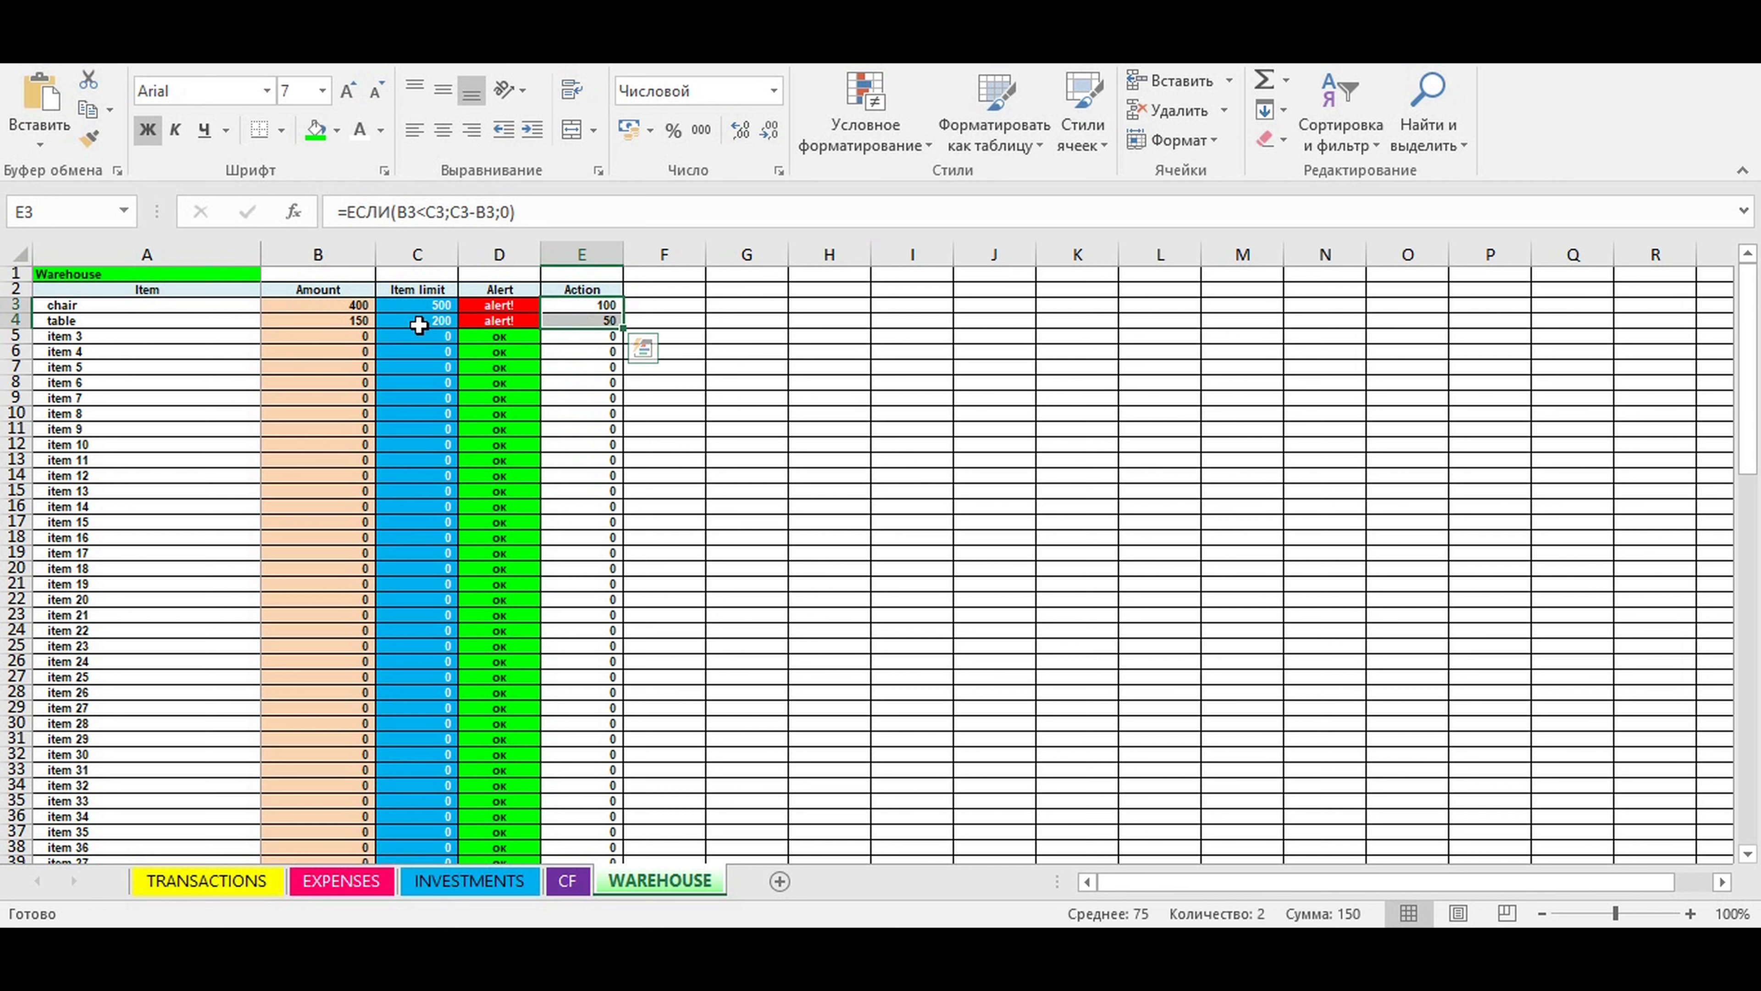
left_click_drag(402, 305, 438, 319)
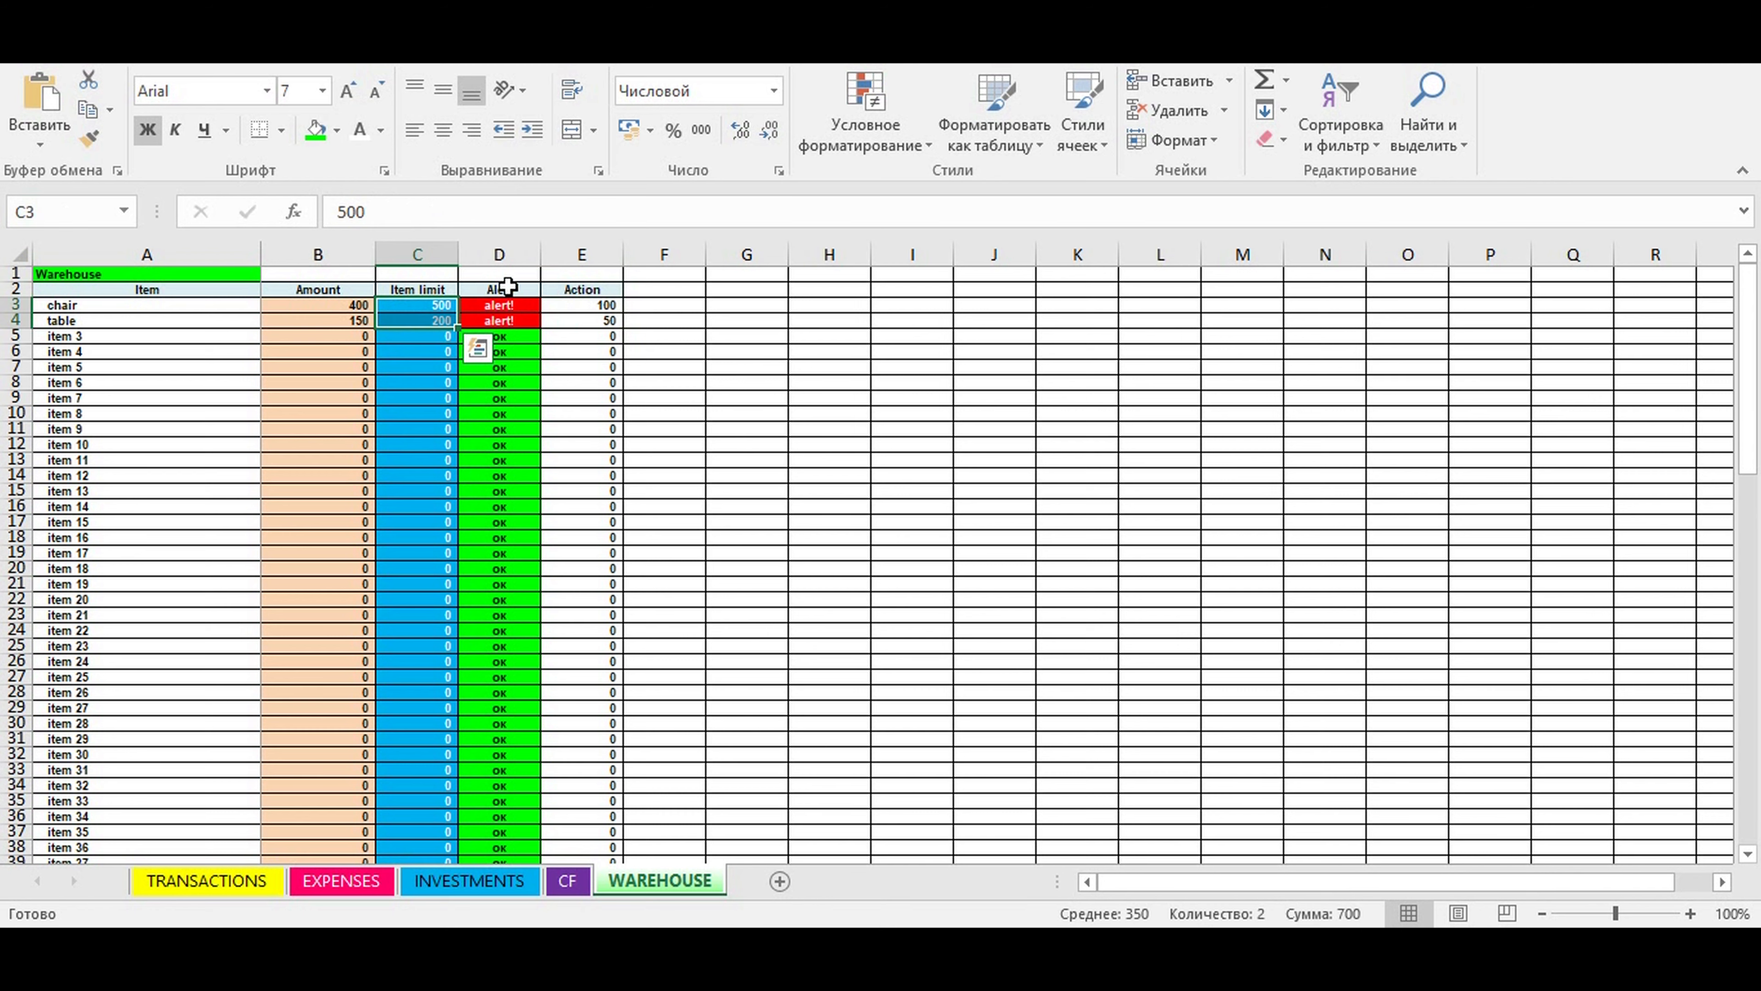
left_click(646, 410)
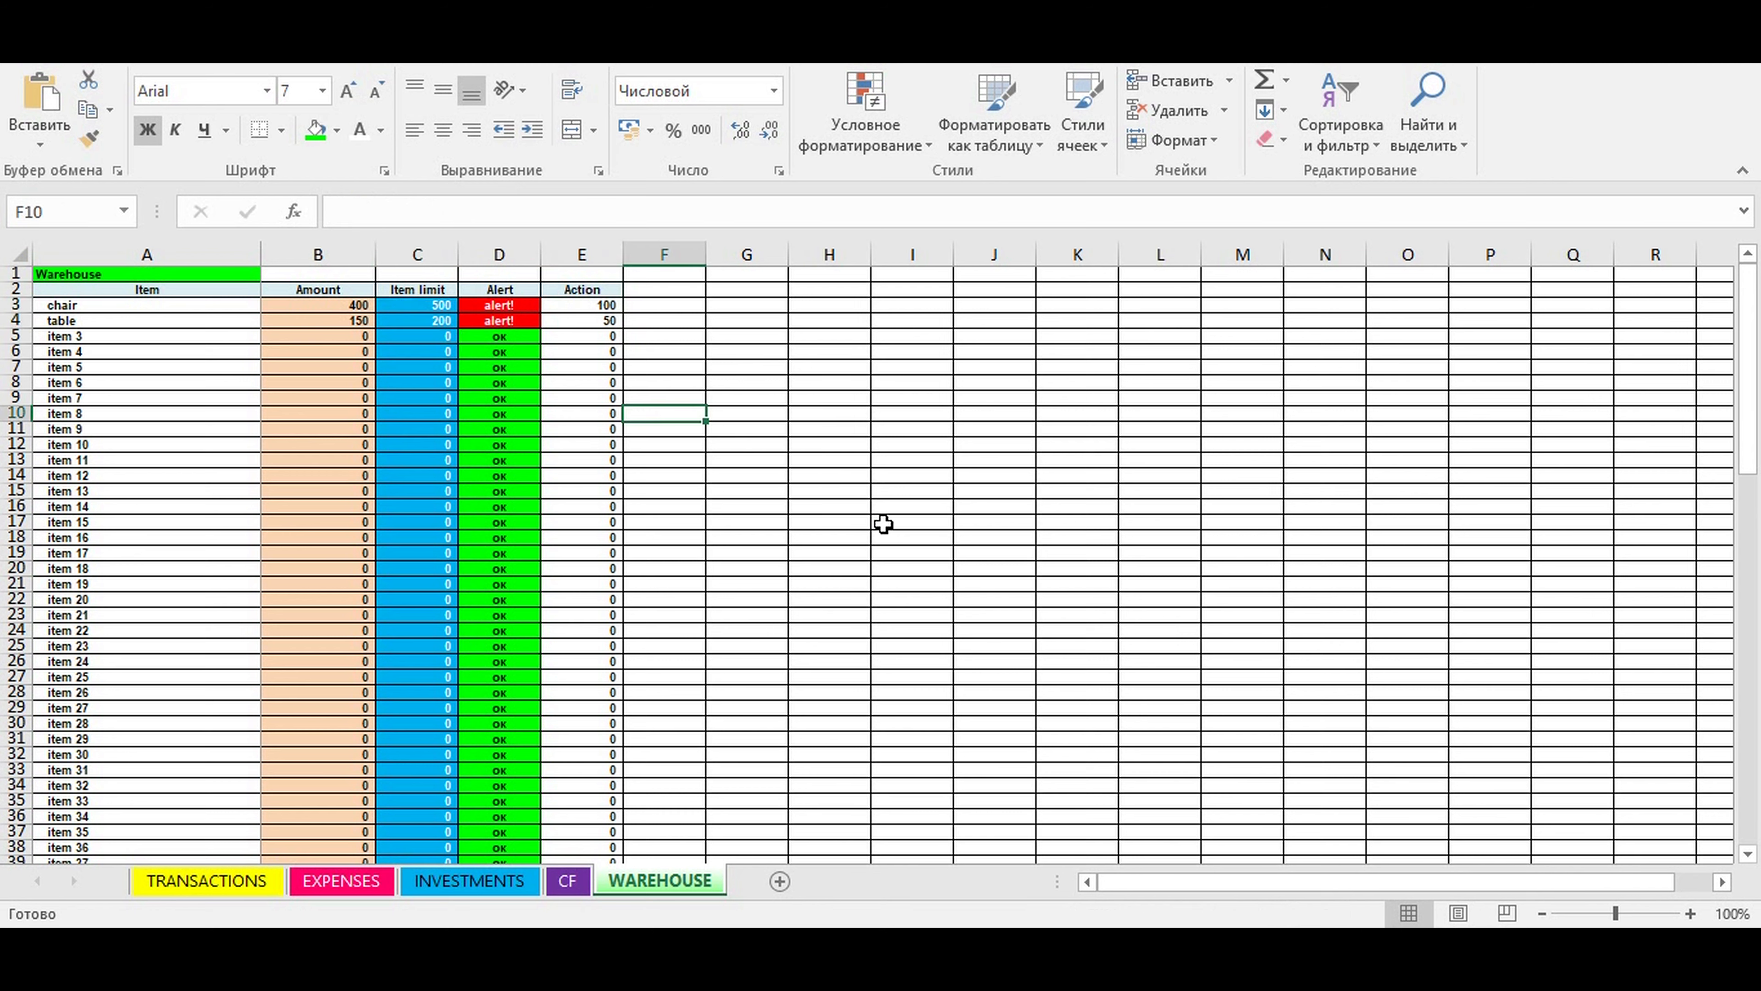
- Review the full item list and its warehouse stock columns on the TRANSACTIONS sheet
left_click(232, 881)
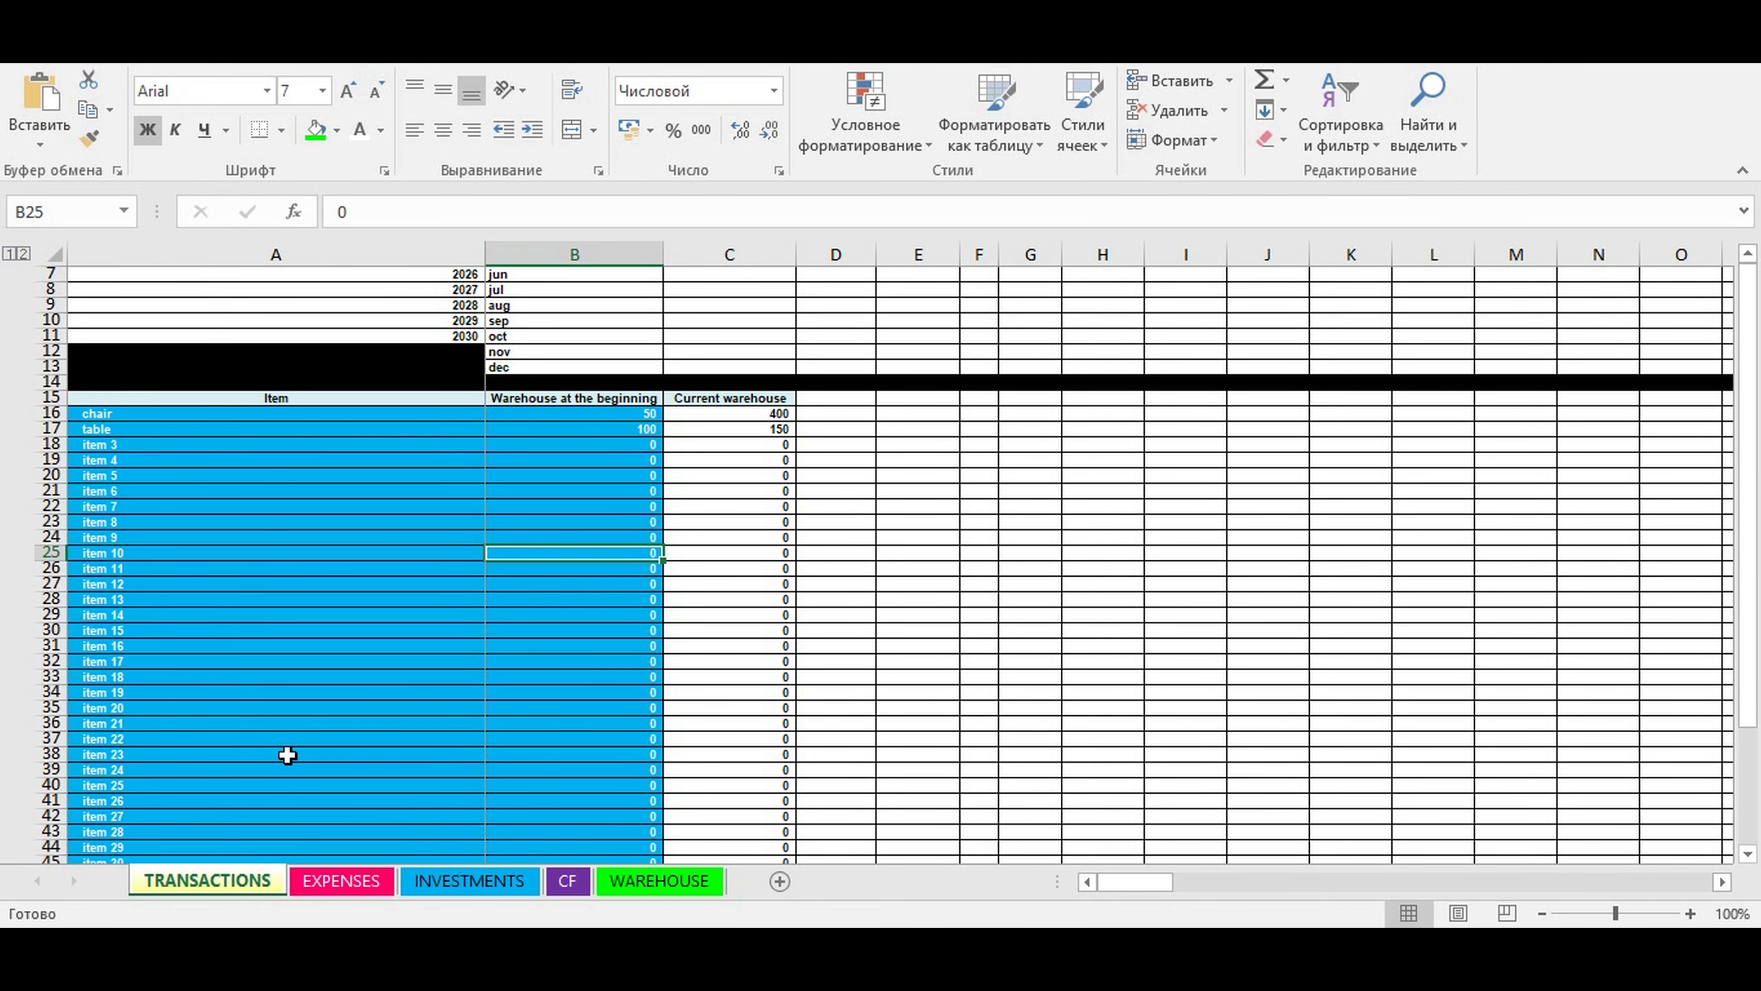
left_click(231, 662)
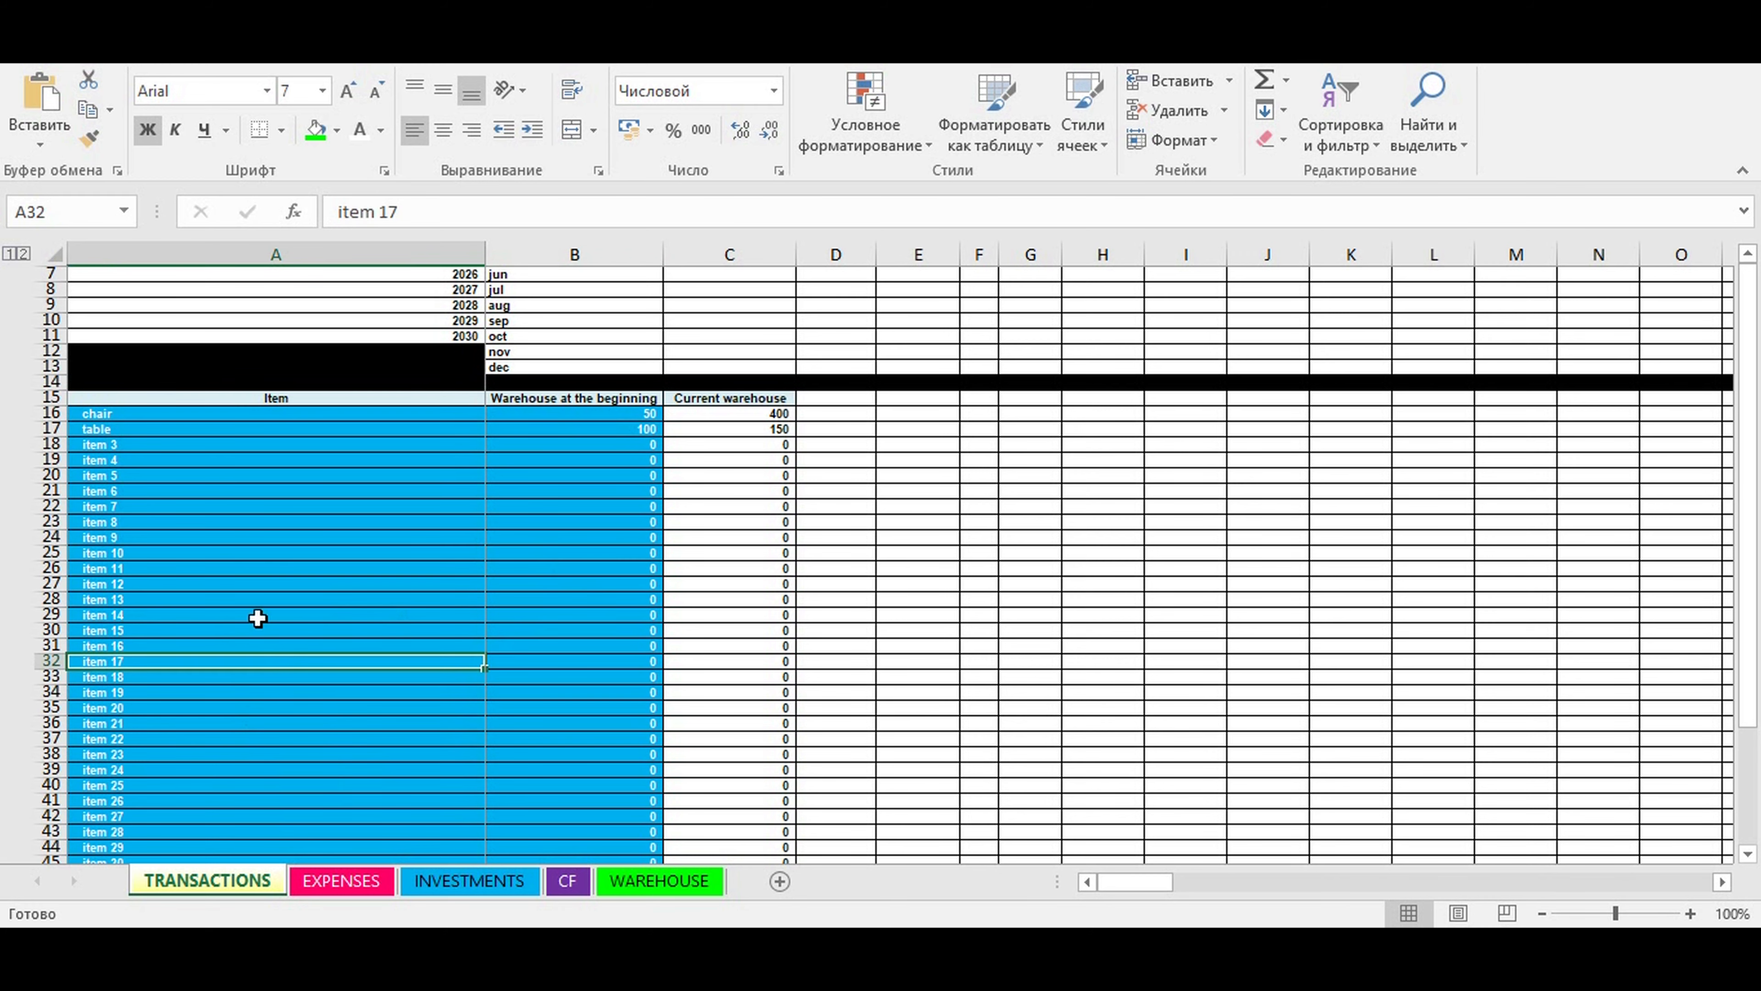
scroll(179, 432, "down", 3)
scroll(179, 432, "up", 3)
left_click_drag(126, 411, 154, 825)
scroll(299, 648, "up", 5)
scroll(299, 648, "up", 20)
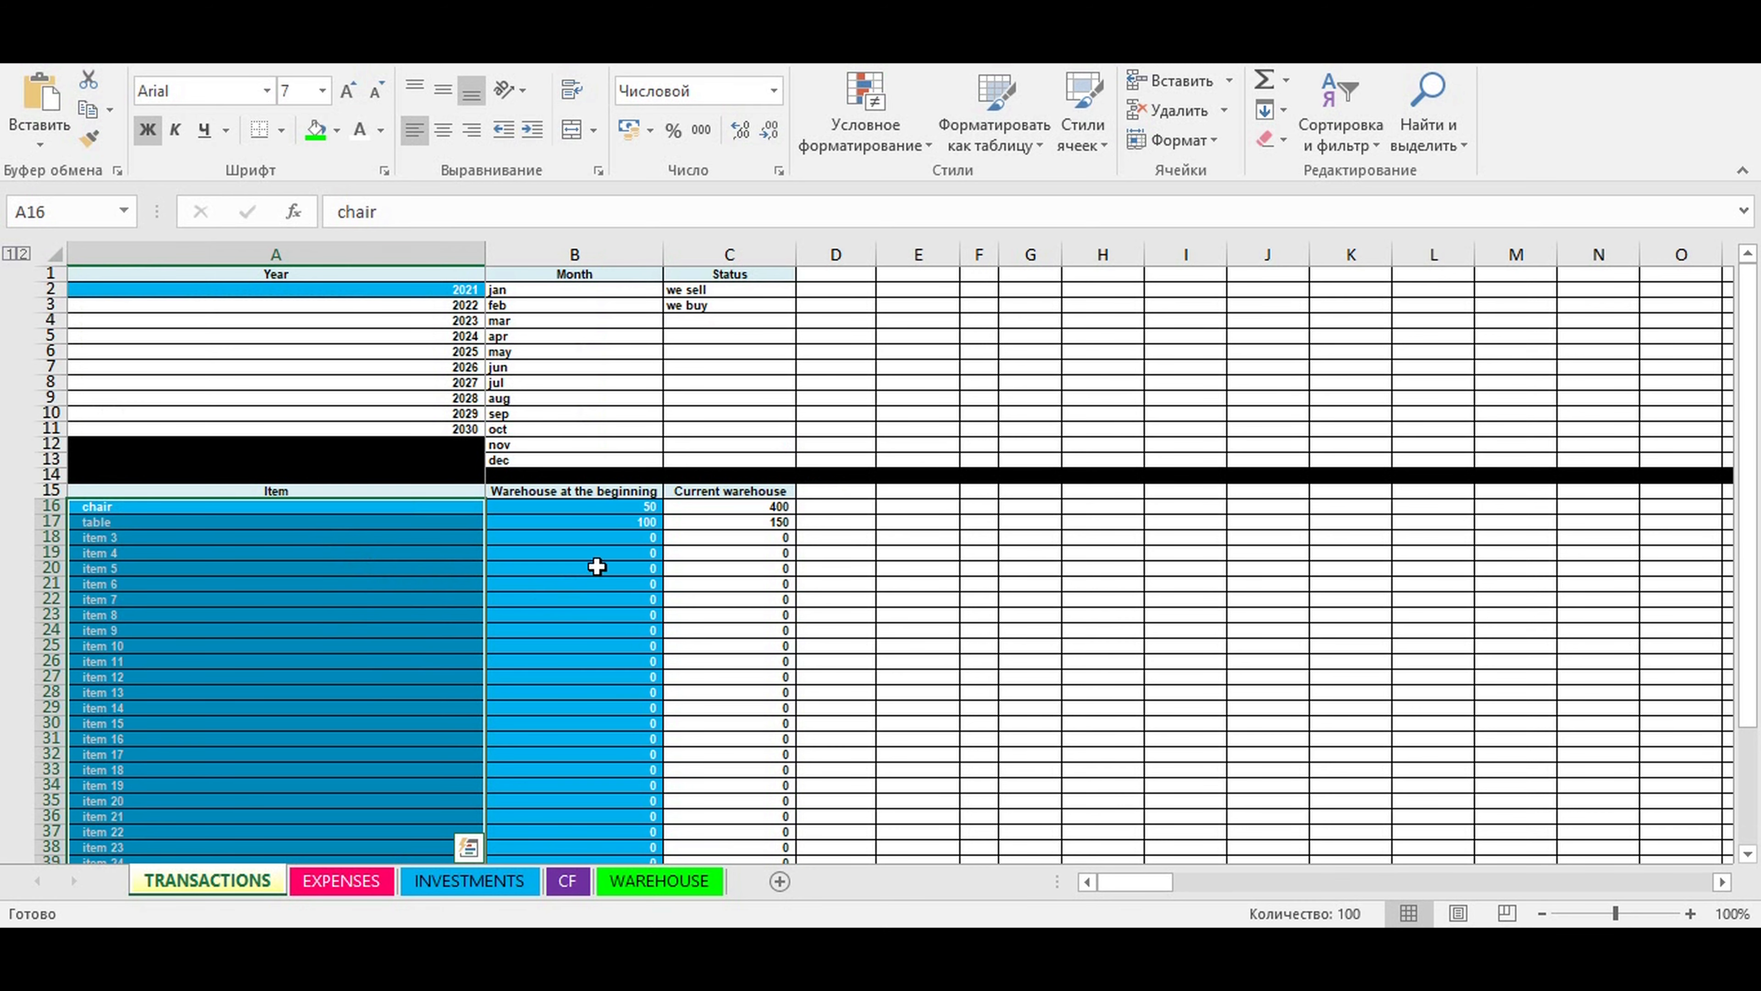
- Review the expense transactions on the EXPENSES sheet and the investment plan on the INVESTMENTS sheet
left_click(340, 882)
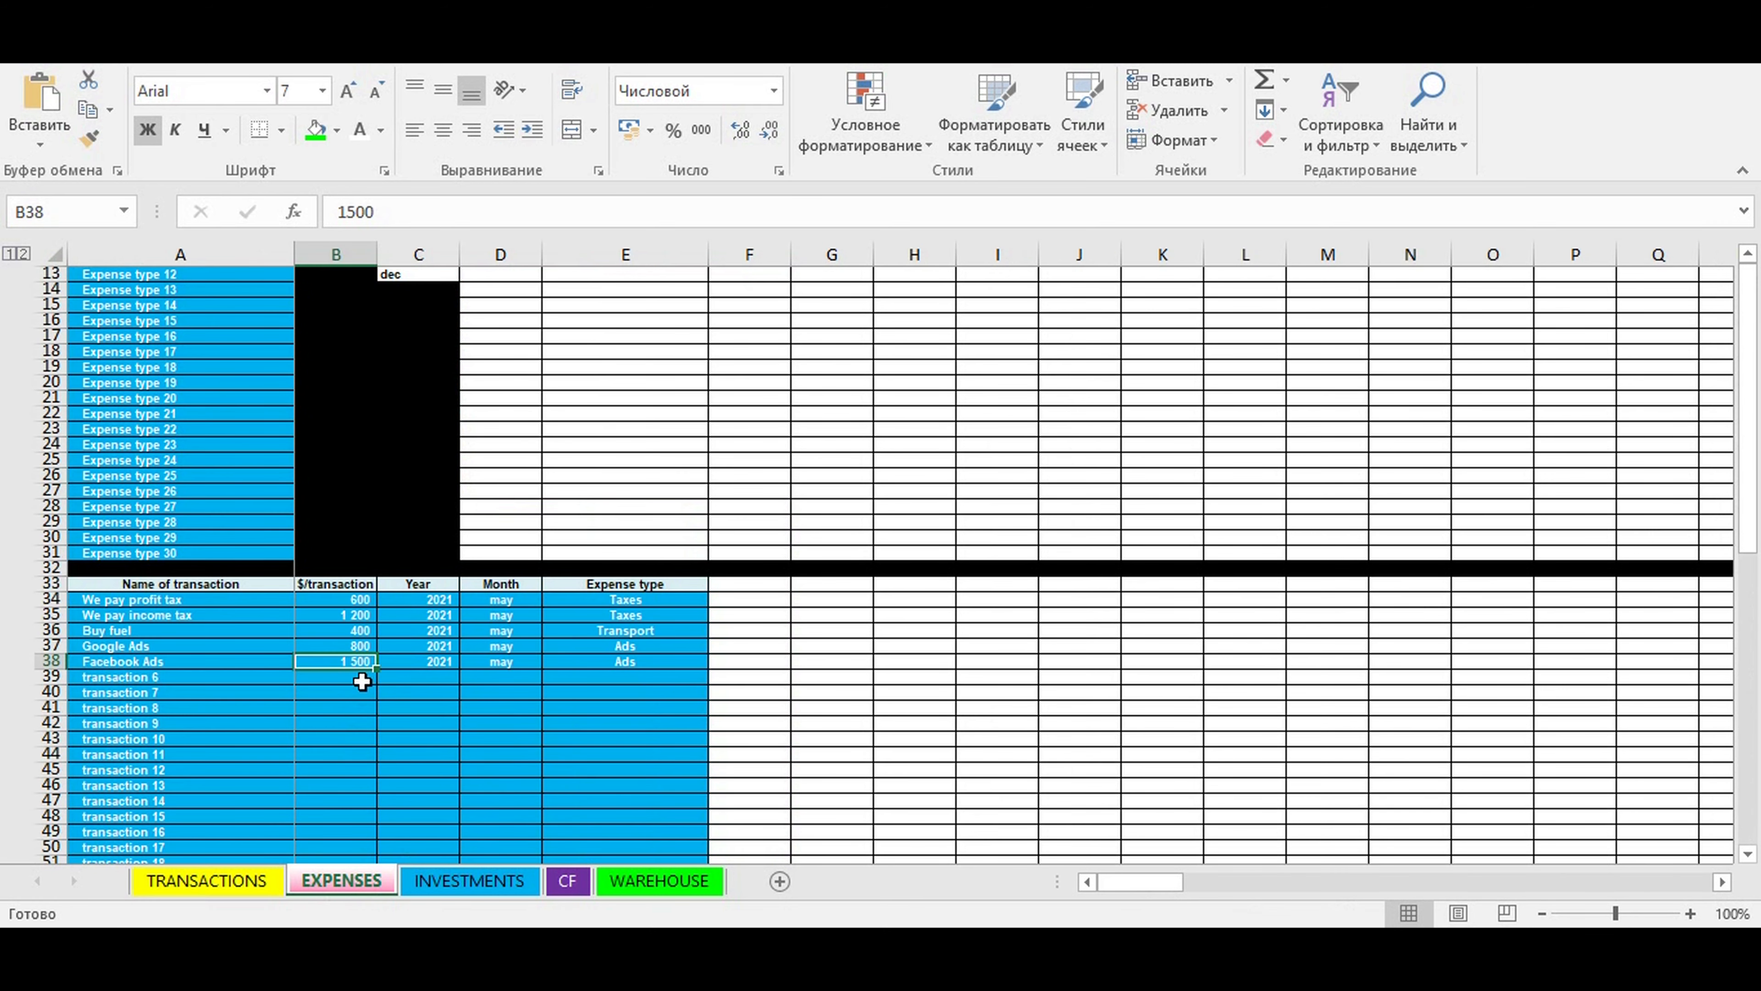
scroll(362, 677, "down", 4)
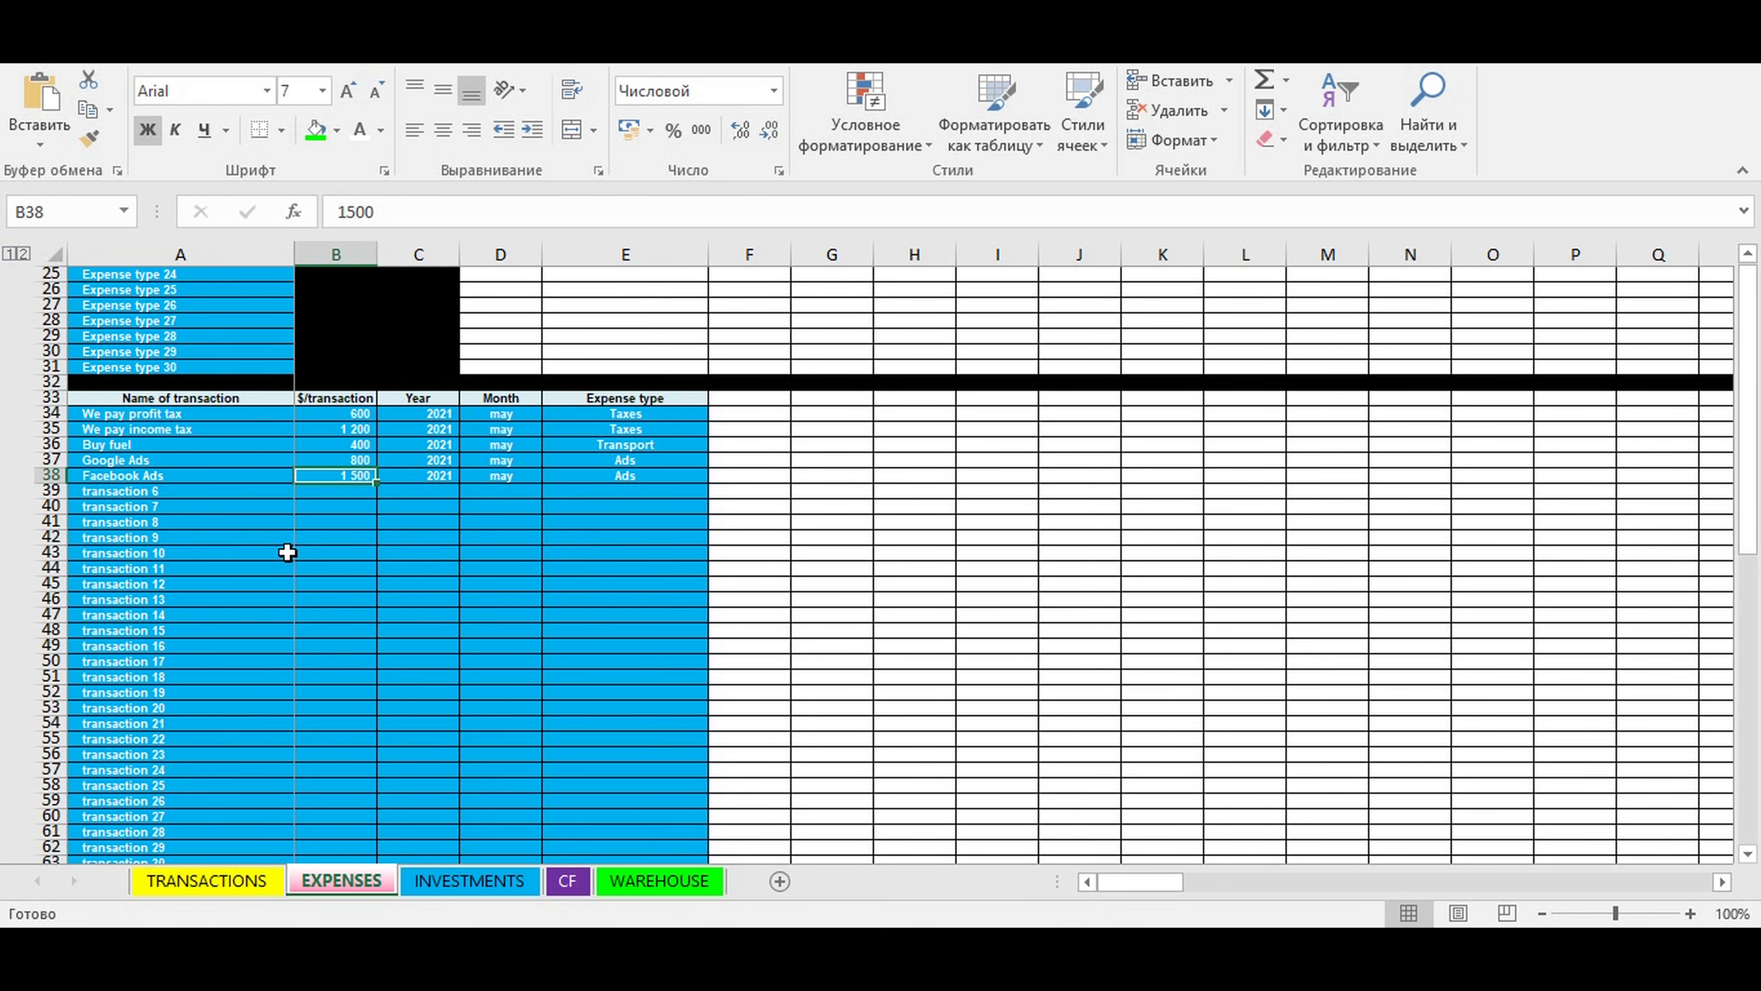
left_click(468, 881)
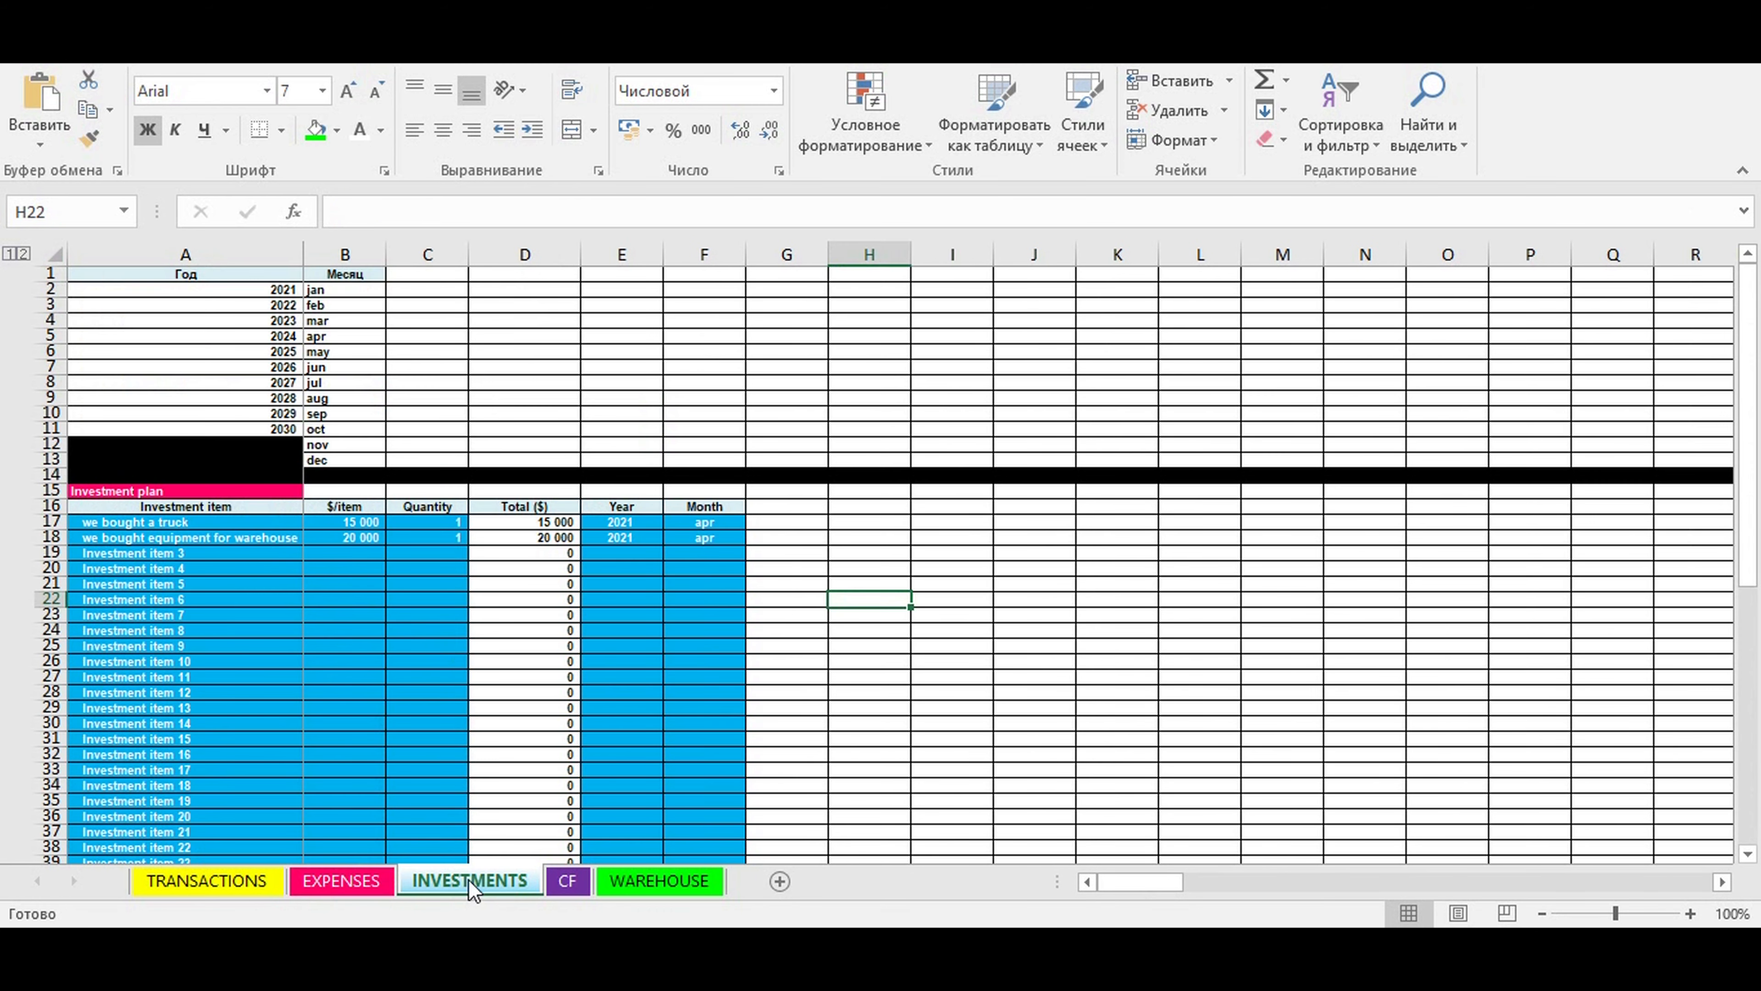
left_click(142, 585)
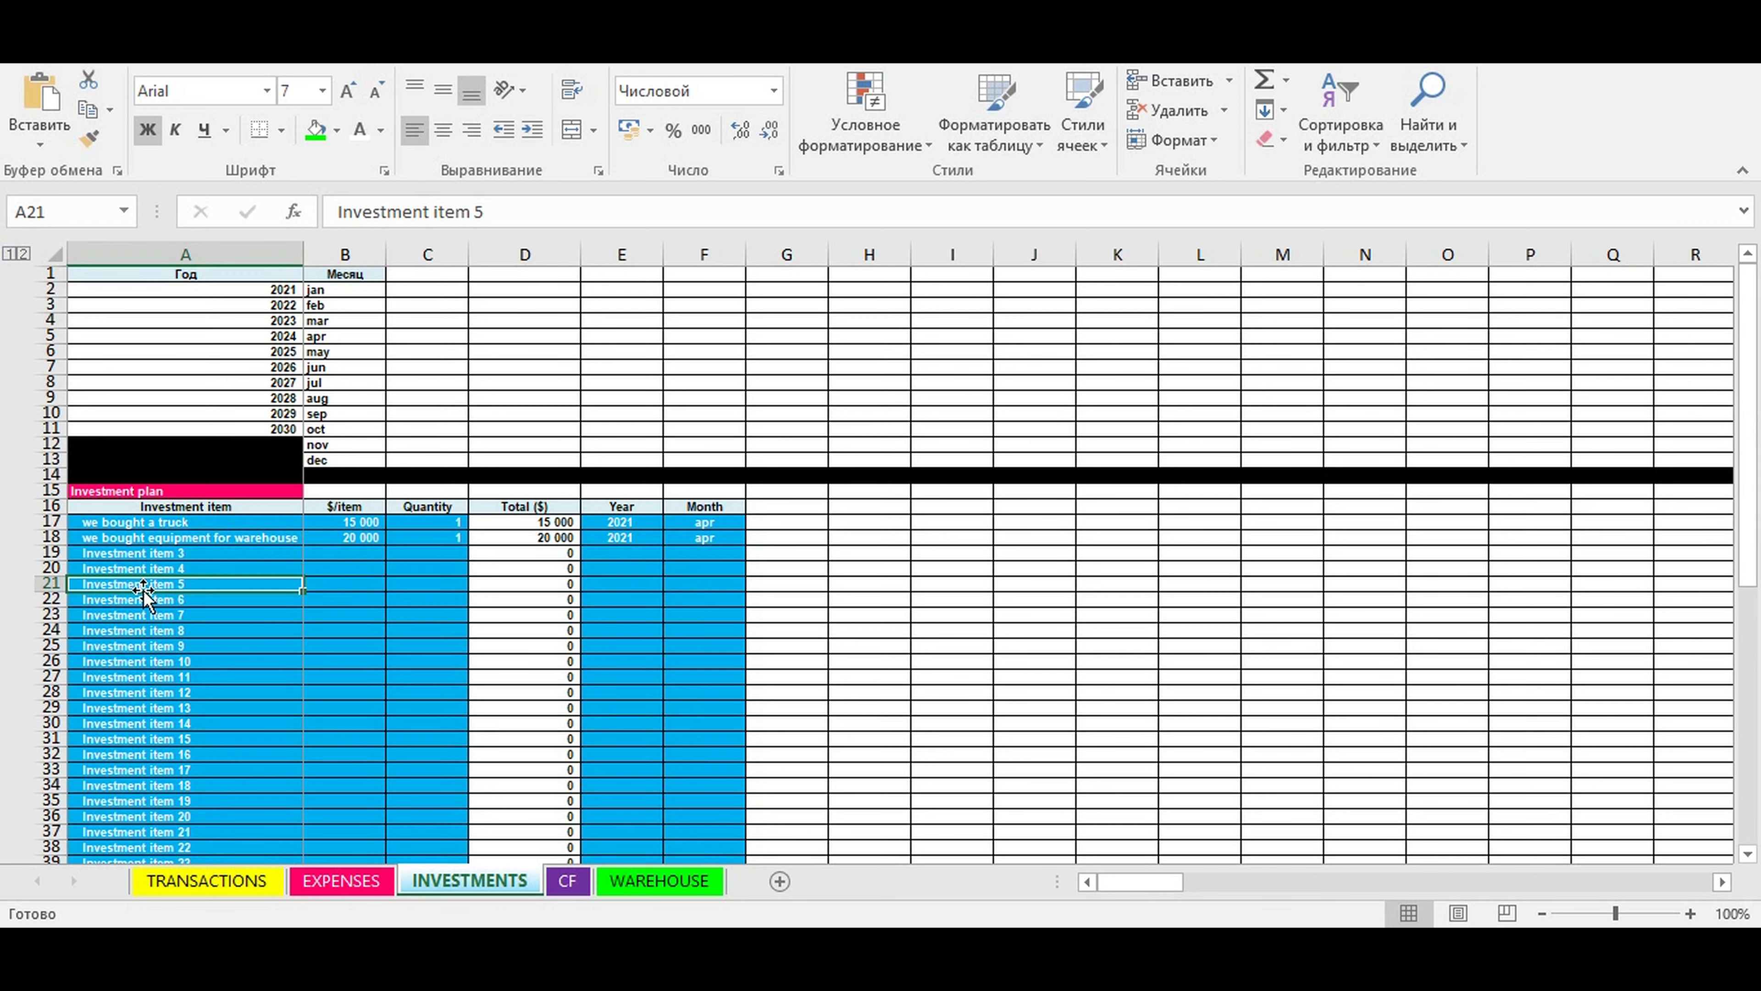
- Review the revenue, direct cost and operating activity result rows on the CF sheet
left_click(568, 882)
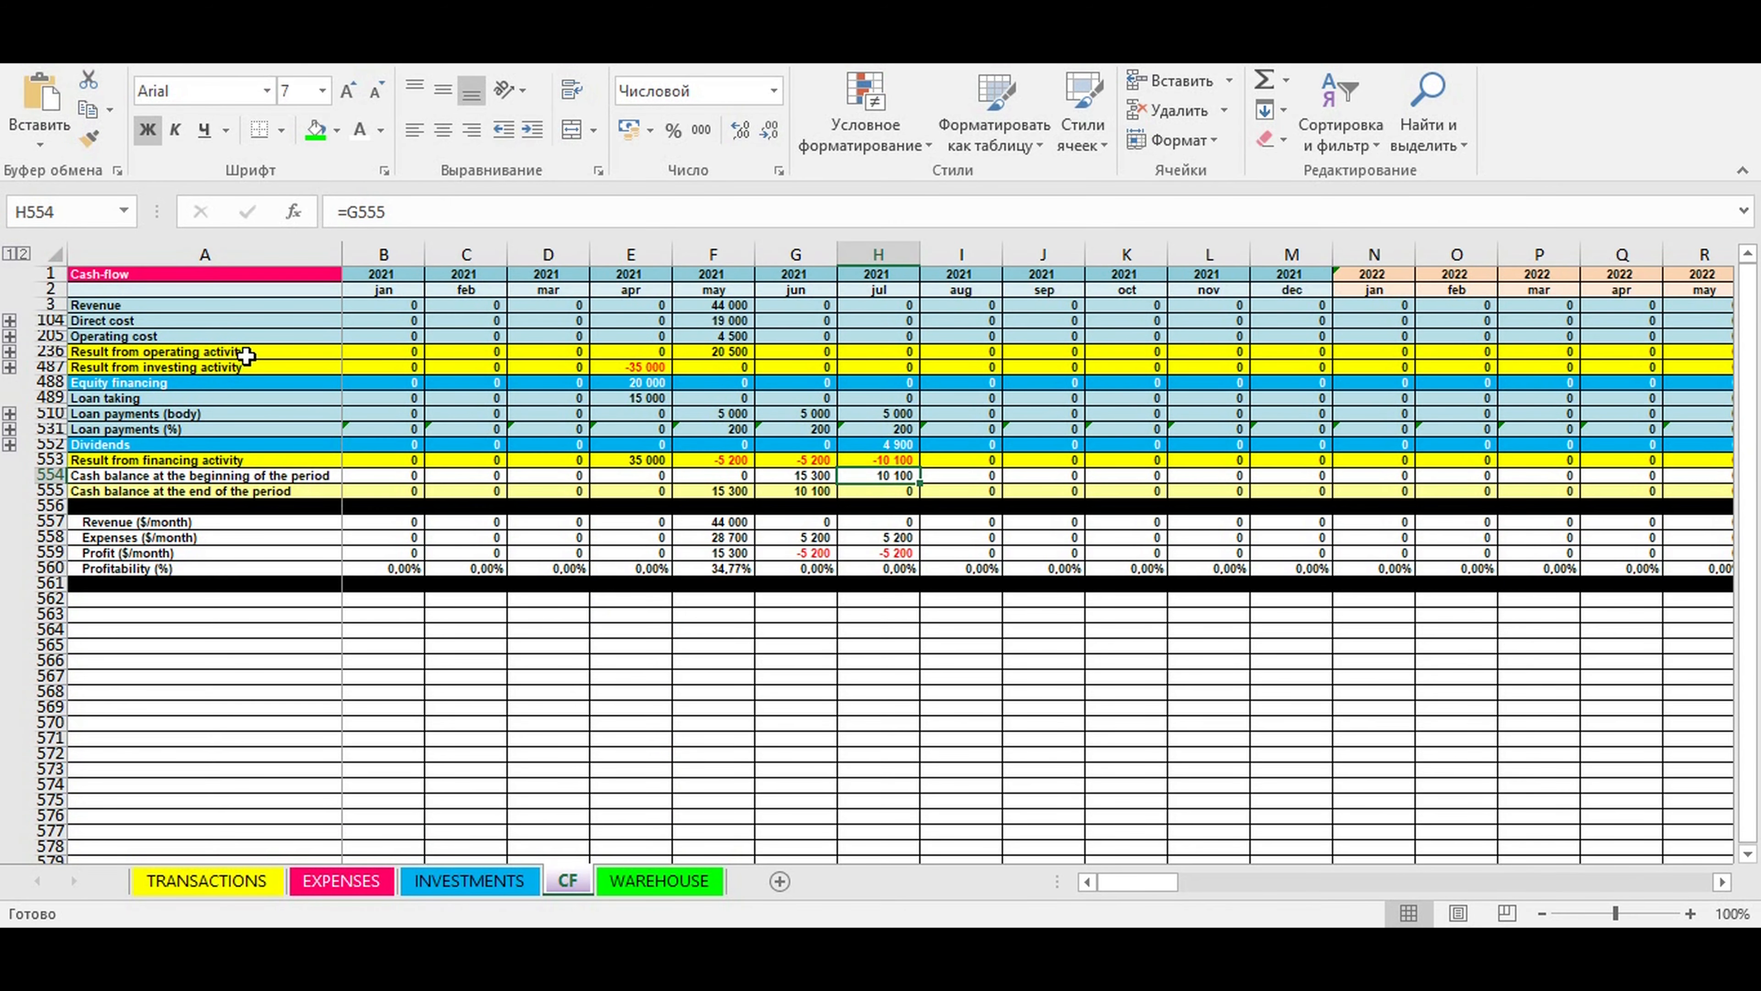
left_click(125, 305)
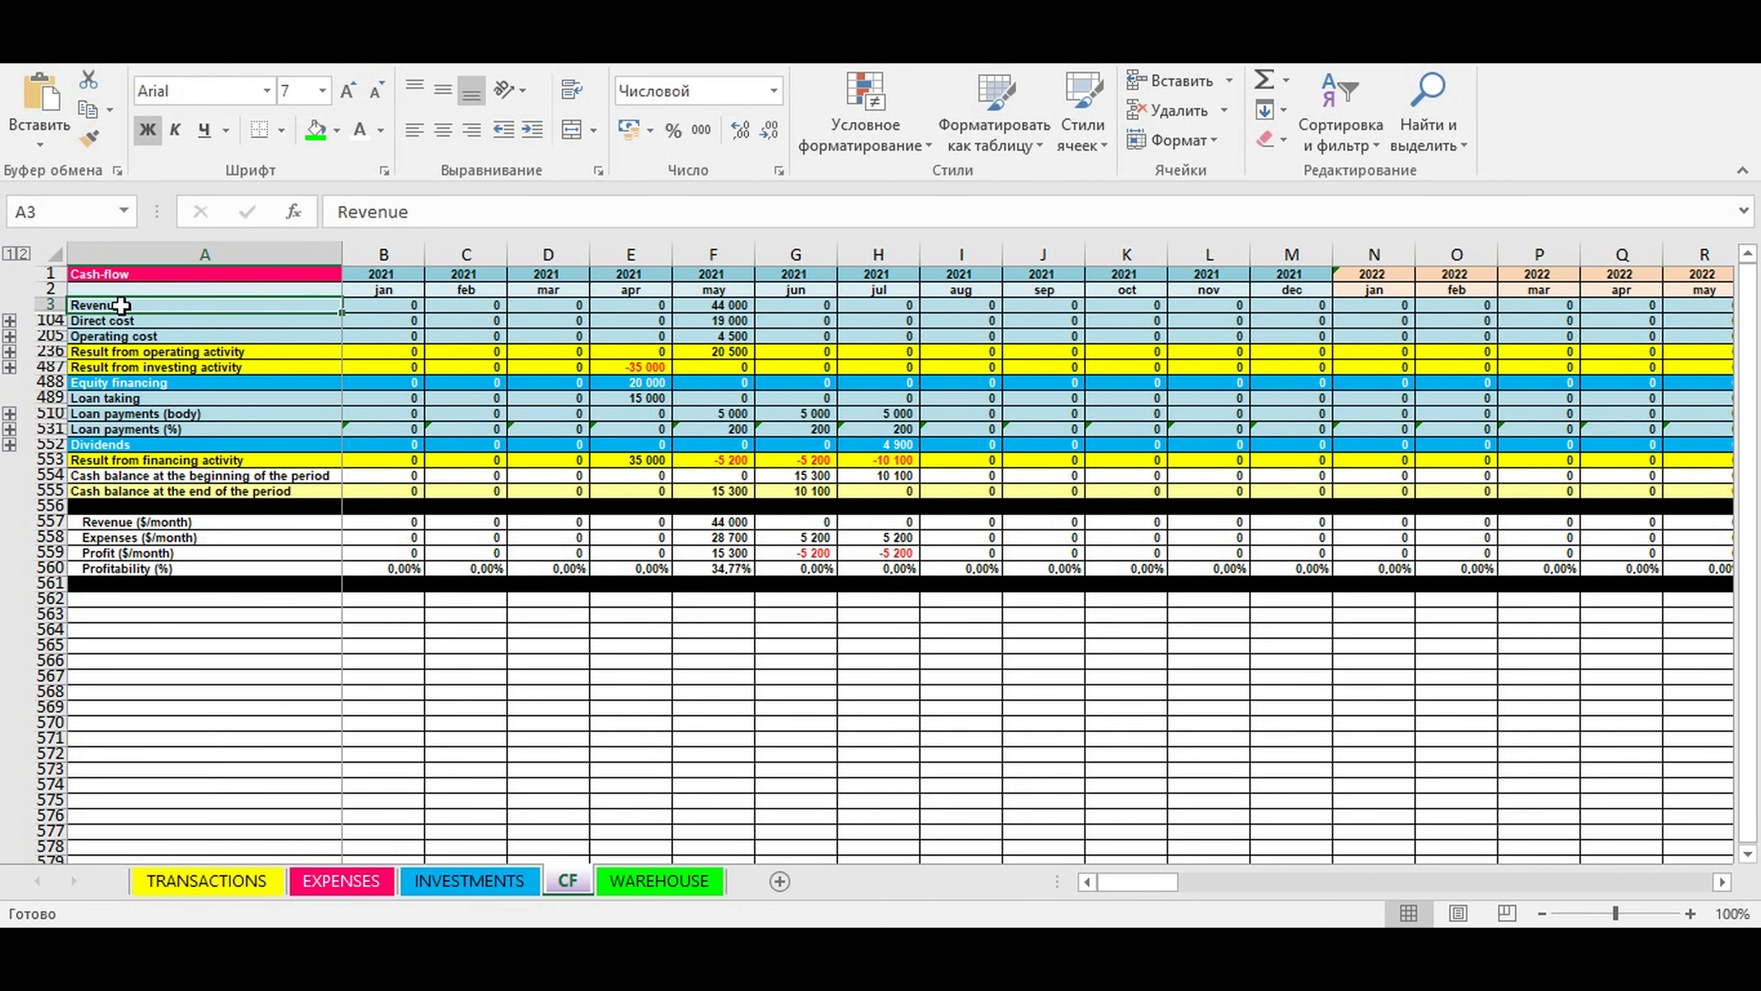
left_click(119, 320)
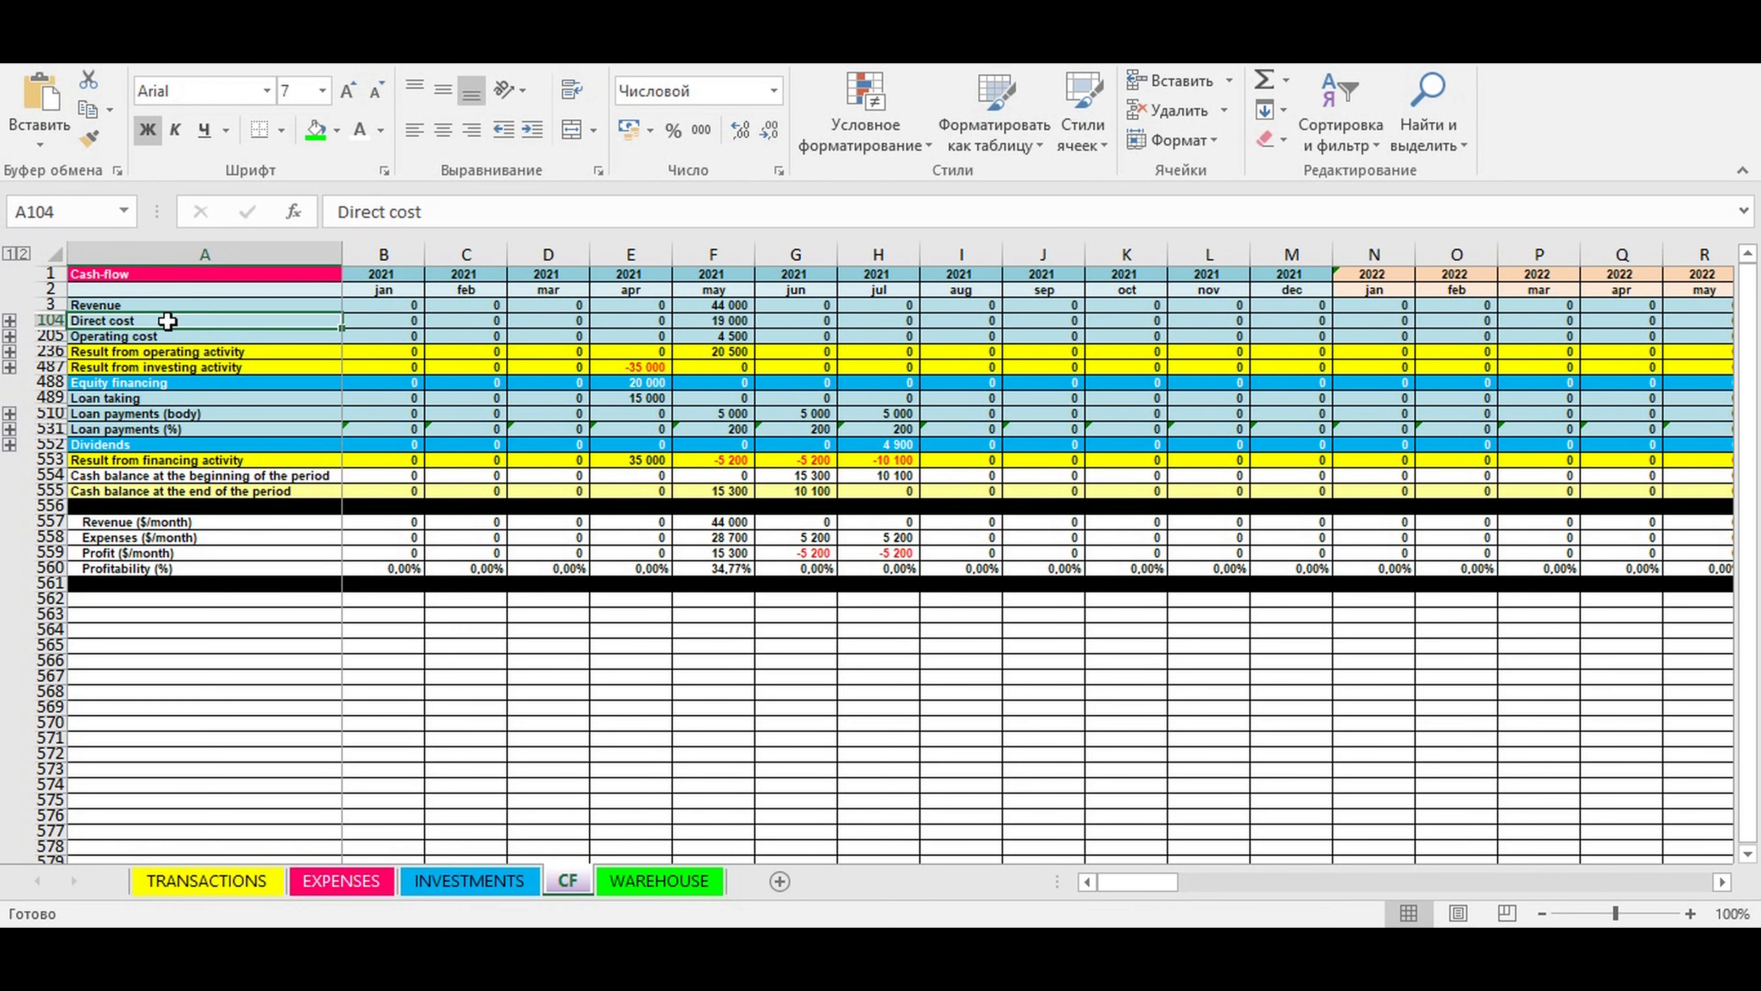
left_click(101, 349)
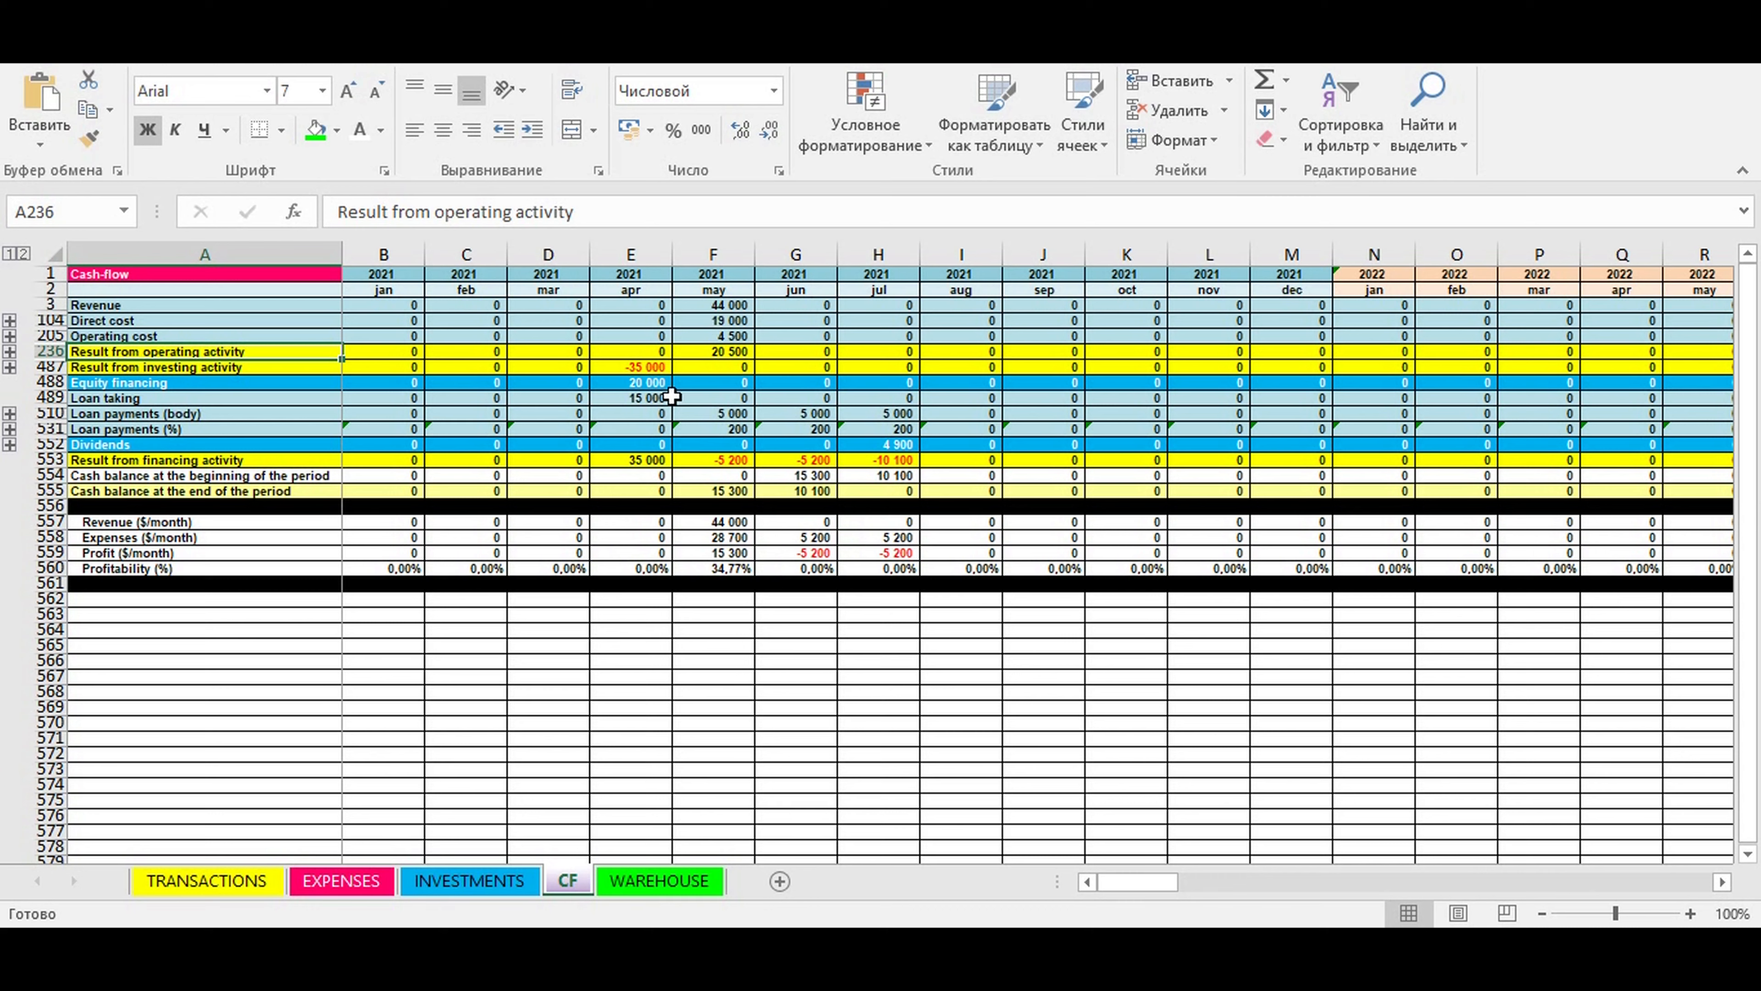
- Check the April 2021 equity financing and loan taking cells and the dividends for April and July 2021
left_click(631, 381)
left_click(643, 399)
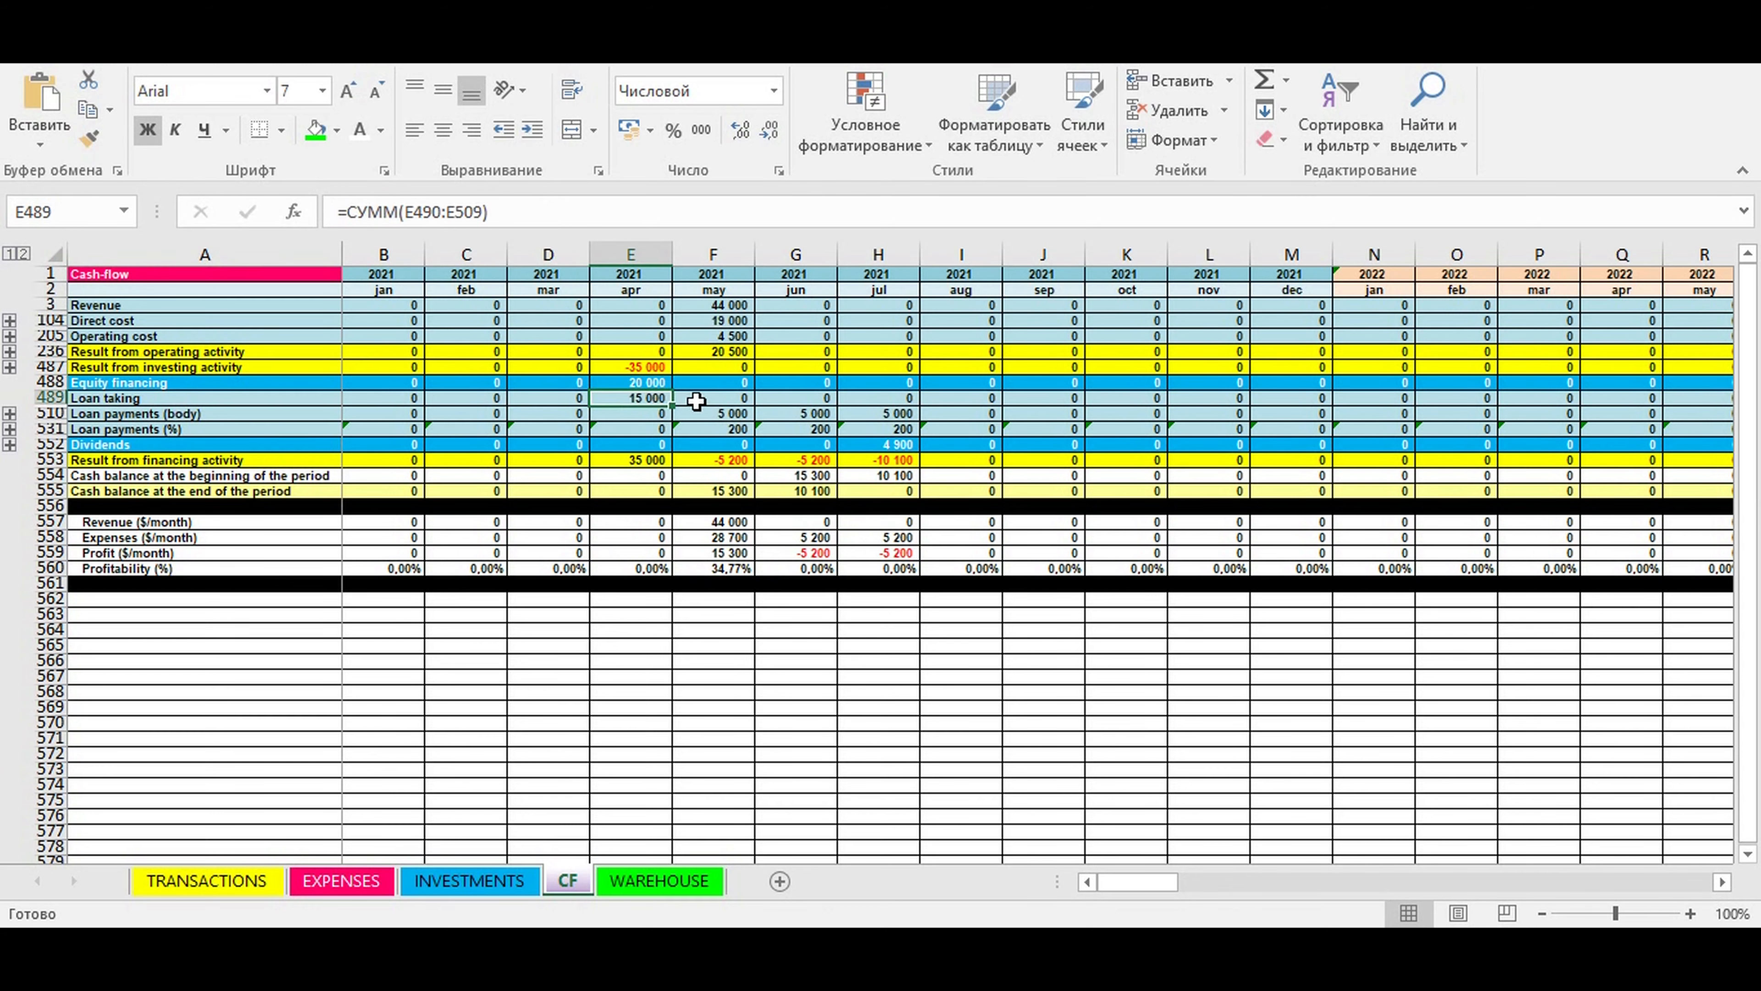
left_click(632, 444)
left_click(889, 442)
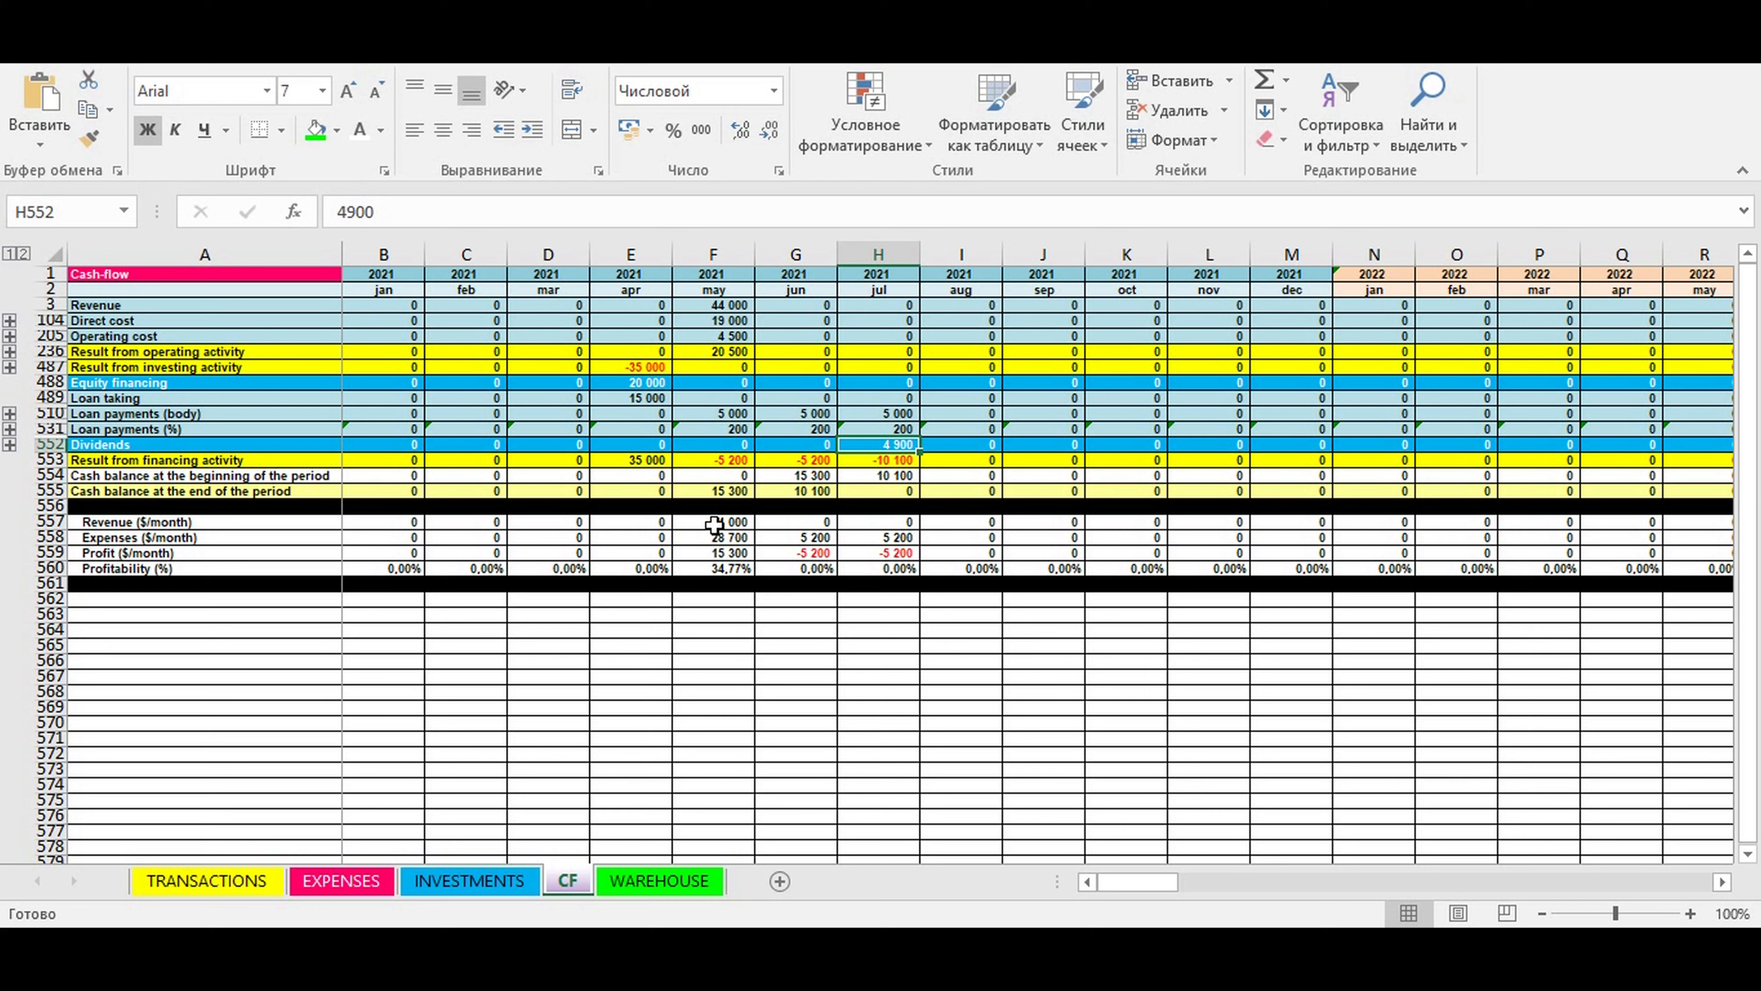
- Check the May 2021 monthly profit and profitability cells in the cash flow summary
left_click(725, 553)
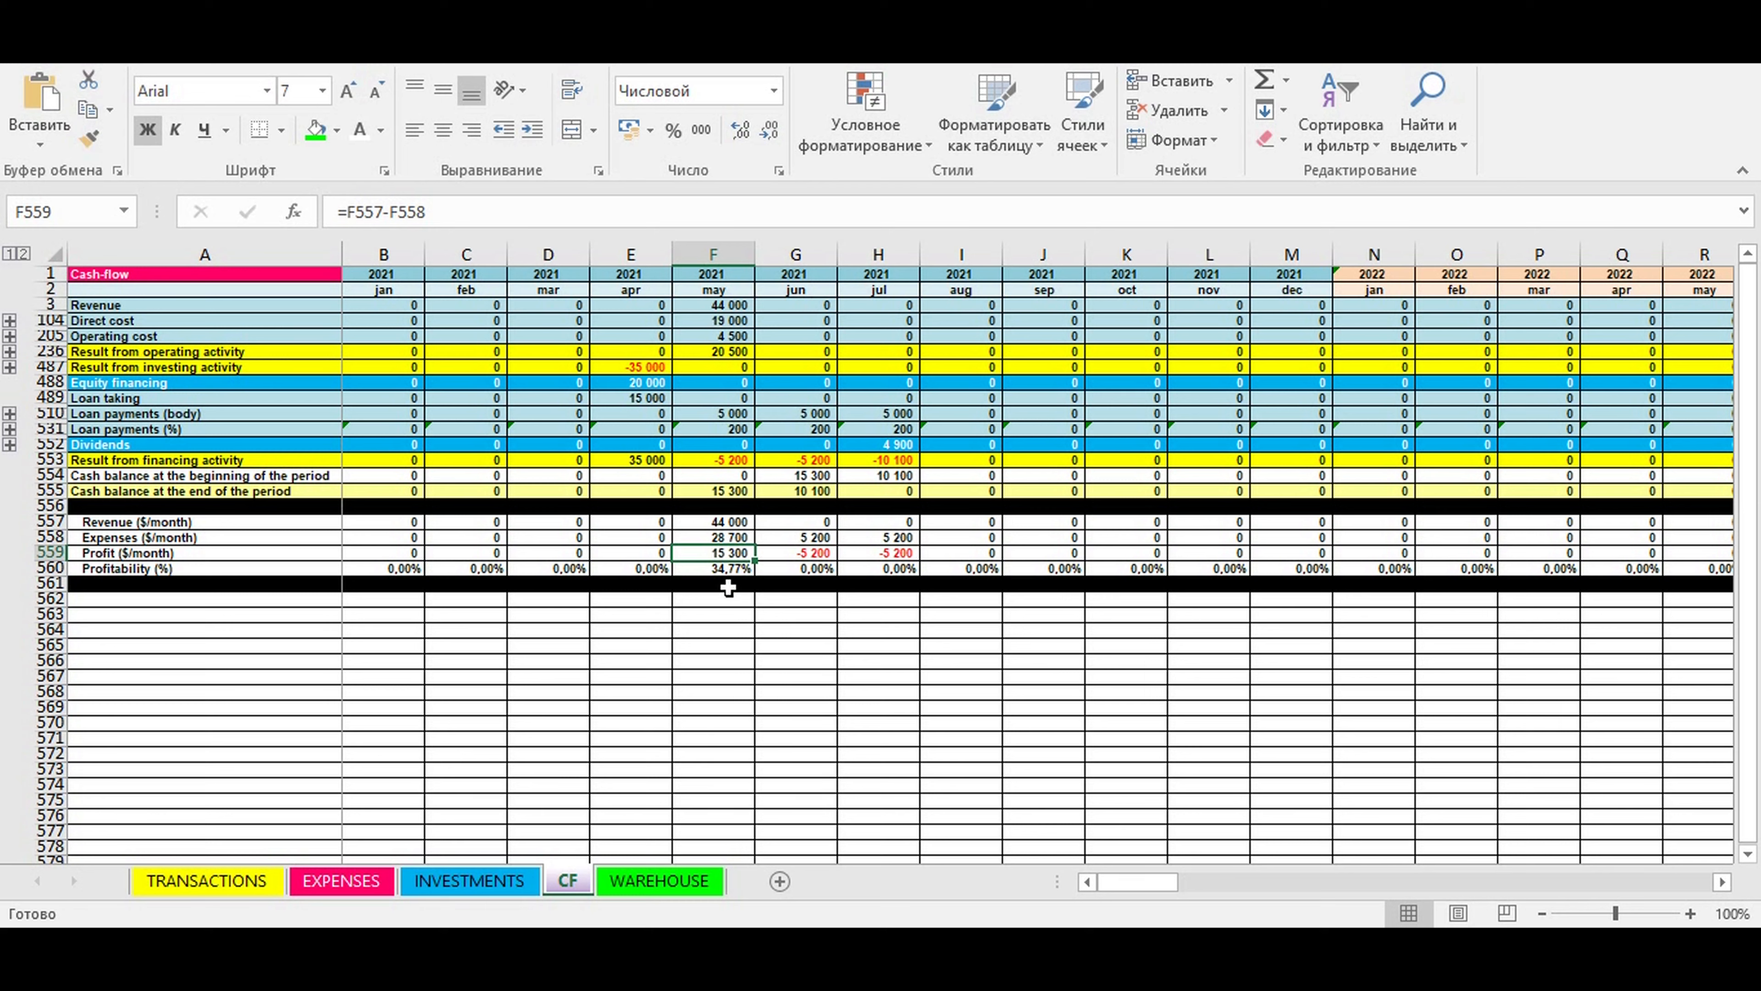
left_click(721, 570)
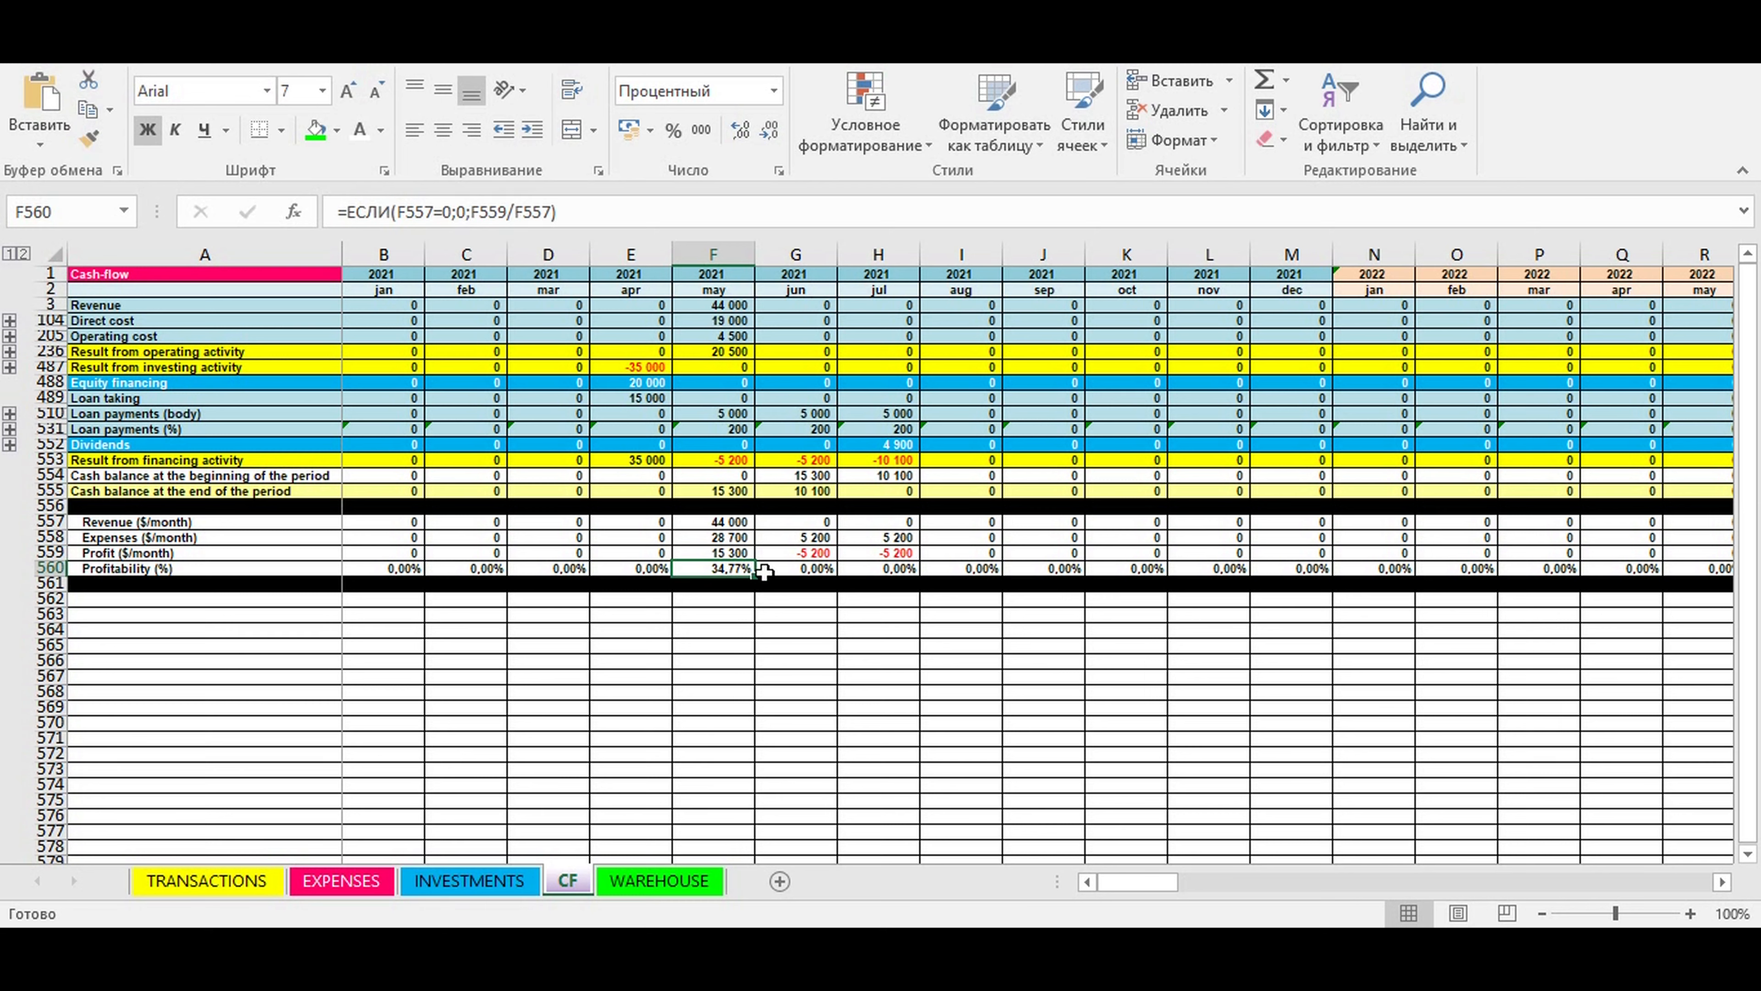
left_click(913, 632)
- Return to the WAREHOUSE sheet and look over the stock amounts, item limits and alerts
left_click(657, 884)
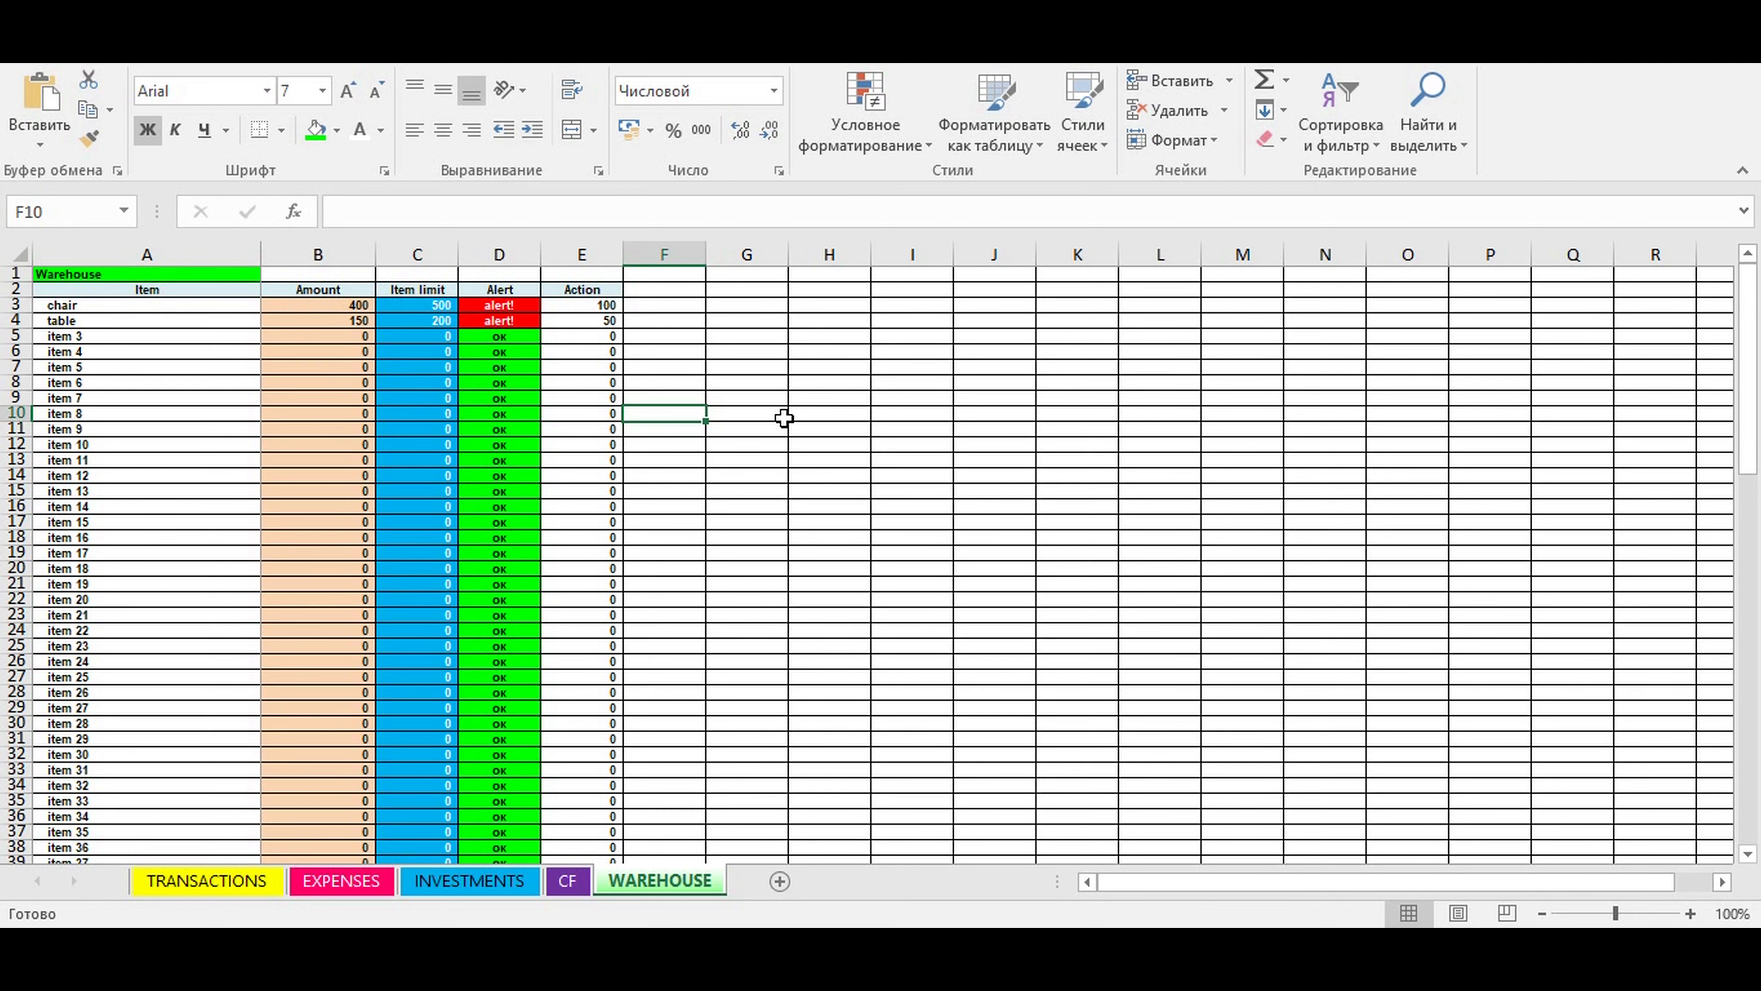
left_click(829, 357)
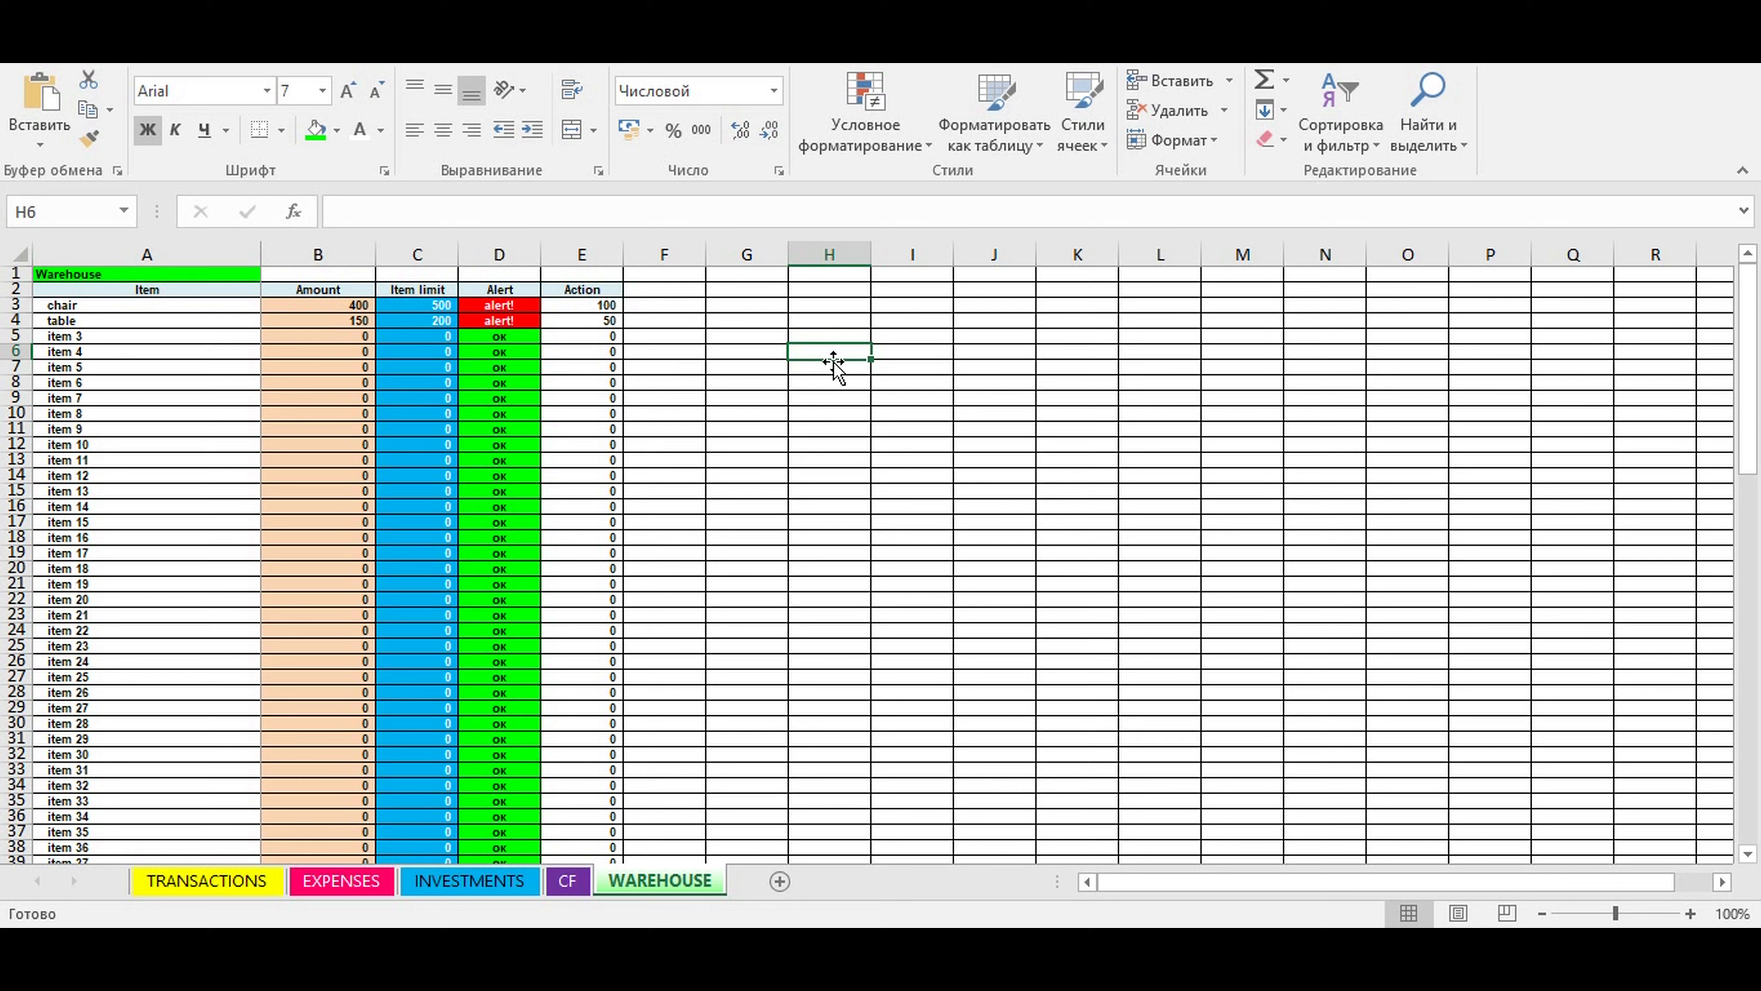
left_click(802, 397)
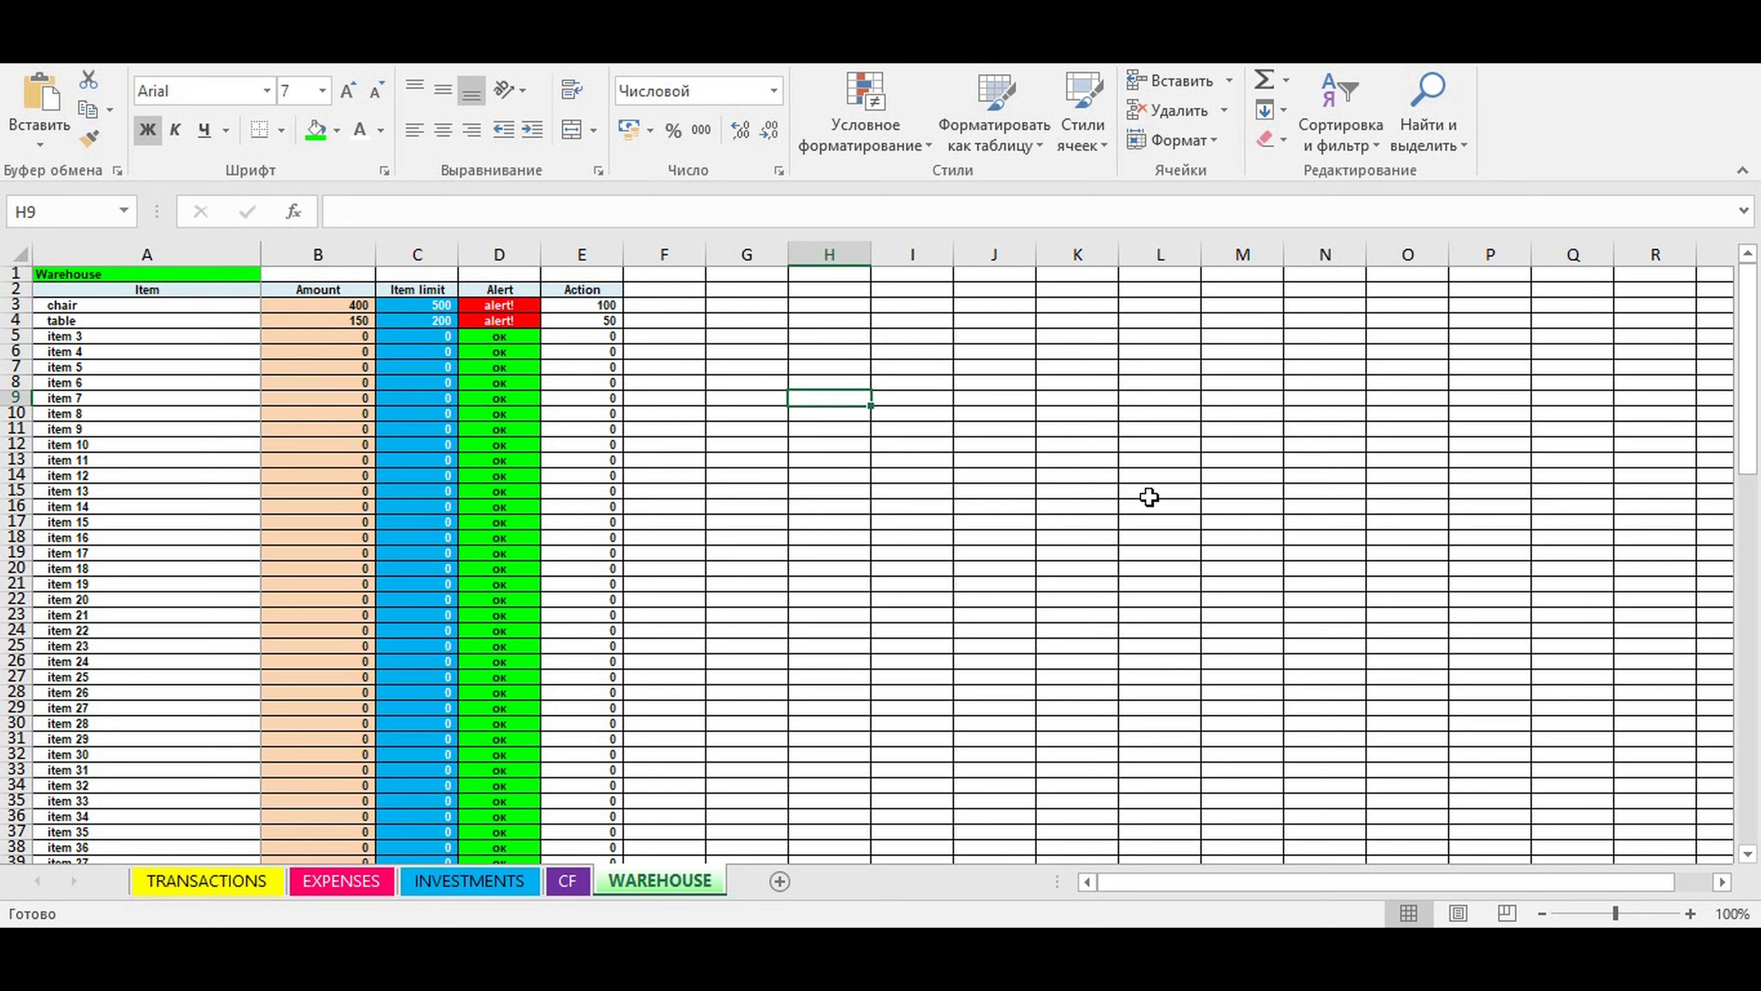